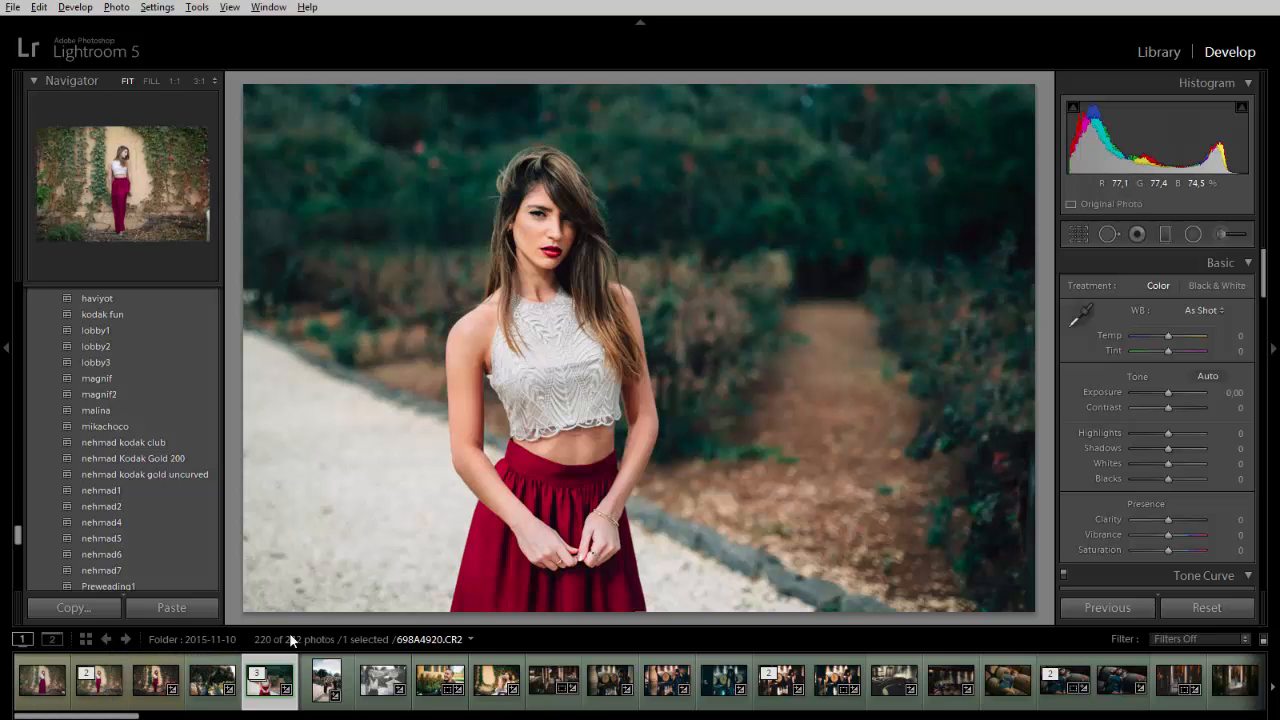
# - Open the photo of the woman in front of the ivy wall and apply the nehmad Kodak Gold 200 preset
pyautogui.click(93, 695)
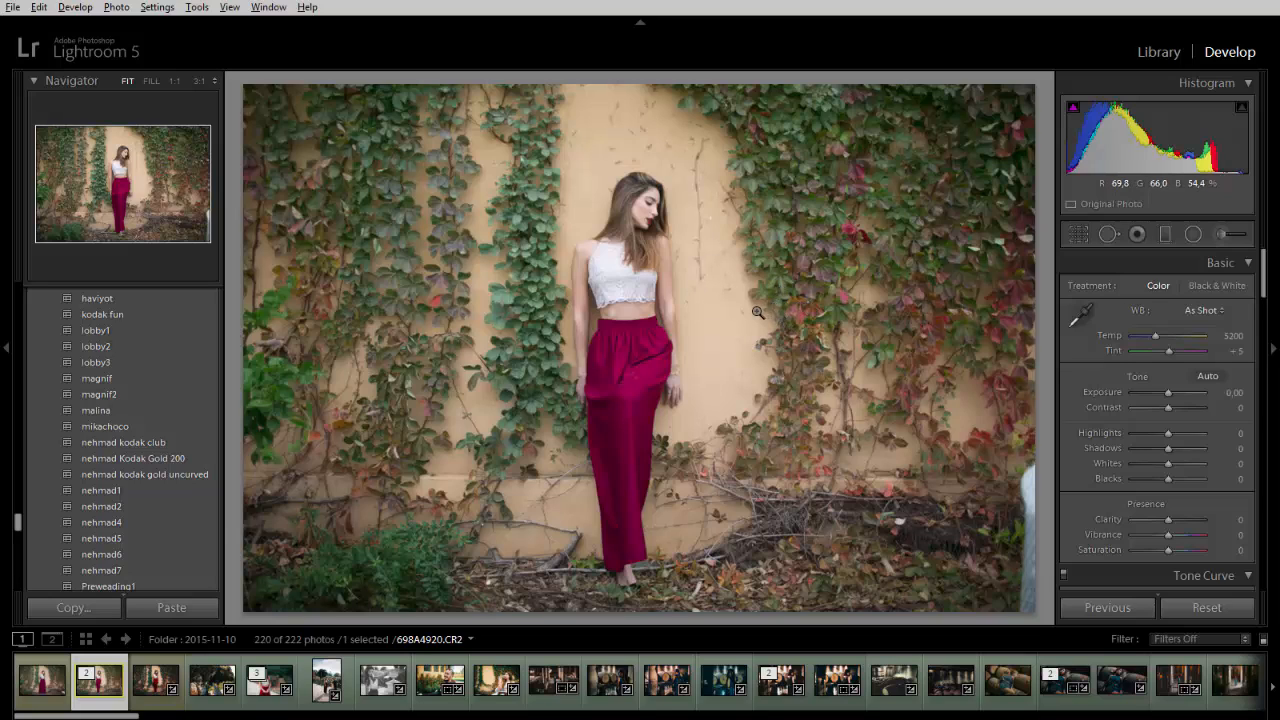
pyautogui.click(122, 459)
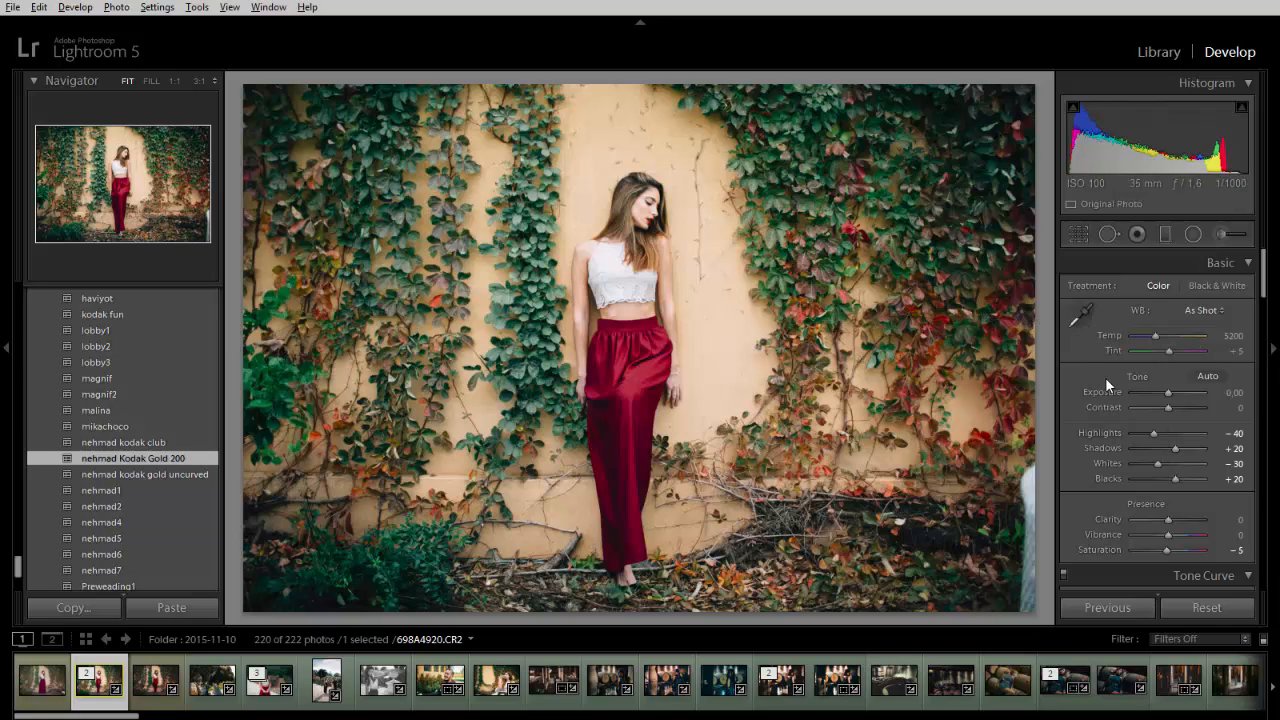
# - Change the camera calibration profile to Camera Portrait
pyautogui.scroll(-10, 1105, 378)
pyautogui.scroll(-10, 1105, 377)
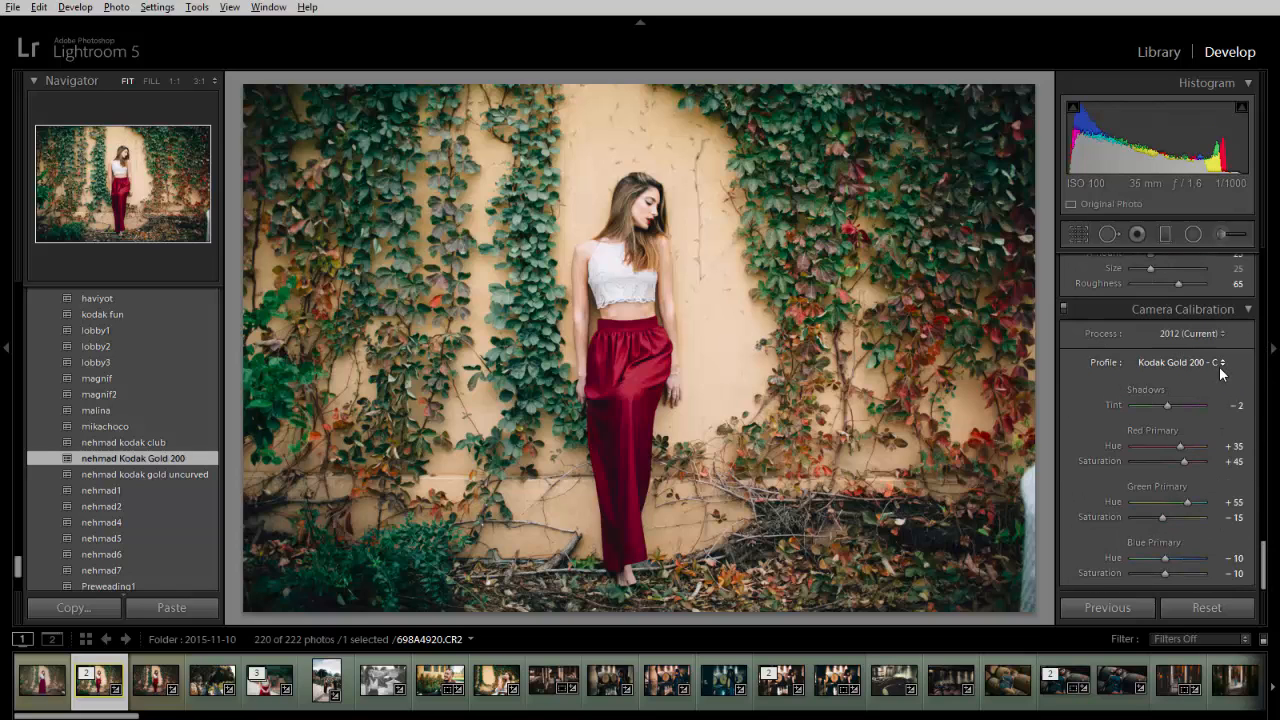
pyautogui.click(1219, 365)
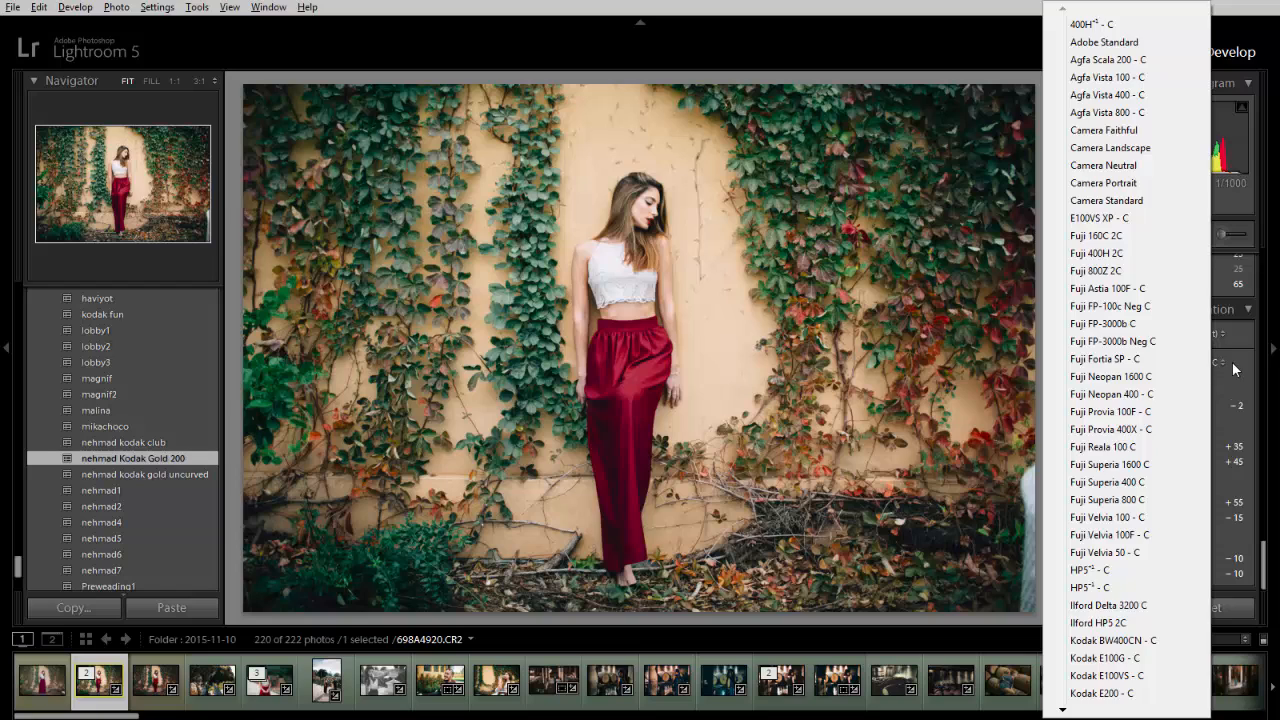
pyautogui.click(1235, 369)
pyautogui.click(1212, 360)
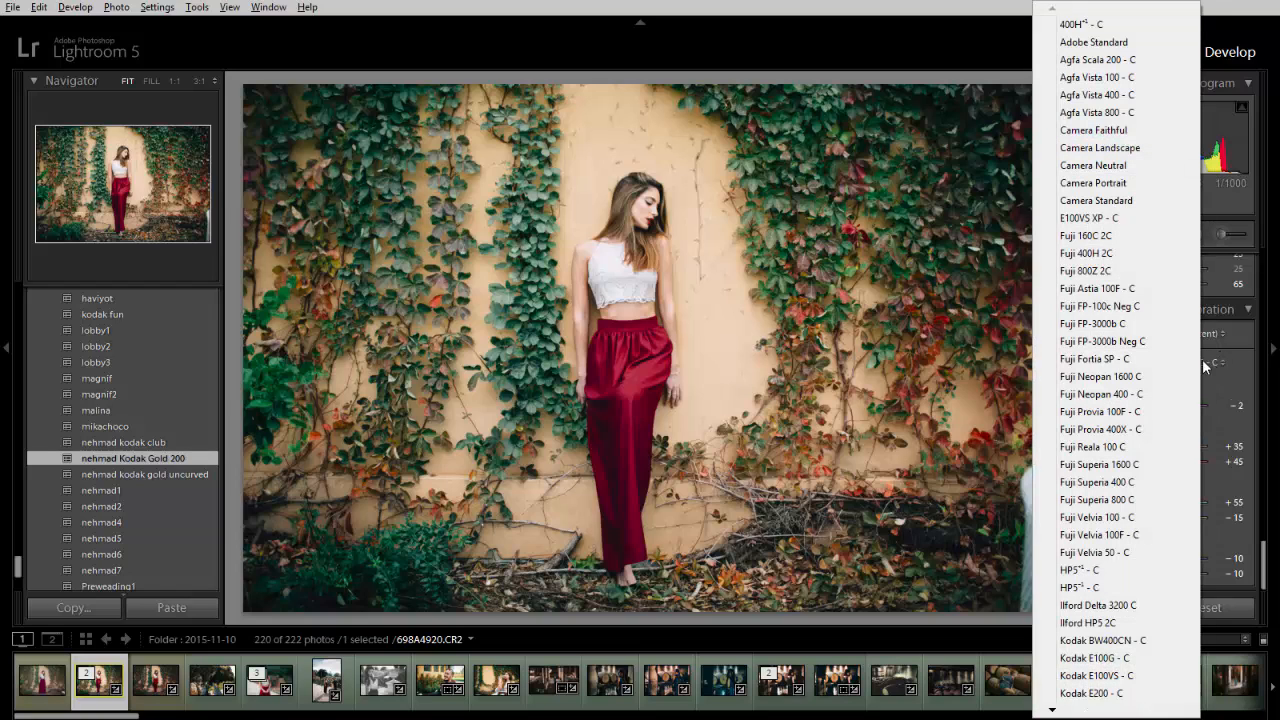
pyautogui.click(1127, 183)
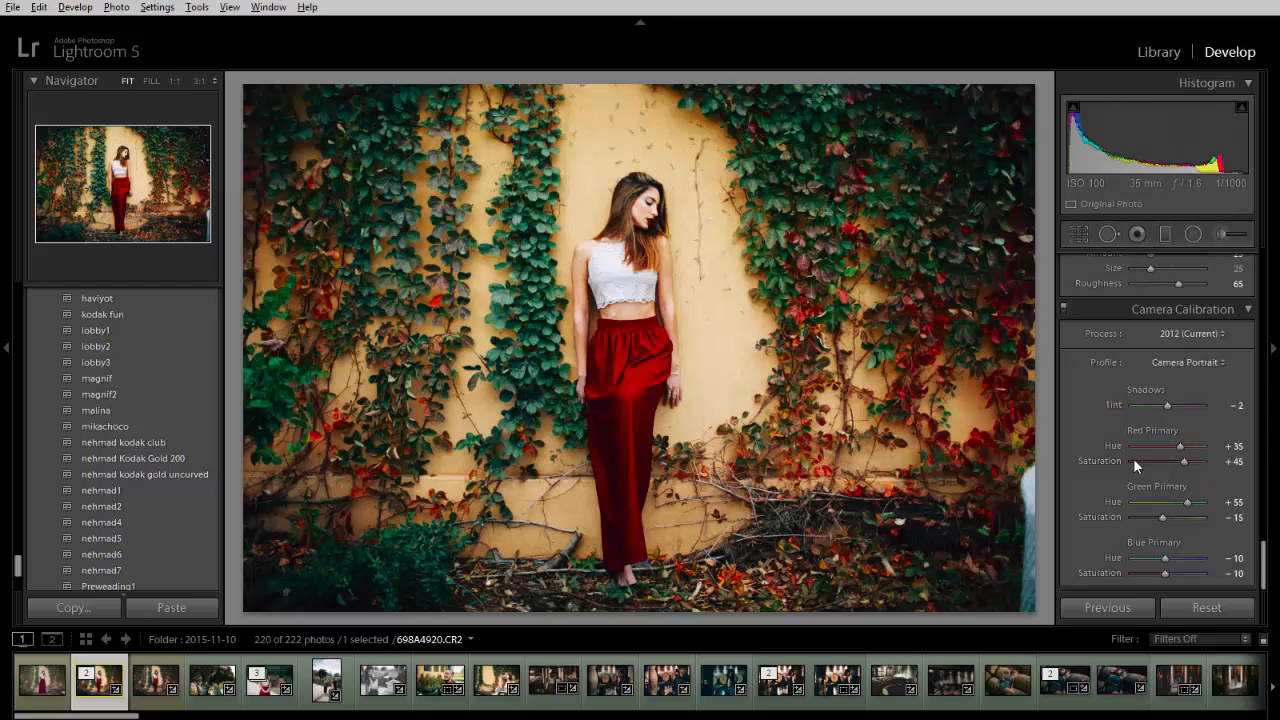
# - In the camera calibration, set Red Primary Saturation to +5, Green Primary Hue to +100 and Saturation to 0, and Blue Primary Saturation to −57
pyautogui.moveTo(1181, 460); pyautogui.dragTo(1164, 462)
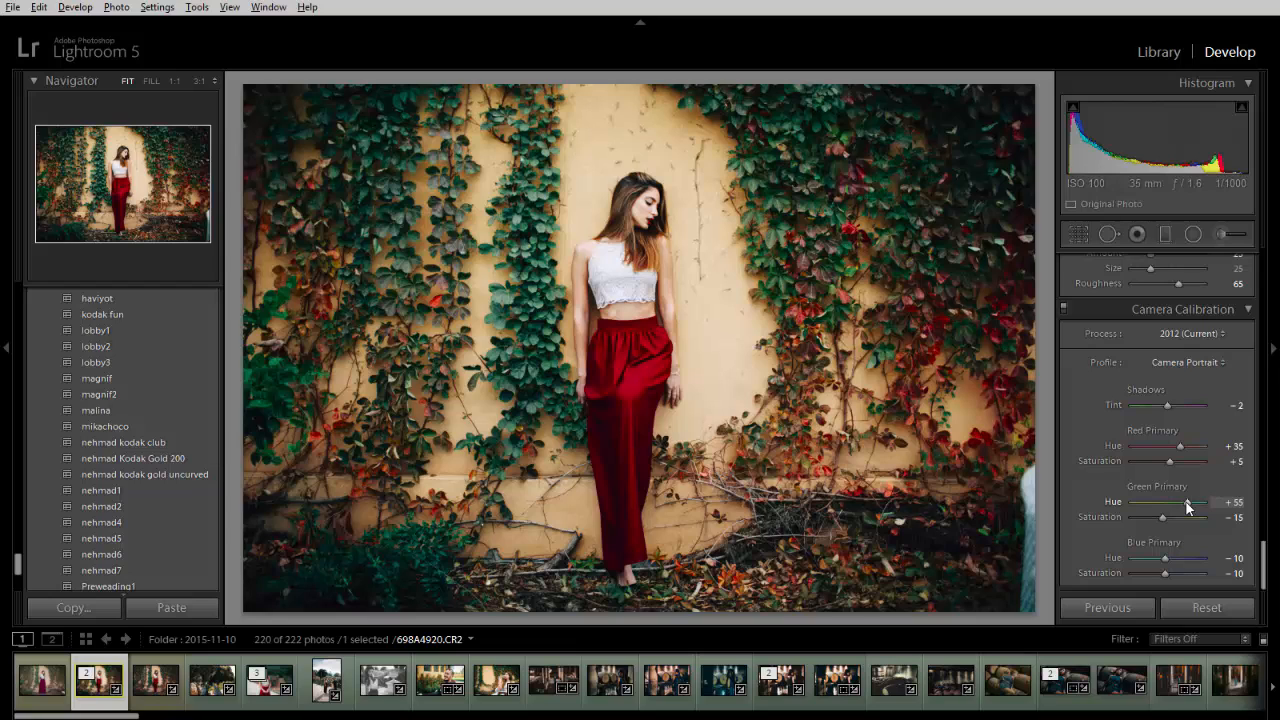
pyautogui.moveTo(1188, 503); pyautogui.dragTo(1211, 505)
pyautogui.click(1064, 310)
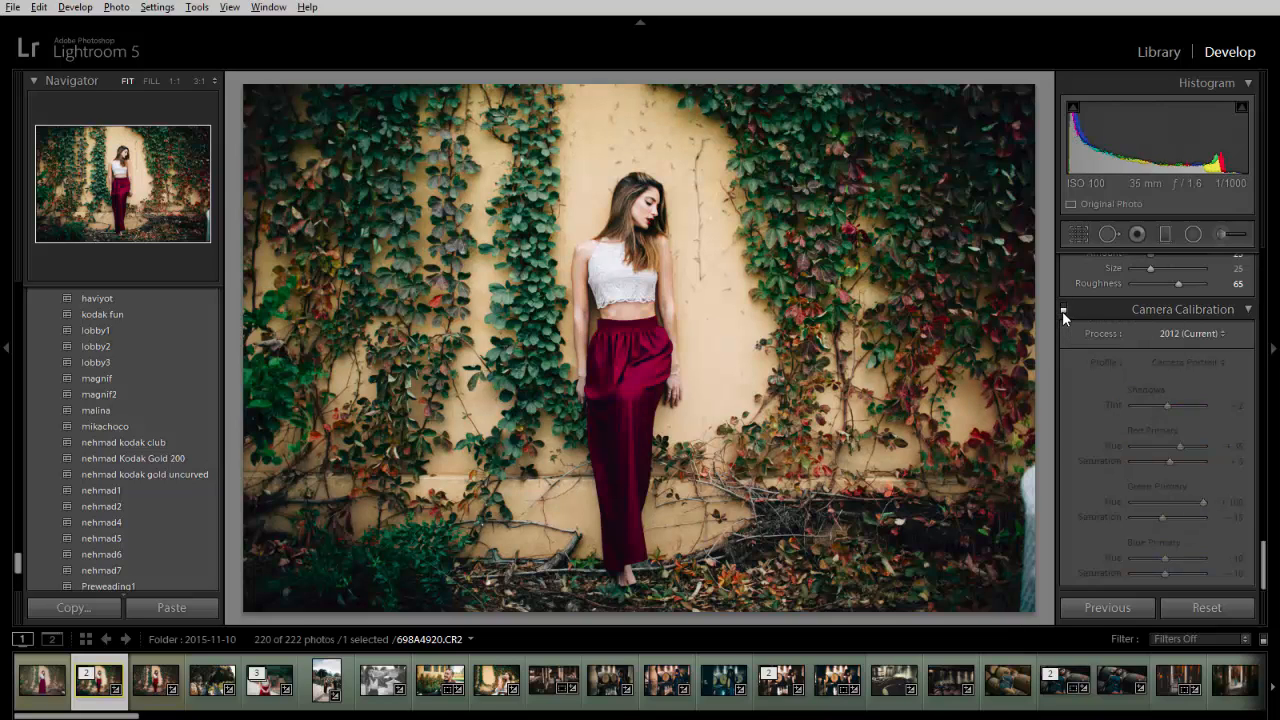
pyautogui.click(1062, 311)
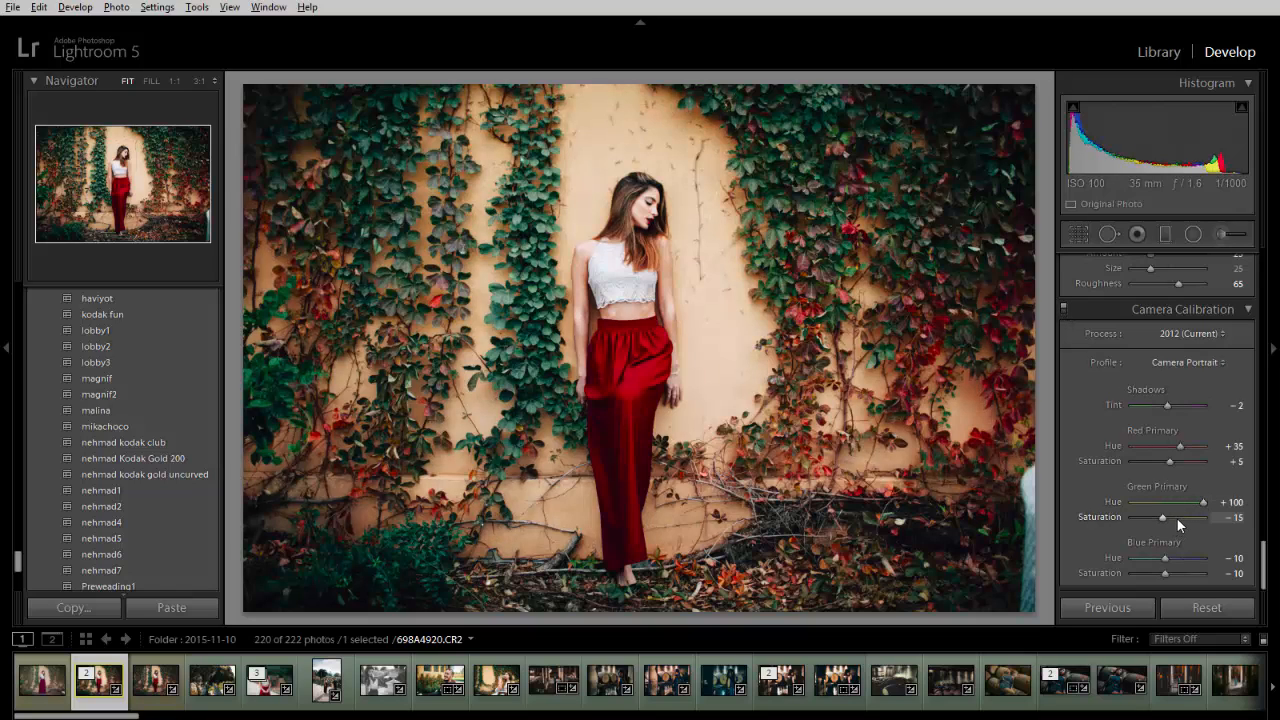
pyautogui.moveTo(1177, 519); pyautogui.dragTo(1165, 521)
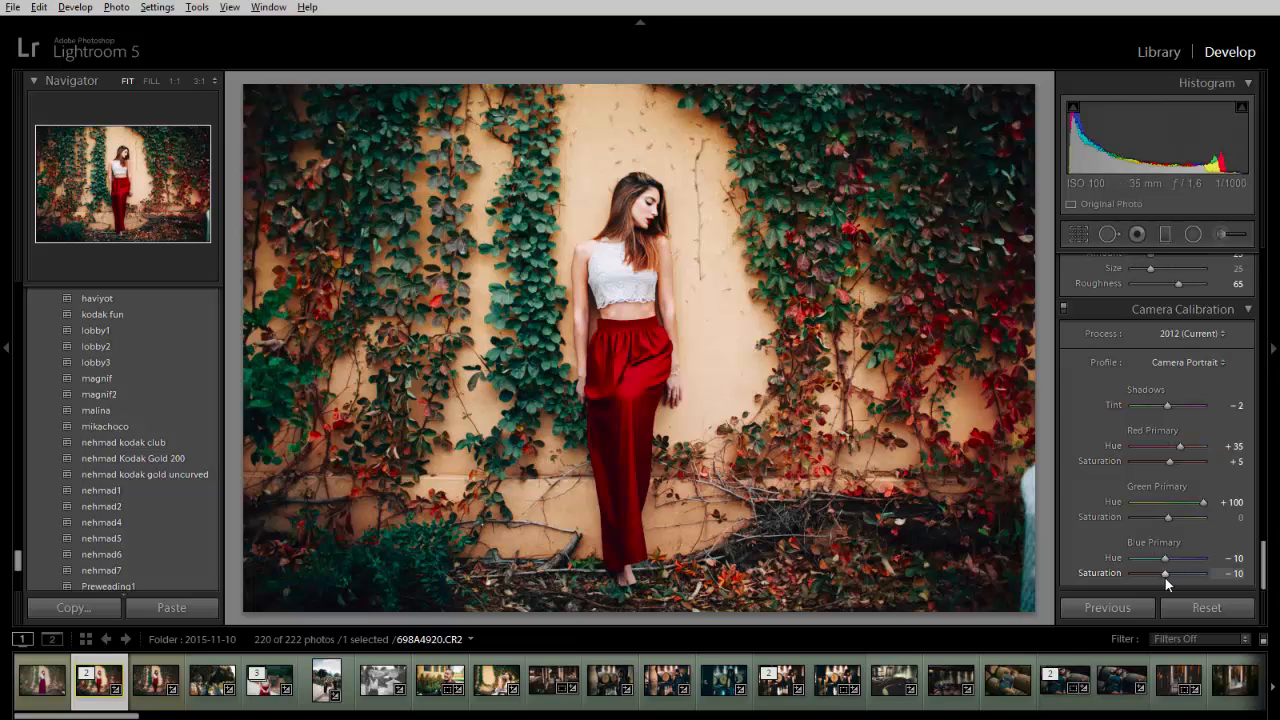
pyautogui.moveTo(1161, 573); pyautogui.dragTo(1144, 574)
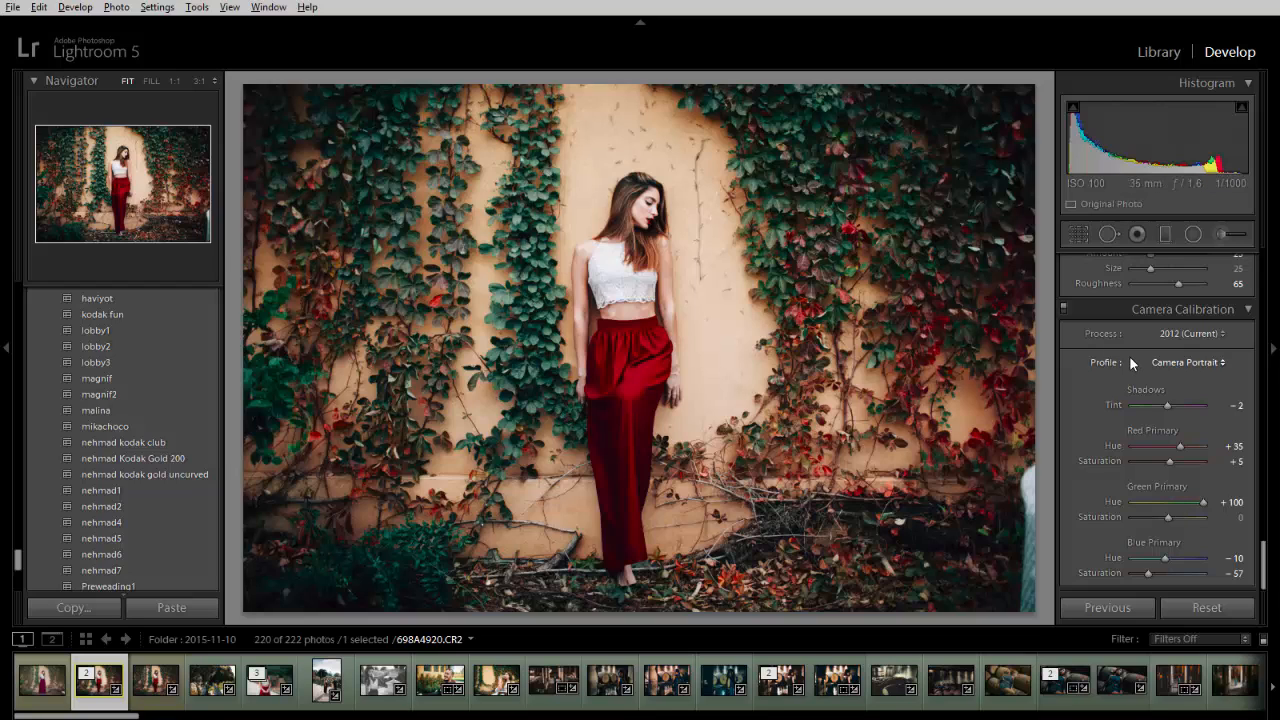
# - Reset the grain amount to its default and set the sharpening amount to about 49
pyautogui.scroll(2, 1177, 311)
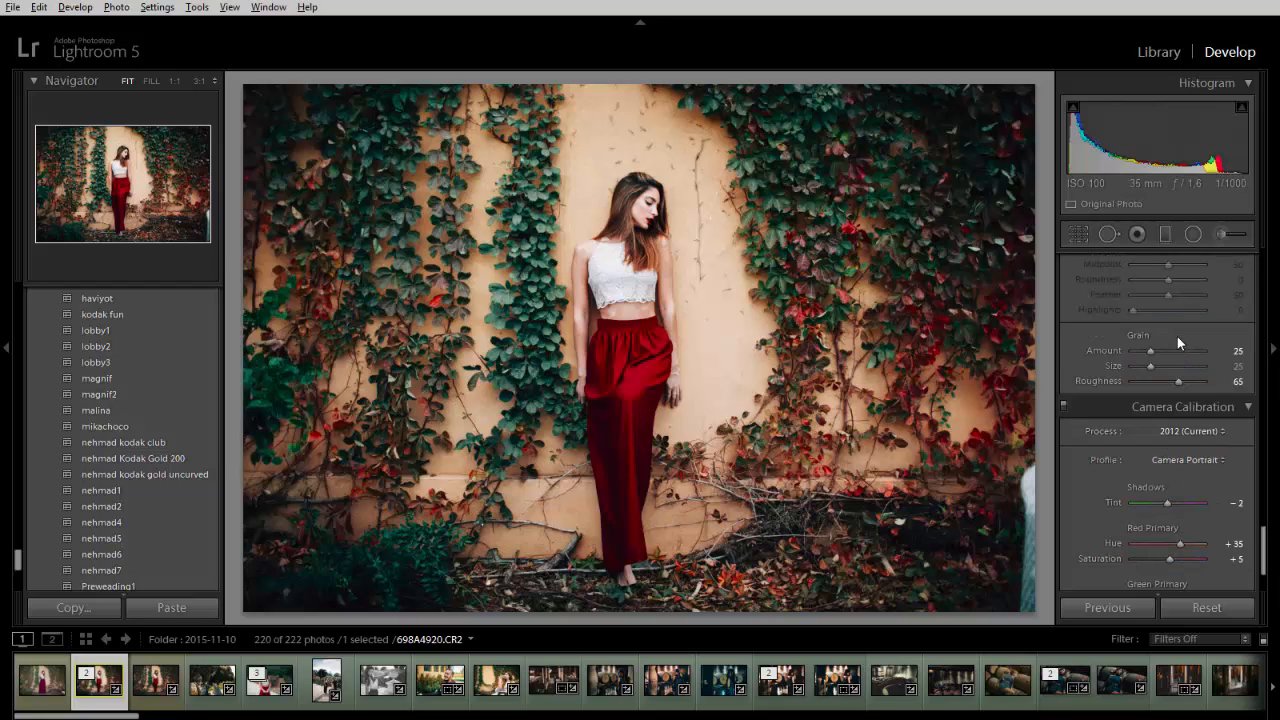
pyautogui.doubleClick(1105, 351)
pyautogui.scroll(10, 1199, 336)
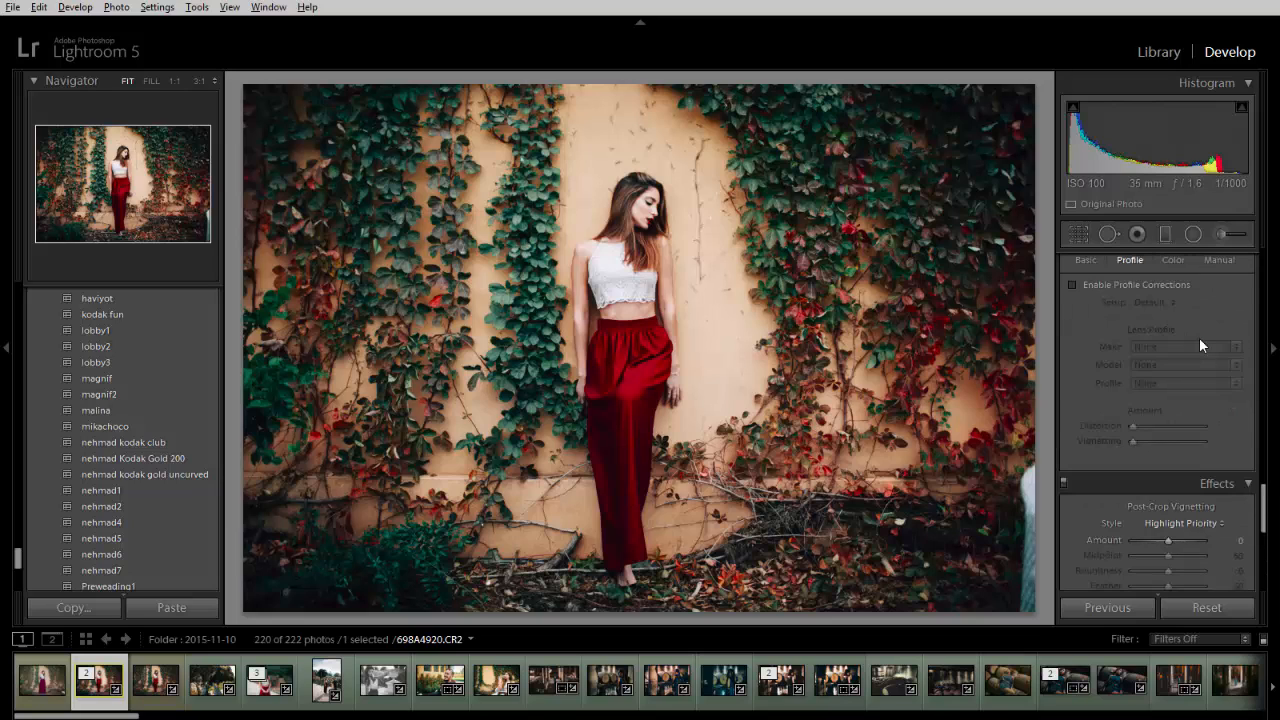
pyautogui.scroll(3, 1199, 337)
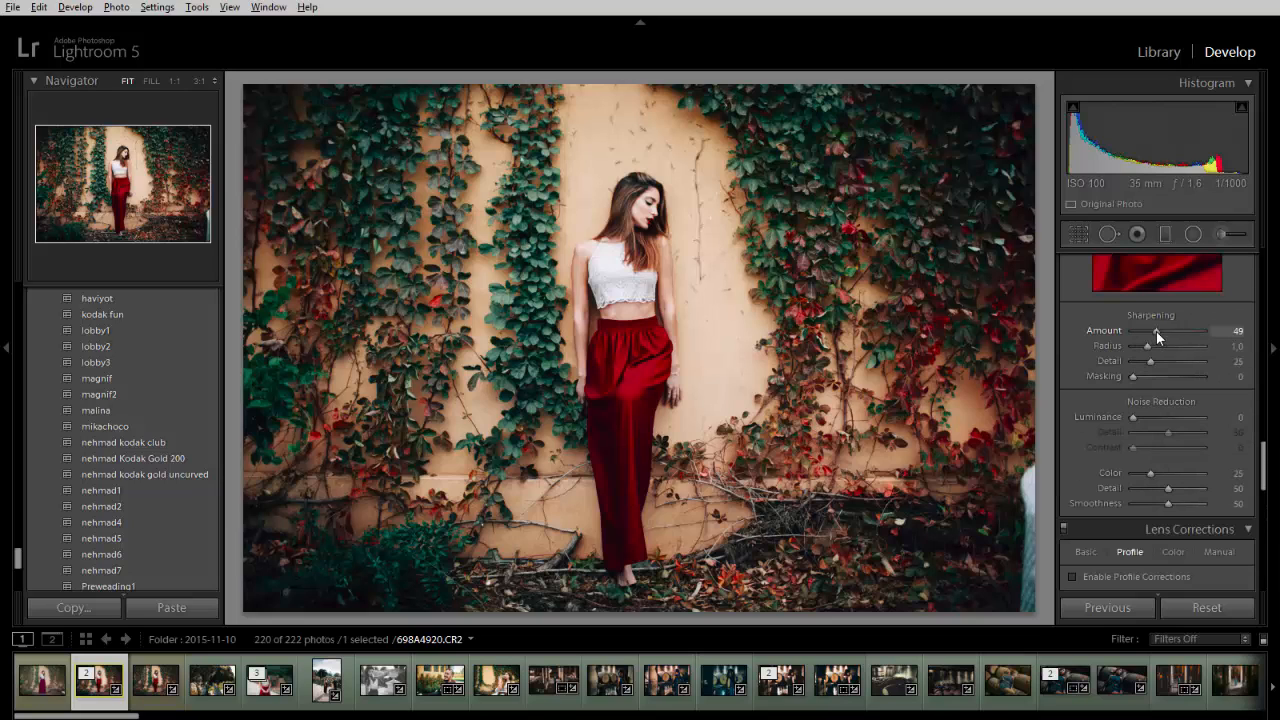
pyautogui.moveTo(1153, 330); pyautogui.dragTo(1153, 330)
# - In the basic adjustments, set Highlights to −84, Shadows to +7, Whites to −34, Blacks to +7, Clarity to +9 and Saturation to 0
pyautogui.scroll(5, 1187, 369)
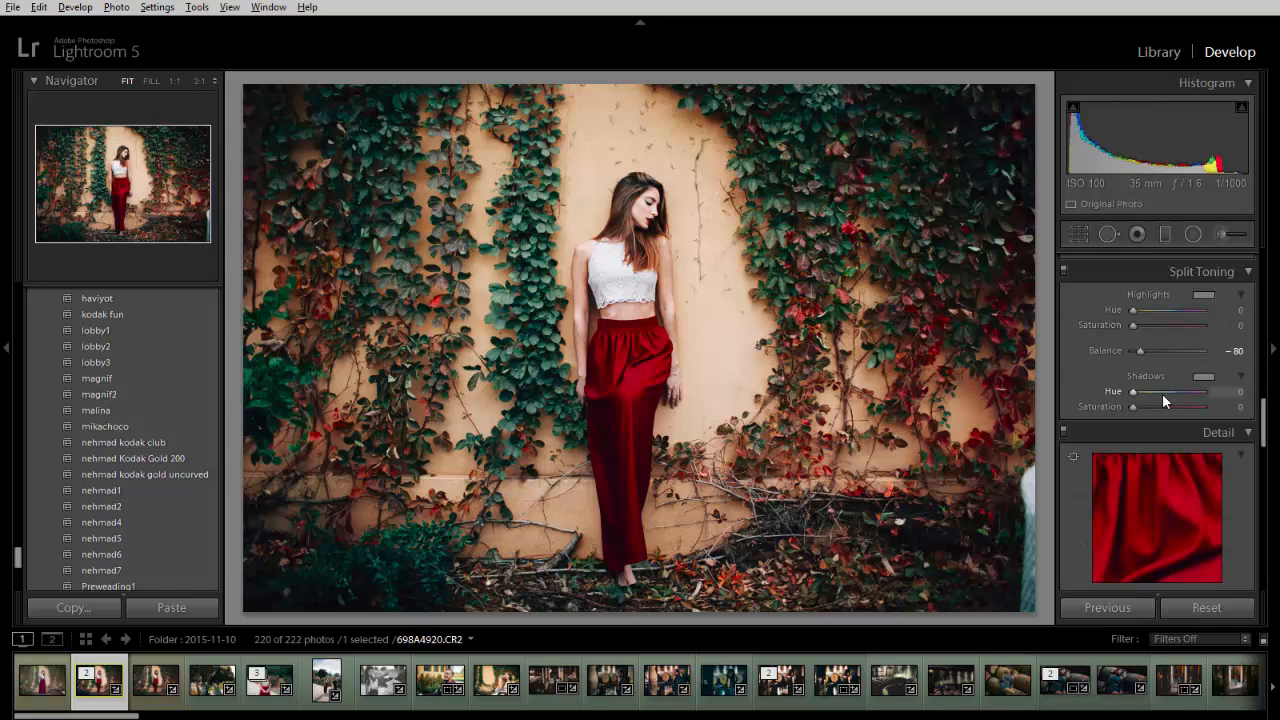
pyautogui.scroll(6, 1157, 400)
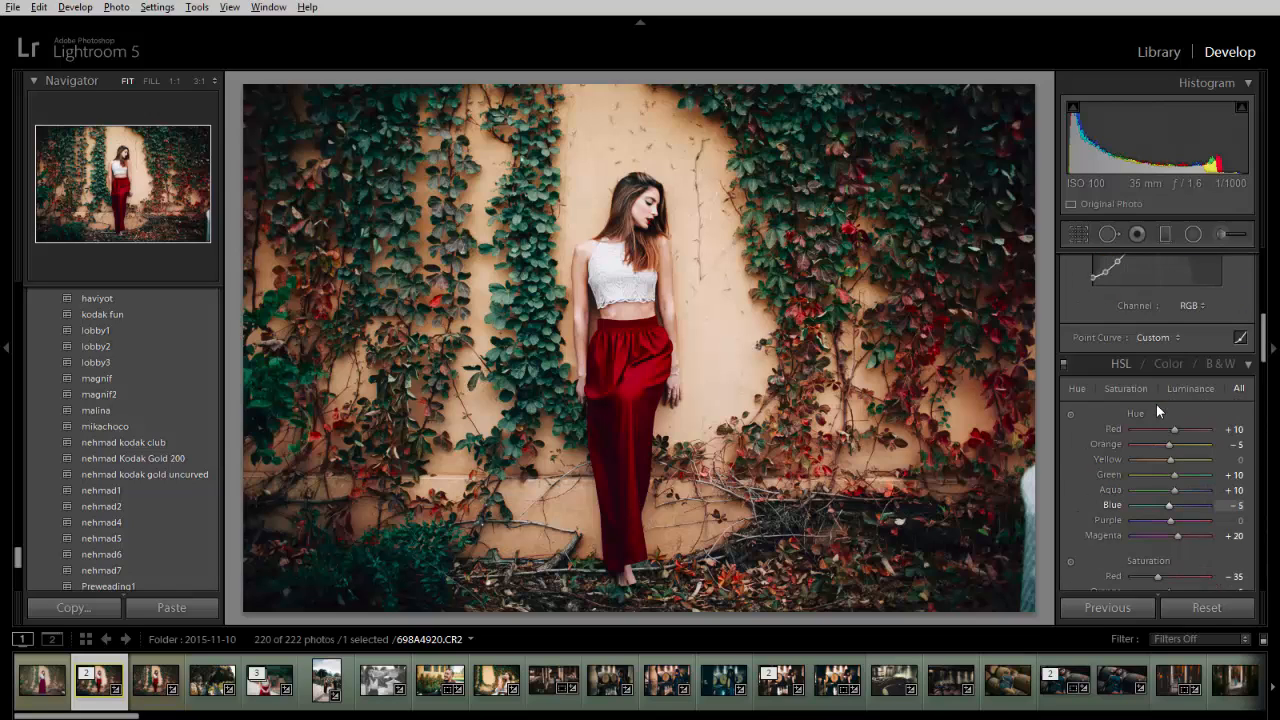
pyautogui.scroll(2, 1156, 404)
pyautogui.scroll(1, 1165, 398)
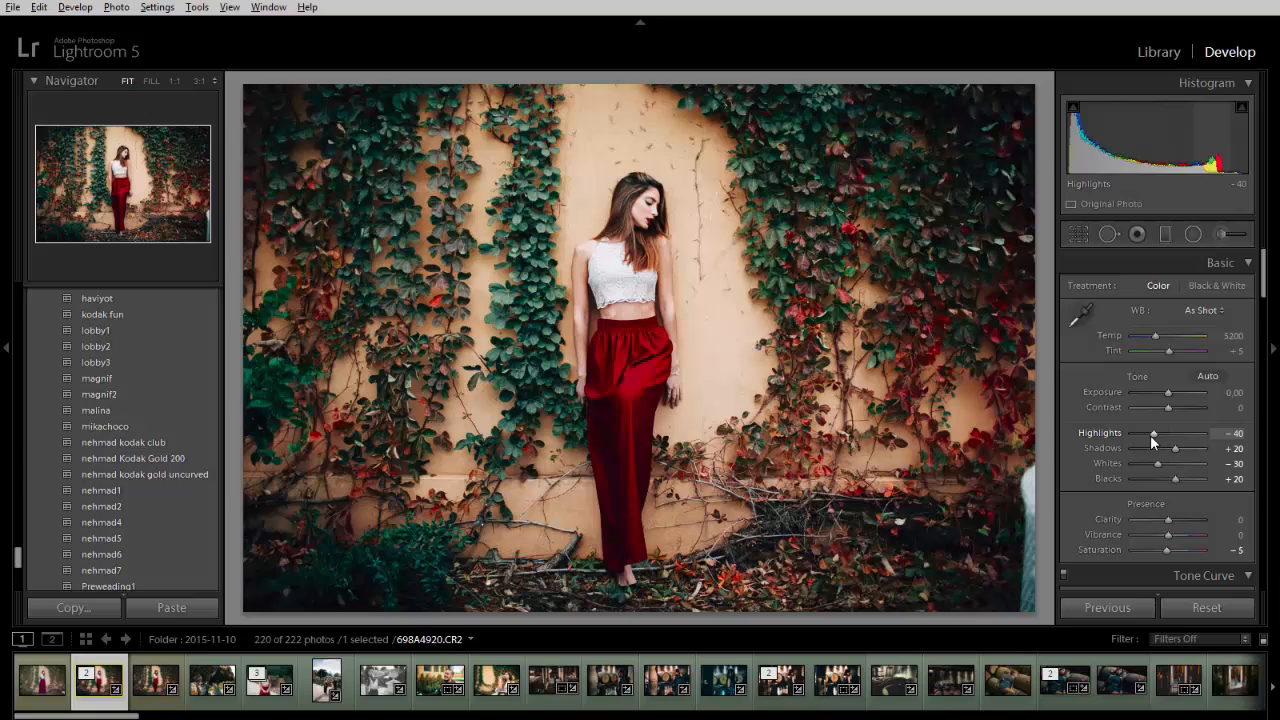
pyautogui.moveTo(1146, 437); pyautogui.dragTo(1156, 466)
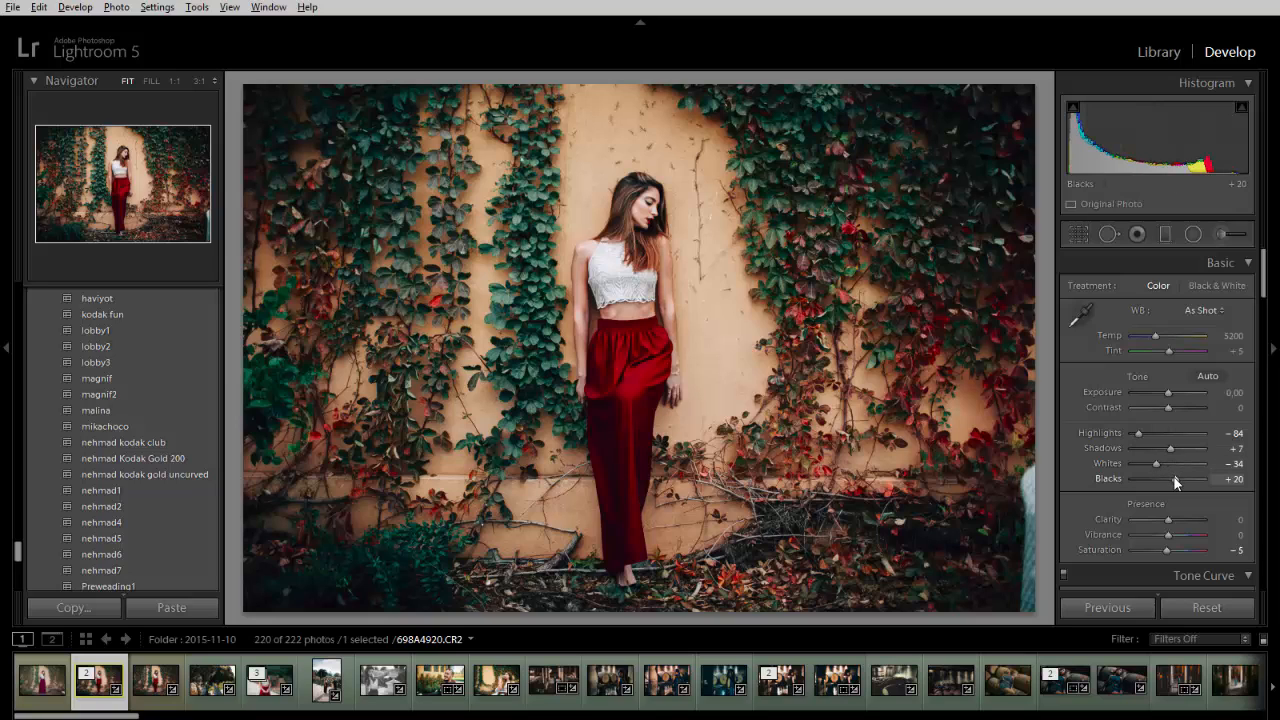
pyautogui.moveTo(1173, 477); pyautogui.dragTo(1169, 477)
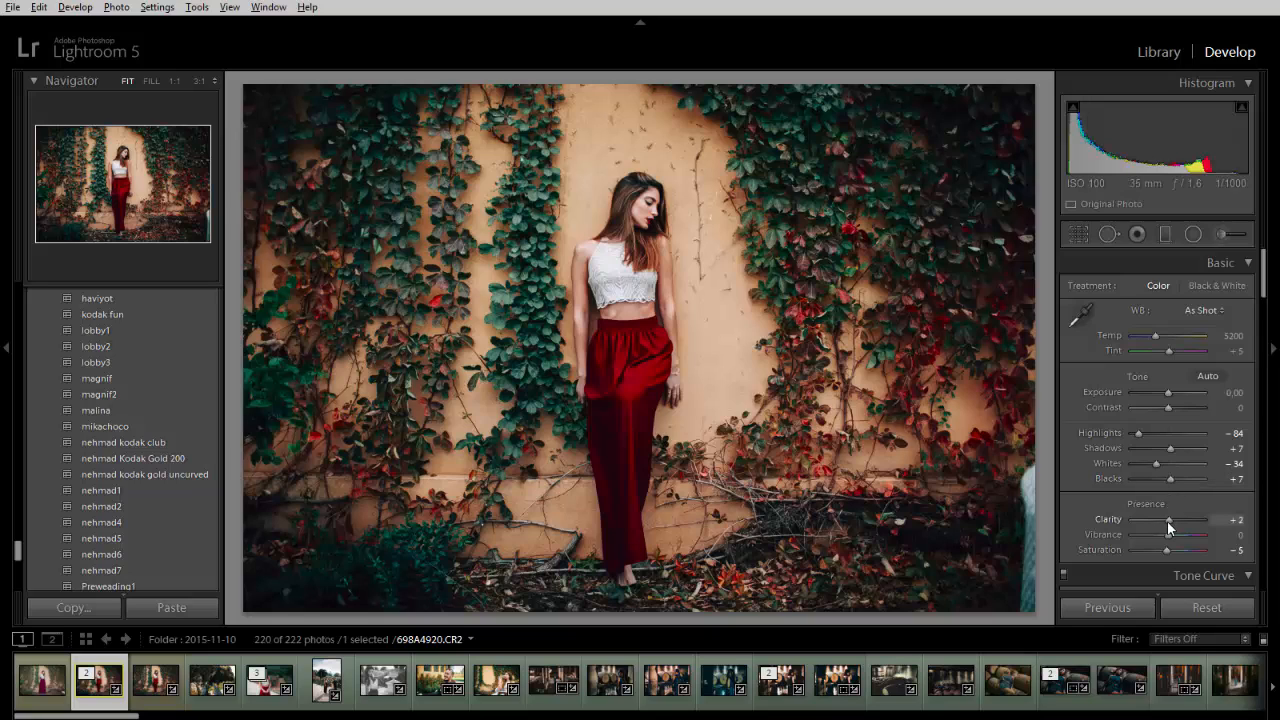
pyautogui.moveTo(1167, 521); pyautogui.dragTo(1170, 522)
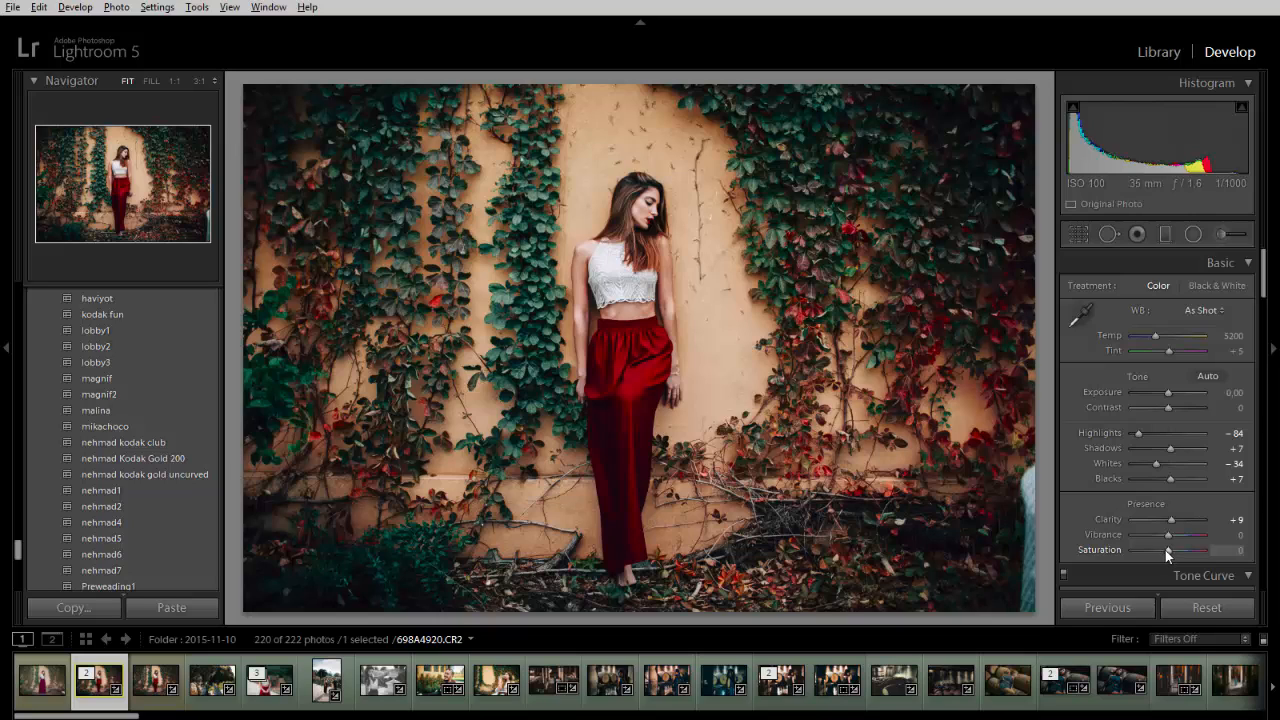
# - Flatten the RGB tone curve, and fade it by slightly lifting the black end and lowering the white end
pyautogui.scroll(-4, 1121, 327)
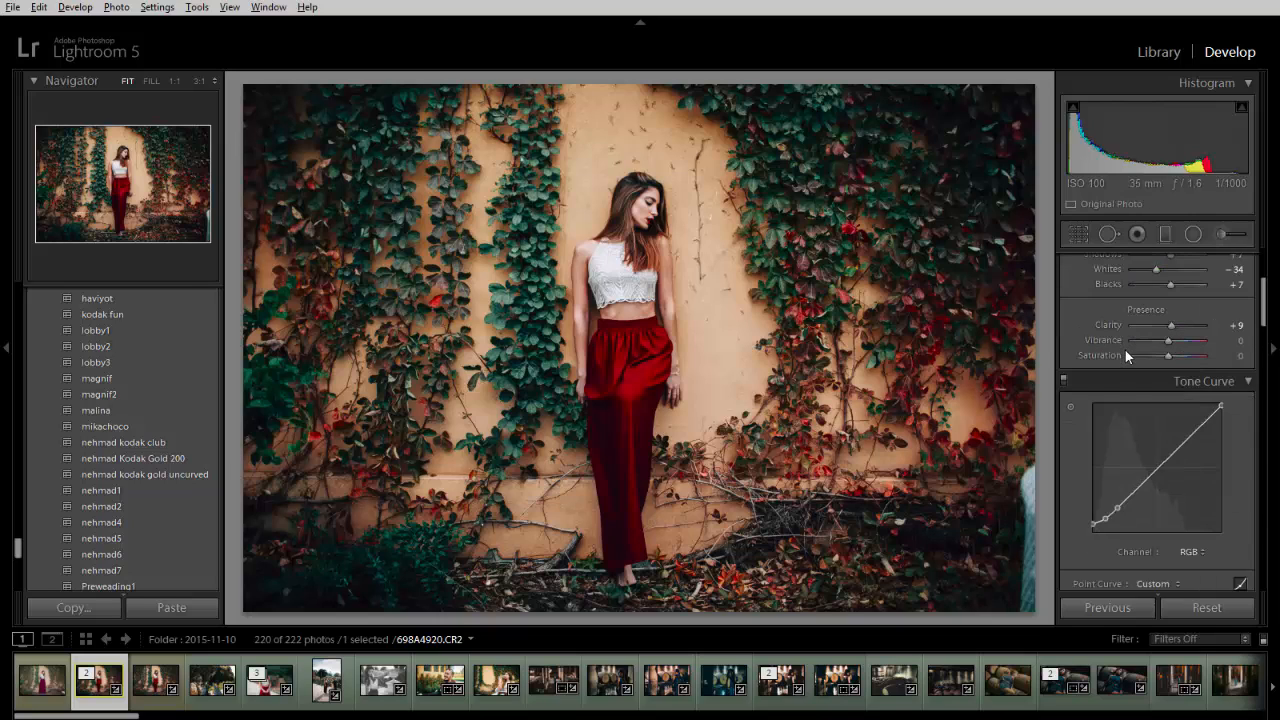
pyautogui.scroll(-2, 1125, 350)
pyautogui.rightClick(1160, 408)
pyautogui.click(1187, 416)
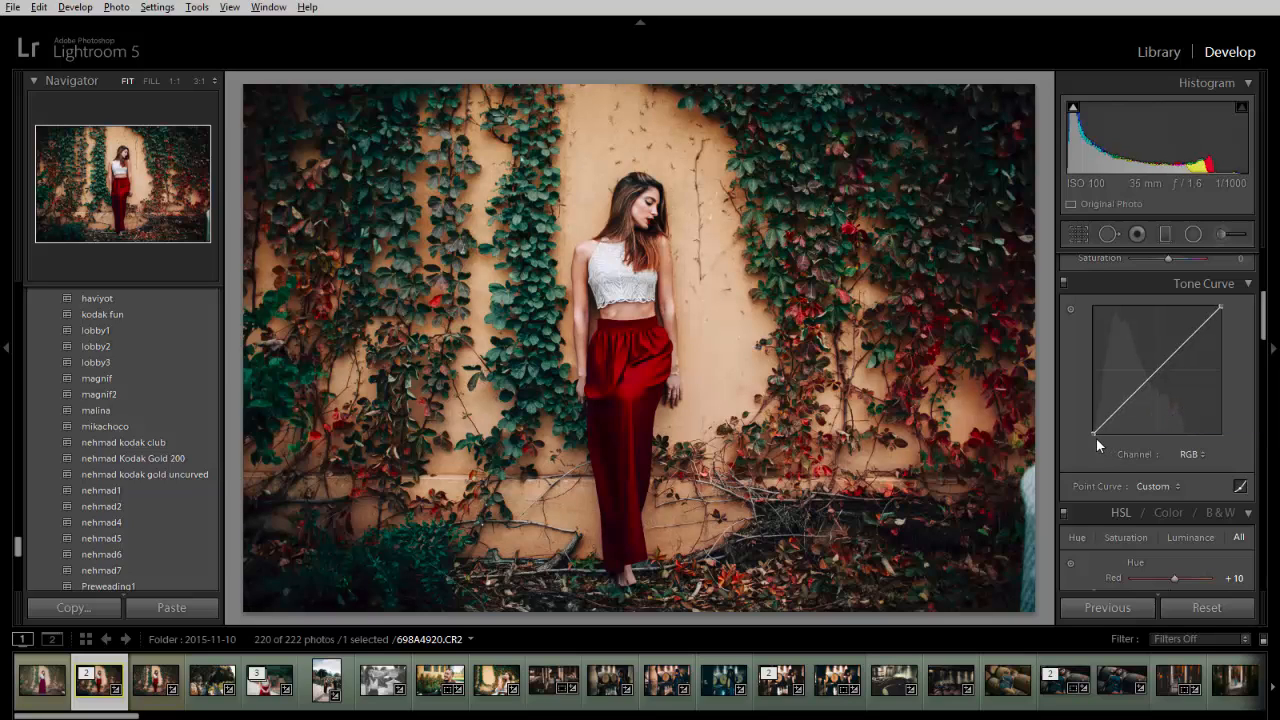
pyautogui.moveTo(1094, 434); pyautogui.dragTo(1101, 422)
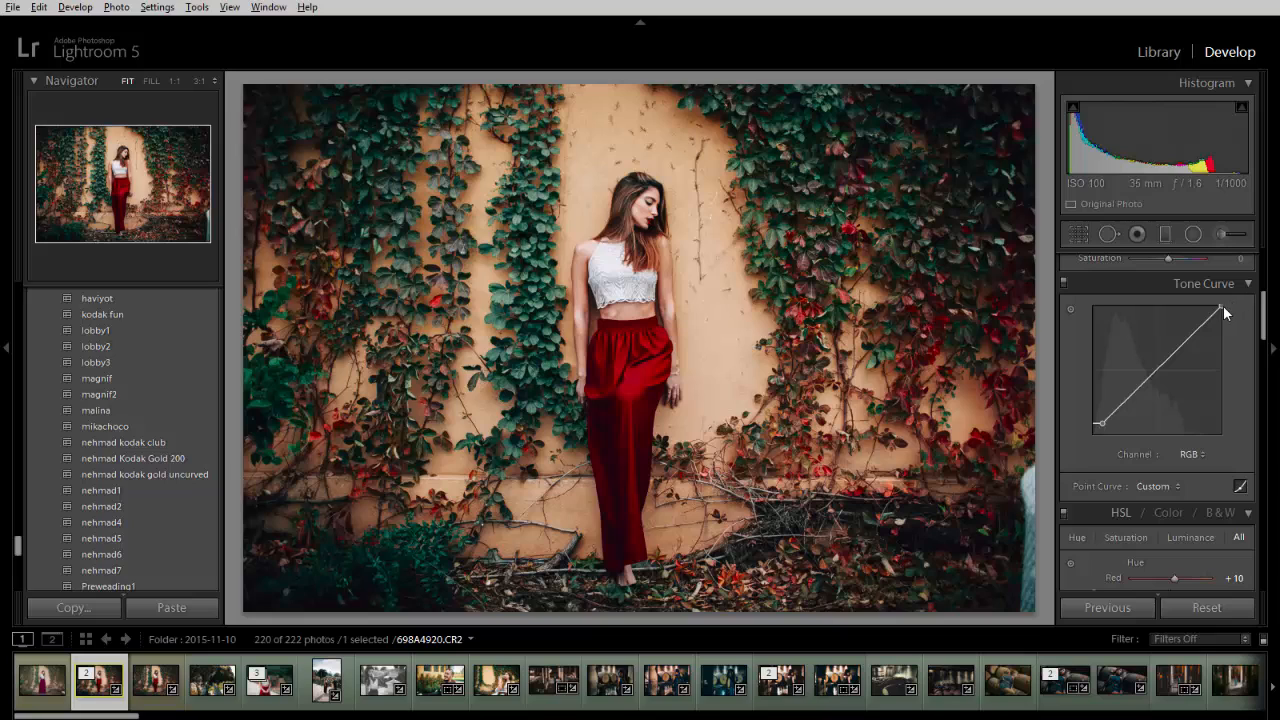
pyautogui.moveTo(1222, 307); pyautogui.dragTo(1215, 315)
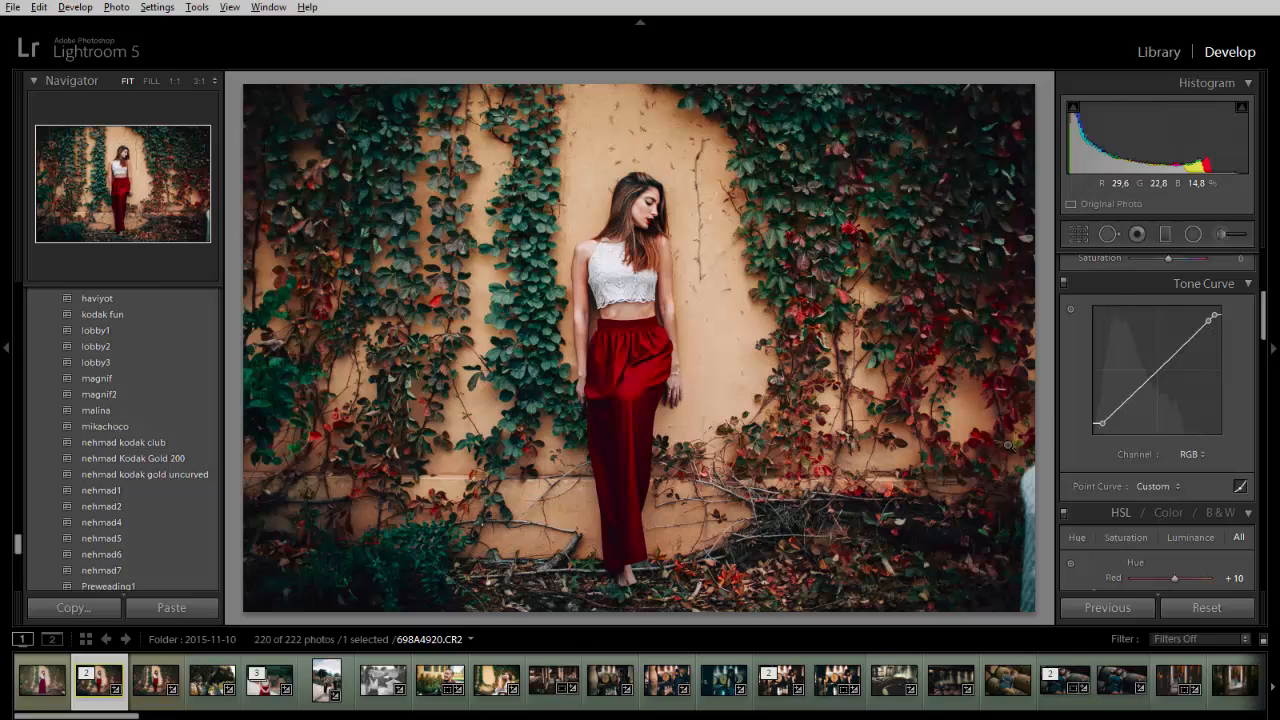
# - Compare the photo with its unedited version and inspect the woman's face, hair, top and skirt at 1:1
pyautogui.scroll(-2, 1121, 488)
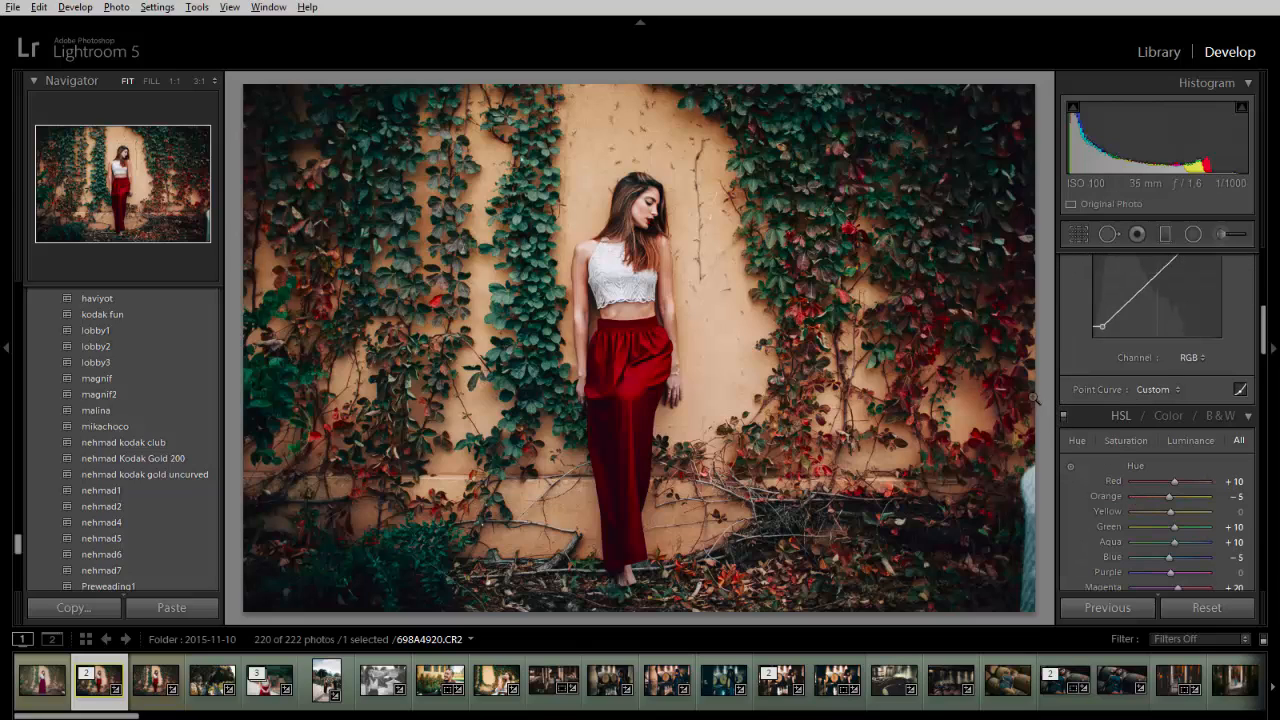
pyautogui.press('\\')
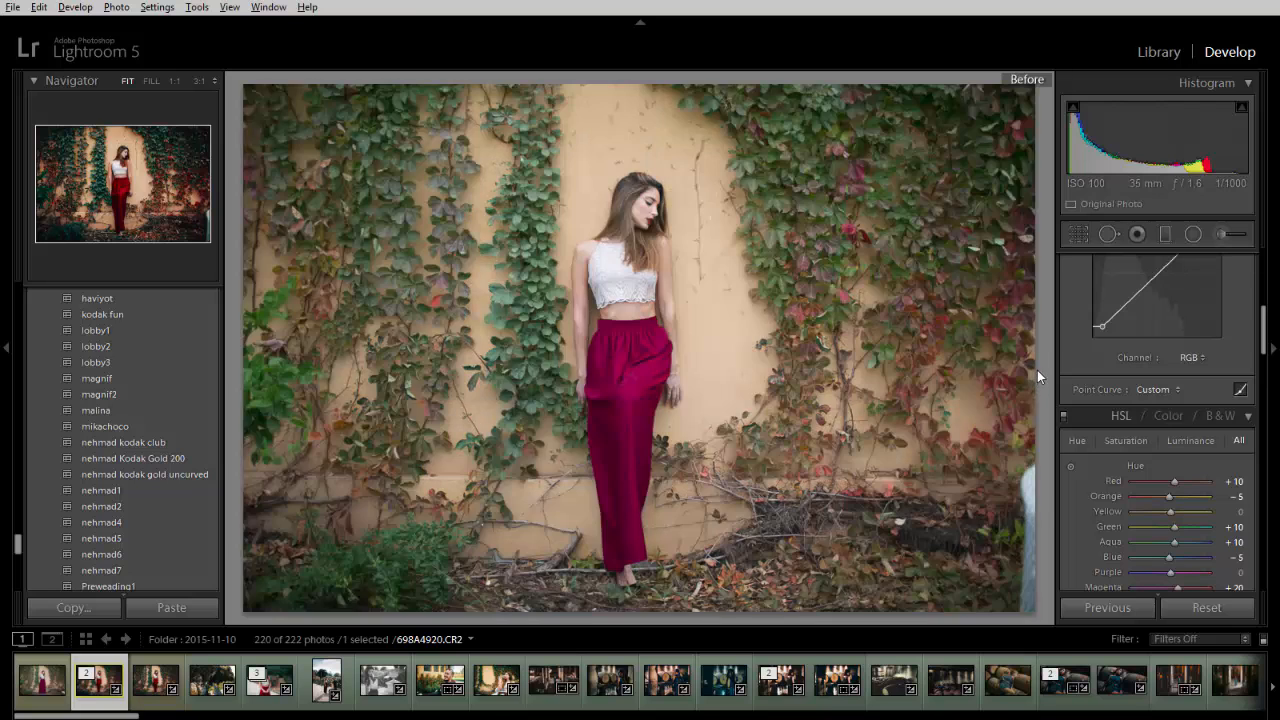
pyautogui.press('\\')
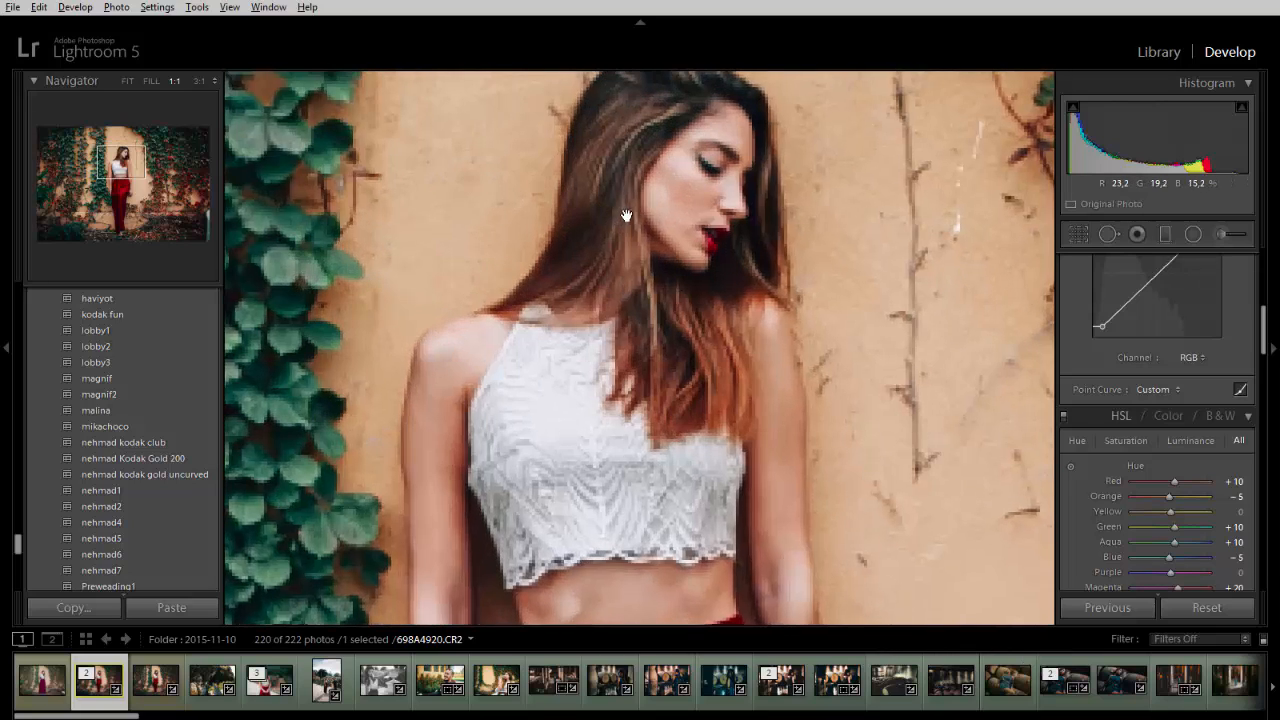
pyautogui.click(627, 216)
pyautogui.moveTo(716, 156); pyautogui.dragTo(687, 239)
pyautogui.moveTo(585, 520); pyautogui.dragTo(664, 310)
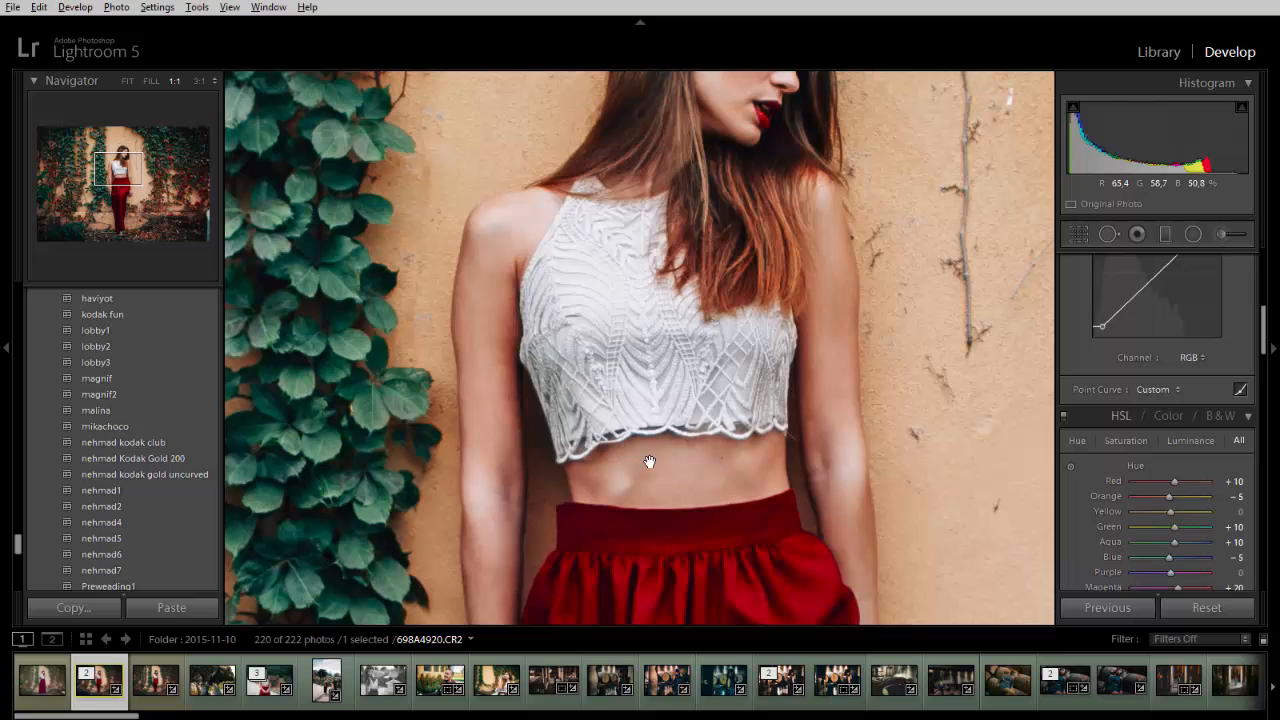
pyautogui.moveTo(705, 430); pyautogui.dragTo(656, 184)
pyautogui.moveTo(651, 234); pyautogui.dragTo(644, 360)
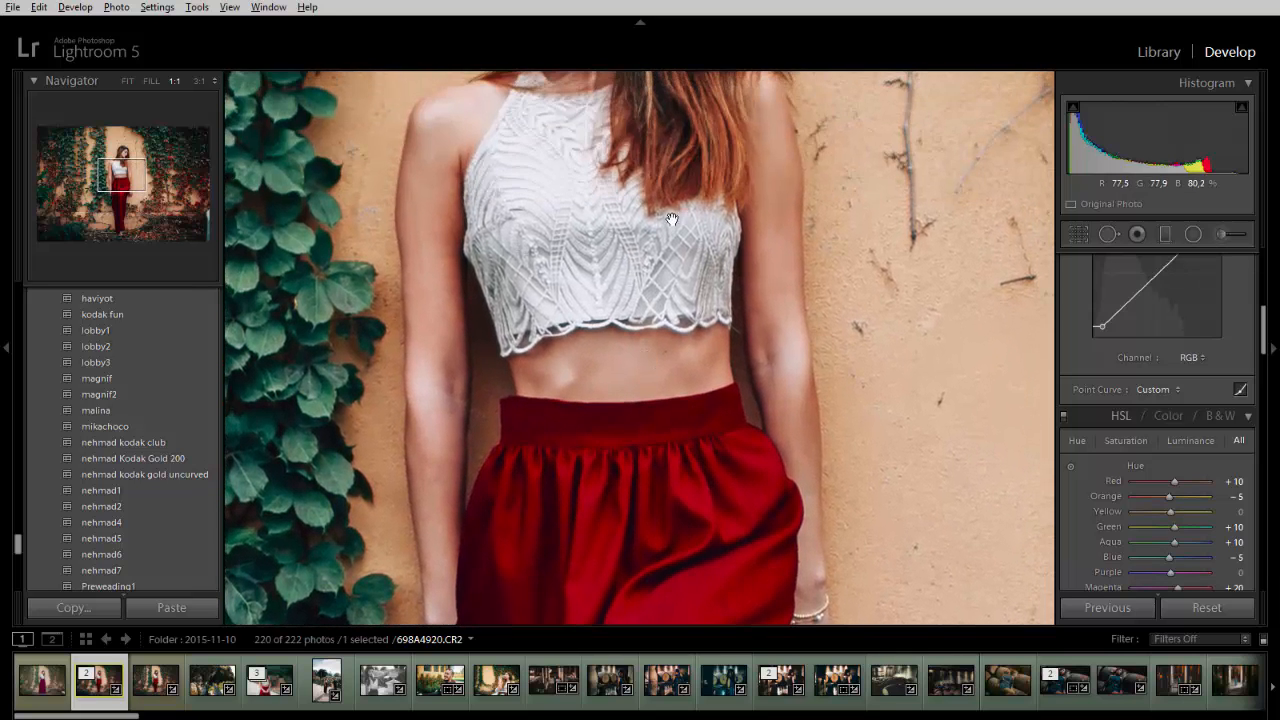
pyautogui.moveTo(644, 218); pyautogui.dragTo(662, 448)
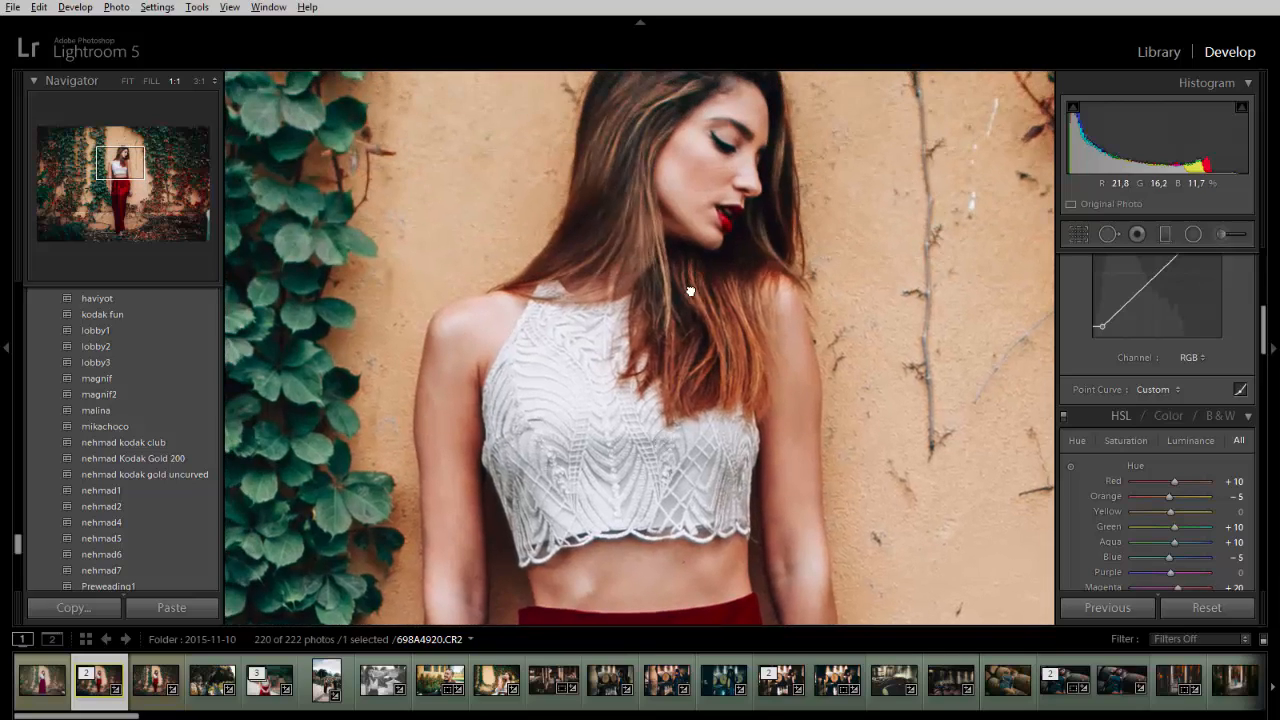
pyautogui.moveTo(692, 284); pyautogui.dragTo(686, 366)
pyautogui.click(684, 308)
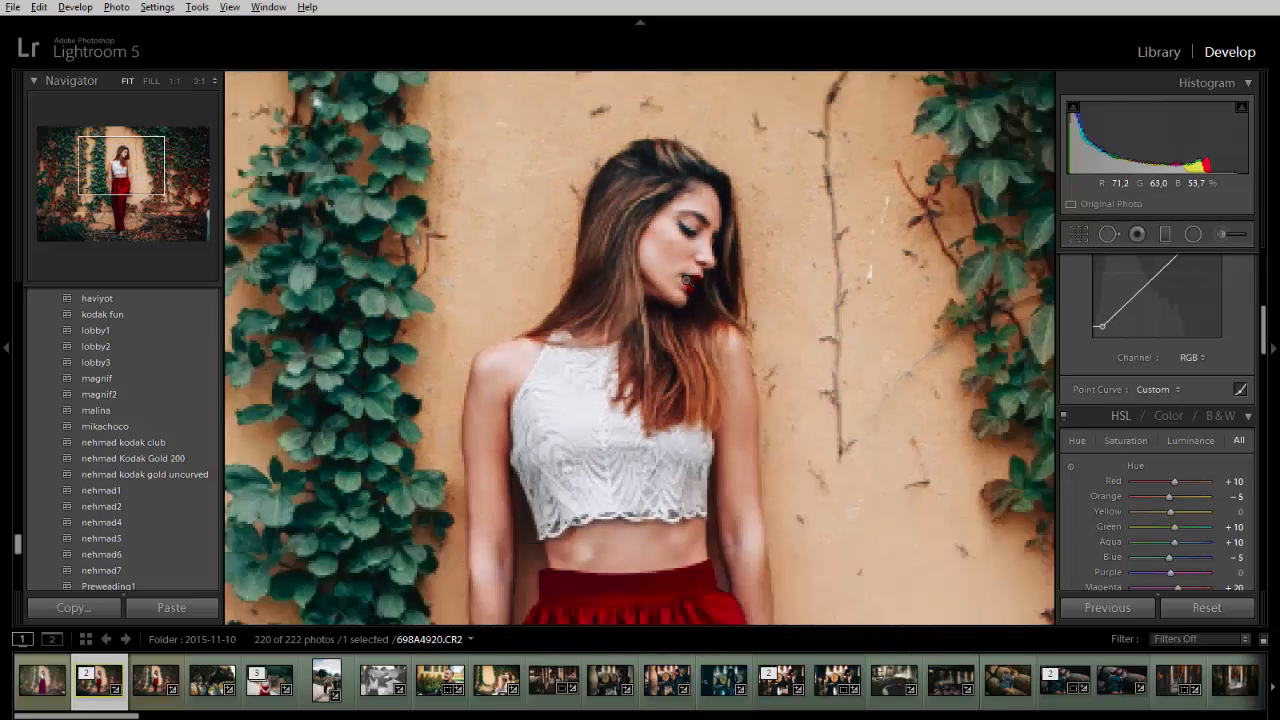
# - In the HSL luminance adjustments, set Orange to +21 and Red to −9
pyautogui.scroll(-5, 1177, 464)
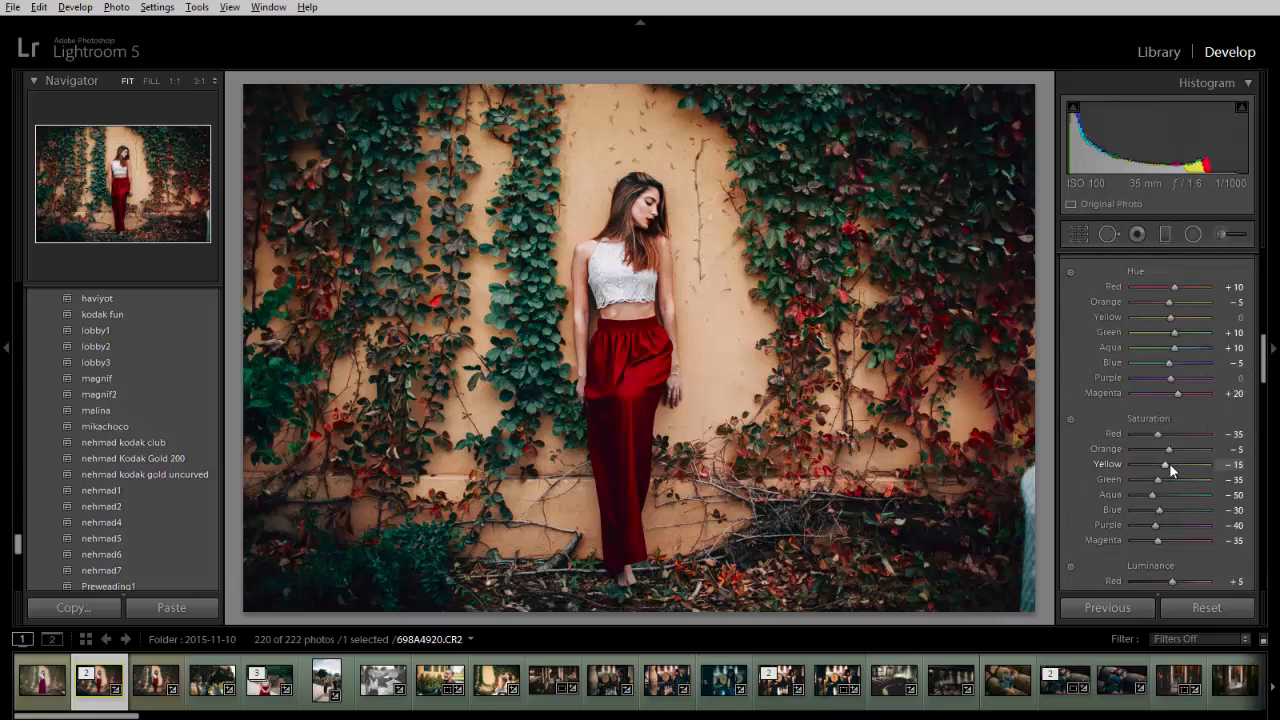
pyautogui.scroll(-2, 1196, 414)
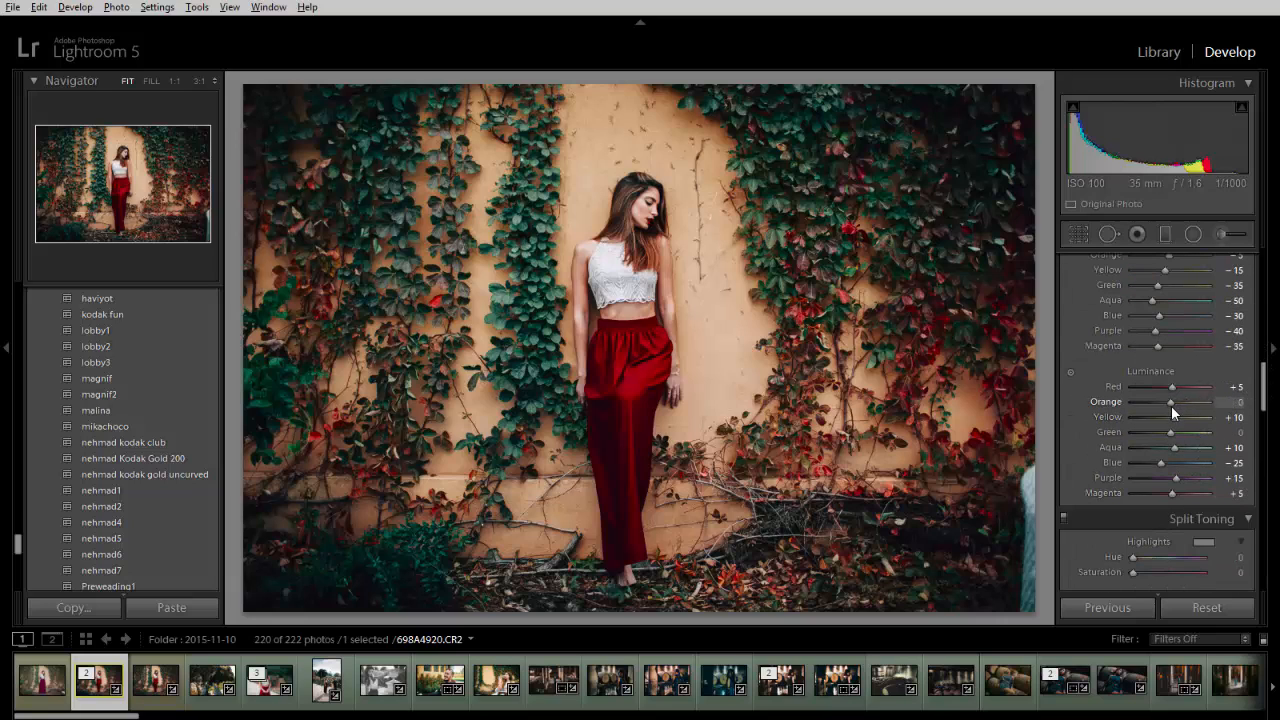
pyautogui.moveTo(1171, 405); pyautogui.dragTo(1179, 405)
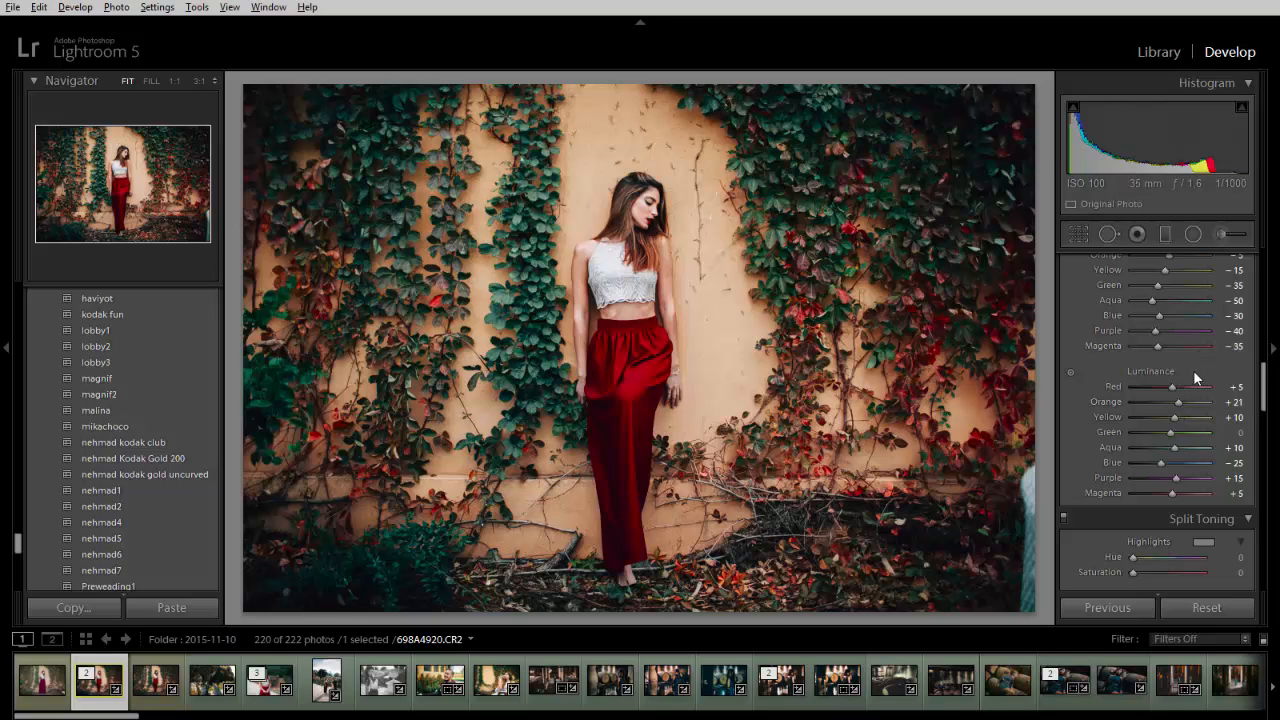
pyautogui.moveTo(1174, 382)
pyautogui.mouseDown()
pyautogui.moveTo(1184, 386)
pyautogui.moveTo(1160, 390)
pyautogui.moveTo(1196, 396)
pyautogui.moveTo(1172, 404)
pyautogui.moveTo(1168, 382)
pyautogui.mouseUp()
# - In the HSL adjustments, set the Green saturation to −9 and the Green luminance to +23
pyautogui.scroll(3, 1178, 395)
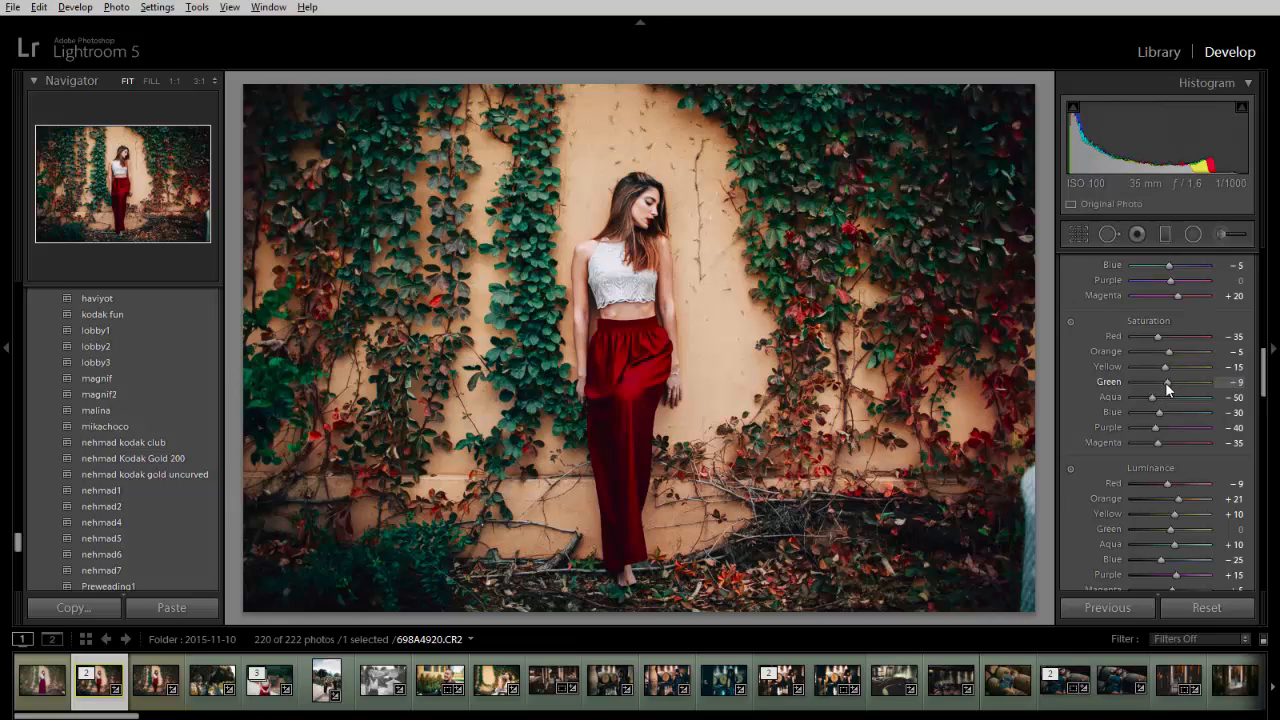
pyautogui.scroll(-6, 1168, 400)
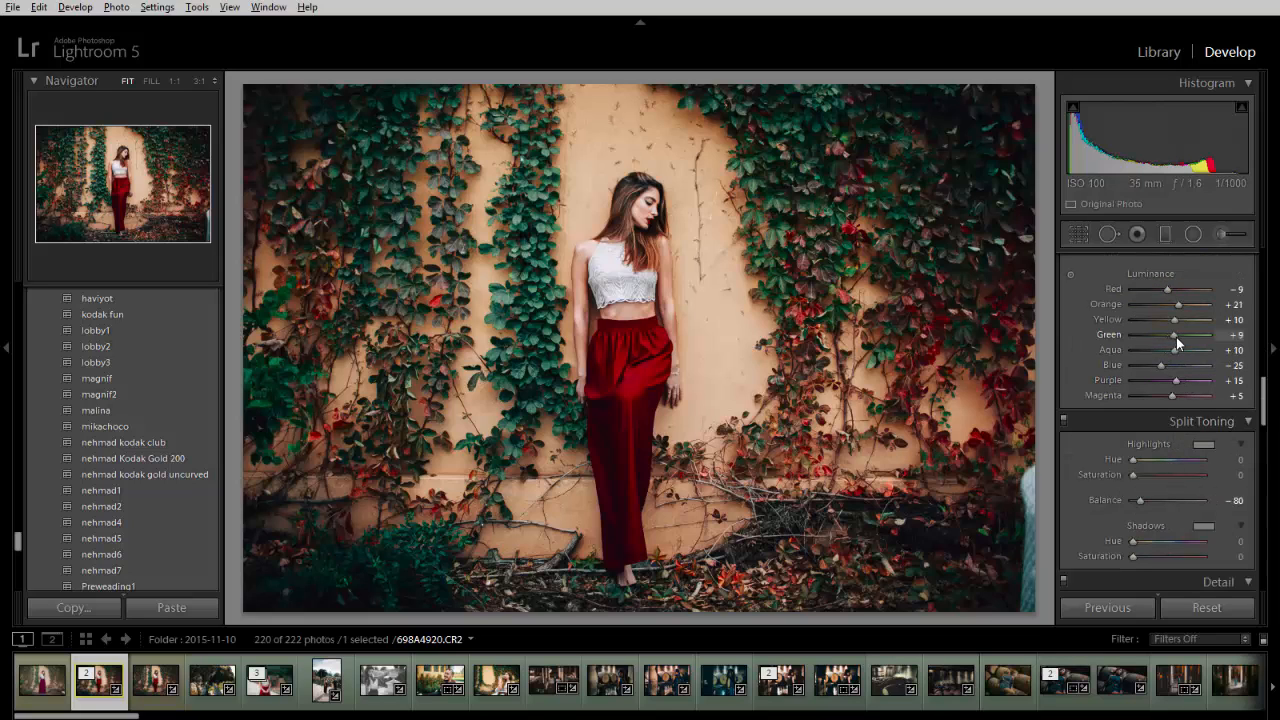
pyautogui.moveTo(1139, 346); pyautogui.dragTo(1180, 342)
# - In the HSL hue adjustments, set Green to +34 and Yellow to −19, trying Orange at +32 and undoing that shift
pyautogui.scroll(3, 1165, 303)
pyautogui.scroll(3, 1165, 303)
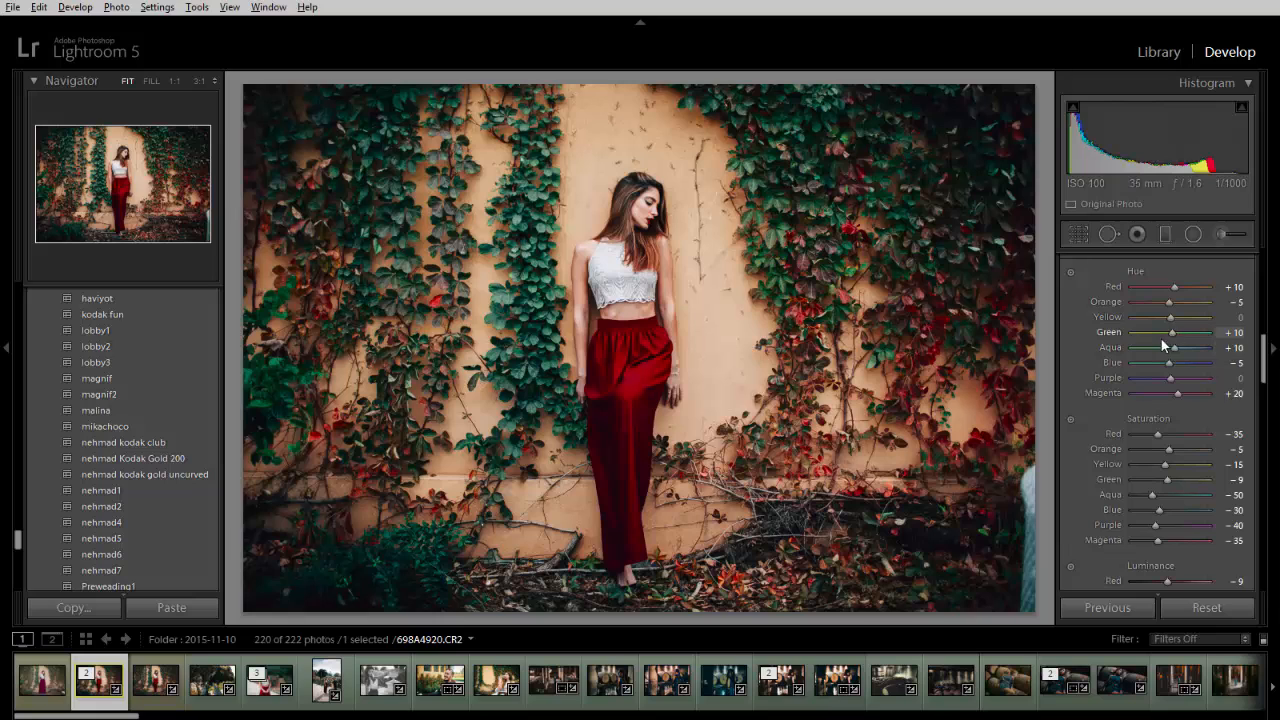
pyautogui.moveTo(1161, 339)
pyautogui.mouseDown()
pyautogui.moveTo(1131, 352)
pyautogui.moveTo(1181, 343)
pyautogui.mouseUp()
pyautogui.moveTo(1173, 318)
pyautogui.mouseDown()
pyautogui.moveTo(1150, 331)
pyautogui.moveTo(1199, 334)
pyautogui.moveTo(1164, 330)
pyautogui.moveTo(1158, 304)
pyautogui.moveTo(1183, 314)
pyautogui.mouseUp()
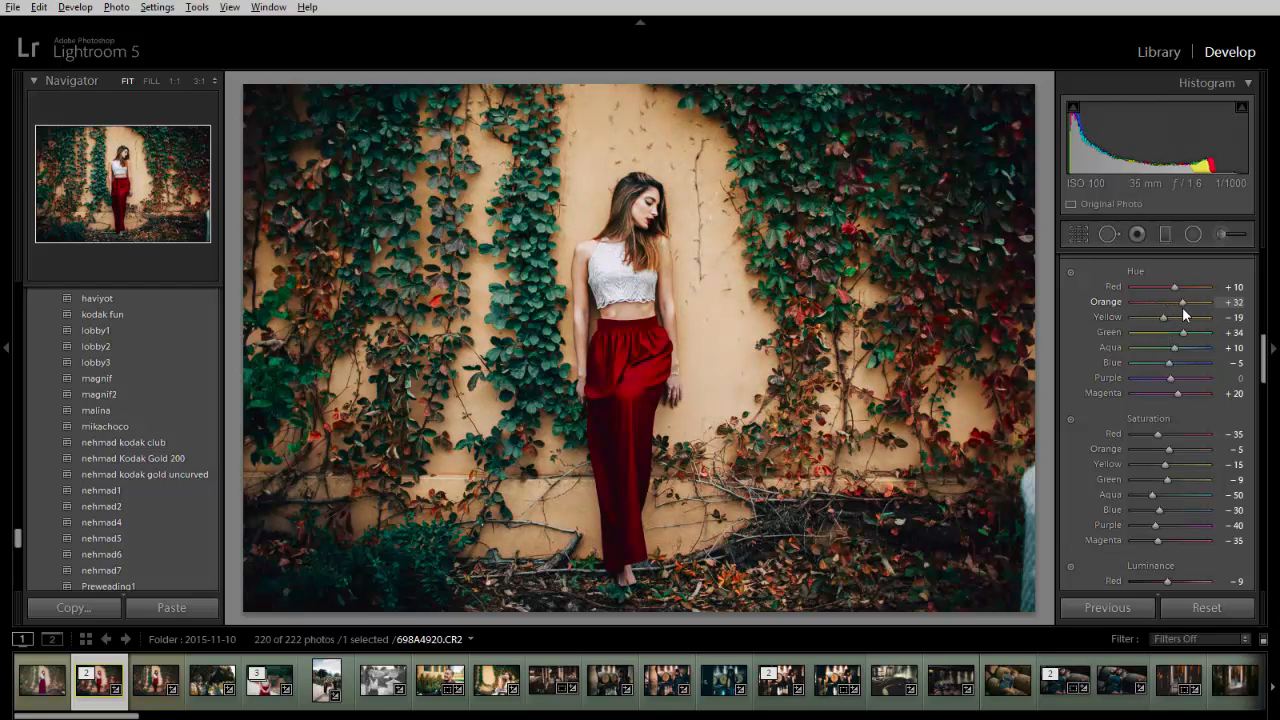
pyautogui.hotkey('ctrl', 'z')
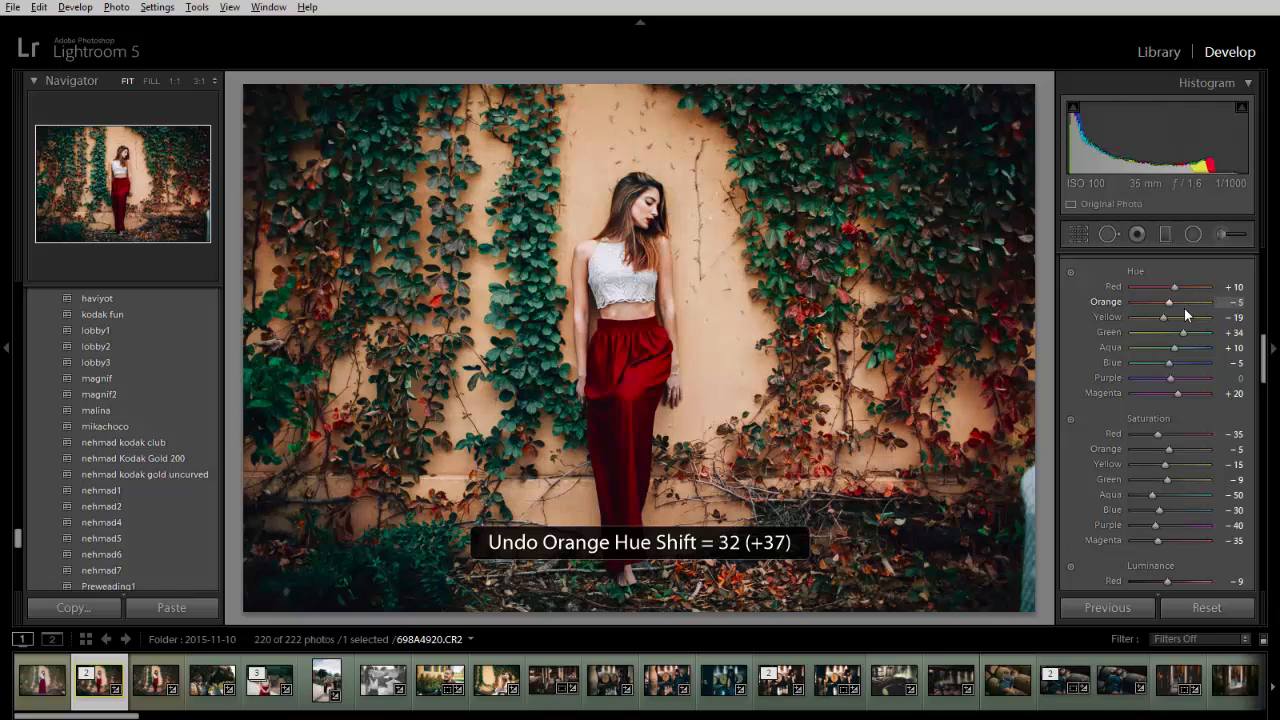
# - Add a warm split tone to the highlights with Hue 27 and Saturation 20
pyautogui.scroll(-5, 1204, 345)
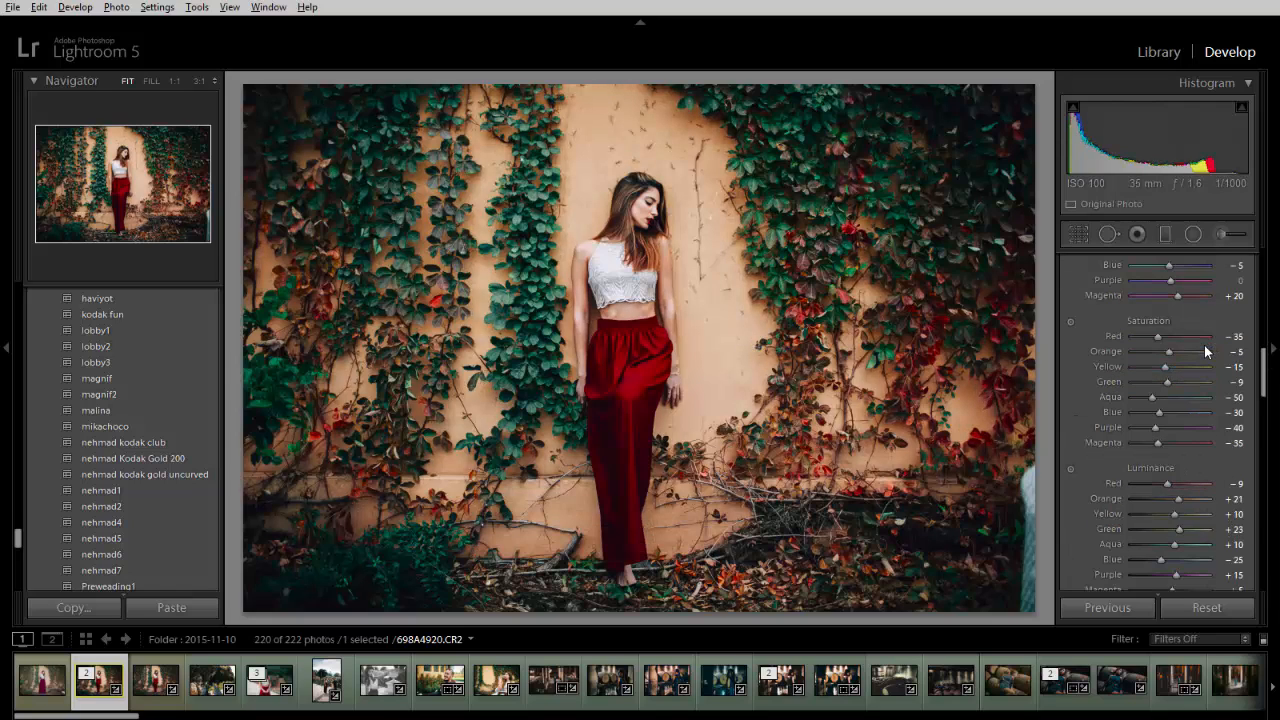
pyautogui.scroll(-2, 1204, 345)
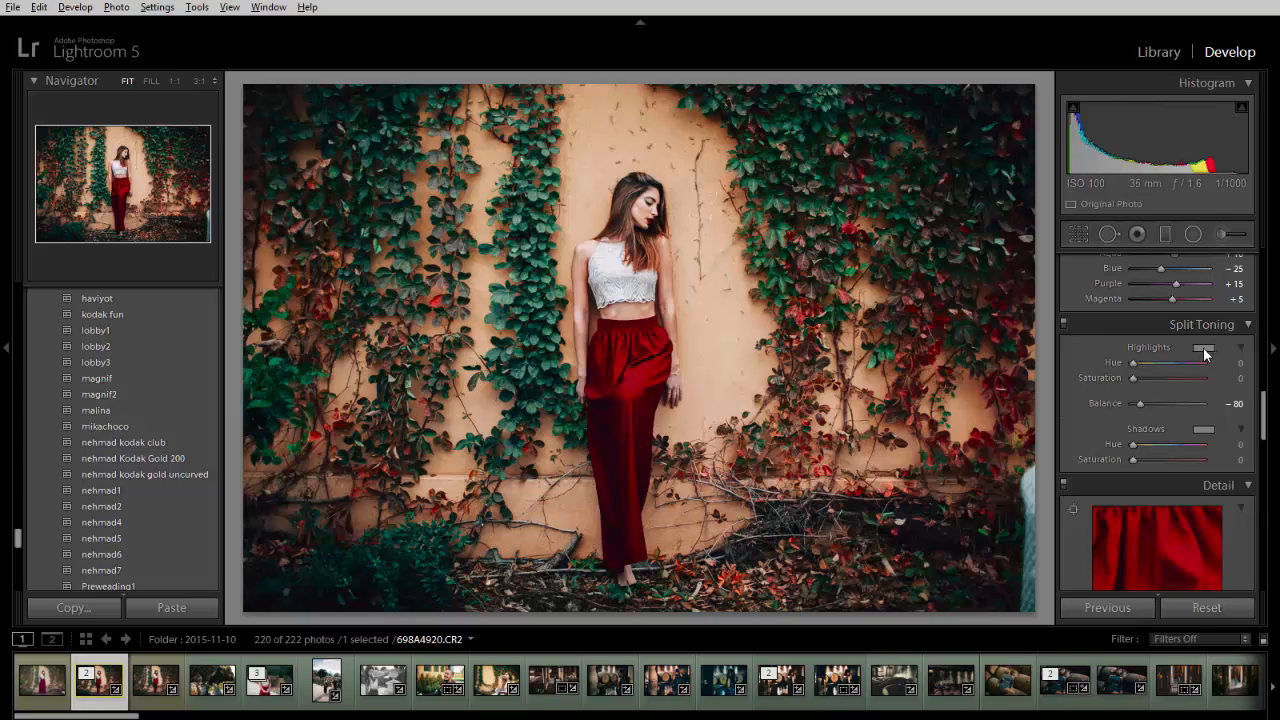
pyautogui.click(1204, 352)
pyautogui.moveTo(914, 386); pyautogui.dragTo(899, 404)
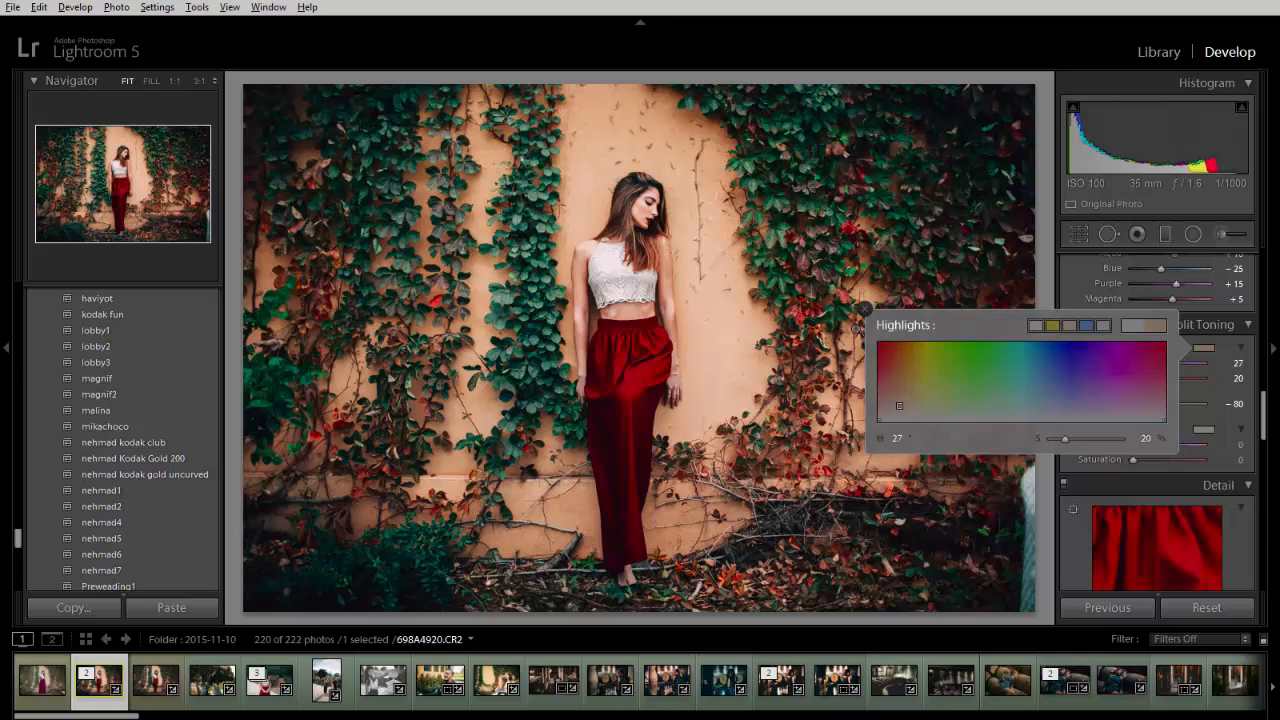
pyautogui.click(865, 309)
# - Give the shadows a blue split tone with Hue 231 and Saturation 8, and set the split-toning Balance to −27
pyautogui.click(1205, 428)
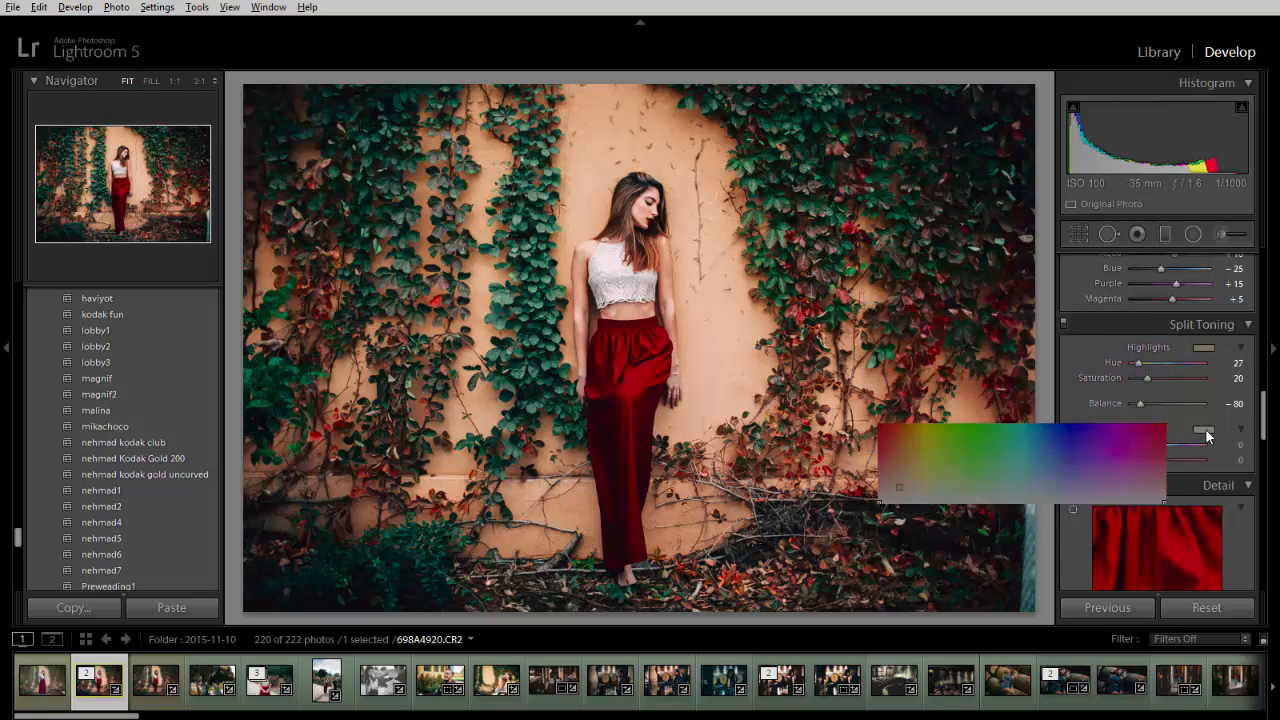
pyautogui.moveTo(1074, 467); pyautogui.dragTo(1063, 496)
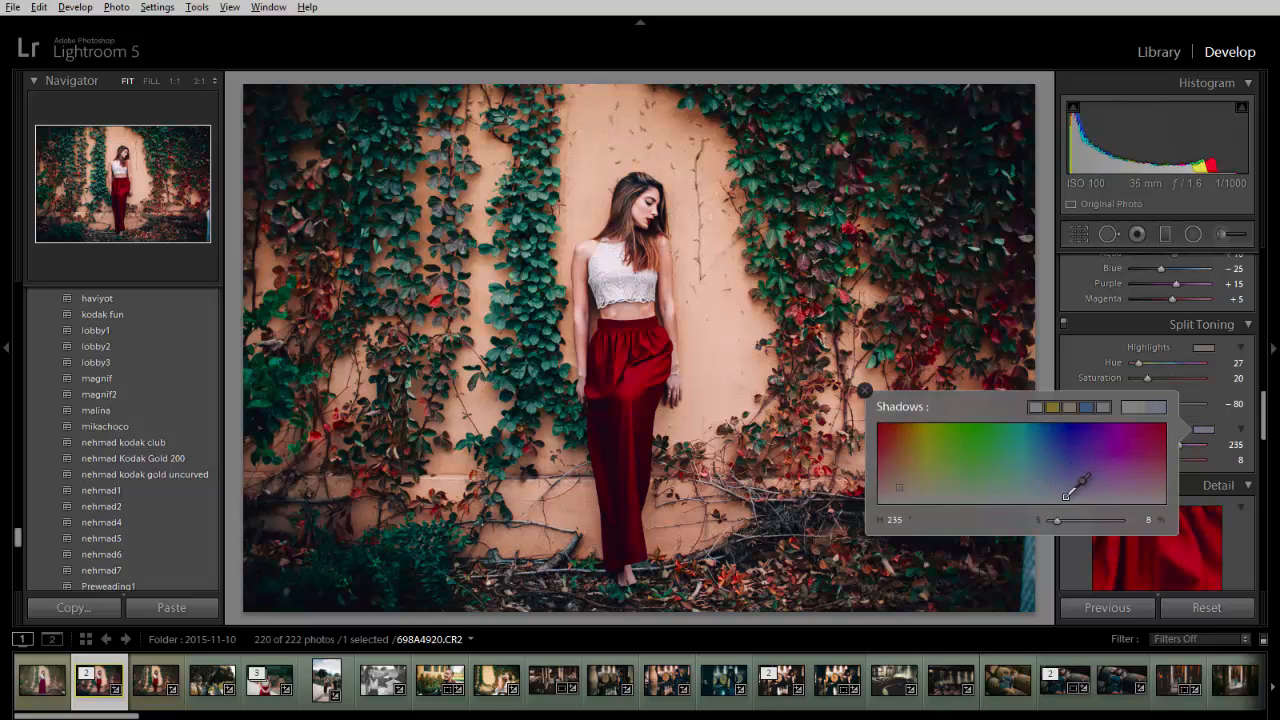
pyautogui.click(865, 391)
pyautogui.moveTo(1140, 403)
pyautogui.mouseDown()
pyautogui.moveTo(1175, 403)
pyautogui.moveTo(1163, 404)
pyautogui.mouseUp()
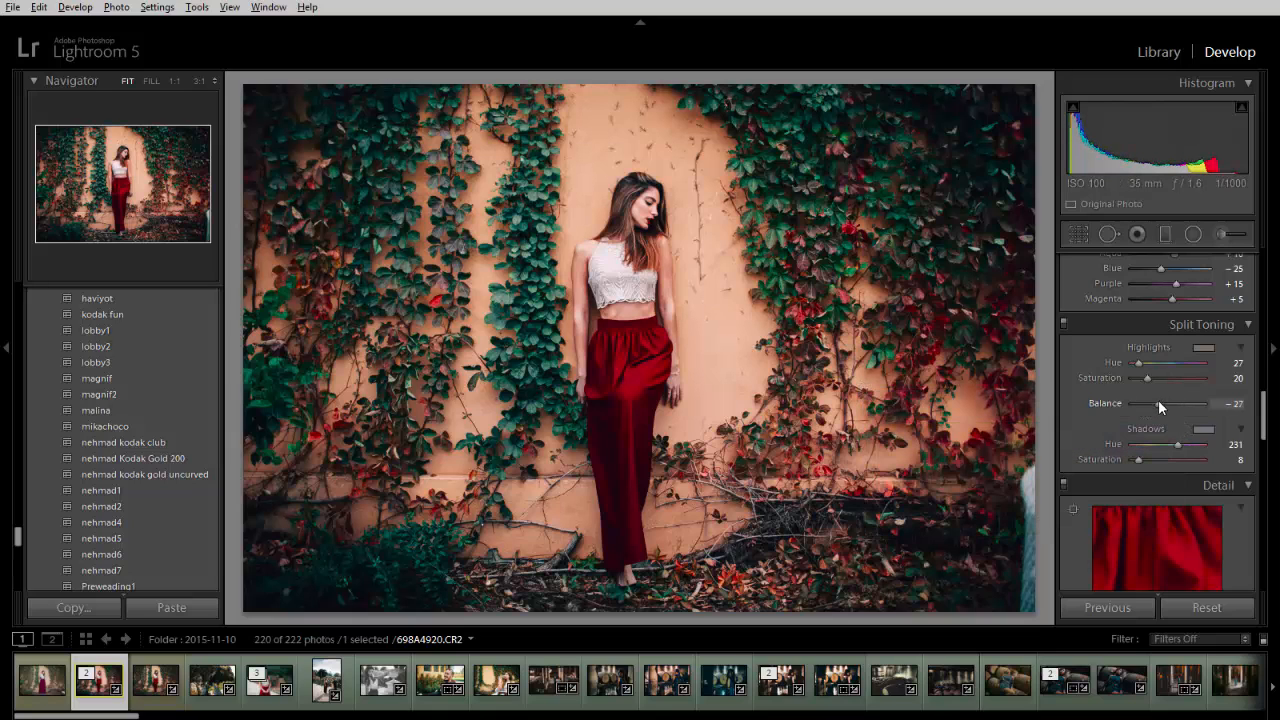
# - Compare the photo with the split-toning effect repeatedly disabled and enabled, and leave the effect on
pyautogui.click(1063, 326)
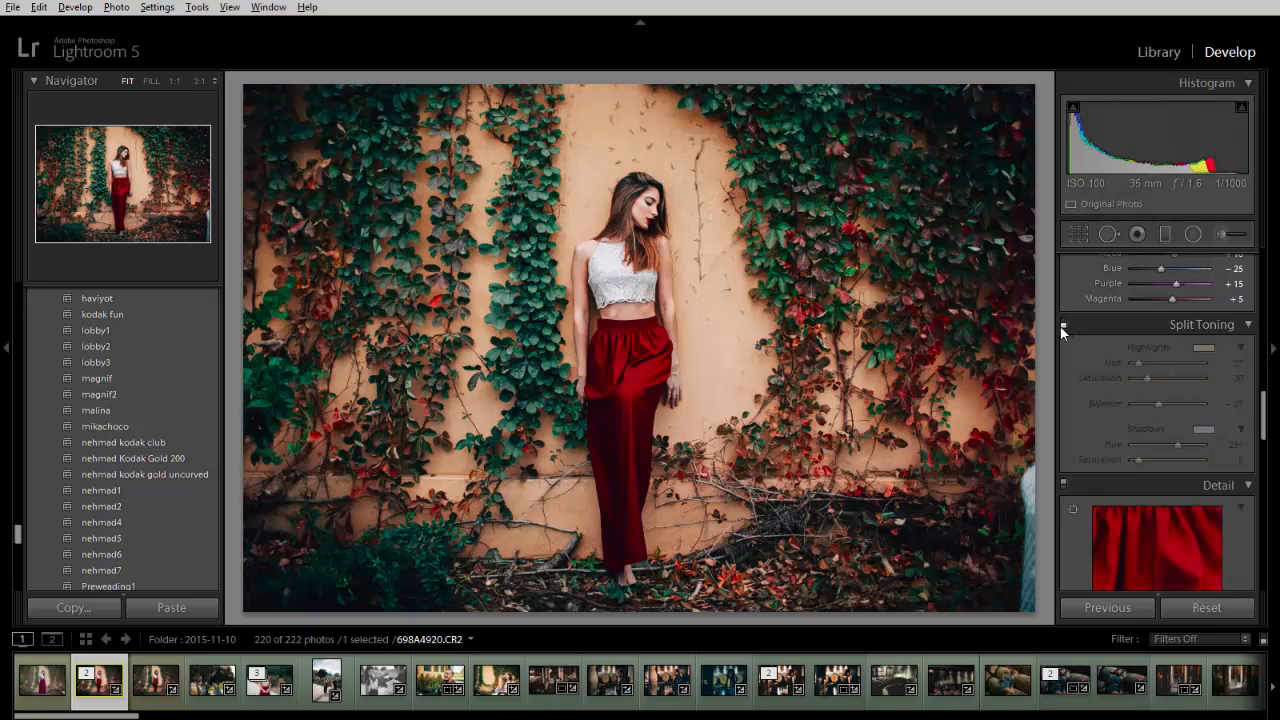
pyautogui.click(1063, 326)
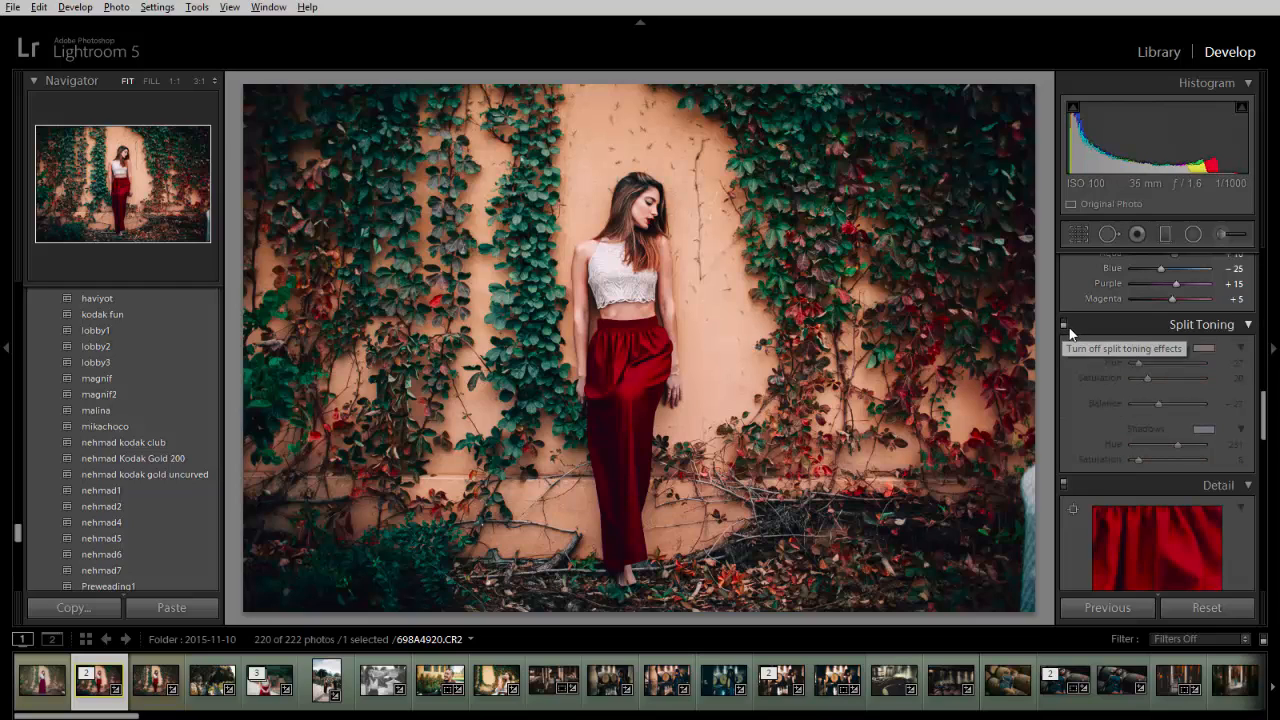
pyautogui.click(1069, 326)
pyautogui.click(1069, 326)
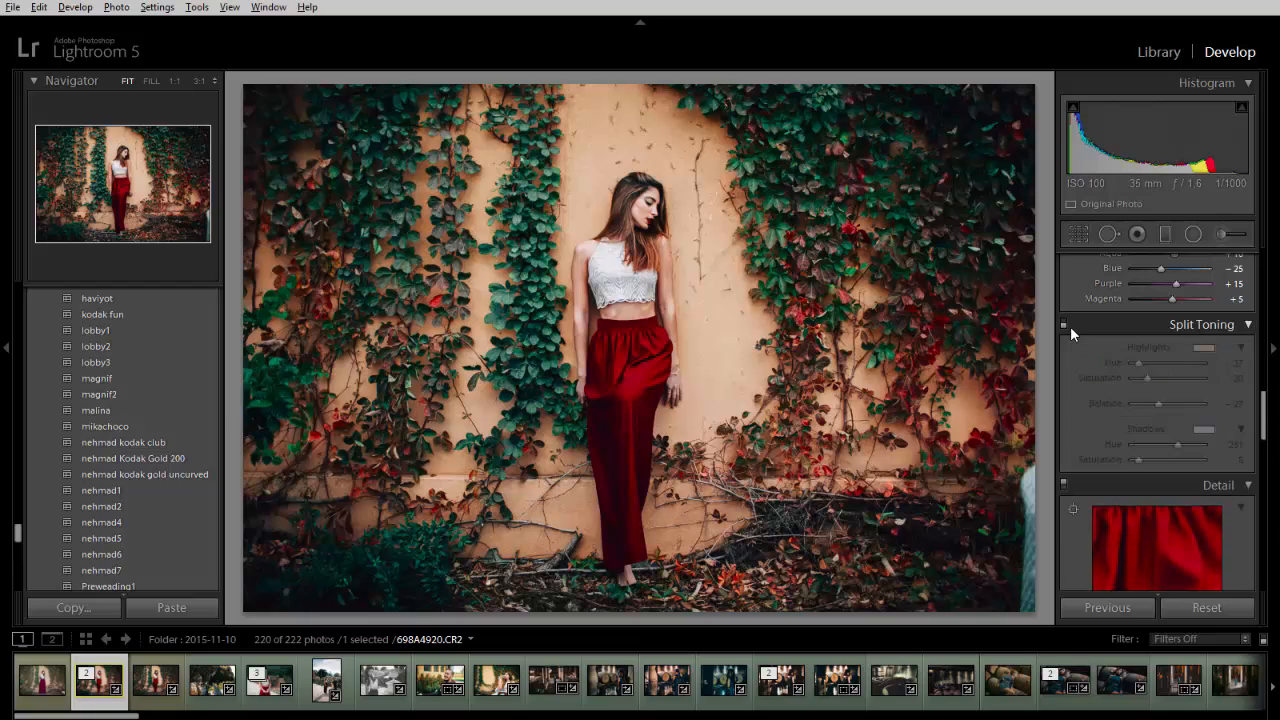
pyautogui.click(1063, 325)
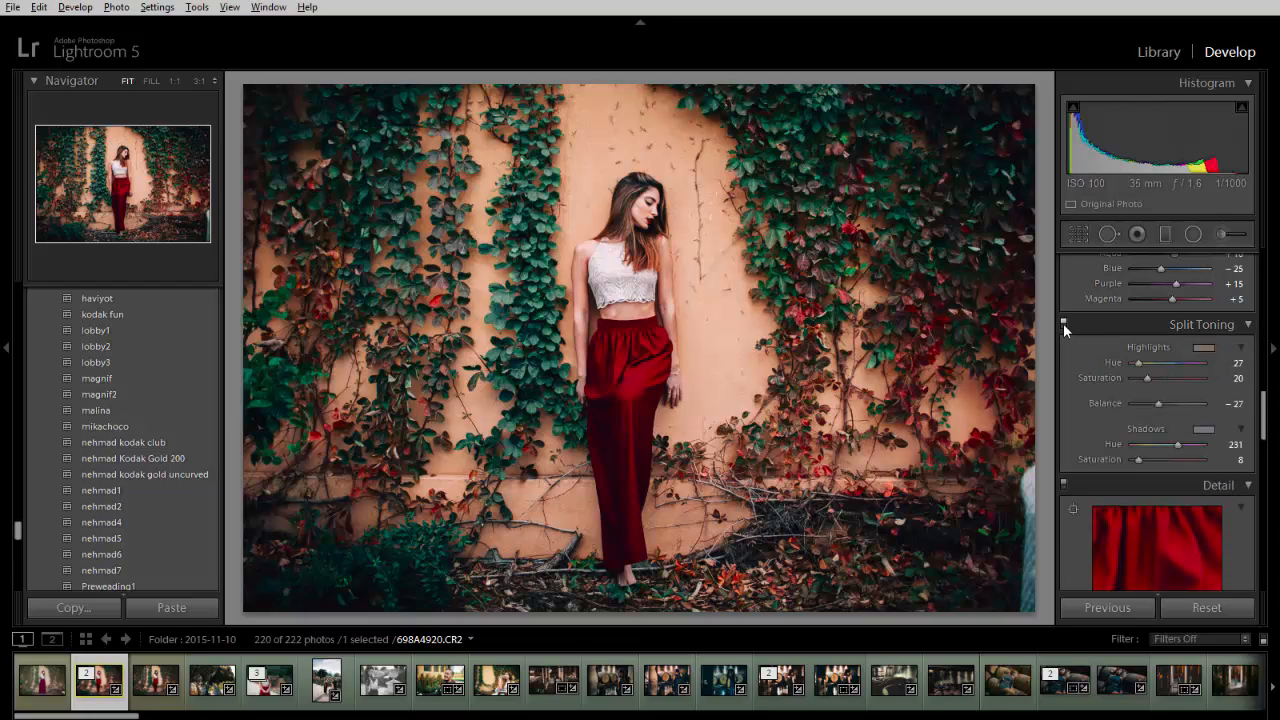
pyautogui.click(1063, 322)
pyautogui.click(1063, 322)
pyautogui.click(1063, 322)
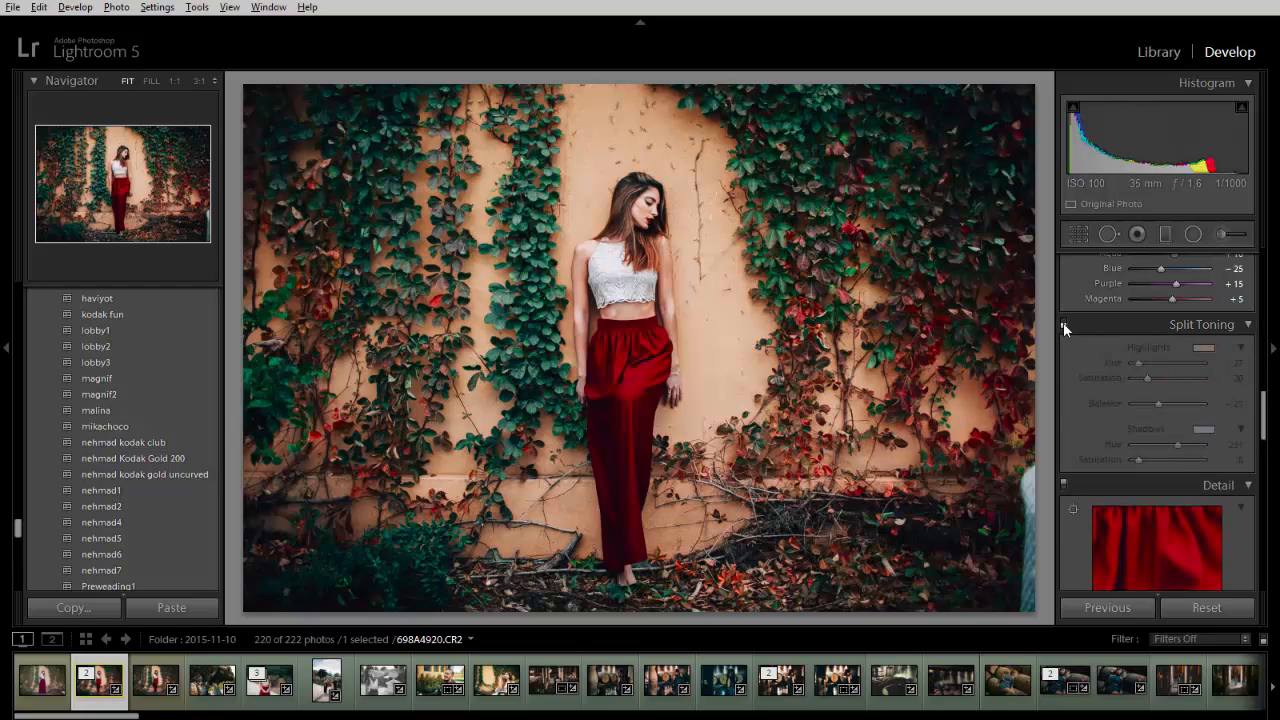
pyautogui.click(1063, 326)
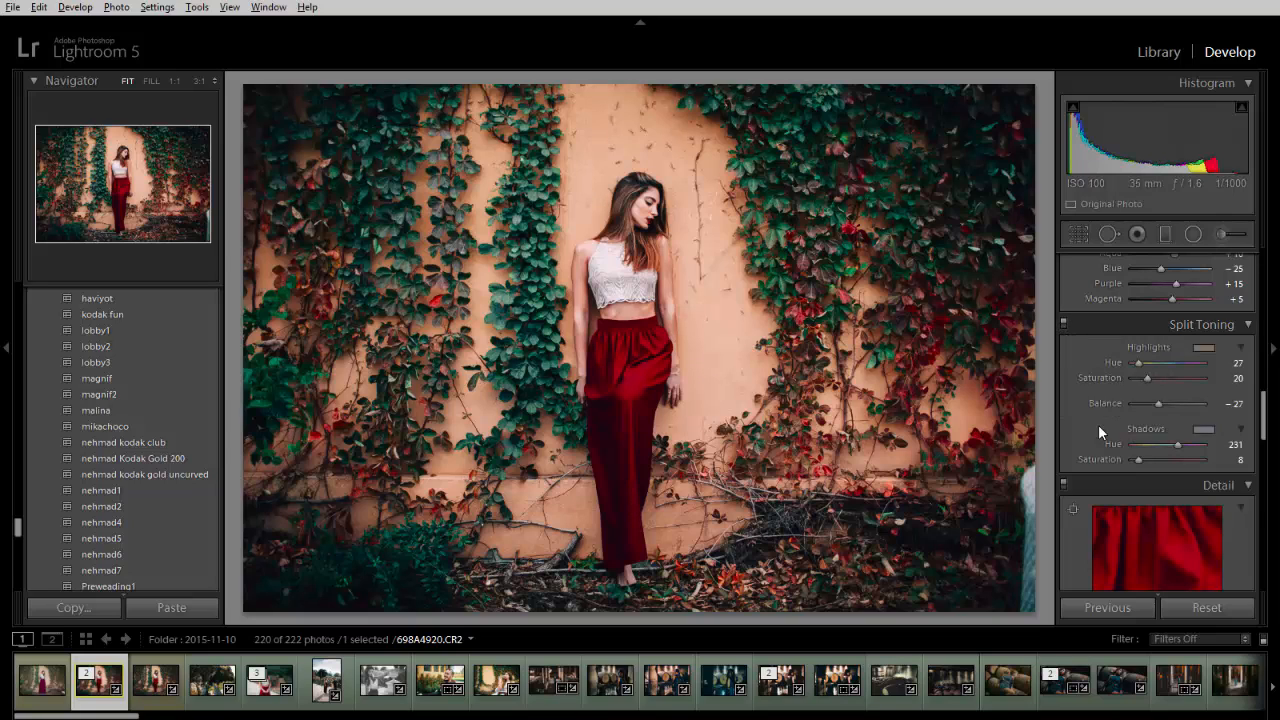
# - Reduce the split-toning Saturation to 14 for highlights and 7 for shadows, and compare the photo without the effect
pyautogui.moveTo(1144, 377); pyautogui.dragTo(1141, 377)
pyautogui.click(1063, 325)
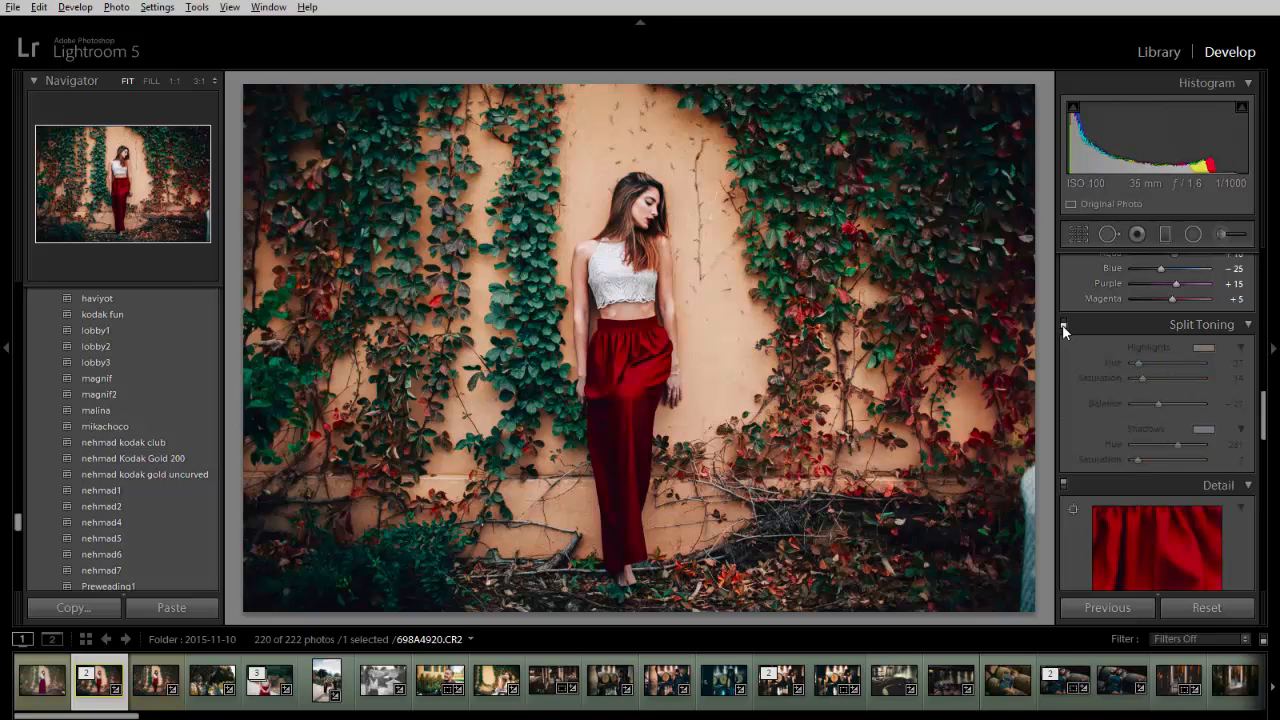
pyautogui.click(1063, 325)
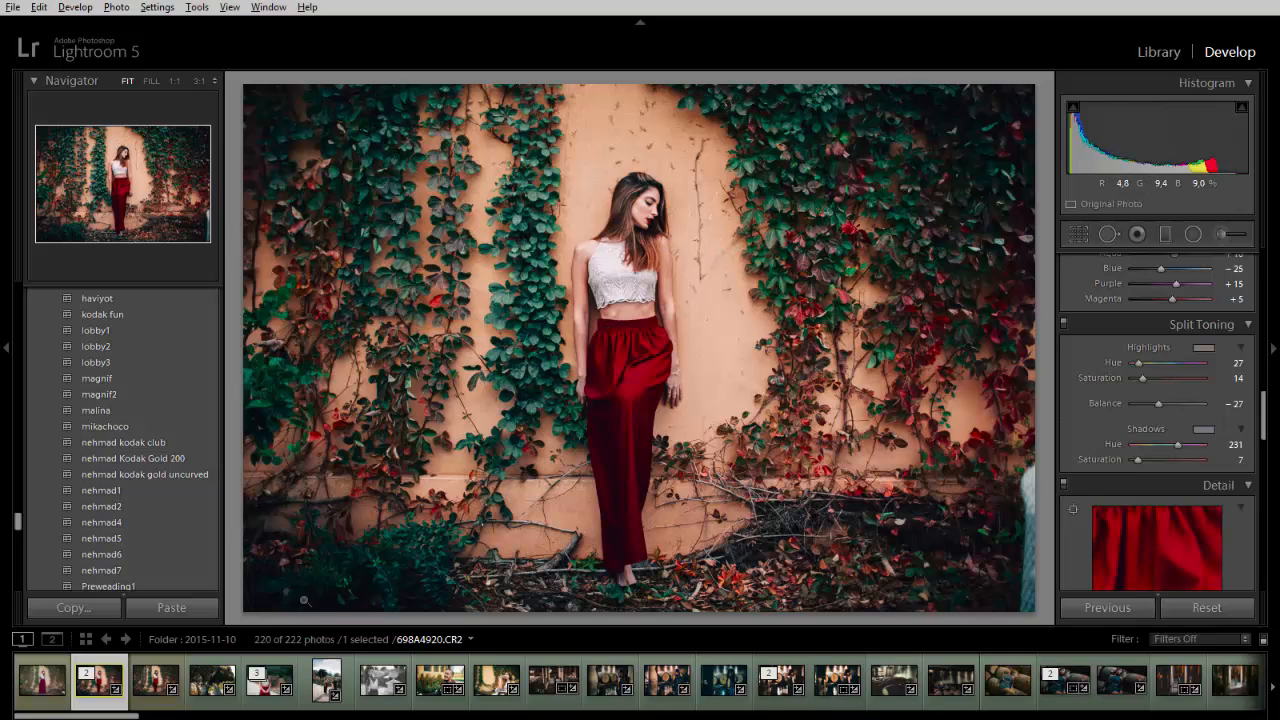
# - Open the photo for editing in Photoshop, keeping its embedded ProPhoto RGB profile, and fit the image to the maximized window
pyautogui.rightClick(96, 698)
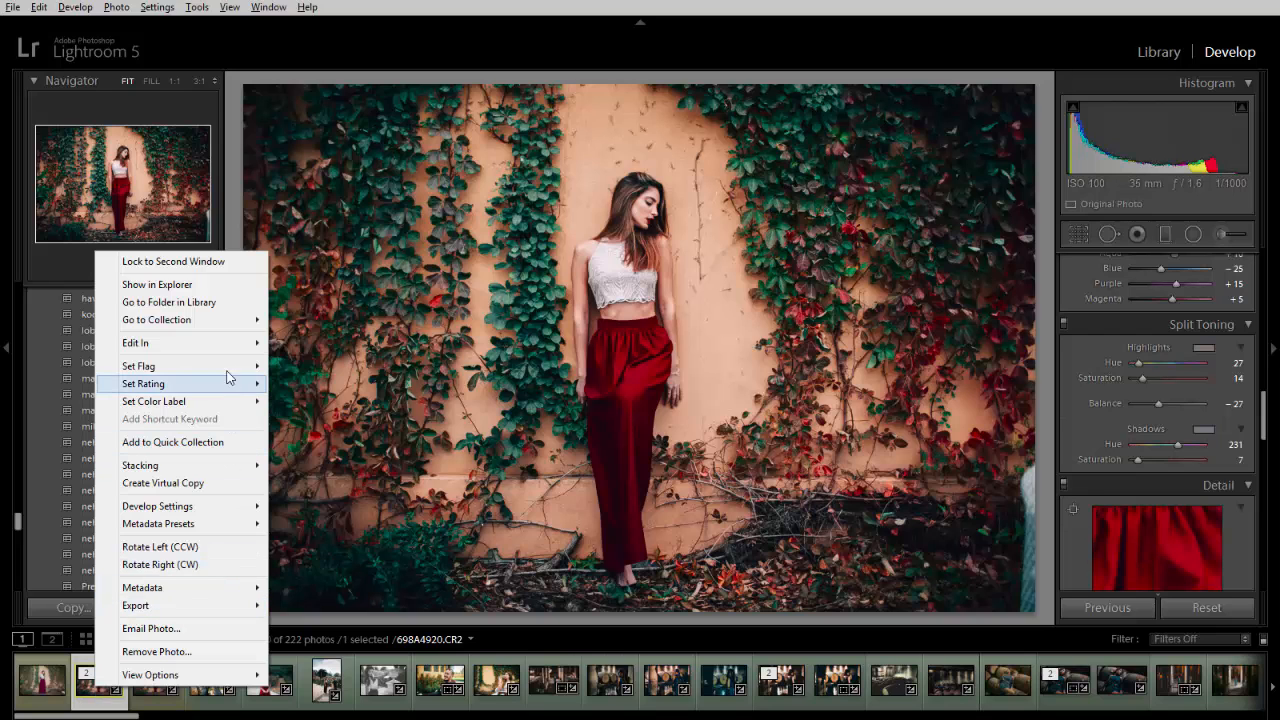
pyautogui.moveTo(230, 344)
pyautogui.click(316, 347)
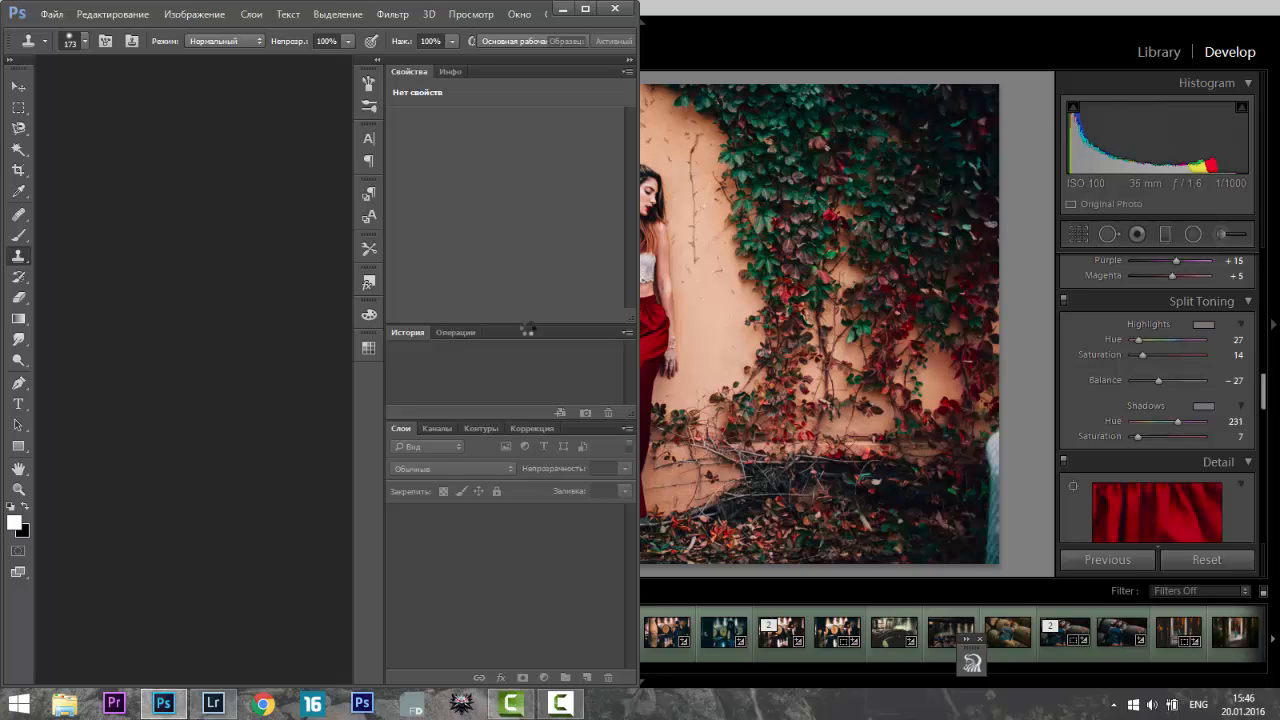
pyautogui.click(723, 357)
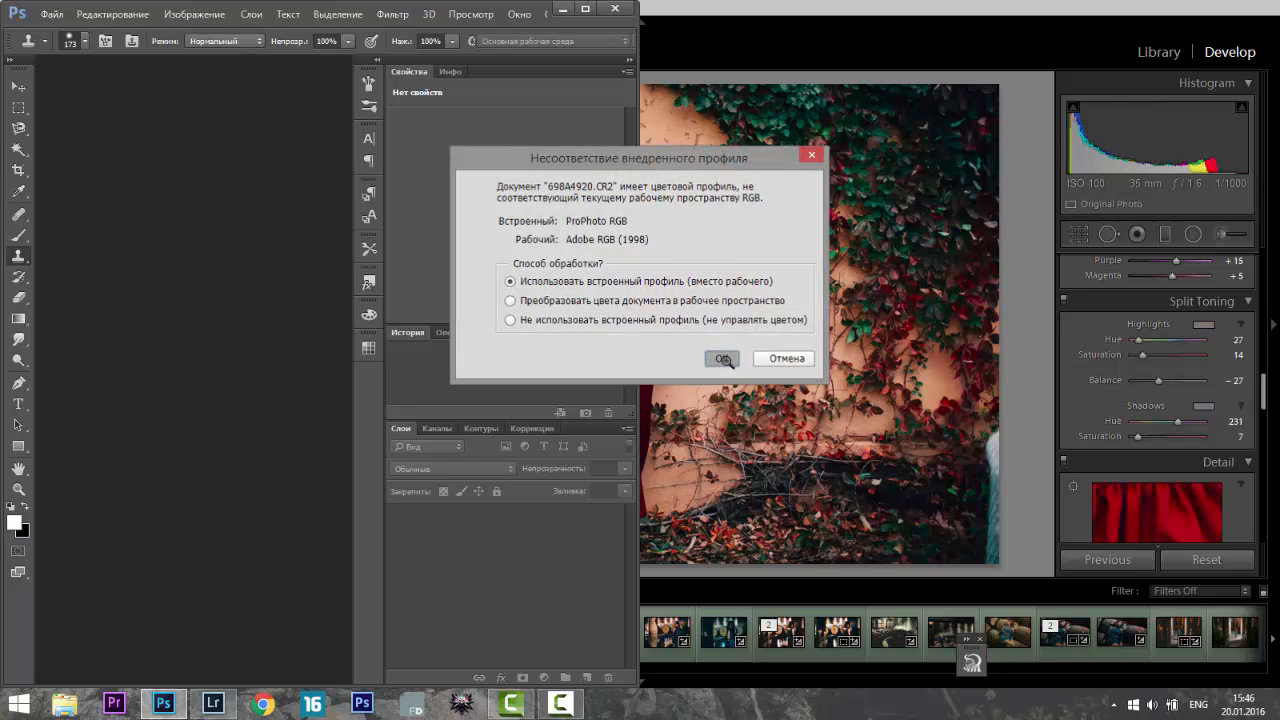
pyautogui.click(585, 9)
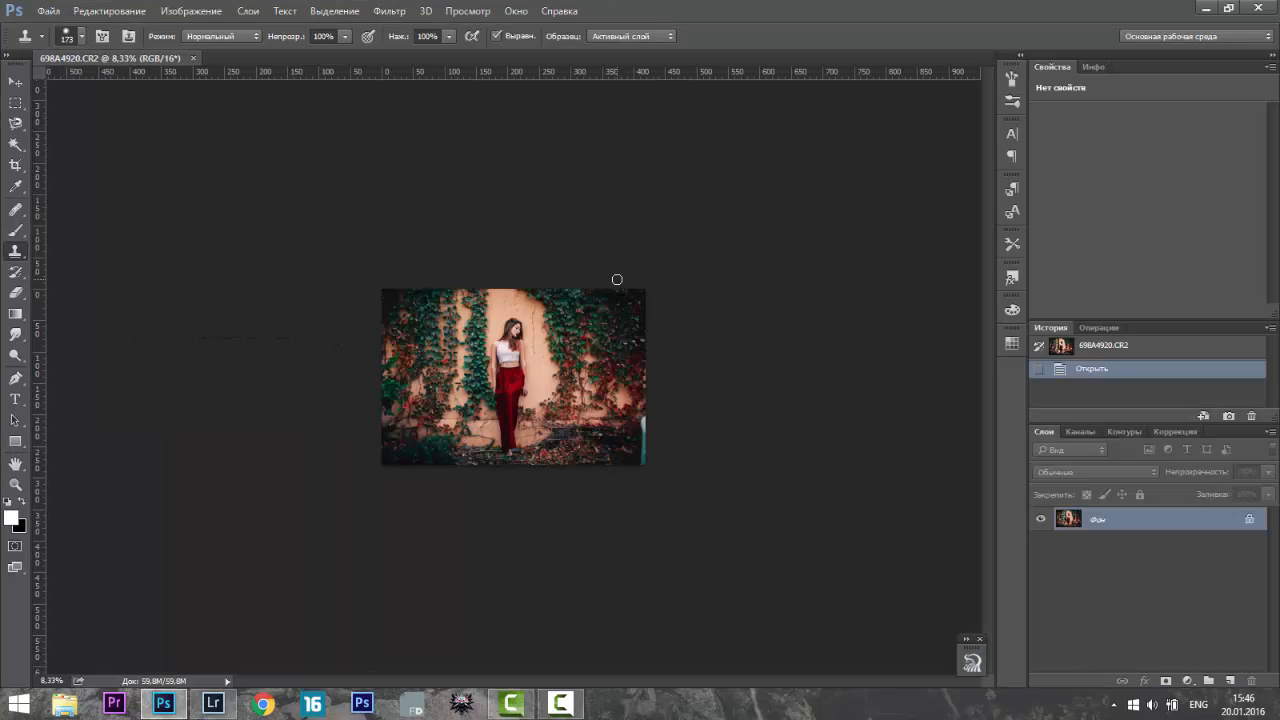
pyautogui.press('z')
pyautogui.click(487, 35)
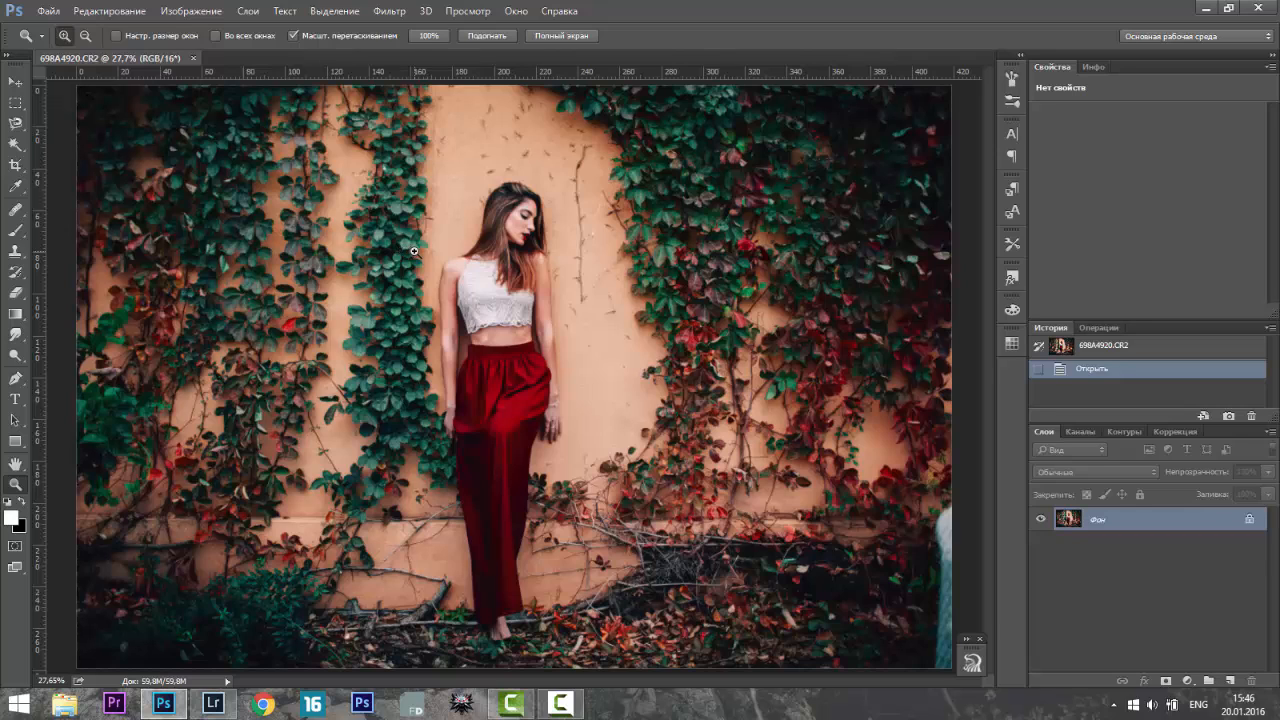
# - Duplicate the background layer twice and hide the topmost copy
pyautogui.hotkey('ctrl', 'j')
pyautogui.hotkey('ctrl', 'j')
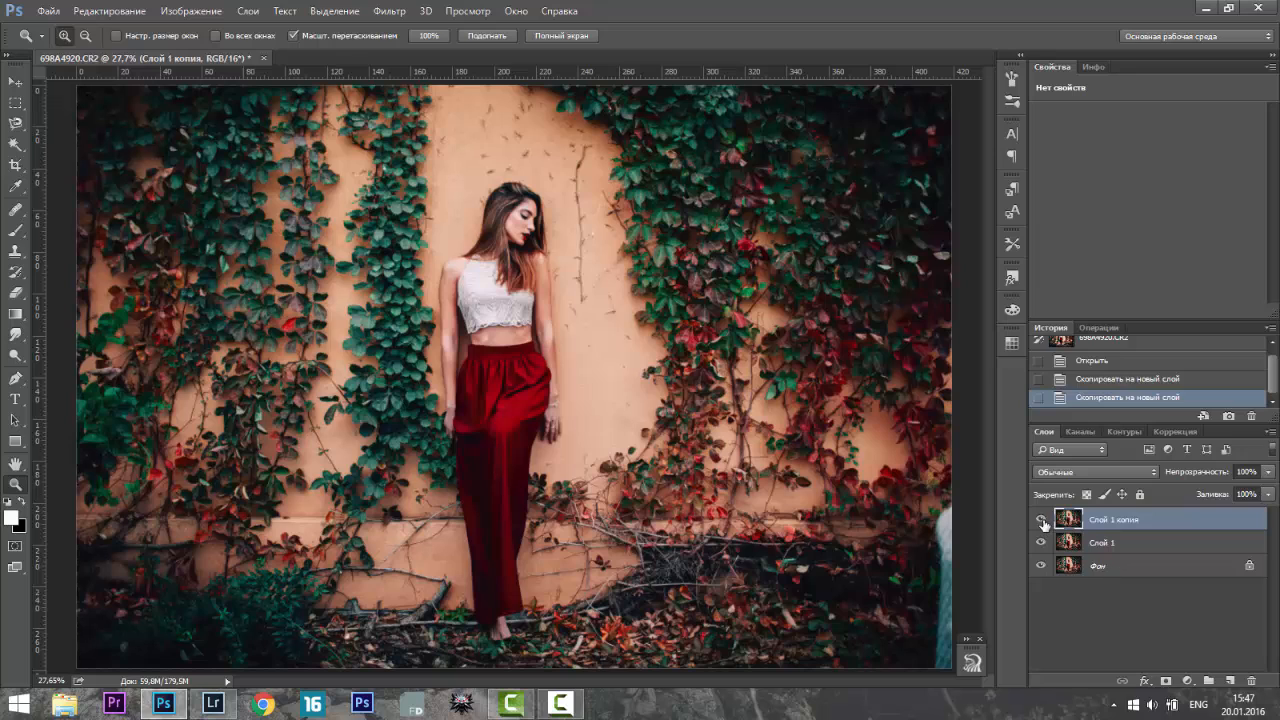
pyautogui.click(1041, 519)
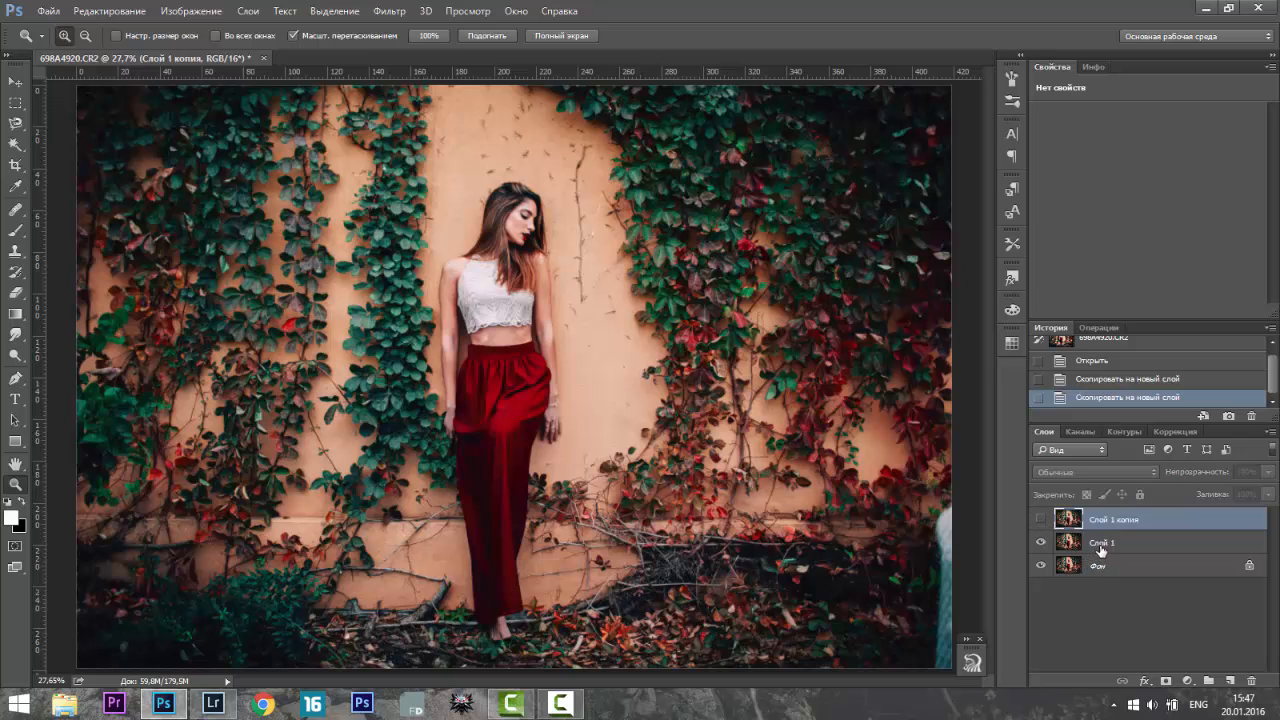
# - Apply a Gaussian Blur with a radius of 8 pixels to the lower duplicate layer, Слой 1
pyautogui.click(1101, 545)
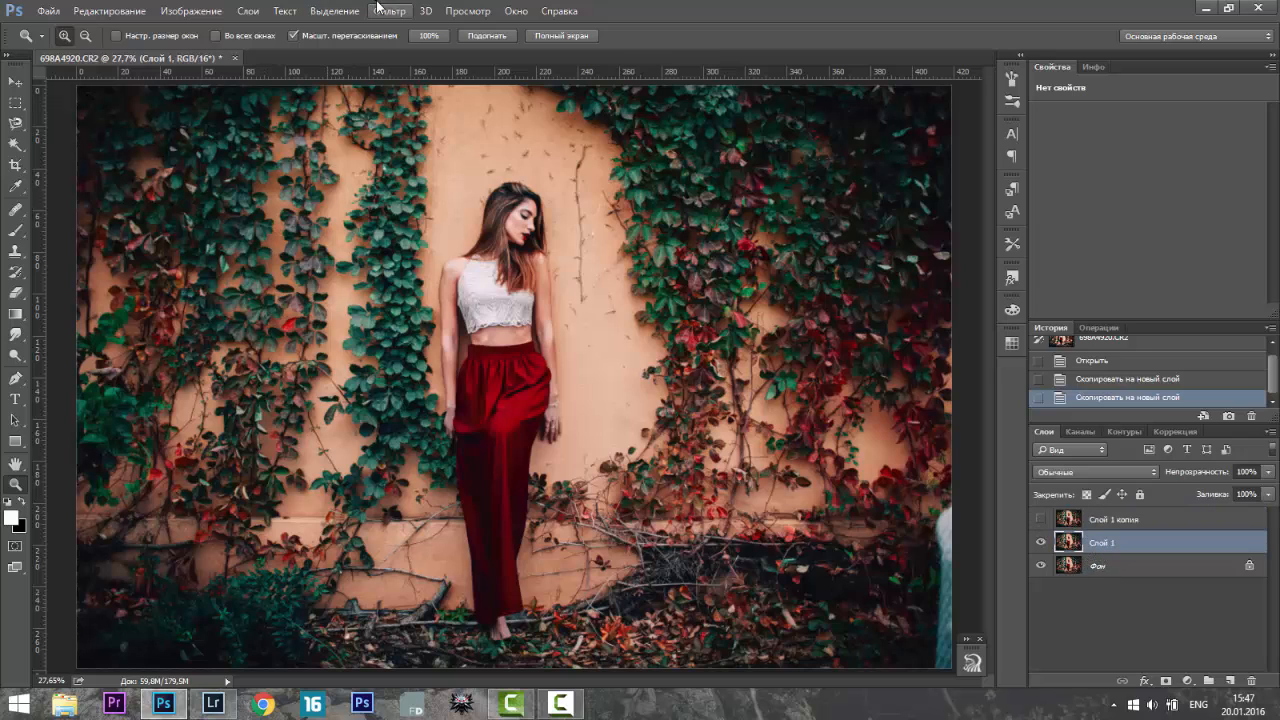
pyautogui.click(382, 10)
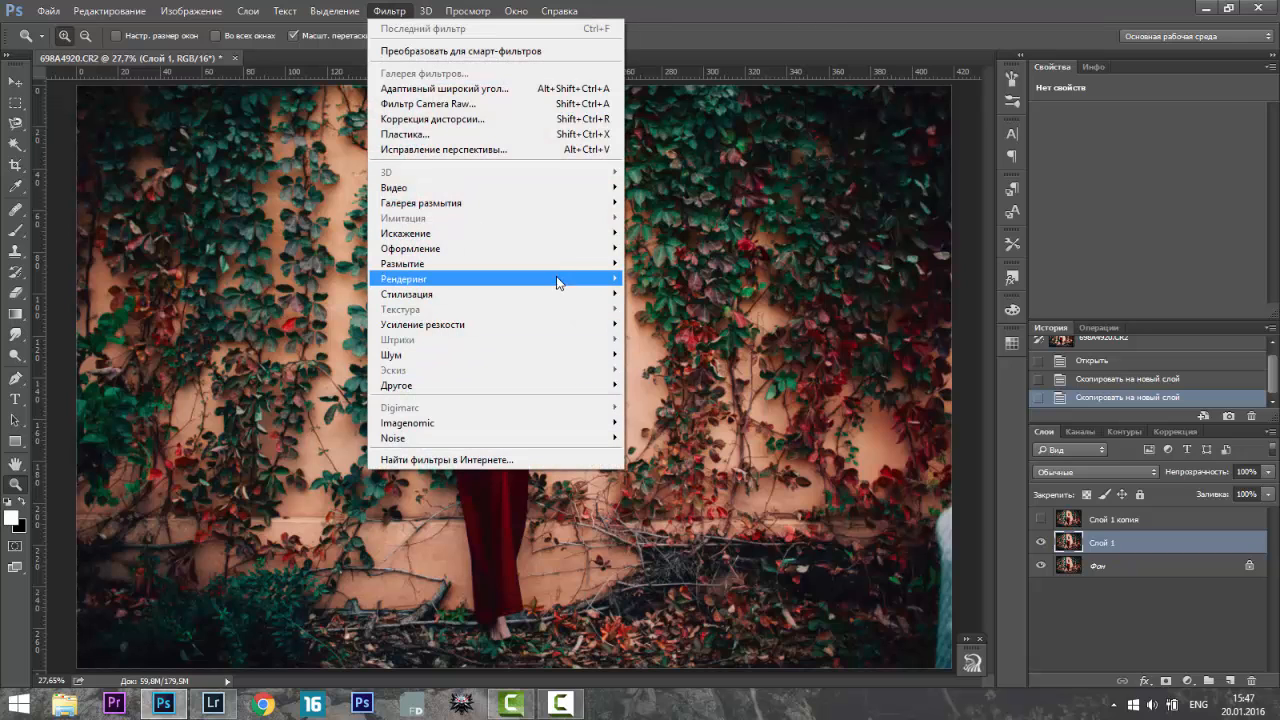
pyautogui.moveTo(557, 266)
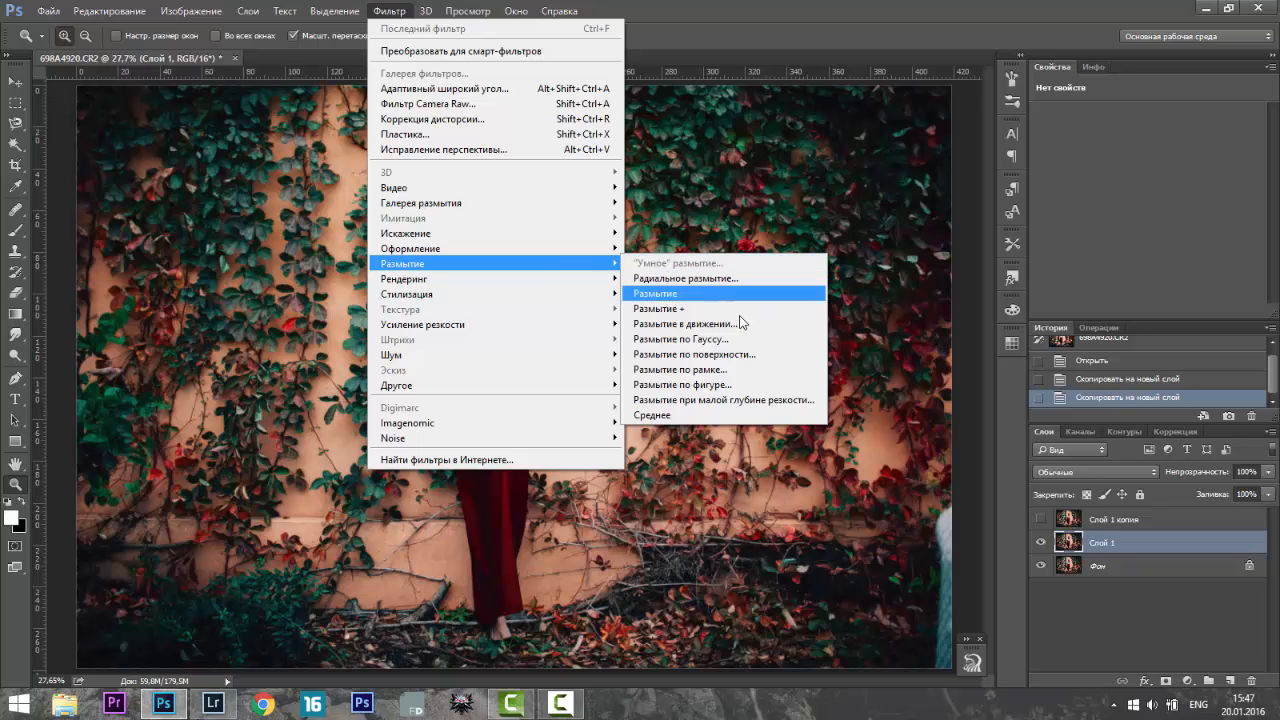
pyautogui.click(762, 341)
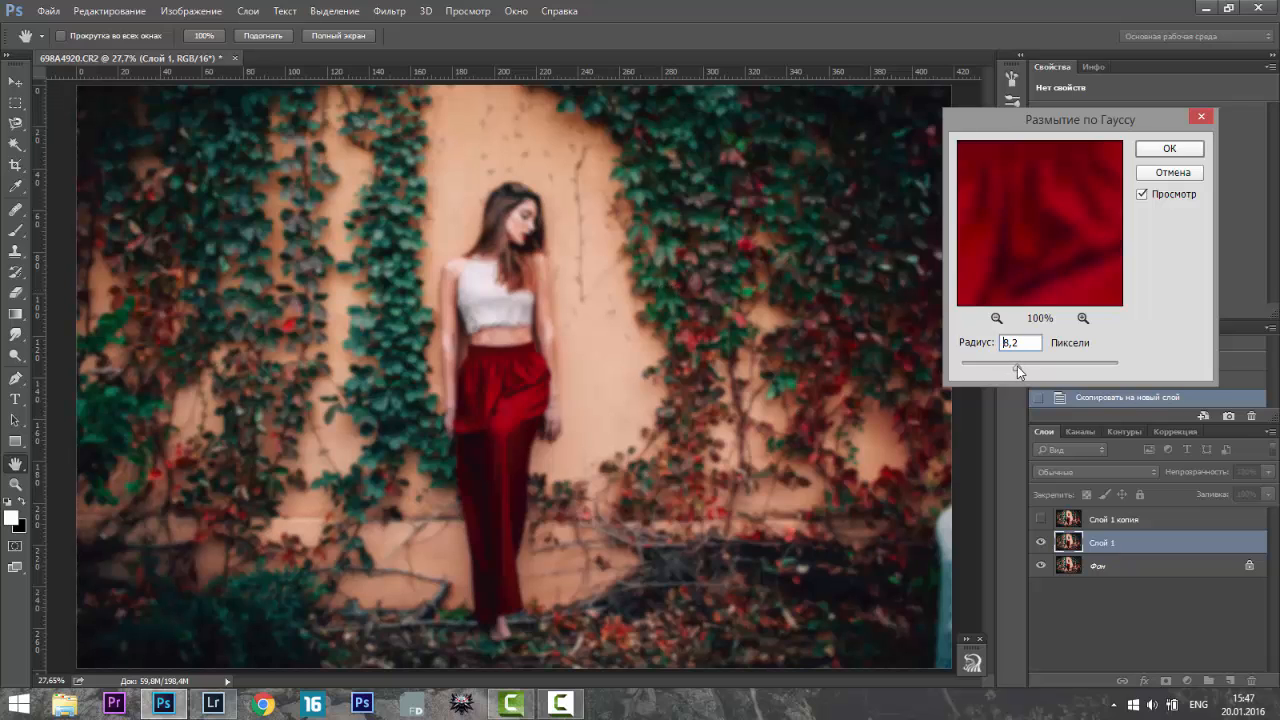
pyautogui.write('8')
pyautogui.click(1169, 150)
# - Examine the blurred layer at 100% around the woman's face, hair, arms and top
pyautogui.press('z')
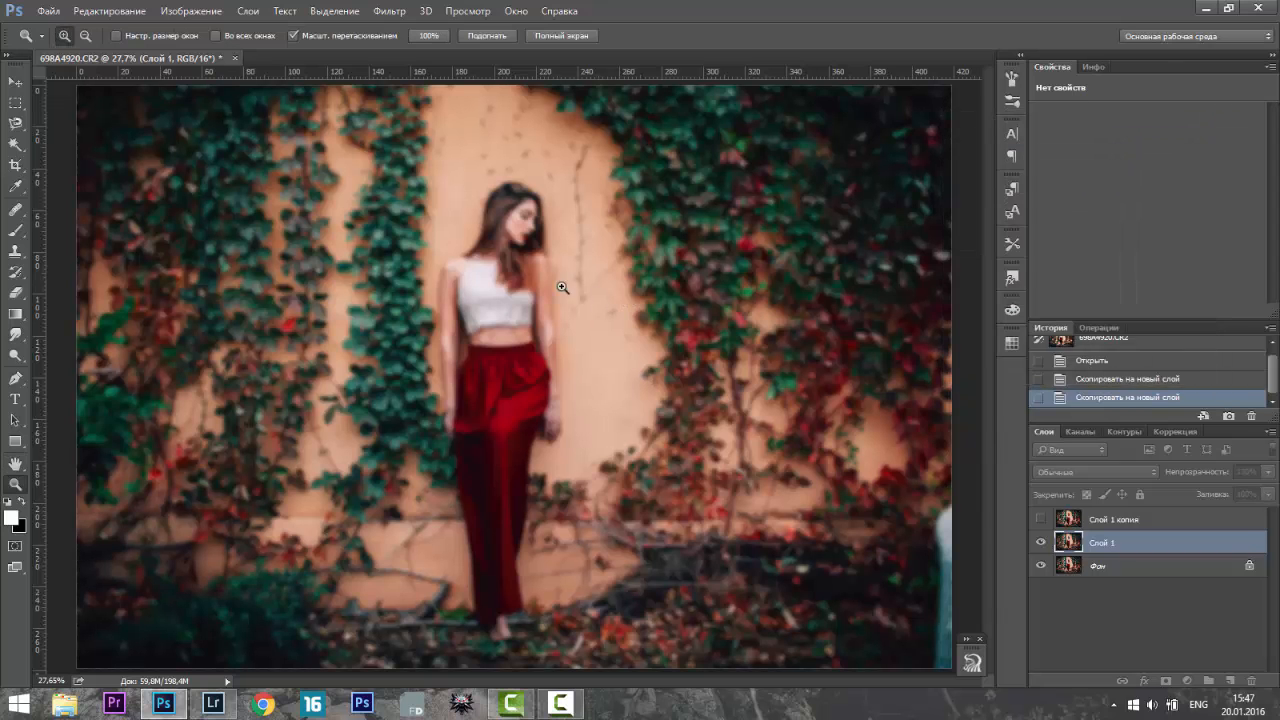
pyautogui.click(451, 304)
pyautogui.click(451, 304)
pyautogui.click(477, 349)
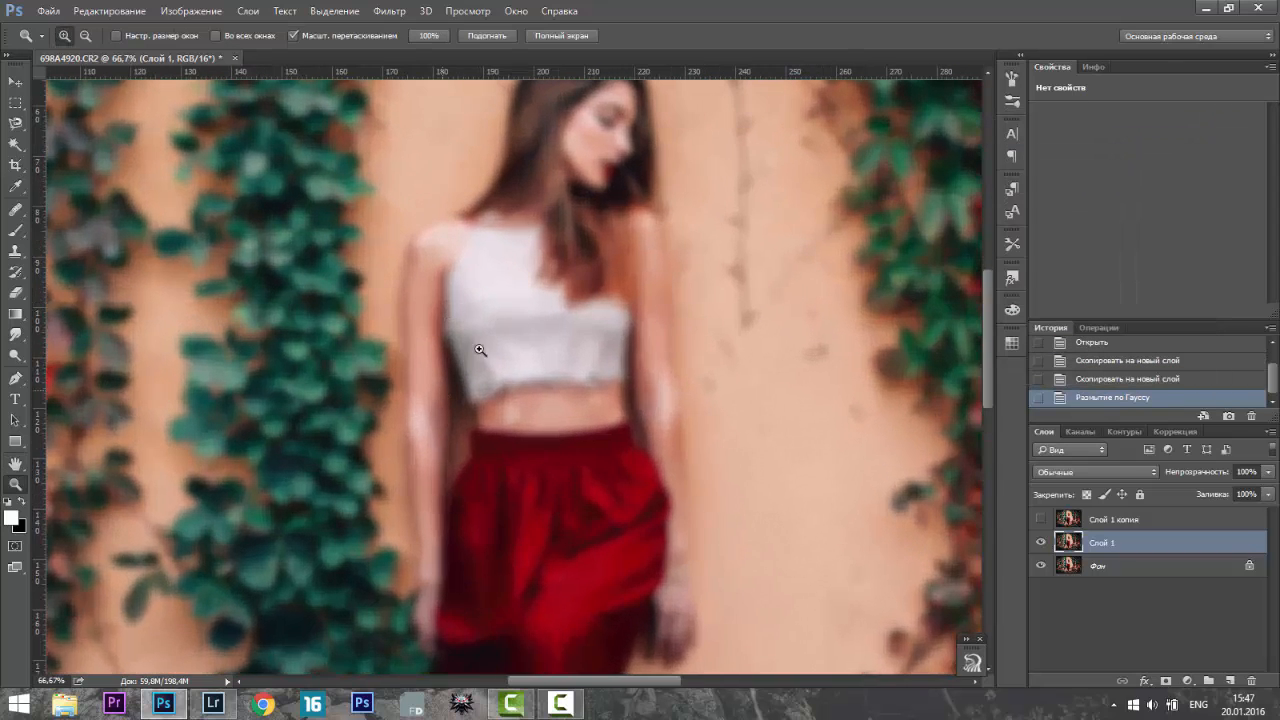
pyautogui.click(486, 340)
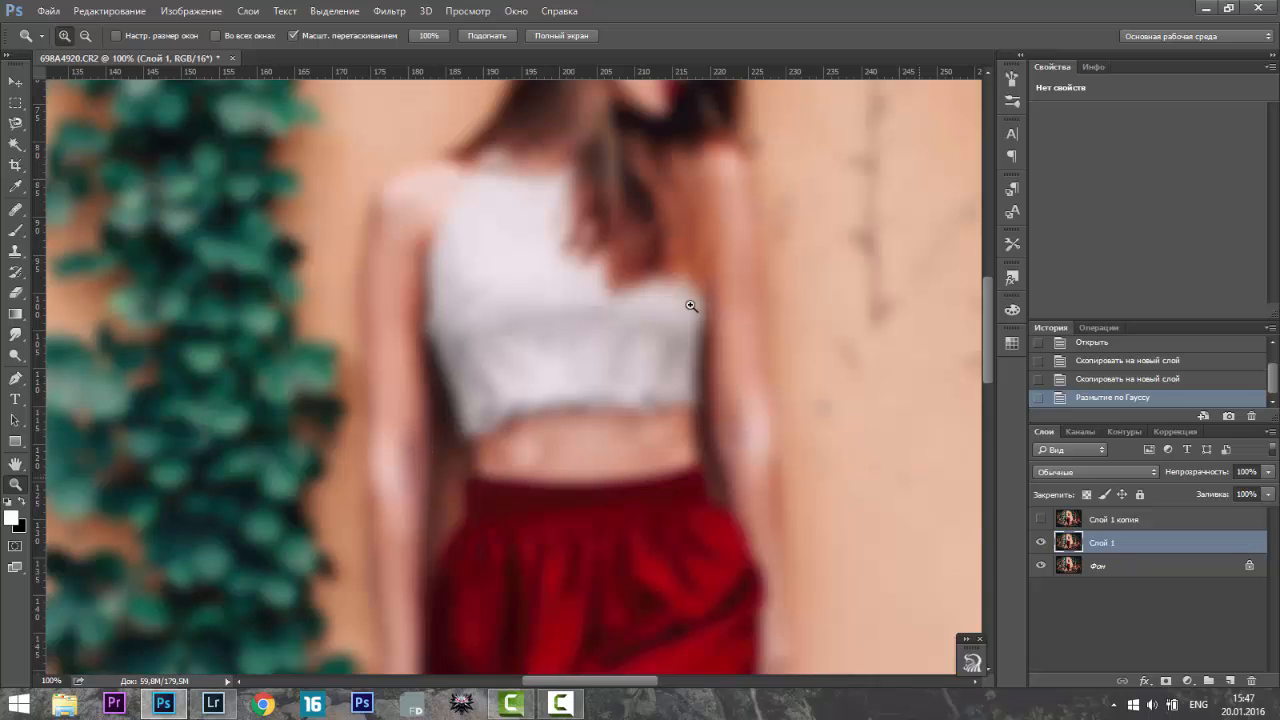
pyautogui.scroll(1, 647, 277)
pyautogui.scroll(5, 647, 277)
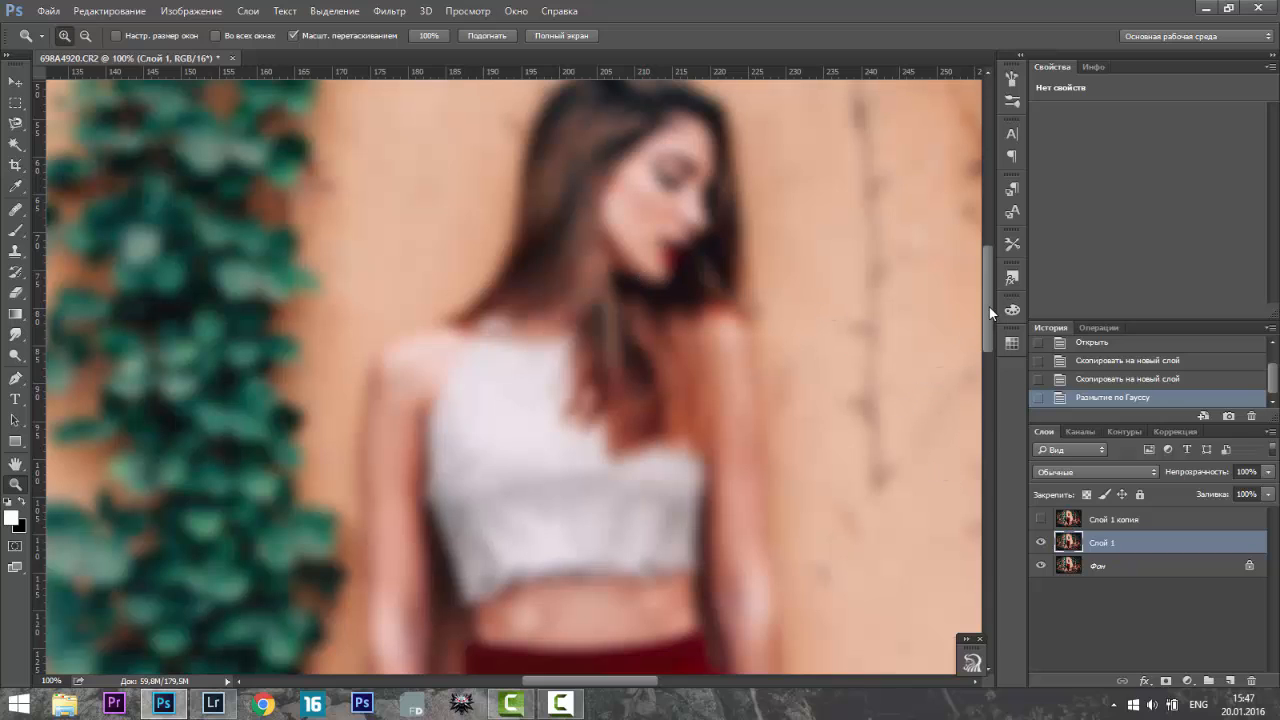
pyautogui.moveTo(985, 305); pyautogui.dragTo(983, 308)
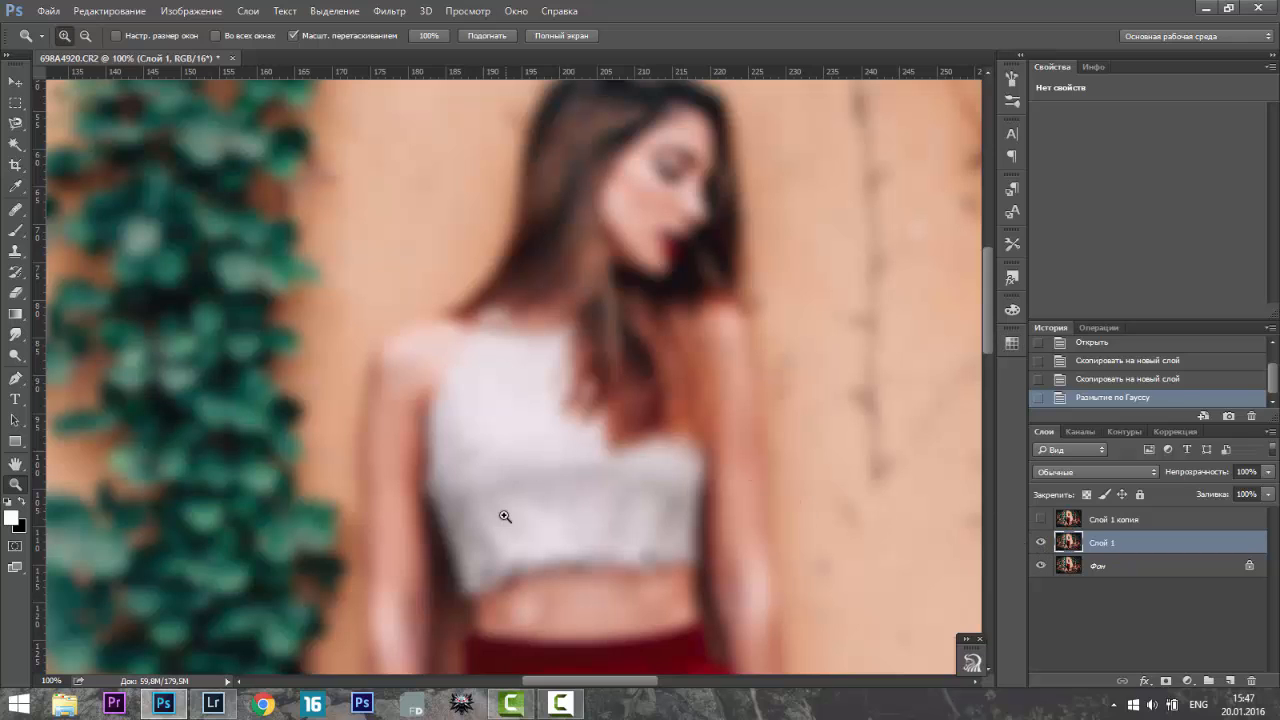
# - Select the topmost layer, Слой 1 копия, and make it visible again
pyautogui.scroll(-2, 370, 422)
pyautogui.scroll(-2, 370, 422)
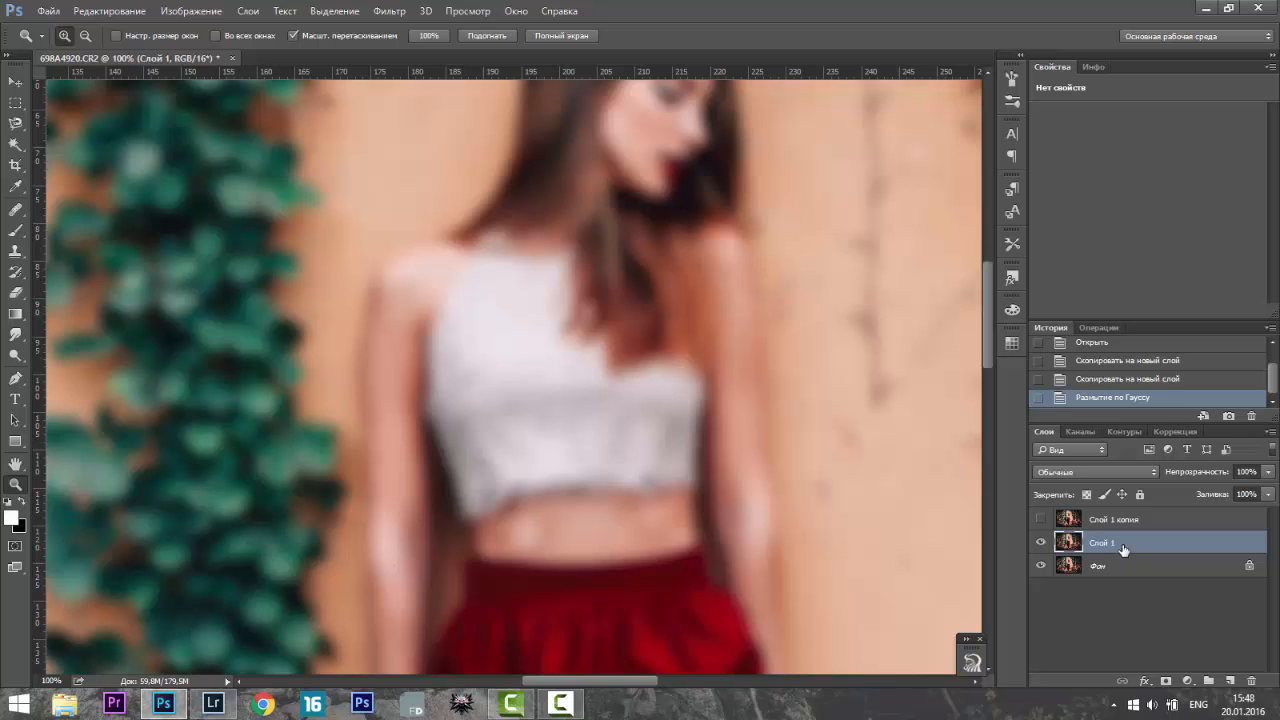
pyautogui.click(1079, 518)
pyautogui.click(1041, 519)
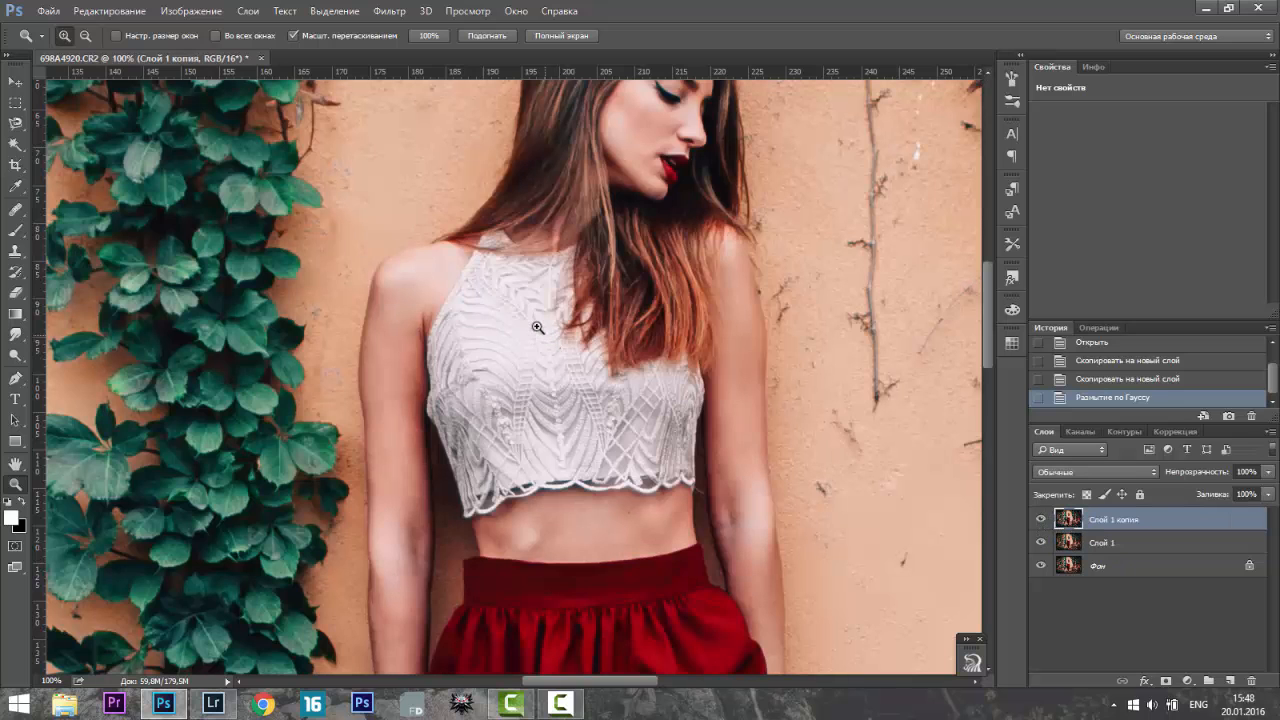
# - Apply the High Pass filter (Цветовой контраст) with a radius of 8 pixels to Слой 1 копия
pyautogui.click(403, 14)
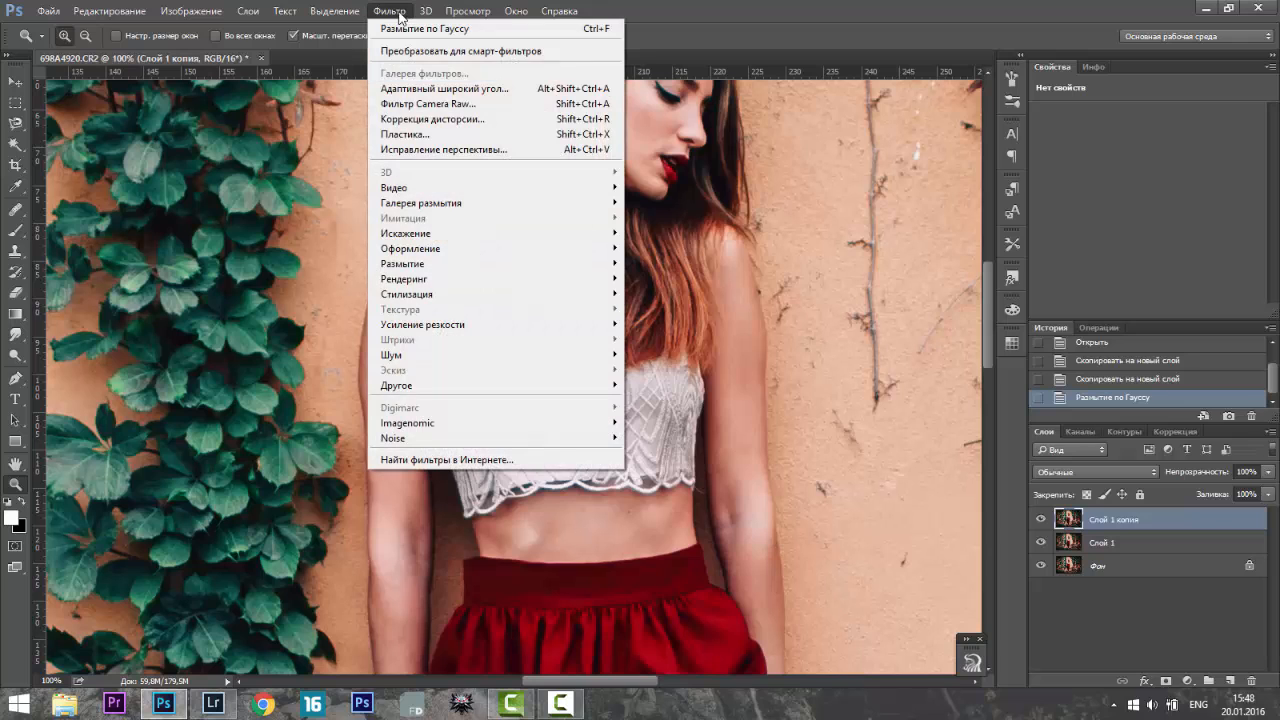
pyautogui.moveTo(536, 385)
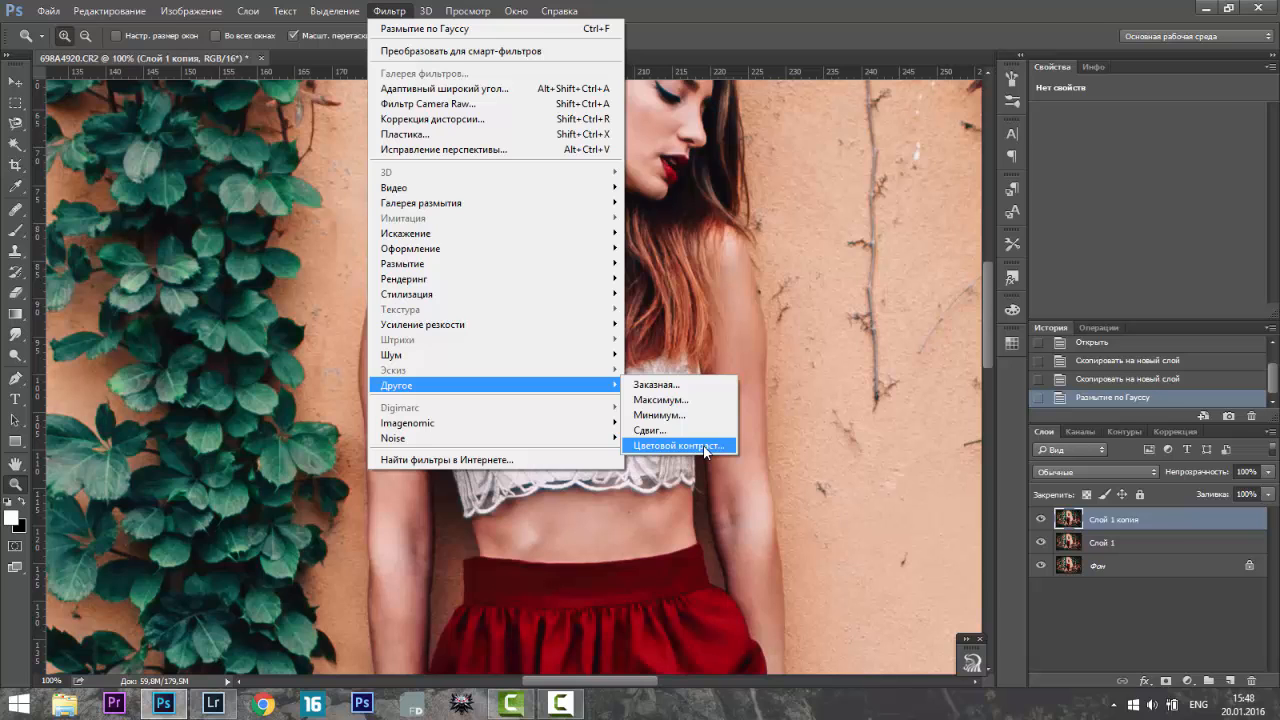
pyautogui.click(704, 447)
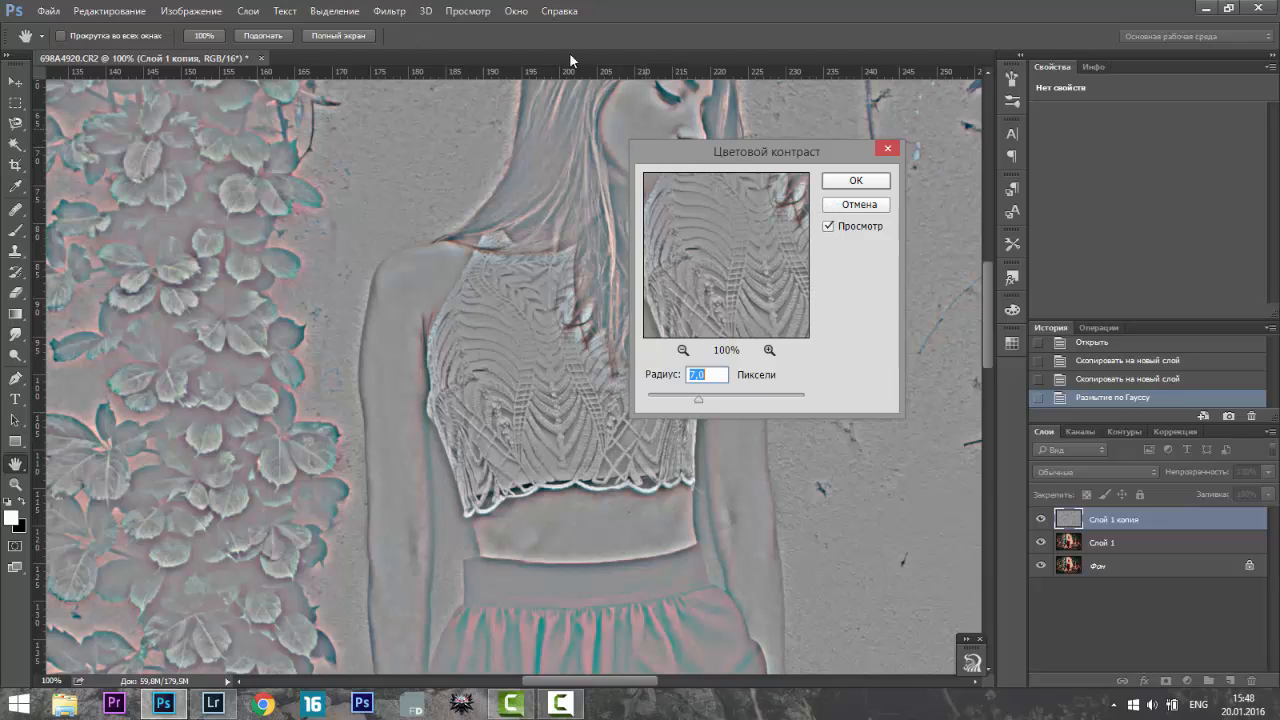
pyautogui.click(514, 269)
pyautogui.write('8')
pyautogui.click(873, 186)
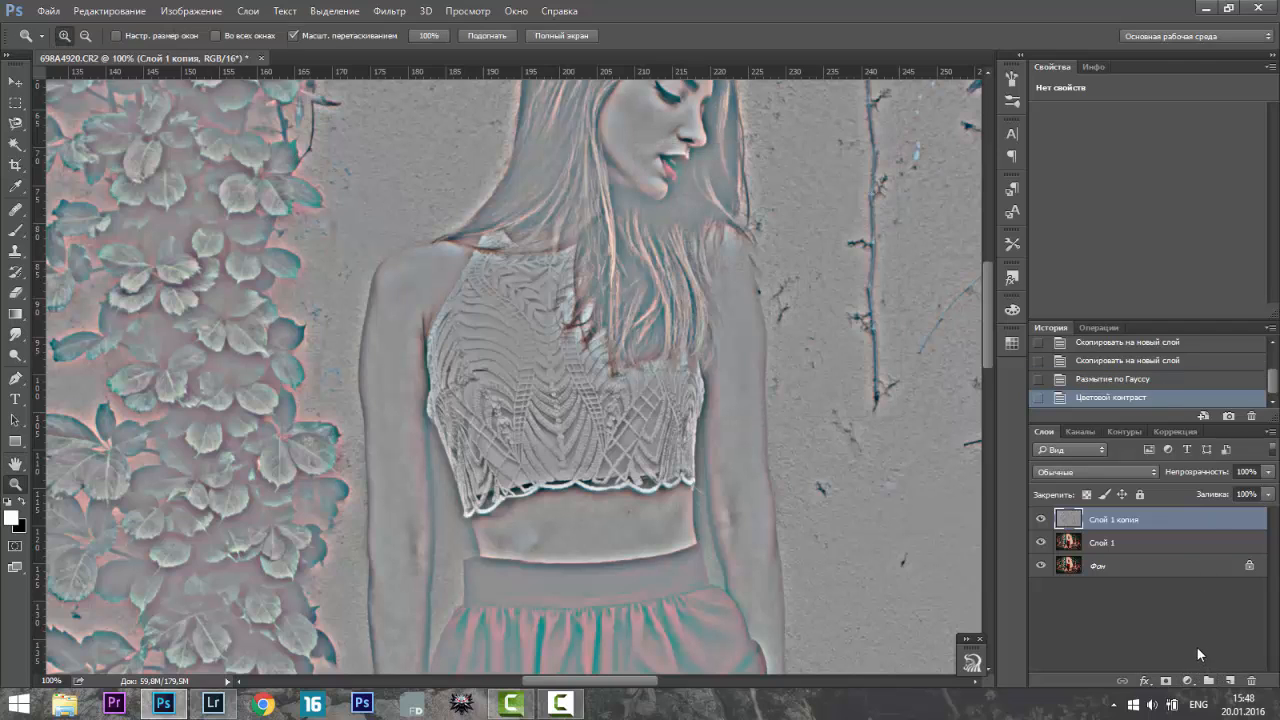
# - Add a Curves adjustment layer above Слой 1 копия, using that layer as its clipping mask
pyautogui.press('alt')
pyautogui.click(1188, 681)
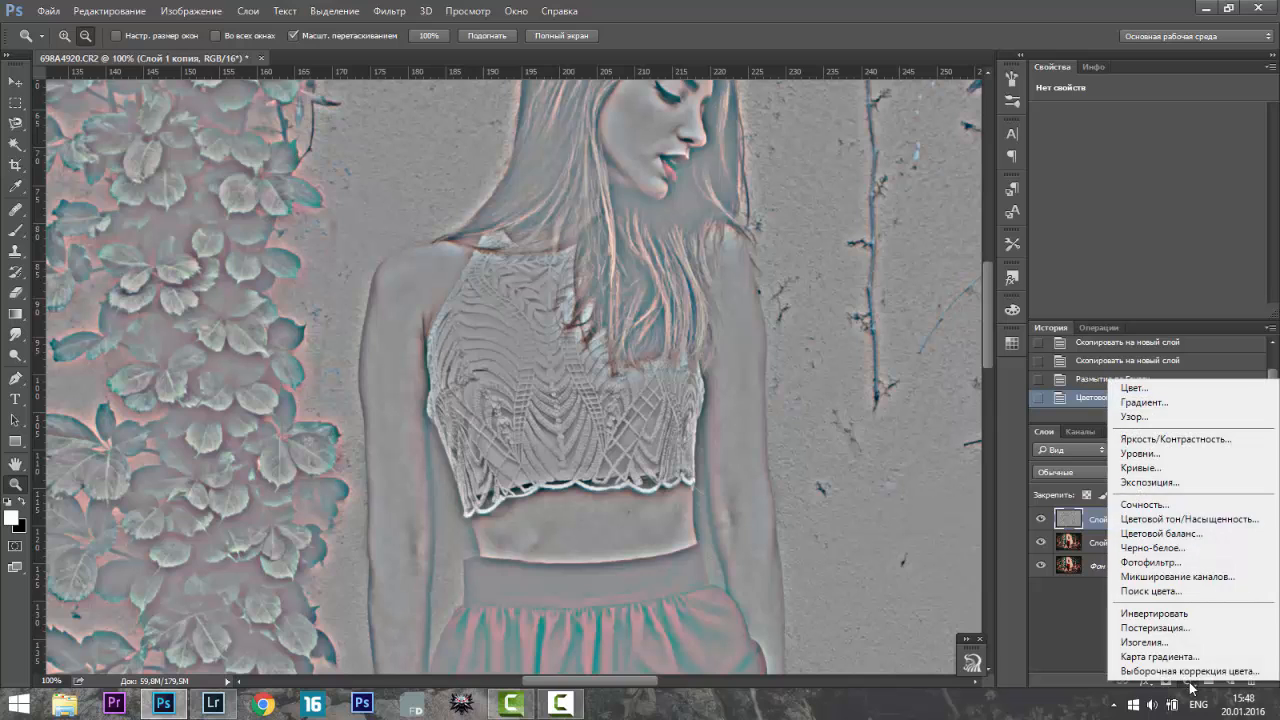
pyautogui.keyDown('alt'); pyautogui.click(1169, 469); pyautogui.keyUp('alt')
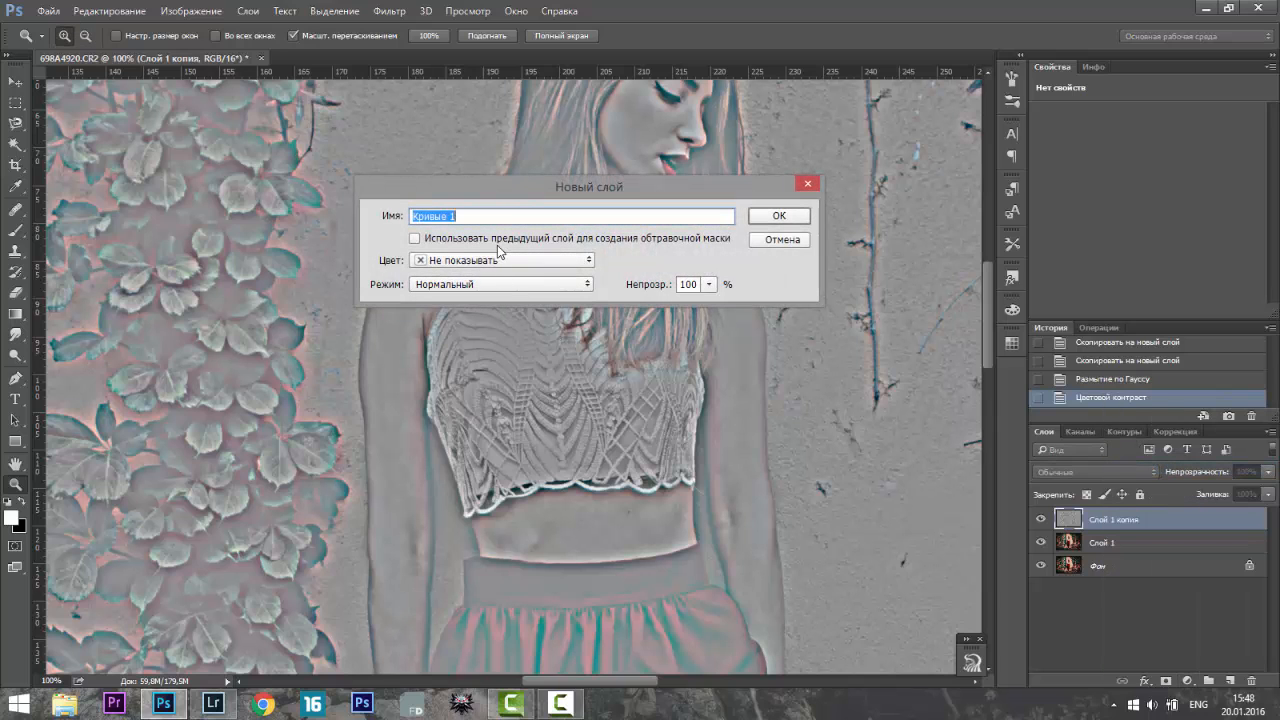
pyautogui.click(415, 239)
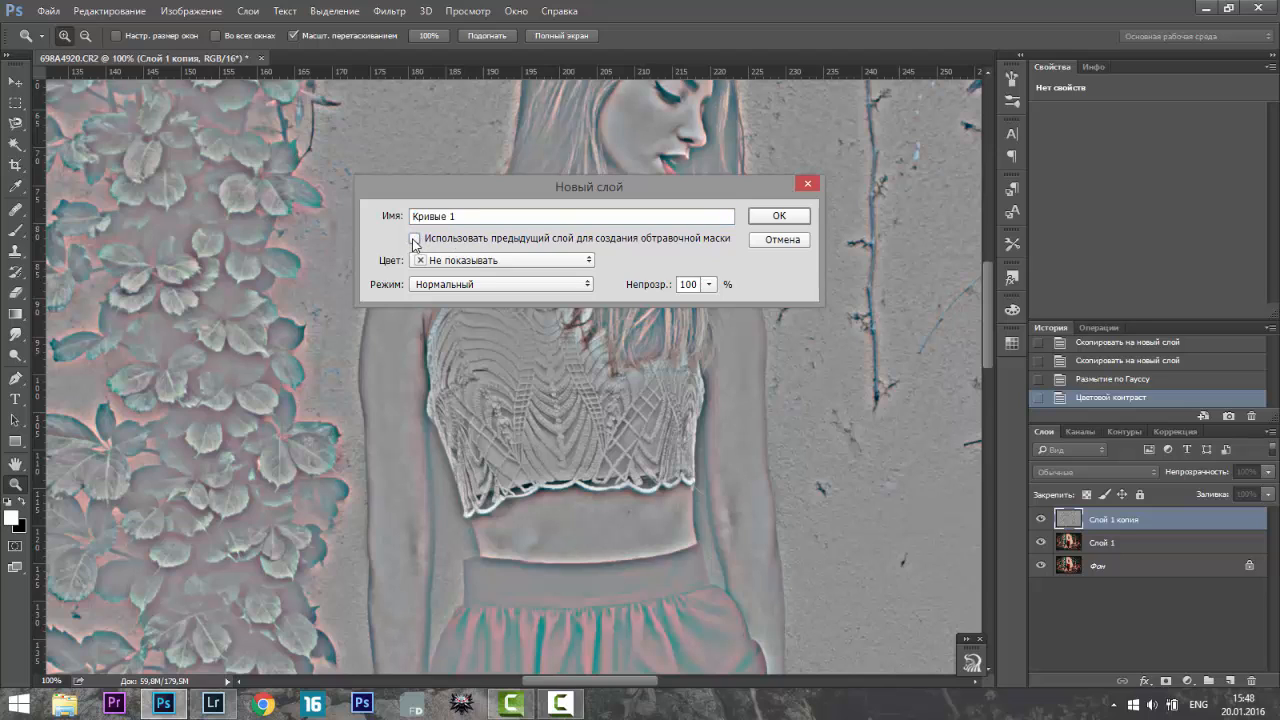
pyautogui.click(780, 218)
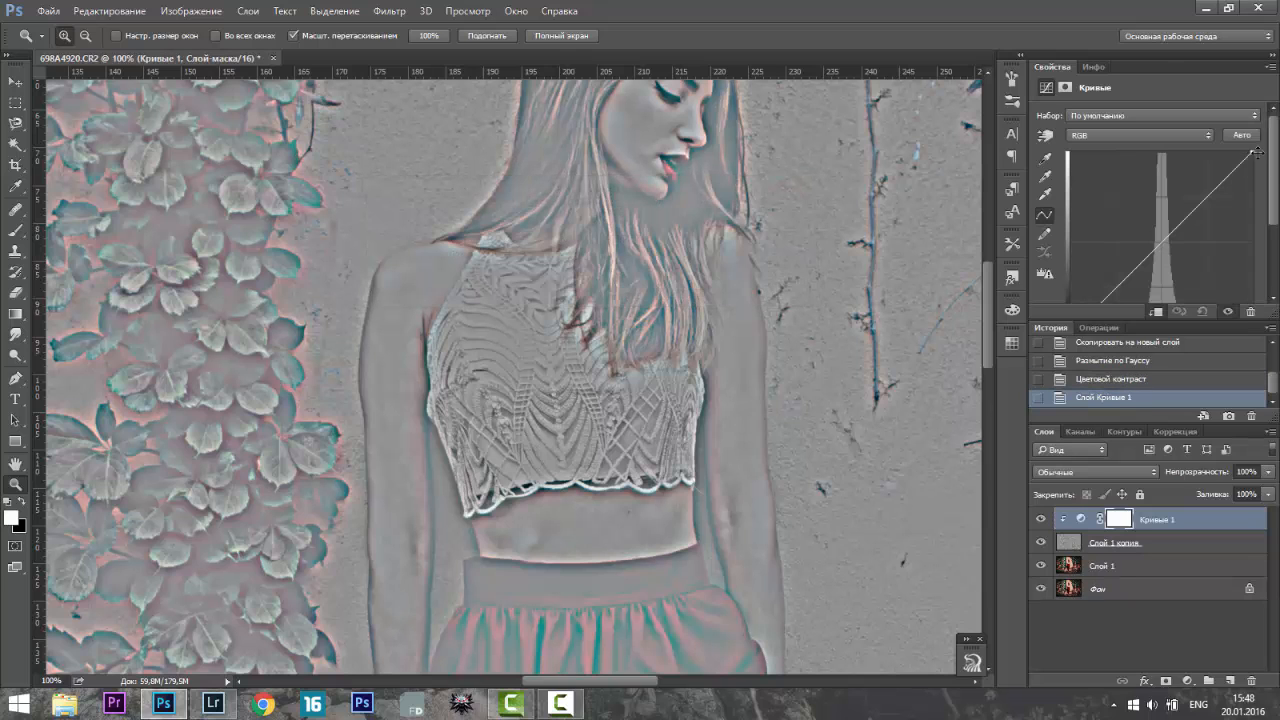
# - Flatten the clipped curve's contrast by setting the white point's output to 192 and the black point's output to 64
pyautogui.scroll(-1, 1270, 163)
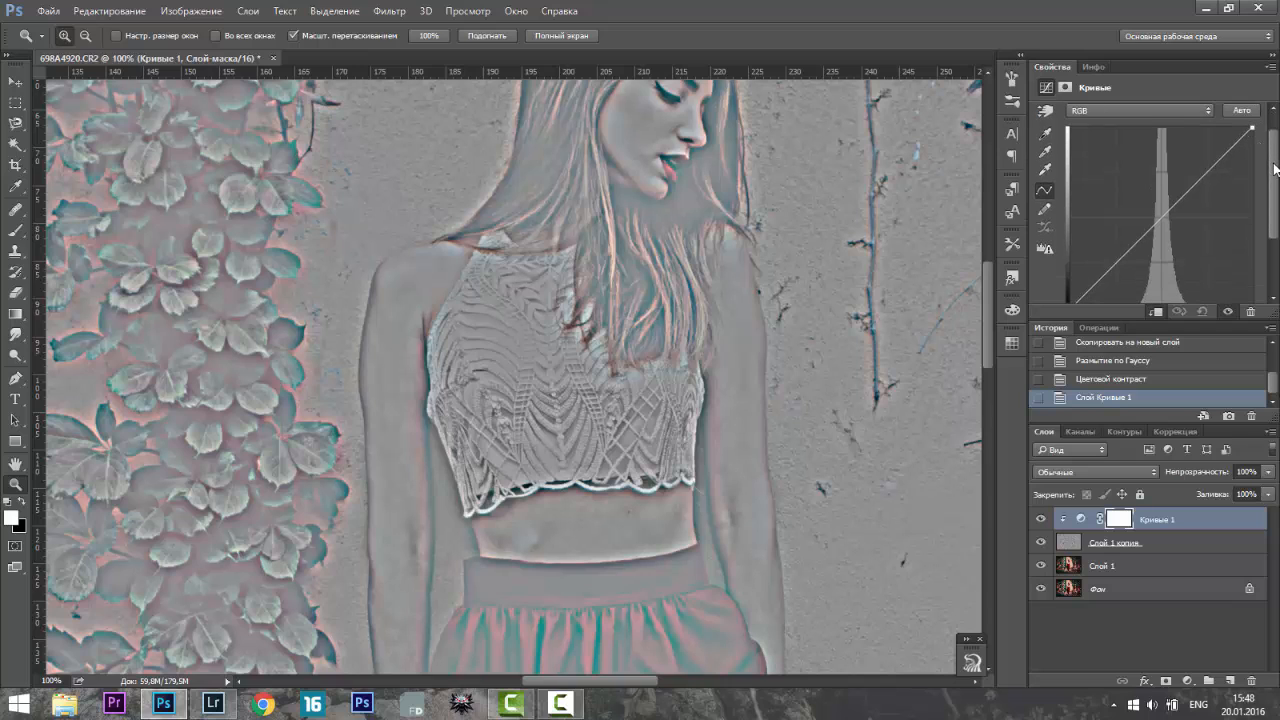
pyautogui.scroll(-4, 1275, 168)
pyautogui.click(1212, 246)
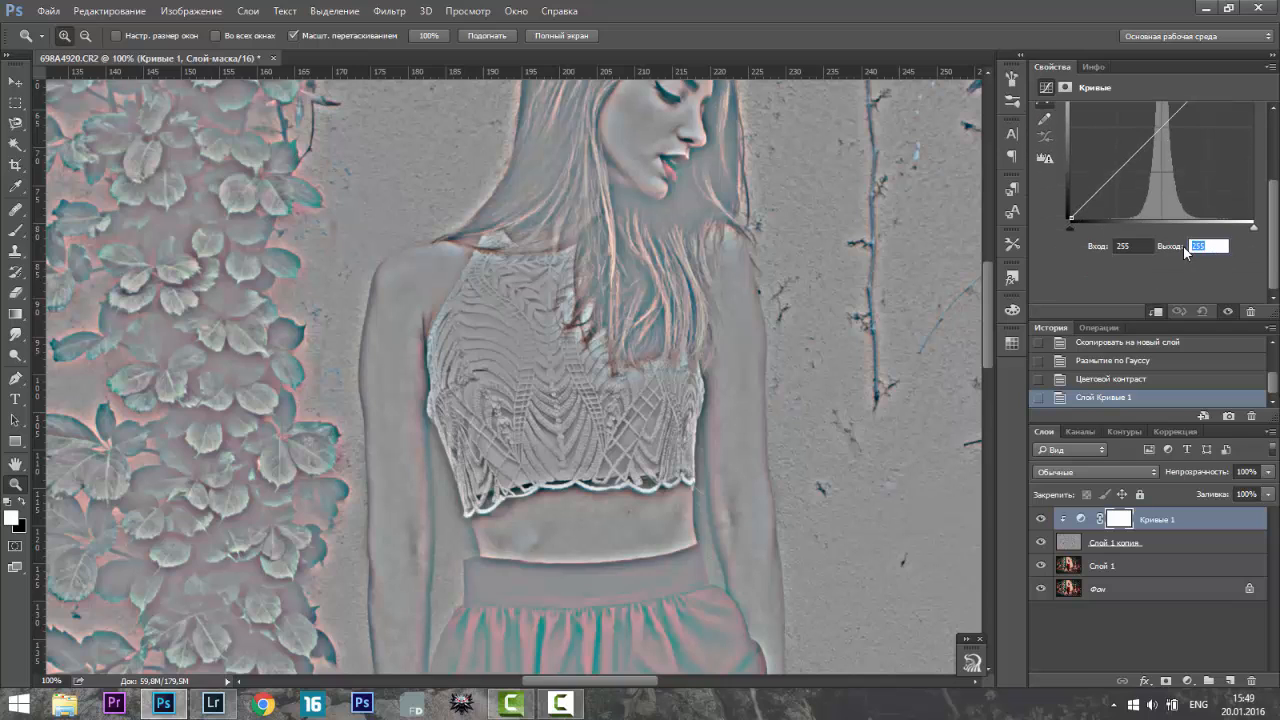
pyautogui.write('0')
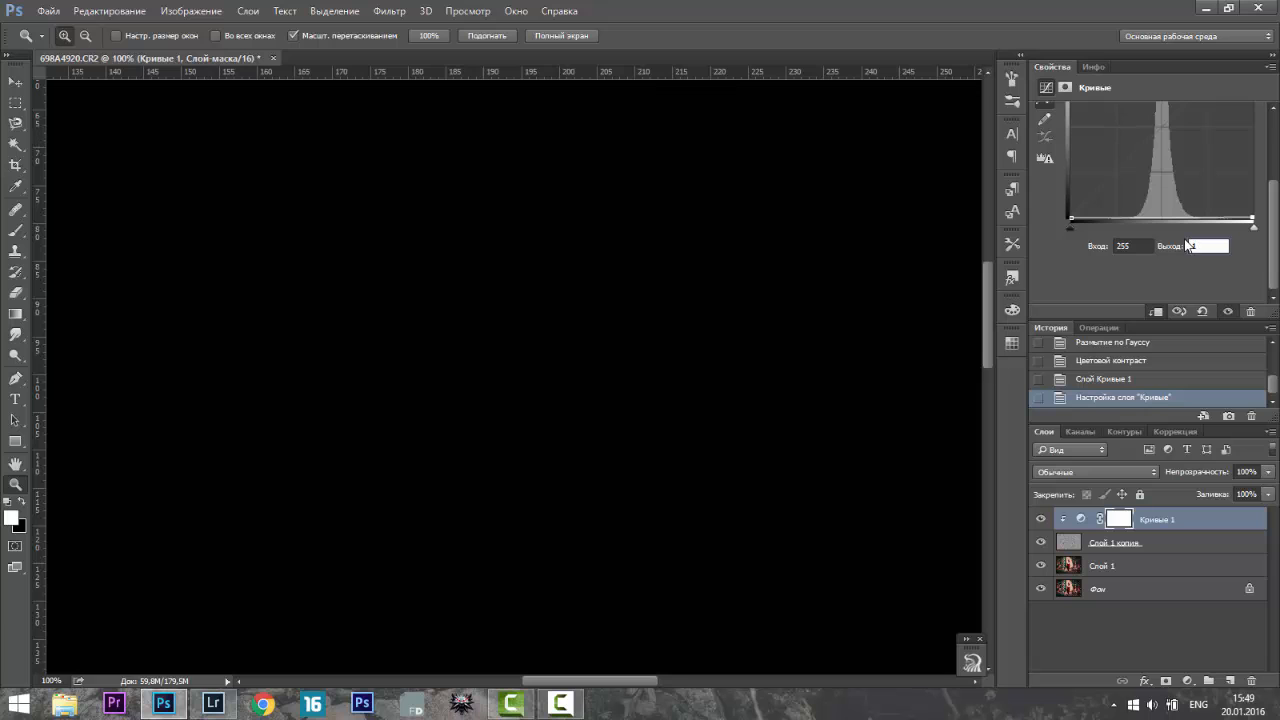
pyautogui.write('192')
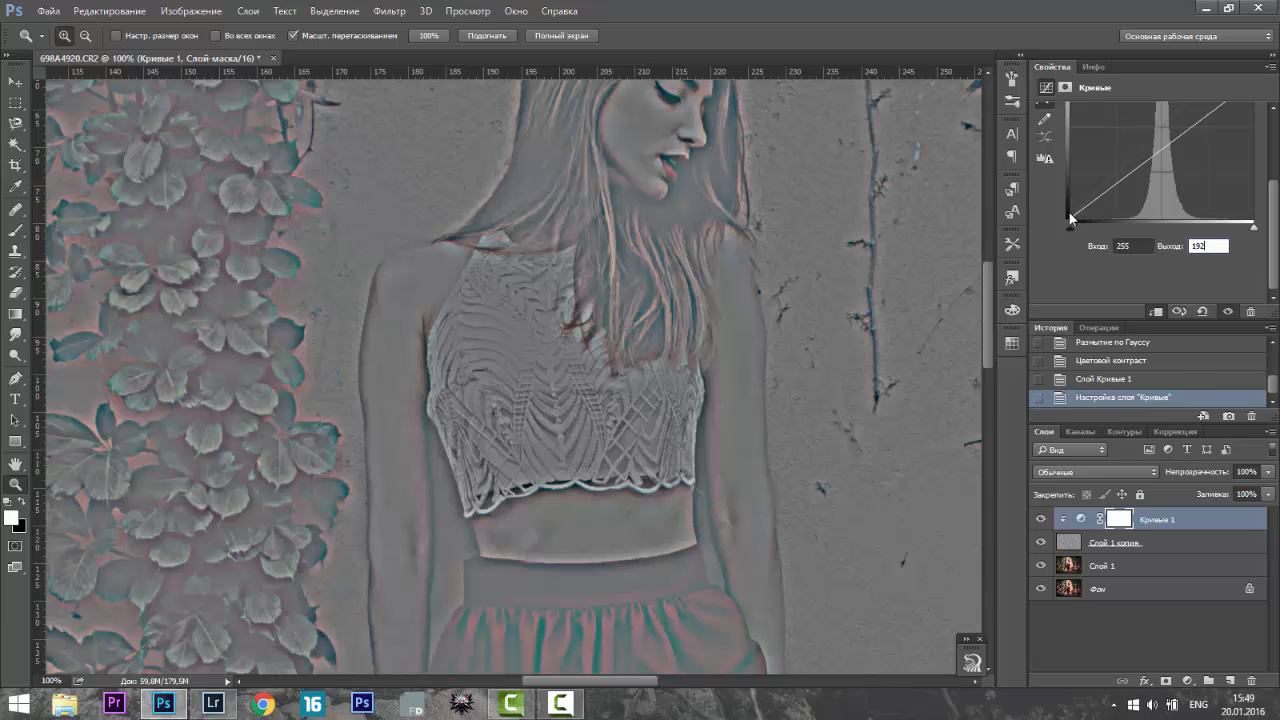
pyautogui.click(1071, 213)
pyautogui.click(1210, 246)
pyautogui.write('64')
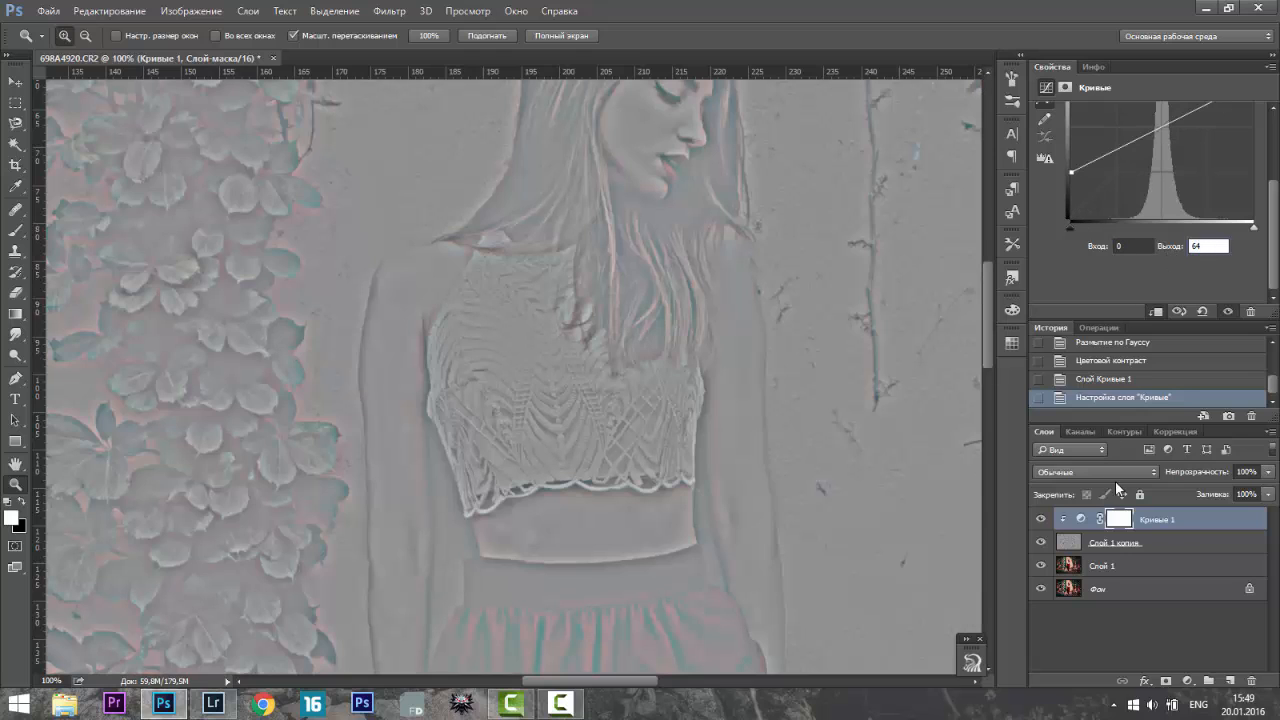
pyautogui.press('Return')
# - Set the blending mode of Слой 1 копия to Linear Light (Линейный свет)
pyautogui.click(1166, 548)
pyautogui.click(1106, 469)
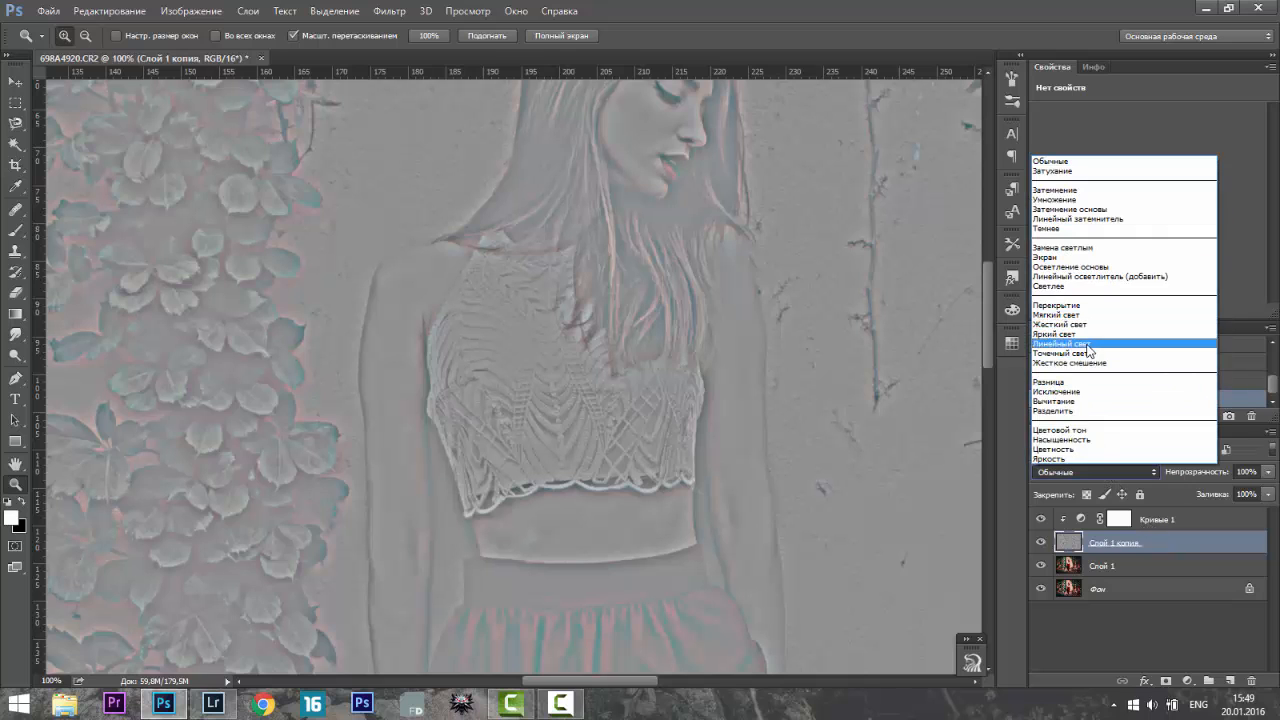
pyautogui.click(1098, 343)
# - Group the Curves layer, Слой 1 копия and Слой 1, and name the group "freguency separetion"
pyautogui.click(1151, 527)
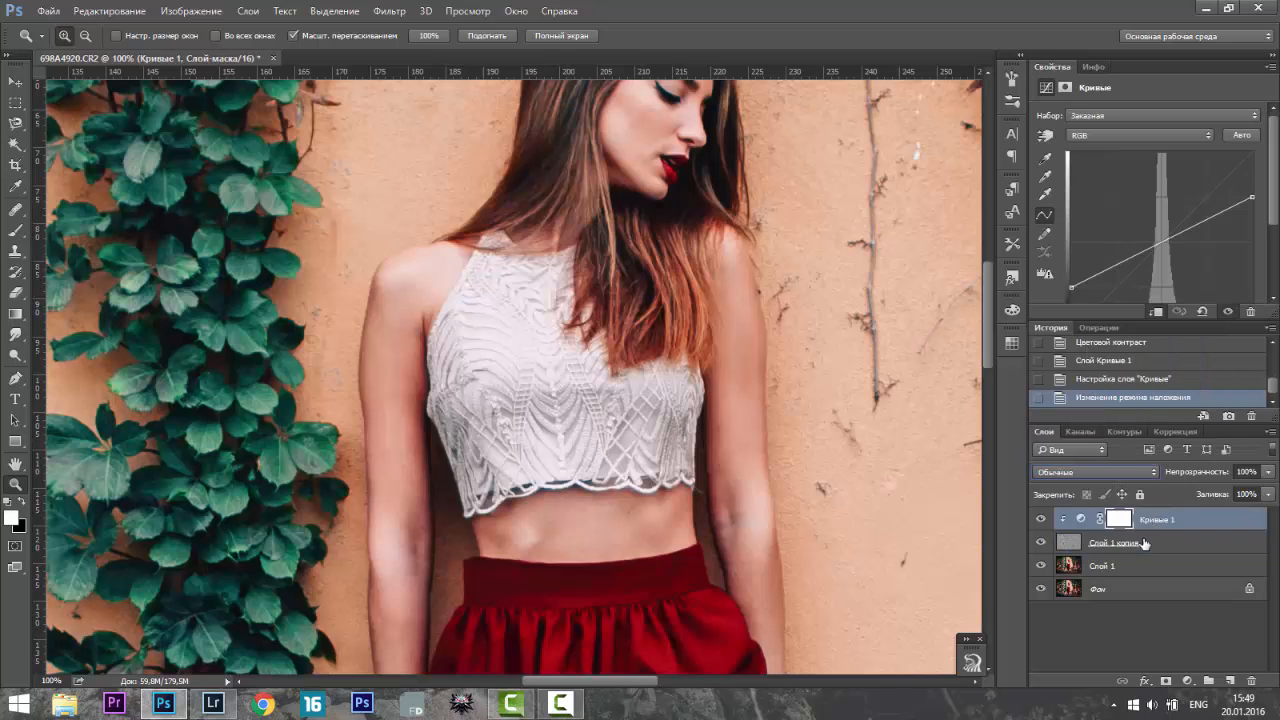
pyautogui.keyDown('shift'); pyautogui.click(1147, 569); pyautogui.keyUp('shift')
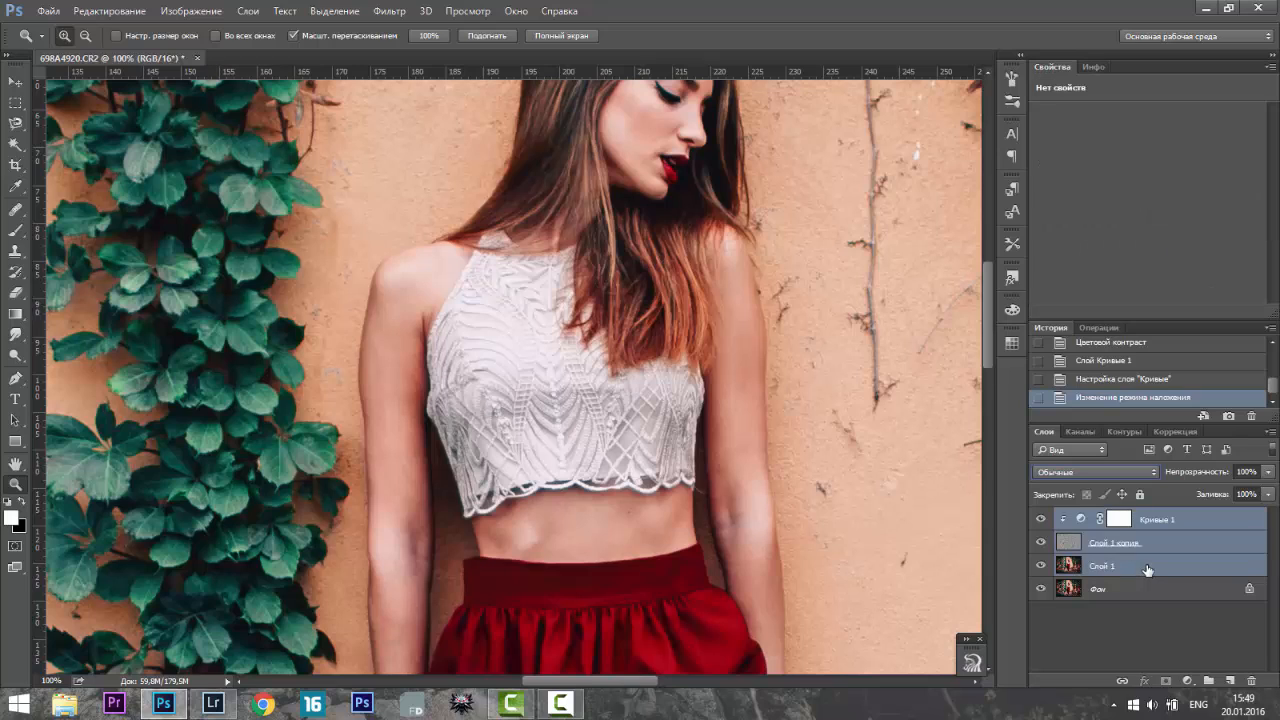
pyautogui.hotkey('ctrl', 'g')
pyautogui.doubleClick(1105, 517)
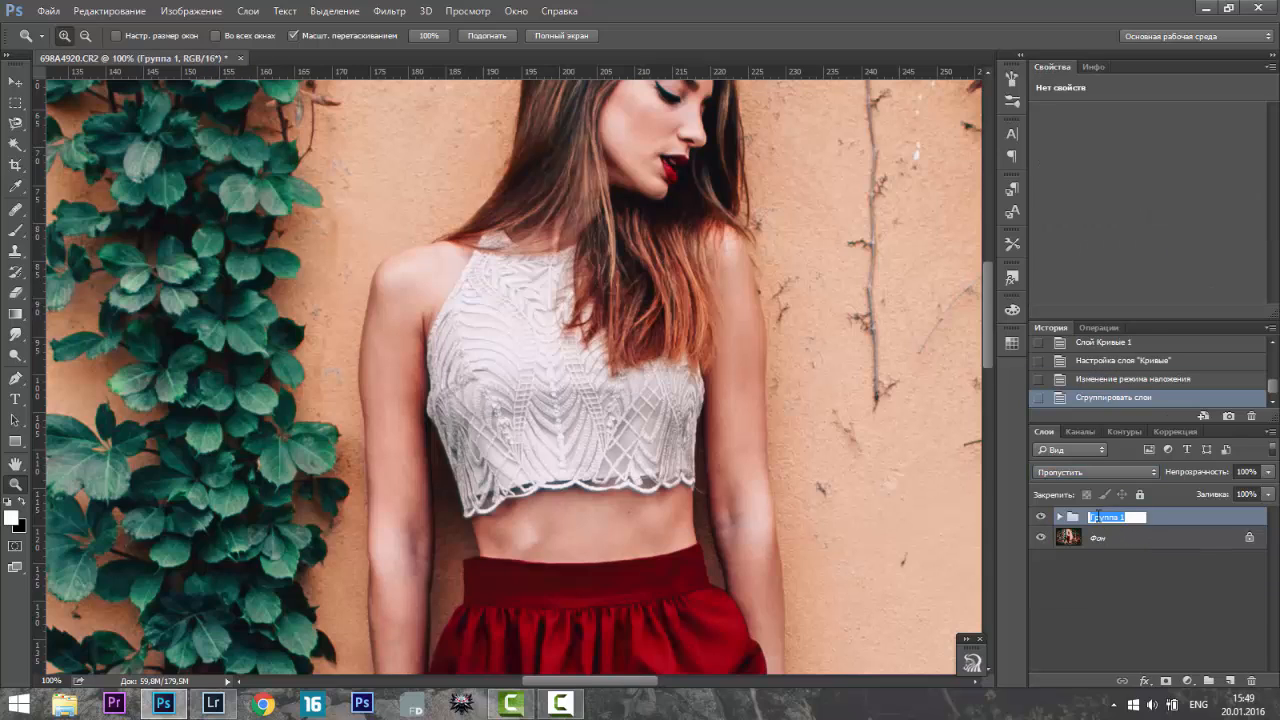
pyautogui.write('Fra')
pyautogui.write('quency separation')
pyautogui.click(1174, 647)
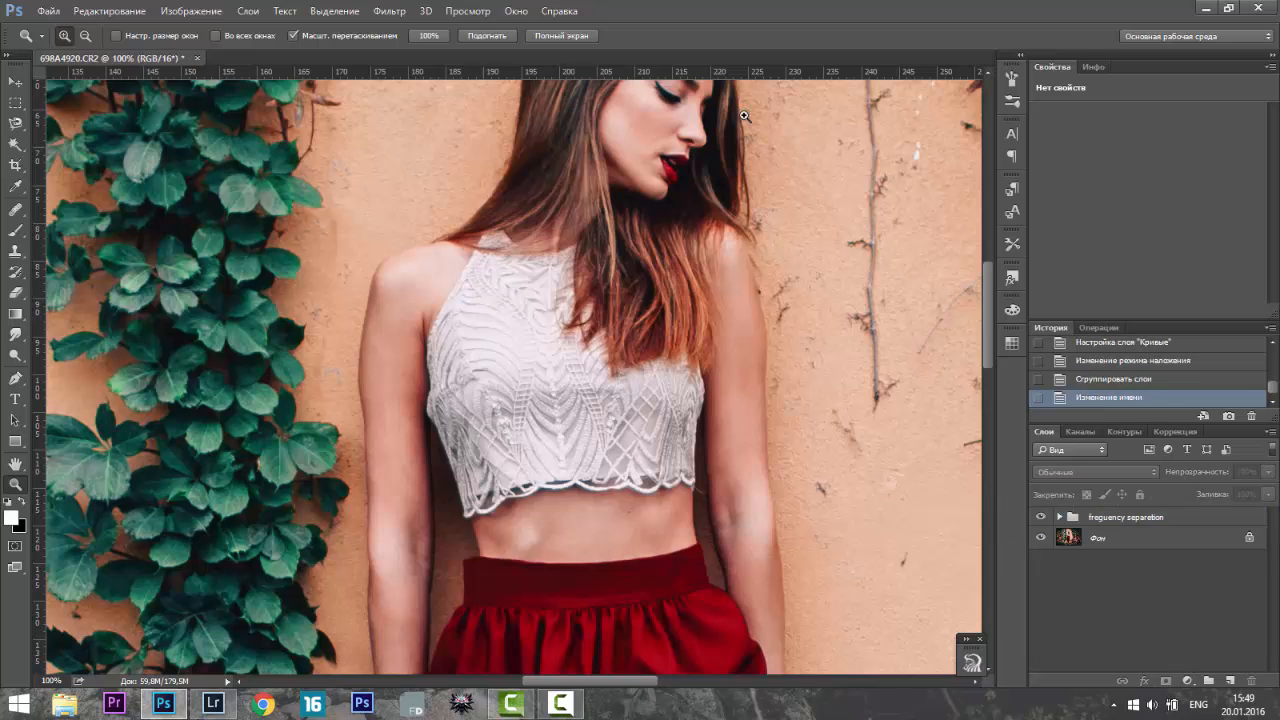
# - Compare the whole image with the frequency separation group shown and hidden, and look through the layers inside the group
pyautogui.click(488, 38)
pyautogui.click(1040, 517)
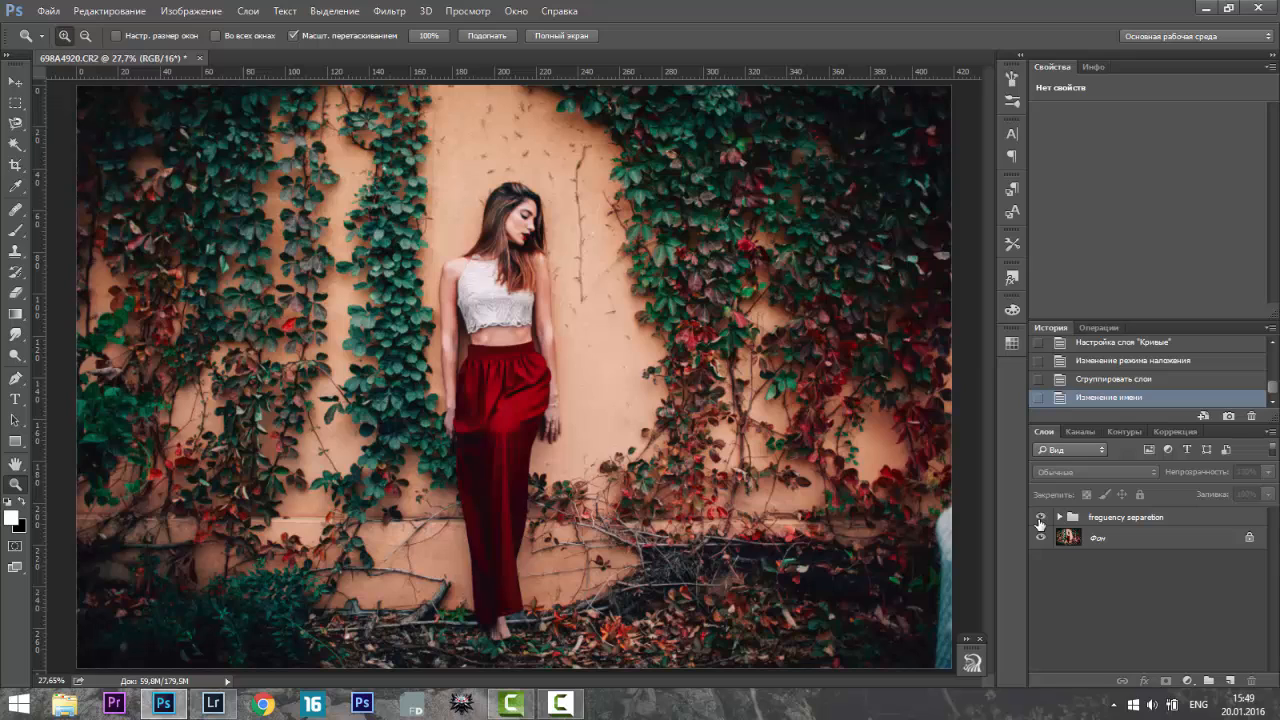
pyautogui.click(1040, 519)
pyautogui.click(1053, 520)
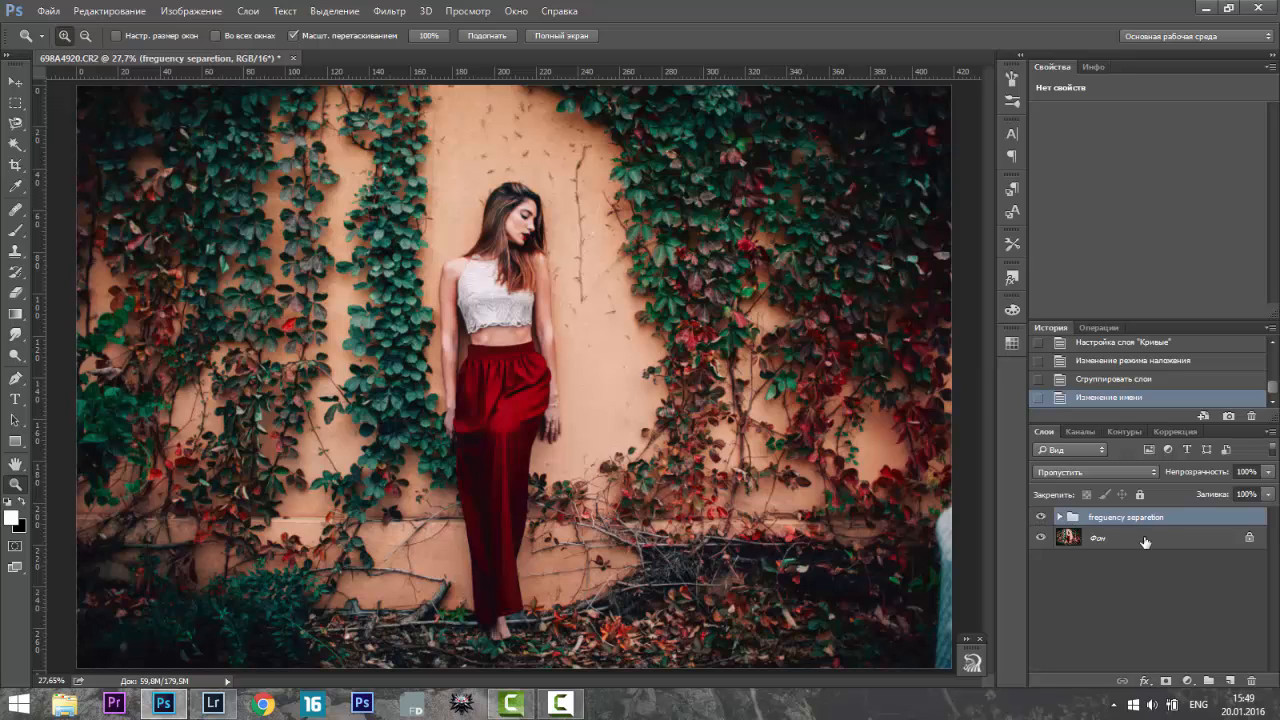
pyautogui.click(1040, 517)
pyautogui.click(1059, 517)
pyautogui.click(1127, 561)
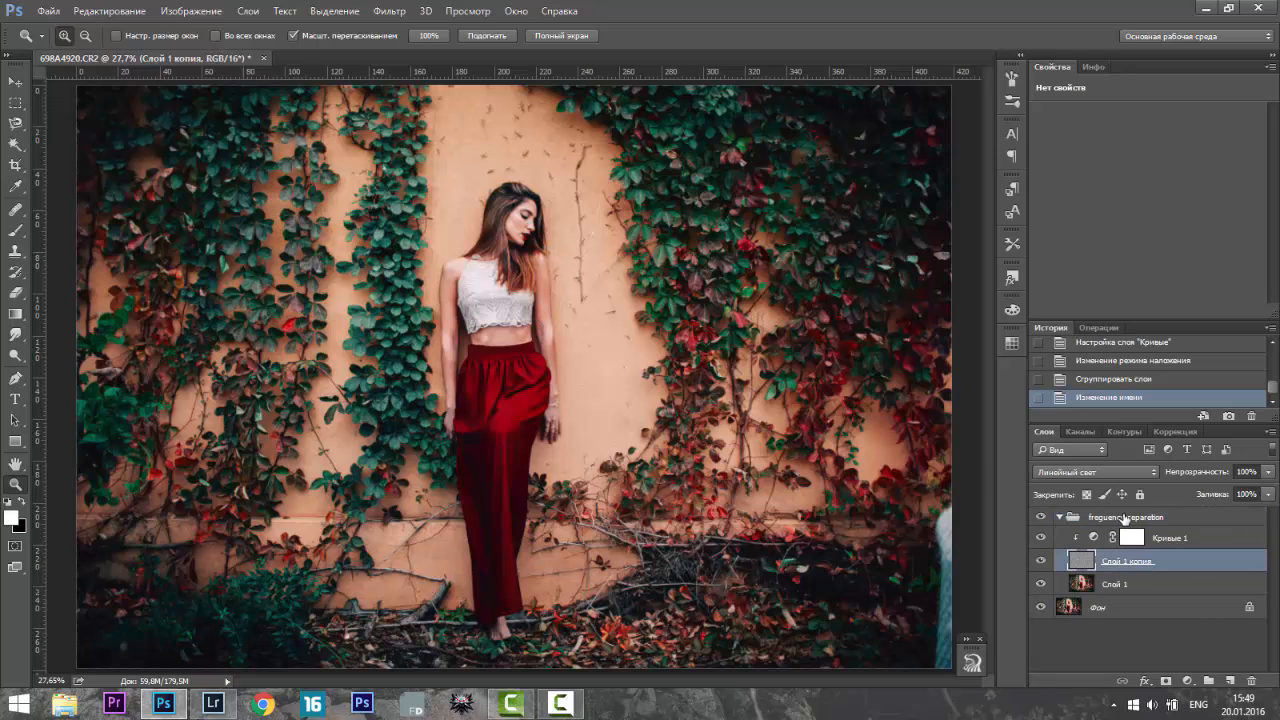
pyautogui.click(1124, 518)
pyautogui.click(1059, 518)
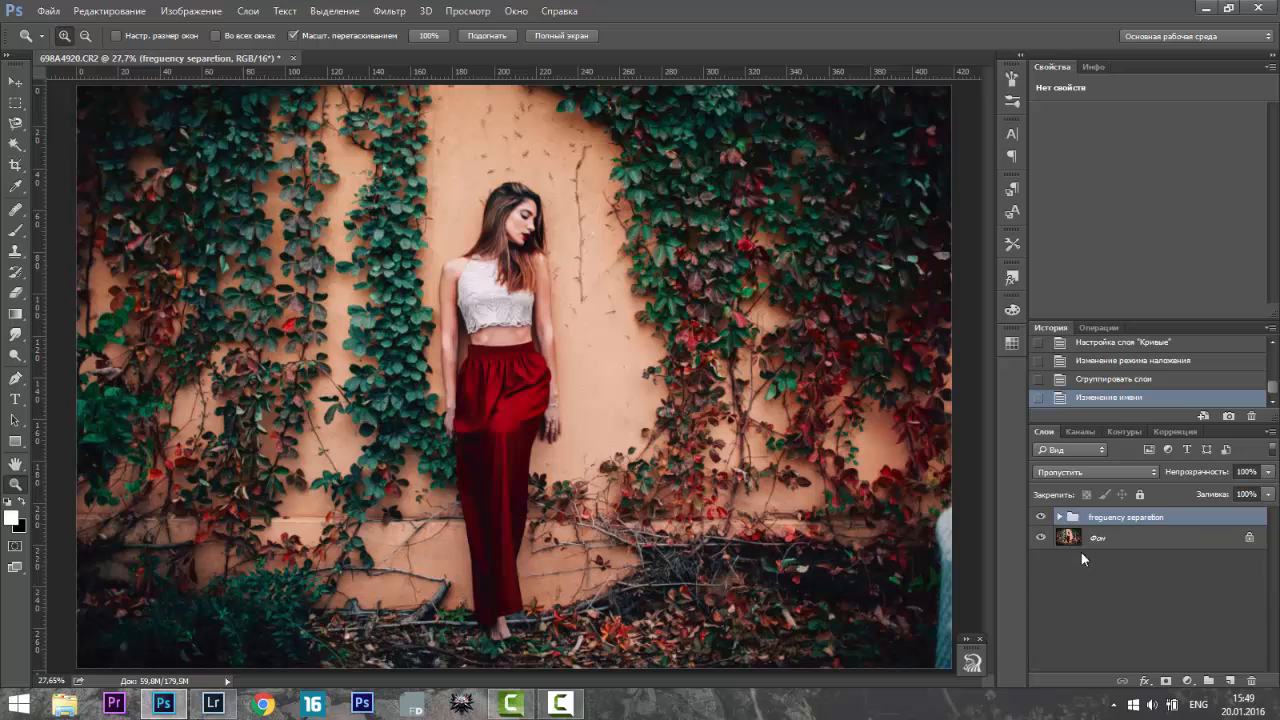
# - Add a Channel Mixer adjustment layer above the group and apply its black-and-white infrared preset, Черно-белый инфракрасный (RGB)
pyautogui.click(1188, 682)
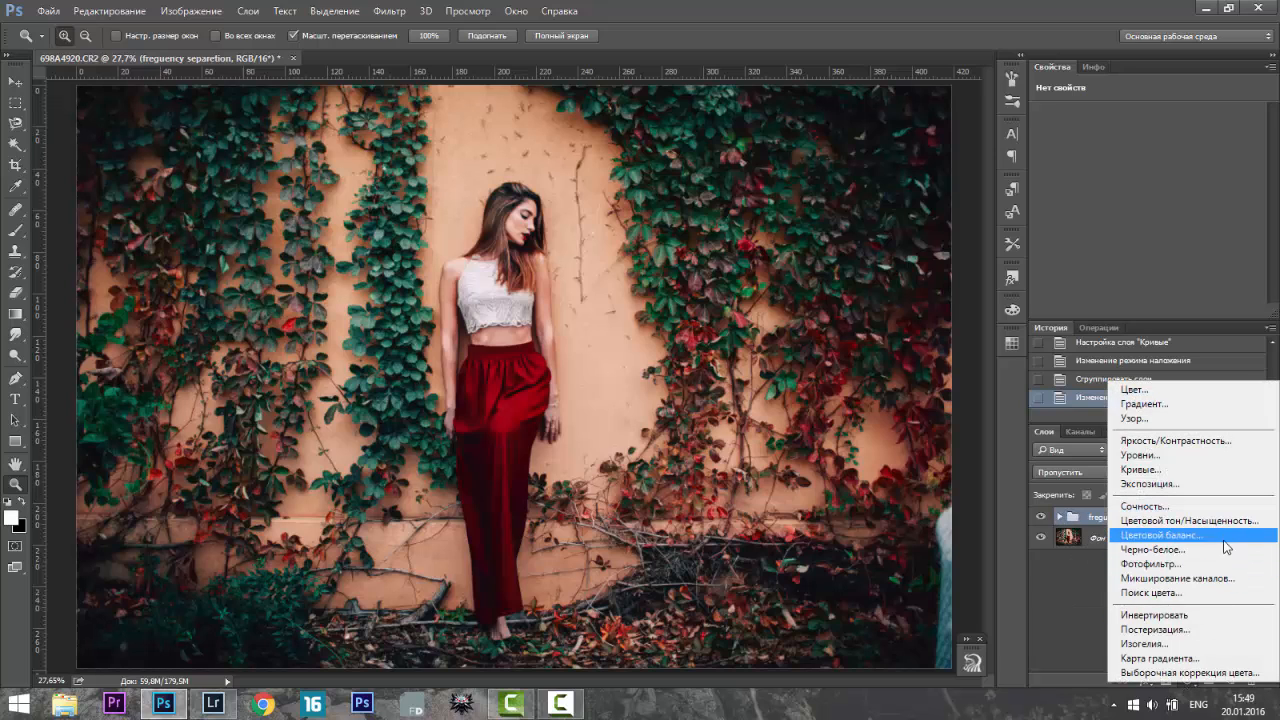
pyautogui.click(1224, 580)
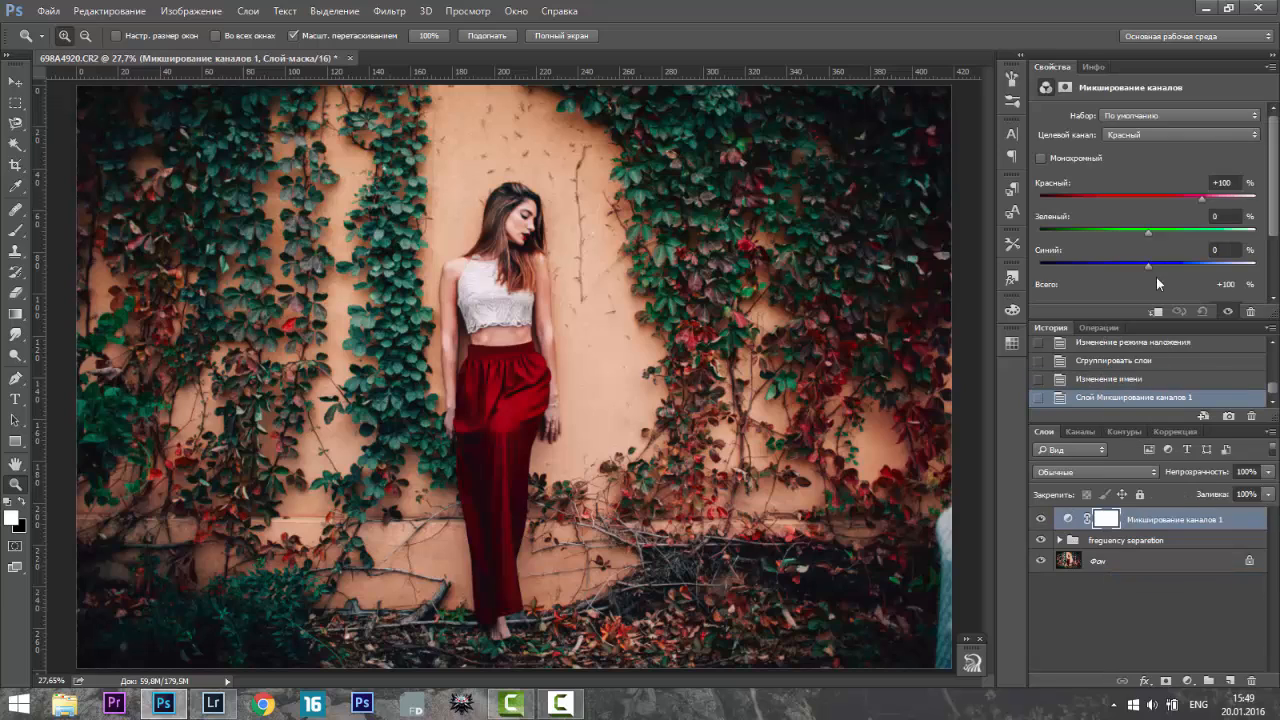
pyautogui.click(1212, 138)
pyautogui.click(1210, 138)
pyautogui.click(1167, 136)
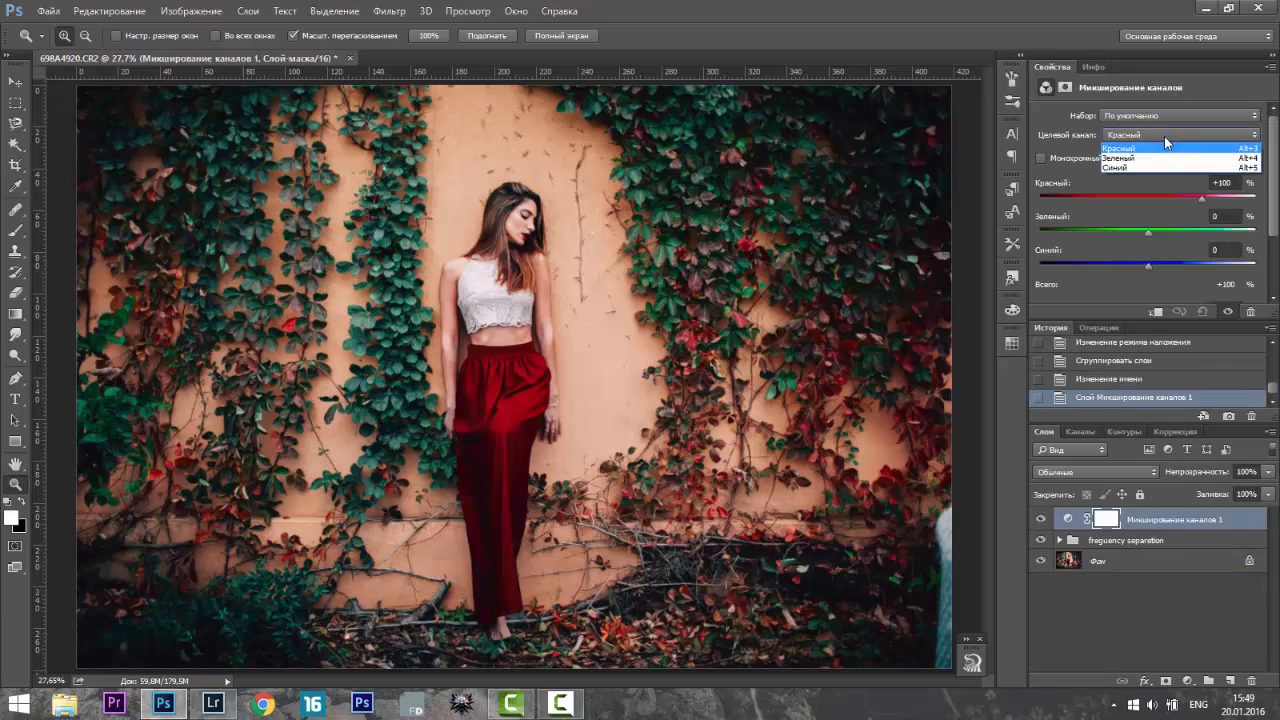
pyautogui.click(1164, 136)
pyautogui.click(1140, 116)
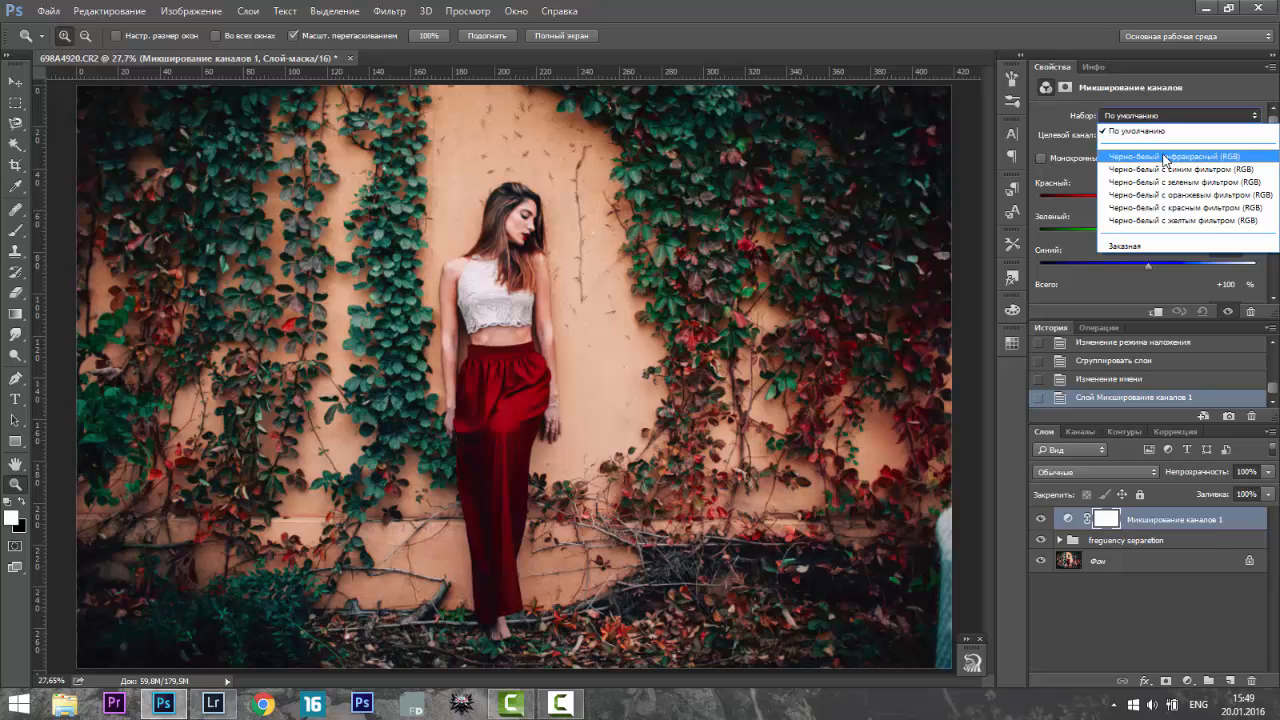
pyautogui.click(1165, 157)
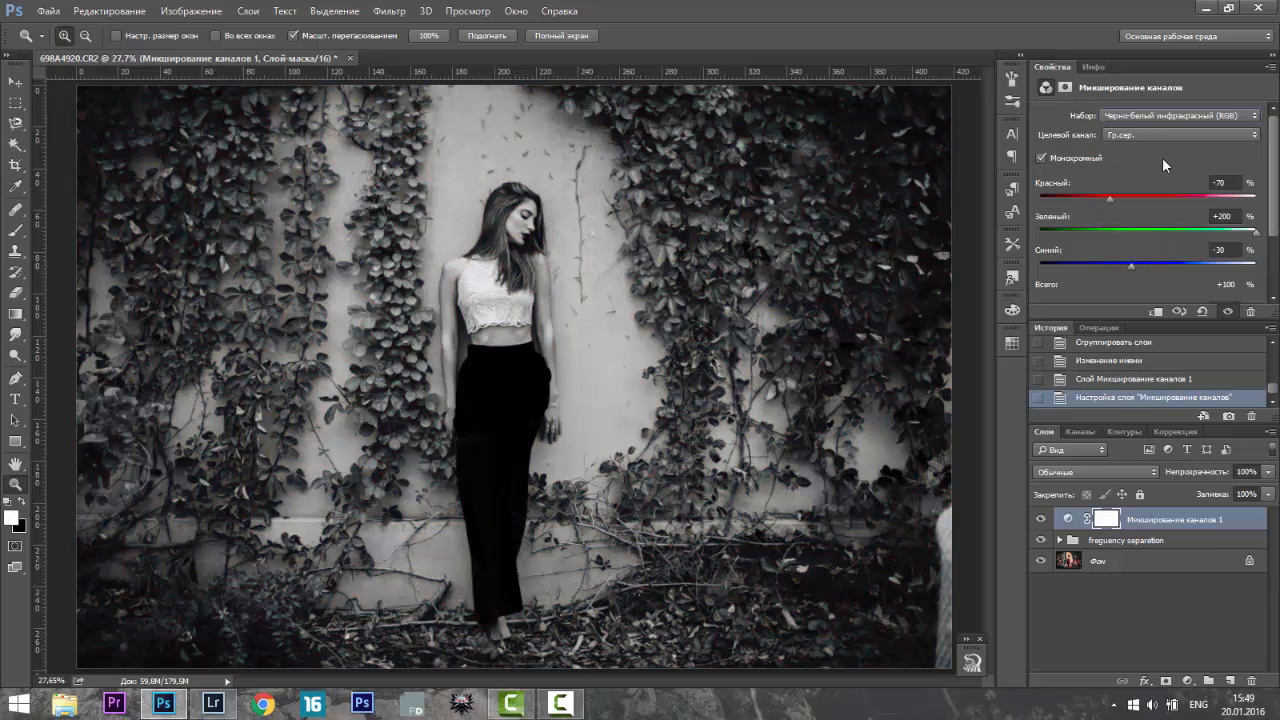
# - Add a Curves adjustment layer above the Channel Mixer and shape a slight S-curve that darkens shadows and lifts highlights
pyautogui.click(1187, 681)
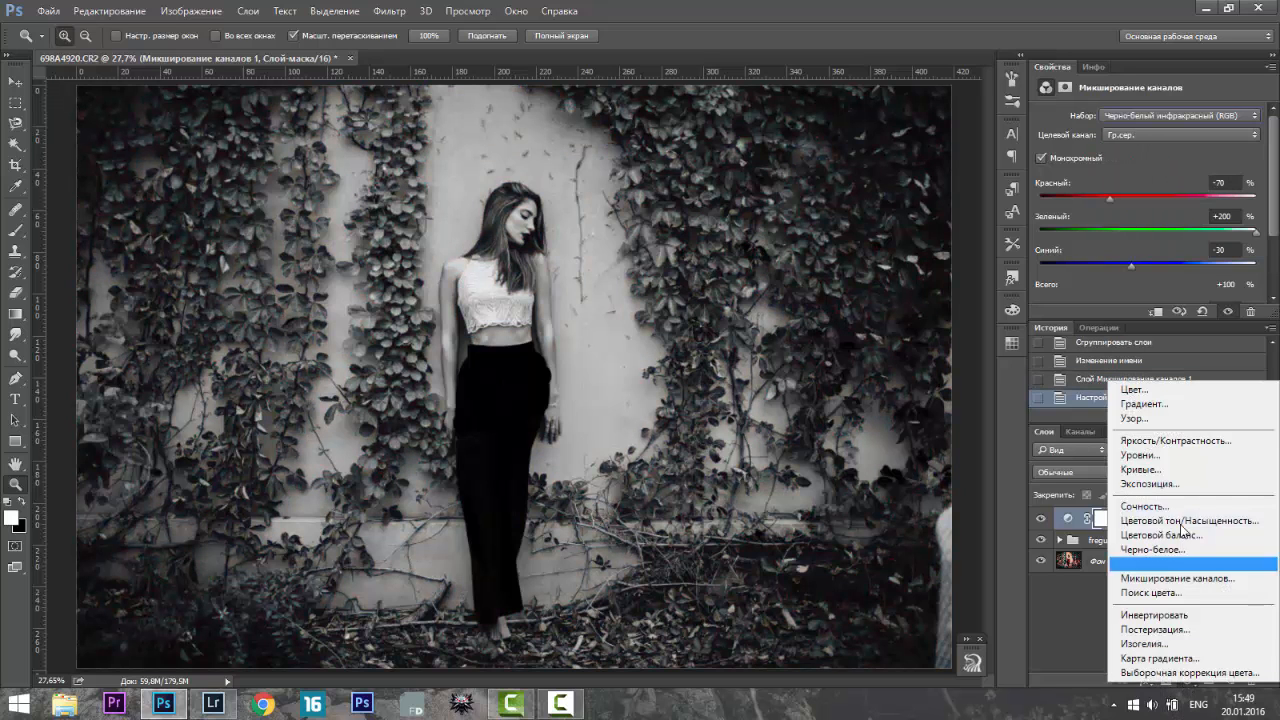
pyautogui.click(1176, 472)
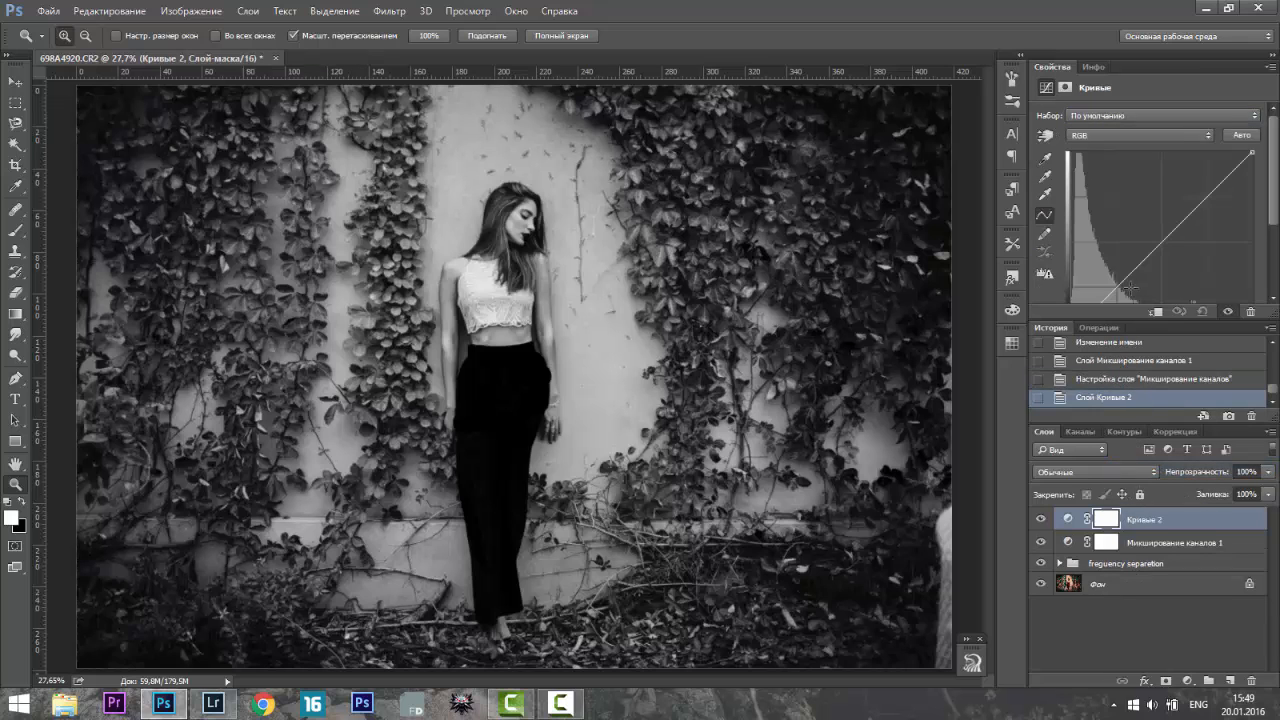
pyautogui.moveTo(1128, 289); pyautogui.dragTo(1127, 295)
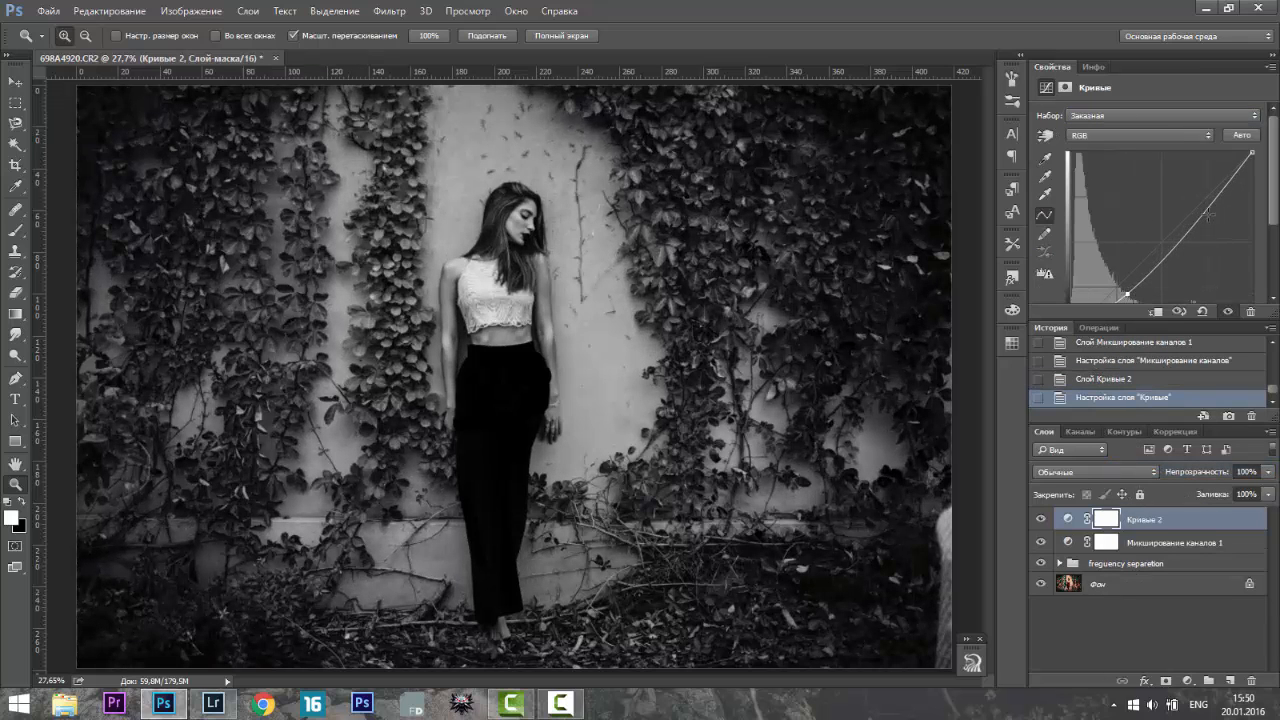
pyautogui.moveTo(1208, 213); pyautogui.dragTo(1194, 215)
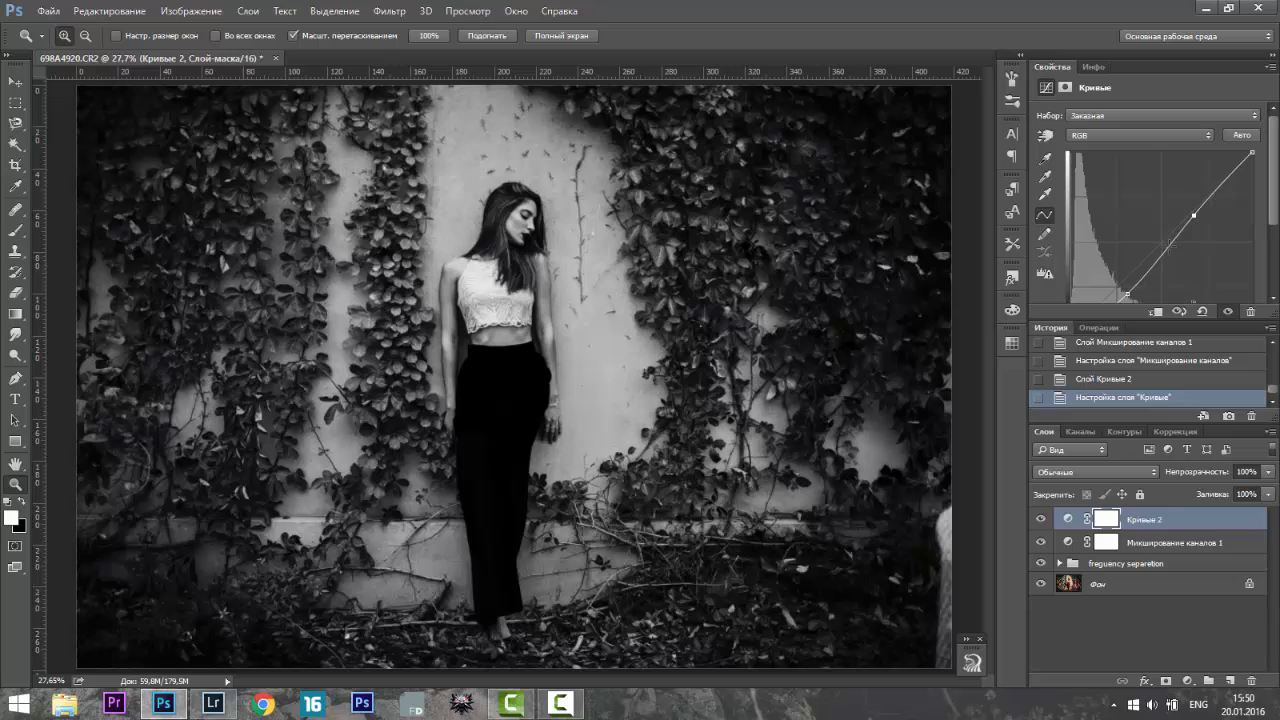
pyautogui.scroll(-1, 1207, 263)
pyautogui.moveTo(1128, 268); pyautogui.dragTo(1128, 266)
# - Group the Кривые 2 and Микширование каналов 1 adjustment layers and name the group "help"
pyautogui.keyDown('shift'); pyautogui.click(1153, 546); pyautogui.keyUp('shift')
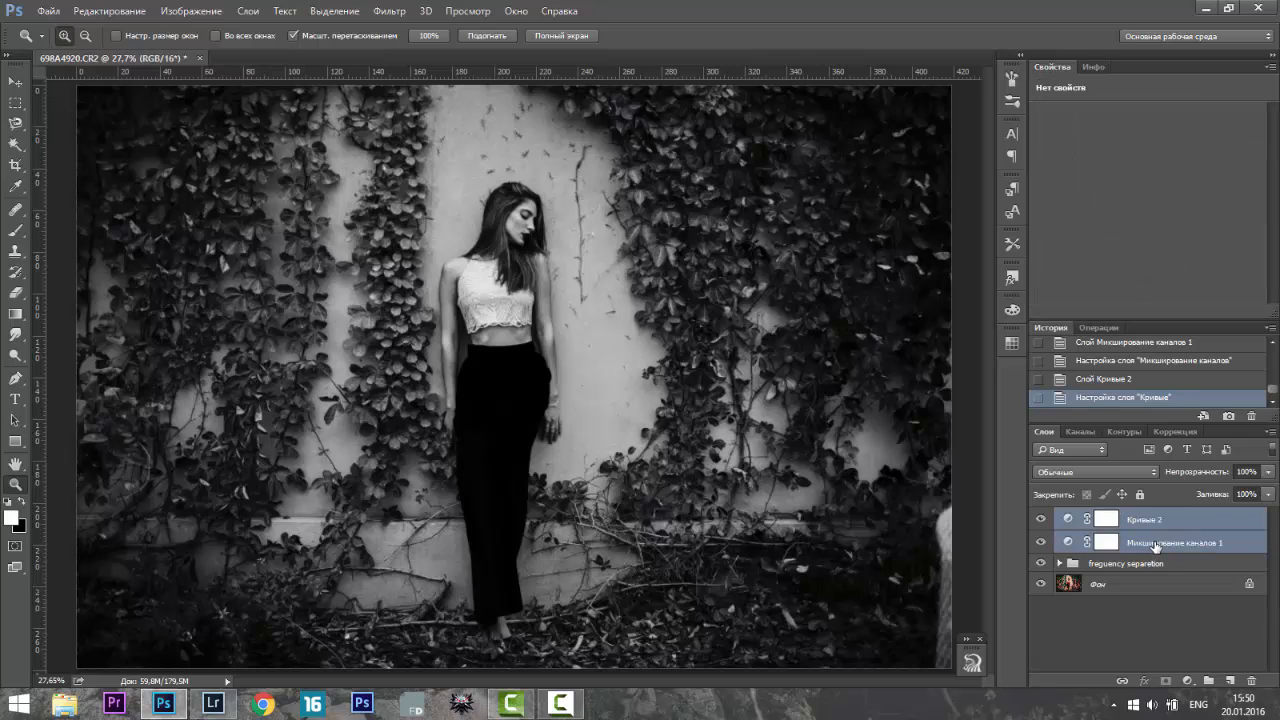
pyautogui.hotkey('ctrl', 'g')
pyautogui.doubleClick(1117, 516)
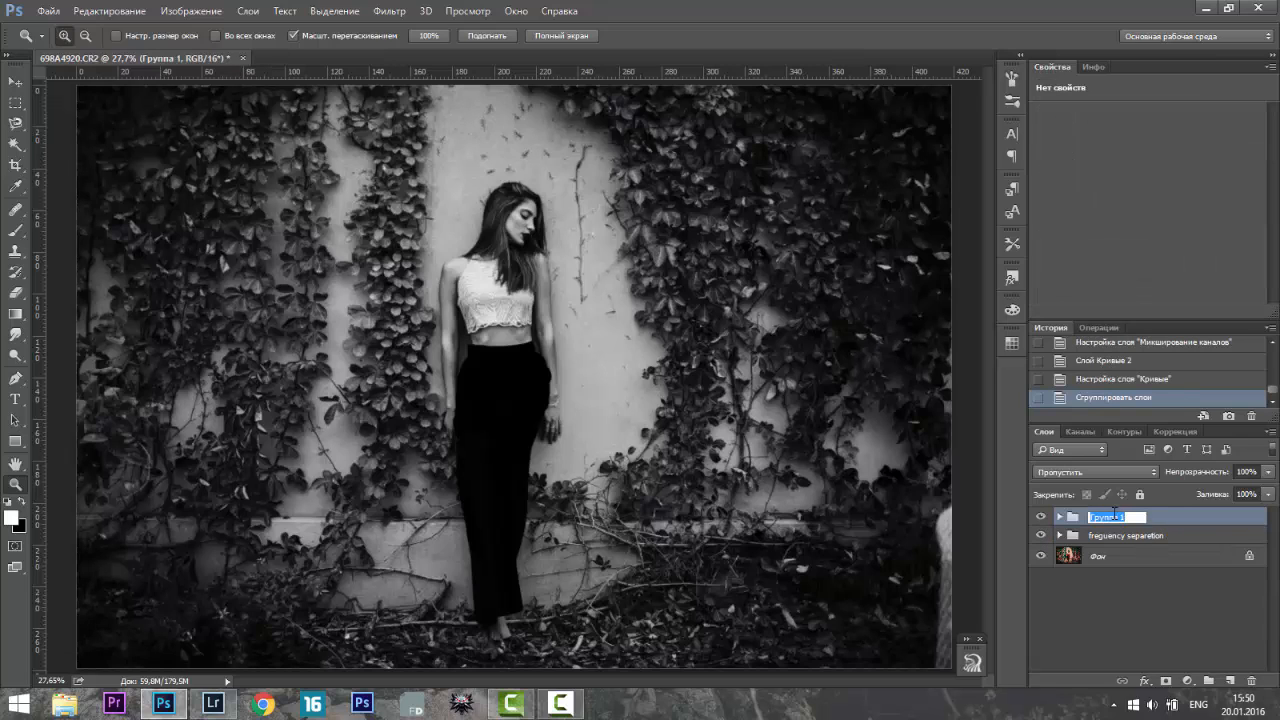
pyautogui.write('help')
pyautogui.click(1147, 607)
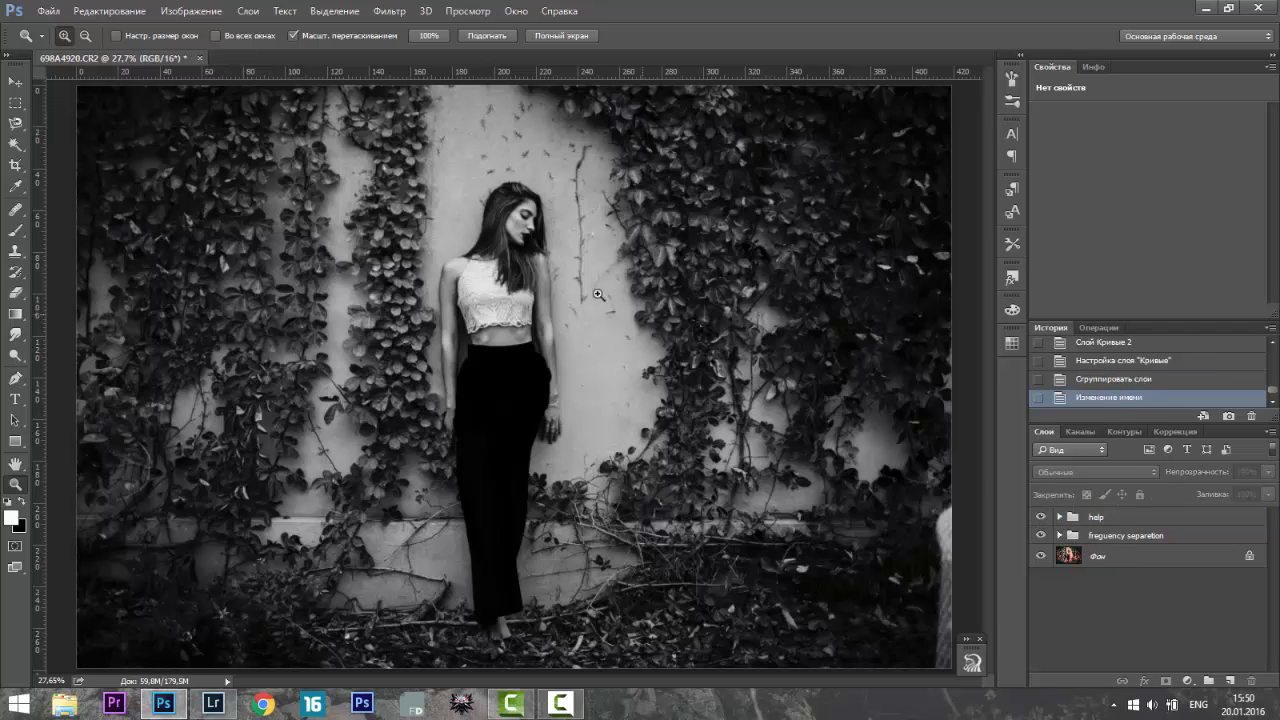
# - Examine the woman's face and hair up close, and look through the contents of the help and freguency separetion groups
pyautogui.click(508, 207)
pyautogui.click(493, 299)
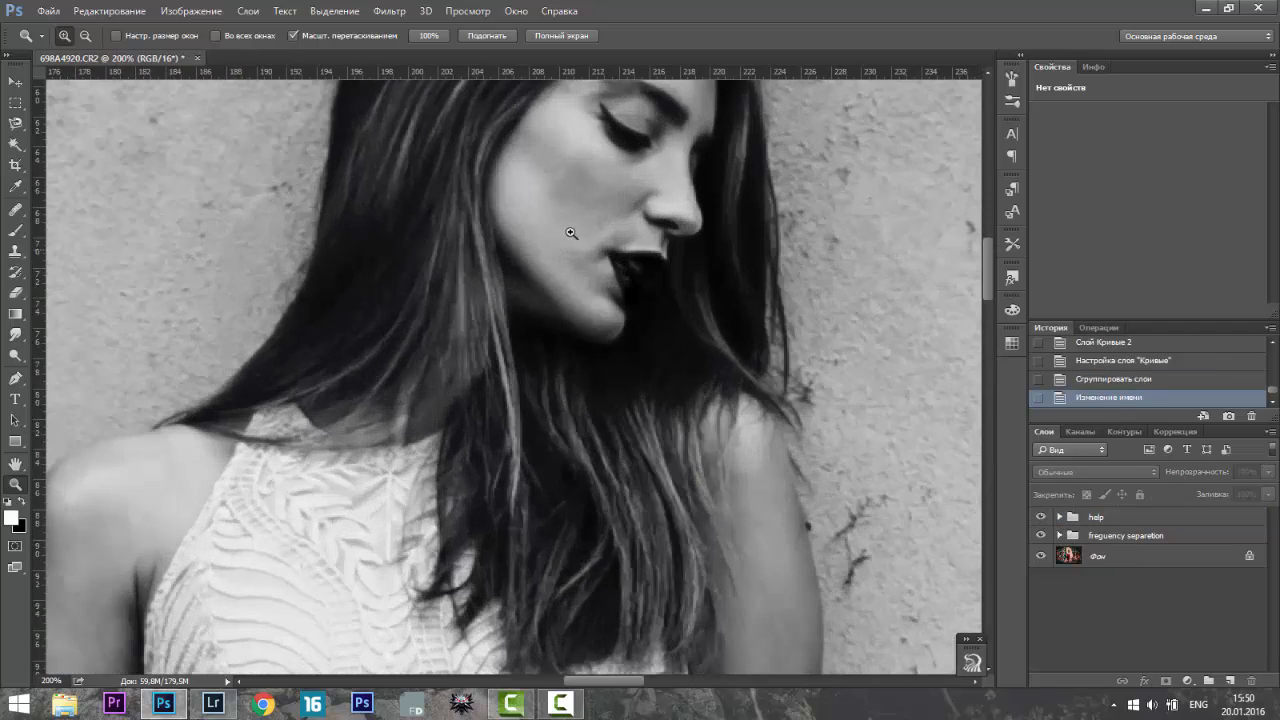
pyautogui.scroll(2, 596, 218)
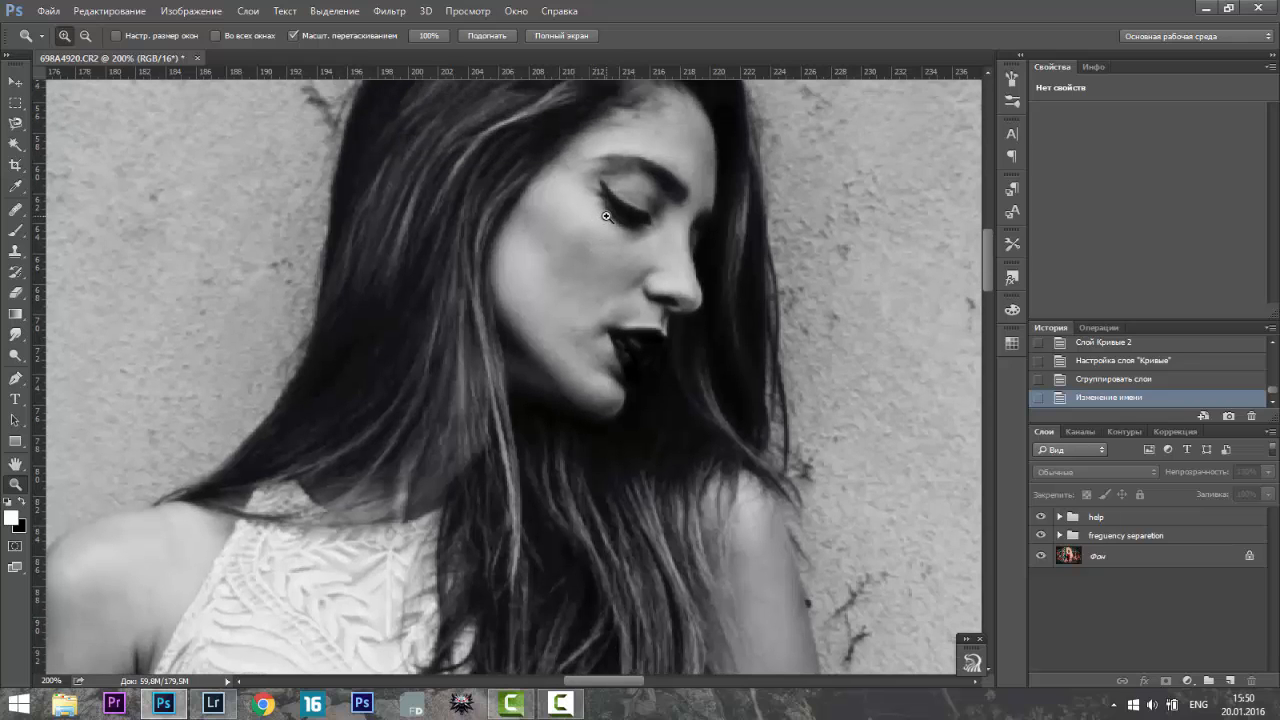
pyautogui.scroll(-2, 605, 216)
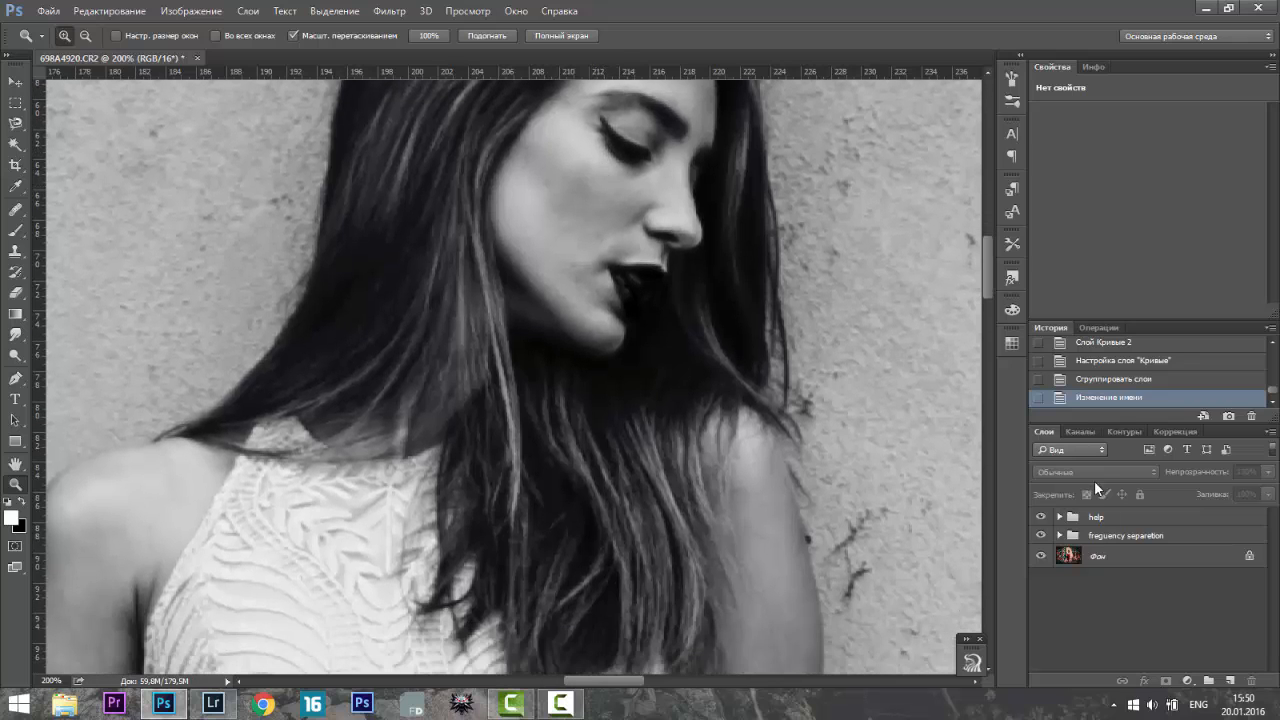
pyautogui.click(1060, 516)
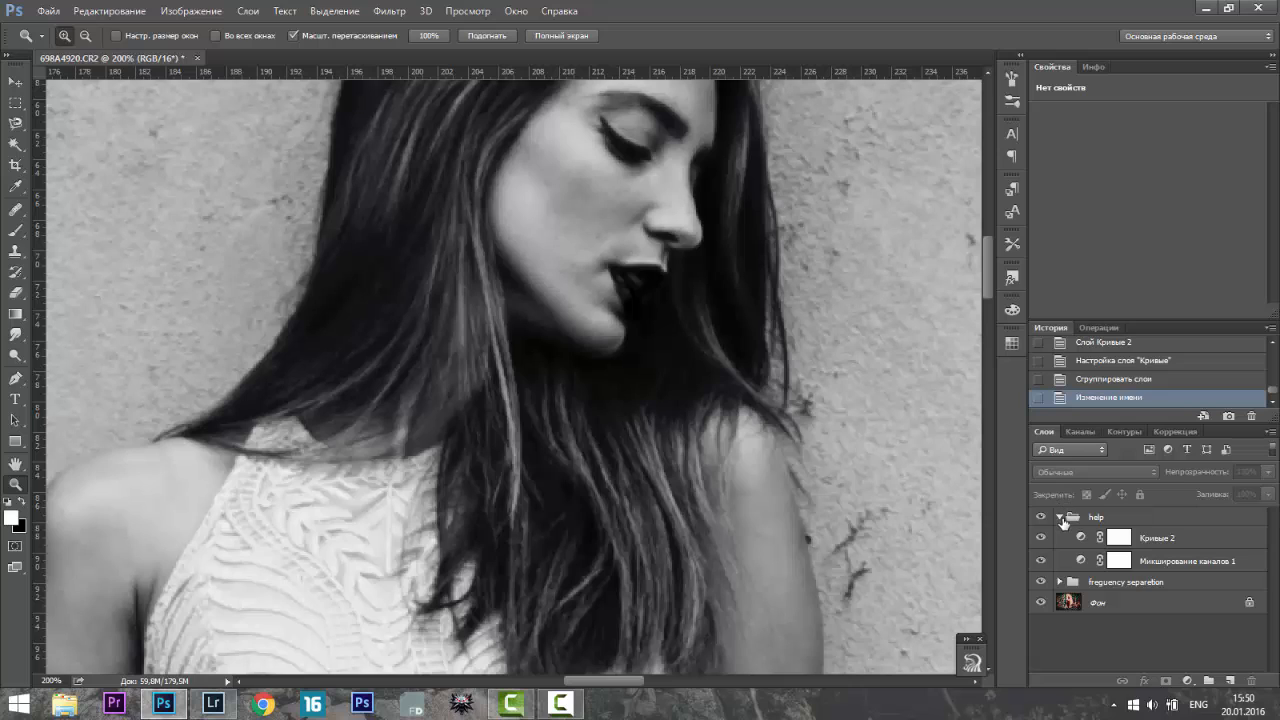
pyautogui.click(1060, 516)
pyautogui.click(1060, 535)
pyautogui.click(1060, 535)
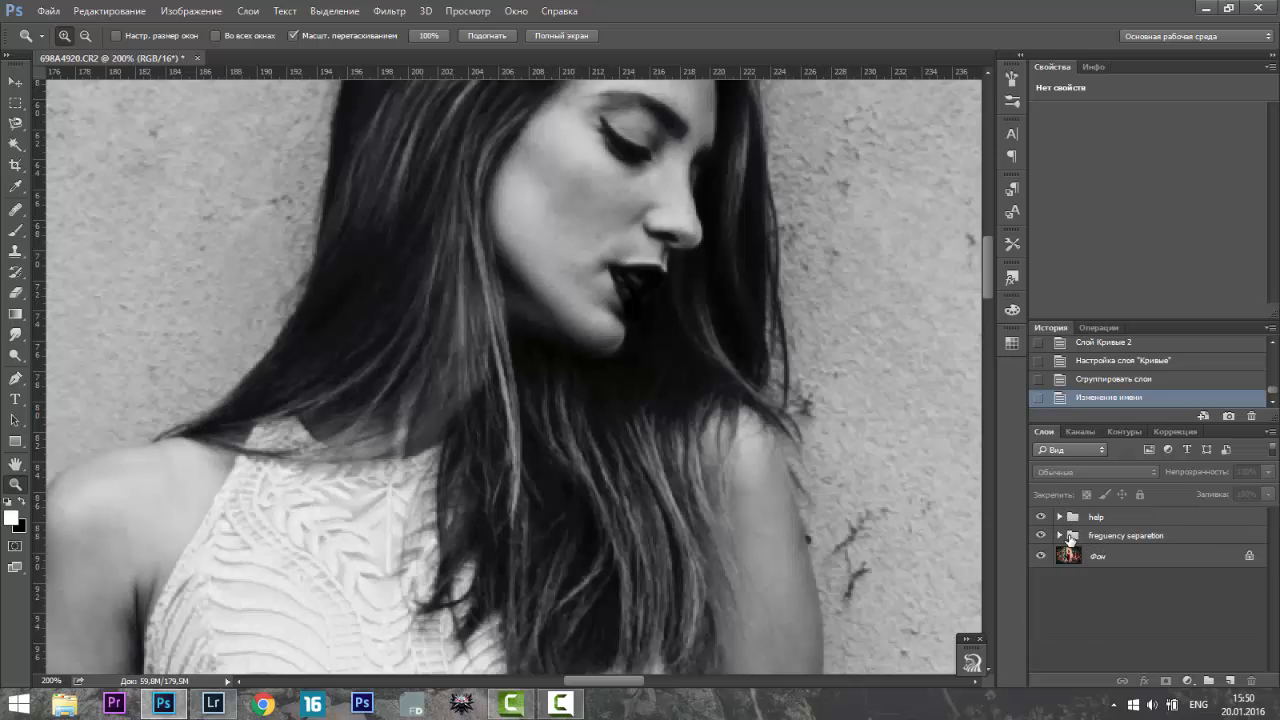
# - Select the Слой 1 копия texture layer and set the Clone Stamp brush to 6 px with 100% hardness
pyautogui.click(1060, 535)
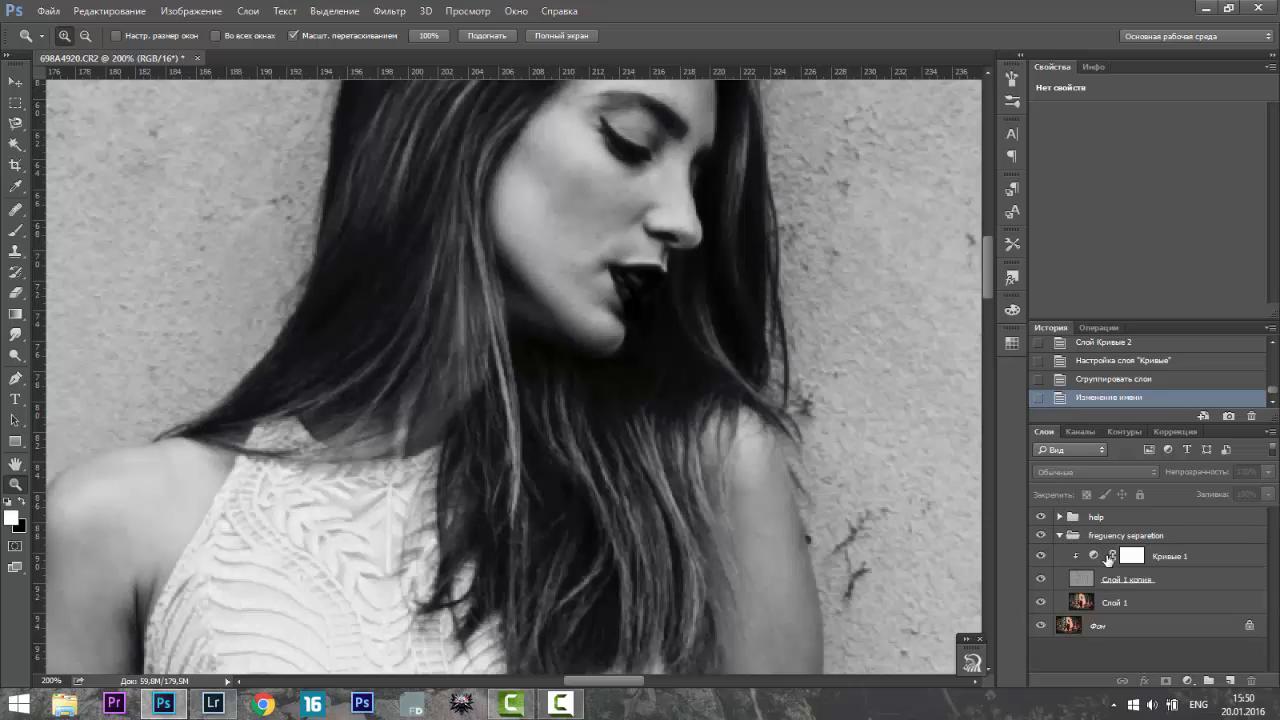
pyautogui.click(1135, 580)
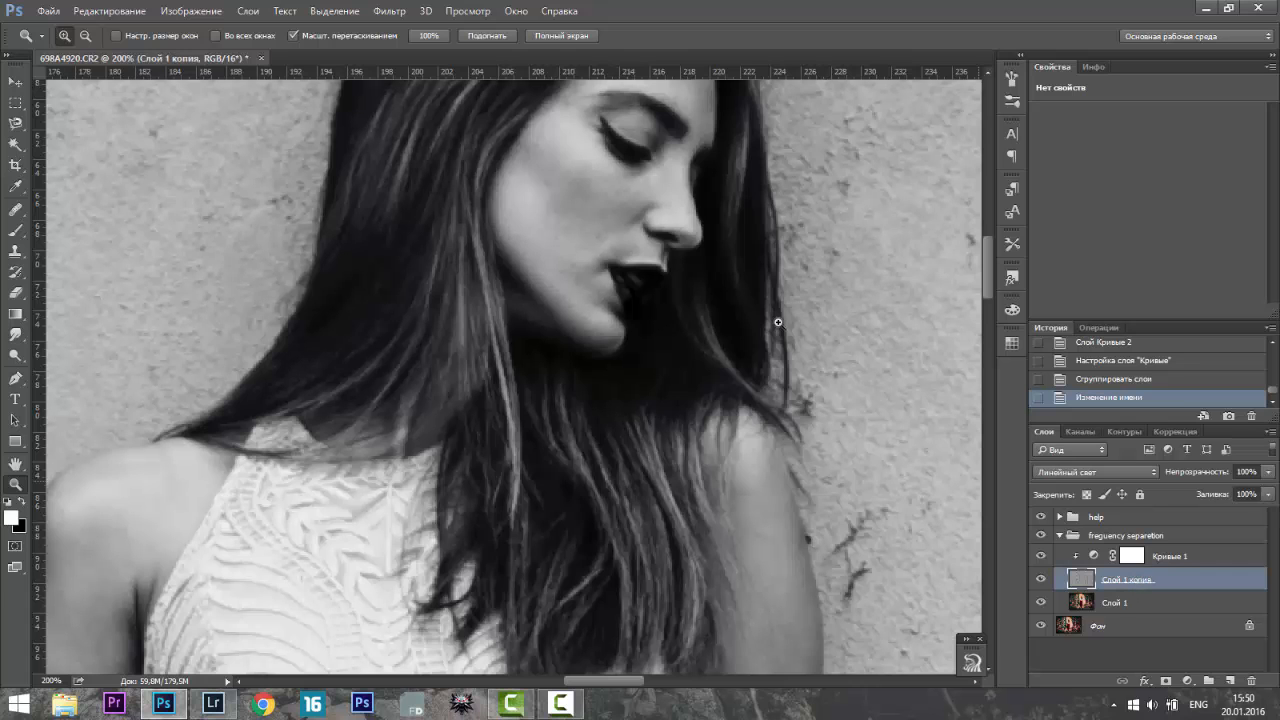
pyautogui.scroll(5, 622, 162)
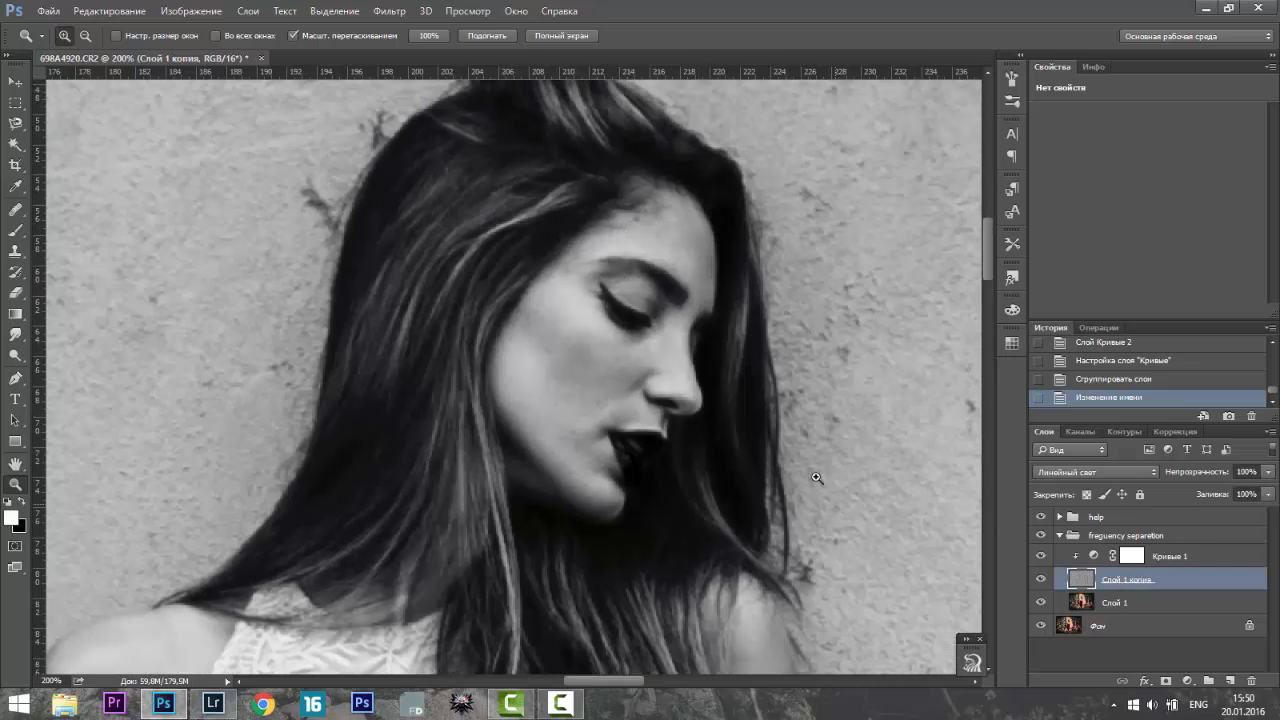
pyautogui.click(503, 237)
pyautogui.scroll(-2, 716, 378)
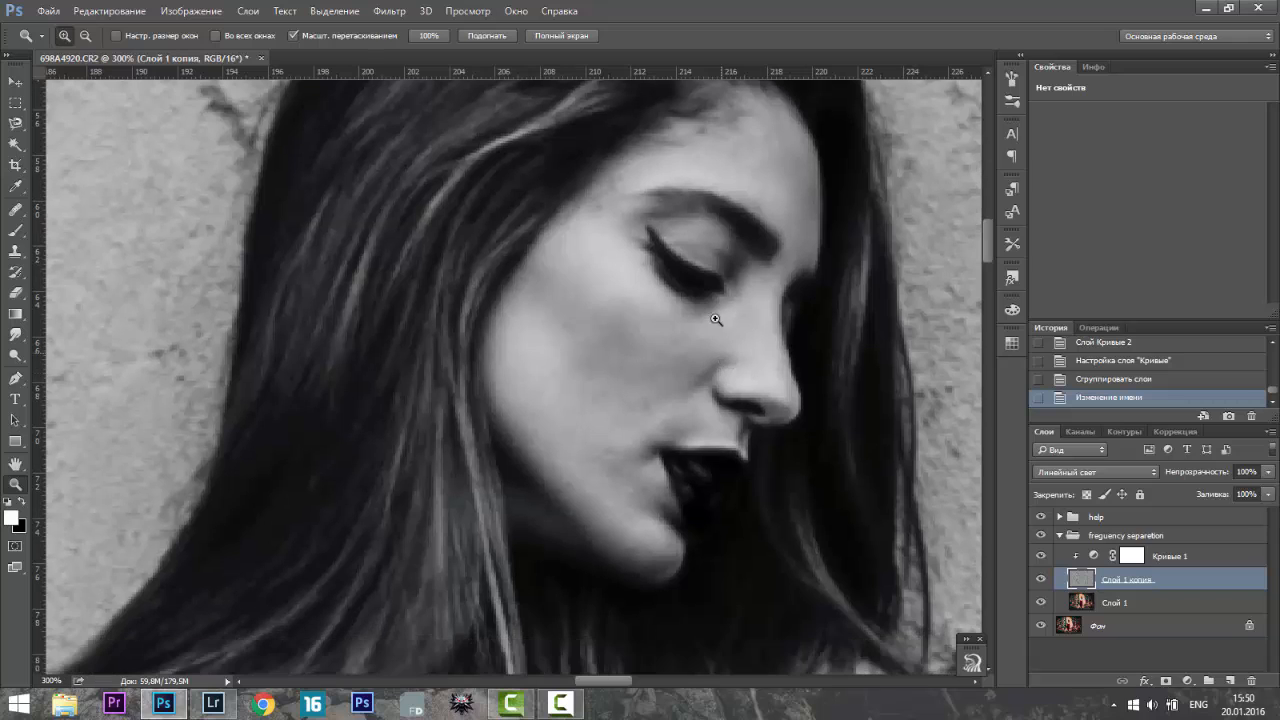
pyautogui.press('s')
pyautogui.rightClick(743, 370)
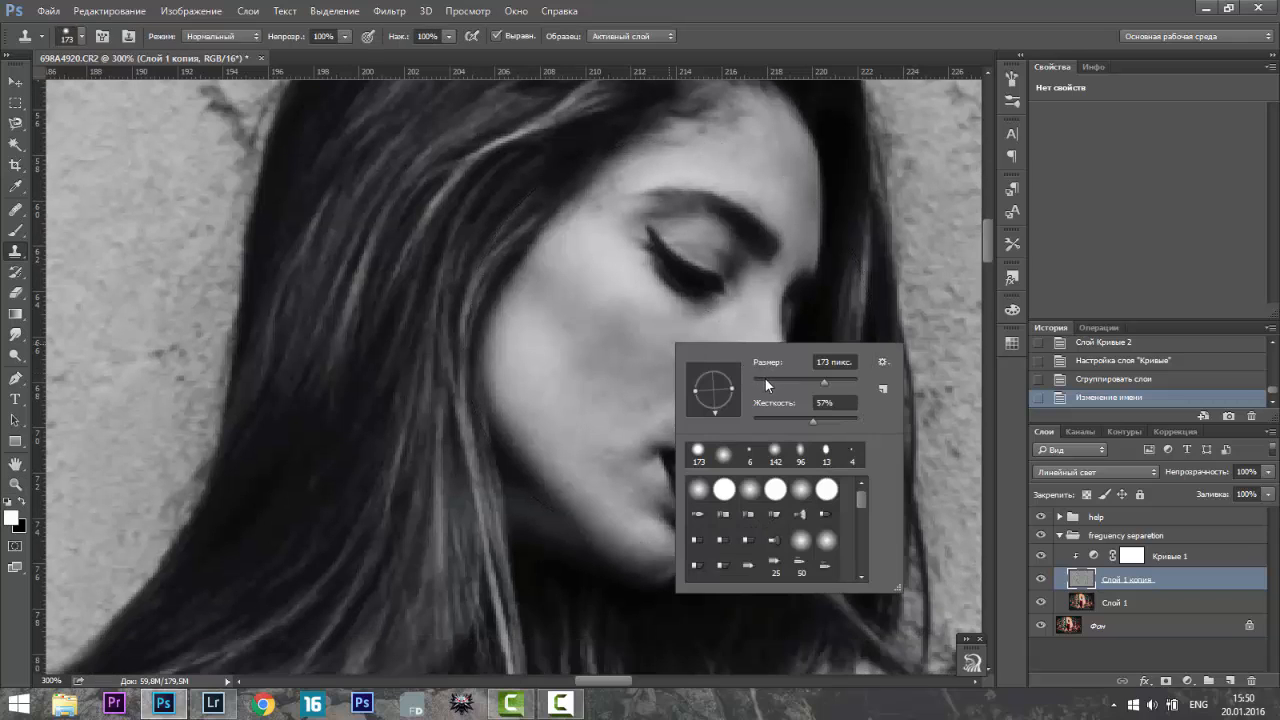
pyautogui.moveTo(765, 381); pyautogui.dragTo(759, 381)
pyautogui.moveTo(810, 417); pyautogui.dragTo(826, 419)
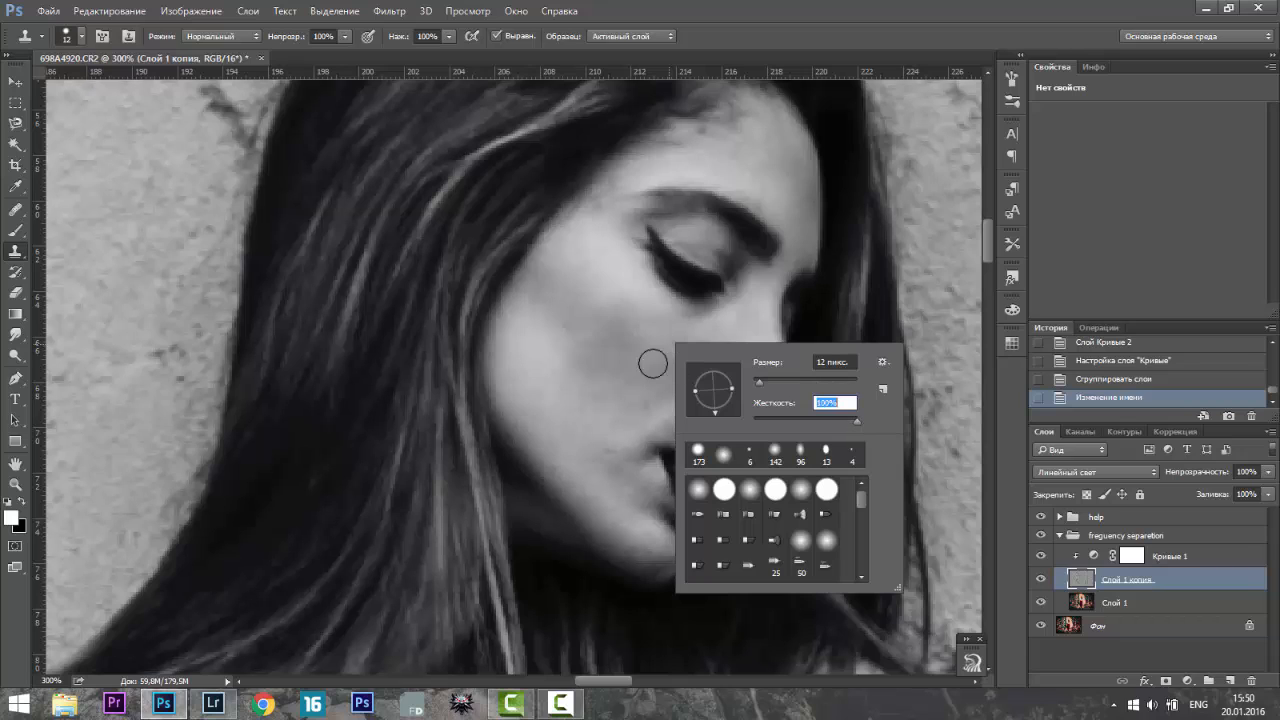
pyautogui.hotkey('shift', 'Tab')
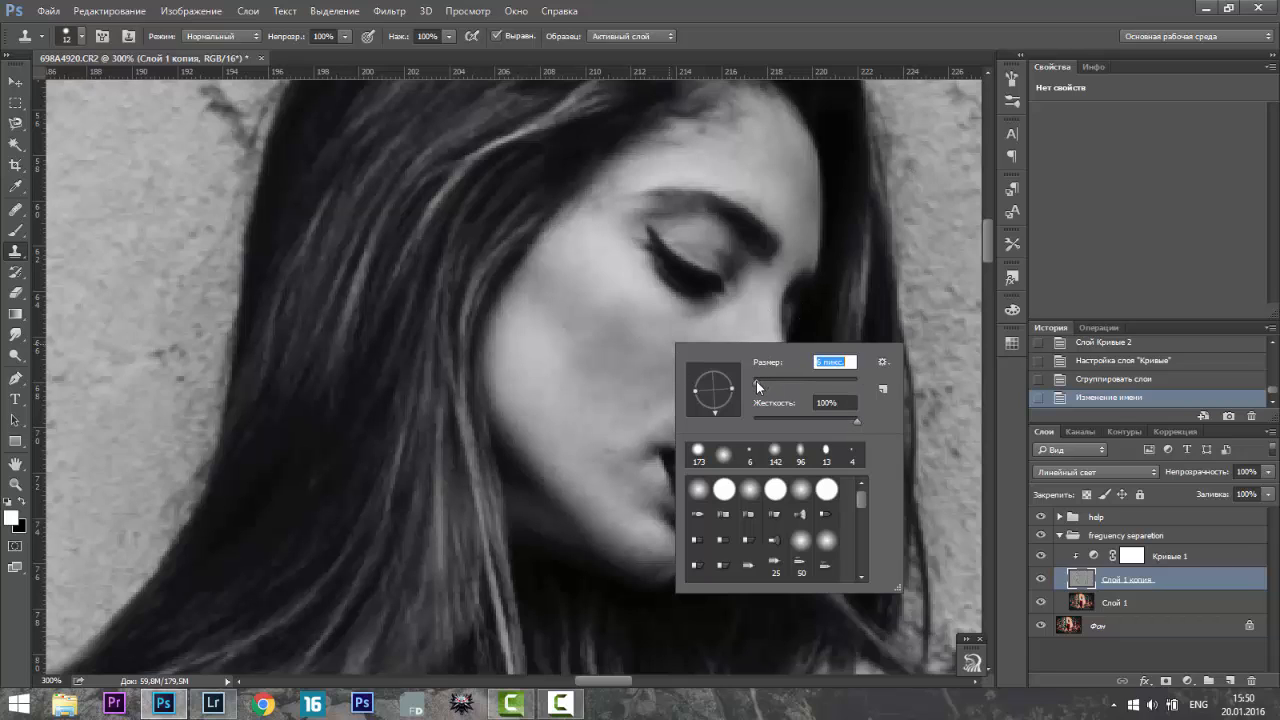
pyautogui.write('6')
pyautogui.press('Return')
# - Clone clean skin texture over the blemishes on the lower cheek and beside the corner of the mouth
pyautogui.scroll(2, 626, 209)
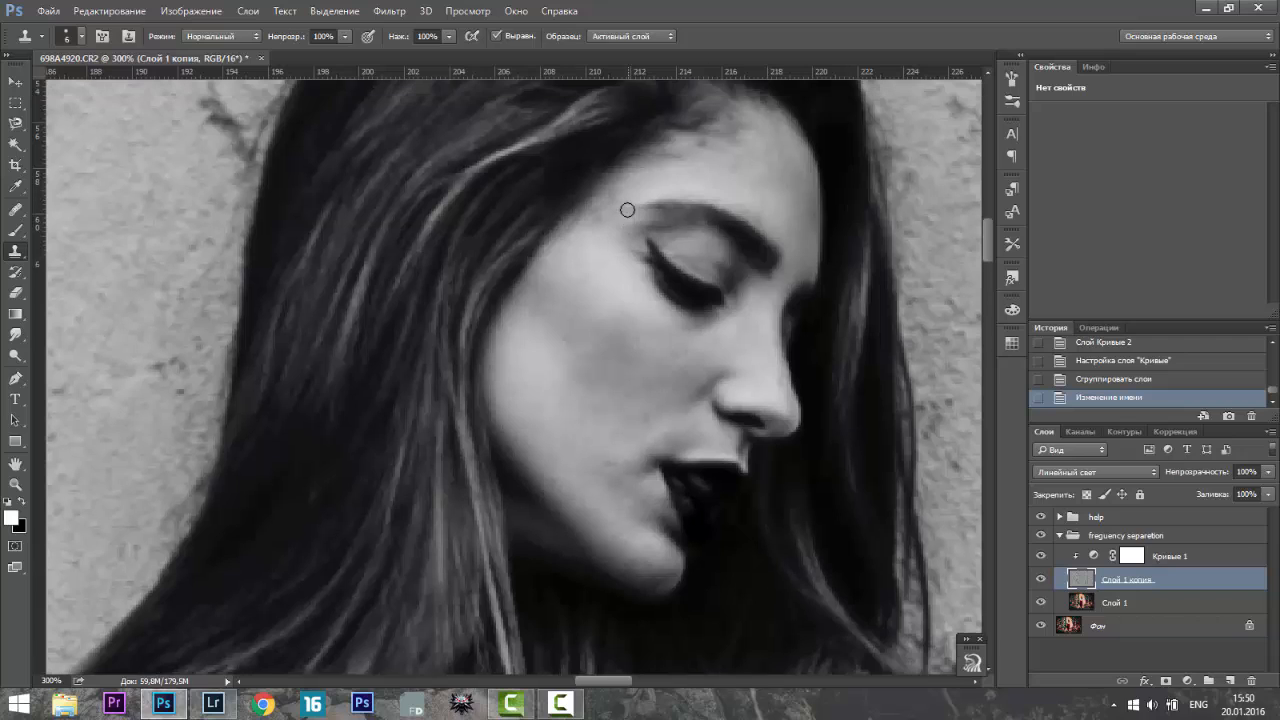
pyautogui.keyDown('alt'); pyautogui.click(638, 455); pyautogui.keyUp('alt')
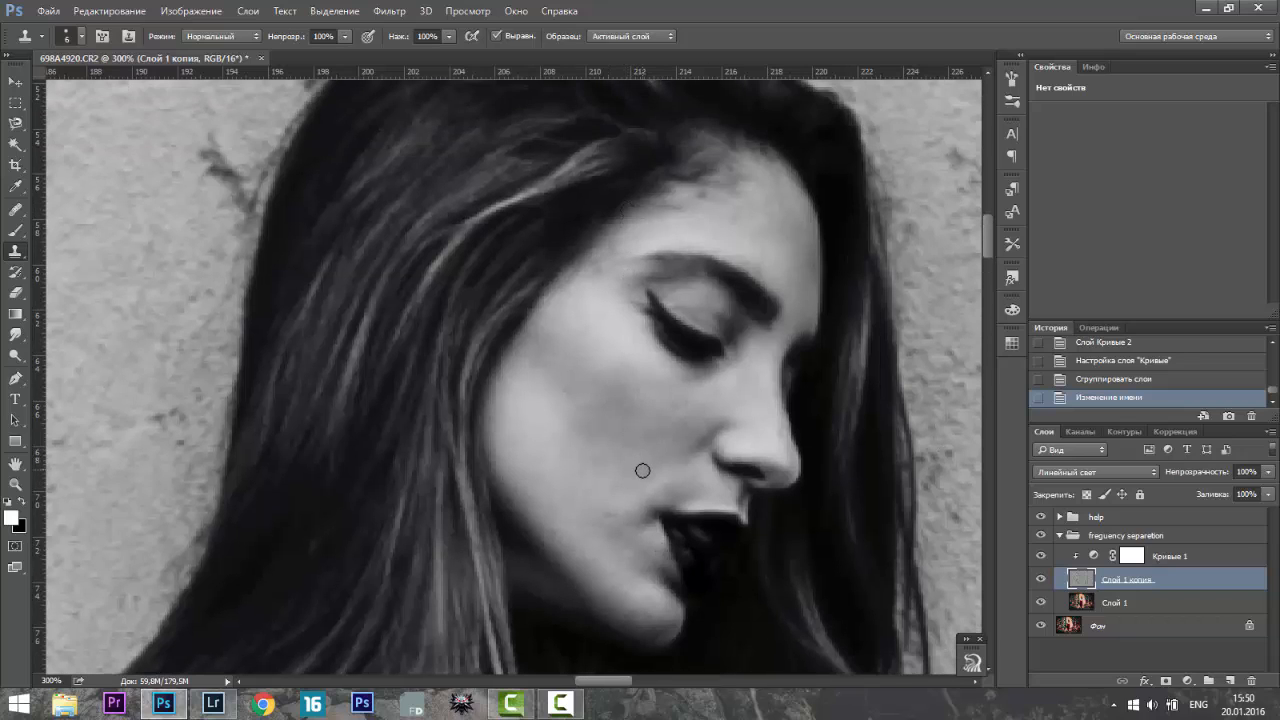
pyautogui.click(645, 468)
pyautogui.click(640, 462)
pyautogui.click(627, 468)
pyautogui.click(630, 459)
pyautogui.keyDown('alt'); pyautogui.click(664, 394); pyautogui.keyUp('alt')
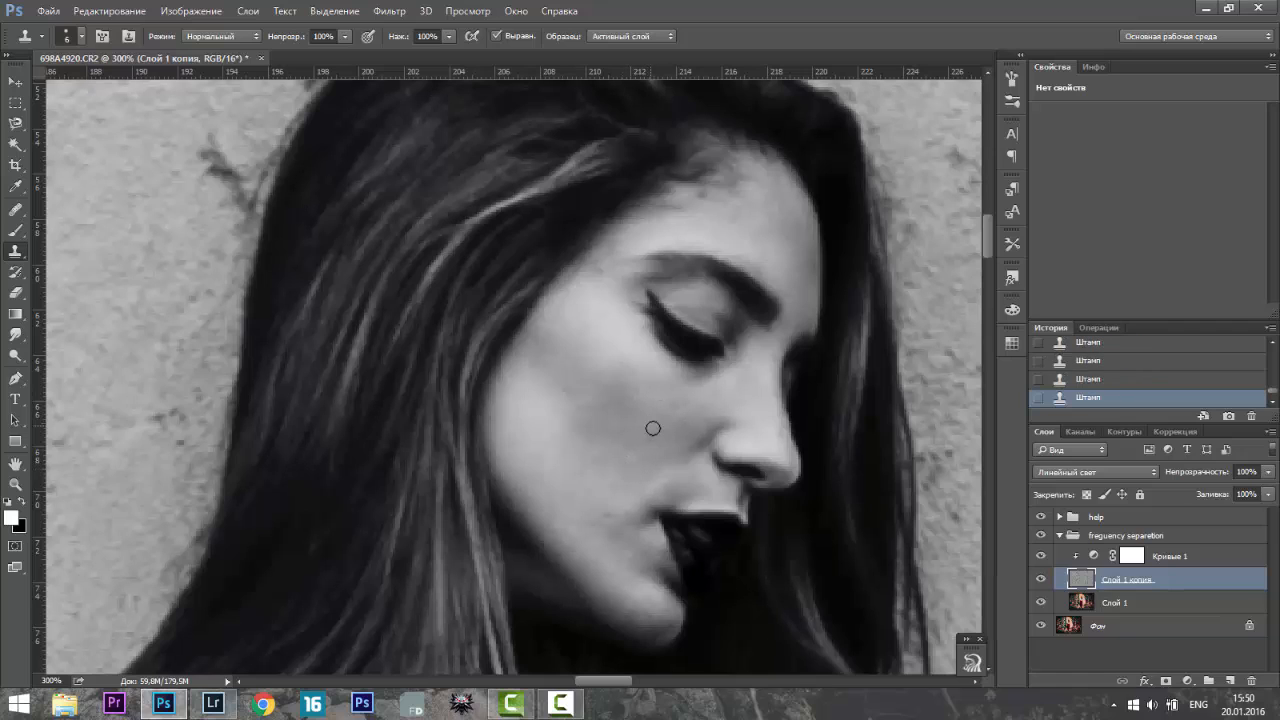
pyautogui.click(644, 440)
pyautogui.keyDown('alt'); pyautogui.click(655, 409); pyautogui.keyUp('alt')
pyautogui.keyDown('alt'); pyautogui.click(590, 487); pyautogui.keyUp('alt')
pyautogui.click(608, 513)
# - Compare the face in colour at 500% with the freguency separetion group hidden and shown, keeping both groups visible at the end
pyautogui.press('z')
pyautogui.moveTo(607, 464); pyautogui.dragTo(876, 512)
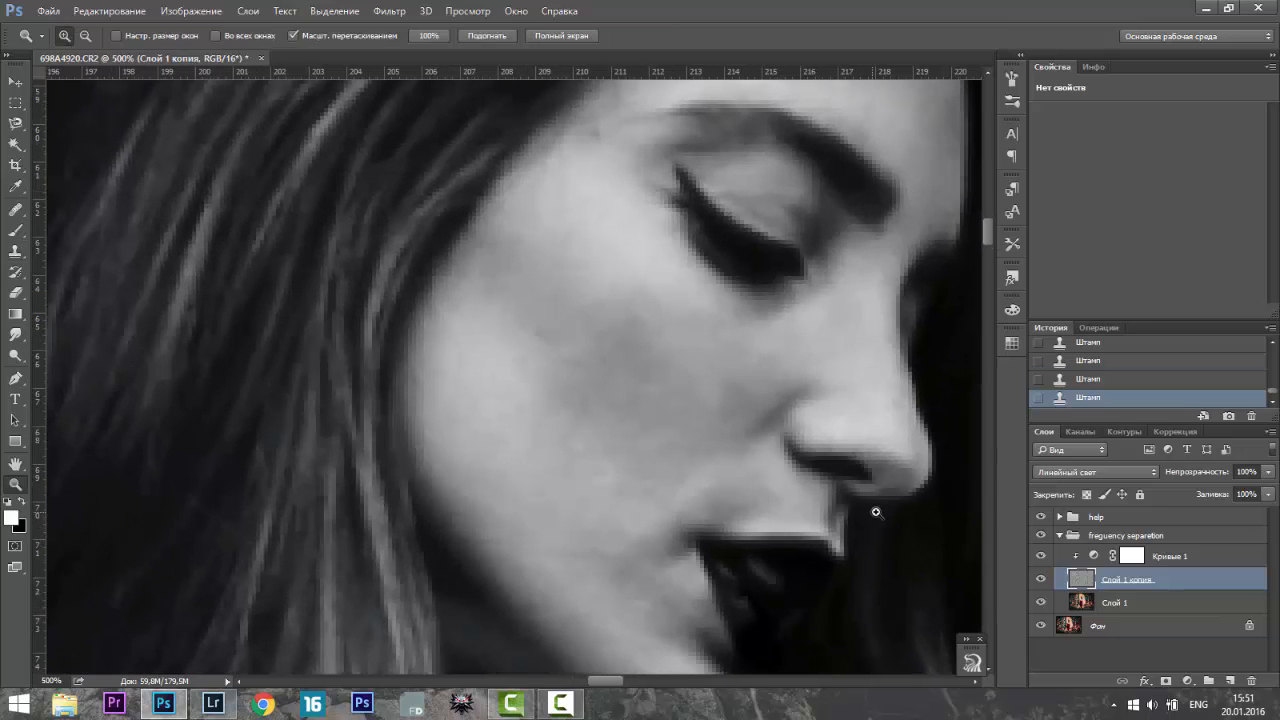
pyautogui.click(1041, 517)
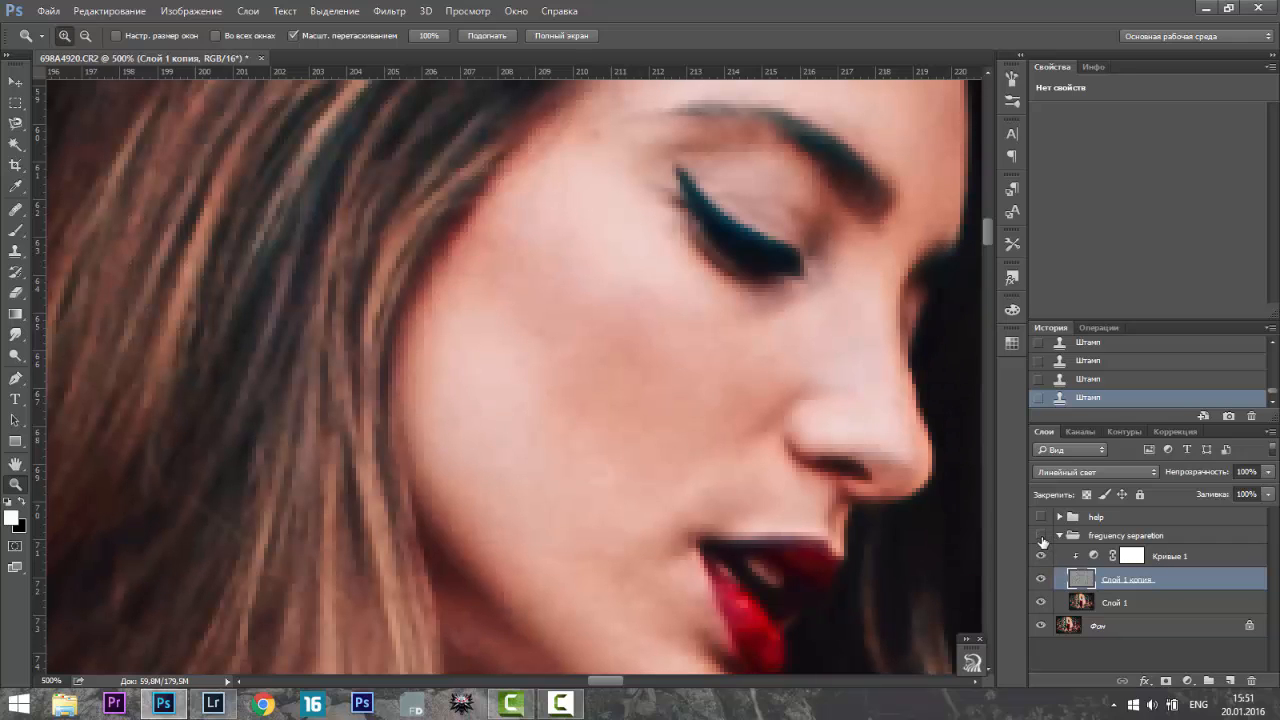
pyautogui.click(1042, 538)
pyautogui.click(1042, 538)
pyautogui.click(1042, 538)
pyautogui.click(1042, 538)
pyautogui.click(1040, 518)
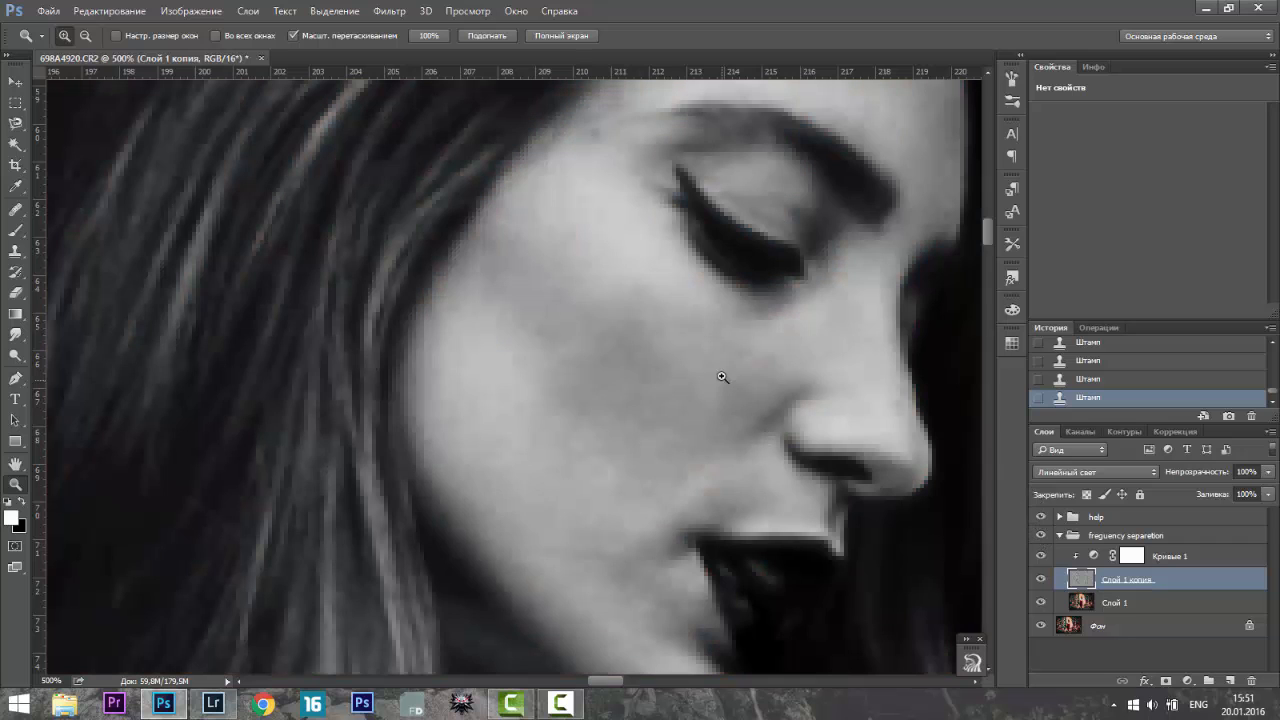
# - Continue retouching the cheek texture on Слой 1 копия with the Clone Stamp, and undo the last two stamps
pyautogui.press('s')
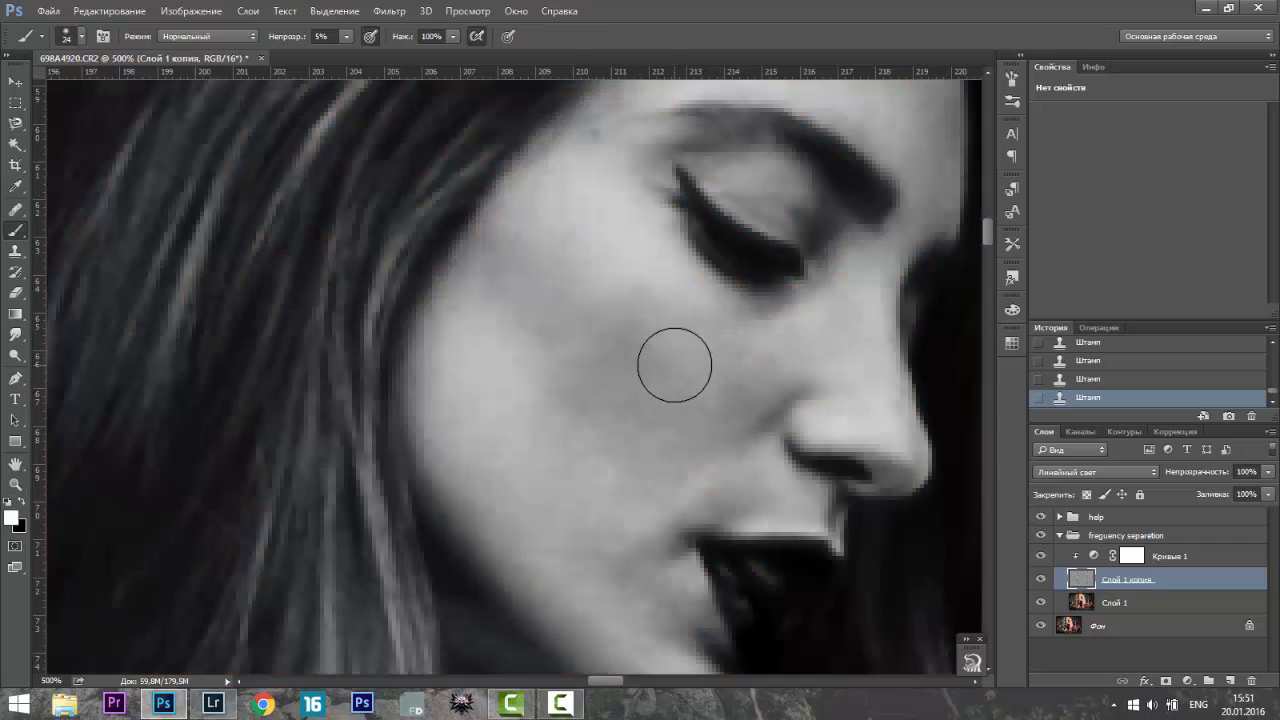
pyautogui.keyDown('alt'); pyautogui.click(513, 301); pyautogui.keyUp('alt')
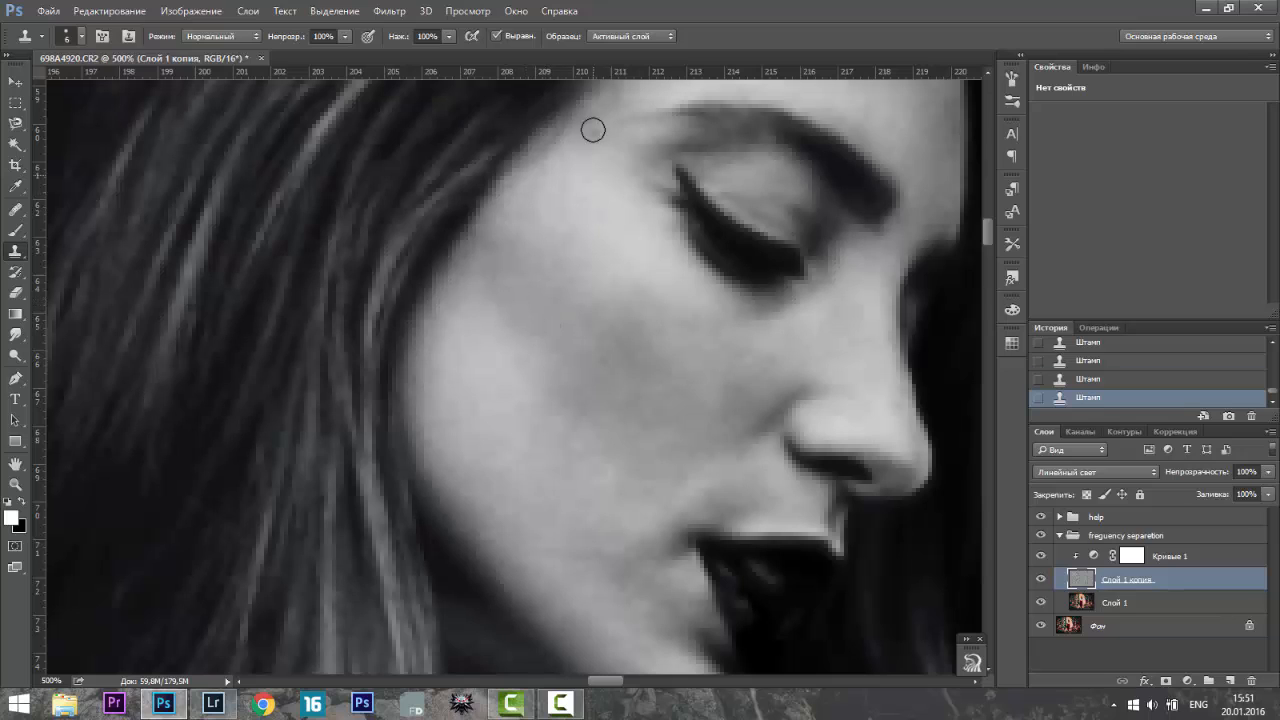
pyautogui.scroll(-1, 657, 355)
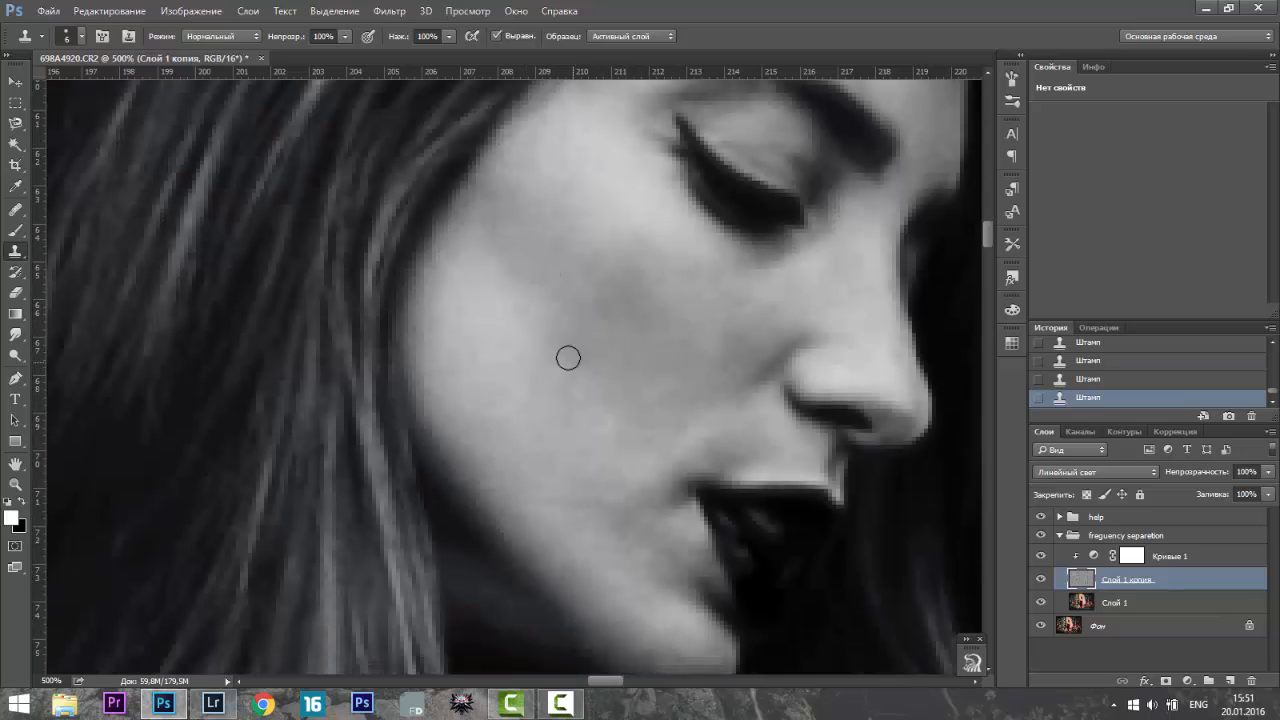
pyautogui.hotkey('ctrl', 'alt', 'z')
pyautogui.hotkey('ctrl', 'alt', 'z')
# - Sample clean skin beside the nose and clone it over the adjacent blemish on the cheek
pyautogui.scroll(-1, 754, 433)
pyautogui.keyDown('alt'); pyautogui.click(790, 266); pyautogui.keyUp('alt')
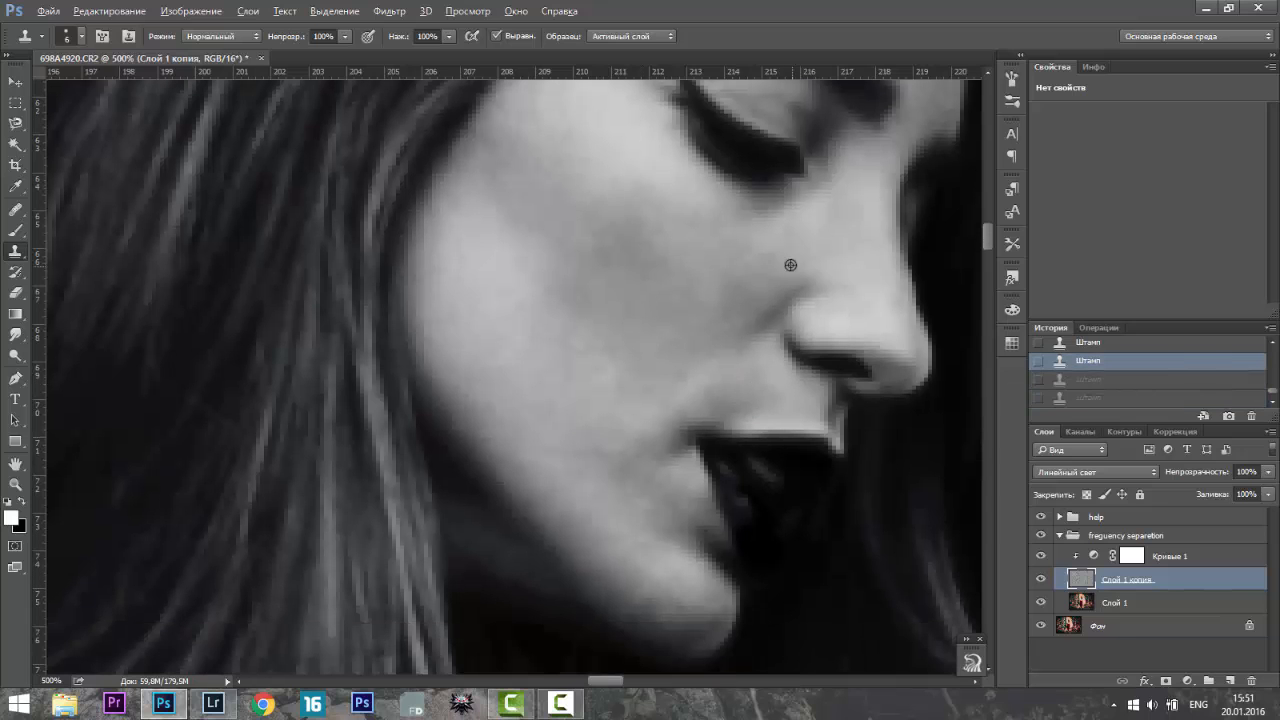
pyautogui.click(757, 277)
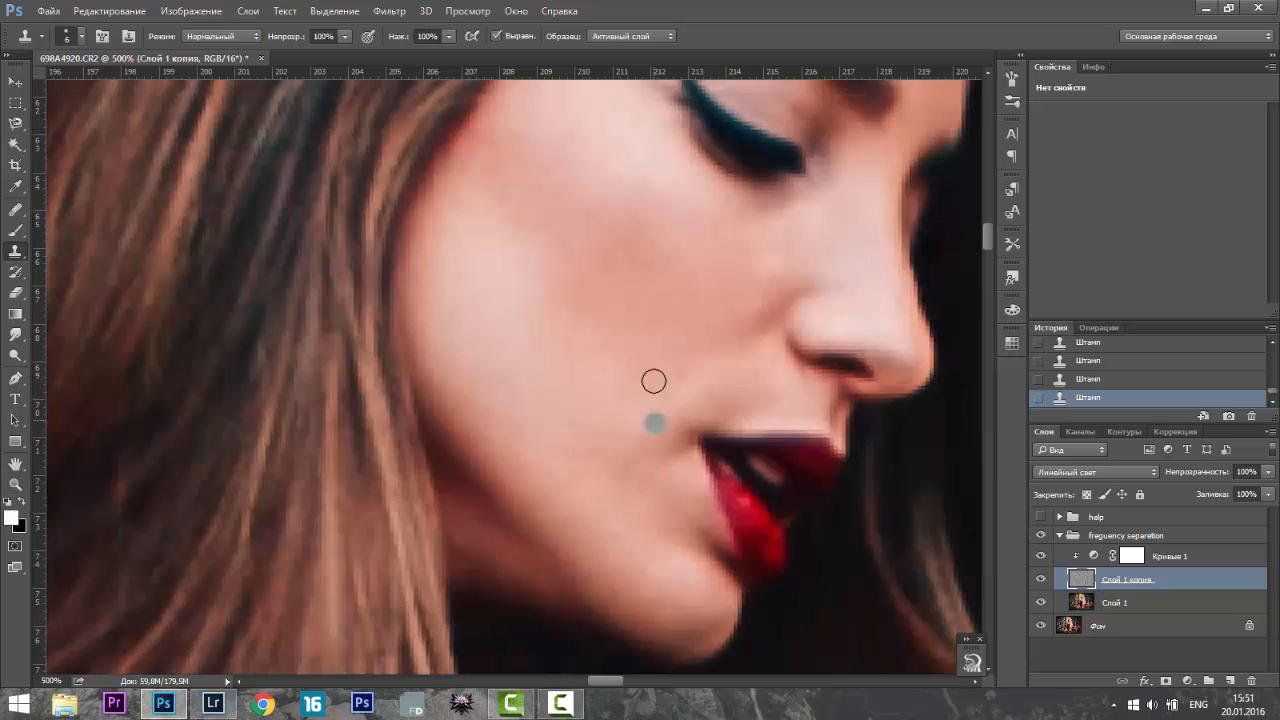
# - Examine the face in colour from forehead to chin for remaining blemishes, and check the chin area in black and white
pyautogui.scroll(2, 594, 269)
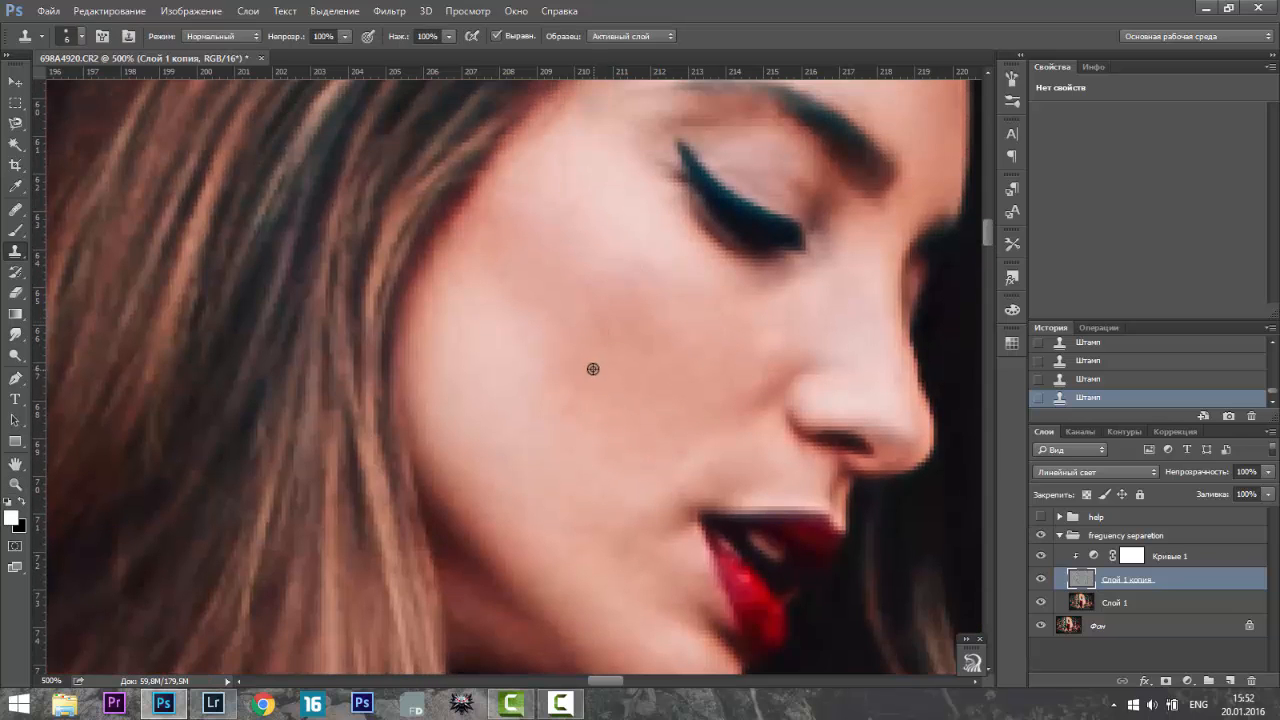
pyautogui.scroll(3, 780, 206)
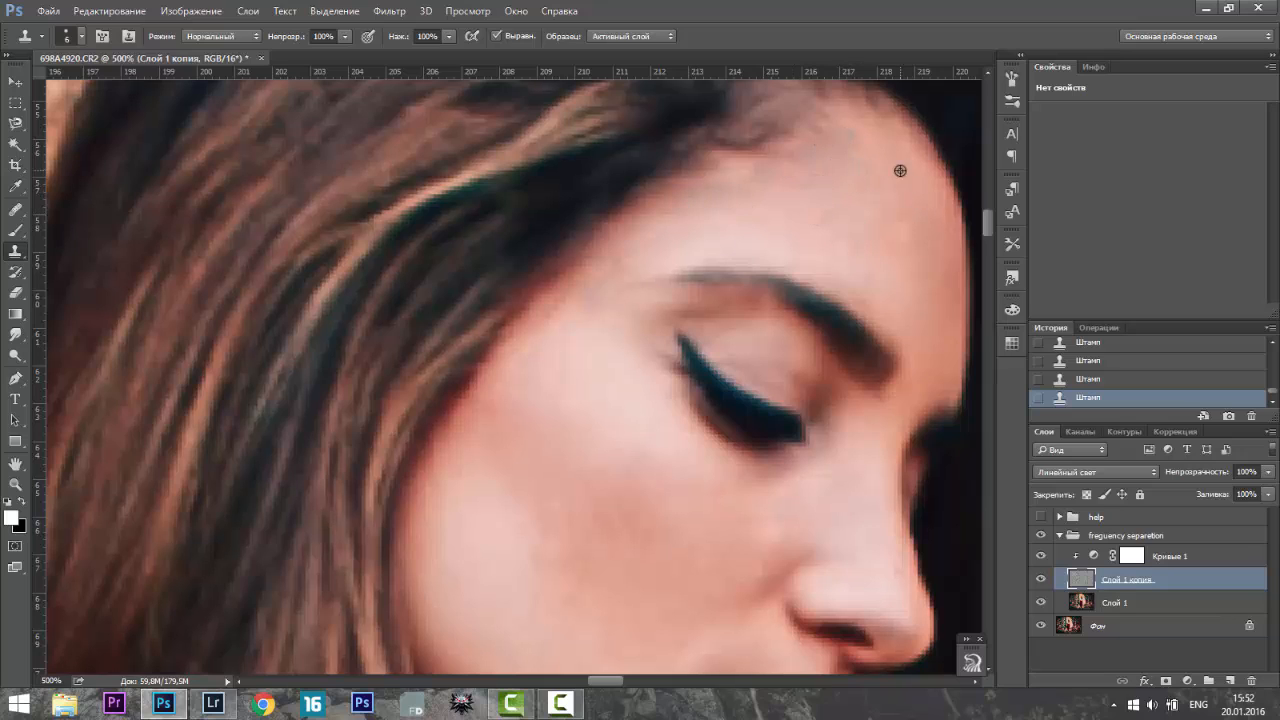
pyautogui.scroll(-1, 915, 240)
pyautogui.rightClick(922, 255)
pyautogui.press('Escape')
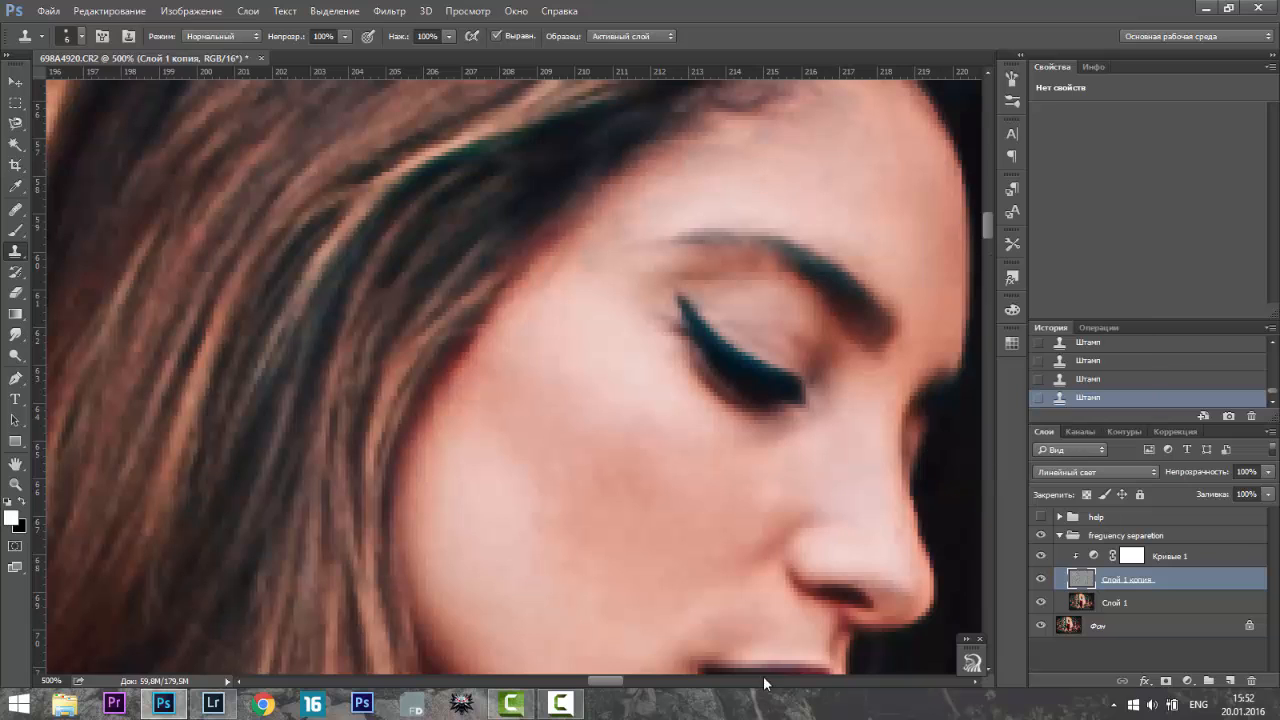
pyautogui.scroll(-3, 559, 307)
pyautogui.scroll(-2, 570, 290)
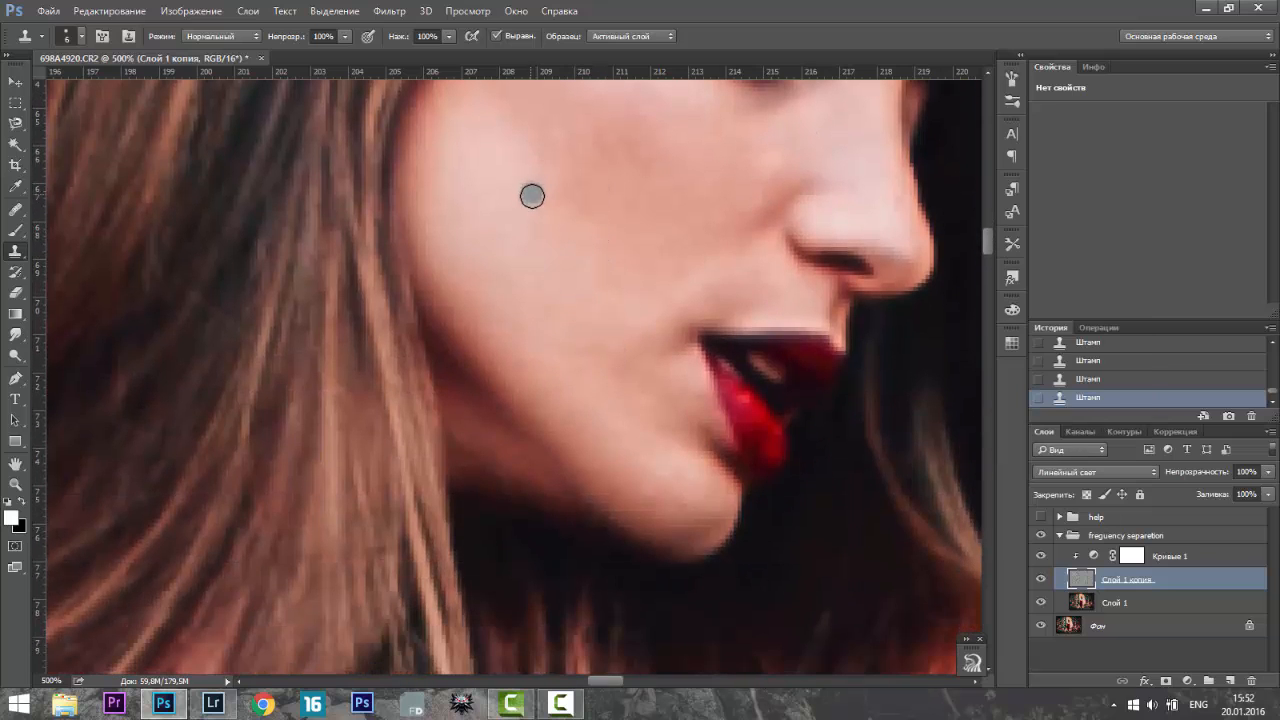
pyautogui.scroll(-5, 550, 260)
pyautogui.click(1041, 517)
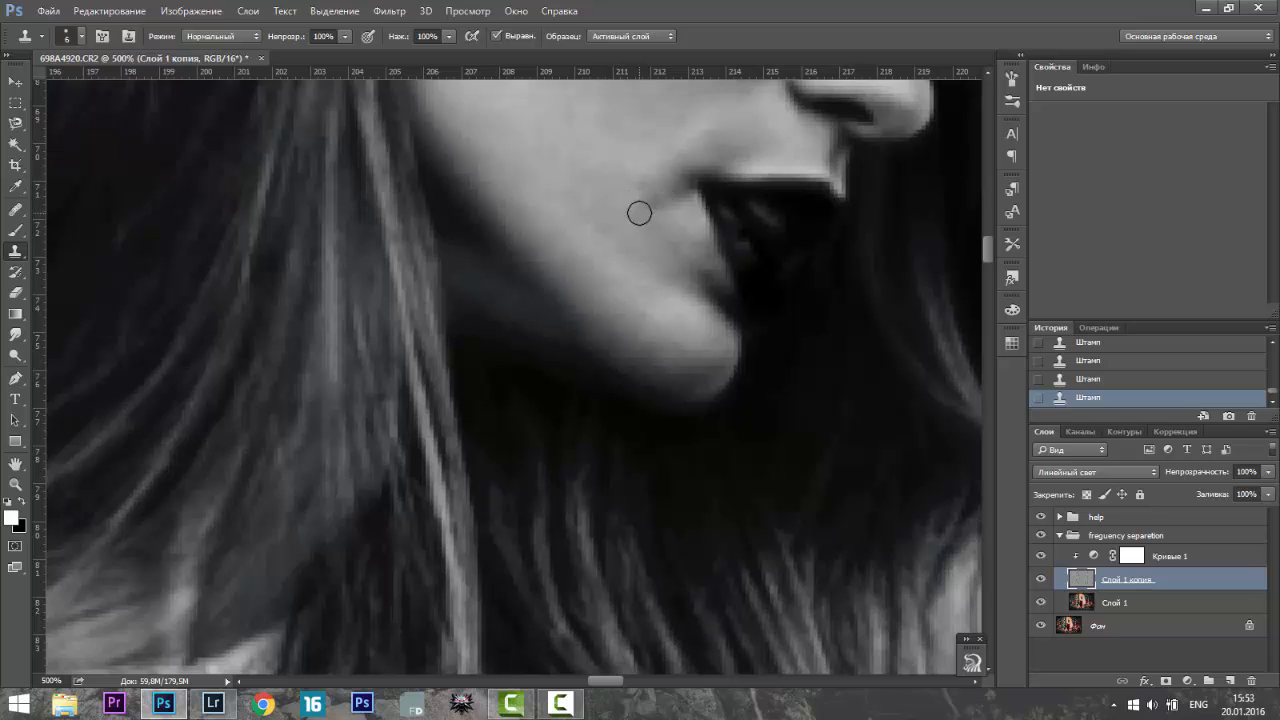
pyautogui.click(1041, 517)
# - Heal the blemishes beside the corner of the mouth and on the lower cheek with the Healing Brush, using nearby sampled skin
pyautogui.press('j')
pyautogui.rightClick(650, 236)
pyautogui.click(668, 272)
pyautogui.keyDown('alt'); pyautogui.click(643, 175); pyautogui.keyUp('alt')
pyautogui.click(635, 190)
pyautogui.click(640, 192)
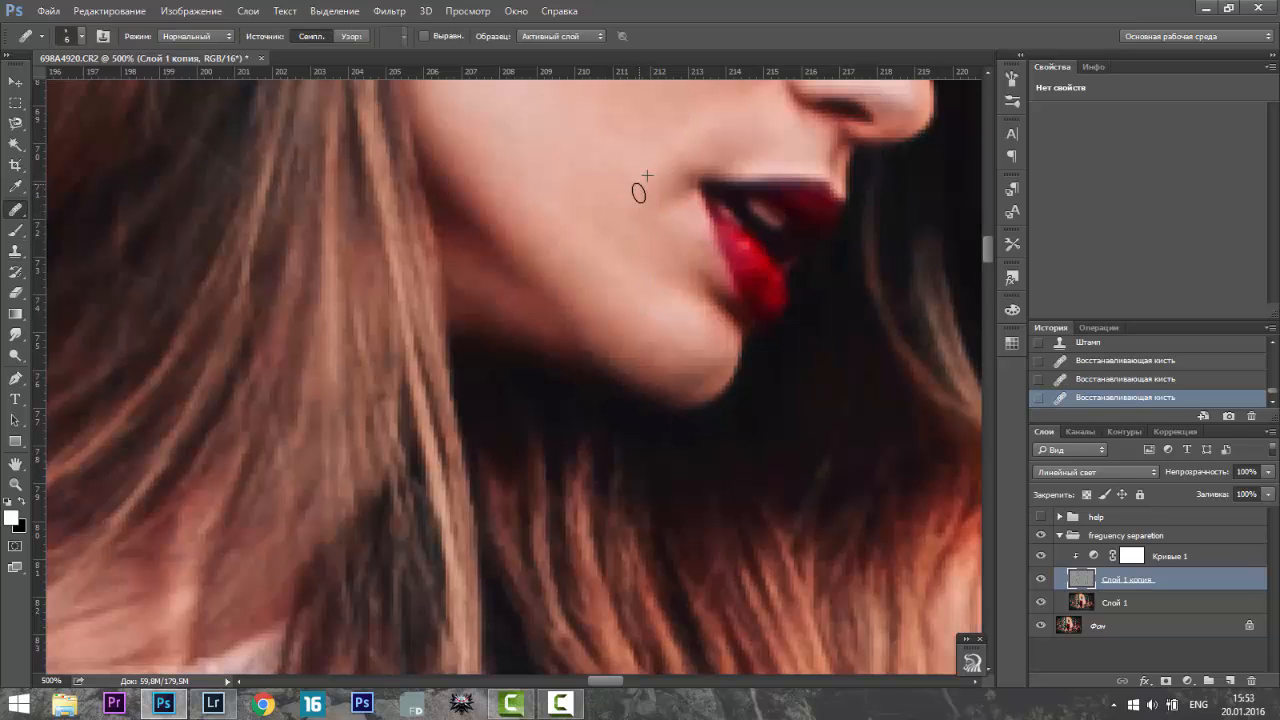
pyautogui.click(632, 281)
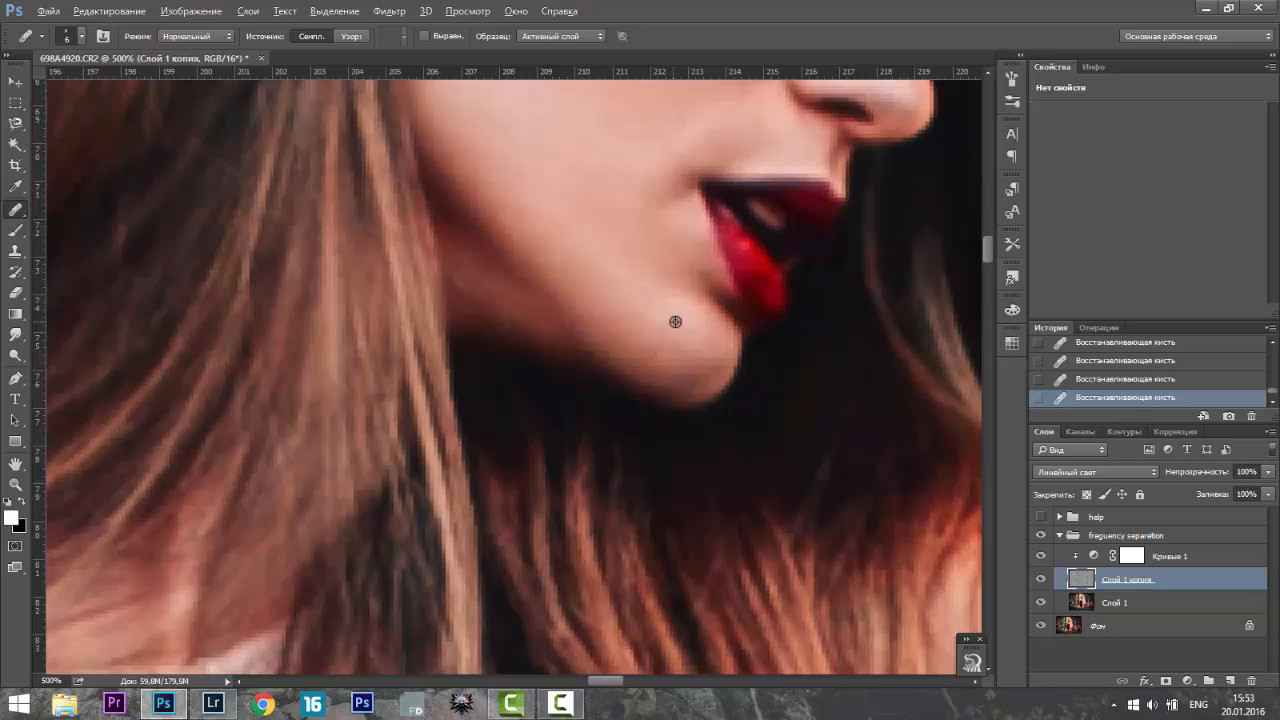
pyautogui.scroll(5, 687, 348)
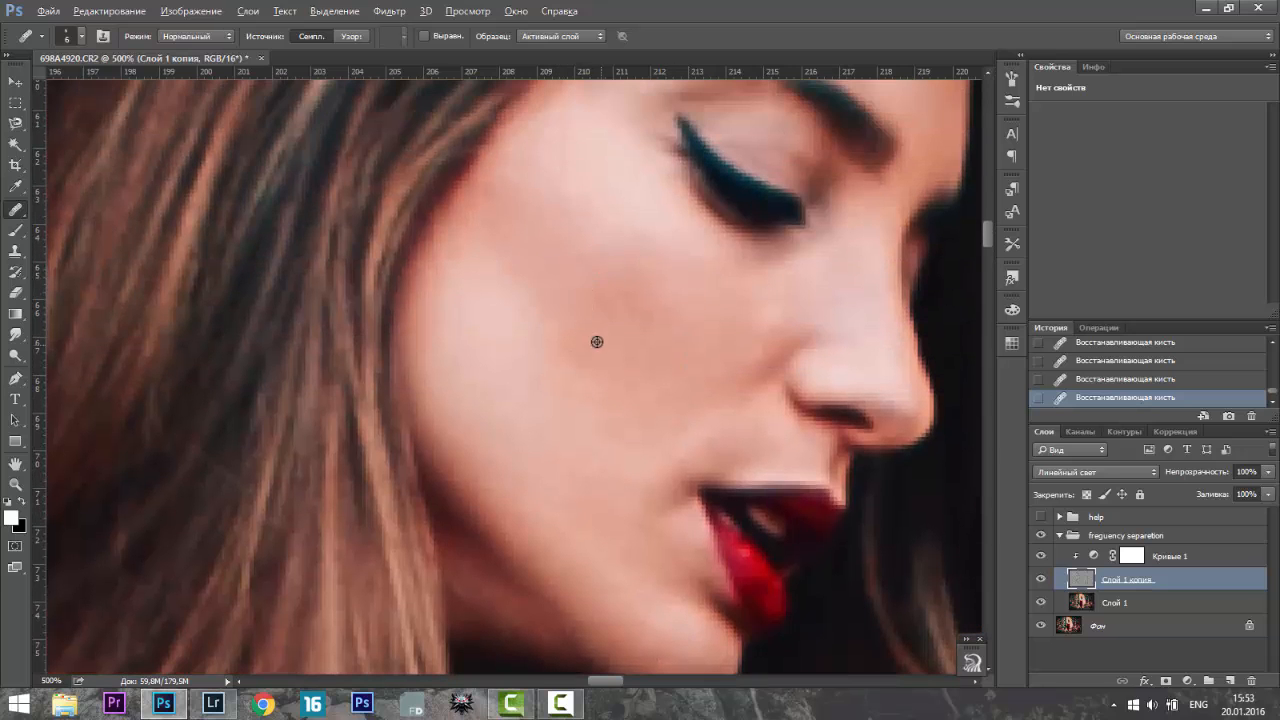
pyautogui.scroll(2, 760, 420)
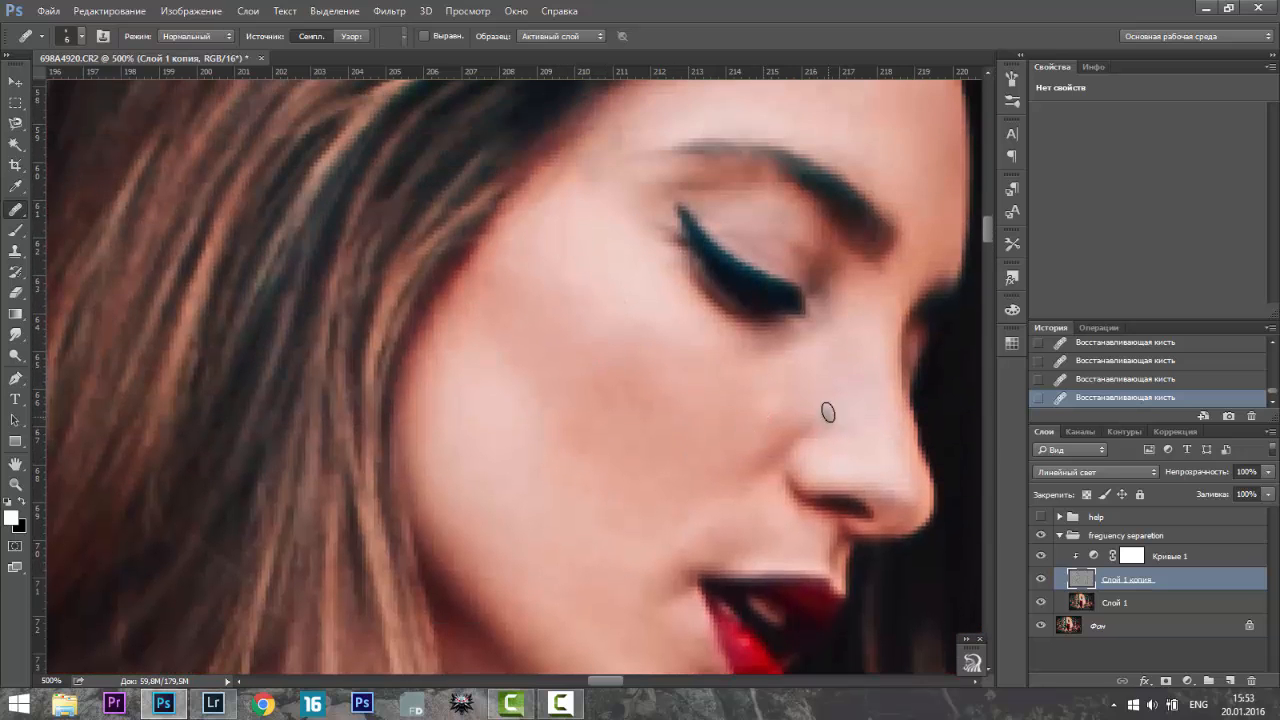
# - Examine the forehead, the hair-side shoulder and the arms in colour for remaining blemishes
pyautogui.scroll(2, 830, 410)
pyautogui.scroll(2, 832, 258)
pyautogui.scroll(-1, 814, 236)
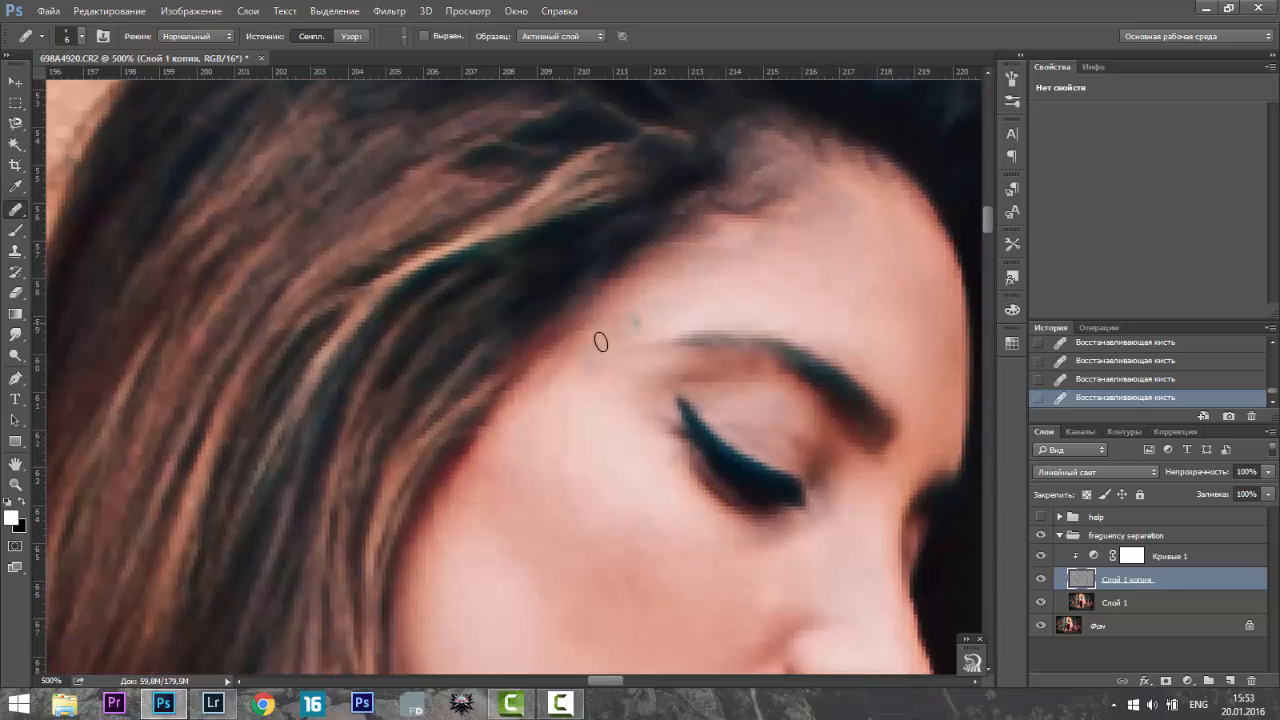
pyautogui.press('z')
pyautogui.keyDown('alt'); pyautogui.click(500, 530); pyautogui.keyUp('alt')
pyautogui.keyDown('alt'); pyautogui.click(500, 530); pyautogui.keyUp('alt')
pyautogui.scroll(-5, 626, 231)
pyautogui.click(626, 231)
pyautogui.keyDown('alt'); pyautogui.click(354, 297); pyautogui.keyUp('alt')
pyautogui.keyDown('alt'); pyautogui.click(354, 297); pyautogui.keyUp('alt')
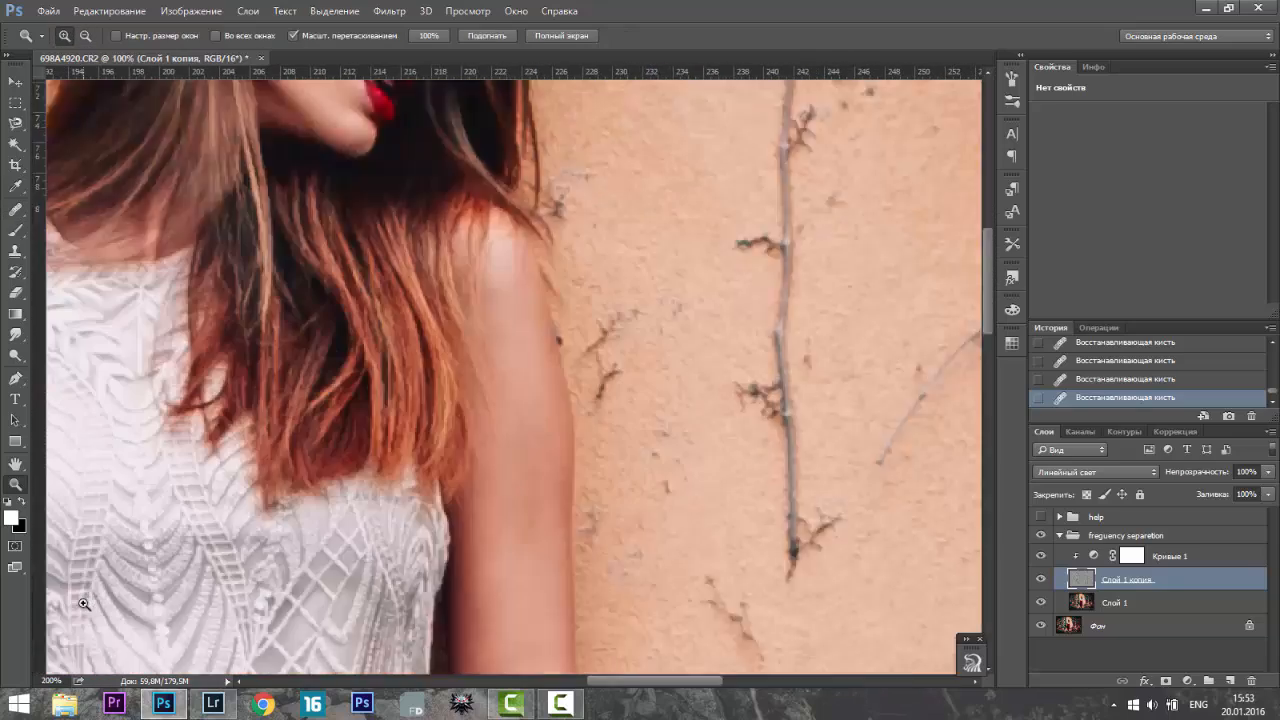
# - Heal the small dark marks on the skin beside the armpit crease with the Healing Brush on Слой 1 копия
pyautogui.hotkey('ctrl', '+')
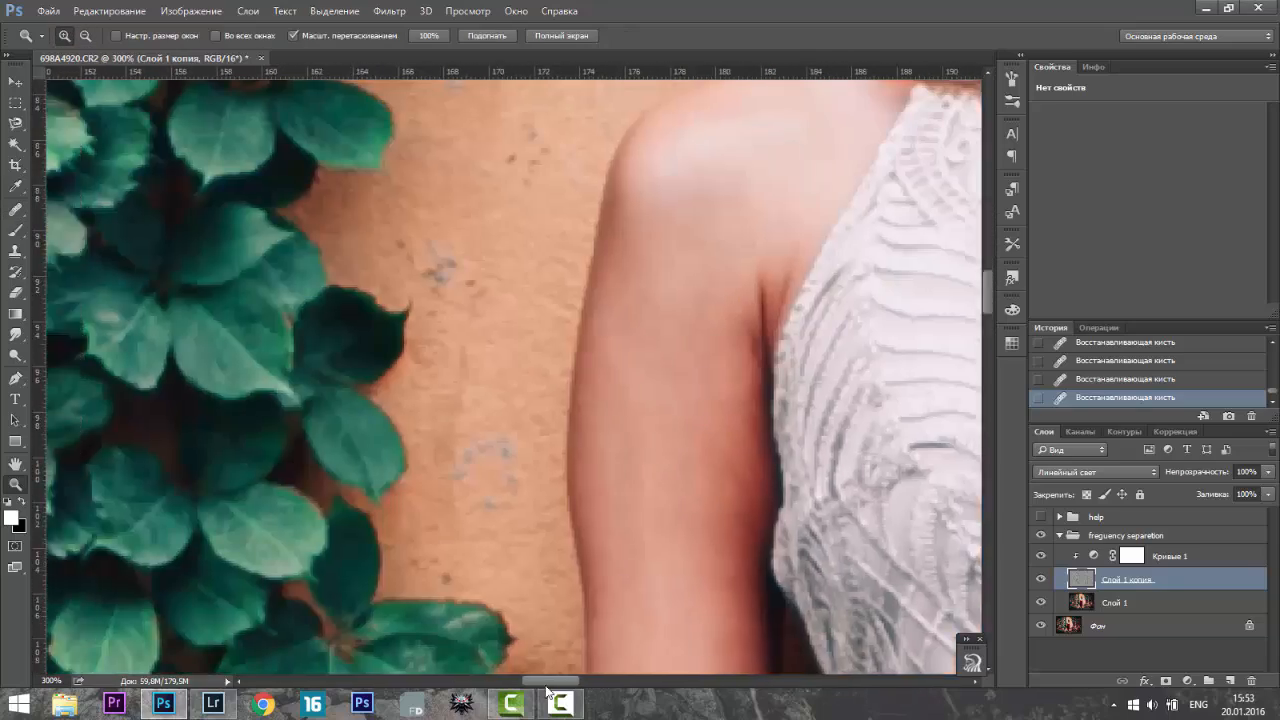
pyautogui.hscroll(5, 500, 309)
pyautogui.hotkey('ctrl', '+')
pyautogui.hotkey('ctrl', '+')
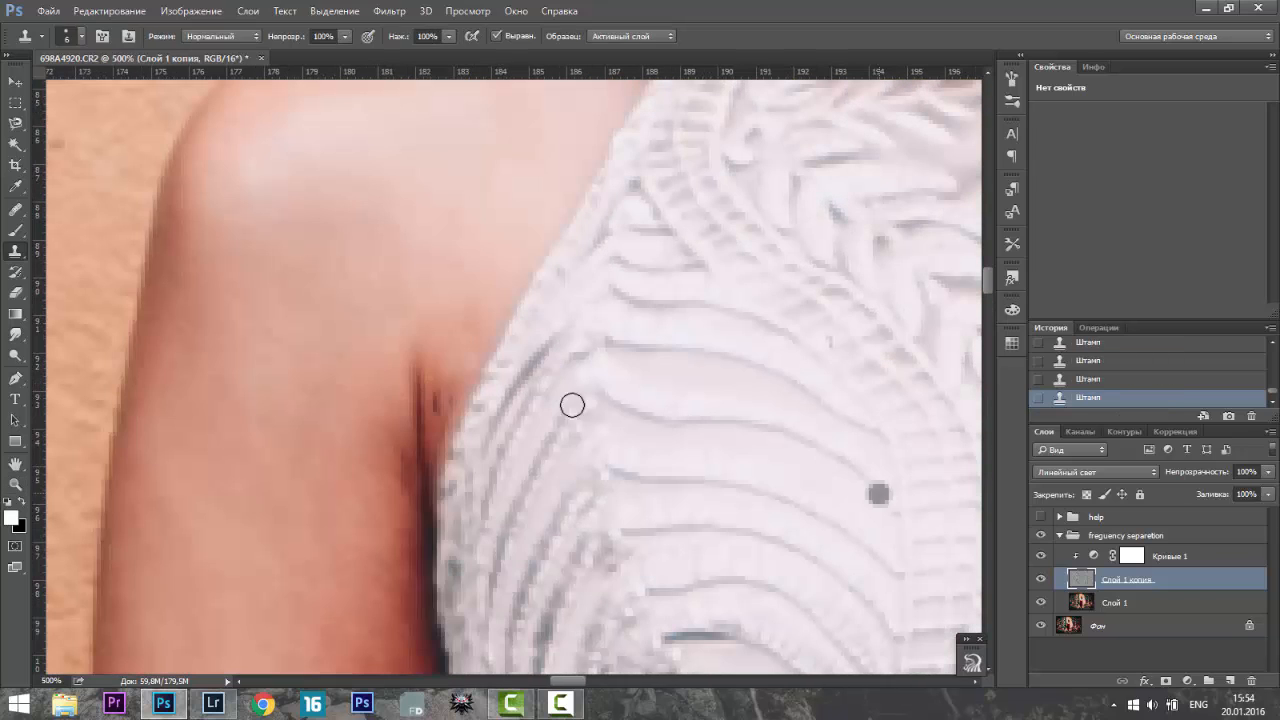
pyautogui.press('j')
pyautogui.click(437, 415)
pyautogui.click(437, 415)
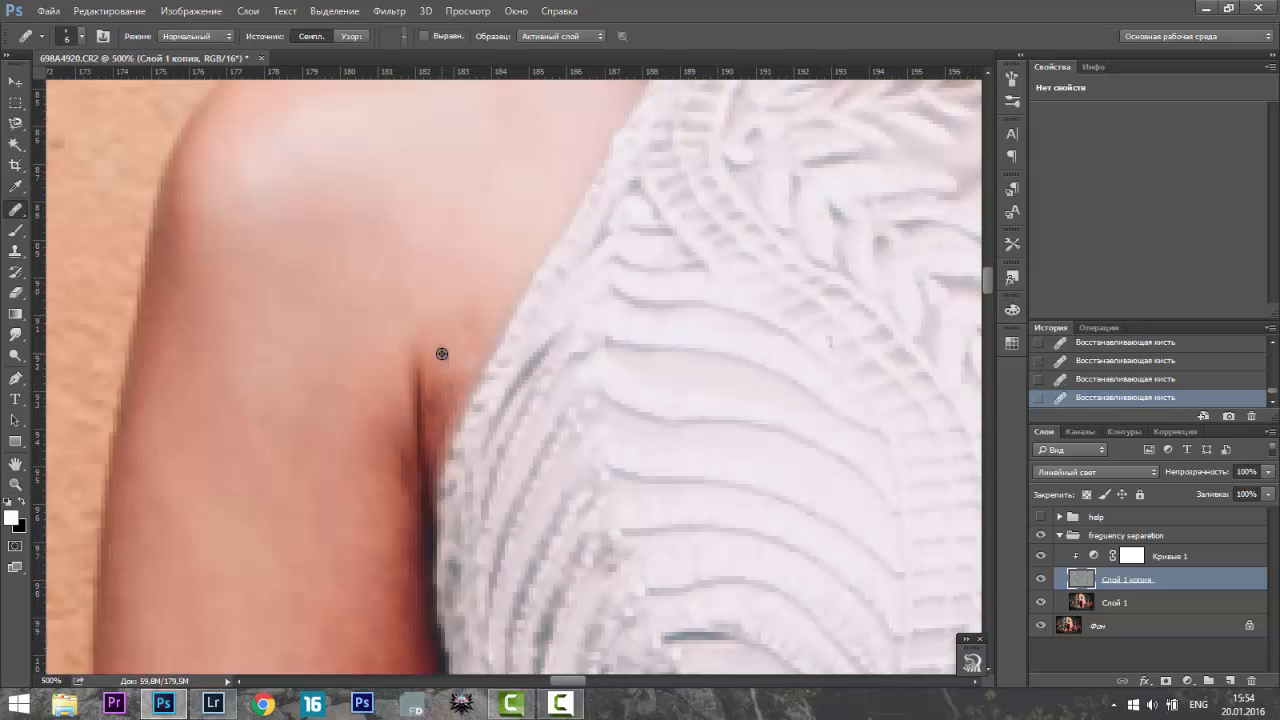
# - Examine the arms and the bare midriff for remaining skin blemishes
pyautogui.scroll(-3, 431, 412)
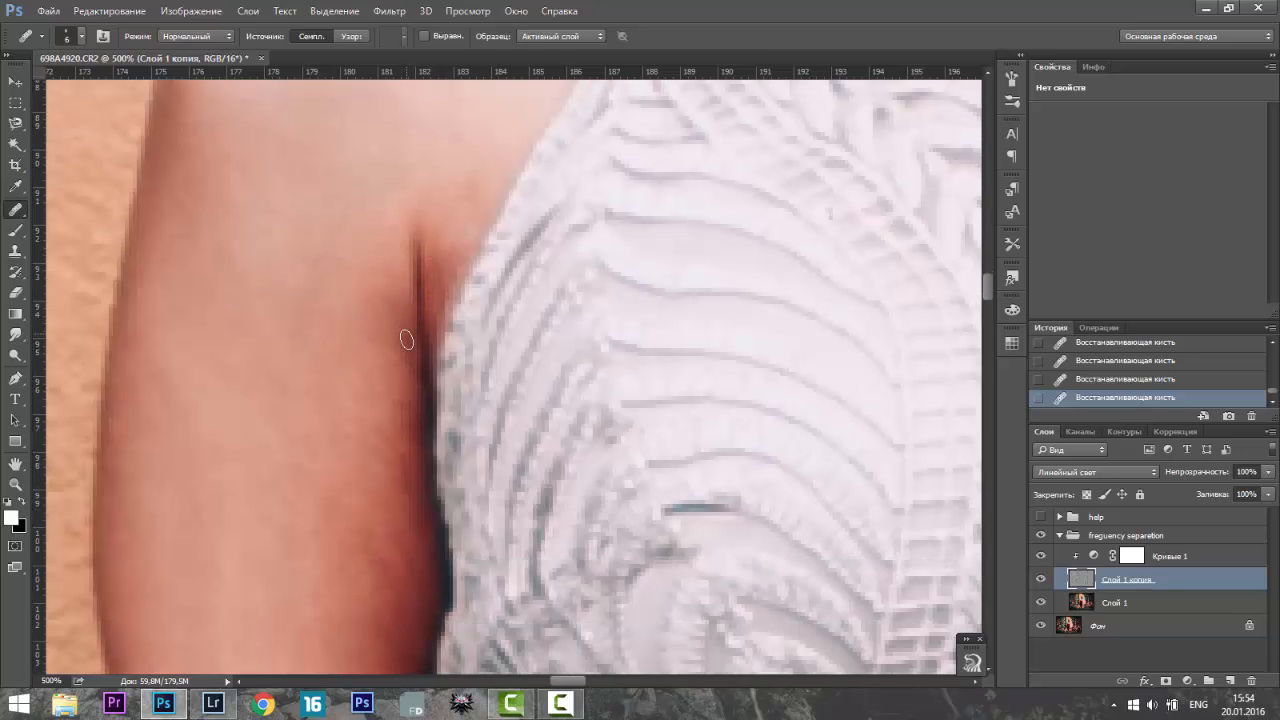
pyautogui.press('z')
pyautogui.scroll(-10, 300, 371)
pyautogui.click(285, 368)
pyautogui.click(285, 368)
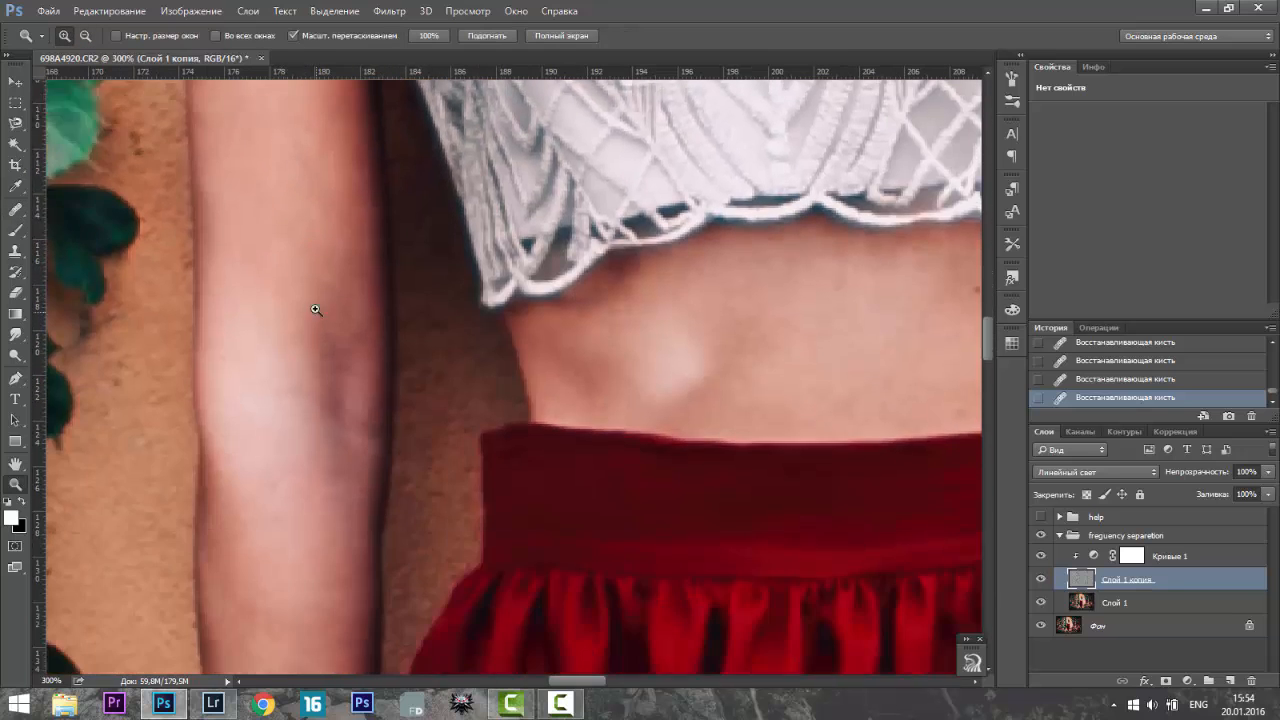
pyautogui.scroll(-6, 315, 335)
pyautogui.hscroll(10, 363, 206)
pyautogui.scroll(5, 363, 206)
pyautogui.hscroll(-4, 420, 260)
pyautogui.scroll(2, 520, 346)
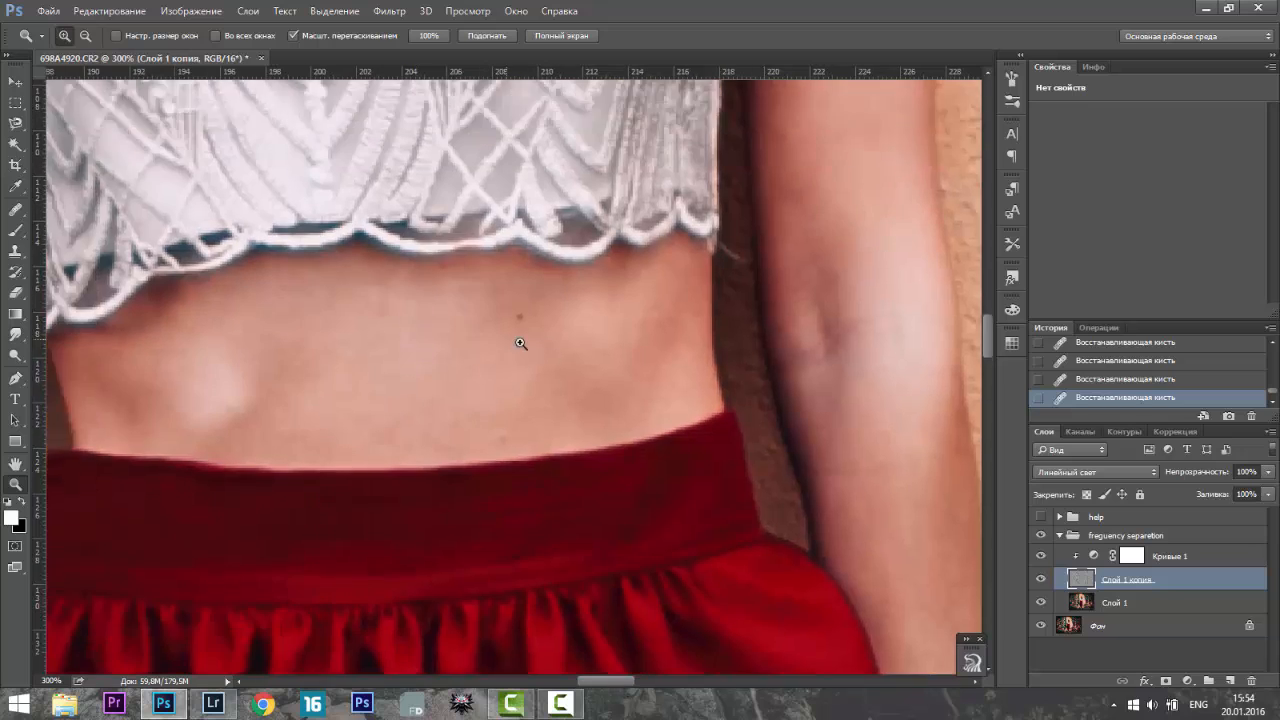
# - Clone clean skin over the small mole on the midriff with the Clone Stamp on Слой 1 копия
pyautogui.click(520, 346)
pyautogui.press('s')
pyautogui.click(515, 312)
pyautogui.click(515, 312)
# - Try to clone over the spot on the midriff just above the skirt waistband, and undo the stamps
pyautogui.click(496, 474)
pyautogui.click(496, 474)
pyautogui.hotkey('ctrl', 'alt', 'z')
pyautogui.hotkey('ctrl', 'alt', 'z')
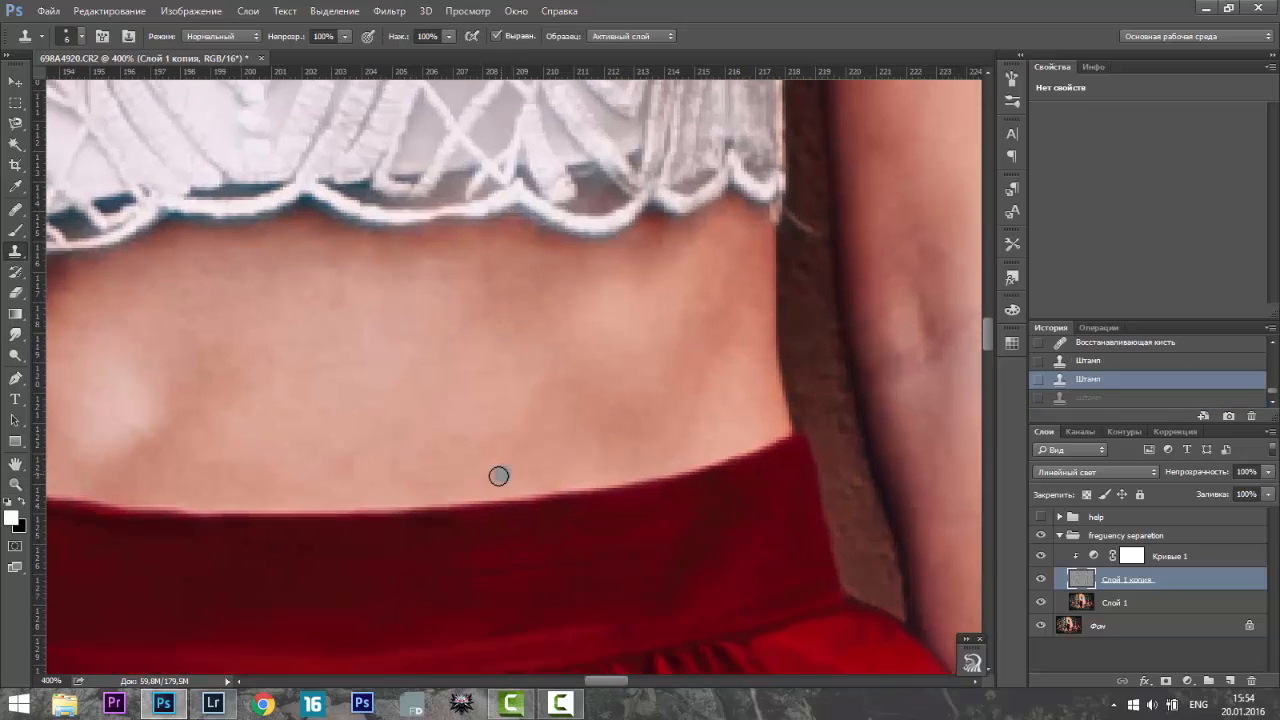
pyautogui.click(499, 476)
pyautogui.hotkey('ctrl', 'alt', 'z')
# - Heal the spot on the midriff just above the skirt waistband with the Healing Brush
pyautogui.press('j')
pyautogui.click(494, 474)
pyautogui.click(494, 474)
pyautogui.click(491, 474)
pyautogui.click(490, 474)
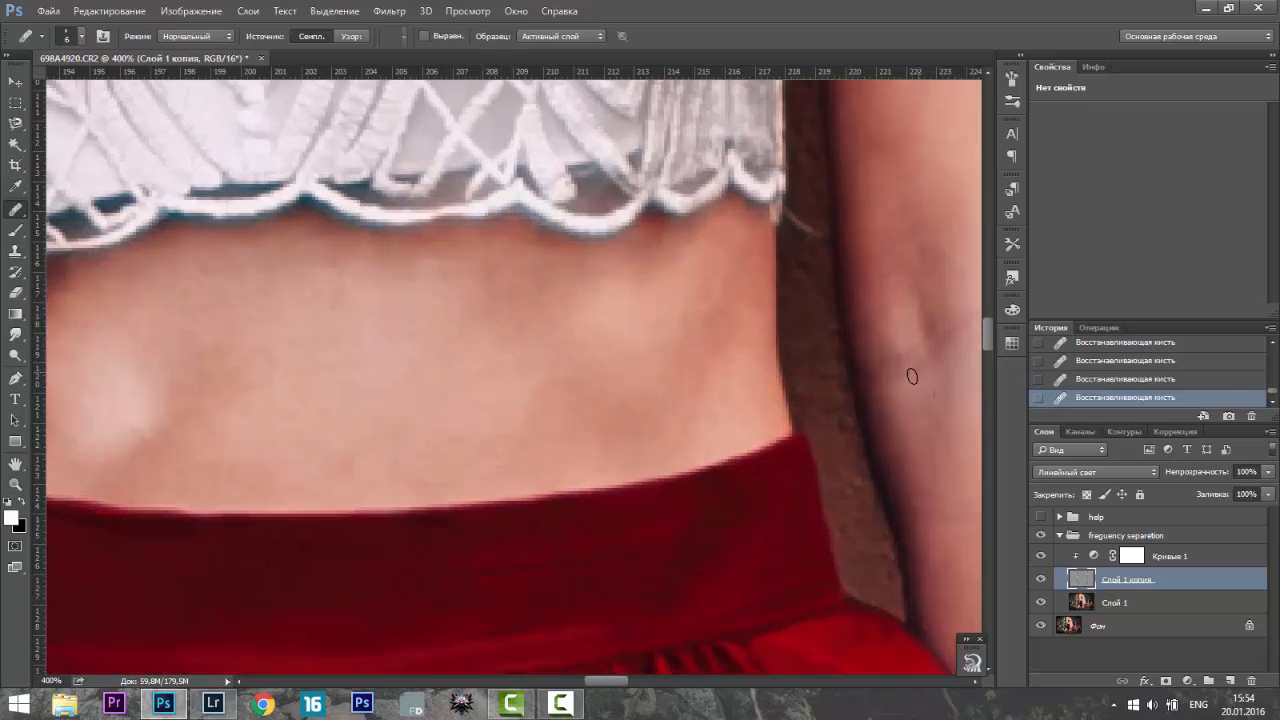
# - Review the whole retouched figure from head to skirt at 50% magnification
pyautogui.press('z')
pyautogui.keyDown('alt'); pyautogui.click(914, 354); pyautogui.keyUp('alt')
pyautogui.keyDown('alt'); pyautogui.click(920, 340); pyautogui.keyUp('alt')
pyautogui.keyDown('alt'); pyautogui.click(918, 329); pyautogui.keyUp('alt')
pyautogui.keyDown('alt'); pyautogui.click(925, 320); pyautogui.keyUp('alt')
pyautogui.keyDown('alt'); pyautogui.click(939, 332); pyautogui.keyUp('alt')
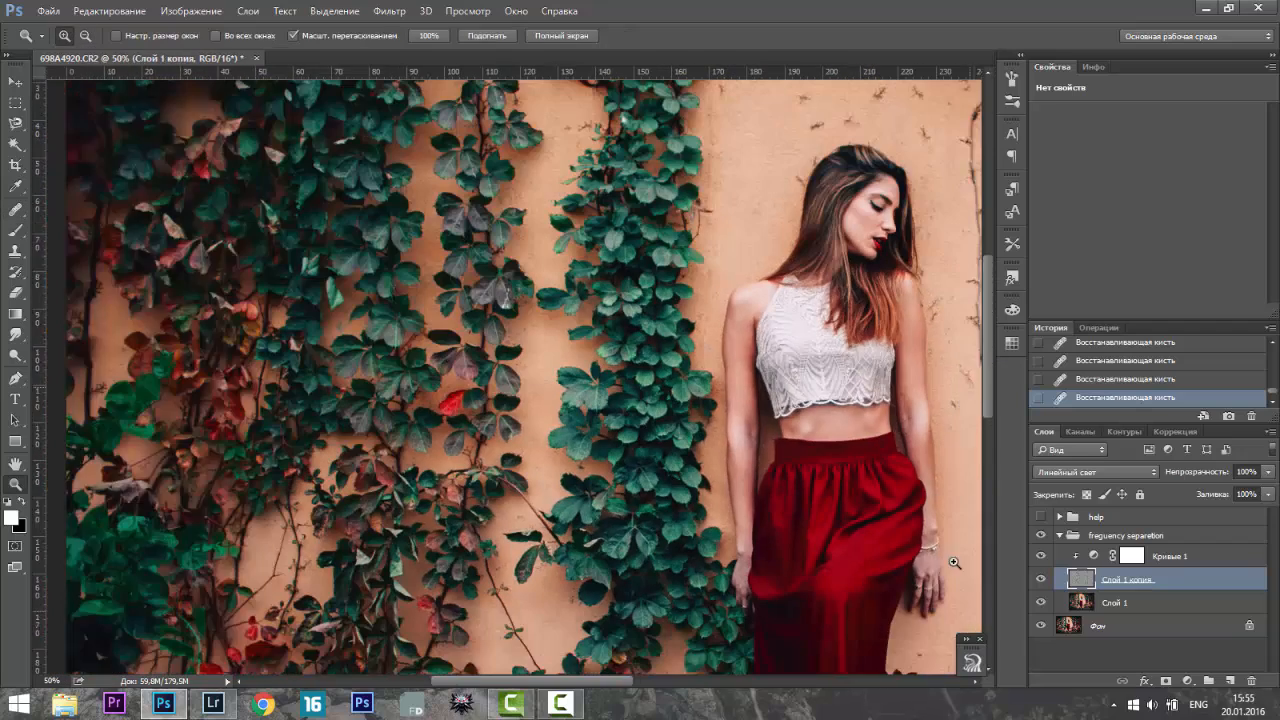
pyautogui.moveTo(620, 681); pyautogui.dragTo(666, 684)
pyautogui.click(666, 692)
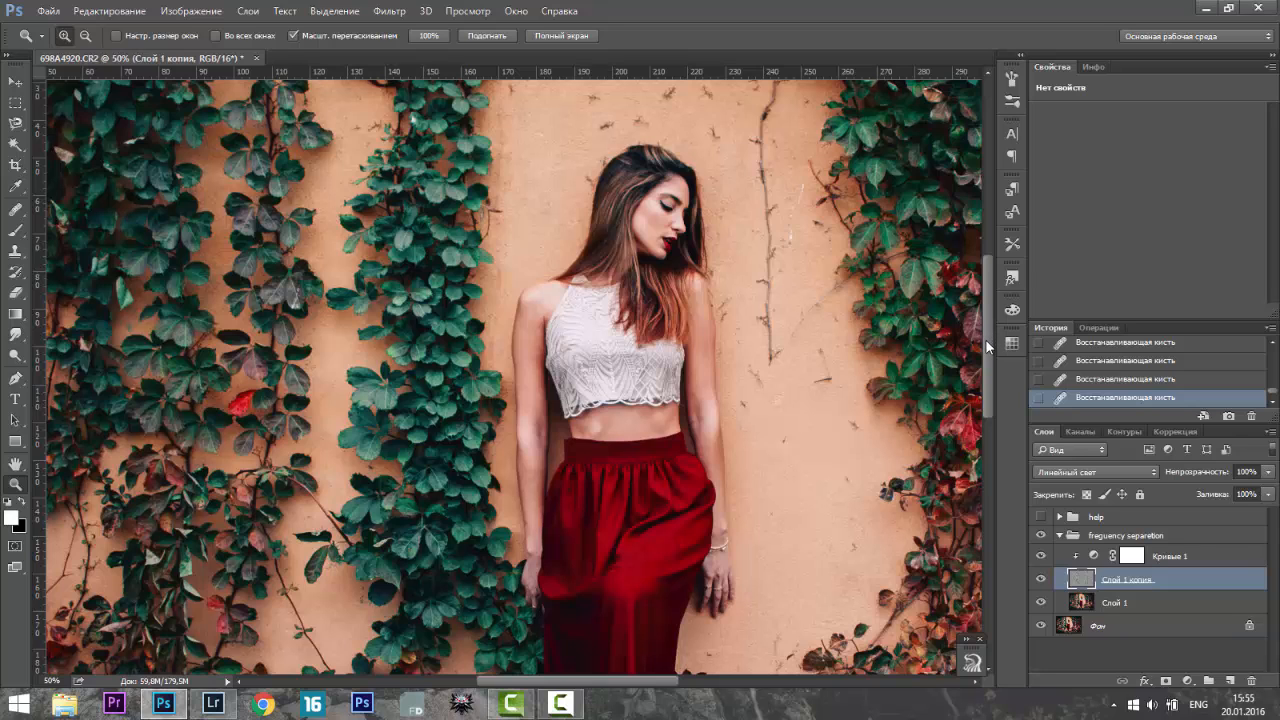
pyautogui.moveTo(985, 347); pyautogui.dragTo(990, 361)
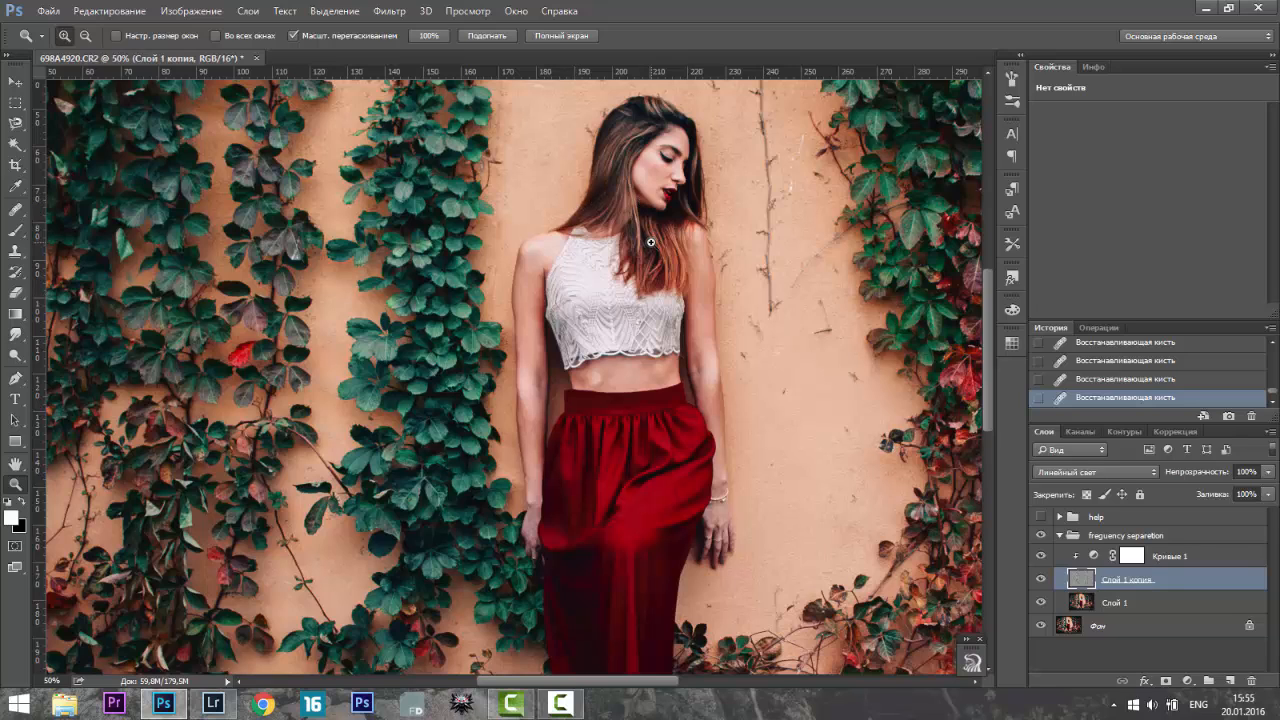
# - Create an empty Normal-mode layer Слой 2 above Слой 1, clipped to it as a clipping mask
pyautogui.click(1107, 606)
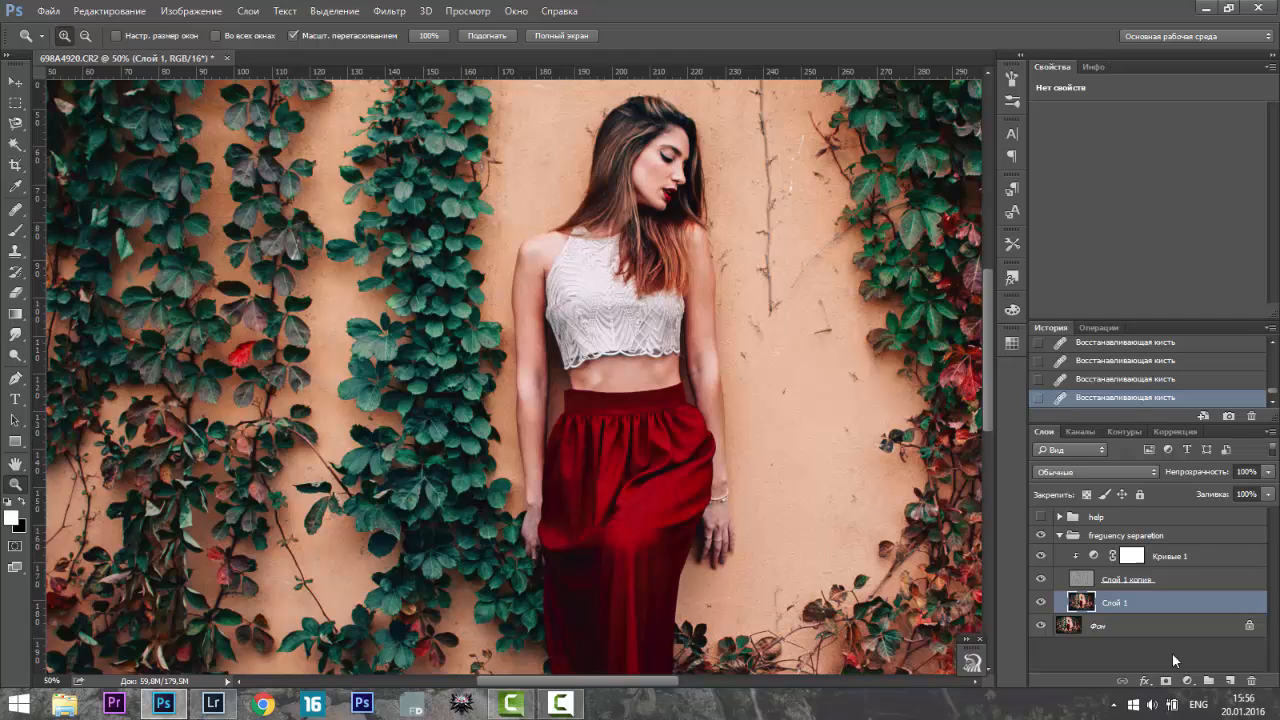
pyautogui.keyDown('alt'); pyautogui.click(1231, 681); pyautogui.keyUp('alt')
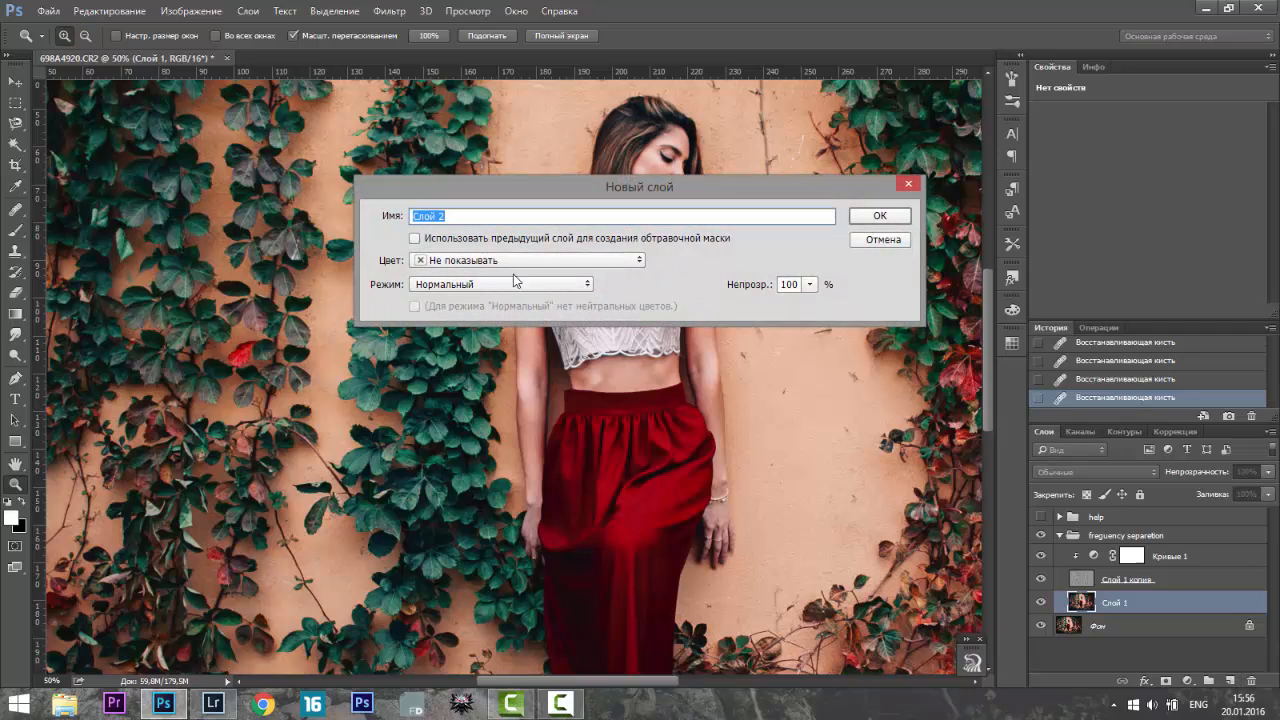
pyautogui.click(506, 242)
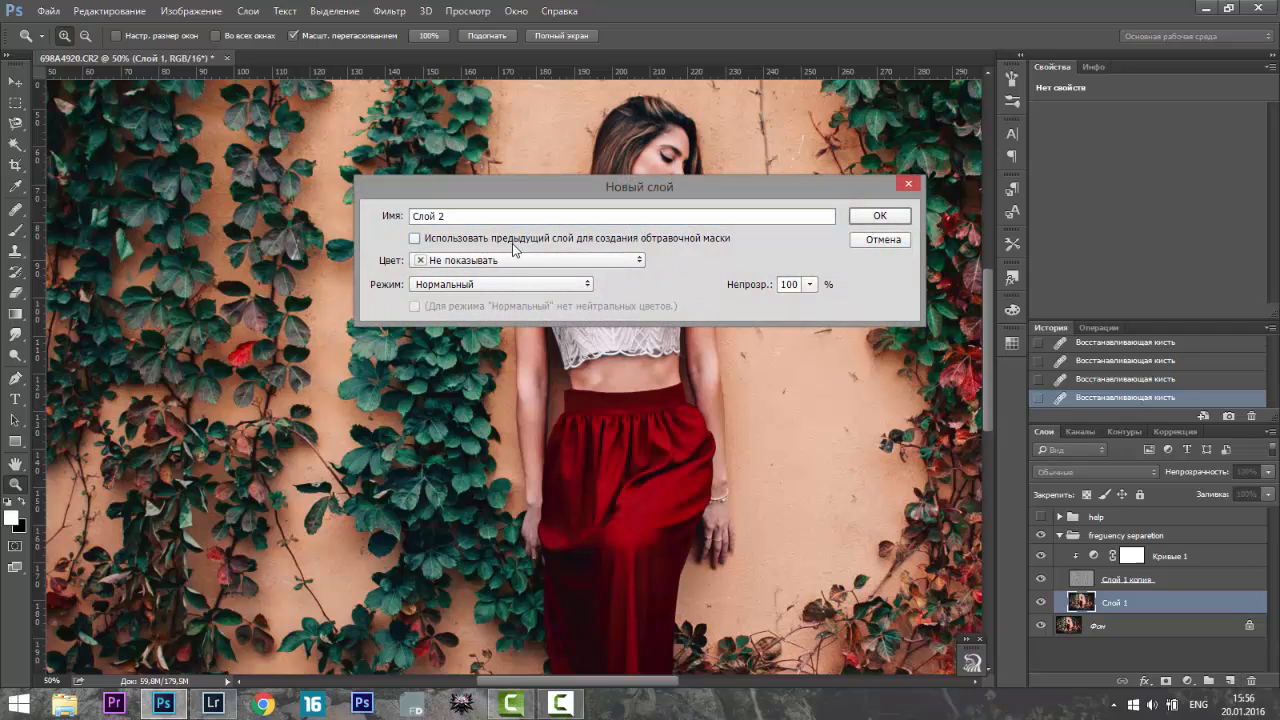
pyautogui.click(880, 216)
pyautogui.click(884, 226)
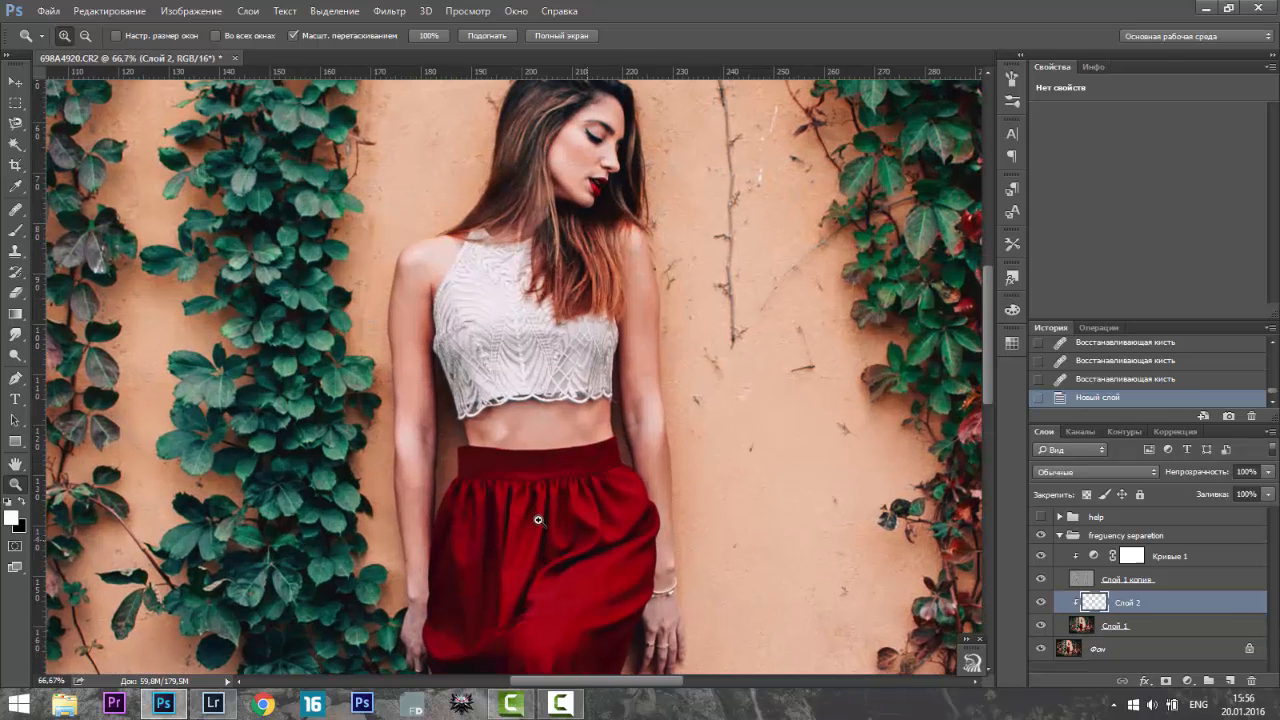
# - Paint over the dark patch at the inner elbow on Слой 2 with a soft 24 px, 5% opacity brush, using sampled skin tones
pyautogui.click(438, 490)
pyautogui.click(438, 490)
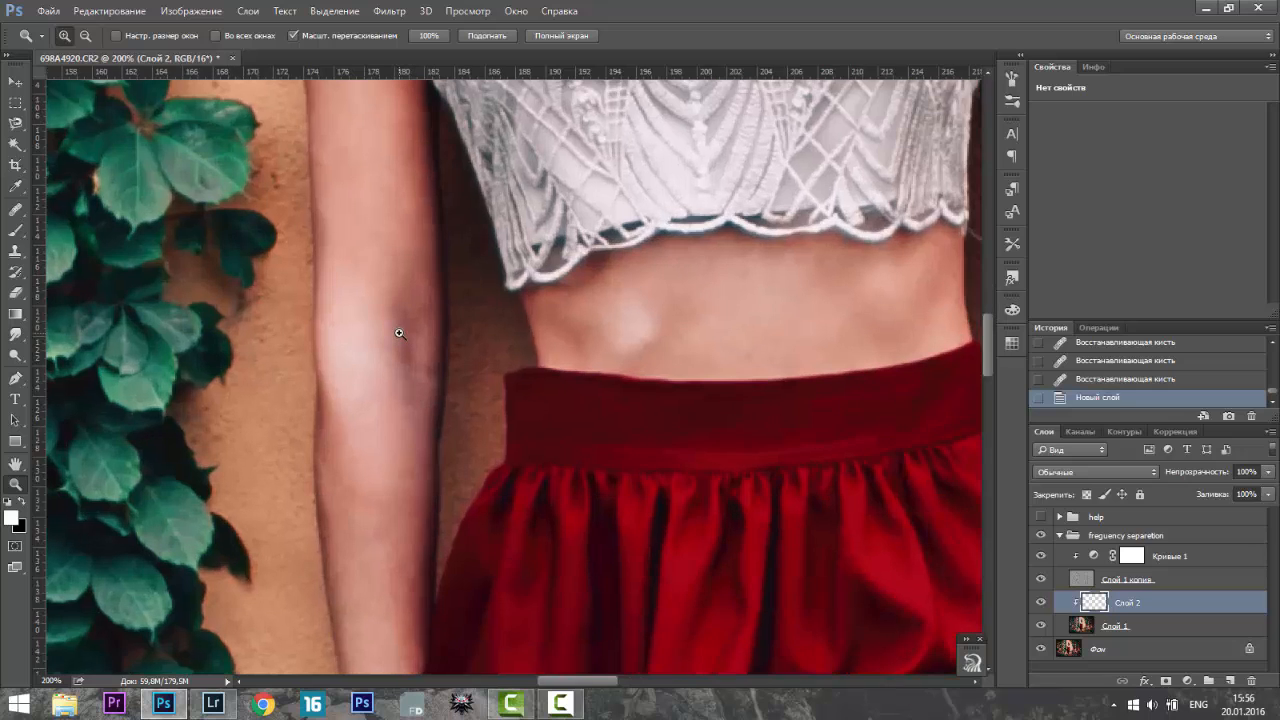
pyautogui.scroll(3, 381, 331)
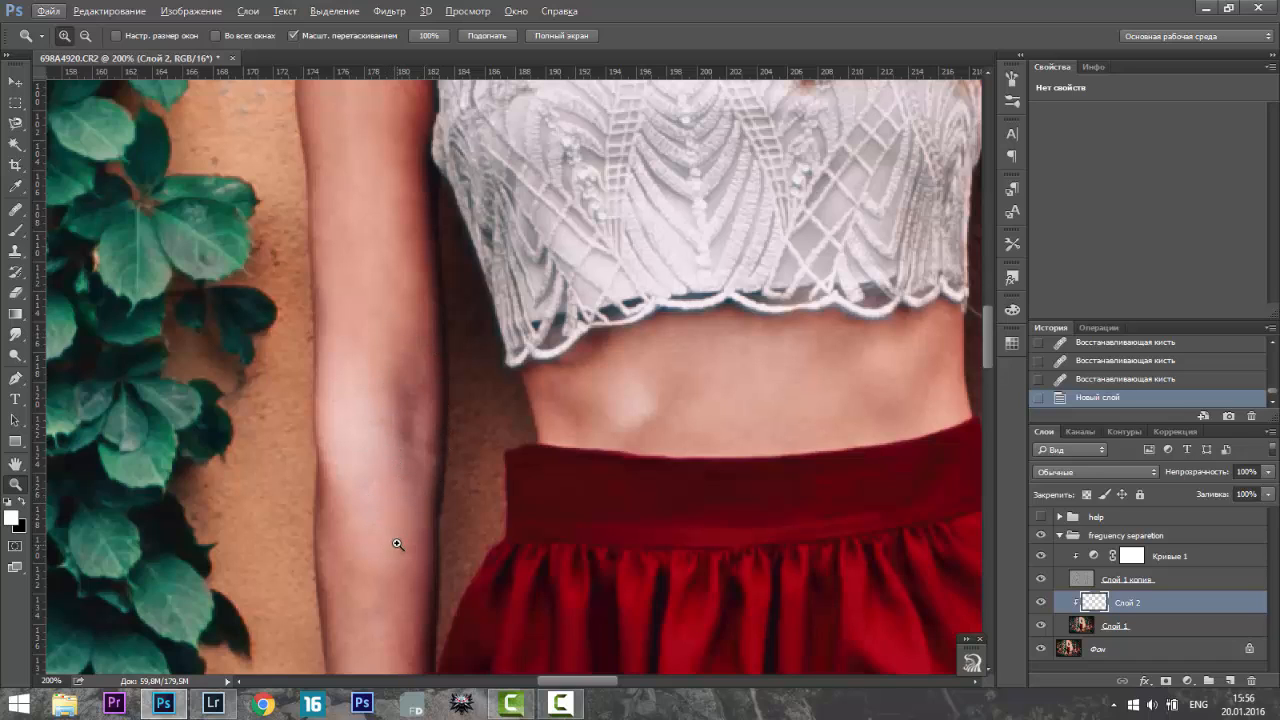
pyautogui.press('b')
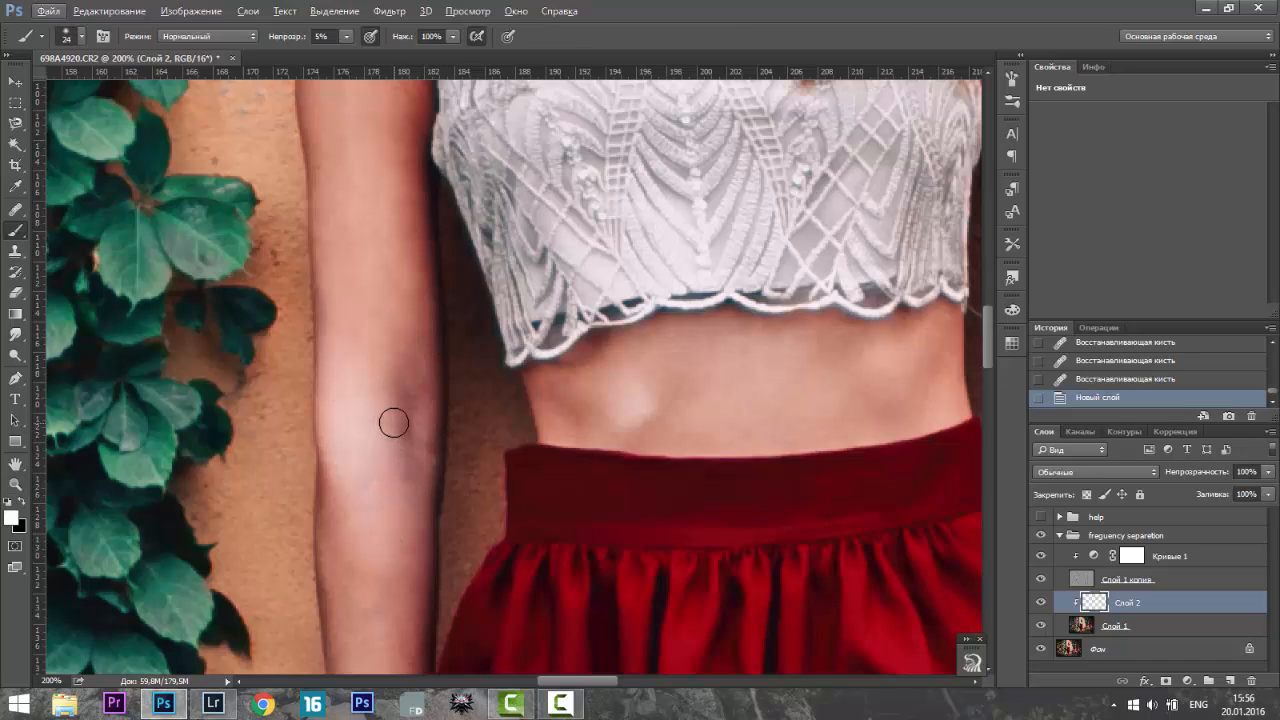
pyautogui.keyDown('alt'); pyautogui.click(418, 347); pyautogui.keyUp('alt')
pyautogui.moveTo(415, 449)
pyautogui.mouseDown()
pyautogui.moveTo(413, 388)
pyautogui.moveTo(405, 448)
pyautogui.moveTo(408, 382)
pyautogui.moveTo(404, 435)
pyautogui.moveTo(414, 373)
pyautogui.moveTo(416, 454)
pyautogui.moveTo(412, 418)
pyautogui.mouseUp()
pyautogui.moveTo(411, 491); pyautogui.dragTo(412, 443)
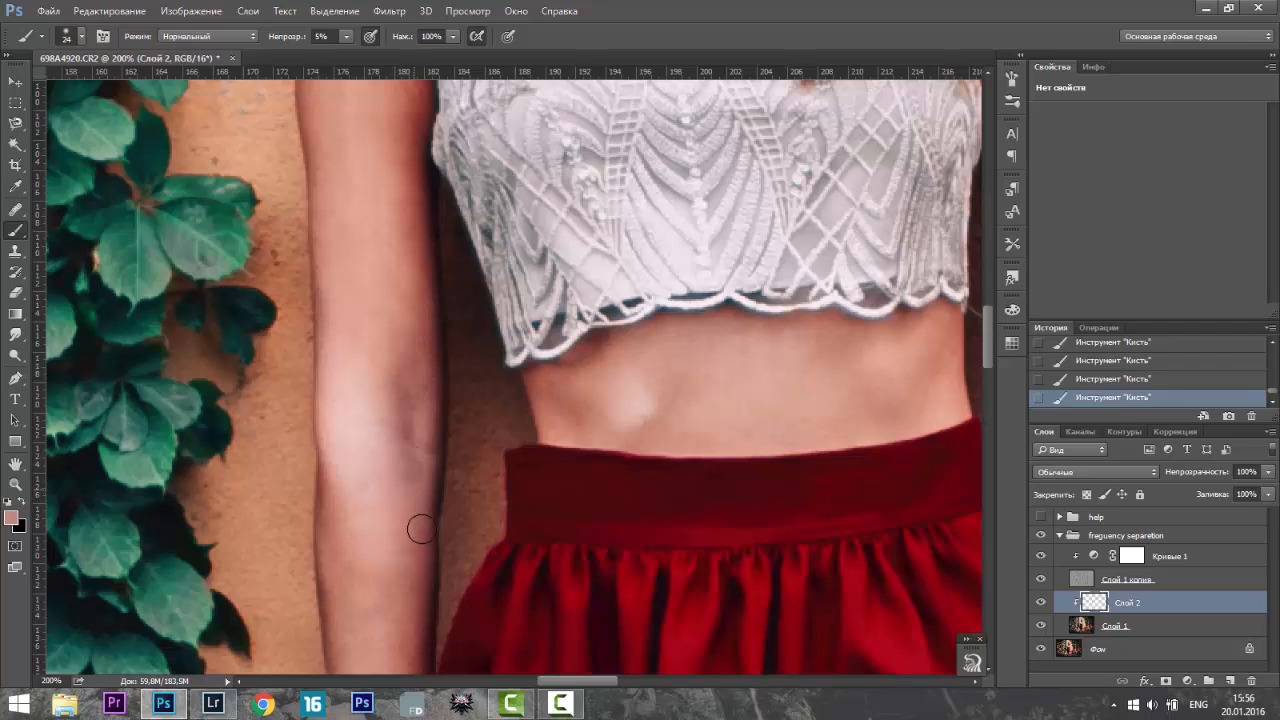
pyautogui.keyDown('alt'); pyautogui.click(404, 518); pyautogui.keyUp('alt')
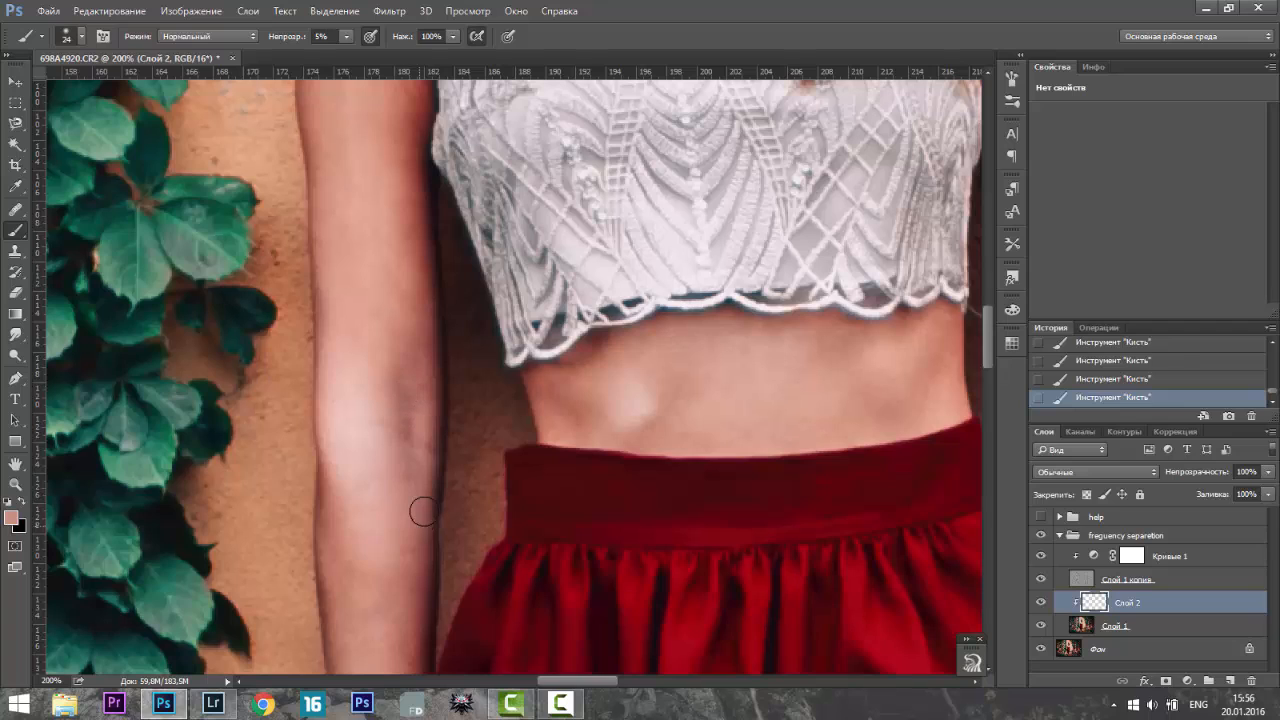
# - Toggle the visibility of Слой 2 to compare the arm before and after painting
pyautogui.click(1040, 602)
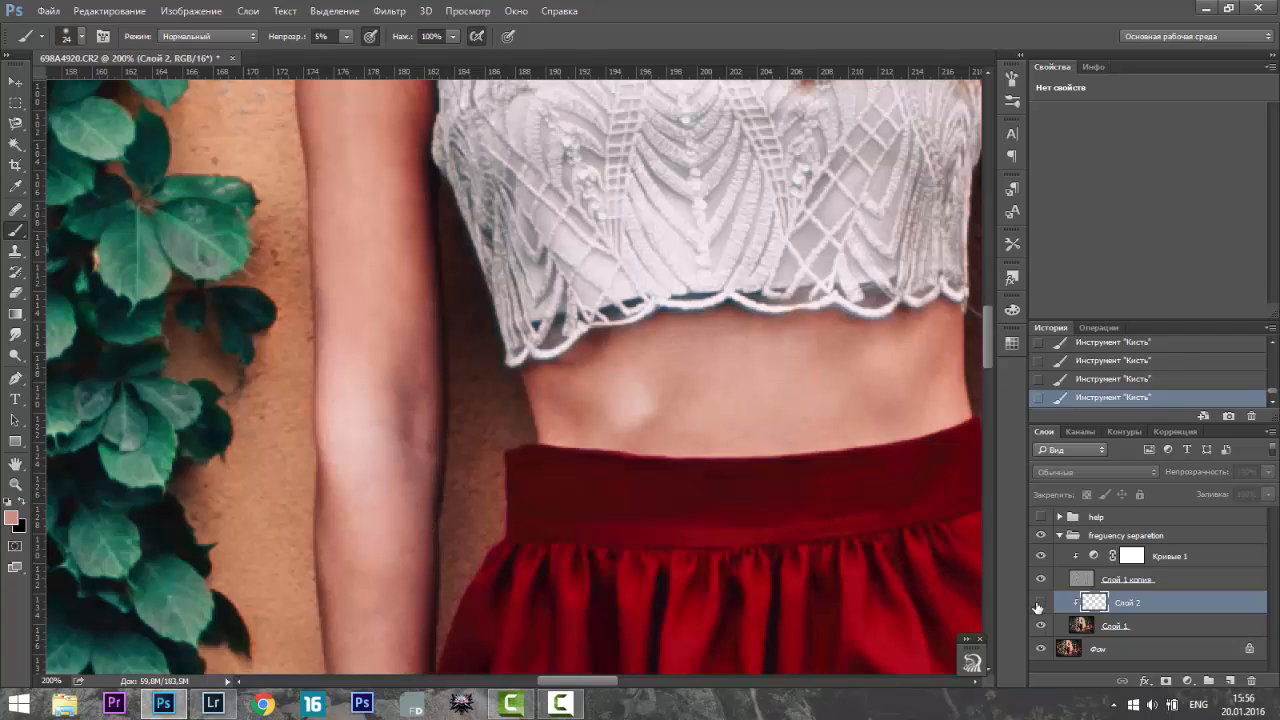
pyautogui.click(1040, 602)
pyautogui.click(1040, 602)
pyautogui.click(1040, 602)
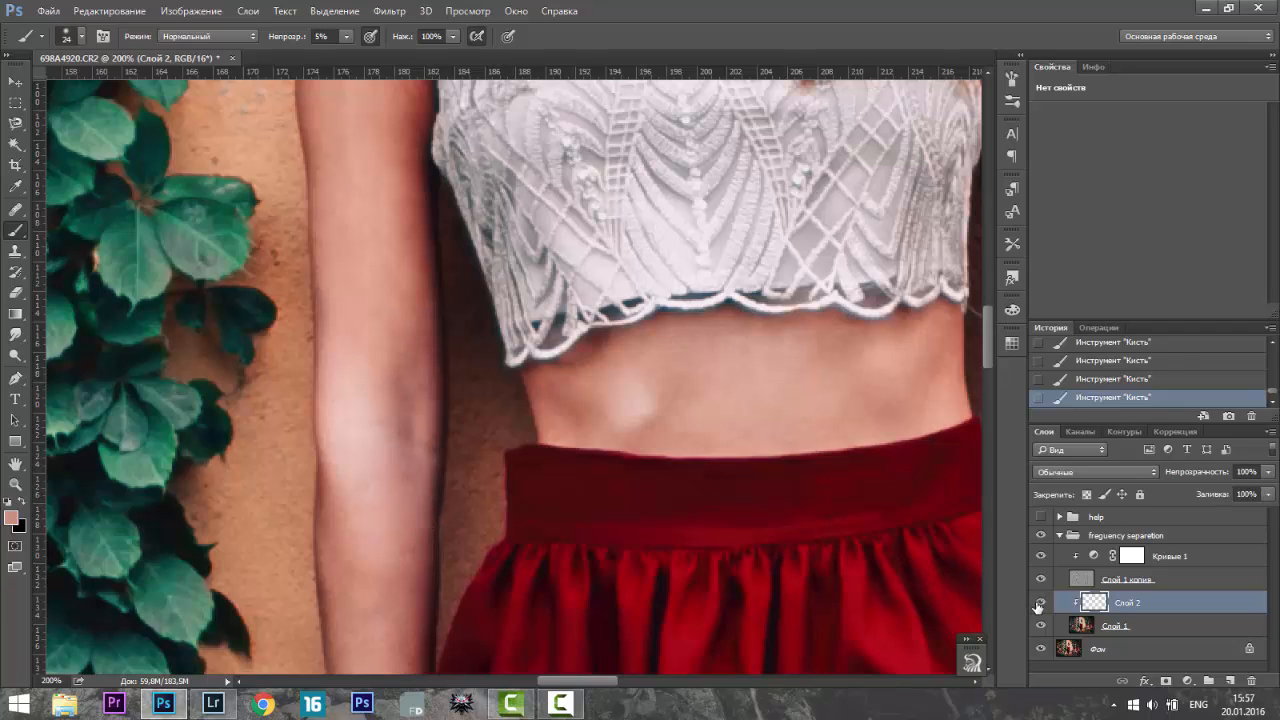
pyautogui.click(1040, 602)
pyautogui.click(1040, 602)
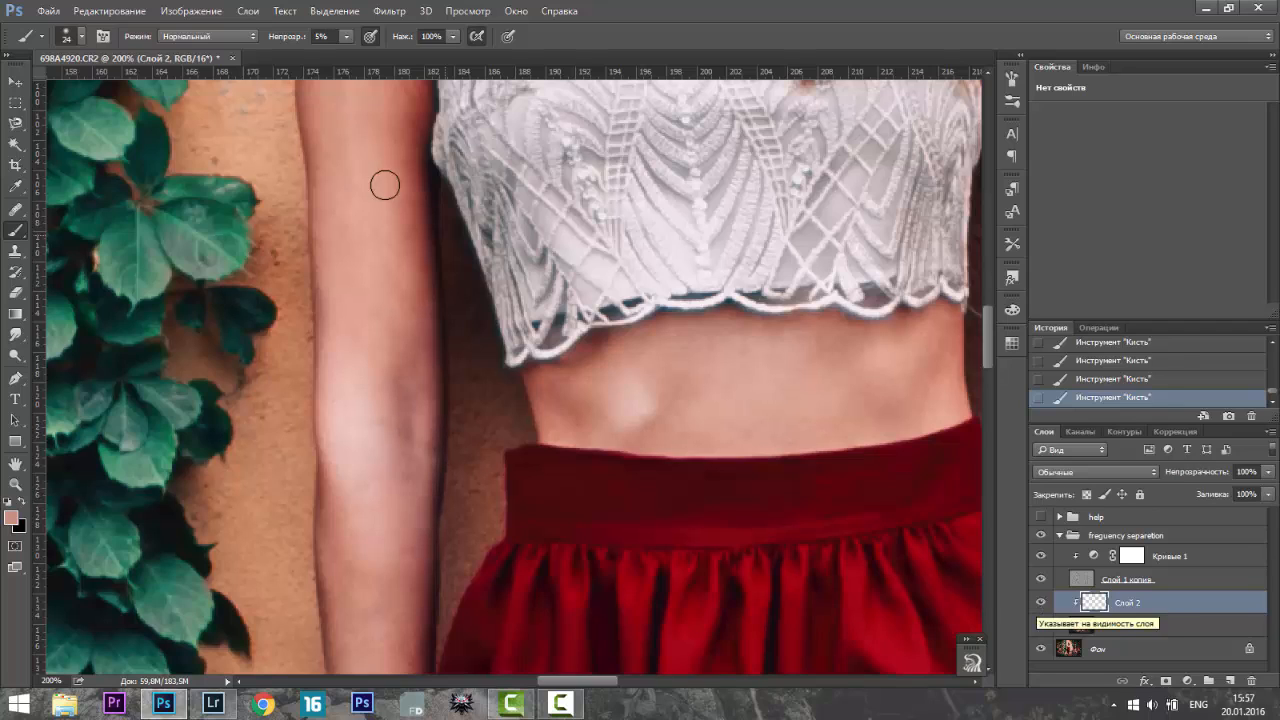
# - Enlarge the brush to 52 px and even out the skin tone along the upper arm on Слой 2
pyautogui.scroll(3, 366, 191)
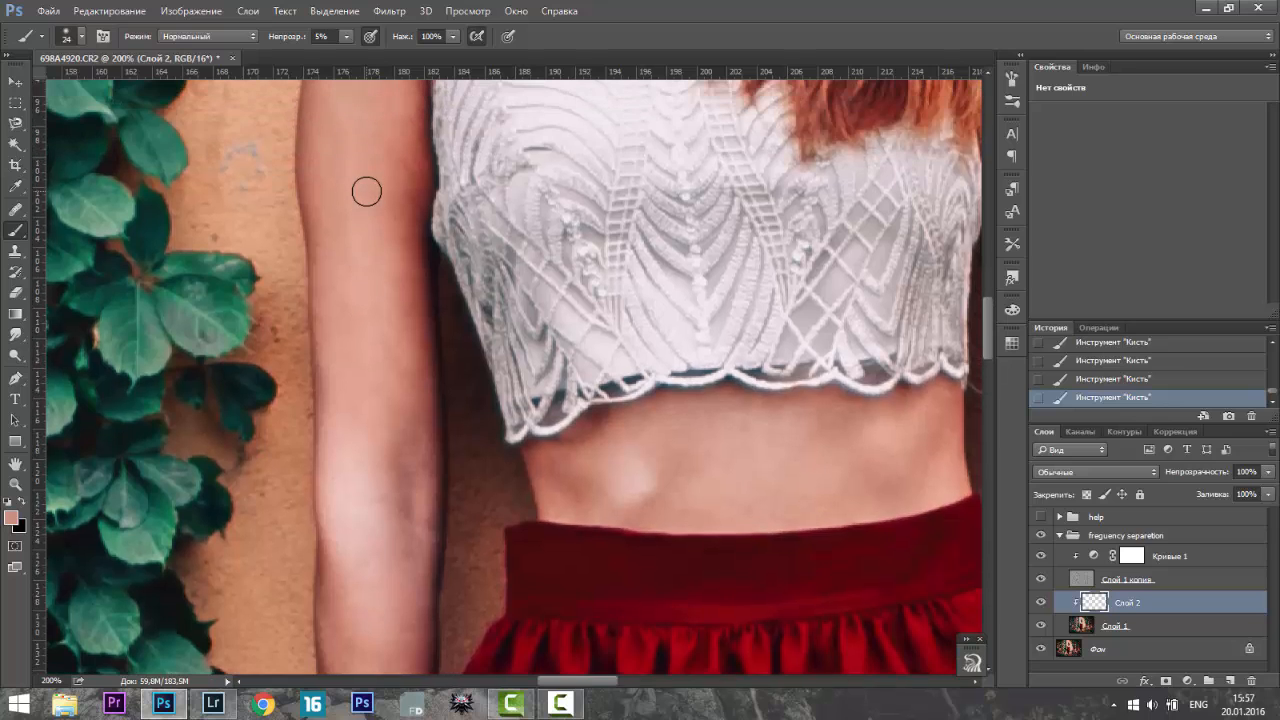
pyautogui.scroll(3, 368, 189)
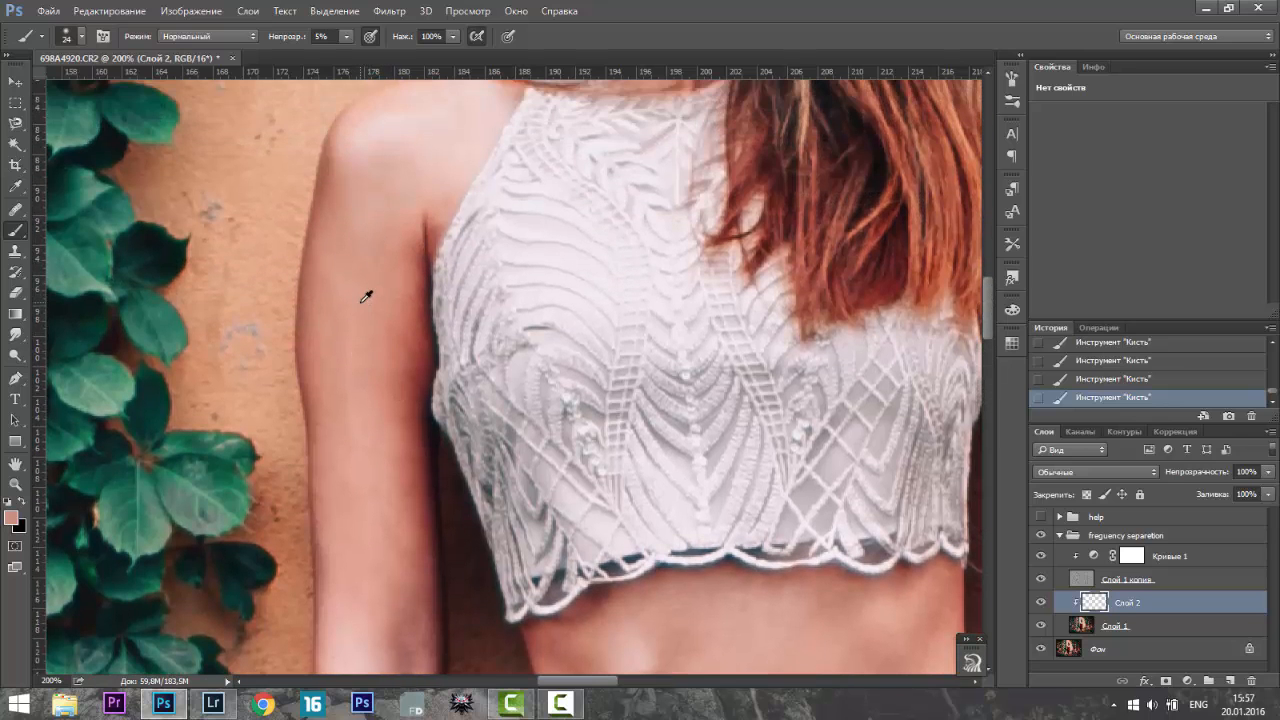
pyautogui.rightClick(372, 295)
pyautogui.click(488, 341)
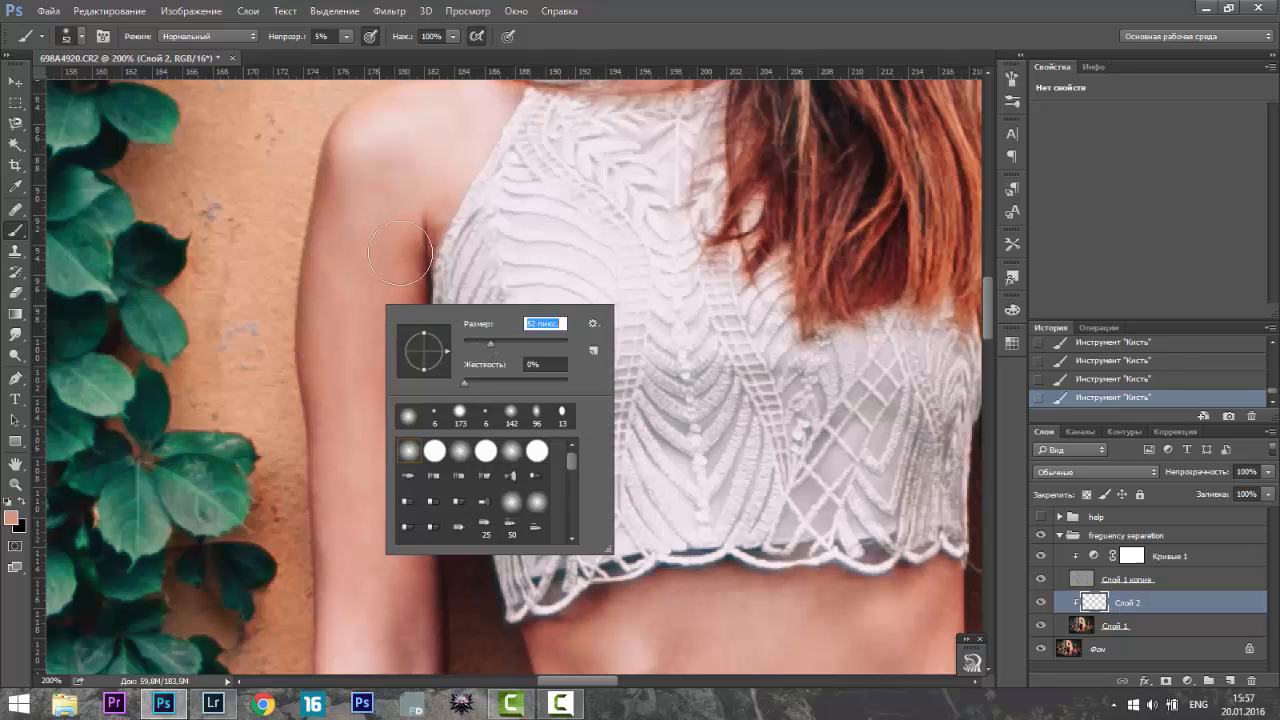
pyautogui.click(371, 241)
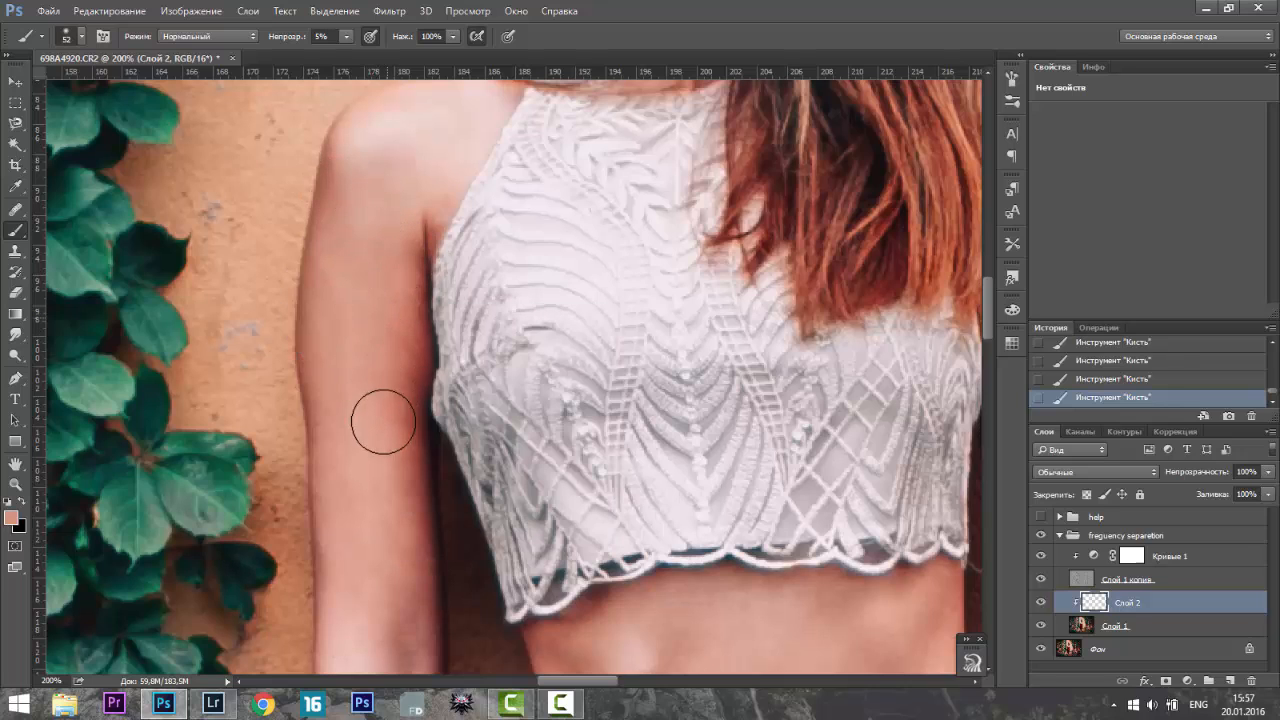
pyautogui.scroll(-3, 360, 409)
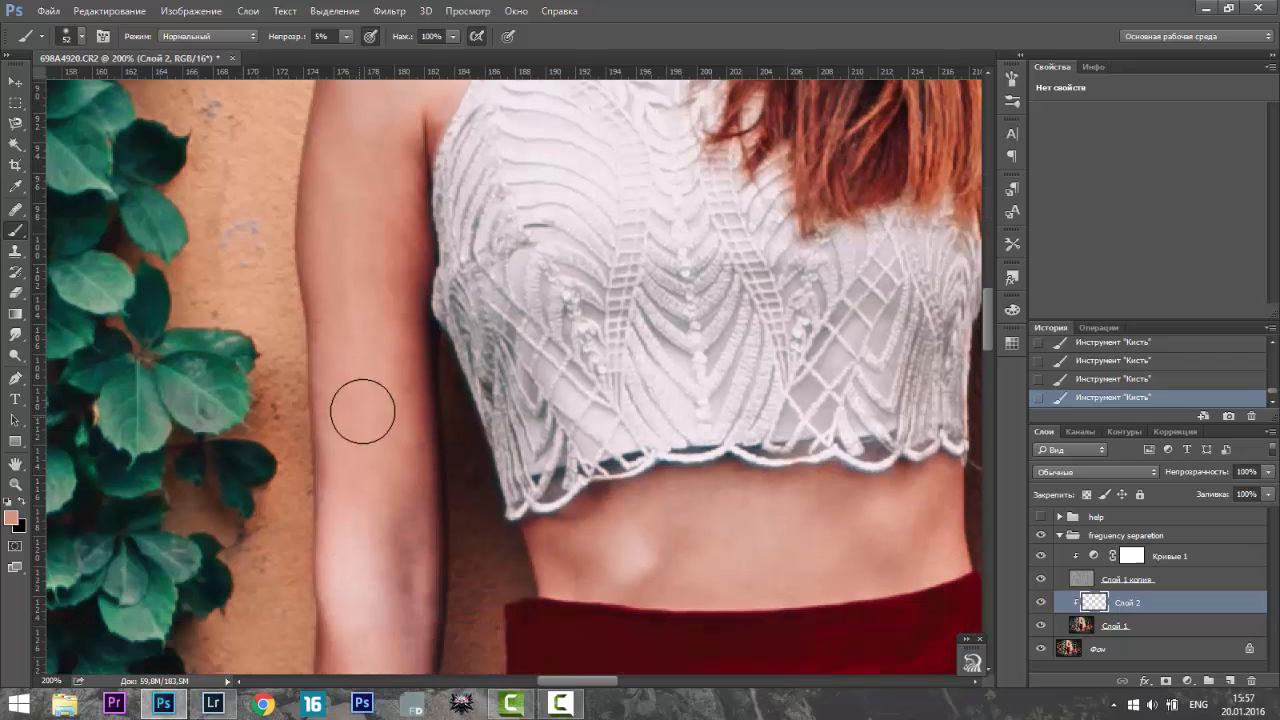
pyautogui.scroll(-3, 325, 413)
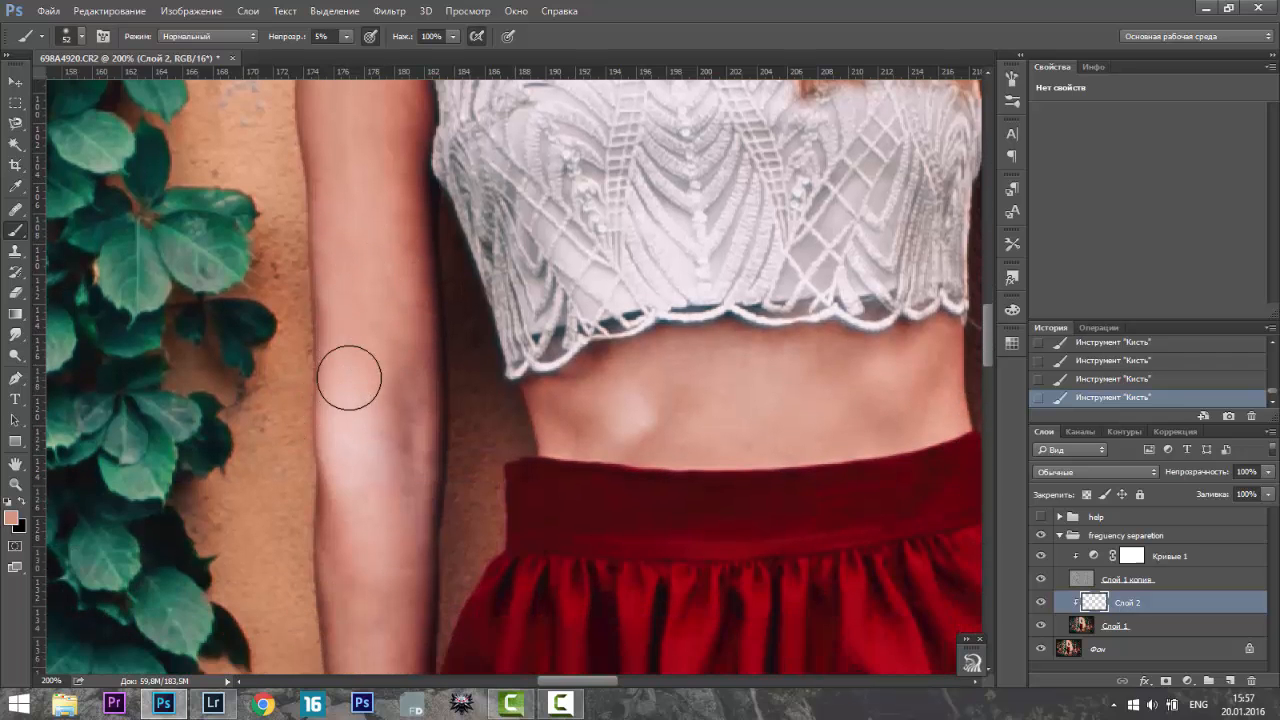
pyautogui.scroll(5, 360, 306)
pyautogui.scroll(3, 366, 307)
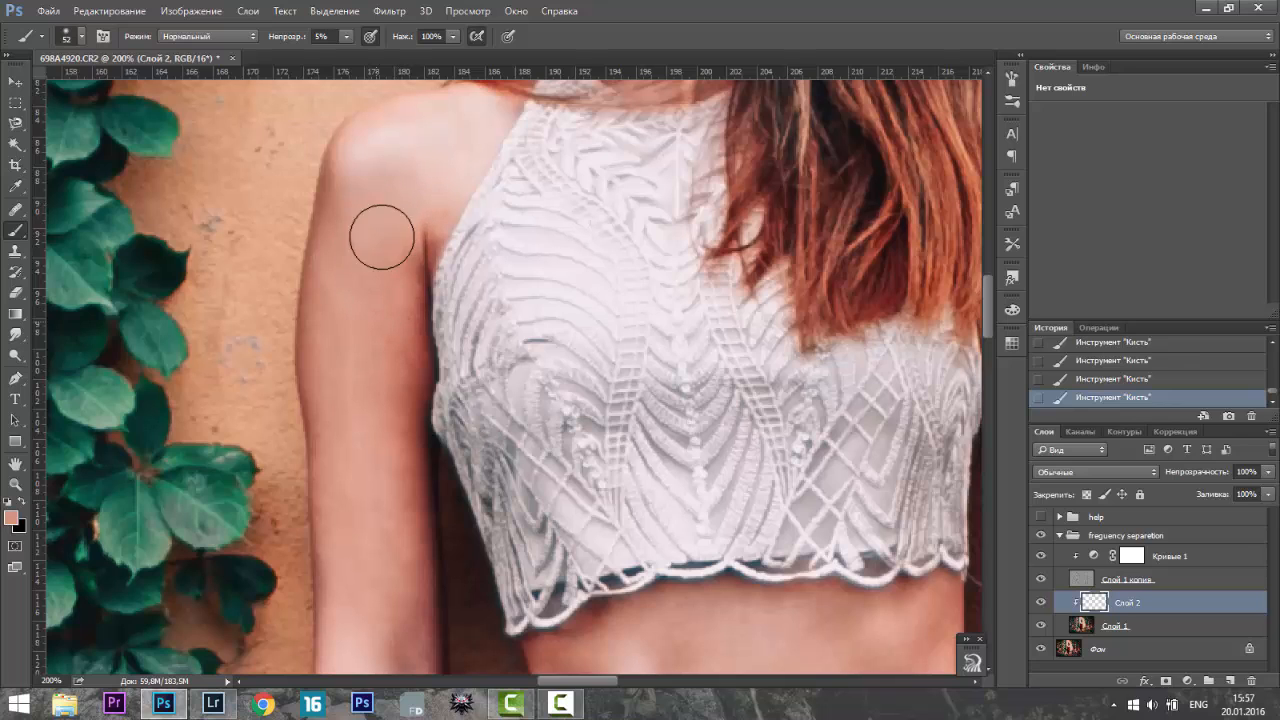
# - Sample a darker skin tone from the arm and reduce the brush to 21 px for smoothing the skin near the armpit
pyautogui.keyDown('alt'); pyautogui.click(396, 477); pyautogui.keyUp('alt')
pyautogui.scroll(2, 401, 282)
pyautogui.press('super')
pyautogui.write('z')
pyautogui.press('super')
pyautogui.press('z')
pyautogui.click(399, 401)
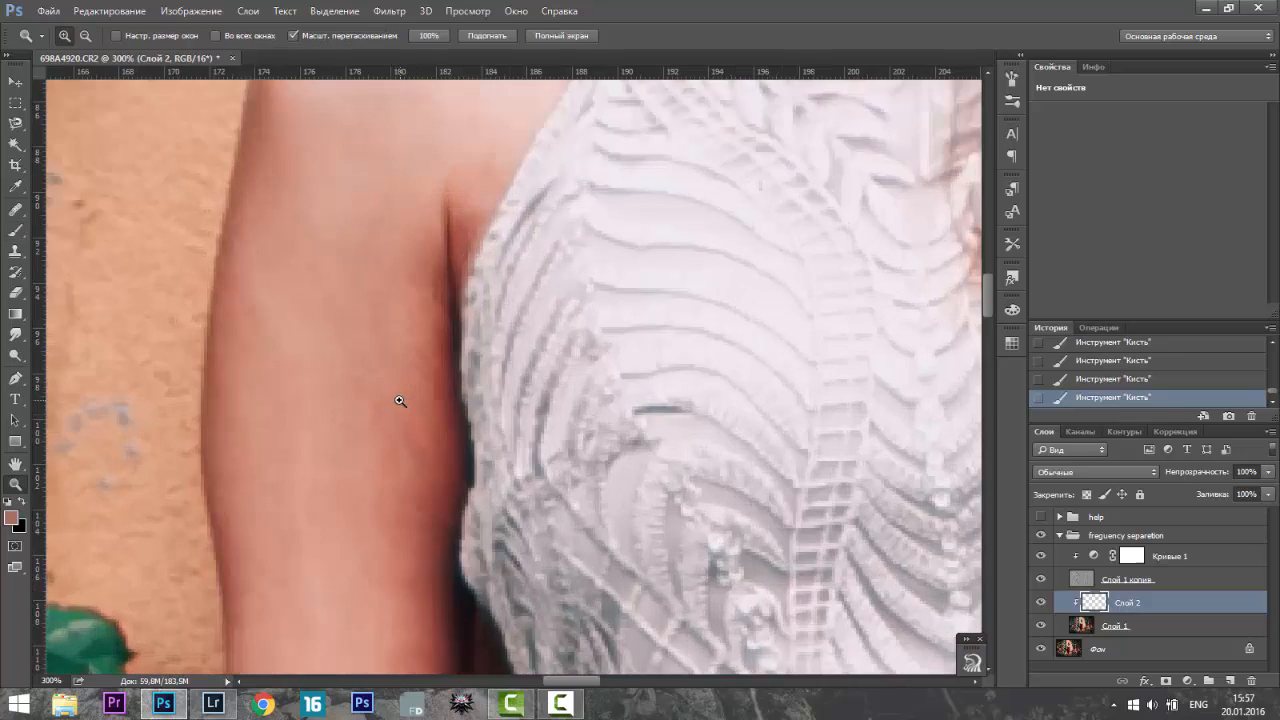
pyautogui.click(399, 401)
pyautogui.press('b')
pyautogui.rightClick(401, 400)
pyautogui.press('Escape')
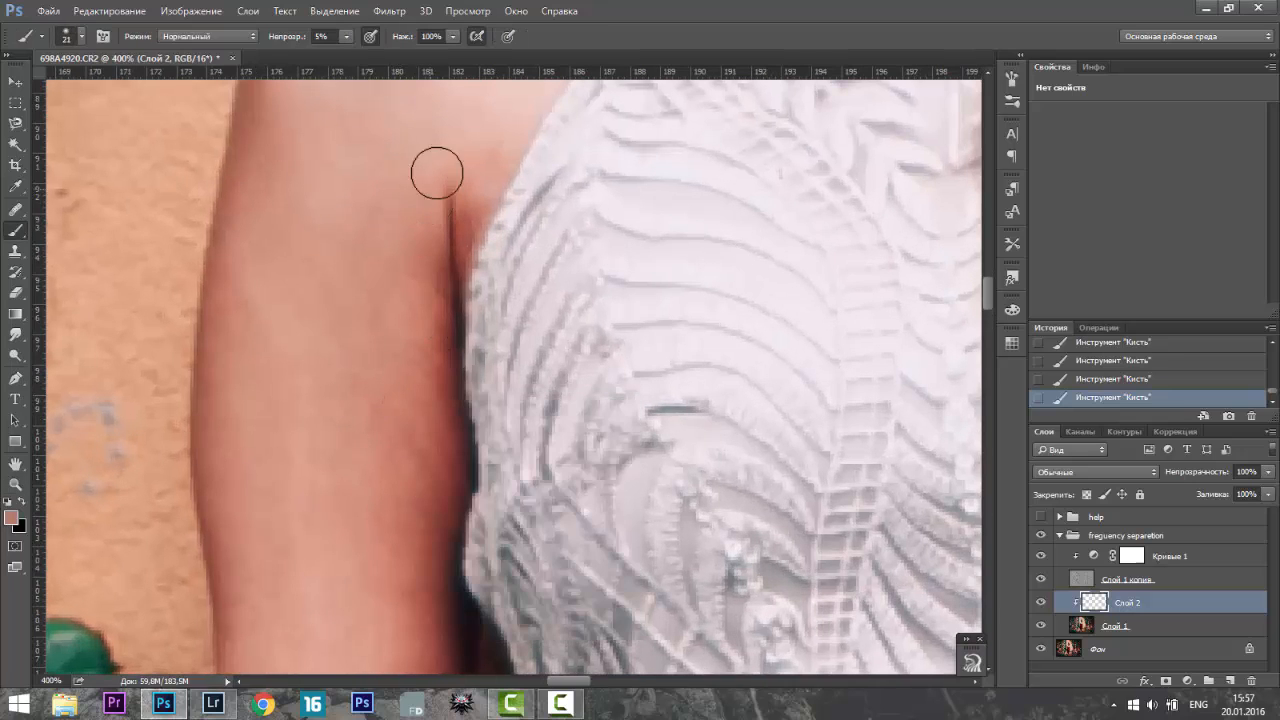
# - Blend the skin around the armpit and shoulder on Слой 2 using sampled skin tones and the 21 px brush
pyautogui.scroll(-1, 334, 352)
pyautogui.keyDown('alt'); pyautogui.click(334, 352); pyautogui.keyUp('alt')
pyautogui.scroll(2, 367, 497)
pyautogui.scroll(5, 384, 381)
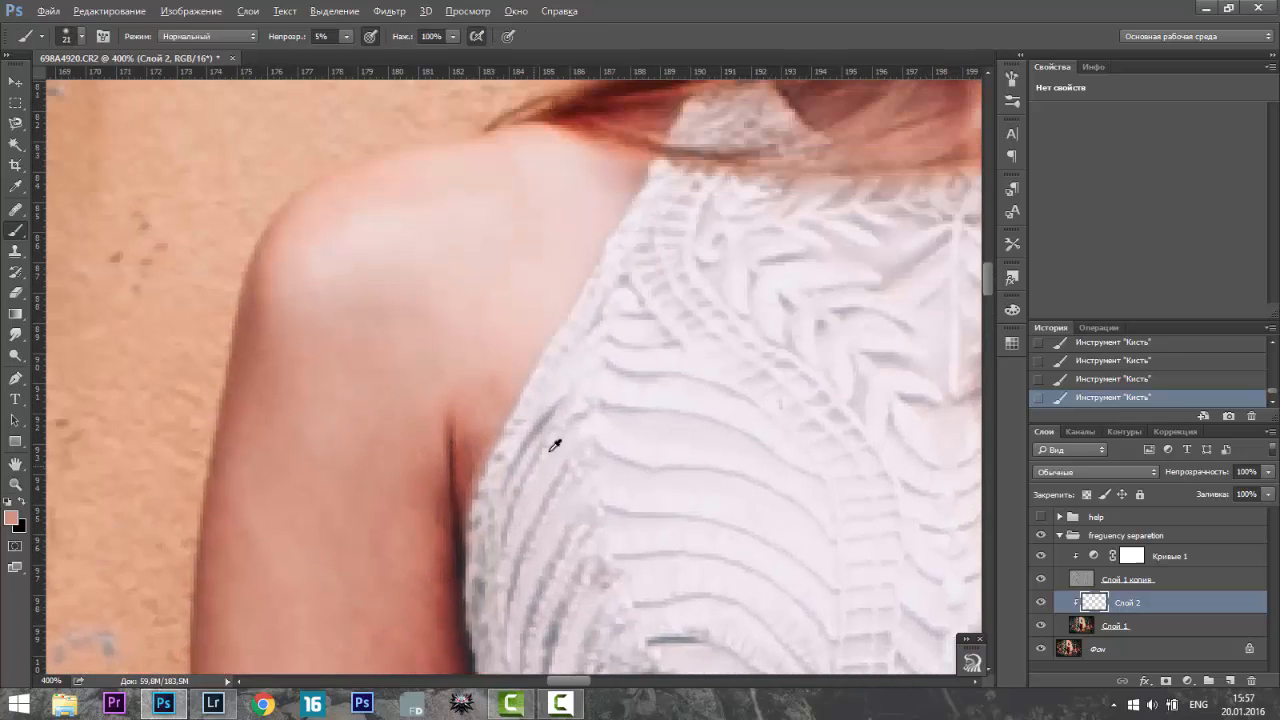
pyautogui.keyDown('alt'); pyautogui.click(539, 351); pyautogui.keyUp('alt')
pyautogui.moveTo(483, 420)
pyautogui.mouseDown()
pyautogui.moveTo(446, 474)
pyautogui.moveTo(446, 518)
pyautogui.mouseUp()
pyautogui.scroll(-4, 345, 342)
pyautogui.scroll(-2, 345, 342)
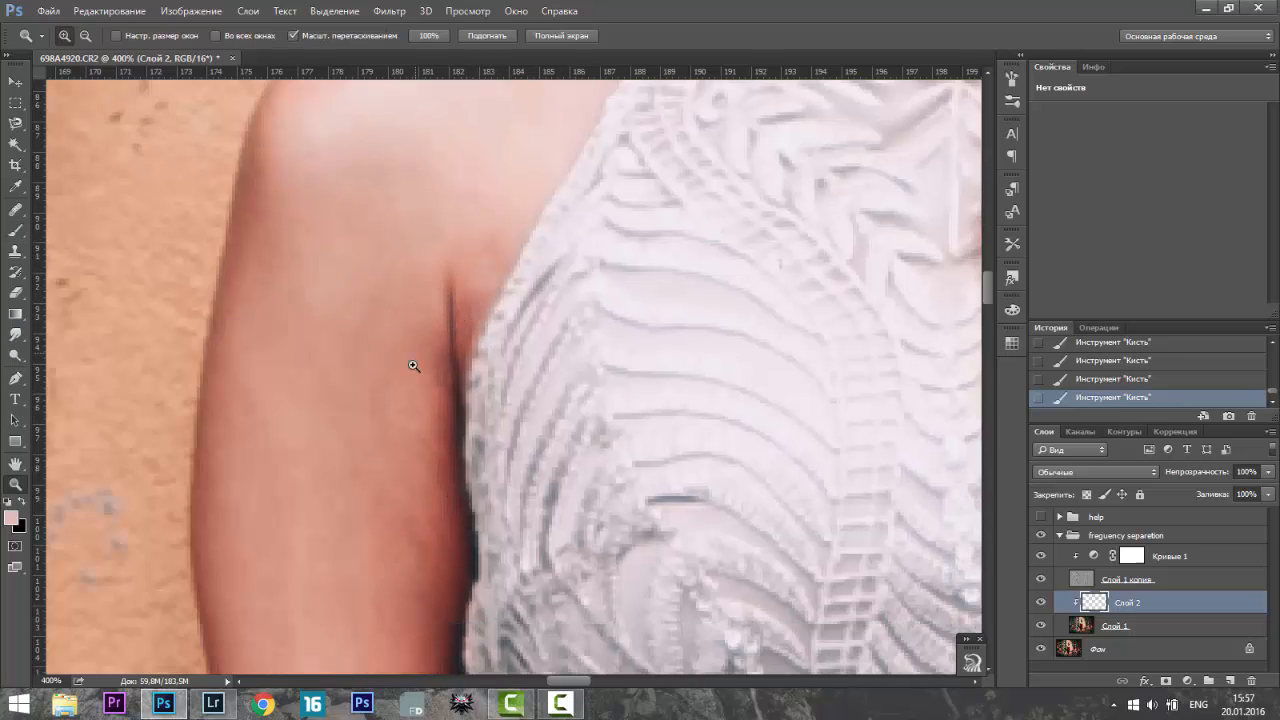
pyautogui.scroll(-6, 414, 366)
# - Enlarge the brush to 35 px and even out the forearm beside the skirt using tones sampled from it
pyautogui.keyDown('alt'); pyautogui.click(404, 310); pyautogui.keyUp('alt')
pyautogui.rightClick(401, 286)
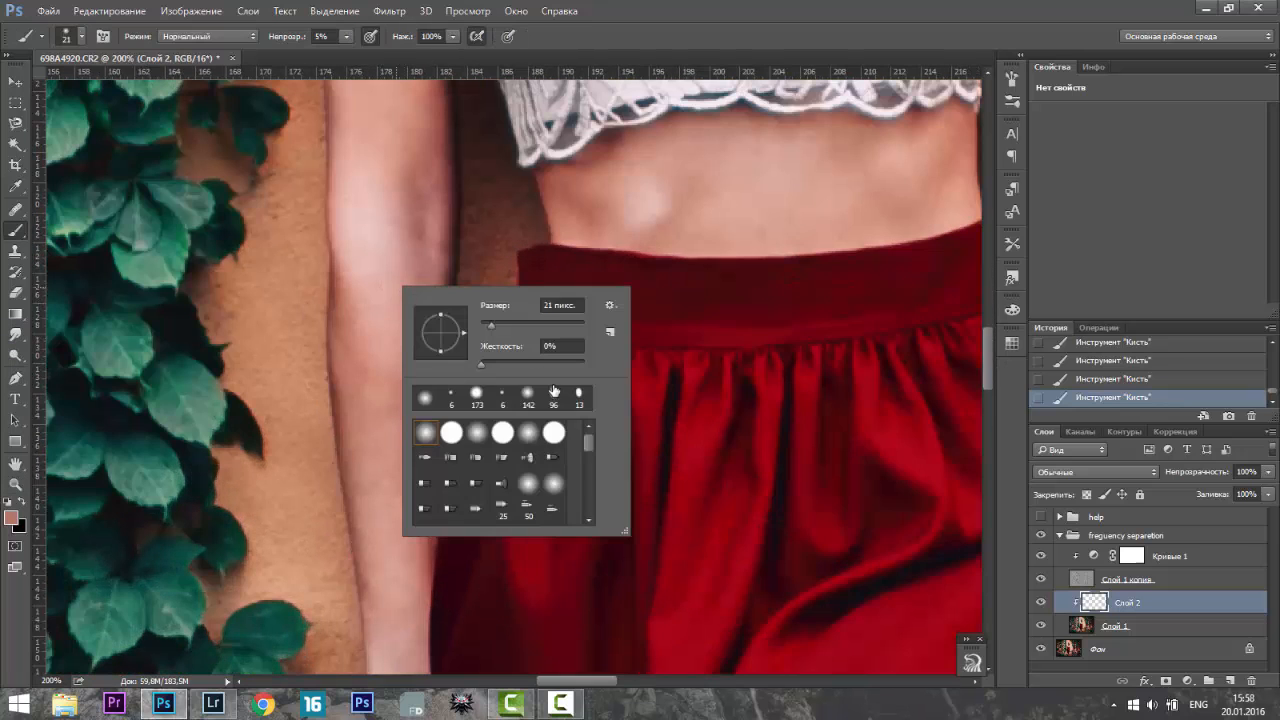
pyautogui.click(498, 330)
pyautogui.moveTo(386, 397)
pyautogui.mouseDown()
pyautogui.moveTo(389, 646)
pyautogui.moveTo(399, 507)
pyautogui.mouseUp()
pyautogui.keyDown('alt'); pyautogui.click(418, 412); pyautogui.keyUp('alt')
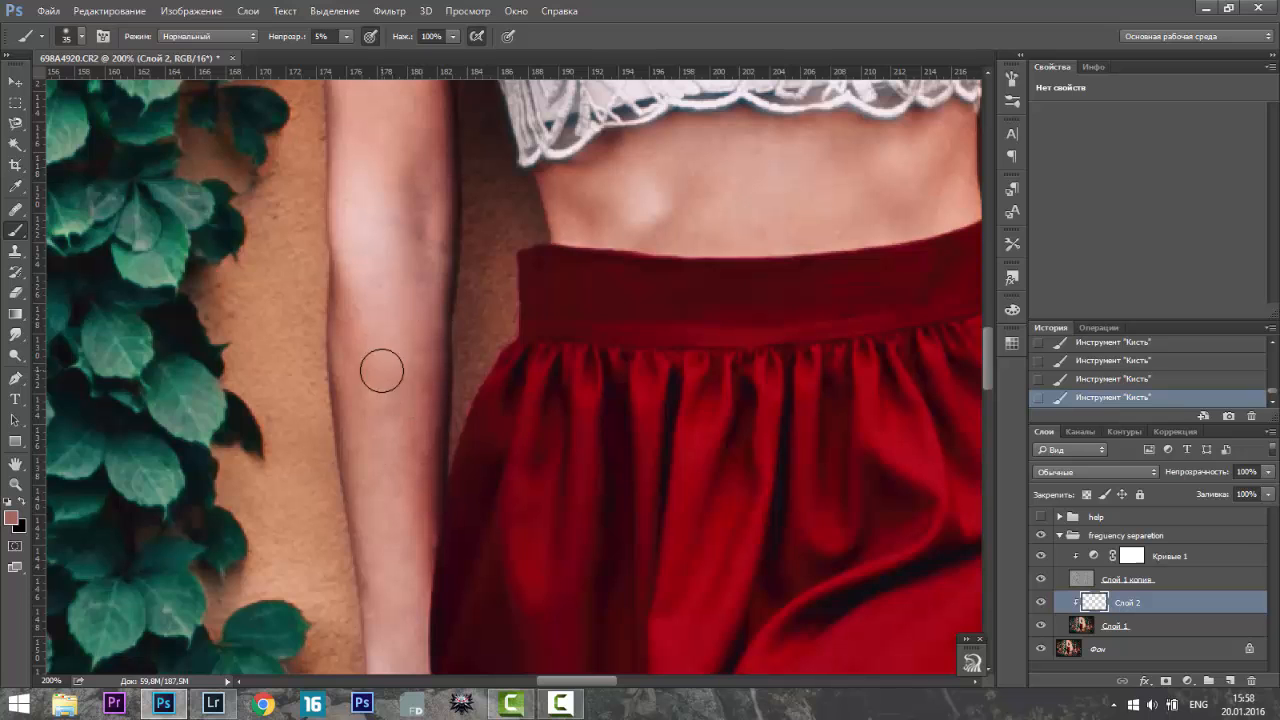
pyautogui.scroll(-5, 391, 449)
pyautogui.scroll(5, 408, 490)
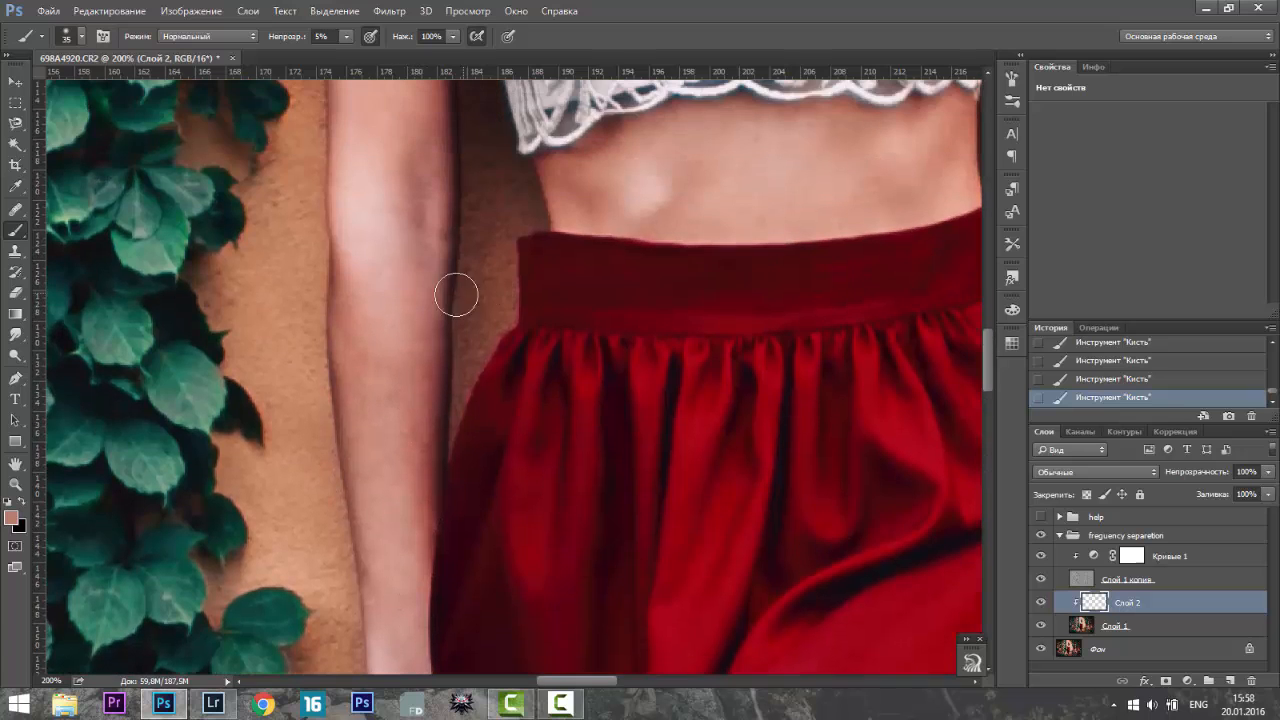
# - Paint over the small uneven patch on the forearm with a 10 px brush at 8% opacity
pyautogui.scroll(3, 400, 423)
pyautogui.rightClick(402, 420)
pyautogui.click(486, 452)
pyautogui.press('Return')
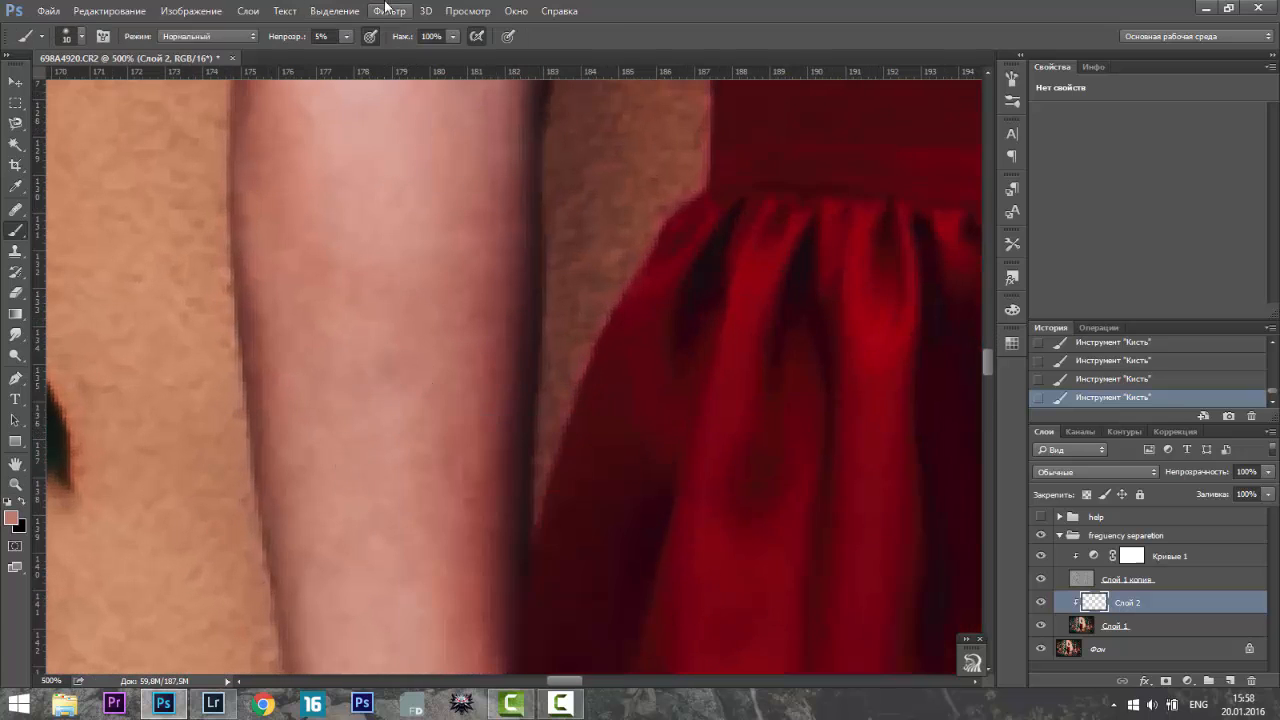
pyautogui.click(346, 36)
pyautogui.click(349, 55)
pyautogui.click(377, 423)
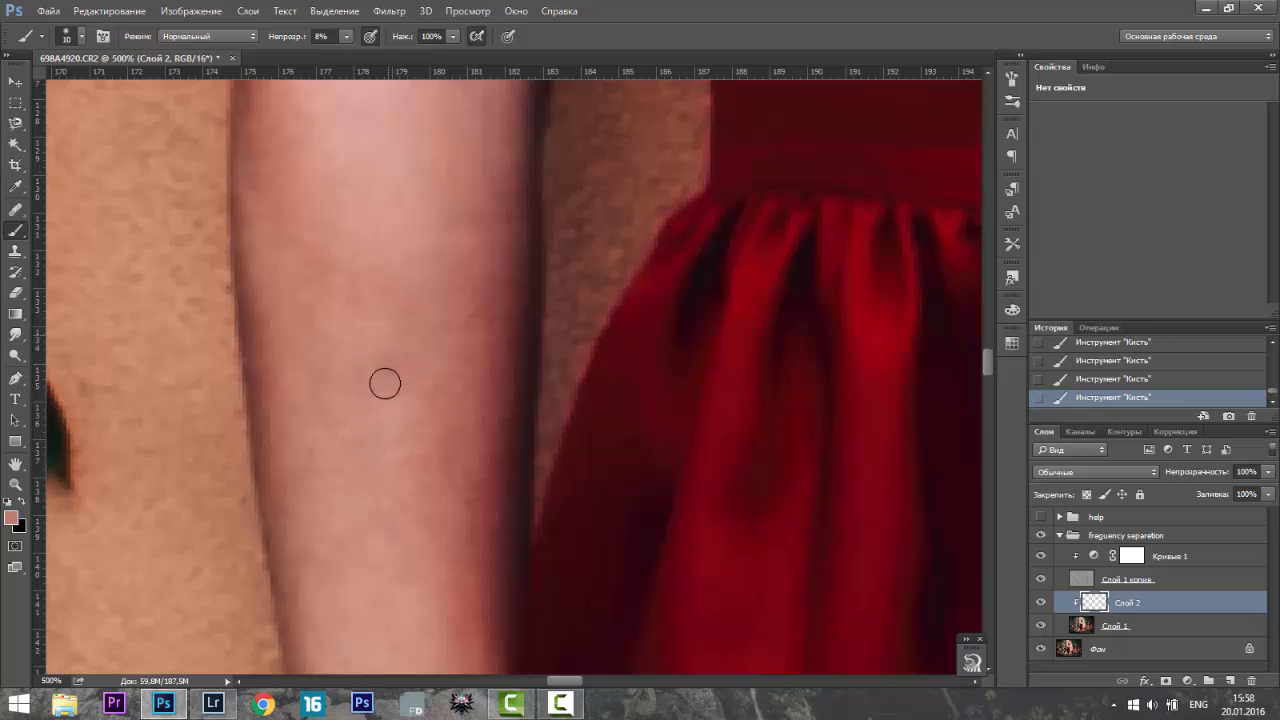
# - Sample a lighter forearm tone and smooth the area below the elbow with a 29 px brush
pyautogui.scroll(2, 335, 520)
pyautogui.keyDown('alt'); pyautogui.click(391, 229); pyautogui.keyUp('alt')
pyautogui.rightClick(397, 218)
pyautogui.click(490, 257)
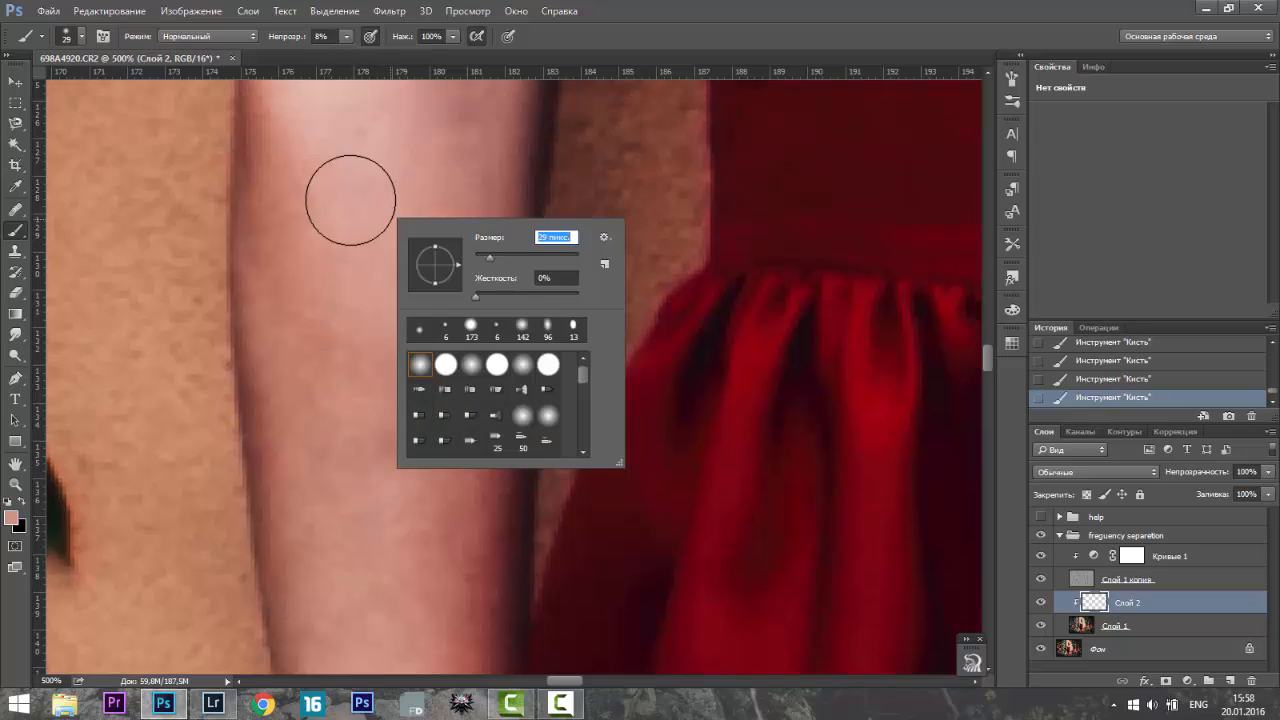
pyautogui.press('Return')
pyautogui.scroll(-2, 386, 190)
pyautogui.scroll(4, 343, 446)
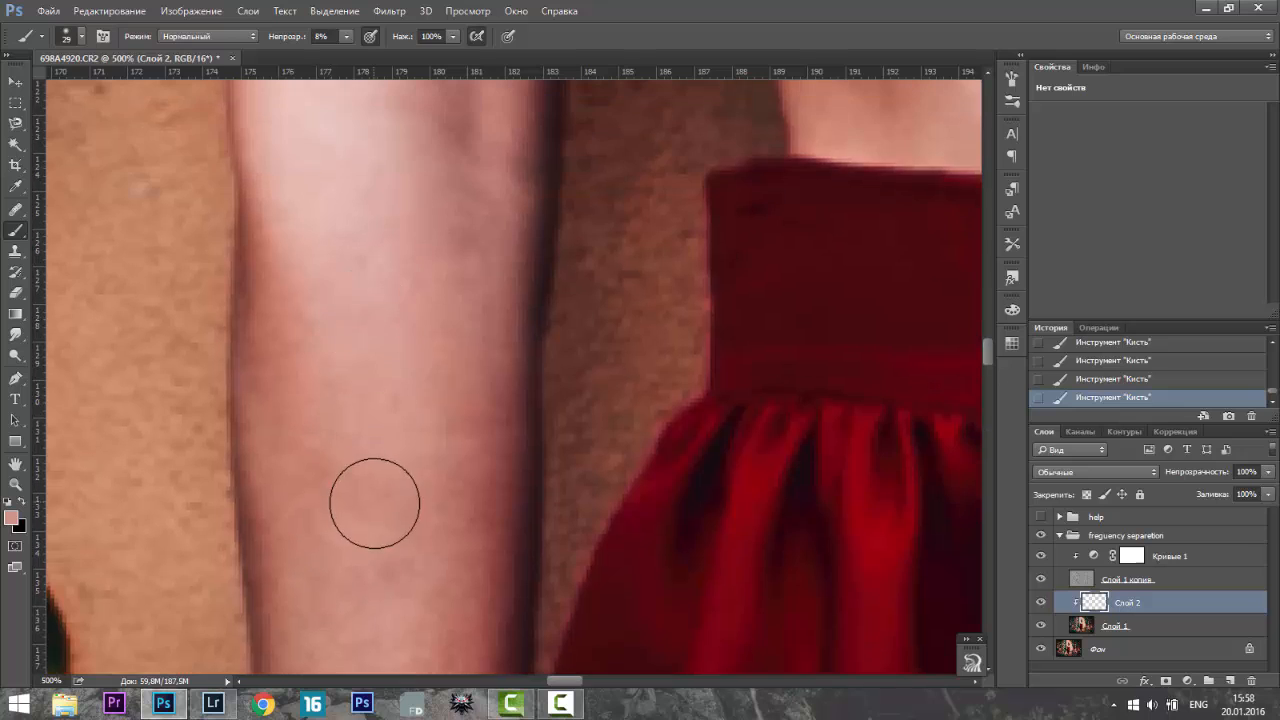
# - Toggle the visibility of Слой 2 to compare the forearm before and after painting
pyautogui.press('z')
pyautogui.moveTo(374, 503); pyautogui.dragTo(250, 503)
pyautogui.click(1040, 602)
pyautogui.click(1040, 602)
# - Even out the light and dark patches on the bare midriff on Слой 2 using skin tones sampled around it
pyautogui.moveTo(490, 465); pyautogui.dragTo(590, 465)
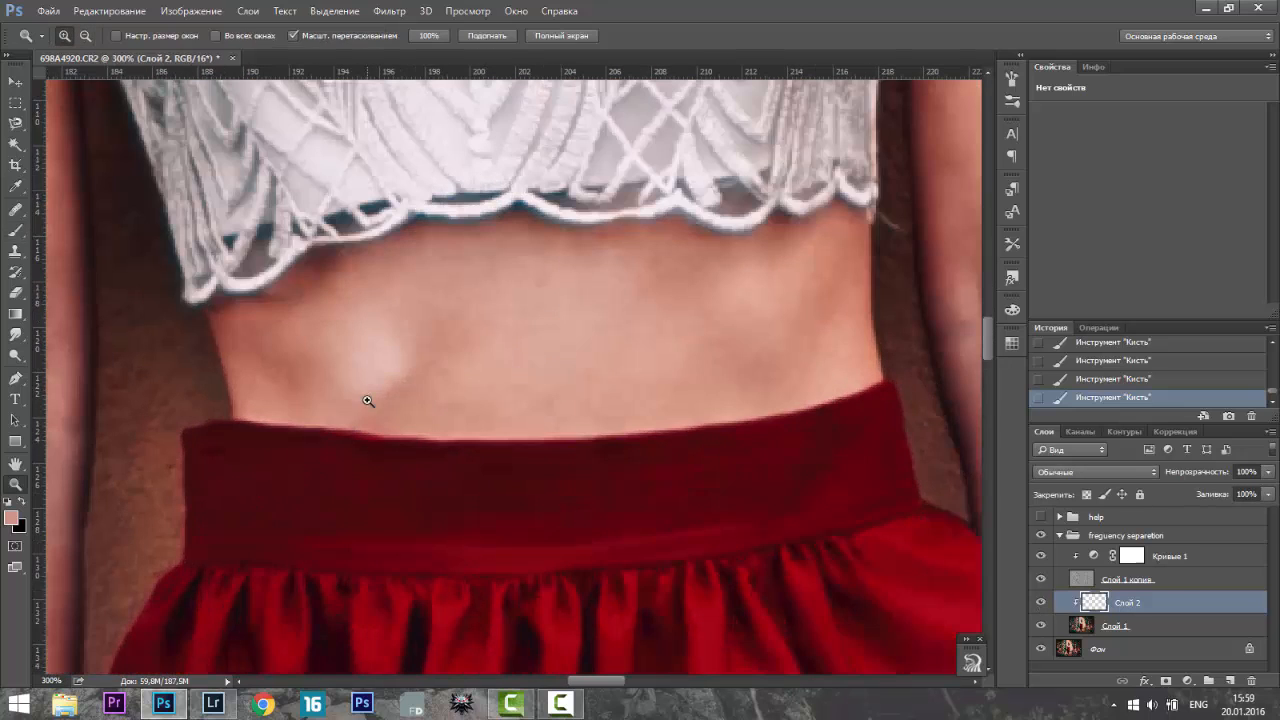
pyautogui.press('b')
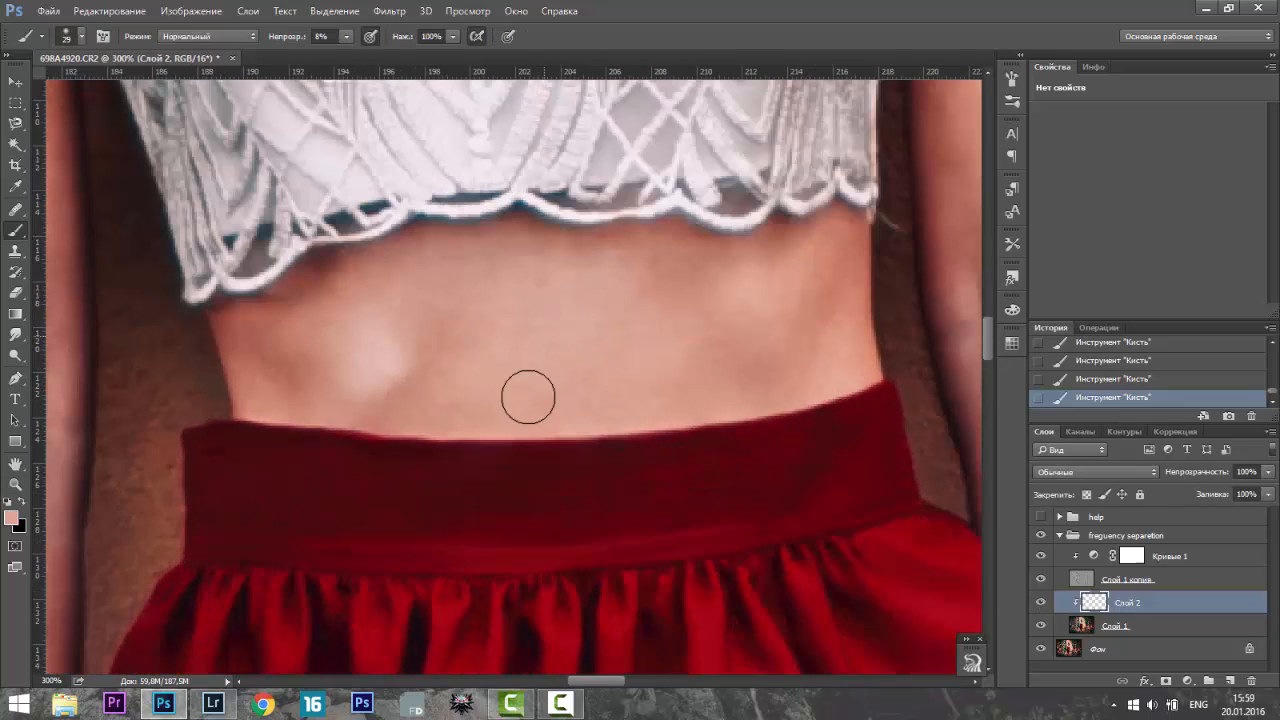
pyautogui.keyDown('alt'); pyautogui.click(287, 333); pyautogui.keyUp('alt')
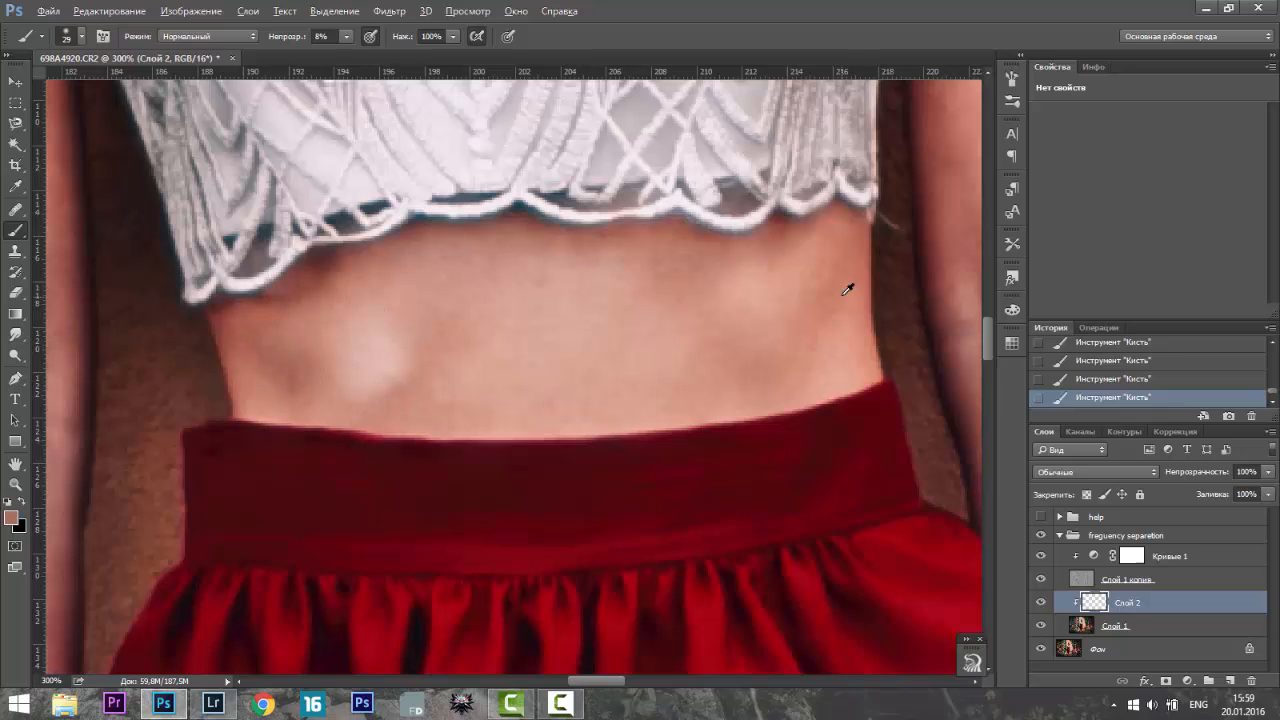
pyautogui.keyDown('alt'); pyautogui.click(818, 267); pyautogui.keyUp('alt')
pyautogui.keyDown('alt'); pyautogui.click(627, 301); pyautogui.keyUp('alt')
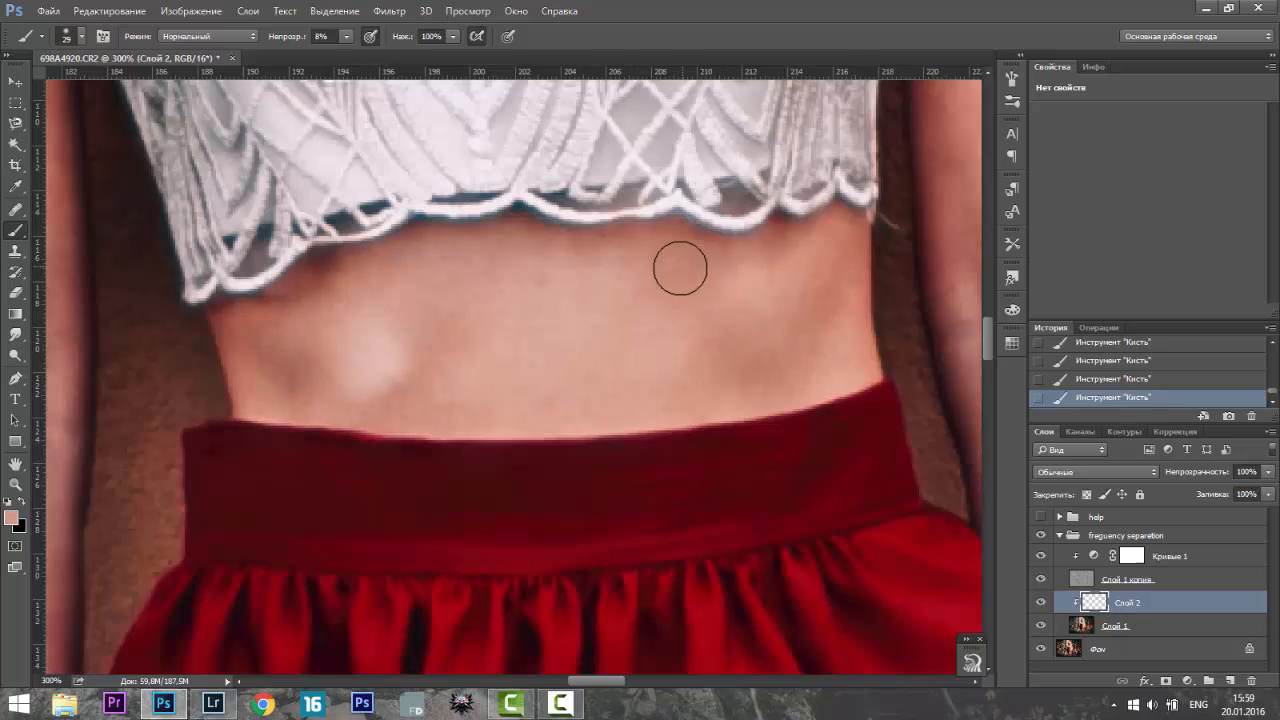
# - Even out the skin tone along the woman's other forearm on Слой 2 using tones sampled from that arm
pyautogui.moveTo(619, 684); pyautogui.dragTo(661, 684)
pyautogui.scroll(-3, 417, 380)
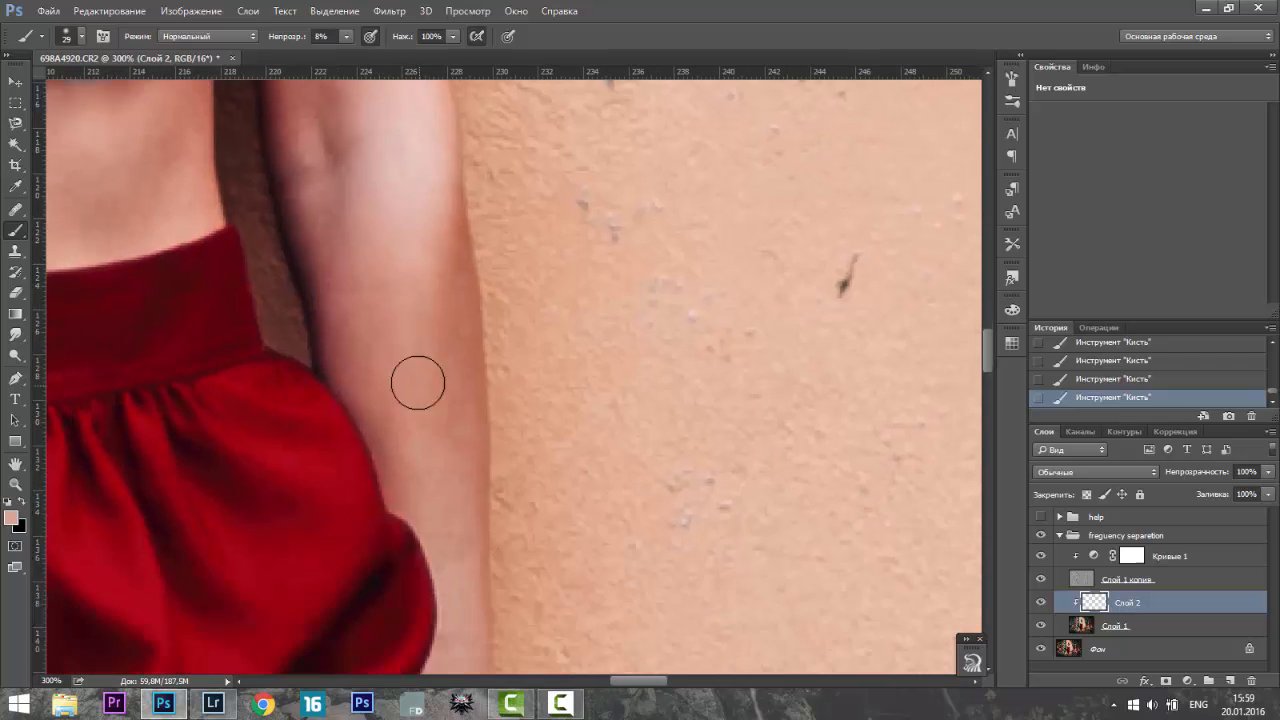
pyautogui.keyDown('alt'); pyautogui.click(438, 328); pyautogui.keyUp('alt')
pyautogui.keyDown('alt'); pyautogui.click(415, 156); pyautogui.keyUp('alt')
pyautogui.scroll(-2, 398, 155)
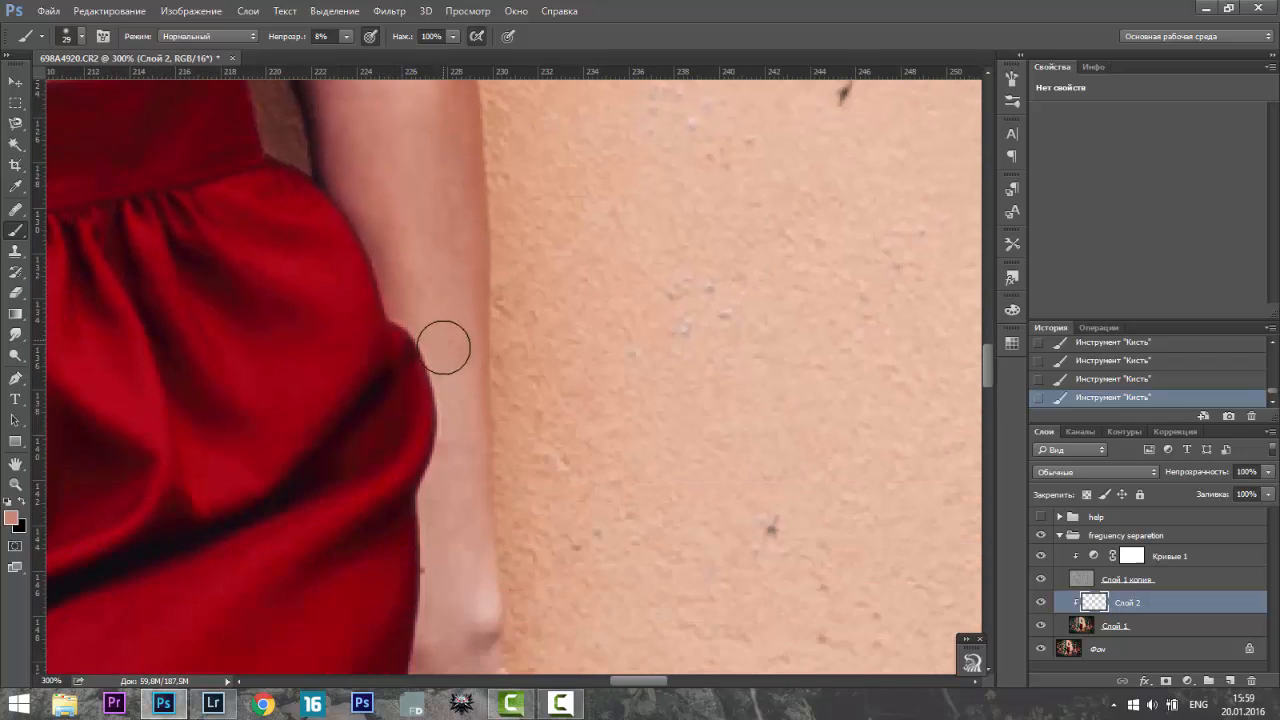
pyautogui.scroll(3, 443, 346)
pyautogui.keyDown('alt'); pyautogui.click(340, 326); pyautogui.keyUp('alt')
# - Sample a tone beside the inner elbow crease and soften the crease with a 13 px brush
pyautogui.scroll(2, 312, 176)
pyautogui.keyDown('alt'); pyautogui.click(306, 178); pyautogui.keyUp('alt')
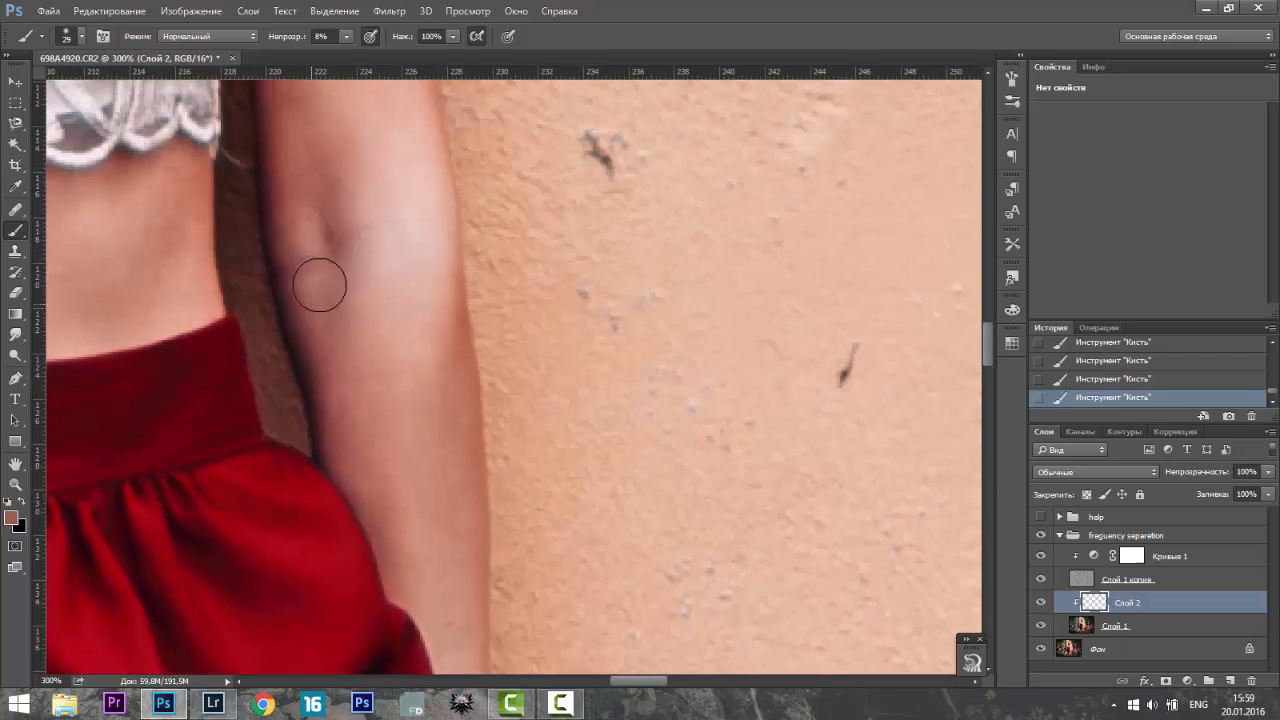
pyautogui.rightClick(352, 205)
pyautogui.click(442, 251)
pyautogui.press('Return')
# - Sample the upper arm's skin tone and smooth the arm up to the shoulder with a 32 px brush
pyautogui.scroll(4, 352, 270)
pyautogui.keyDown('alt'); pyautogui.click(384, 368); pyautogui.keyUp('alt')
pyautogui.rightClick(389, 377)
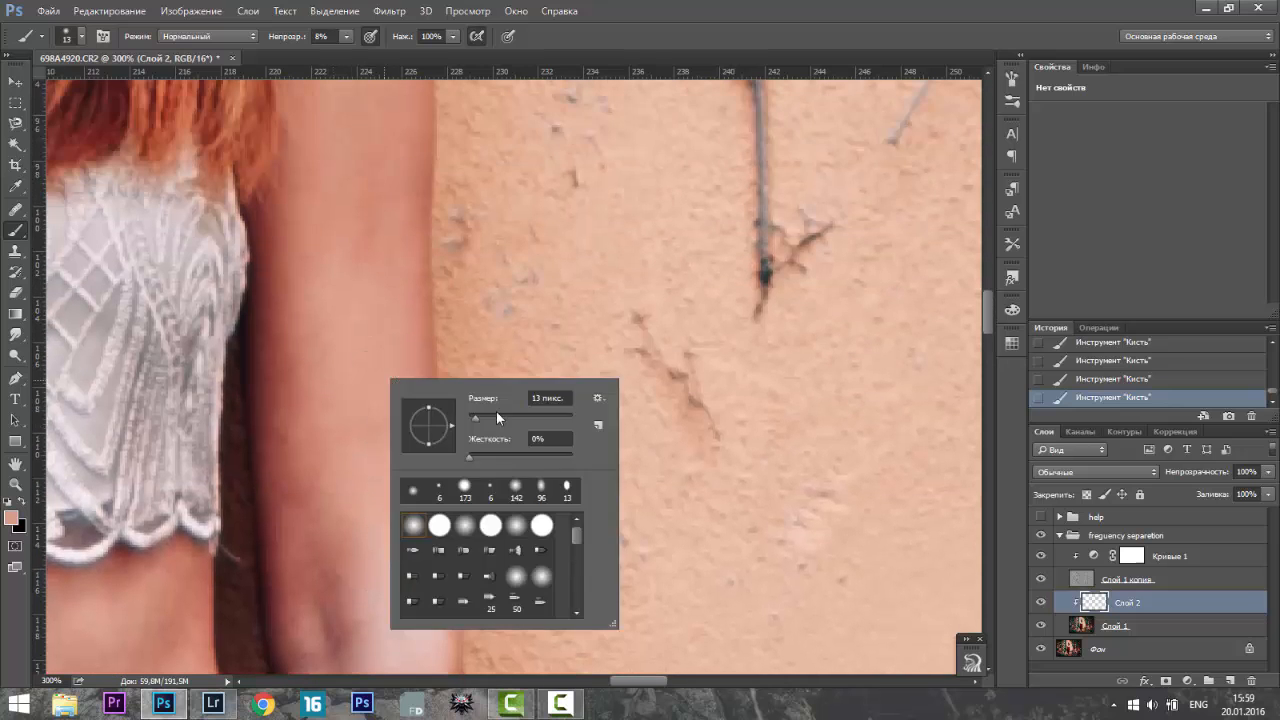
pyautogui.click(496, 417)
pyautogui.press('Return')
pyautogui.rightClick(388, 287)
pyautogui.click(484, 326)
pyautogui.press('Return')
pyautogui.scroll(6, 286, 443)
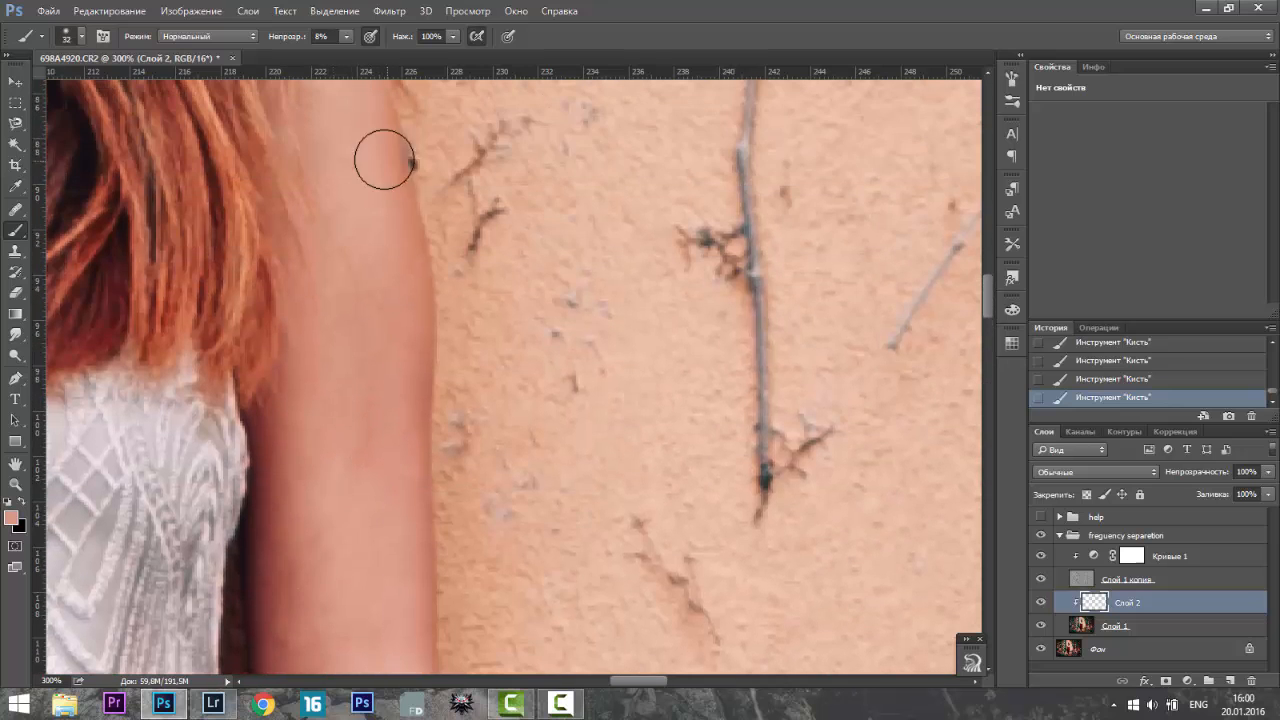
# - Smooth the tonal transitions across the cheek on Слой 2 with the 32 px brush and sampled face tones
pyautogui.hscroll(-4, 550, 619)
pyautogui.scroll(3, 343, 600)
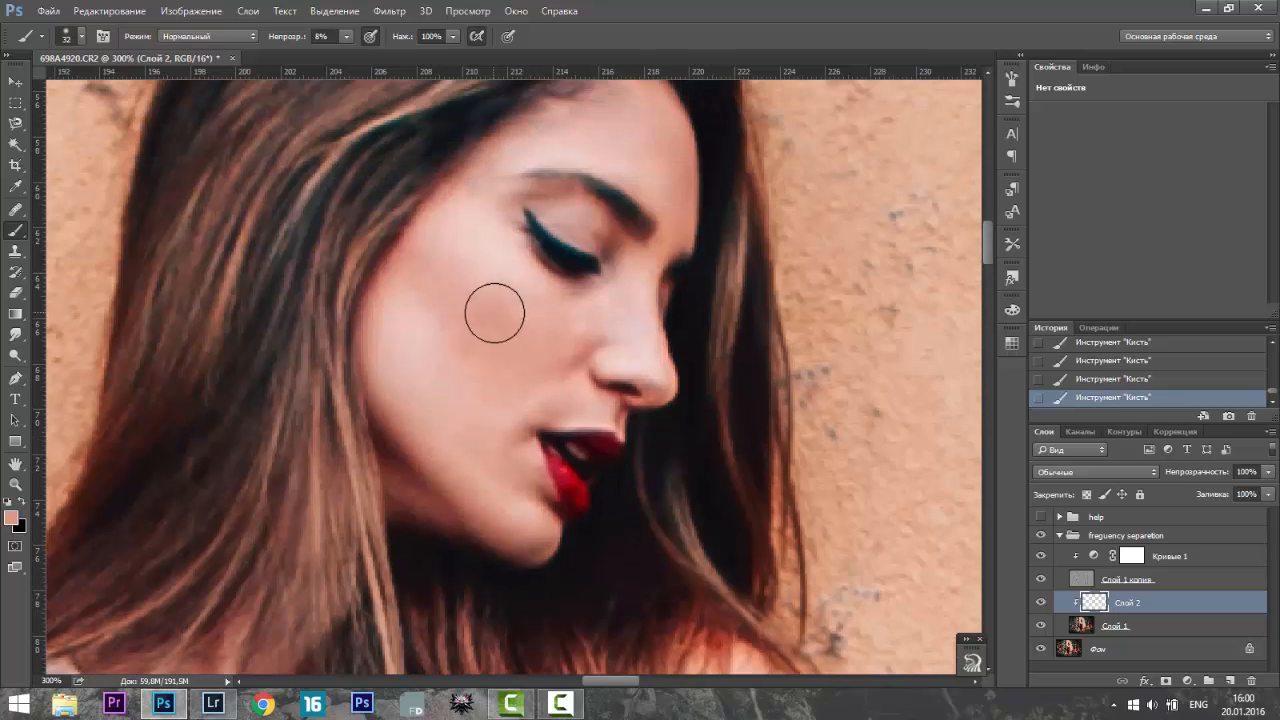
pyautogui.keyDown('alt'); pyautogui.click(454, 286); pyautogui.keyUp('alt')
pyautogui.moveTo(451, 283)
pyautogui.mouseDown()
pyautogui.moveTo(484, 310)
pyautogui.moveTo(487, 353)
pyautogui.mouseUp()
pyautogui.keyDown('alt'); pyautogui.click(419, 344); pyautogui.keyUp('alt')
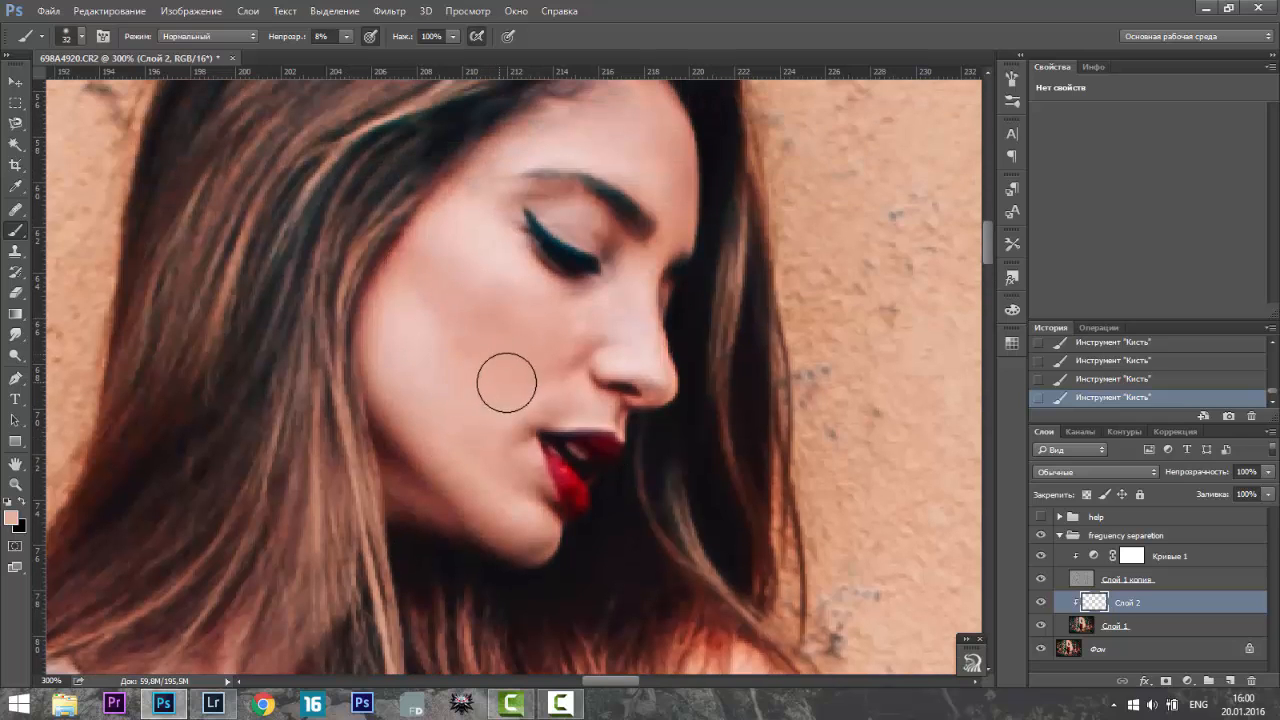
# - Reduce the brush to 24 px and even out the skin along the temple and the rest of the face
pyautogui.rightClick(458, 354)
pyautogui.moveTo(552, 394); pyautogui.dragTo(548, 394)
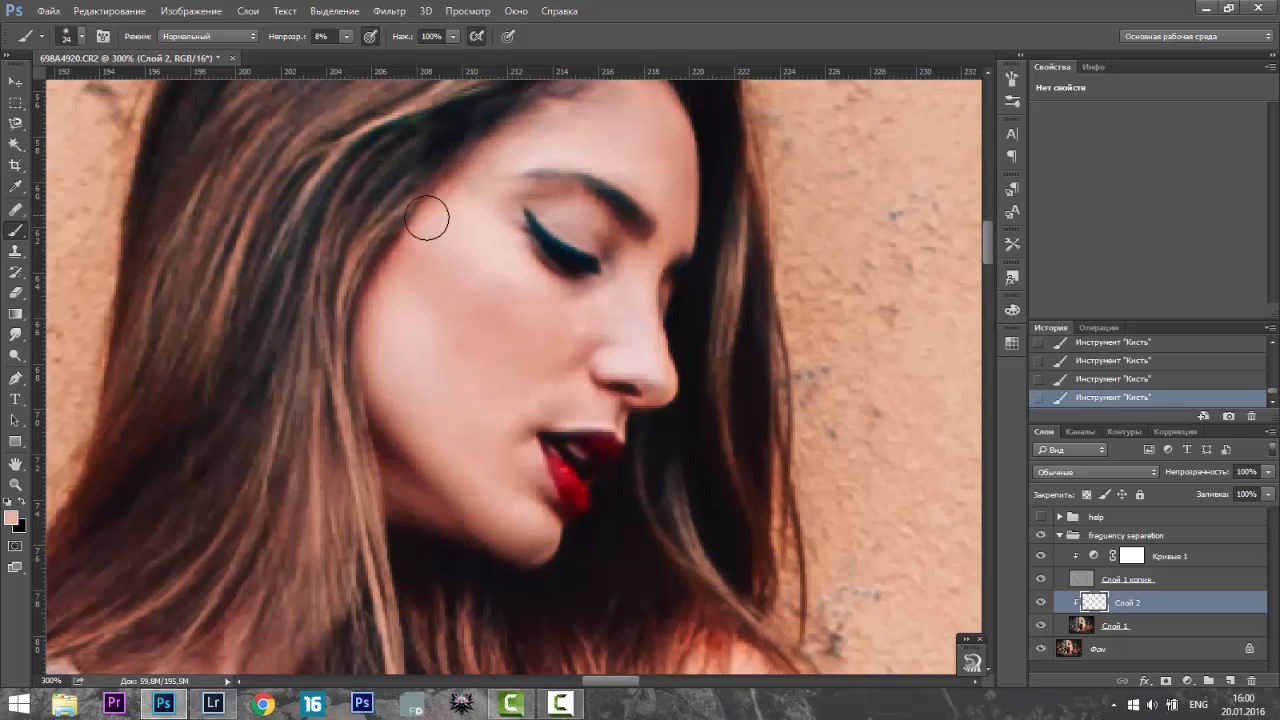
pyautogui.scroll(2, 429, 214)
pyautogui.scroll(-3, 600, 310)
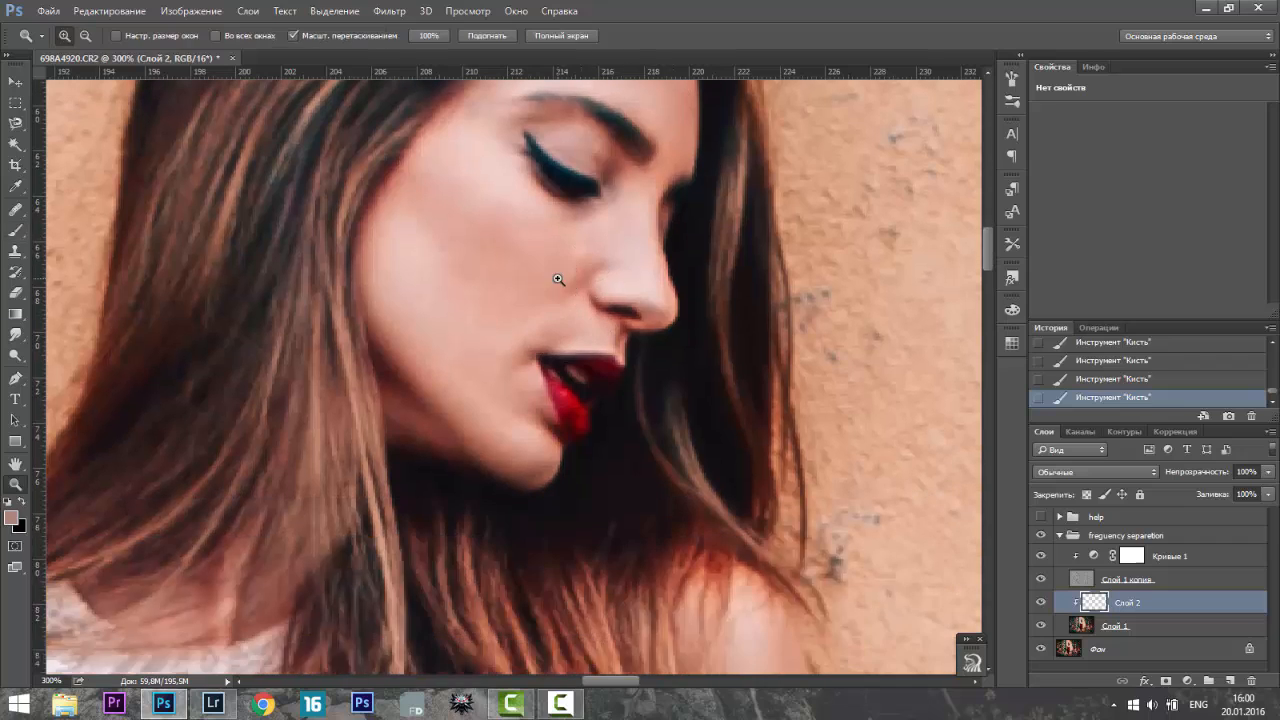
# - Soften the uneven tones beside the nose on Слой 2 with a 9 px brush
pyautogui.keyDown('alt'); pyautogui.scroll(3, 560, 277); pyautogui.keyUp('alt')
pyautogui.rightClick(613, 263)
pyautogui.moveTo(704, 302); pyautogui.dragTo(696, 302)
pyautogui.press('Return')
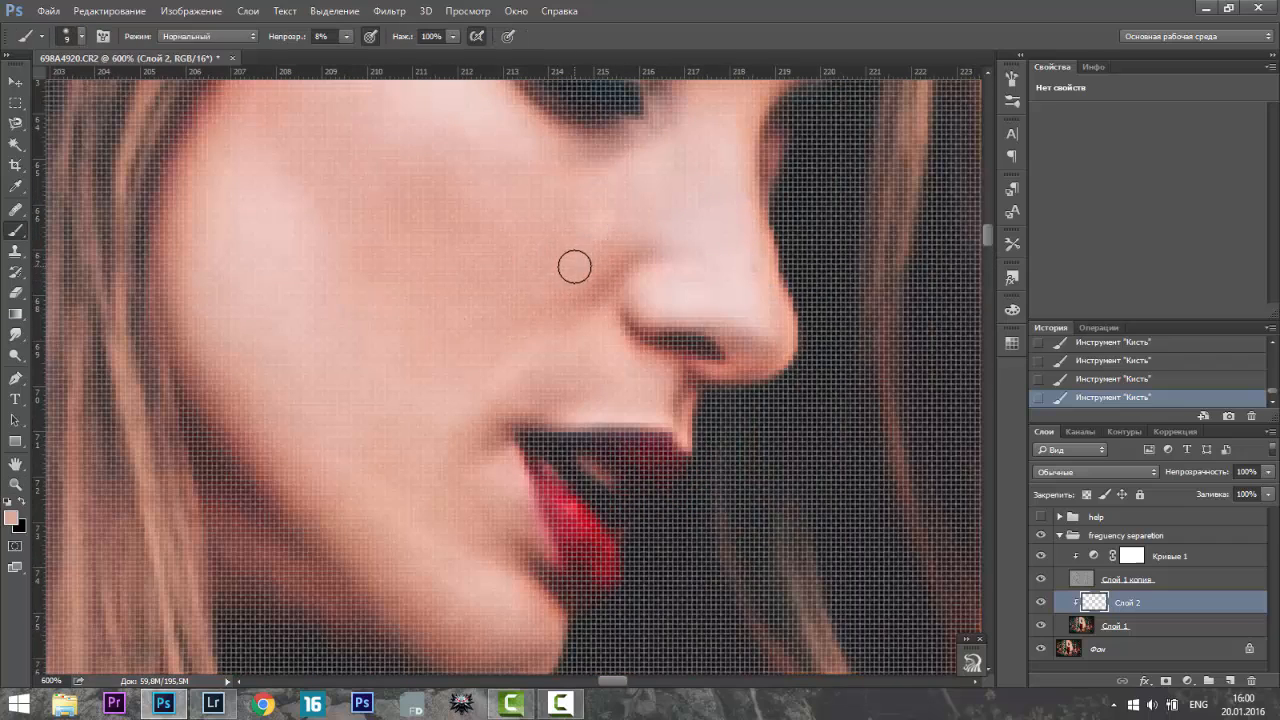
# - Fit the whole photo in view, collapse the frequency separation group and toggle its visibility to compare the retouch
pyautogui.press('z')
pyautogui.hotkey('ctrl', '0')
pyautogui.click(1058, 536)
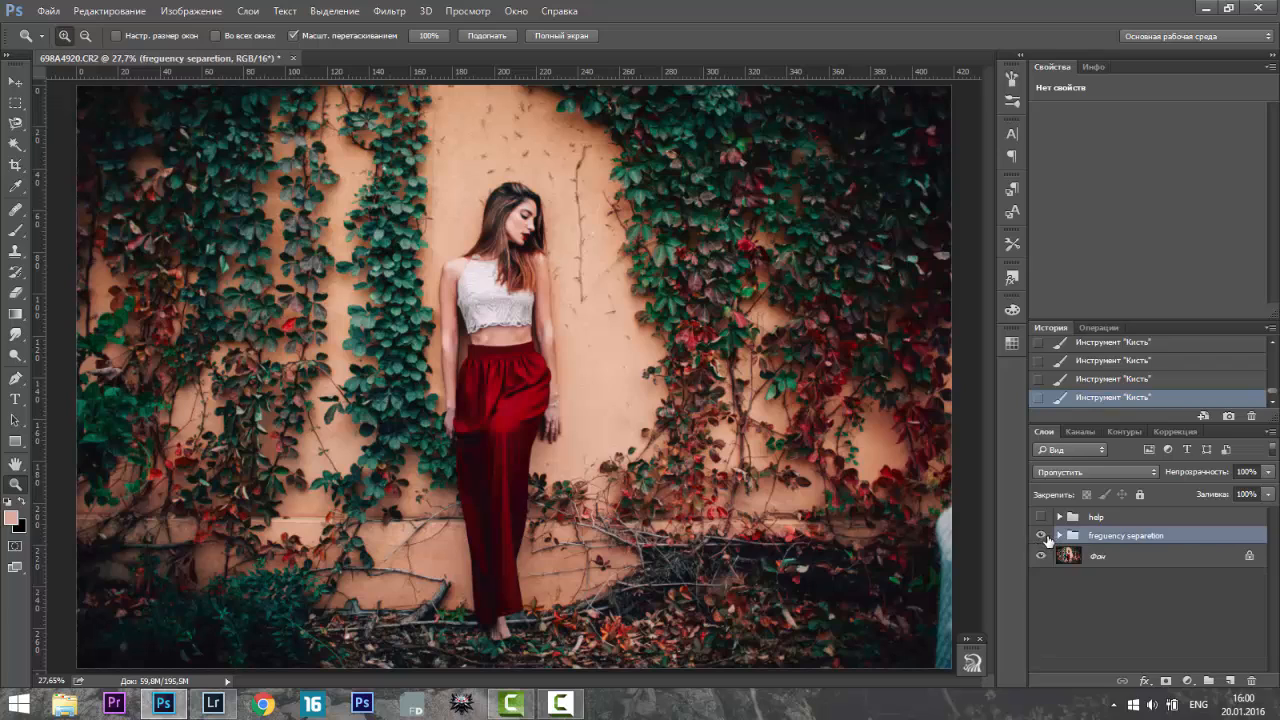
pyautogui.click(1040, 536)
pyautogui.click(1040, 536)
# - Compare the woman's upper body before and after by repeatedly toggling the frequency separation group's visibility
pyautogui.moveTo(453, 287); pyautogui.dragTo(670, 318)
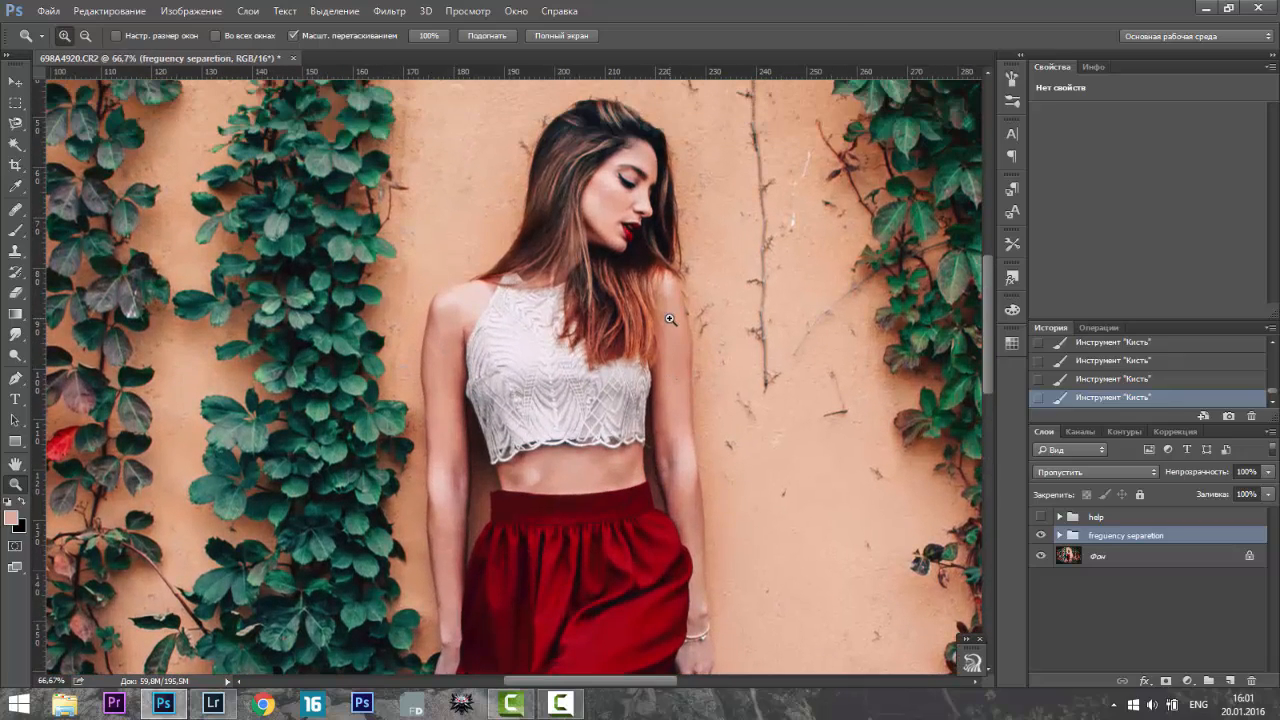
pyautogui.click(1043, 537)
pyautogui.click(1043, 537)
pyautogui.click(1043, 537)
pyautogui.click(1043, 537)
pyautogui.click(1043, 537)
pyautogui.click(1043, 537)
# - Compare the face close up with the frequency separation group hidden and shown
pyautogui.click(643, 177)
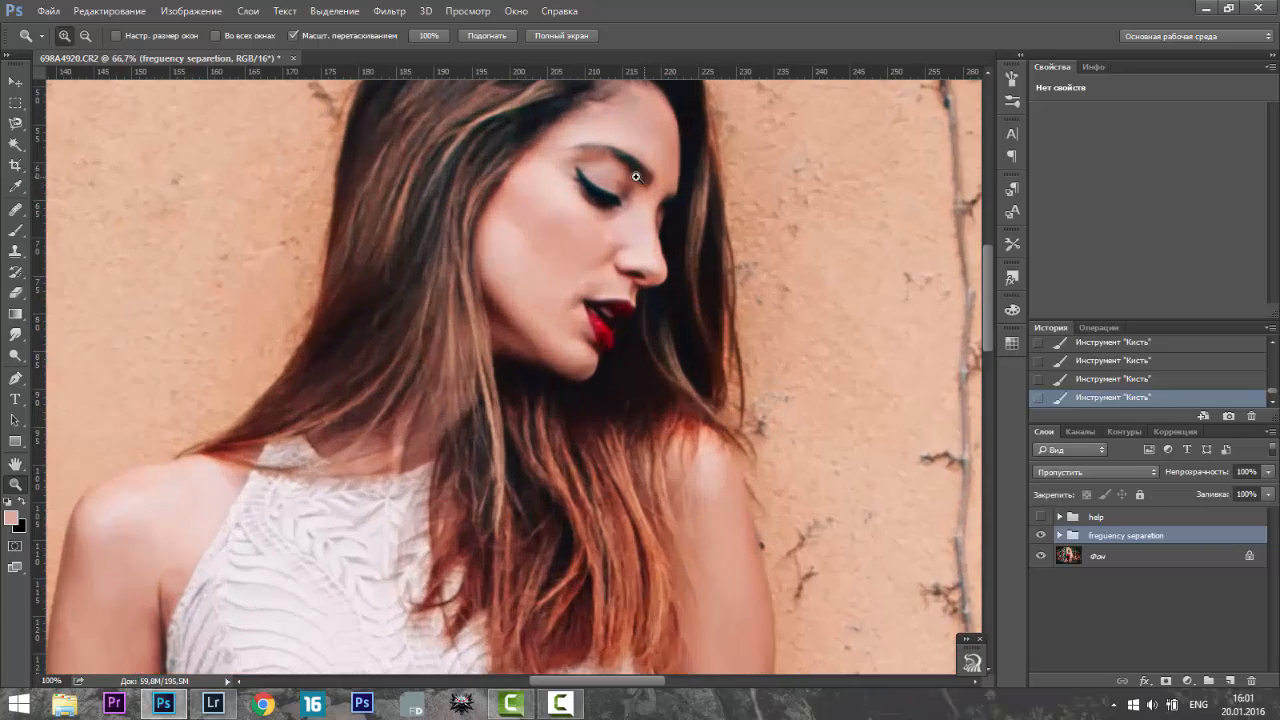
pyautogui.click(592, 192)
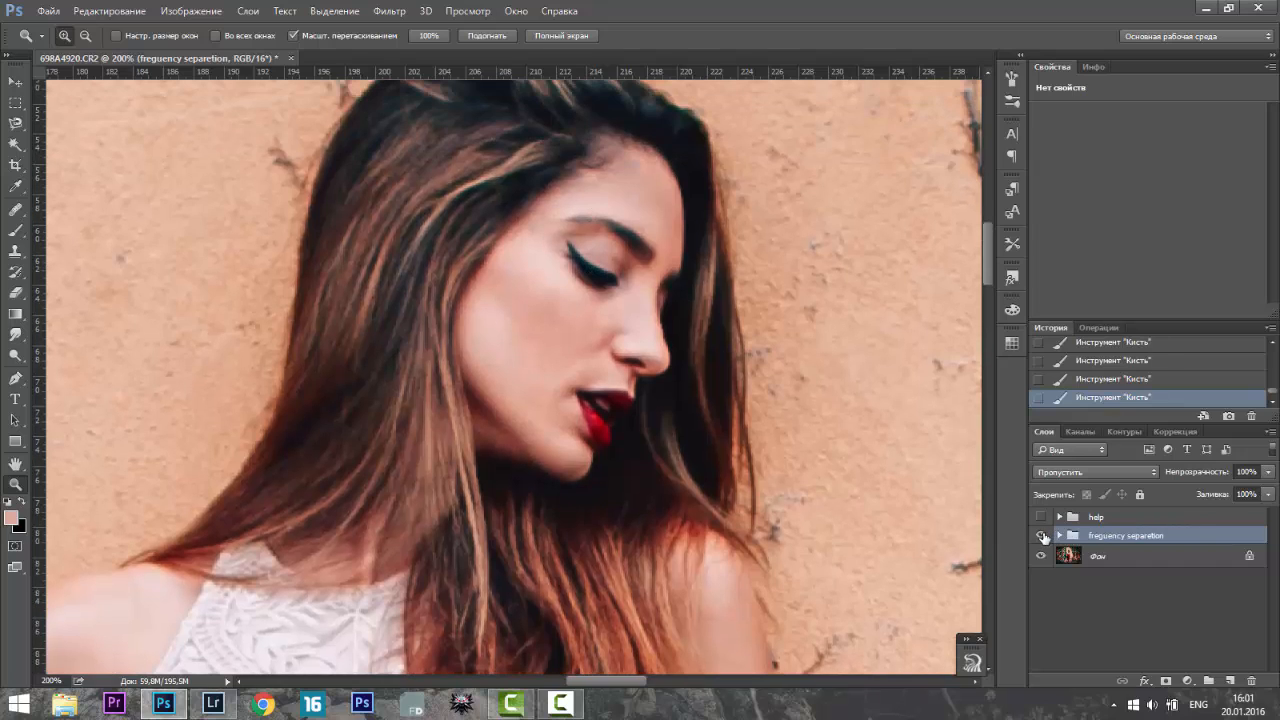
pyautogui.click(1043, 537)
pyautogui.click(1043, 537)
# - Heal the texture flaws on the cheek beside the nose on Слой 1 копия with a 6 px Healing Brush, sampling clean texture nearby
pyautogui.click(1058, 537)
pyautogui.click(1077, 584)
pyautogui.click(615, 326)
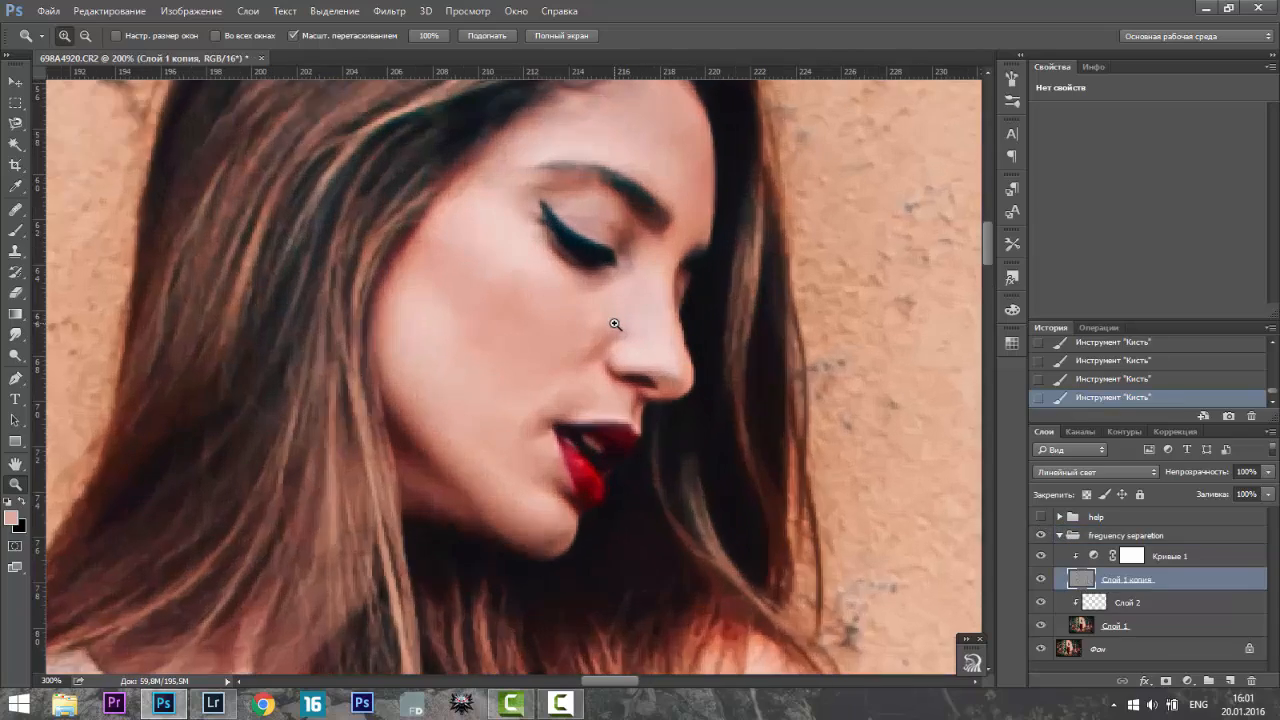
pyautogui.click(612, 324)
pyautogui.click(598, 304)
pyautogui.click(615, 312)
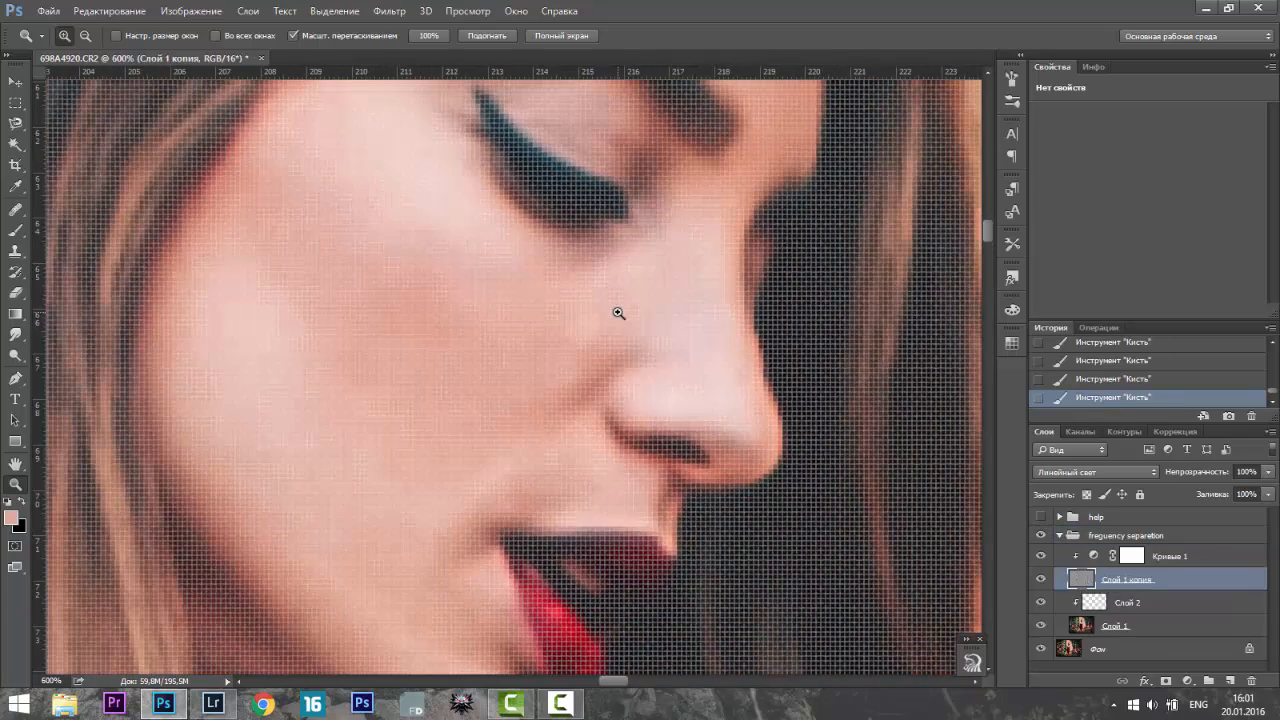
pyautogui.press('j')
pyautogui.keyDown('alt'); pyautogui.click(613, 331); pyautogui.keyUp('alt')
pyautogui.click(577, 340)
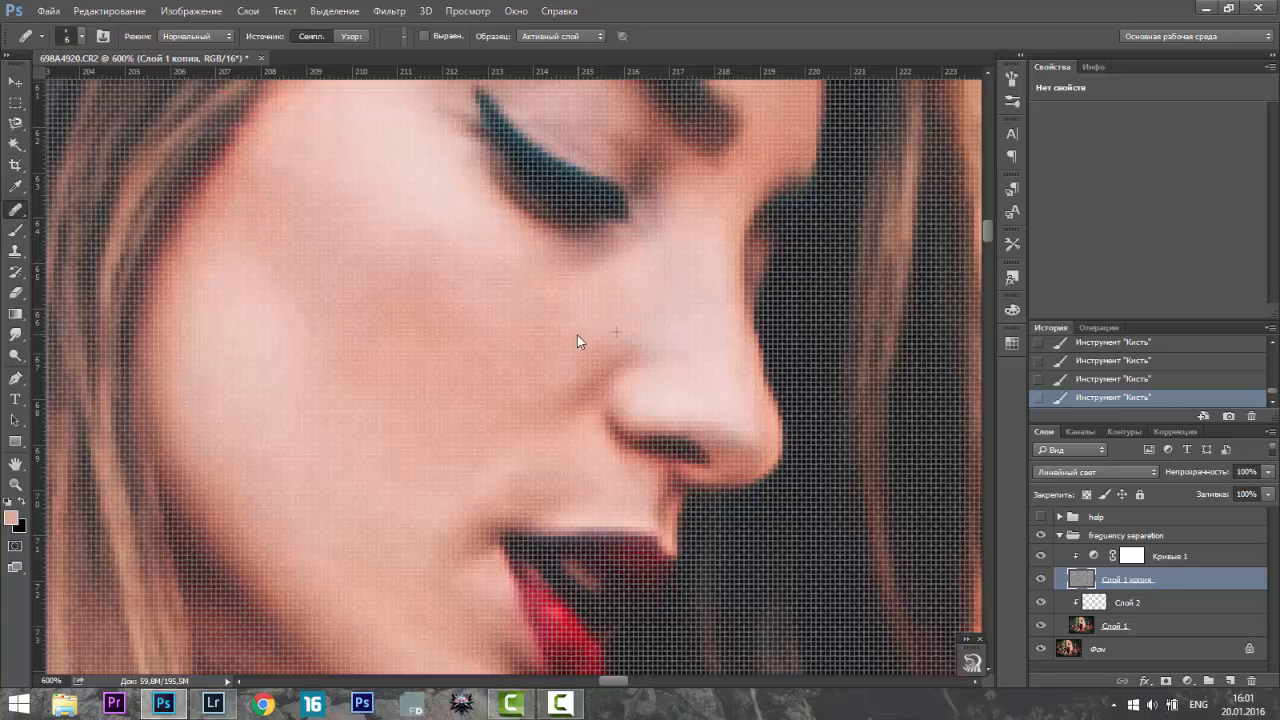
pyautogui.click(592, 331)
pyautogui.click(589, 331)
pyautogui.click(566, 334)
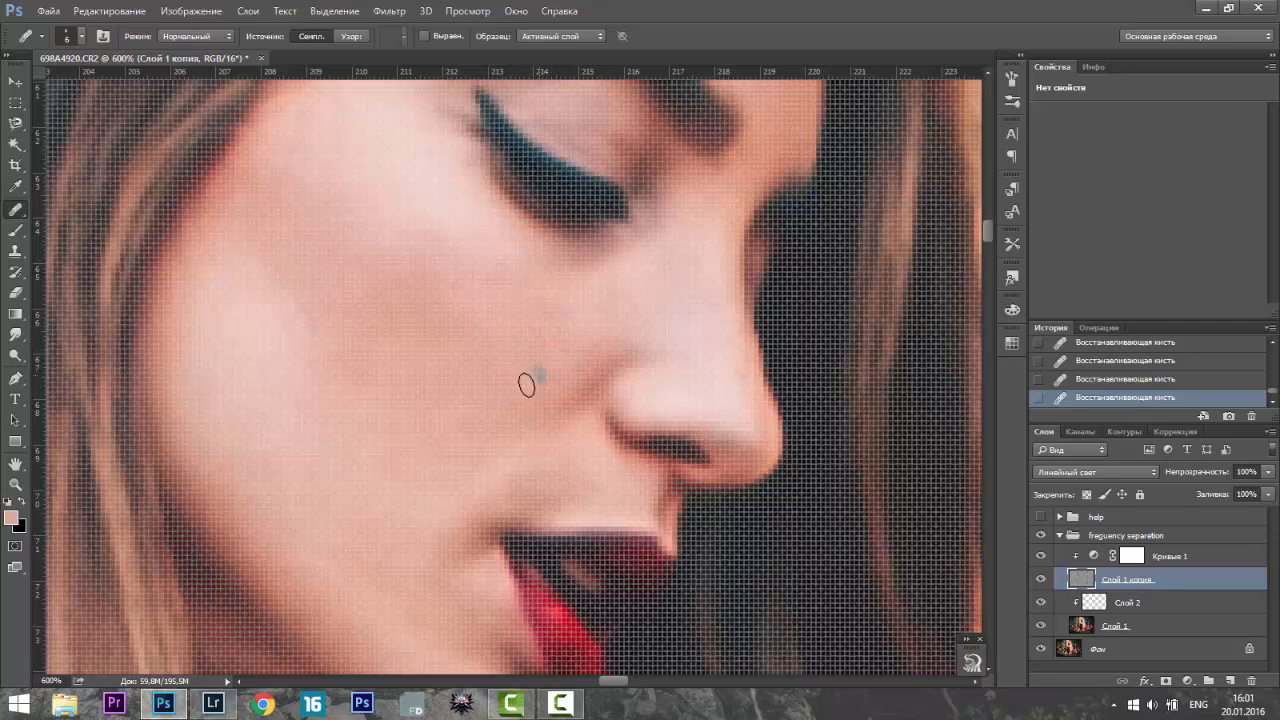
# - Toggle the frequency separation group's visibility to check the healed face and upper body from farther away
pyautogui.press('z')
pyautogui.click(487, 36)
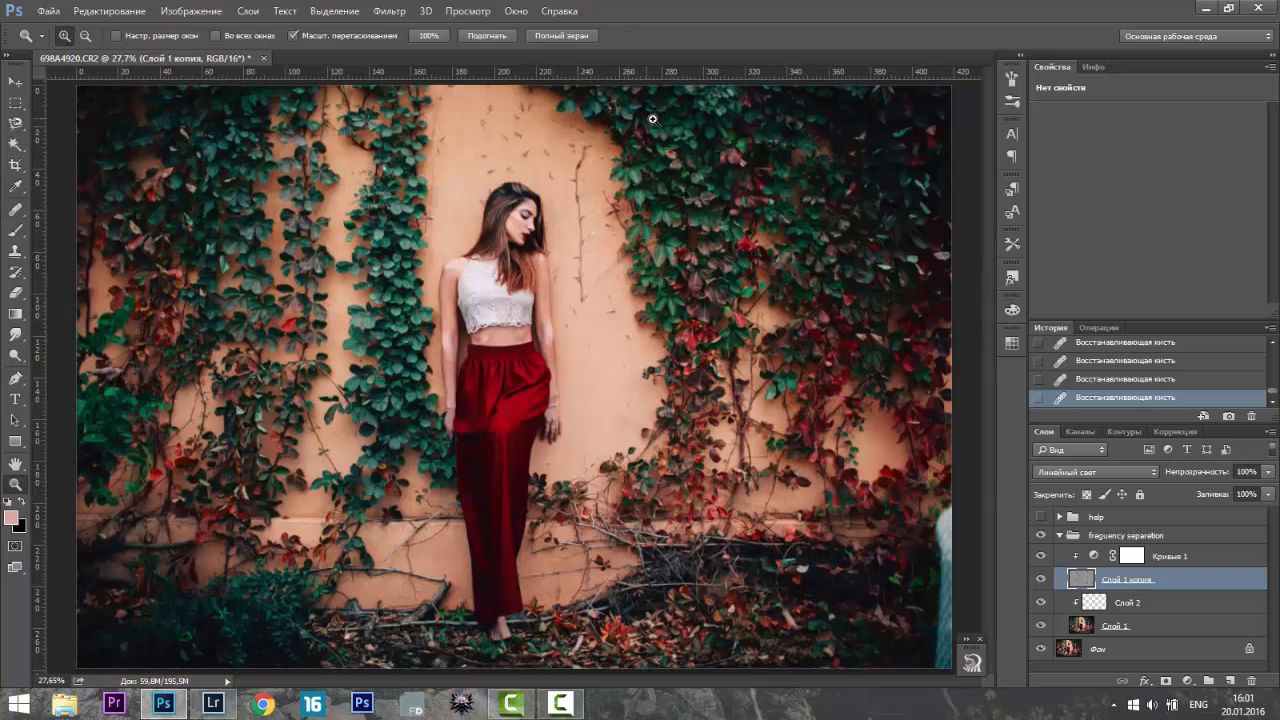
pyautogui.moveTo(491, 154); pyautogui.dragTo(957, 478)
pyautogui.click(1039, 536)
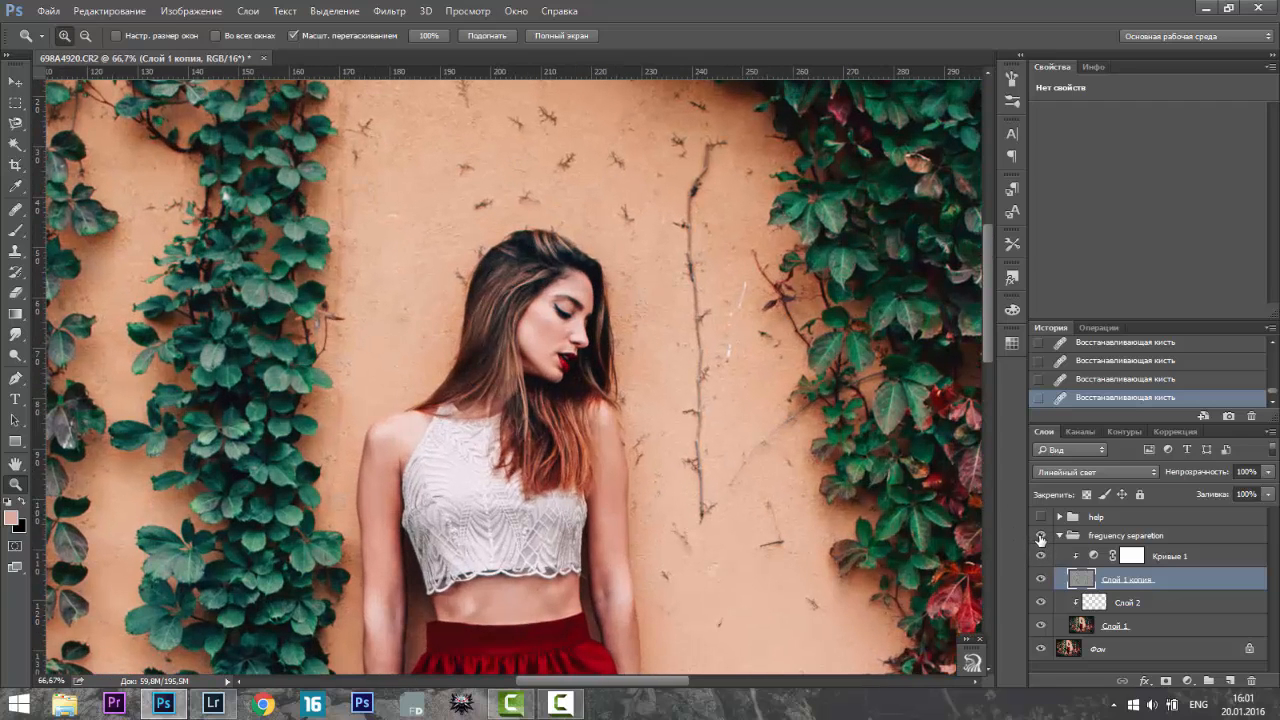
pyautogui.click(1039, 537)
pyautogui.click(1039, 537)
# - Clone clean skin texture over the area below the eye on Слой 1 копия with the 6 px Clone Stamp
pyautogui.moveTo(574, 311); pyautogui.dragTo(559, 393)
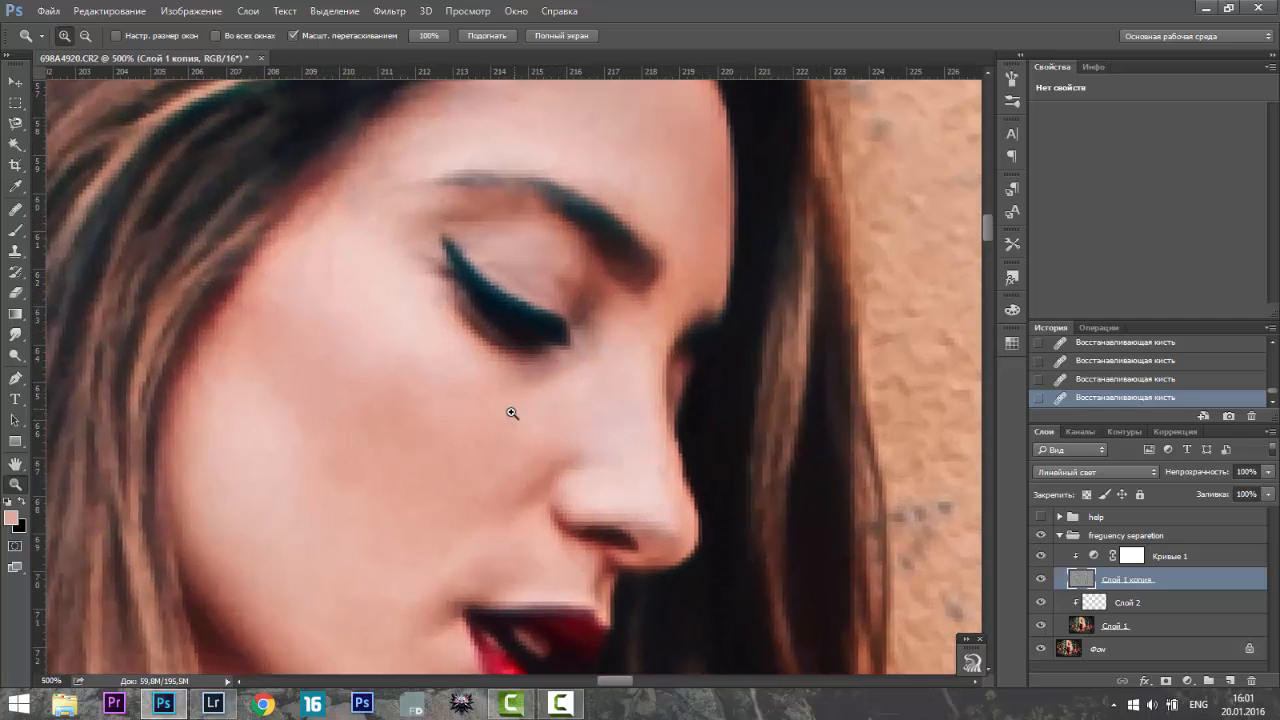
pyautogui.press('s')
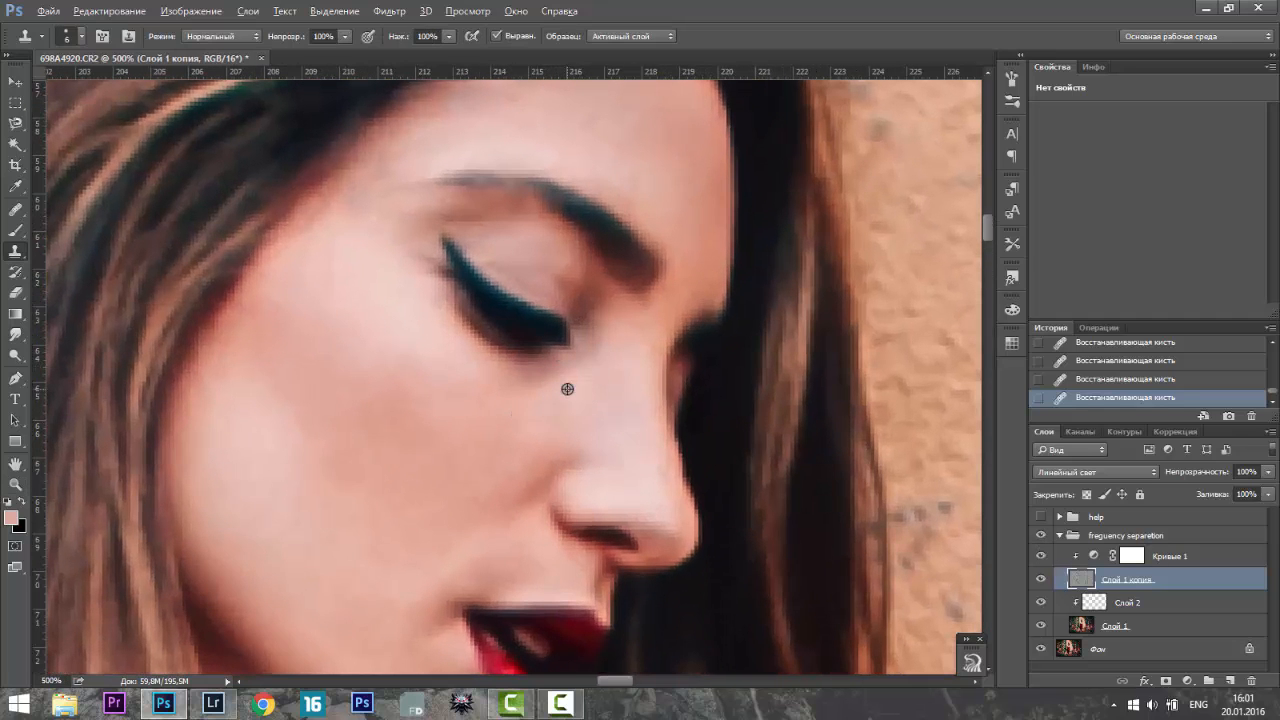
pyautogui.keyDown('alt'); pyautogui.click(547, 397); pyautogui.keyUp('alt')
pyautogui.moveTo(531, 380); pyautogui.dragTo(463, 371)
pyautogui.click(503, 383)
pyautogui.click(525, 390)
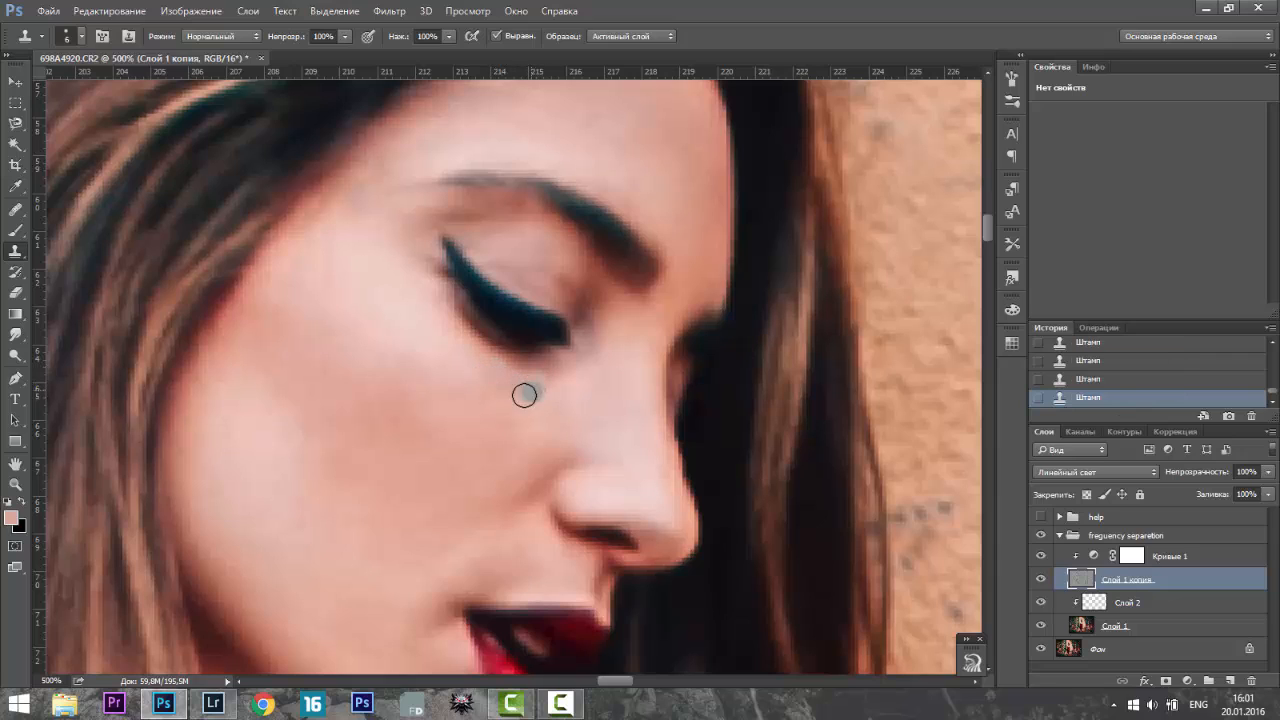
# - Heal the remaining under-eye and upper-cheek texture with a 6 px Healing Brush
pyautogui.press('j')
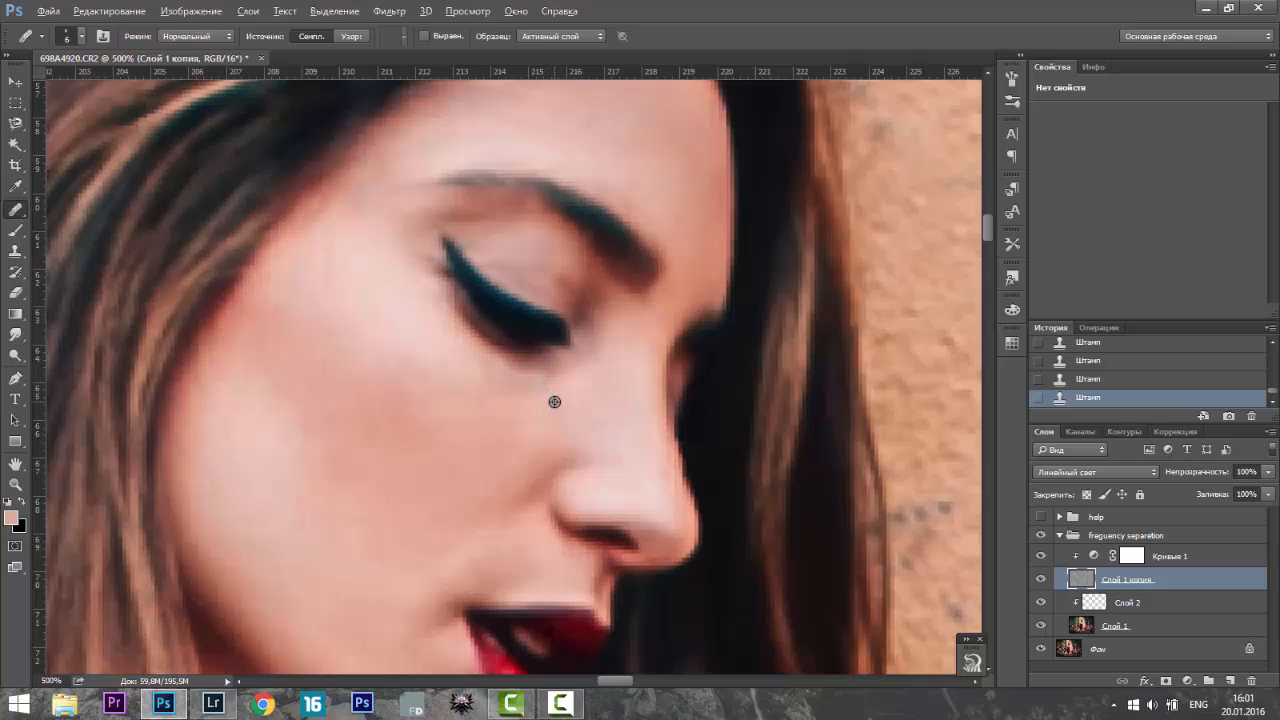
pyautogui.click(532, 389)
pyautogui.moveTo(528, 380)
pyautogui.mouseDown()
pyautogui.moveTo(486, 366)
pyautogui.moveTo(456, 397)
pyautogui.mouseUp()
pyautogui.click(485, 363)
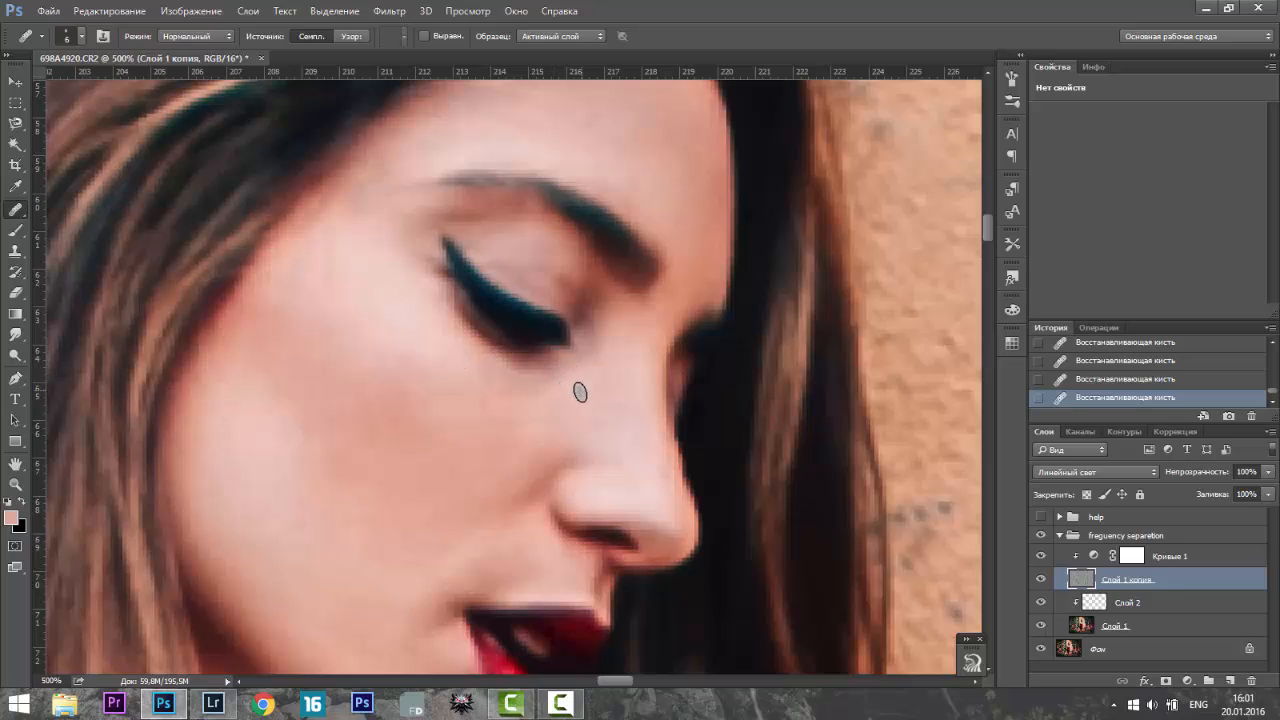
# - Stamp clean texture from the side of the nose onto the skin below the inner eye corner
pyautogui.press('s')
pyautogui.keyDown('alt'); pyautogui.click(569, 380); pyautogui.keyUp('alt')
pyautogui.click(557, 374)
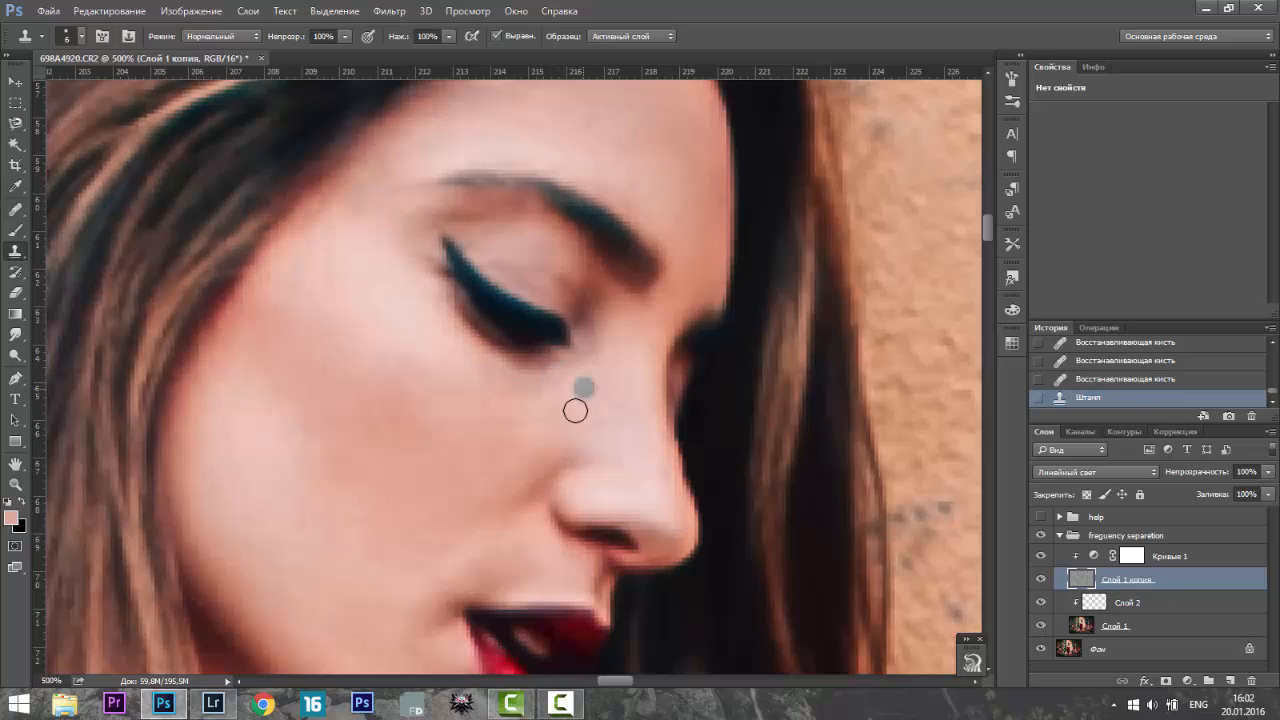
# - Collapse the frequency separation group and add a new layer above it in Мягкий свет (Soft Light) blend mode
pyautogui.press('z')
pyautogui.click(482, 40)
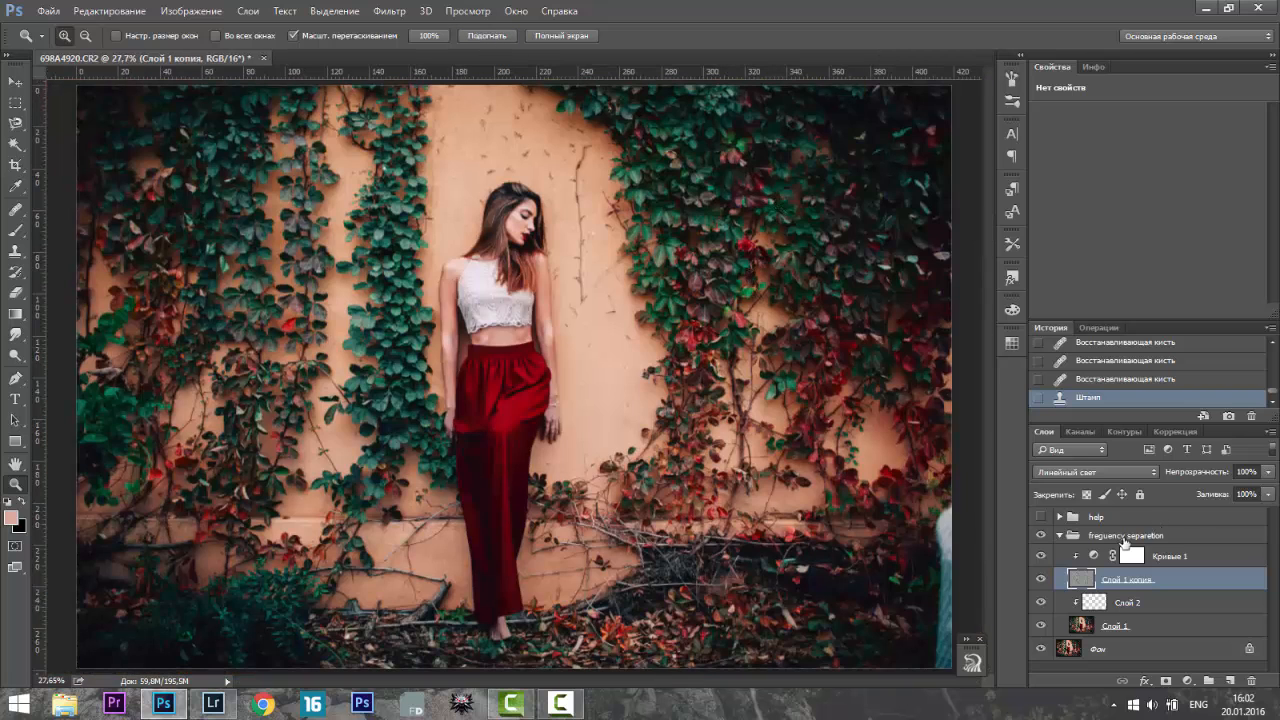
pyautogui.click(1059, 536)
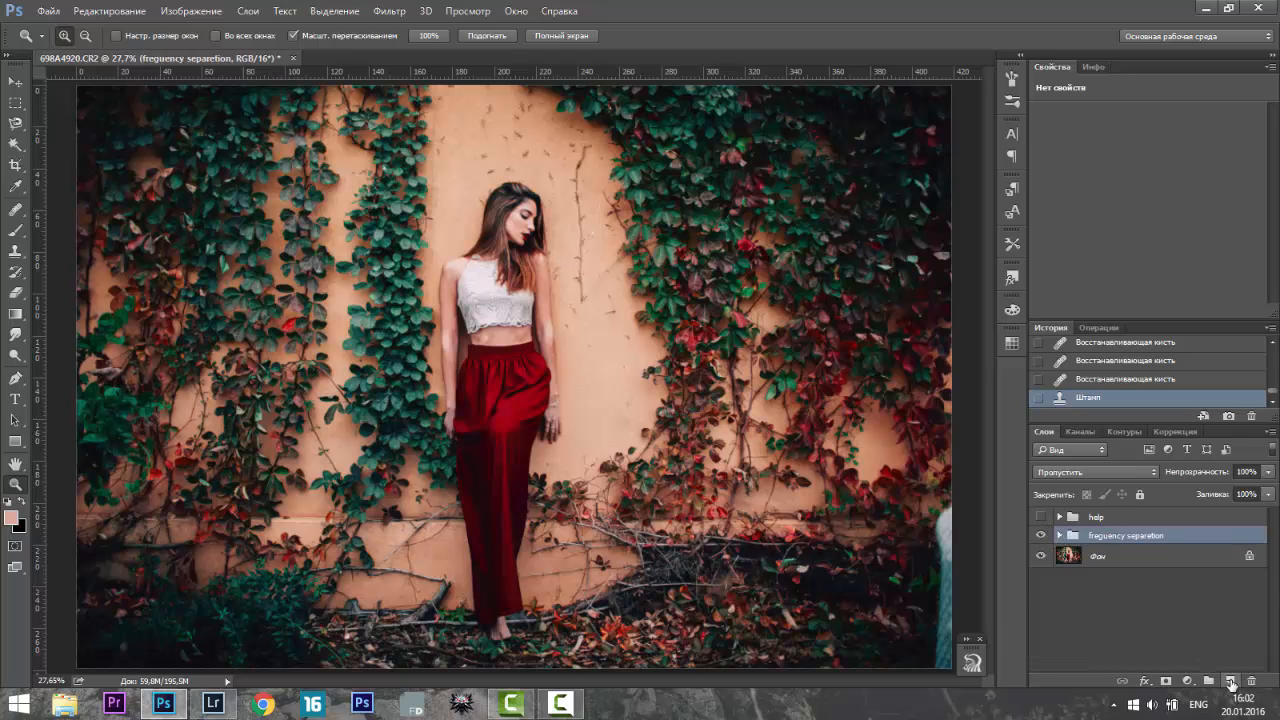
pyautogui.click(1230, 681)
pyautogui.click(1114, 471)
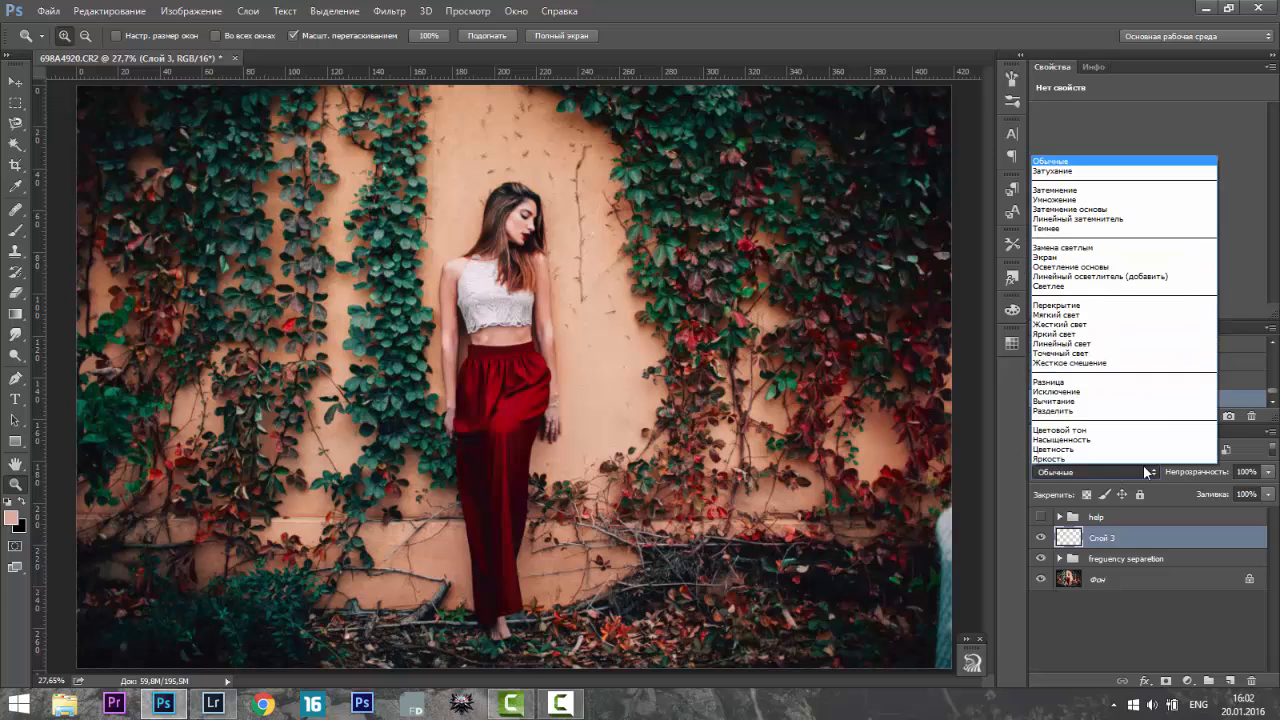
pyautogui.click(1088, 315)
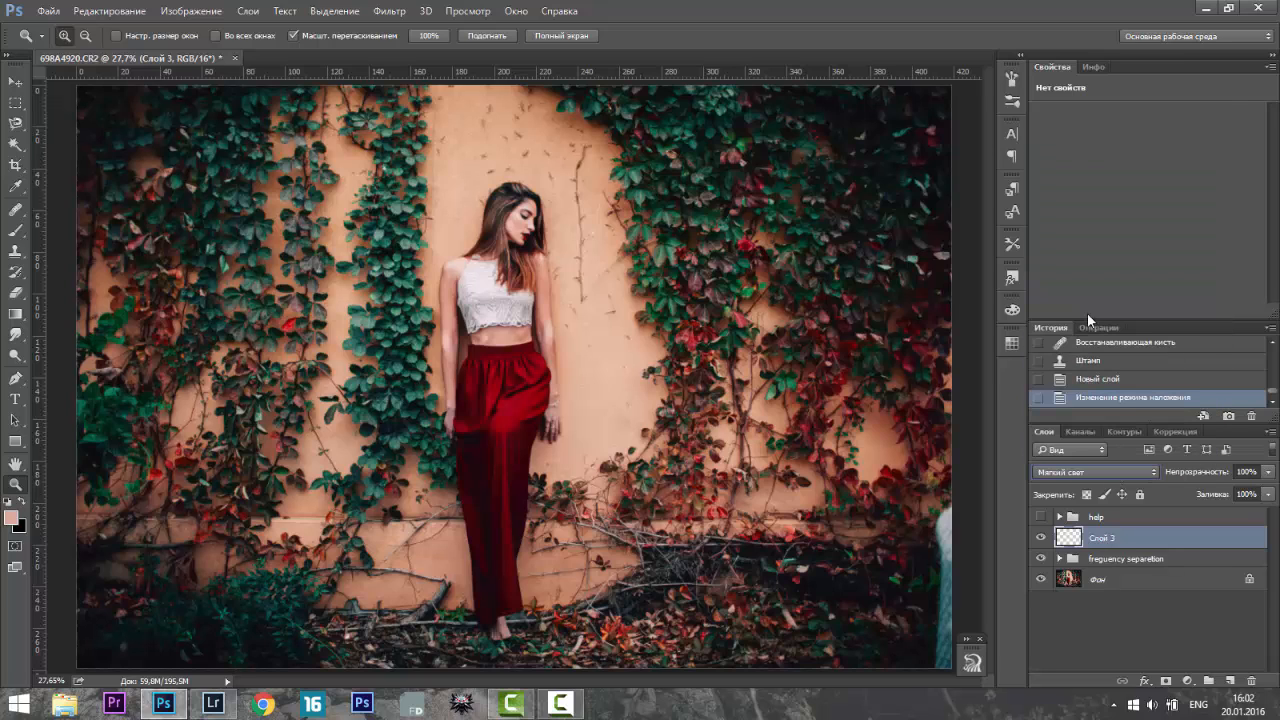
# - Rename the new Soft Light layer dnb and keep it selected for painting
pyautogui.doubleClick(1100, 539)
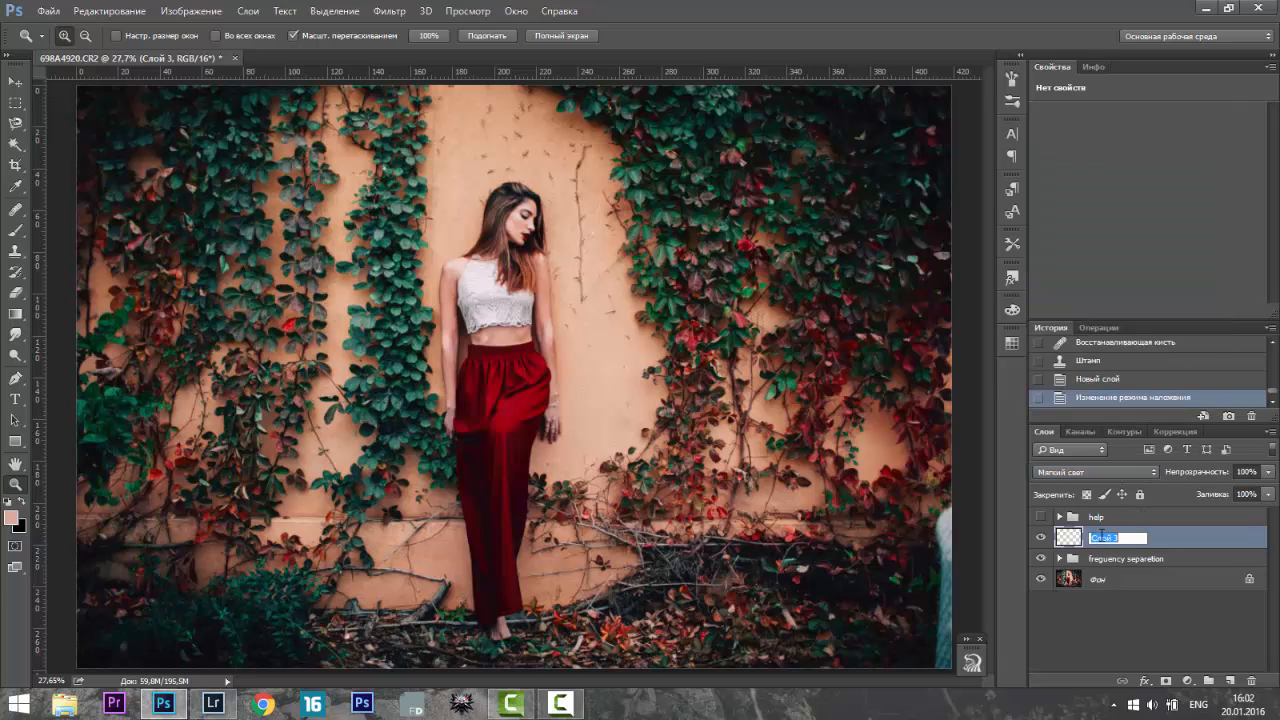
pyautogui.write('do')
pyautogui.write('b')
pyautogui.click(1143, 607)
pyautogui.click(1122, 540)
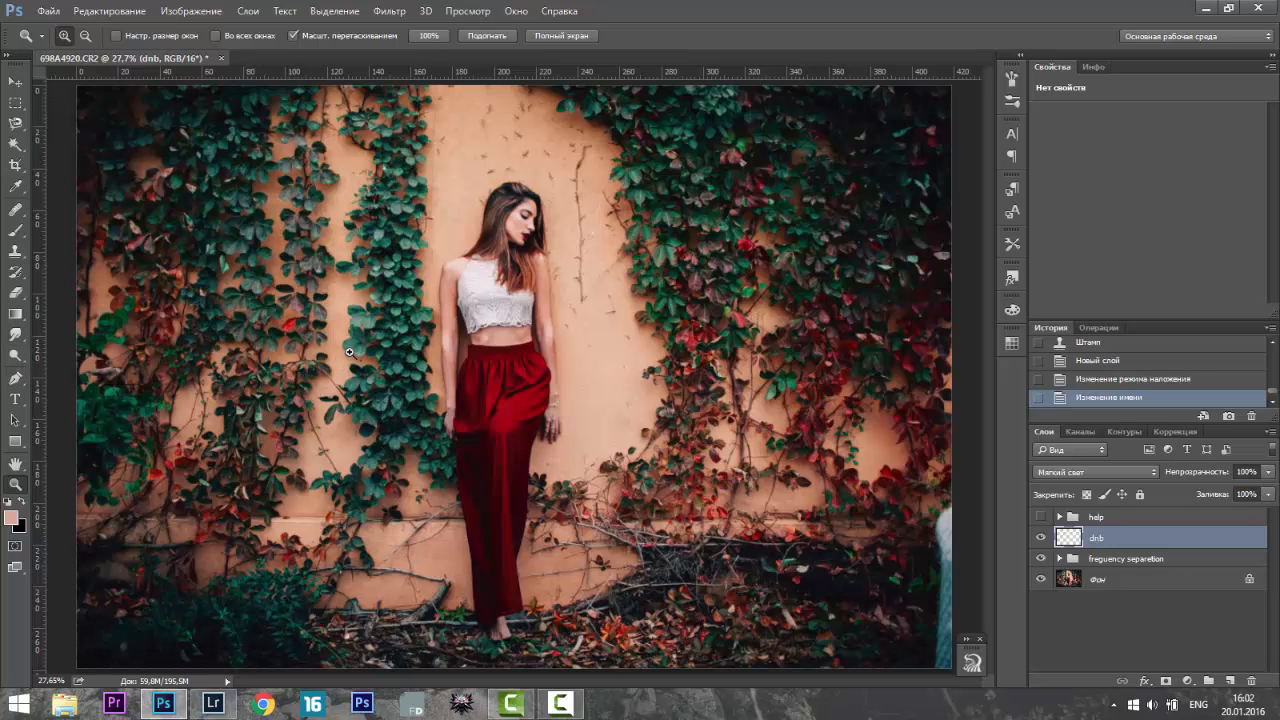
# - Darken the temple and cheek on the dnb layer with a soft 29 px black brush at 9% opacity
pyautogui.click(511, 325)
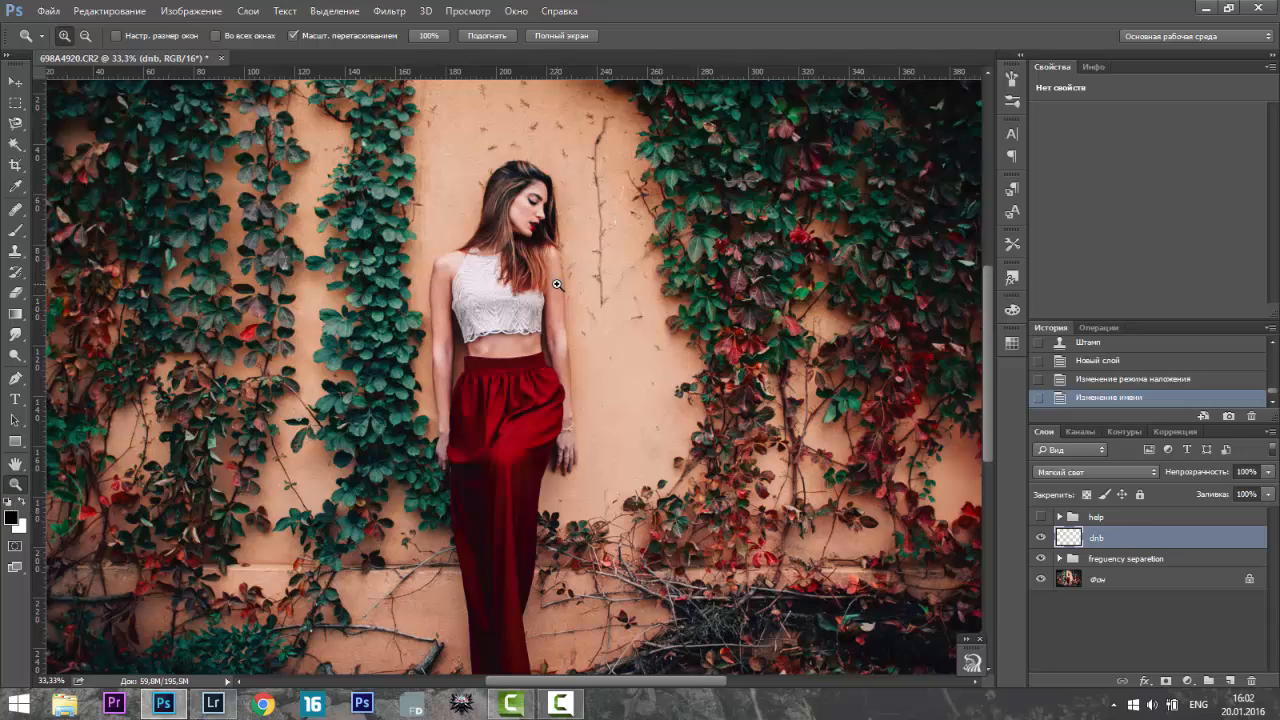
pyautogui.click(538, 197)
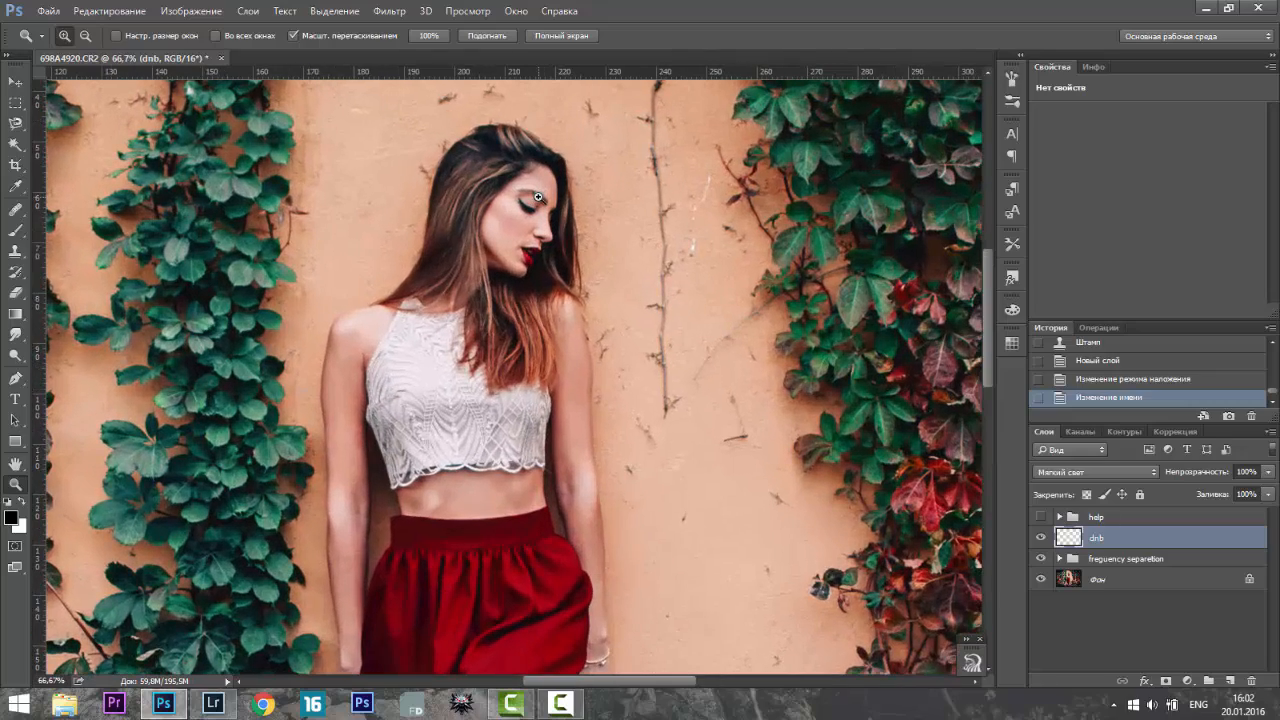
pyautogui.click(538, 197)
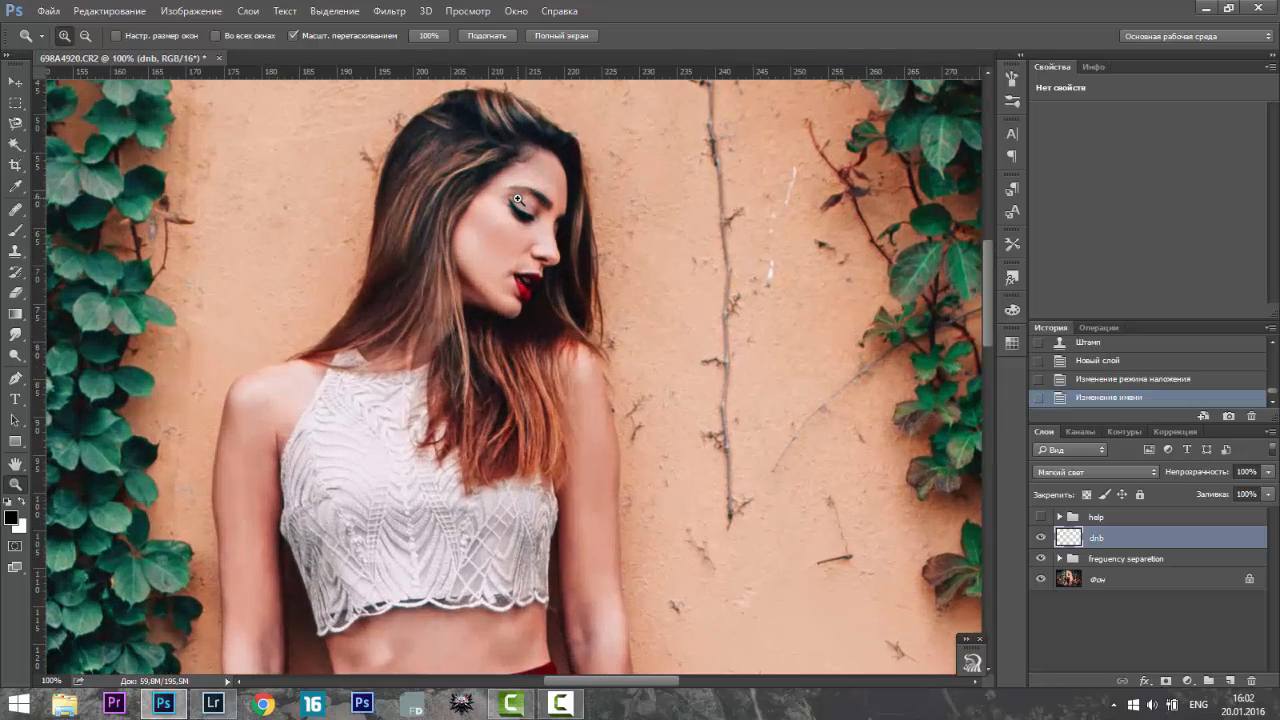
pyautogui.click(518, 200)
pyautogui.click(518, 213)
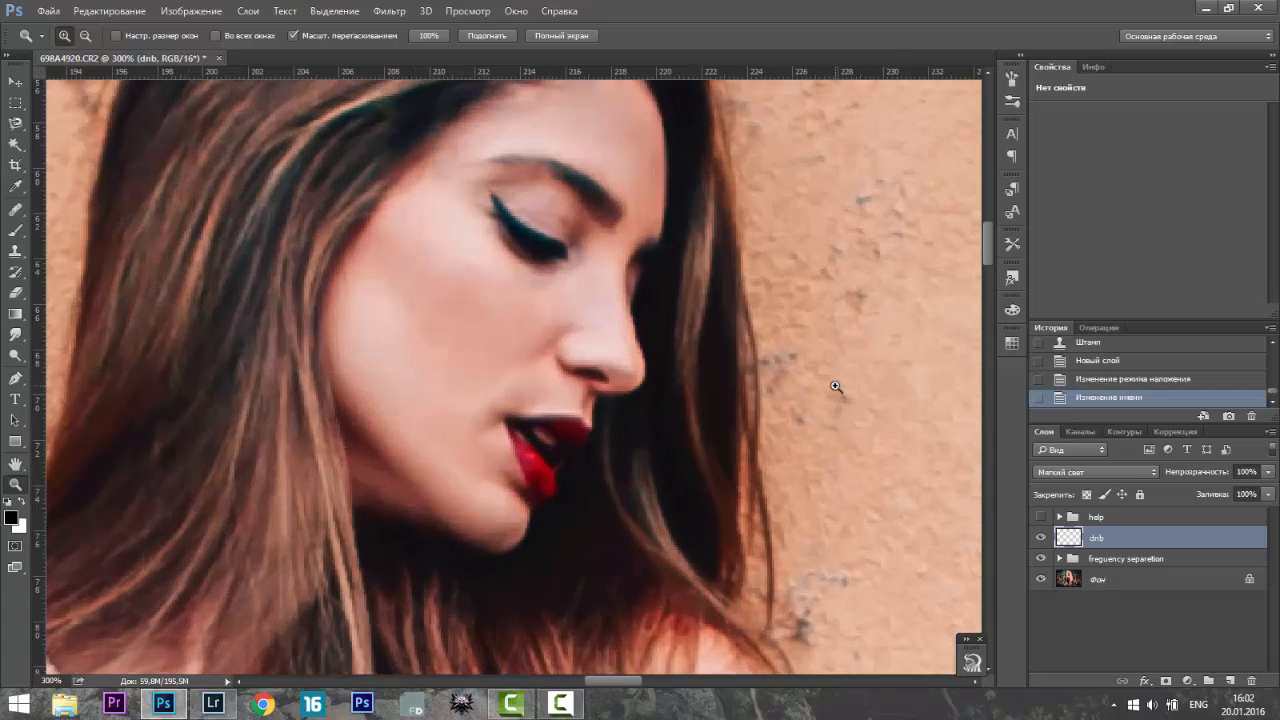
pyautogui.press('b')
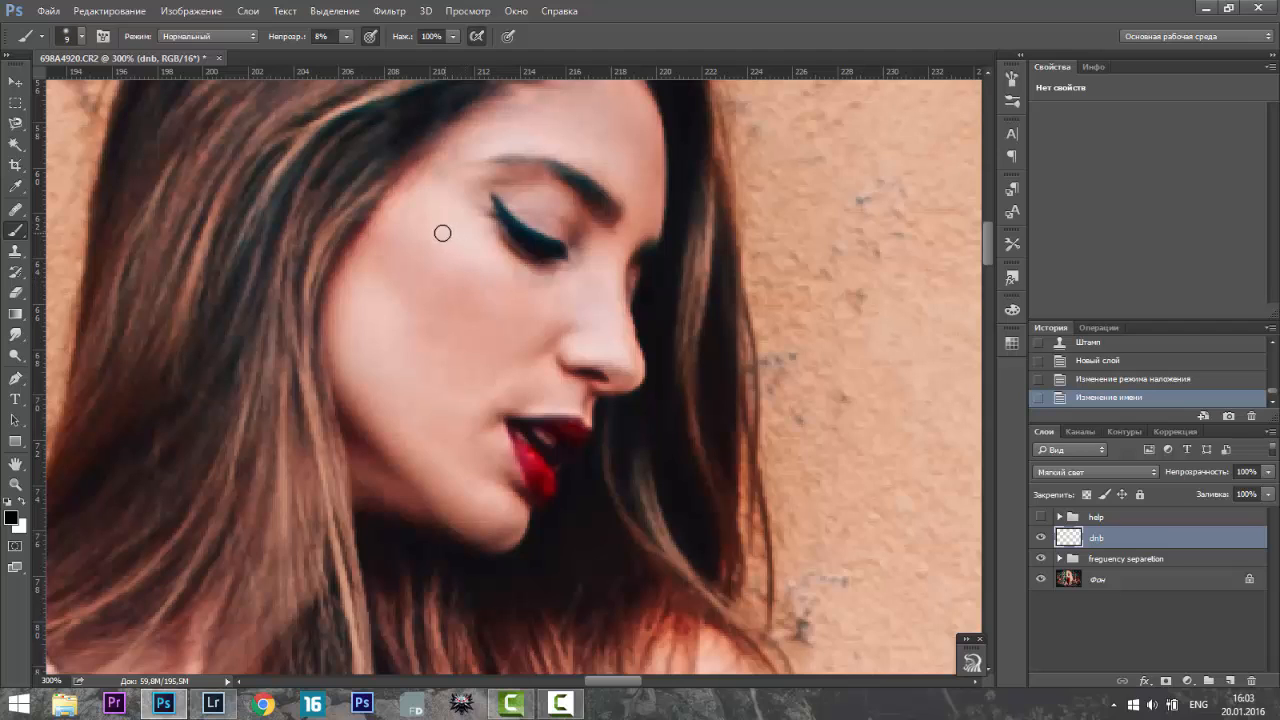
pyautogui.rightClick(372, 308)
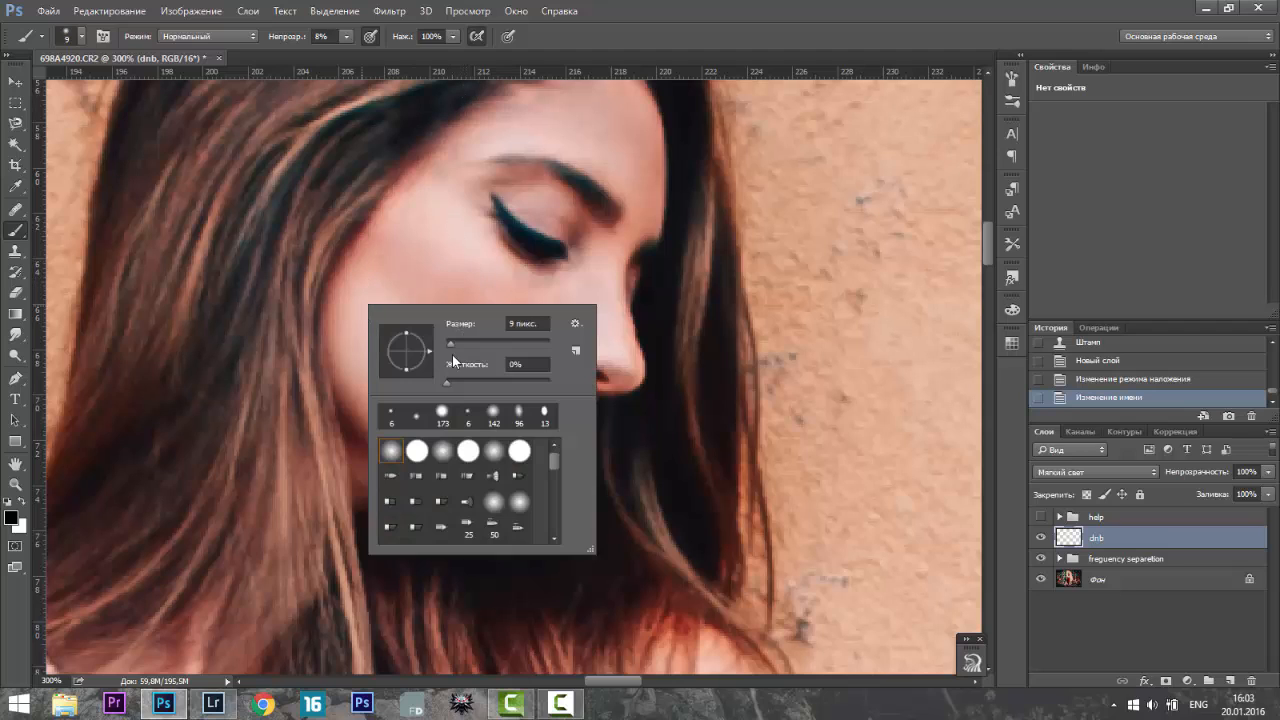
pyautogui.moveTo(451, 343); pyautogui.dragTo(461, 342)
pyautogui.click(346, 40)
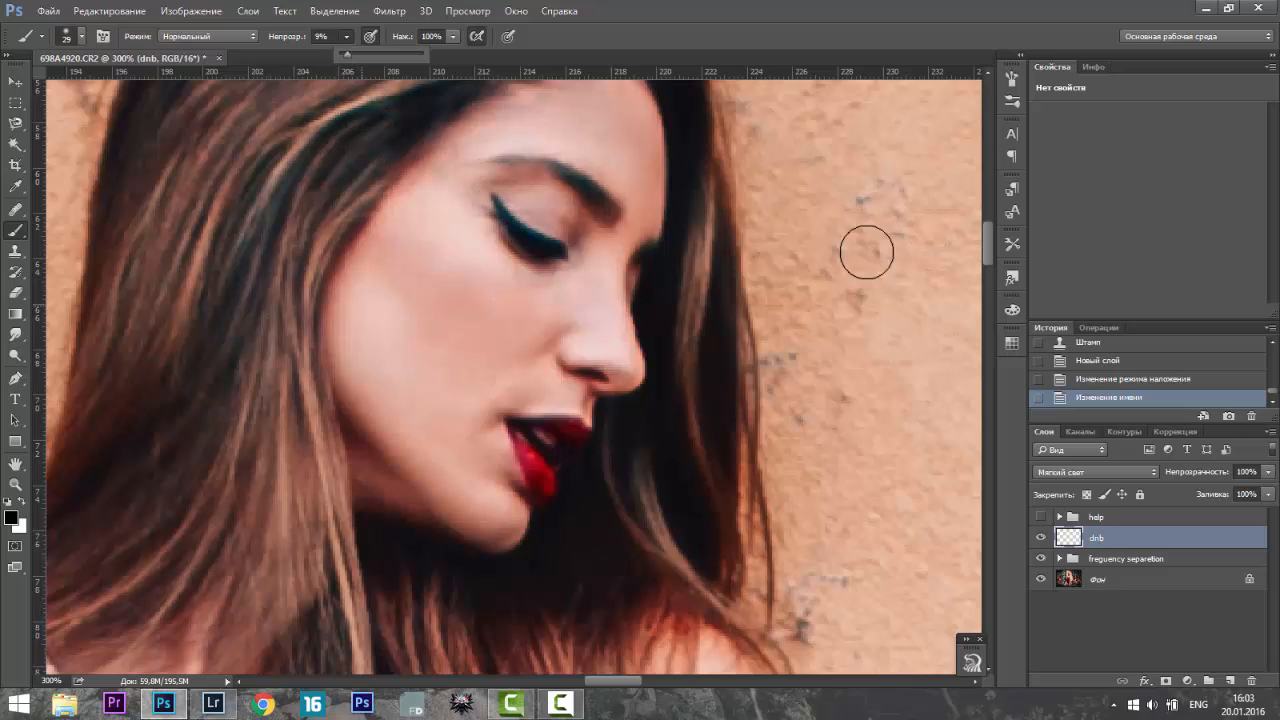
pyautogui.scroll(2, 850, 262)
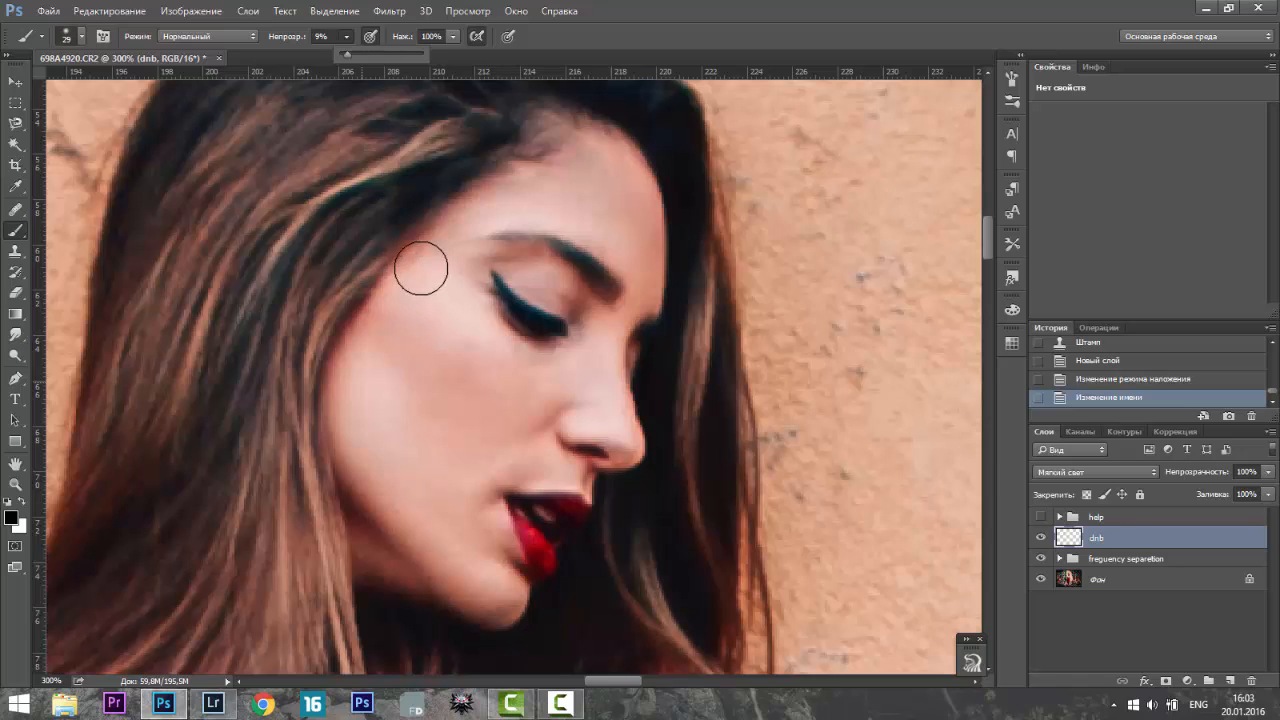
pyautogui.moveTo(422, 274)
pyautogui.mouseDown()
pyautogui.moveTo(426, 312)
pyautogui.moveTo(439, 282)
pyautogui.mouseUp()
pyautogui.moveTo(451, 360); pyautogui.dragTo(462, 392)
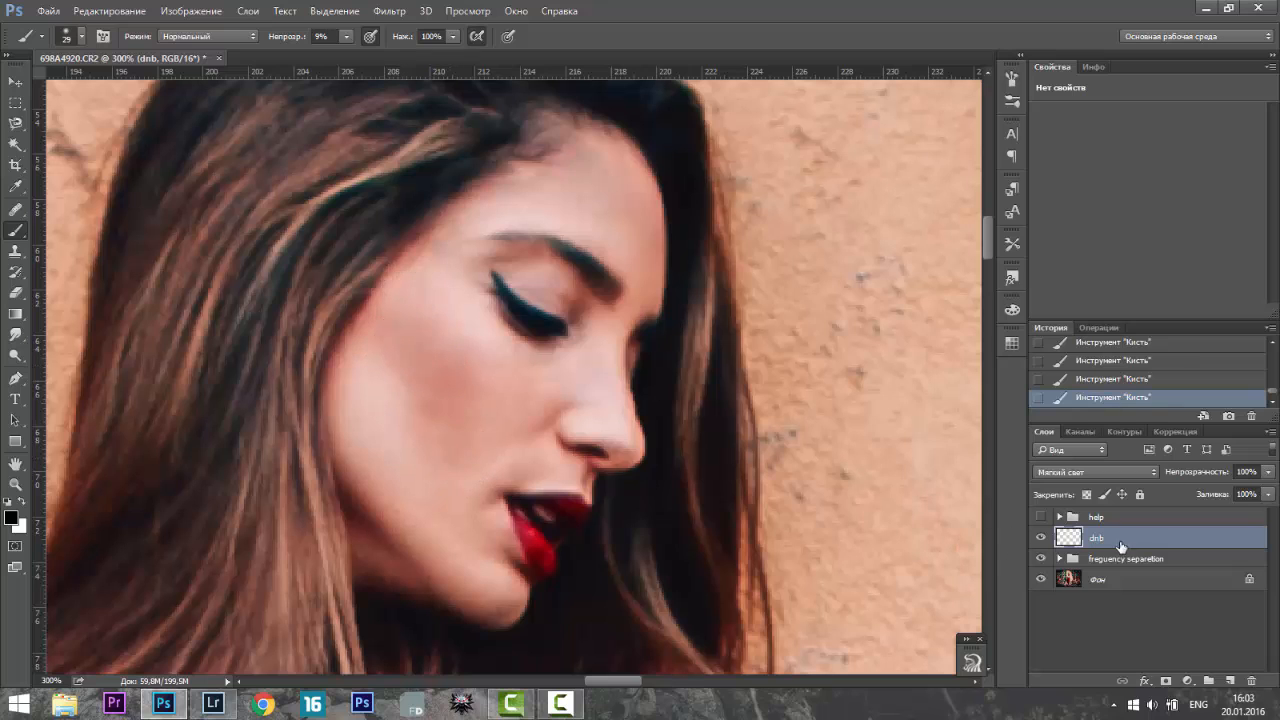
# - Compare the face with the dnb layer hidden and shown
pyautogui.click(1040, 538)
pyautogui.click(1040, 538)
pyautogui.click(1040, 538)
pyautogui.click(1040, 538)
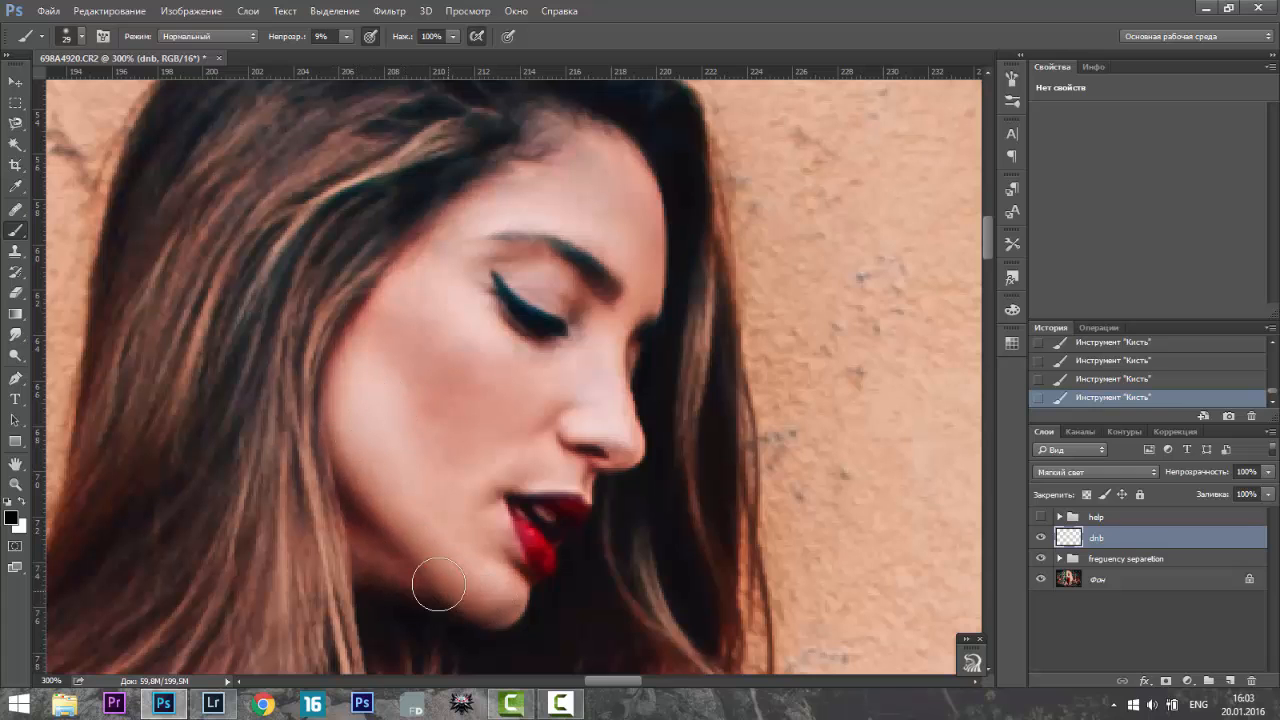
# - Darken the underside of the chin and jaw on the dnb layer, reducing the soft black brush to 9 px
pyautogui.scroll(-5, 480, 537)
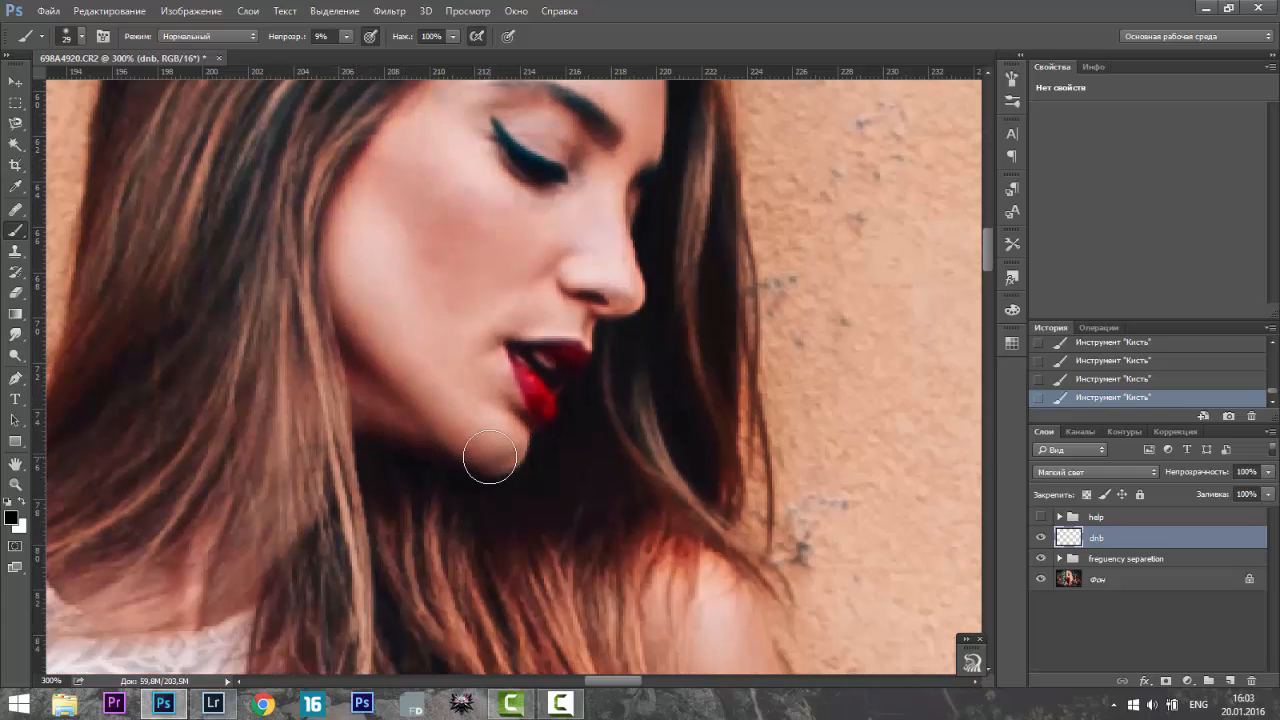
pyautogui.scroll(3, 492, 462)
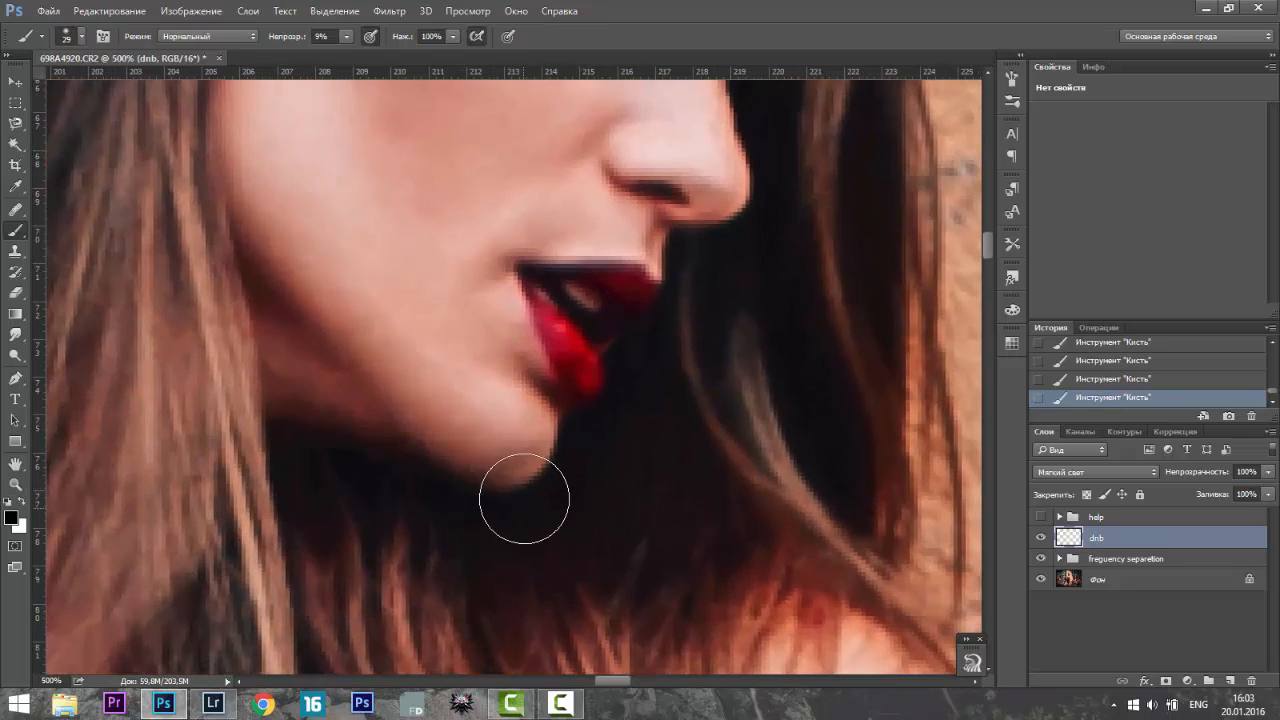
pyautogui.rightClick(520, 440)
pyautogui.write('9 пикс.')
pyautogui.press('Return')
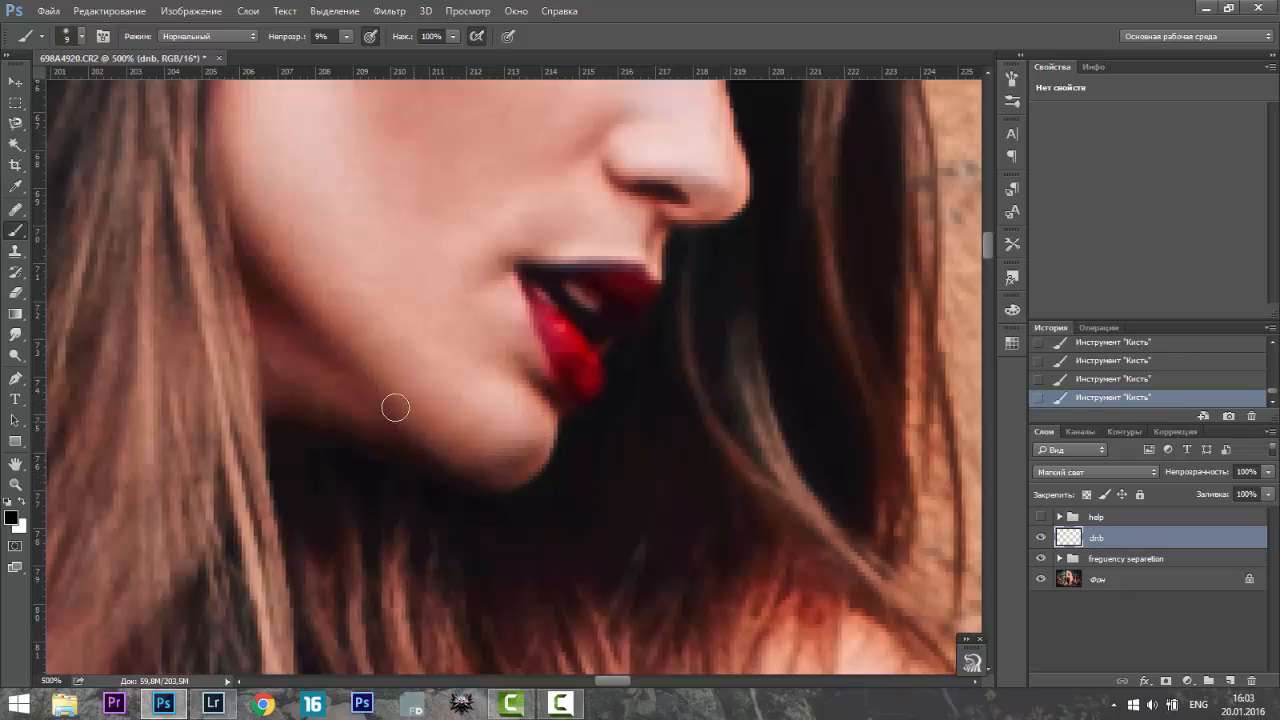
# - Refine the jaw with the 9 px brush in white and the area around the mouth and nose in black
pyautogui.press('x')
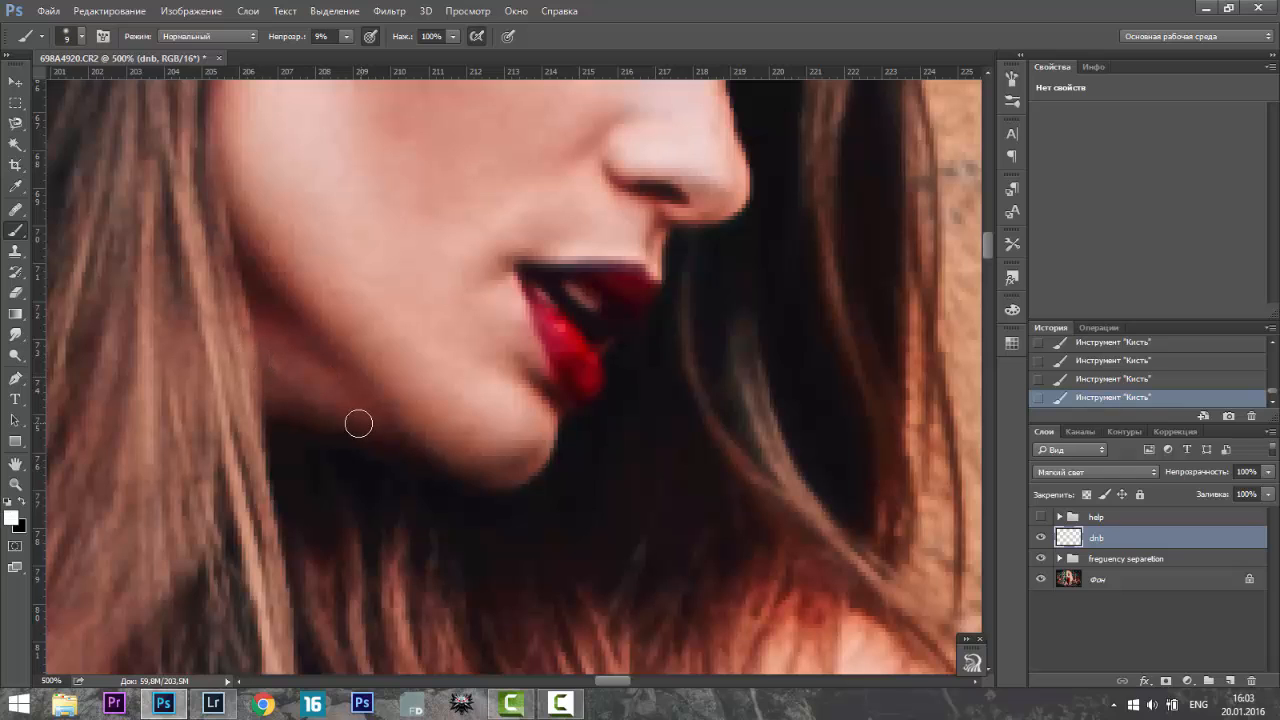
pyautogui.scroll(3, 400, 416)
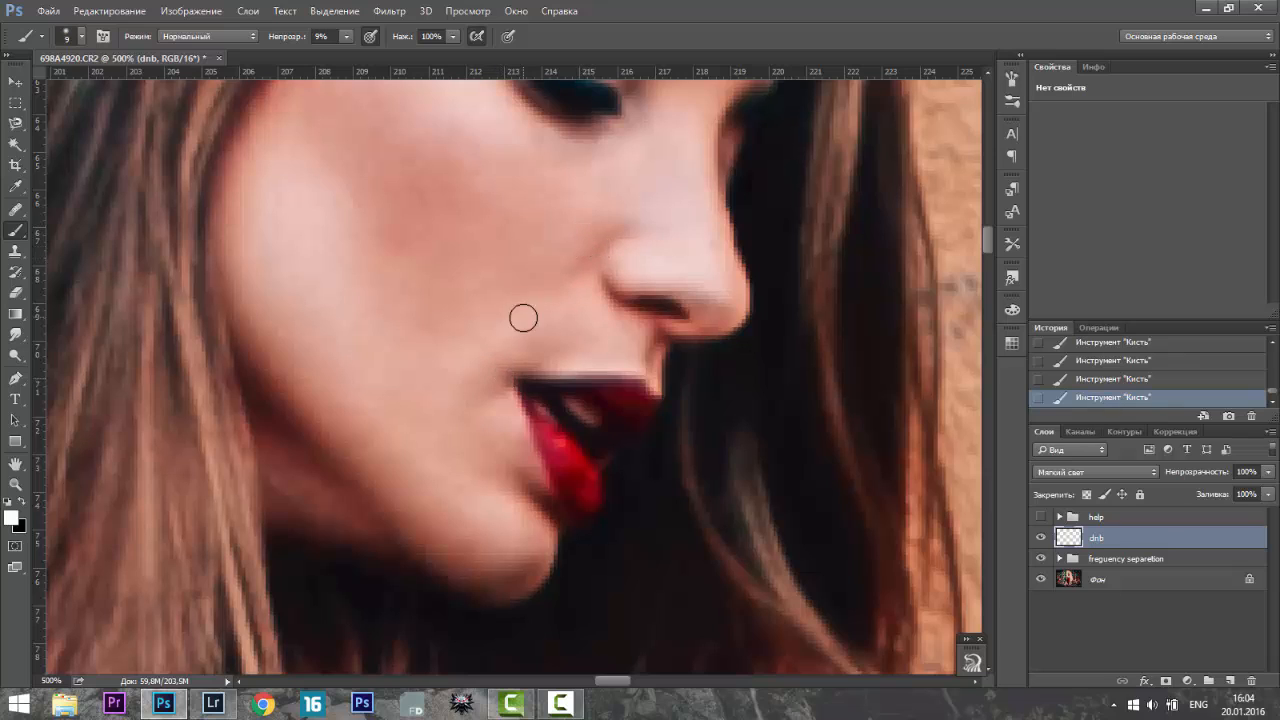
pyautogui.press('x')
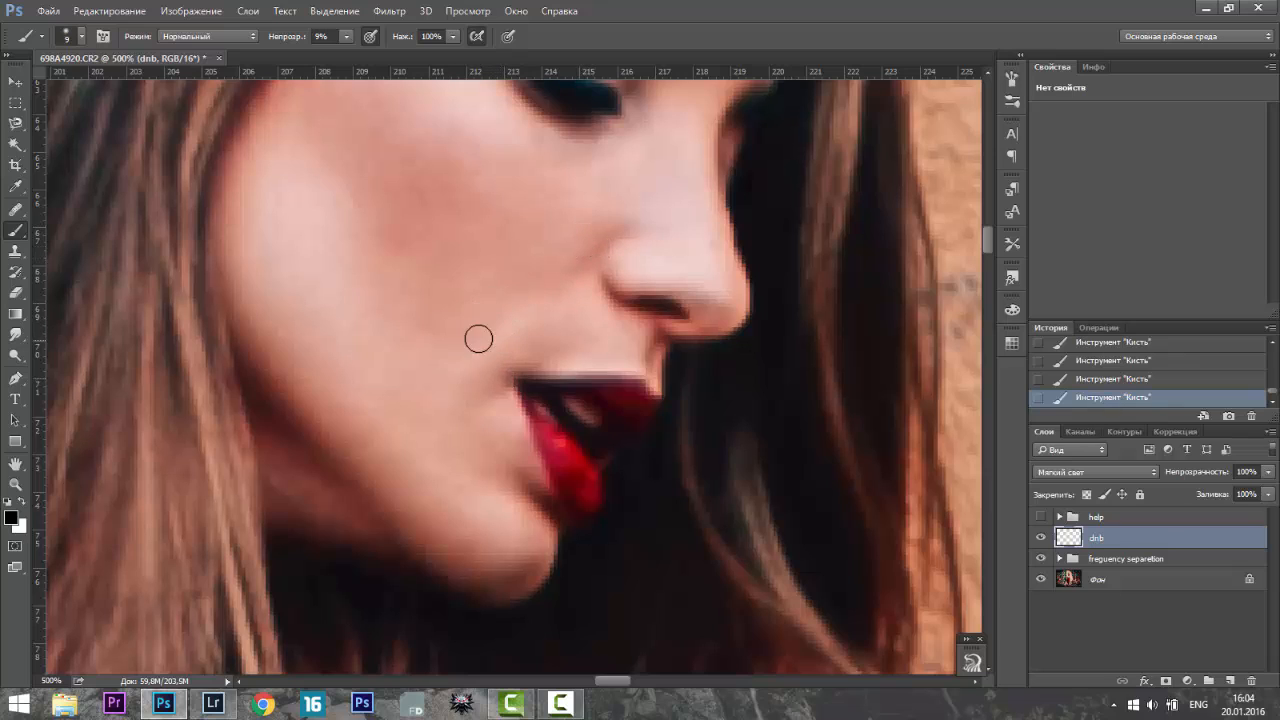
pyautogui.scroll(2, 642, 401)
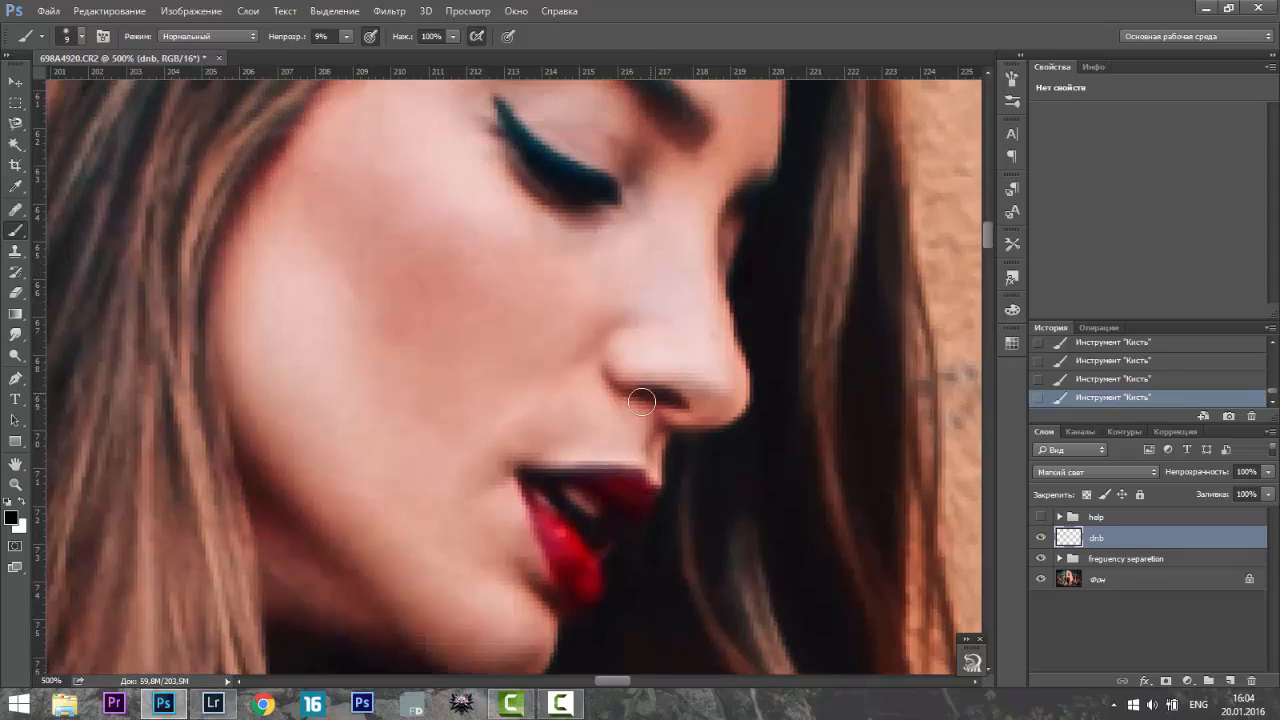
# - Brighten the highlight on the lower lip with a soft 7 px white brush at 9% opacity, and return to black
pyautogui.moveTo(566, 595); pyautogui.dragTo(566, 534)
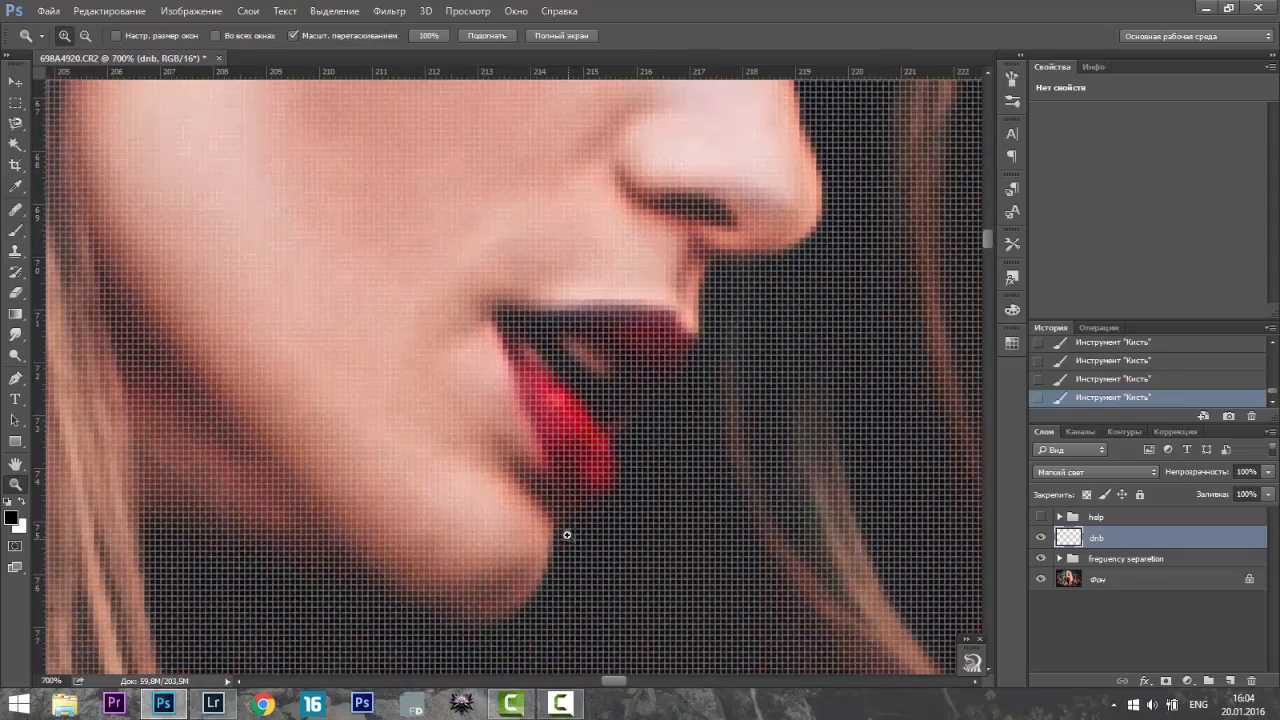
pyautogui.rightClick(589, 440)
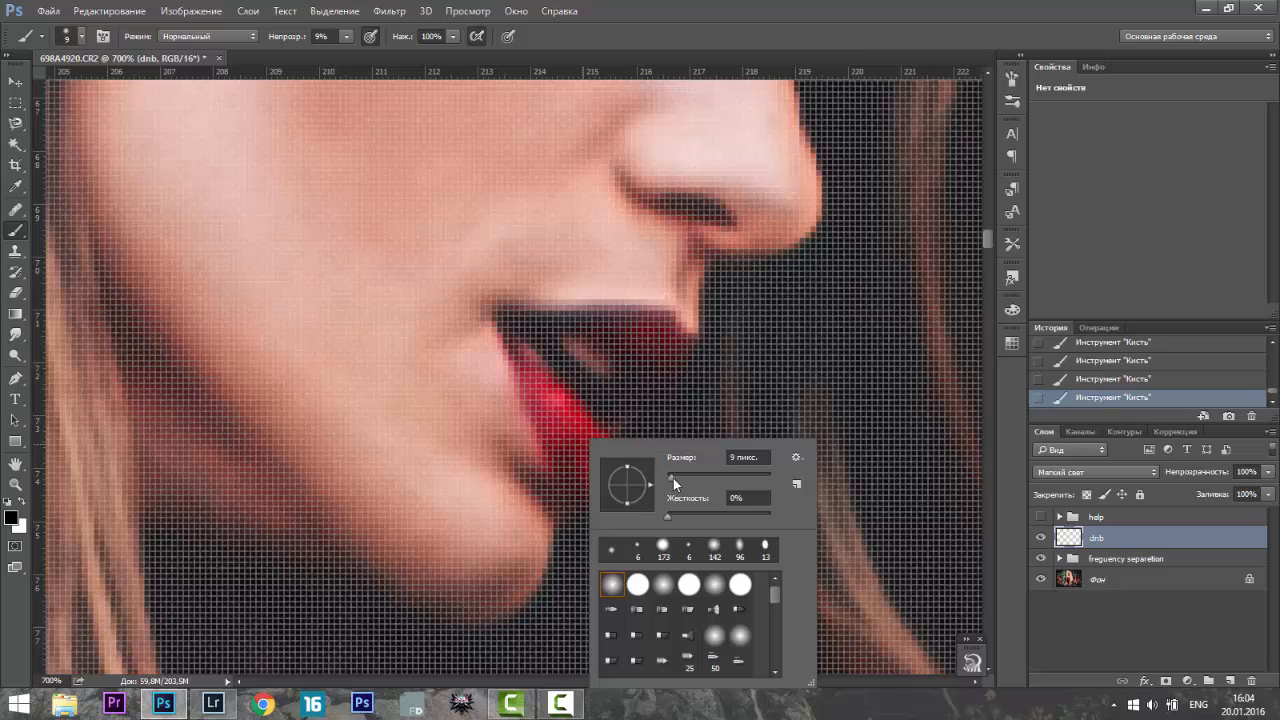
pyautogui.moveTo(671, 478); pyautogui.dragTo(674, 484)
pyautogui.press('Return')
pyautogui.press('x')
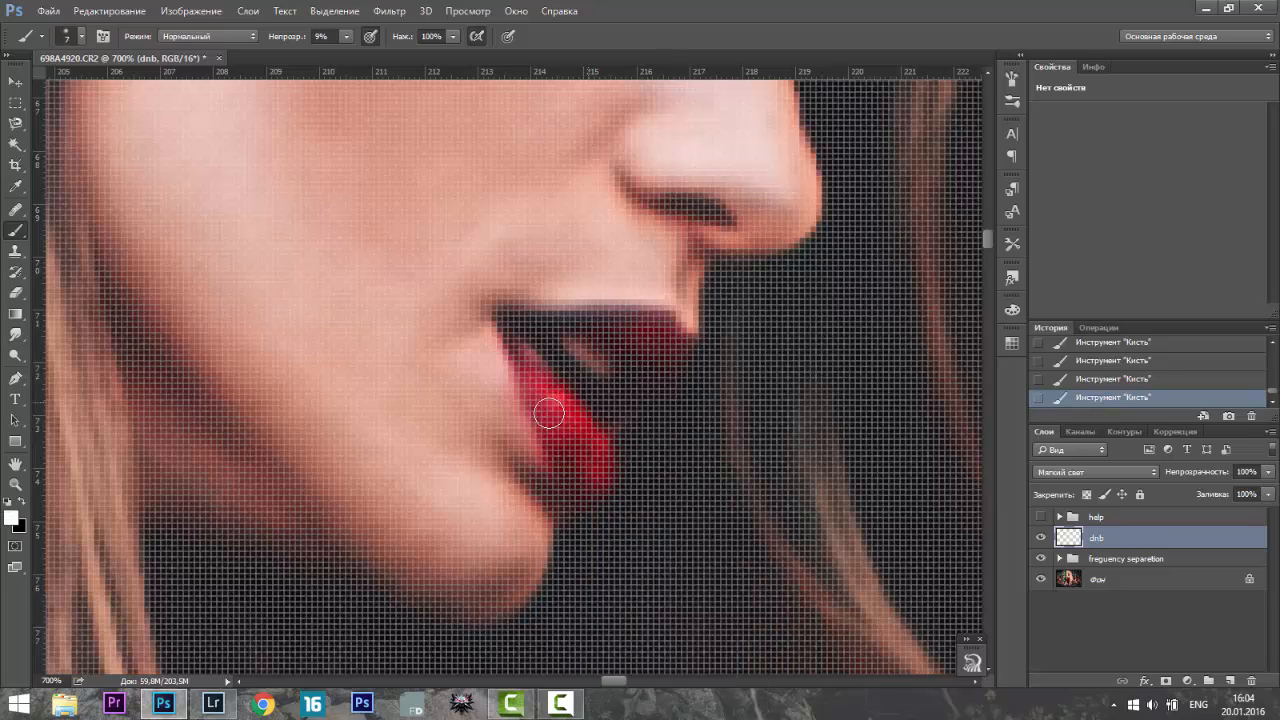
pyautogui.press('x')
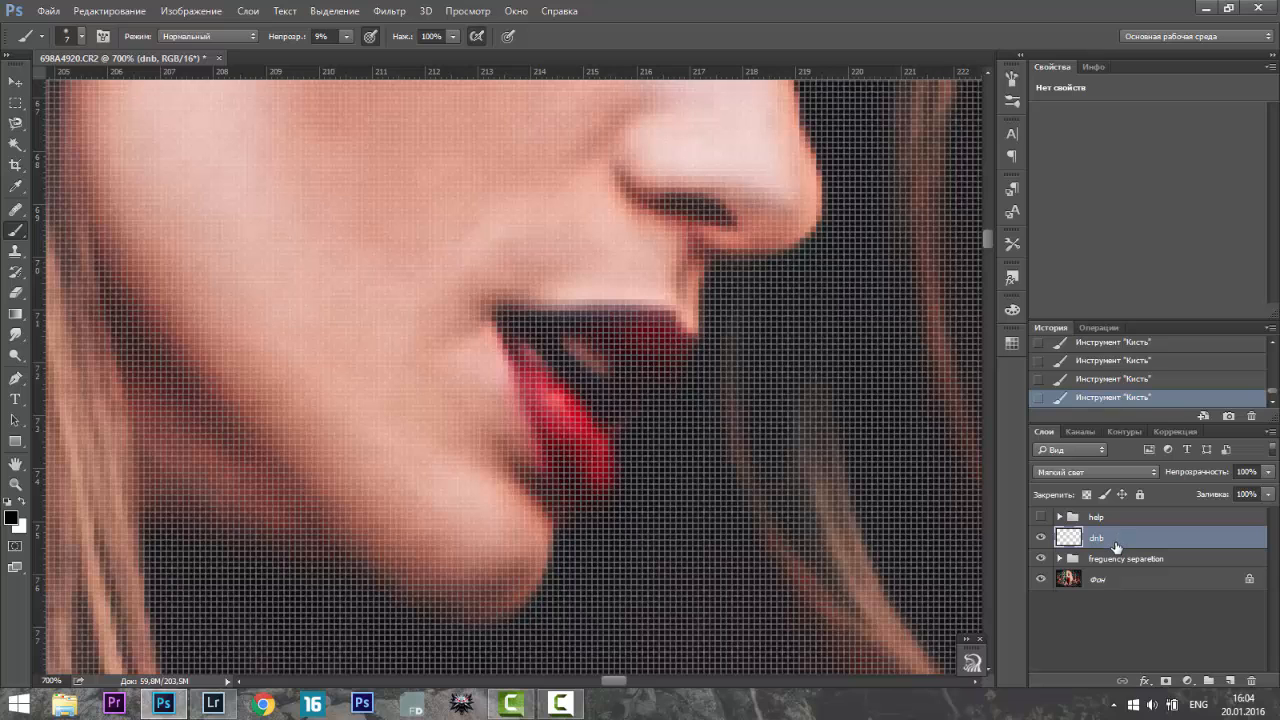
# - Compare the face with the dnb layer's opacity reduced, and return it to 100%
pyautogui.scroll(2, 500, 415)
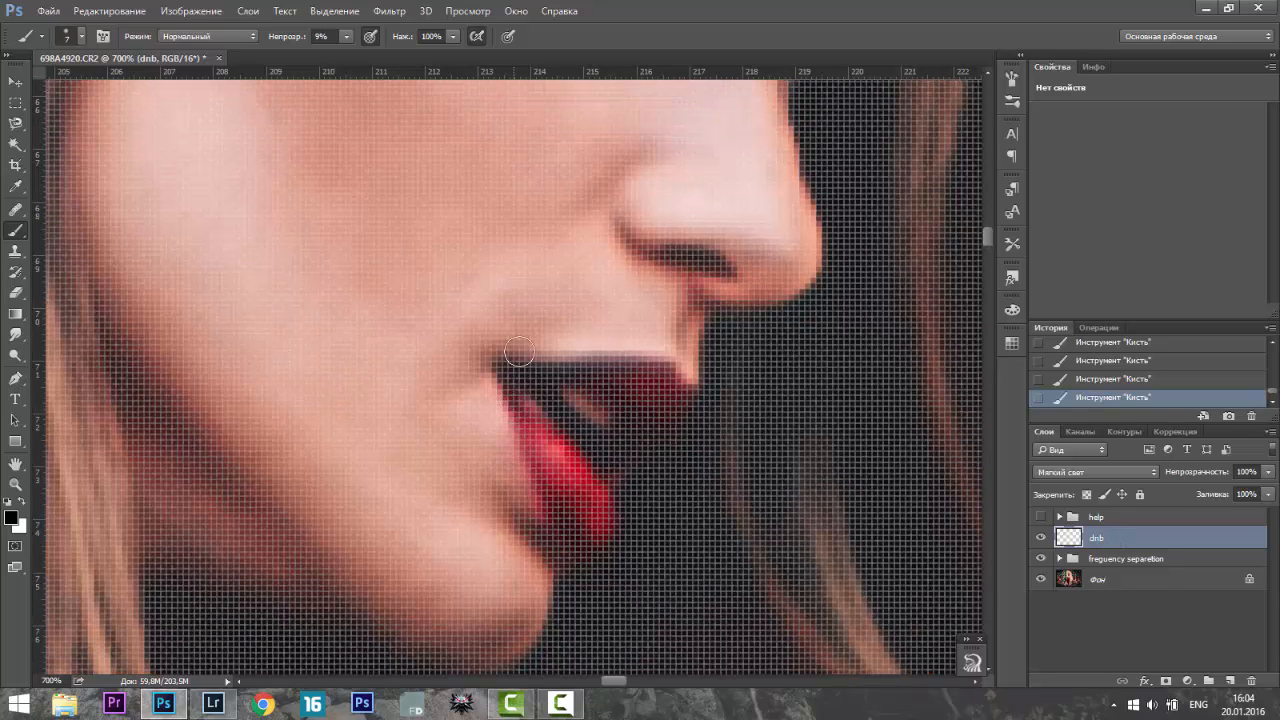
pyautogui.scroll(2, 515, 350)
pyautogui.scroll(3, 490, 307)
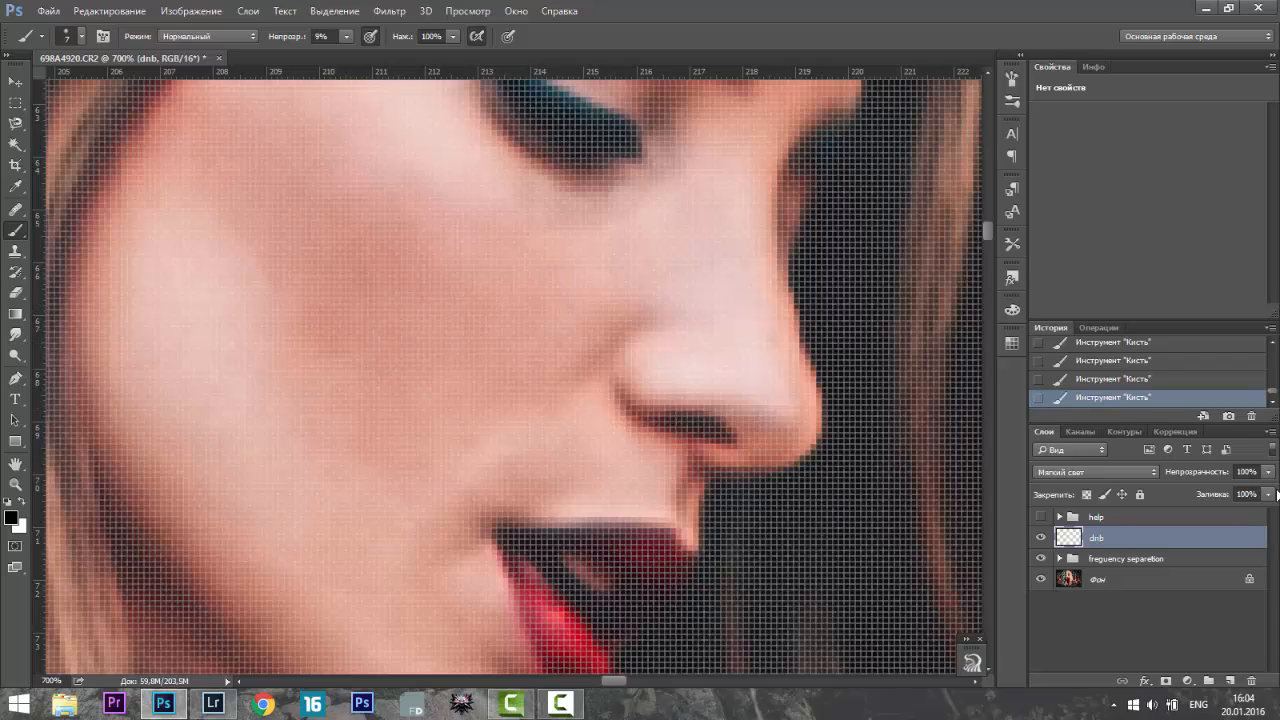
pyautogui.click(1268, 472)
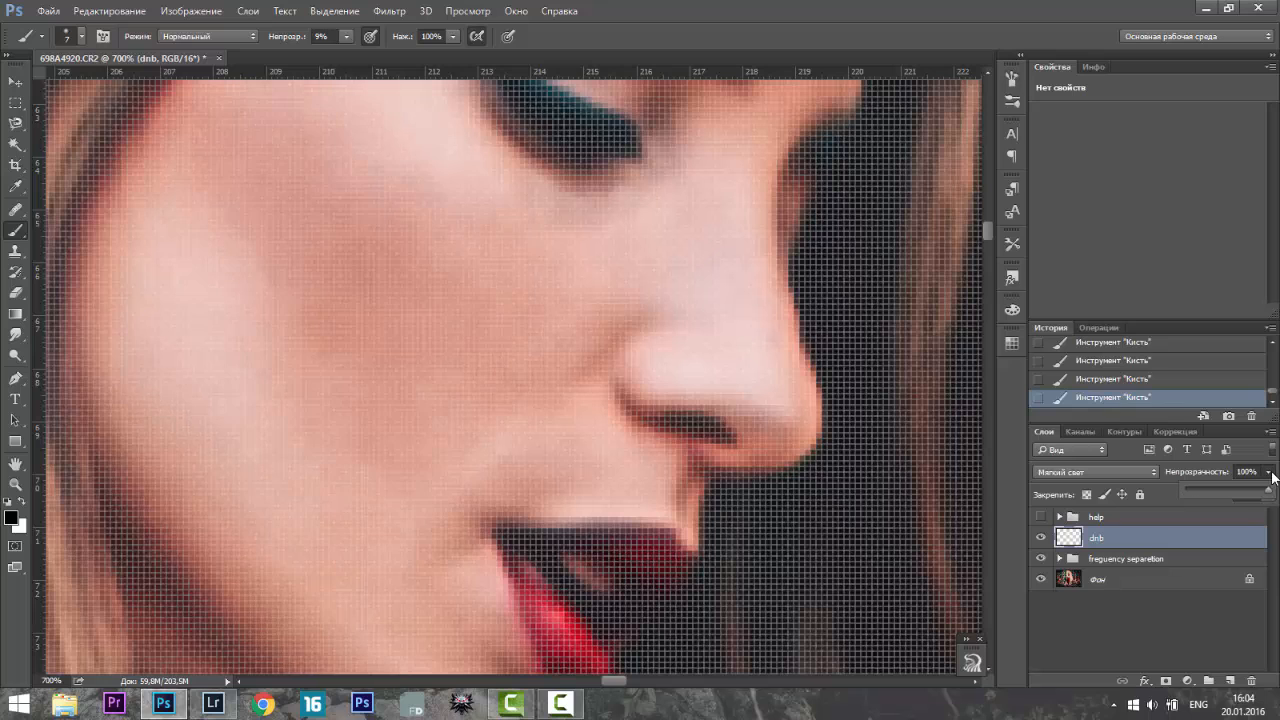
pyautogui.moveTo(1133, 496); pyautogui.dragTo(1272, 494)
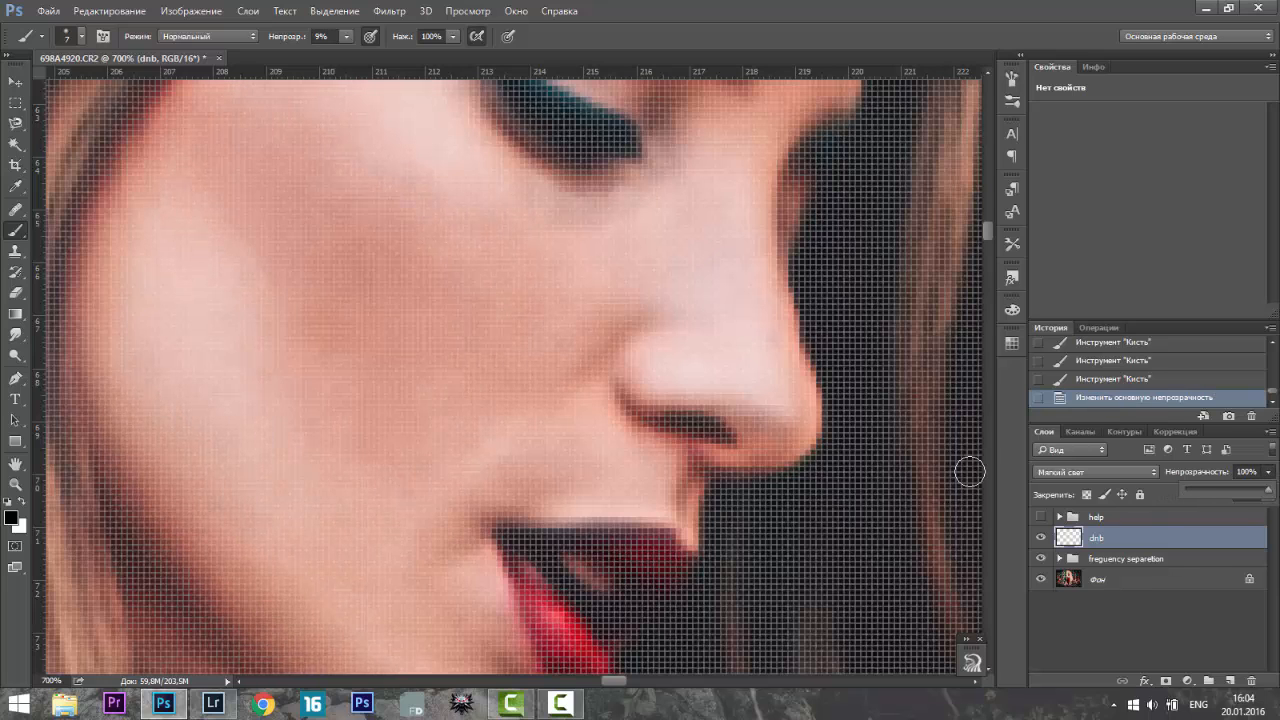
pyautogui.scroll(-3, 486, 471)
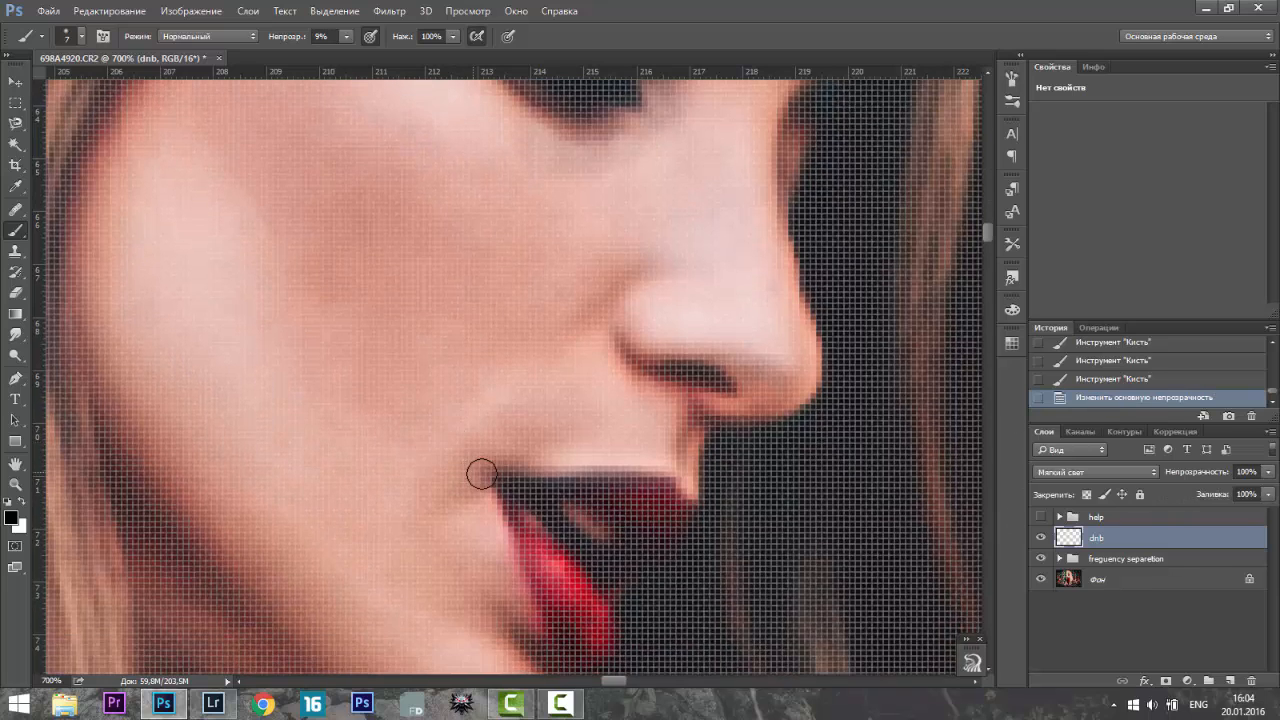
# - Darken the lower lip on the dnb layer with a soft 6 px black brush
pyautogui.press('z')
pyautogui.keyDown('alt'); pyautogui.click(520, 466); pyautogui.keyUp('alt')
pyautogui.keyDown('alt'); pyautogui.click(520, 466); pyautogui.keyUp('alt')
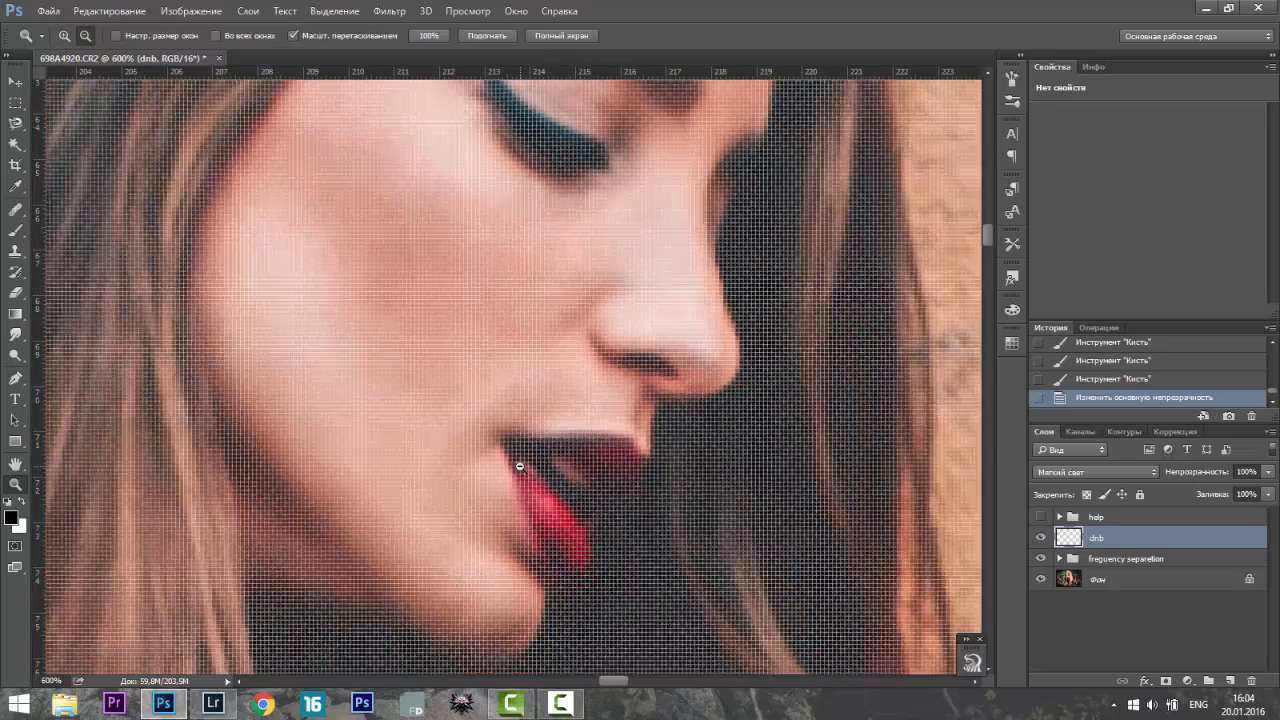
pyautogui.press('b')
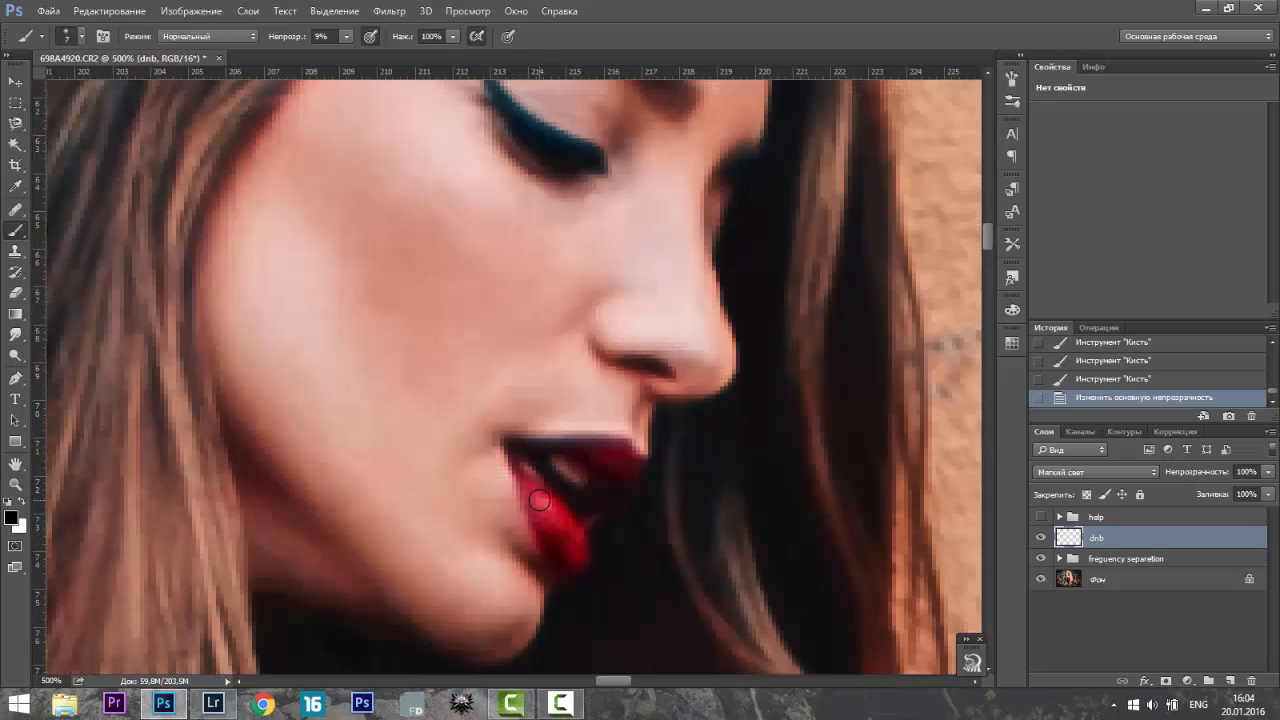
pyautogui.rightClick(532, 524)
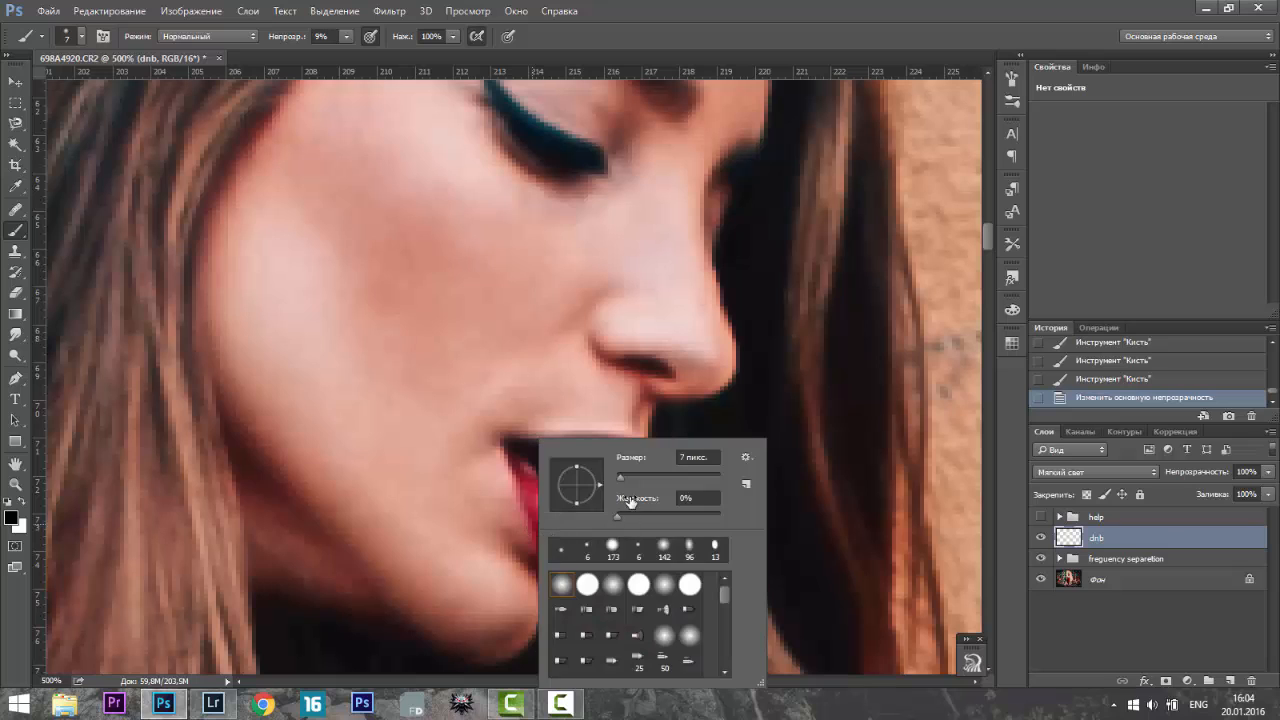
pyautogui.click(619, 481)
pyautogui.press('Return')
pyautogui.click(577, 537)
pyautogui.click(573, 535)
pyautogui.click(568, 532)
pyautogui.click(563, 529)
# - Brighten the middle of the lower lip with the 6 px brush in white, and return to black
pyautogui.press('x')
pyautogui.moveTo(547, 507); pyautogui.dragTo(563, 534)
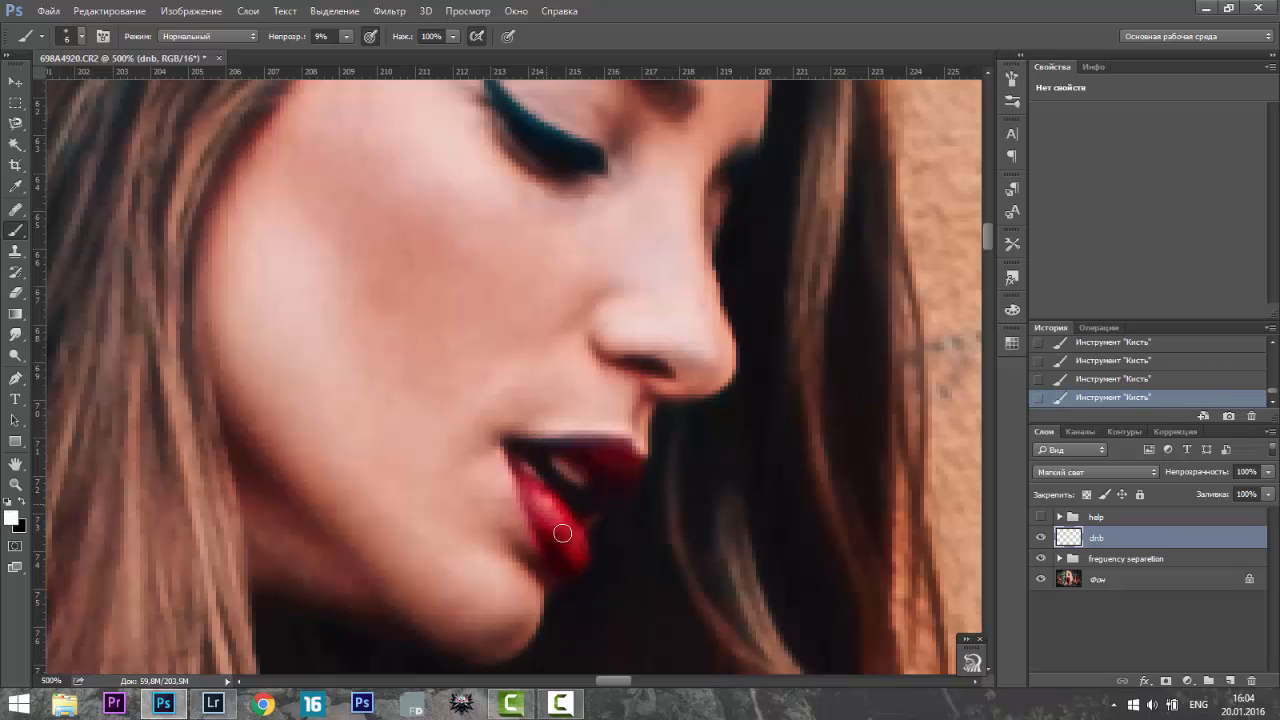
pyautogui.click(538, 508)
pyautogui.press('x')
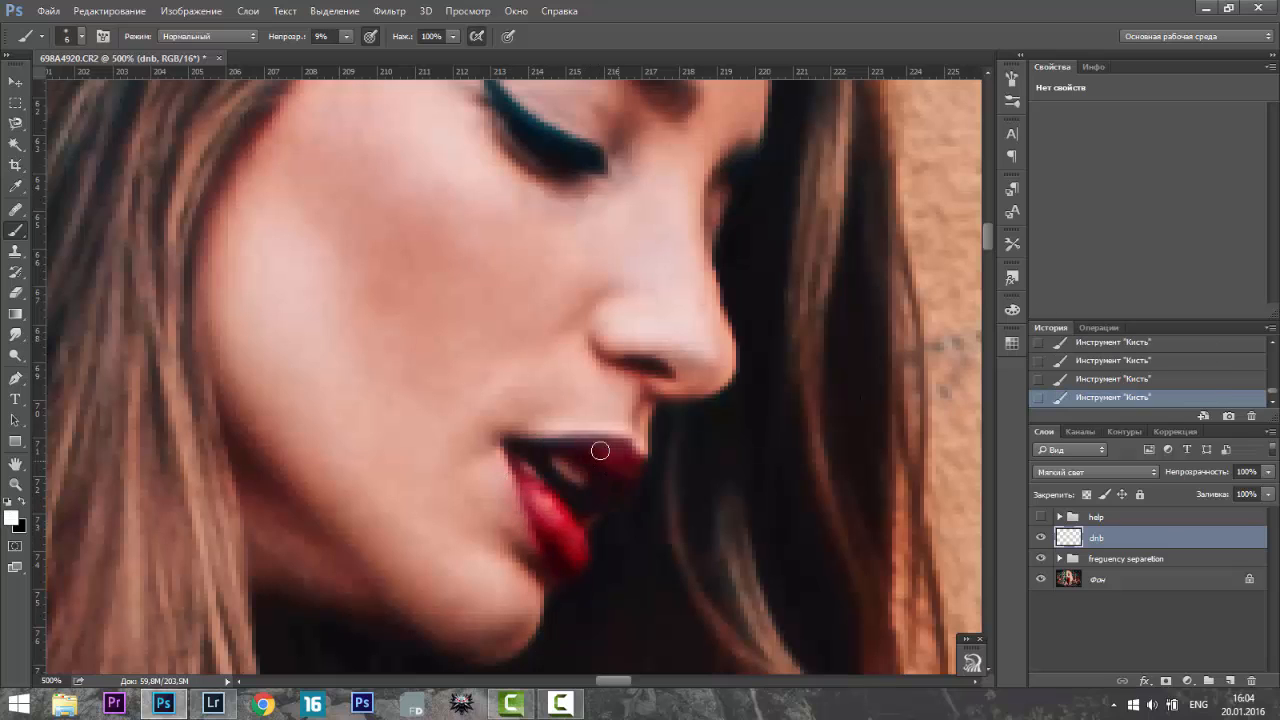
# - Set the soft black brush to 32 px for the cheek and temple, and to 18 px around the eye
pyautogui.scroll(3, 600, 449)
pyautogui.rightClick(261, 385)
pyautogui.click(347, 423)
pyautogui.press('Return')
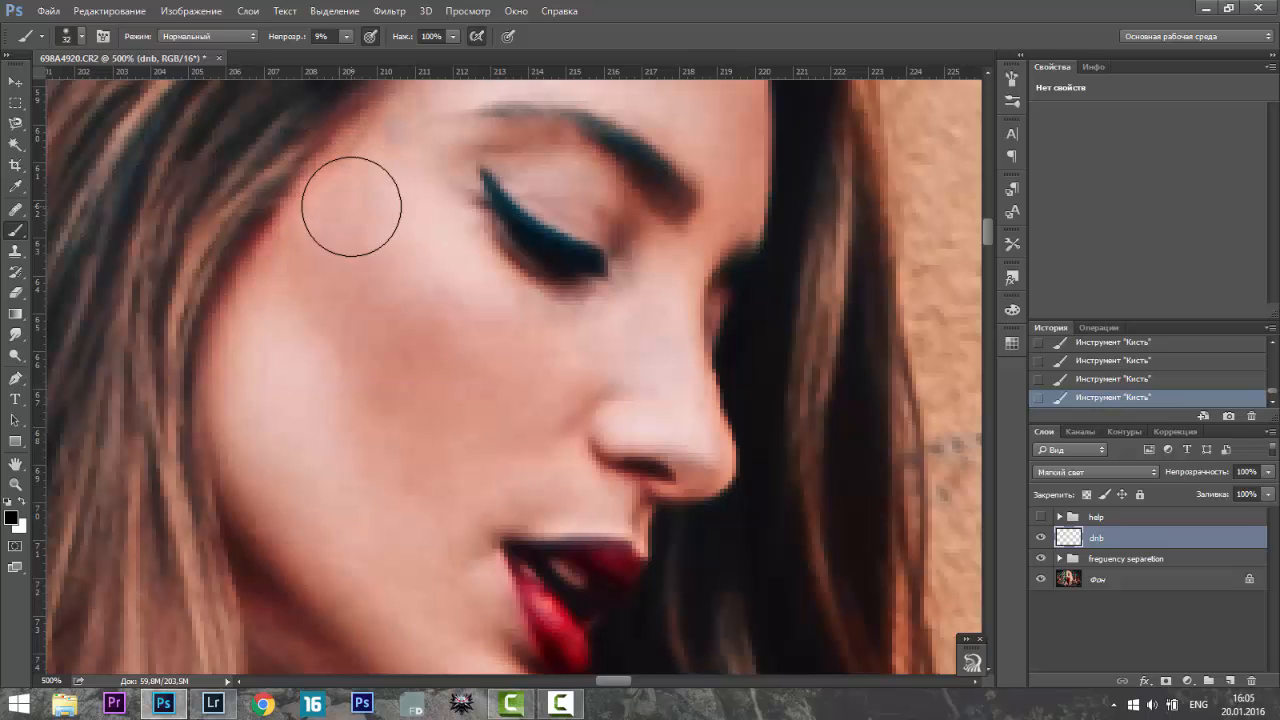
pyautogui.scroll(4, 577, 271)
pyautogui.rightClick(606, 360)
pyautogui.write('15')
pyautogui.press('Return')
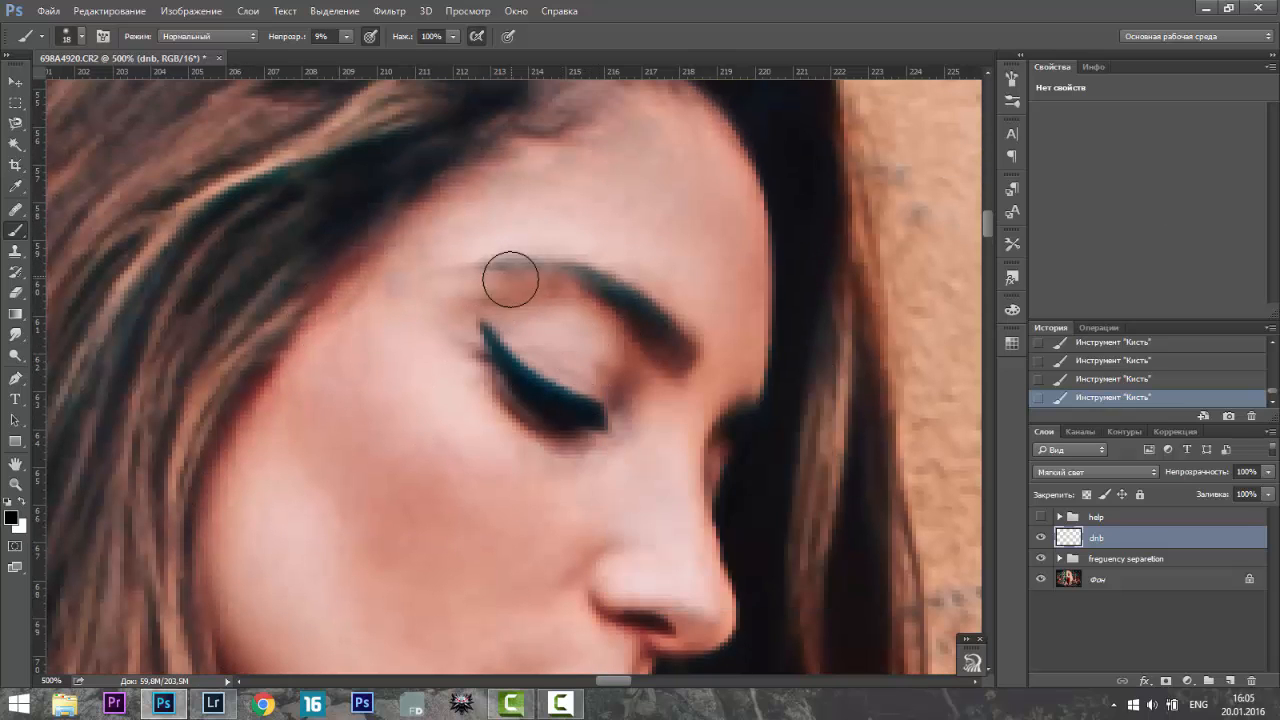
# - Darken the eyebrow on the dnb layer with a soft black brush at 1 px and 6 px, and switch to white
pyautogui.rightClick(640, 349)
pyautogui.write('4')
pyautogui.press('Return')
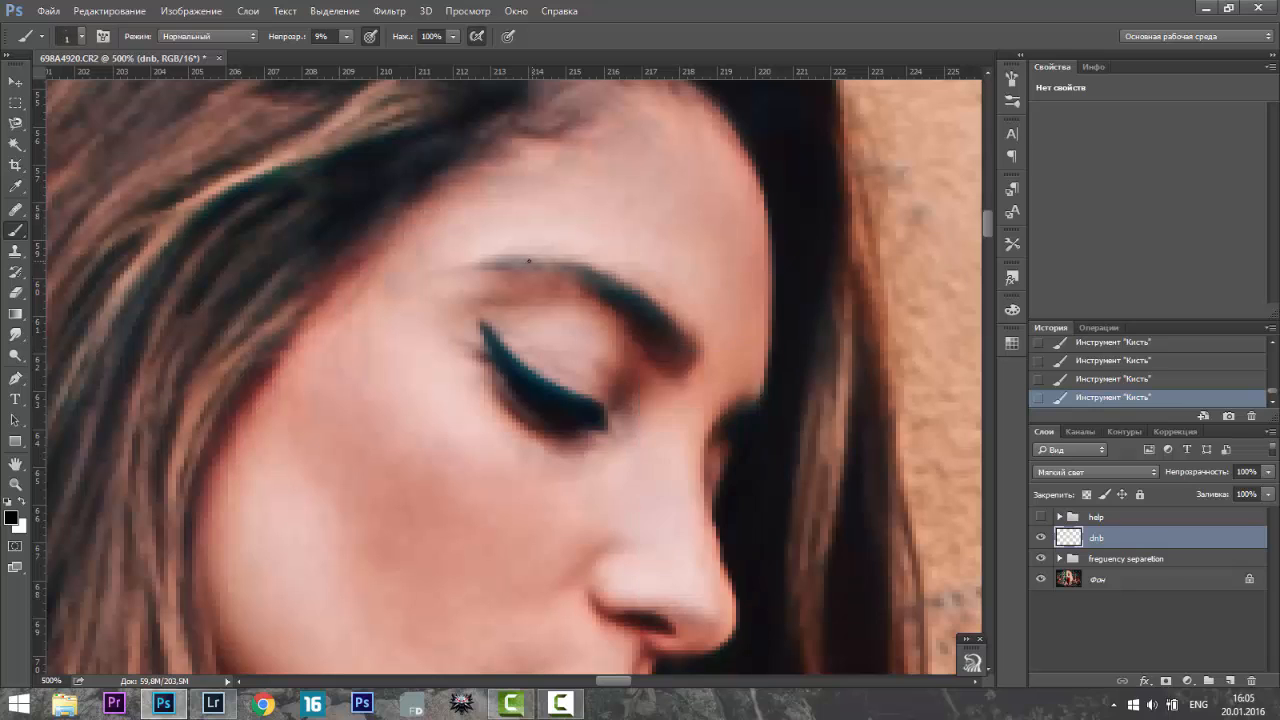
pyautogui.rightClick(558, 266)
pyautogui.write('6')
pyautogui.press('Return')
pyautogui.press('x')
# - Darken the front edge of the forehead and the hairline on the dnb layer with a soft 18 px black brush
pyautogui.rightClick(536, 318)
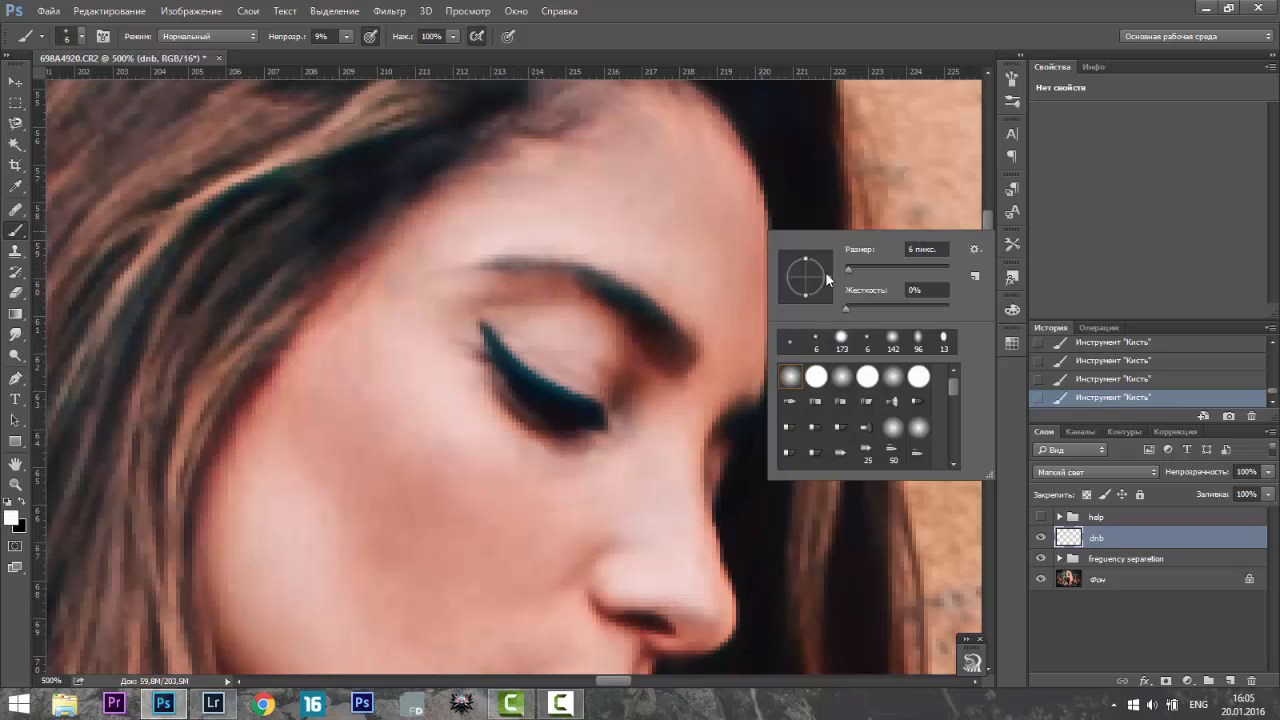
pyautogui.write('18')
pyautogui.press('Return')
pyautogui.press('x')
pyautogui.scroll(1, 700, 177)
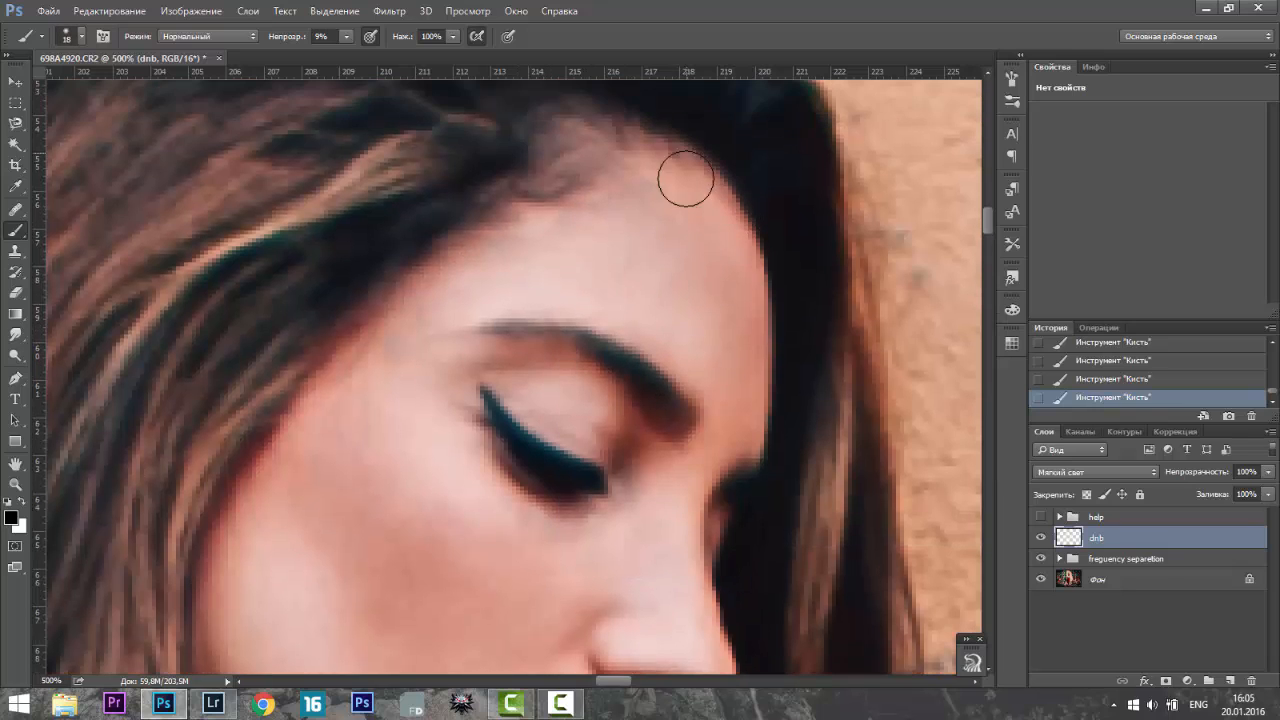
pyautogui.moveTo(722, 215); pyautogui.dragTo(760, 414)
pyautogui.scroll(1, 680, 172)
pyautogui.moveTo(602, 206); pyautogui.dragTo(481, 261)
pyautogui.scroll(-2, 383, 313)
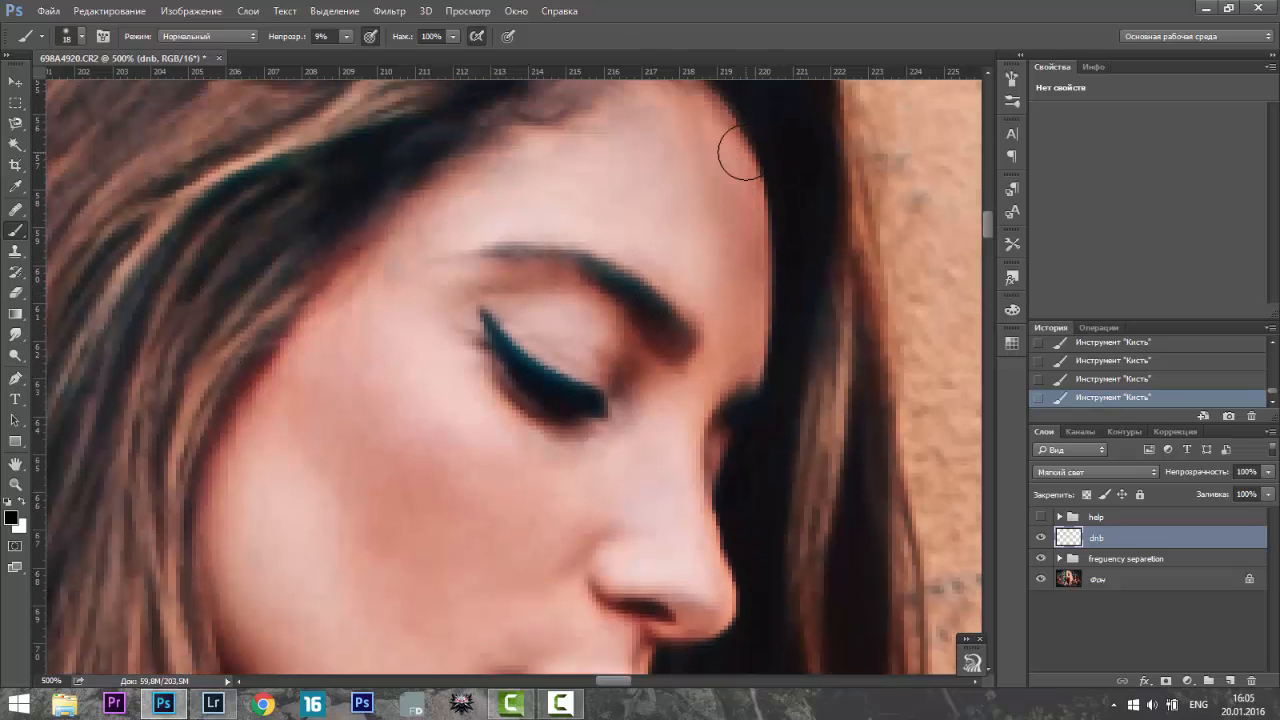
# - Refine the forehead on the dnb layer with a 30 px white brush, lower the brush opacity, and return to black
pyautogui.rightClick(726, 129)
pyautogui.write('30')
pyautogui.press('Return')
pyautogui.press('x')
pyautogui.rightClick(620, 143)
pyautogui.press('Return')
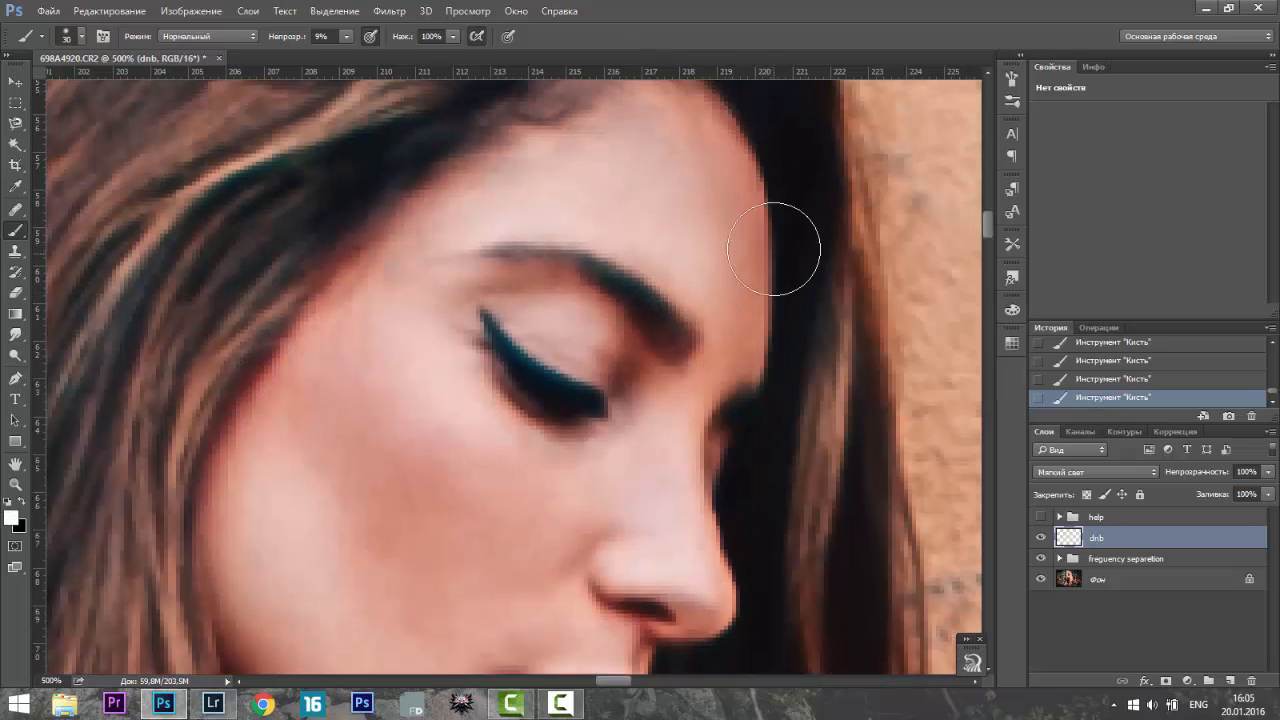
pyautogui.click(346, 36)
pyautogui.moveTo(346, 54); pyautogui.dragTo(340, 54)
pyautogui.press('x')
pyautogui.scroll(1, 766, 200)
# - Compare the whole face with the dnb layer hidden and shown
pyautogui.press('z')
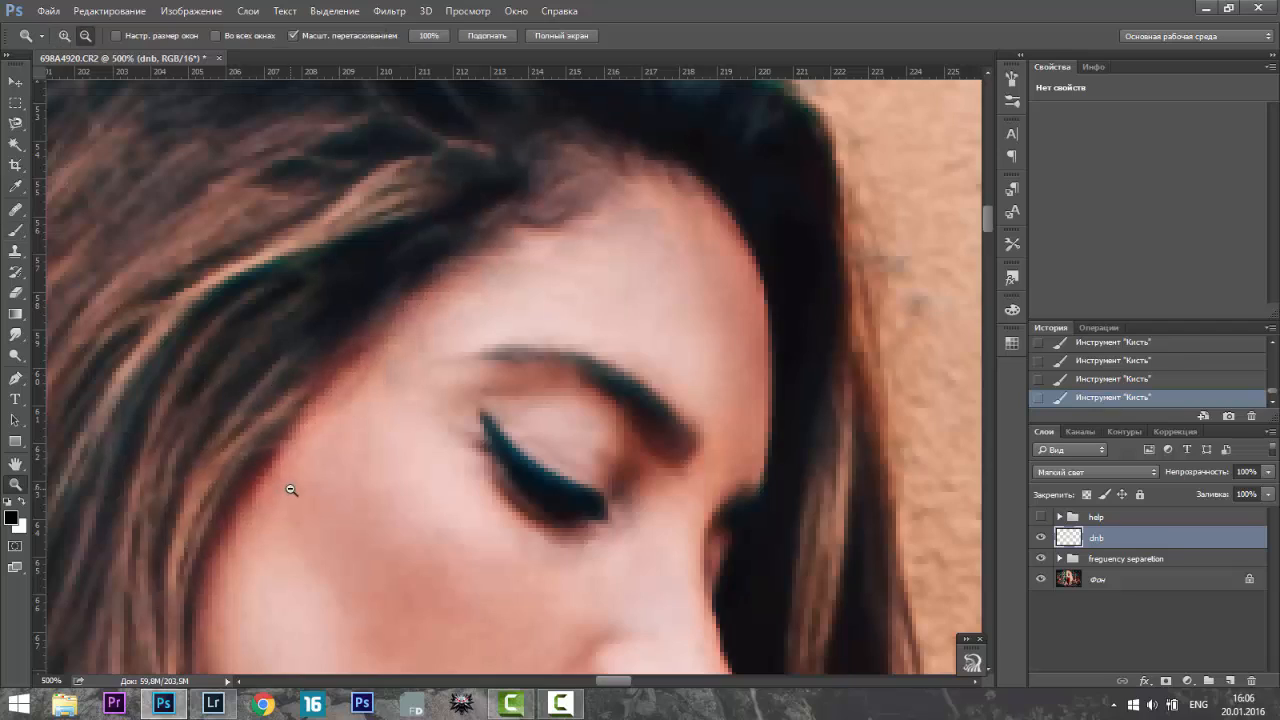
pyautogui.moveTo(289, 489); pyautogui.dragTo(64, 369)
pyautogui.click(1040, 537)
pyautogui.click(1040, 537)
pyautogui.click(1039, 538)
pyautogui.click(1039, 538)
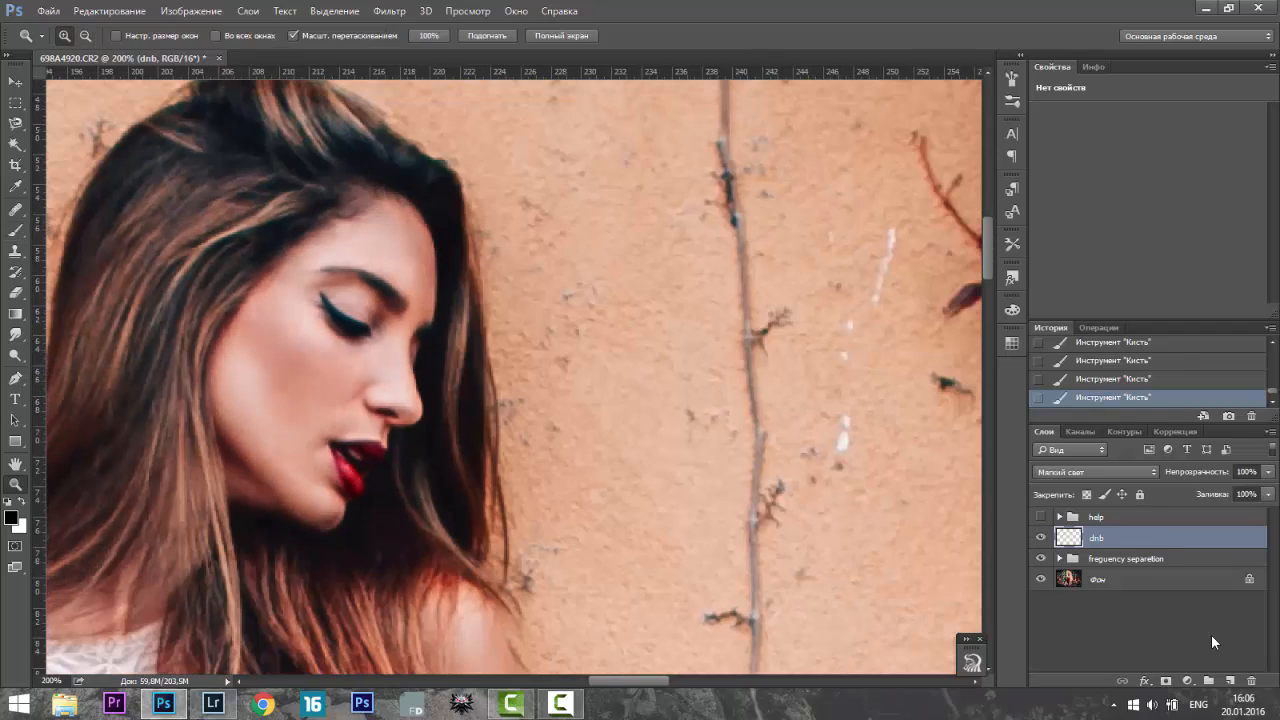
# - Create a new empty layer above the dnb layer and name it dnb 2
pyautogui.keyDown('alt'); pyautogui.click(1229, 681); pyautogui.keyUp('alt')
pyautogui.doubleClick(873, 251)
pyautogui.scroll(-3, 449, 207)
pyautogui.click(1229, 681)
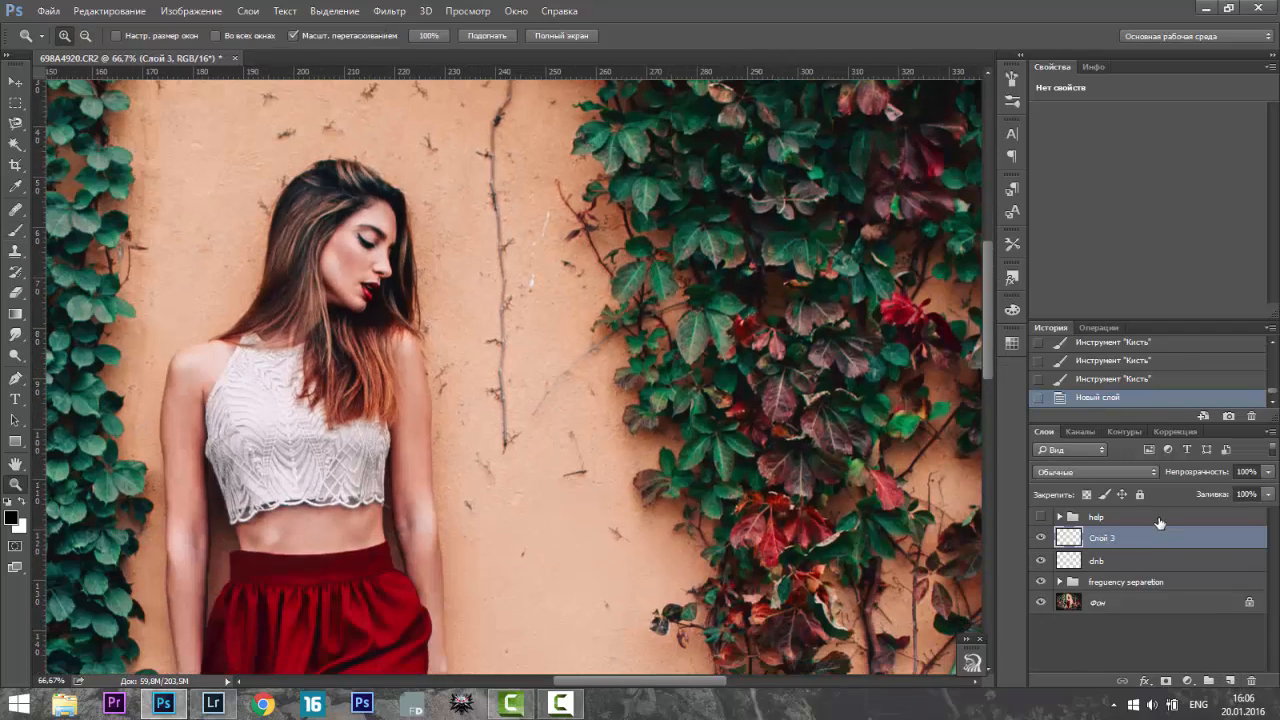
pyautogui.doubleClick(1093, 538)
pyautogui.write('dnb 2')
pyautogui.click(1105, 650)
# - Bring the model's arms and torso into view at 100% magnification
pyautogui.click(216, 370)
pyautogui.scroll(-2, 464, 610)
pyautogui.moveTo(650, 681); pyautogui.dragTo(626, 682)
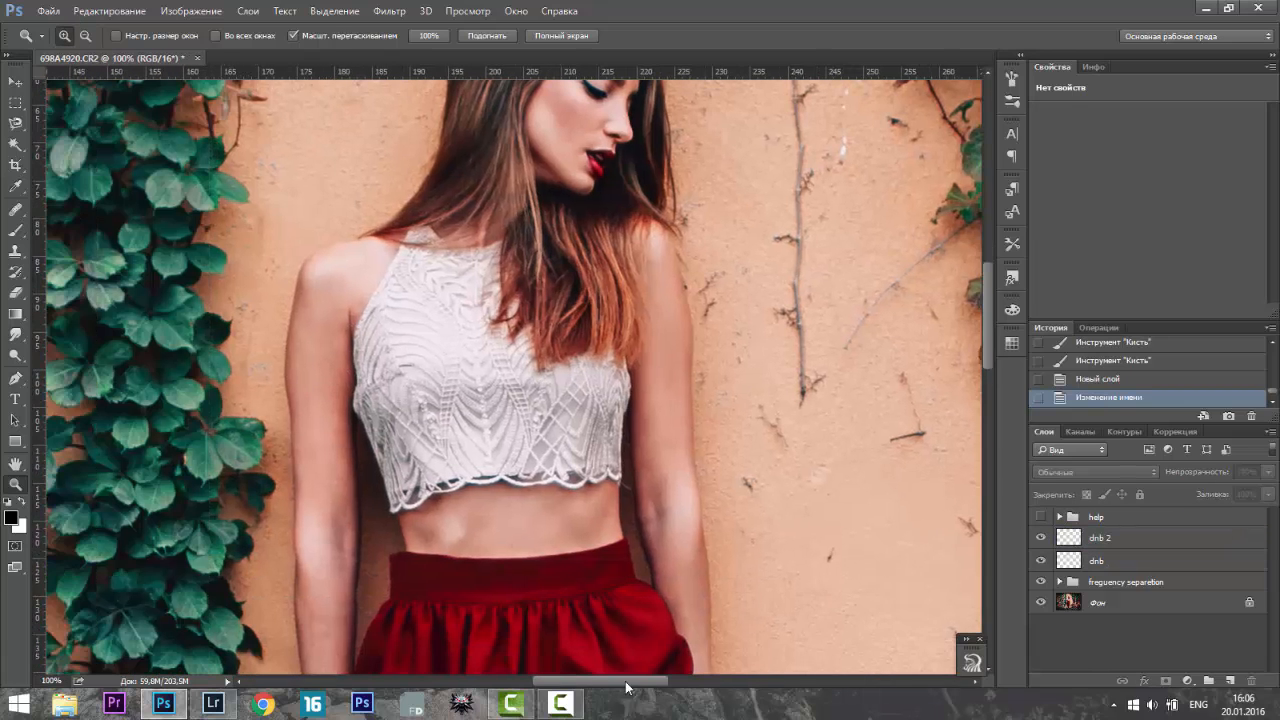
# - On the dnb 2 layer, shade her right arm beside the ivy from shoulder to elbow with the 6% opacity brush
pyautogui.press('b')
pyautogui.click(1109, 547)
pyautogui.press('x')
pyautogui.moveTo(323, 311); pyautogui.dragTo(325, 395)
pyautogui.moveTo(330, 346); pyautogui.dragTo(324, 400)
pyautogui.moveTo(325, 376); pyautogui.dragTo(322, 455)
pyautogui.moveTo(322, 385); pyautogui.dragTo(329, 577)
pyautogui.press('x')
pyautogui.press('x')
pyautogui.press('x')
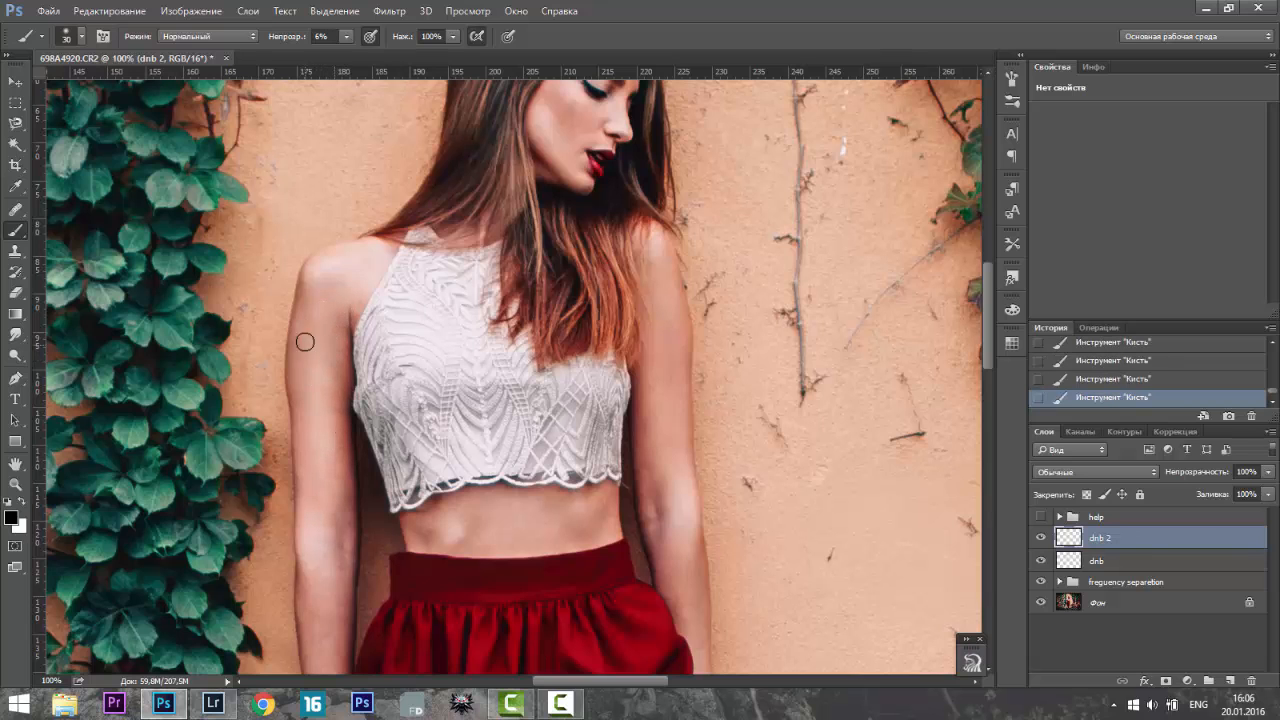
# - Reduce the brush size to 7 px and set the dnb 2 layer's blend mode to Soft Light (Мягкий свет)
pyautogui.scroll(2, 300, 320)
pyautogui.rightClick(319, 313)
pyautogui.click(404, 349)
pyautogui.press('Return')
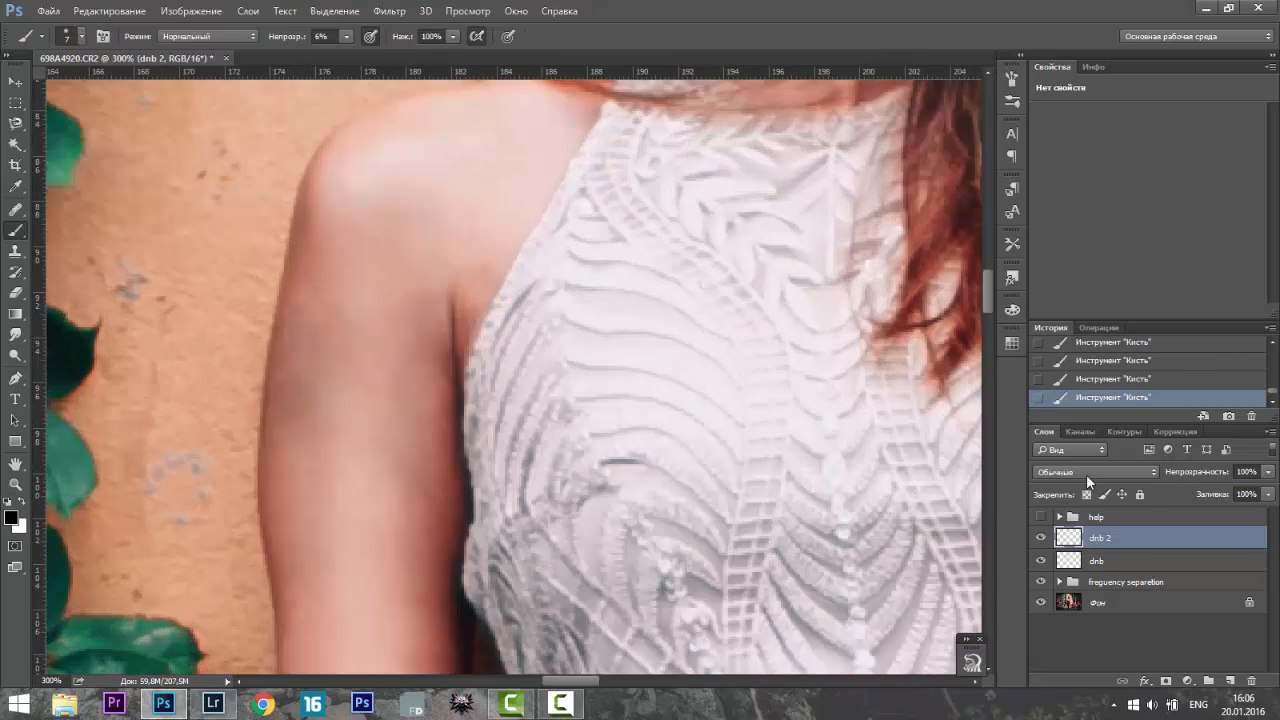
pyautogui.click(1086, 474)
pyautogui.click(1066, 318)
# - Paint over the tonal patches on her right upper arm, enlarging the brush to 20 px for broader shading
pyautogui.moveTo(335, 337); pyautogui.dragTo(329, 290)
pyautogui.moveTo(330, 310)
pyautogui.mouseDown()
pyautogui.moveTo(325, 254)
pyautogui.moveTo(321, 340)
pyautogui.mouseUp()
pyautogui.moveTo(323, 330); pyautogui.dragTo(322, 410)
pyautogui.rightClick(323, 423)
pyautogui.click(414, 461)
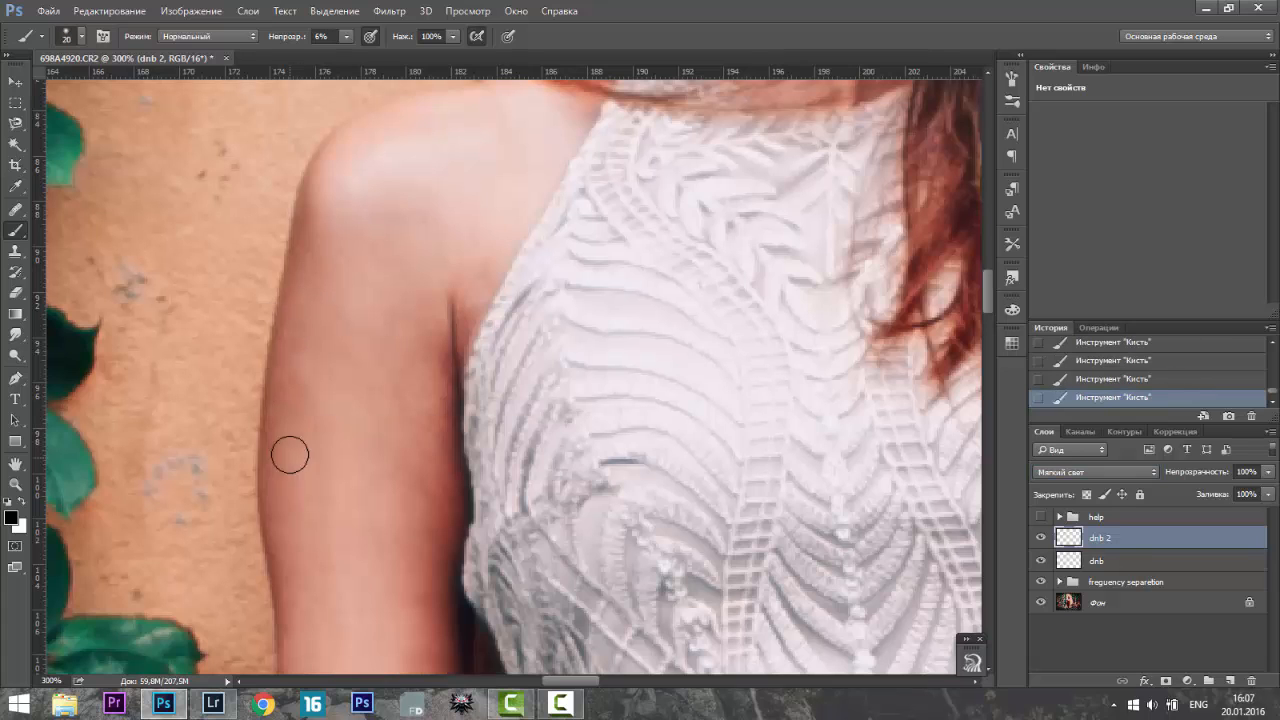
pyautogui.press('x')
pyautogui.scroll(1, 426, 346)
pyautogui.scroll(-1, 426, 346)
pyautogui.press('x')
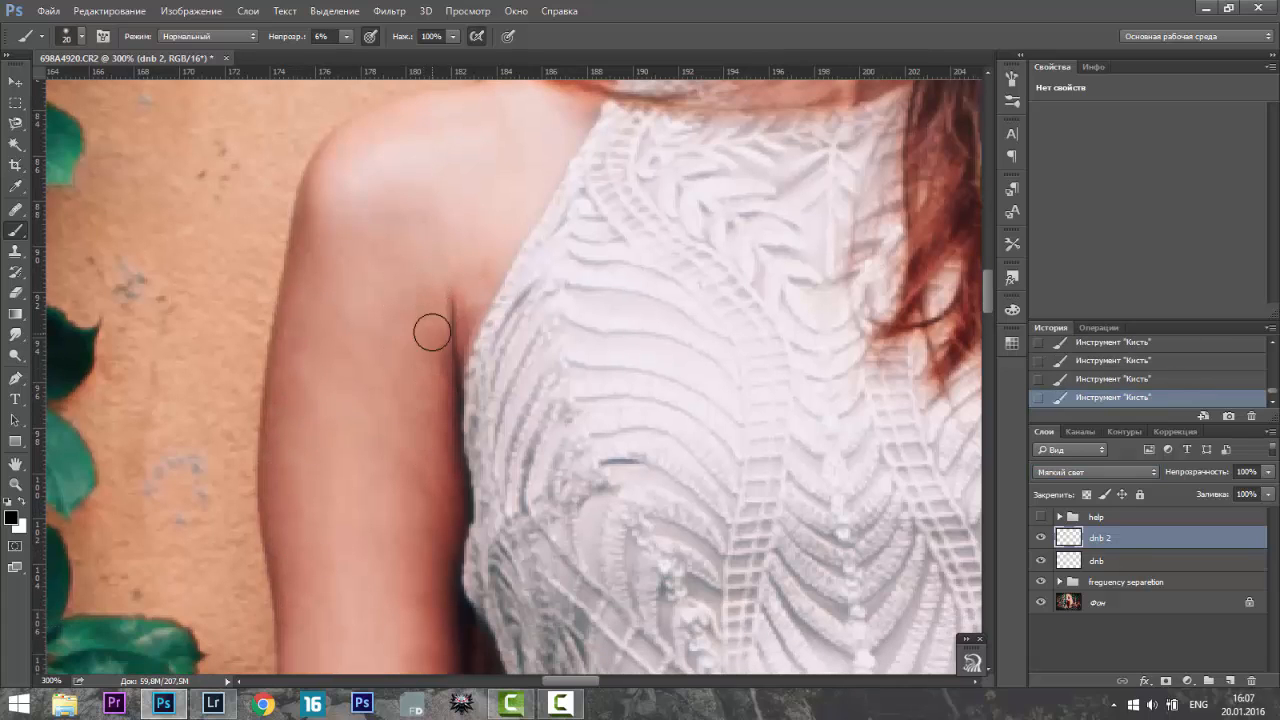
# - Dodge and burn her right forearm from the elbow to the wrist, alternating black and white paint
pyautogui.scroll(-4, 432, 332)
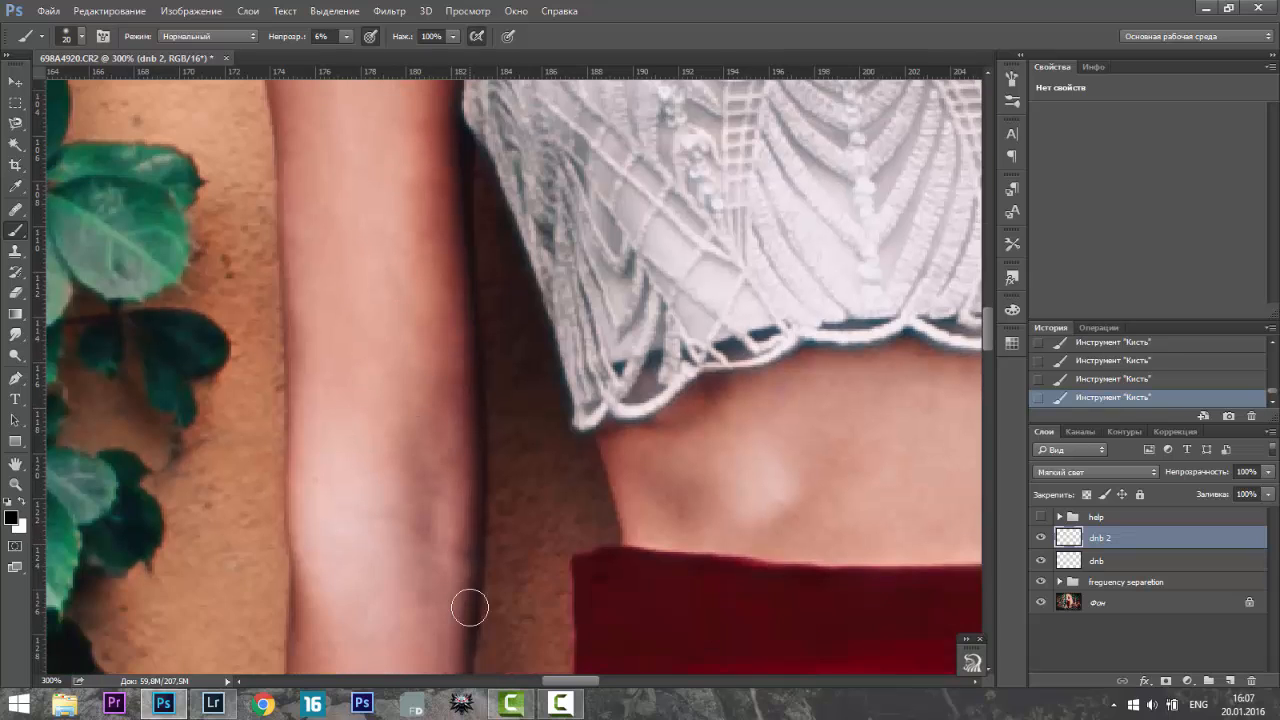
pyautogui.scroll(-7, 470, 607)
pyautogui.press('x')
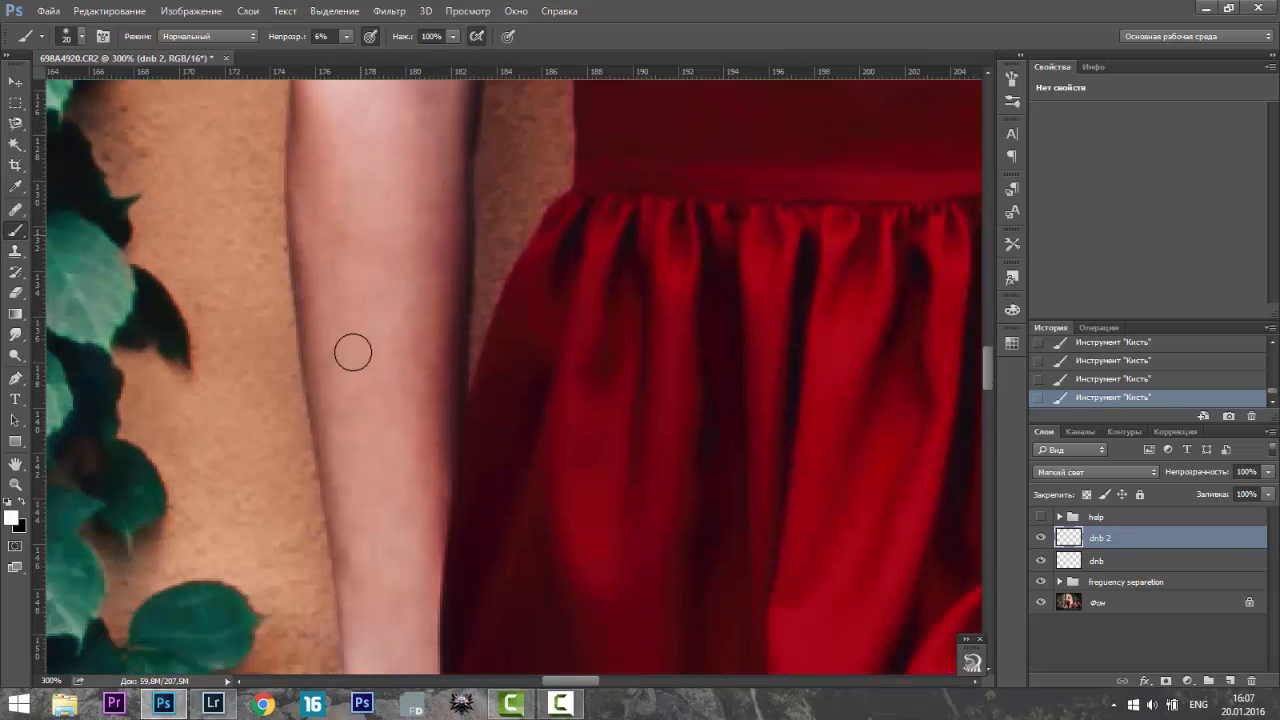
pyautogui.press('x')
pyautogui.scroll(-2, 354, 594)
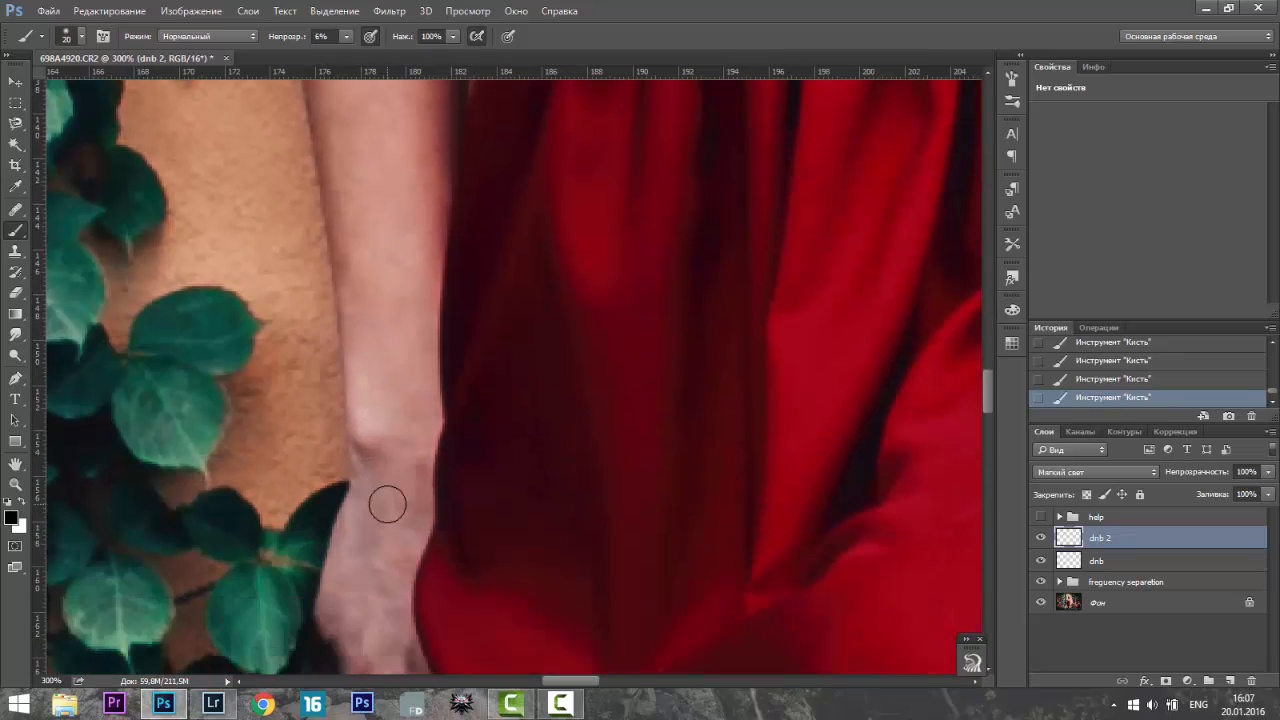
pyautogui.scroll(5, 387, 505)
pyautogui.press('x')
pyautogui.press('x')
pyautogui.press('x')
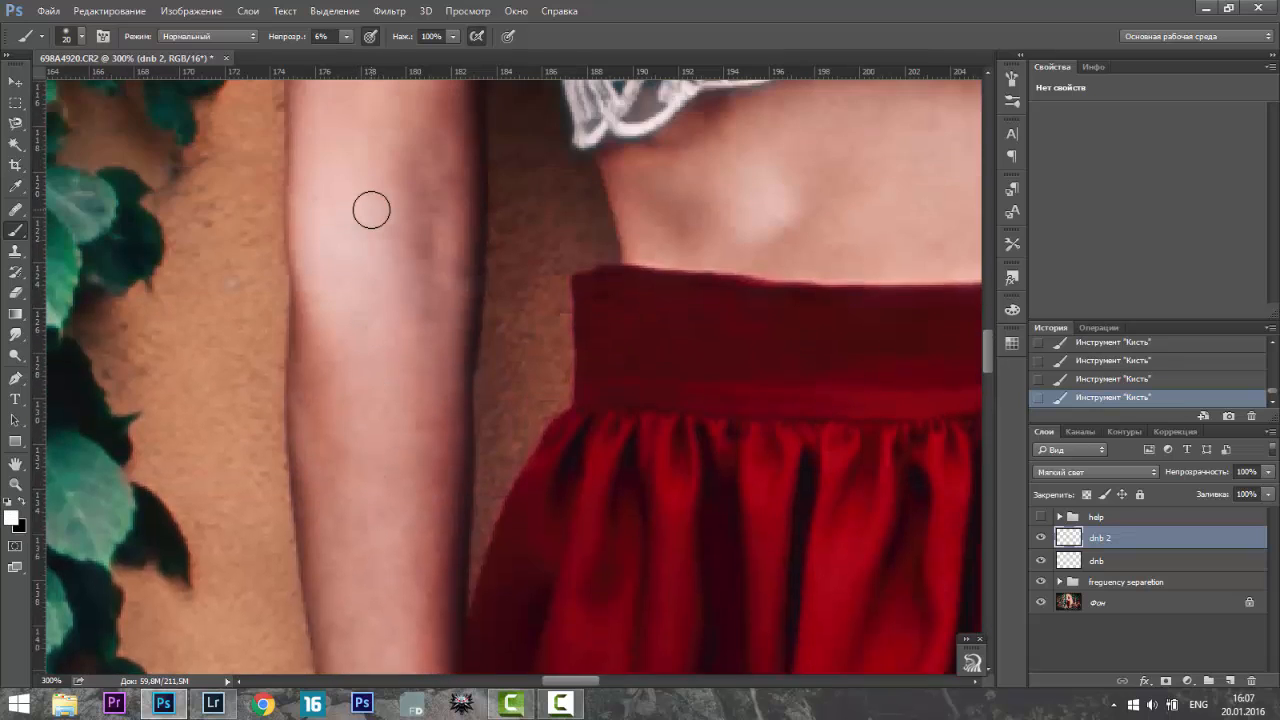
# - Dodge and burn the bare waist between the lace top and the red skirt to model its volume
pyautogui.scroll(-3, 457, 300)
pyautogui.scroll(2, 664, 276)
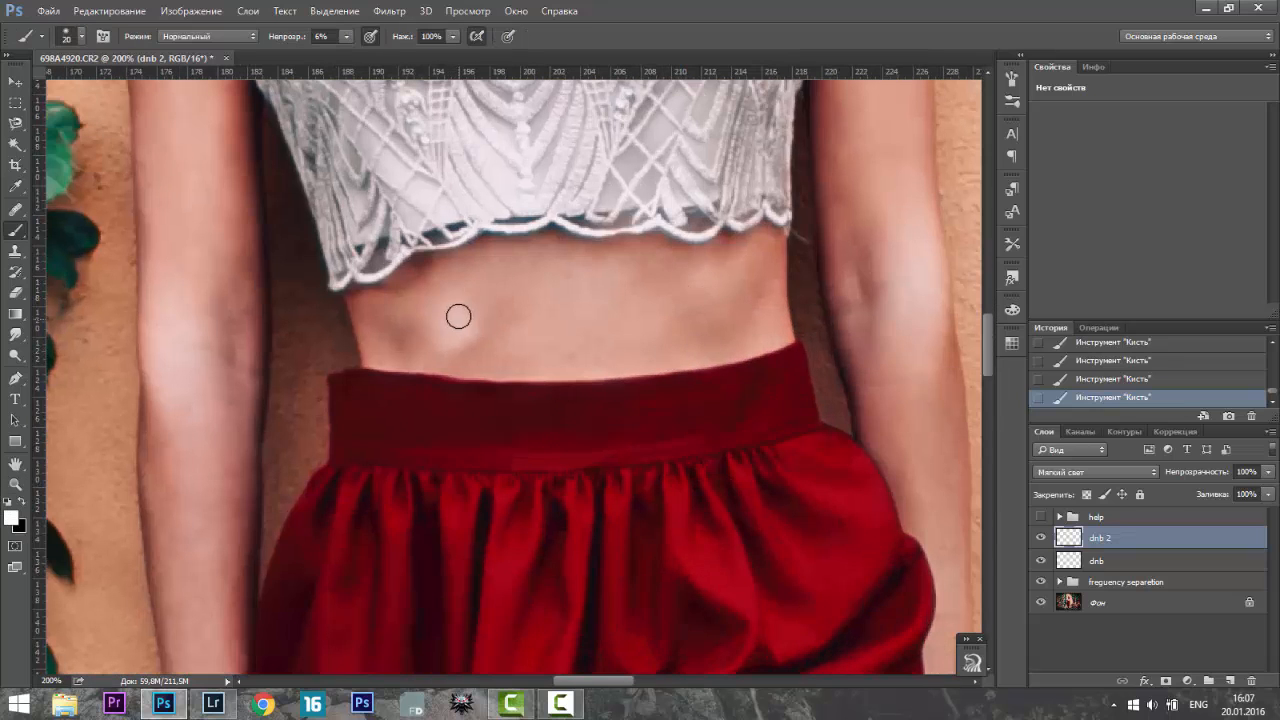
pyautogui.press('x')
pyautogui.press('x')
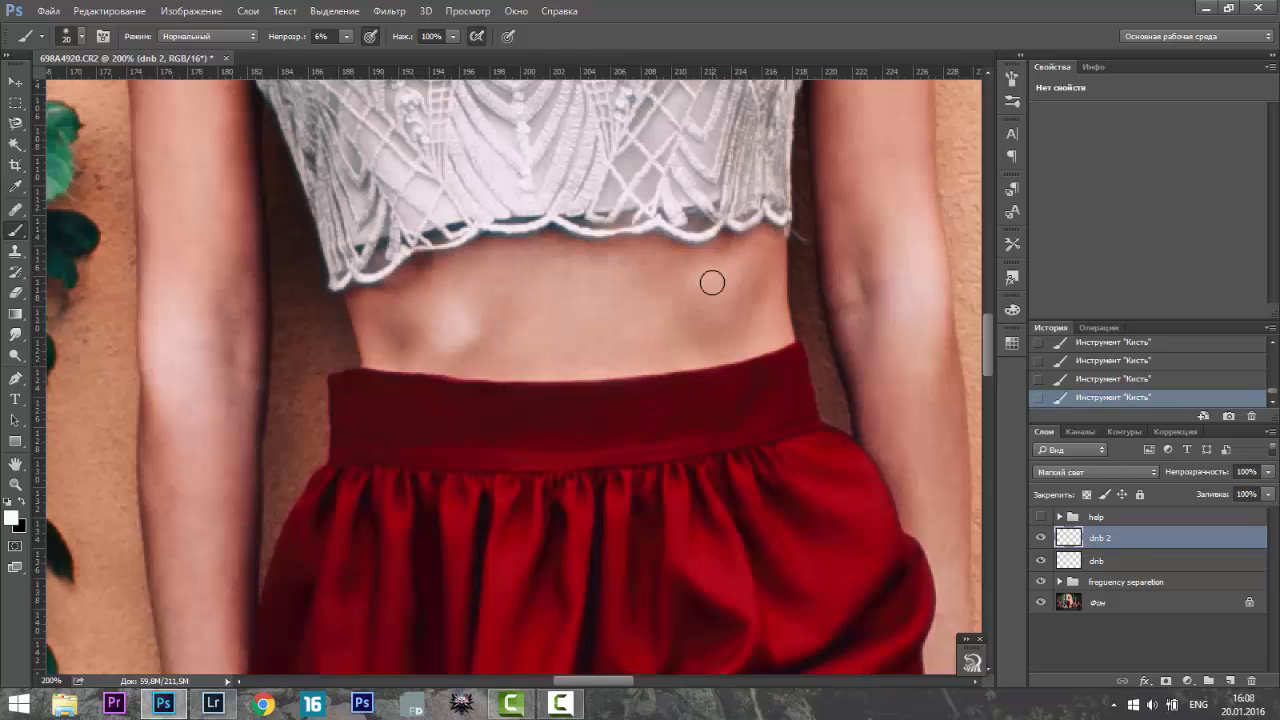
pyautogui.press('x')
# - Dodge and burn her left forearm from the bracelet to the elbow, alternating black and white paint
pyautogui.moveTo(618, 681); pyautogui.dragTo(651, 681)
pyautogui.scroll(-3, 566, 263)
pyautogui.press('x')
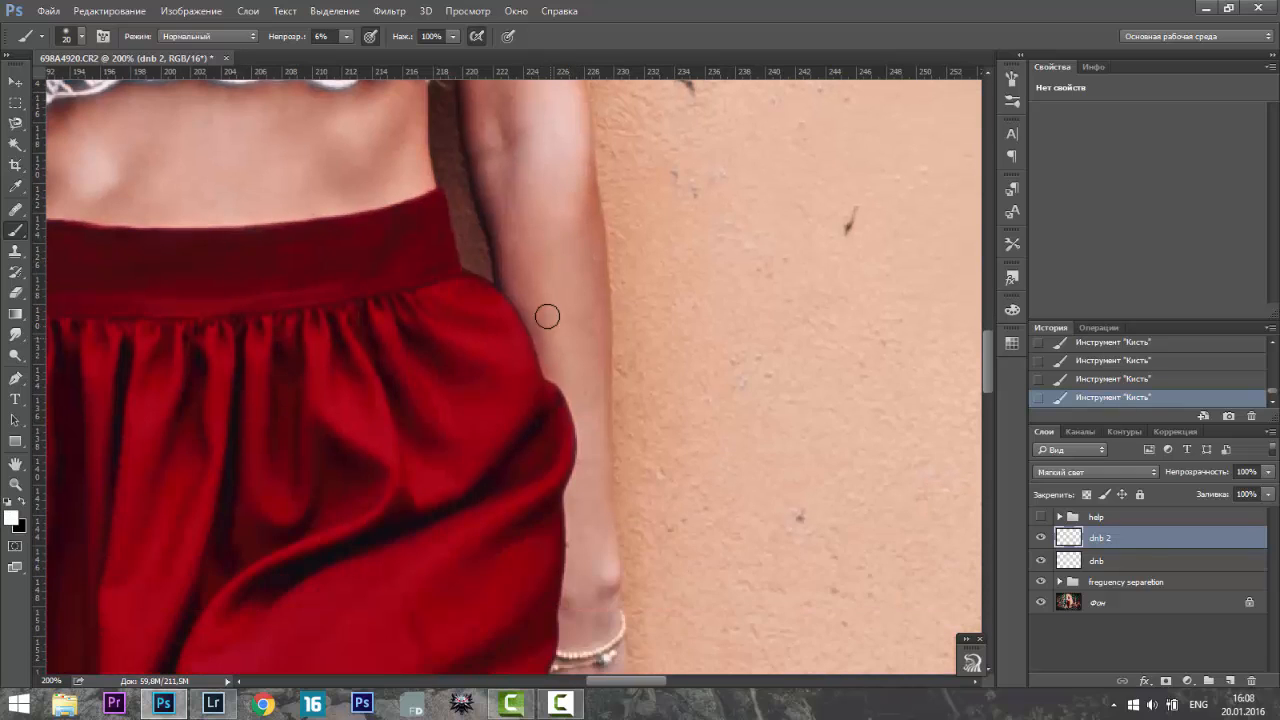
pyautogui.press('x')
pyautogui.scroll(2, 571, 300)
pyautogui.press('x')
pyautogui.scroll(1, 571, 431)
pyautogui.press('x')
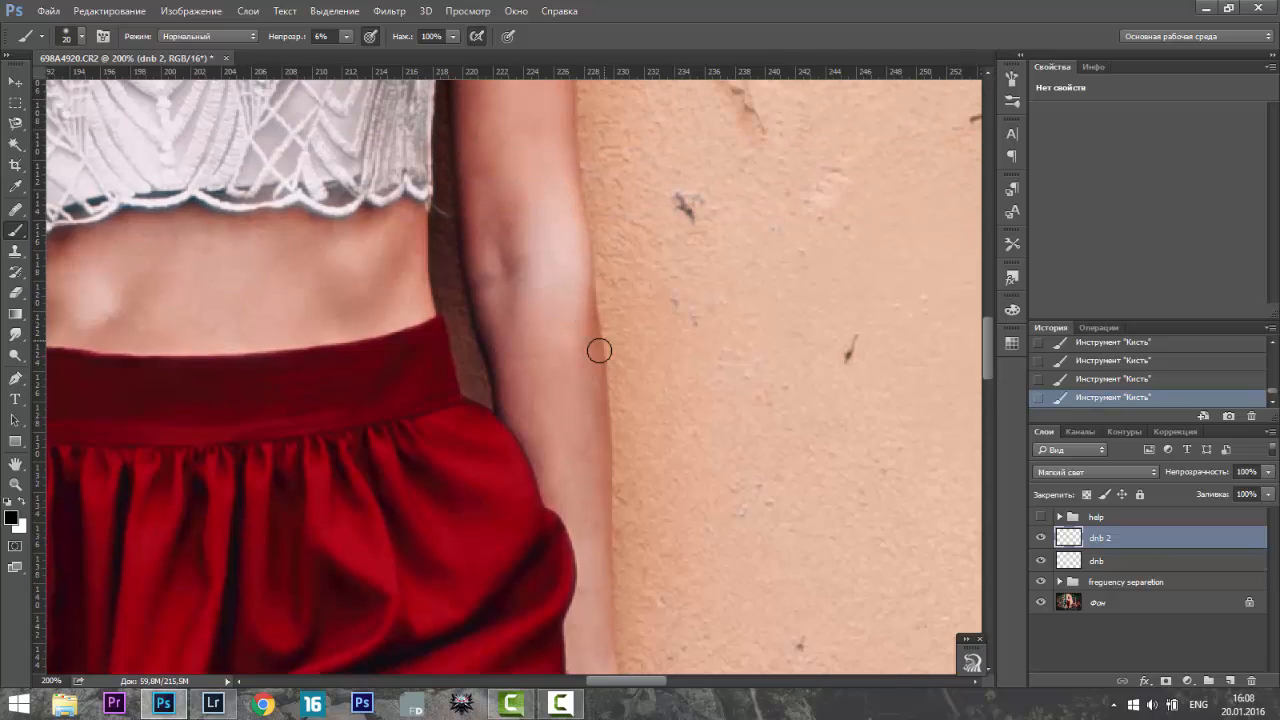
# - Shade and highlight her left upper arm from the elbow to the shoulder on the dnb 2 layer
pyautogui.scroll(2, 549, 270)
pyautogui.scroll(7, 489, 319)
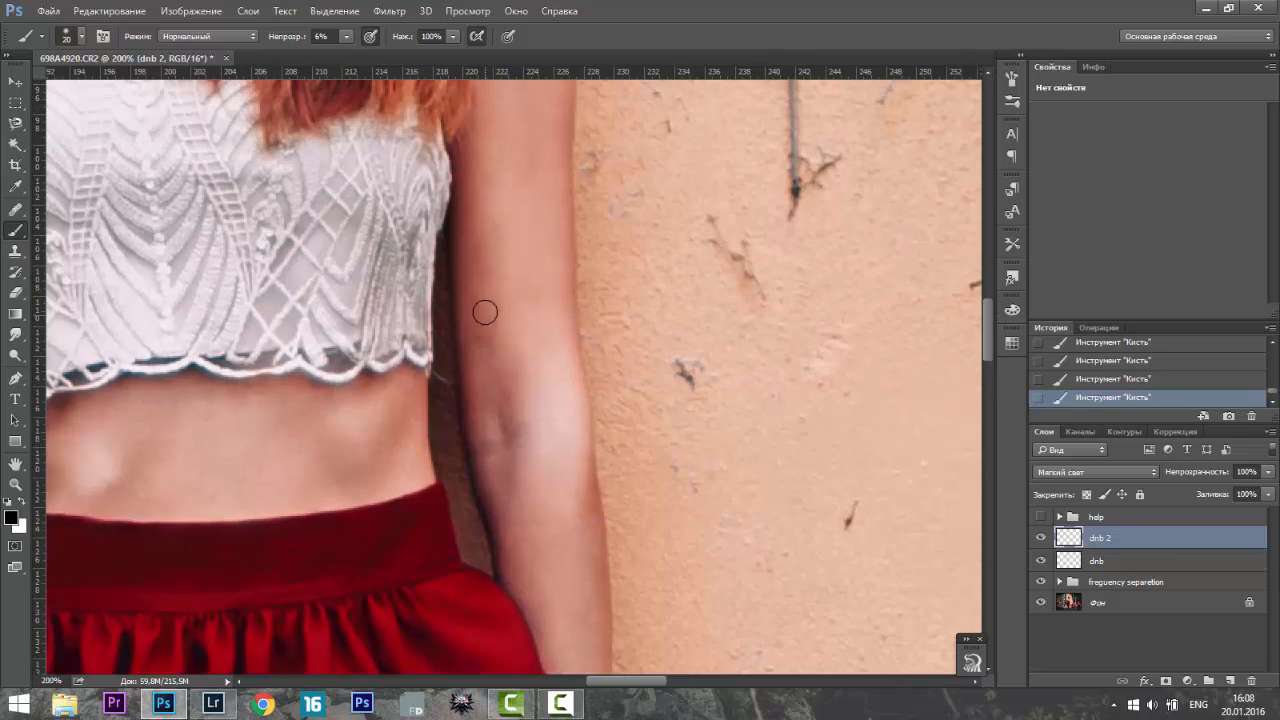
pyautogui.press('x')
pyautogui.press('x')
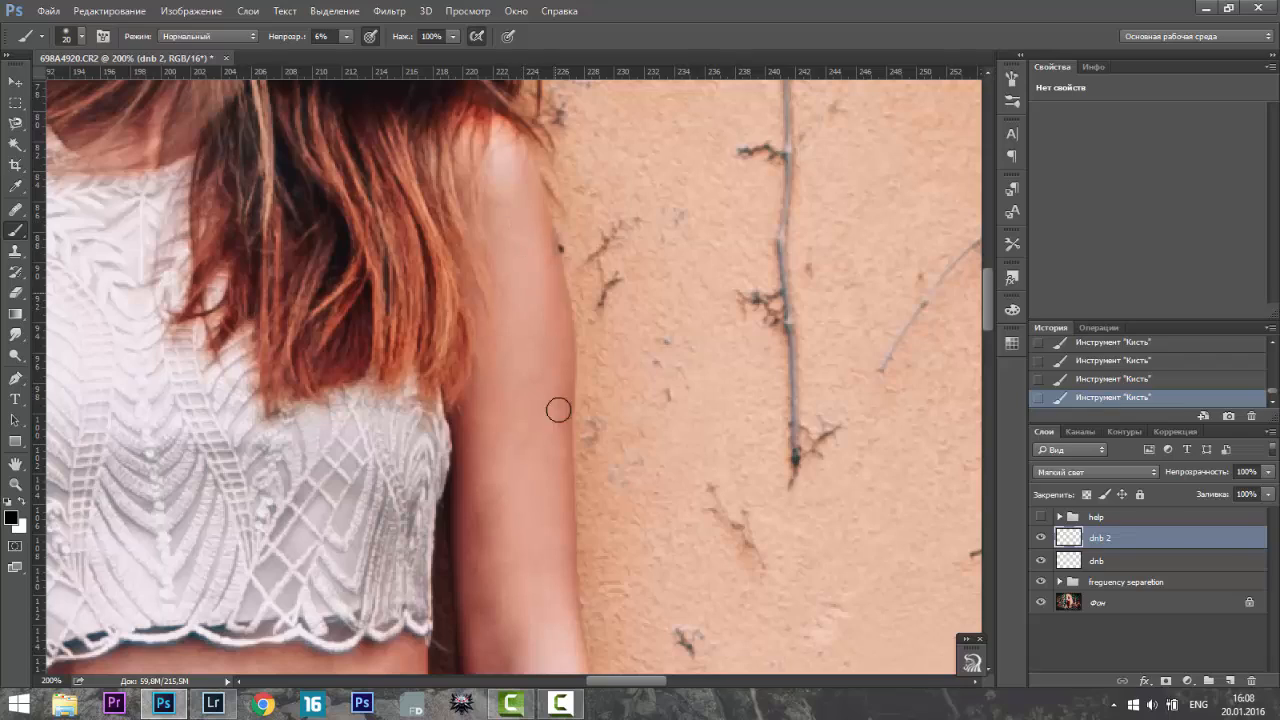
# - Add a new layer above dnb 2 and name it dnb3
pyautogui.moveTo(634, 680); pyautogui.dragTo(599, 680)
pyautogui.scroll(-3, 600, 503)
pyautogui.press('z')
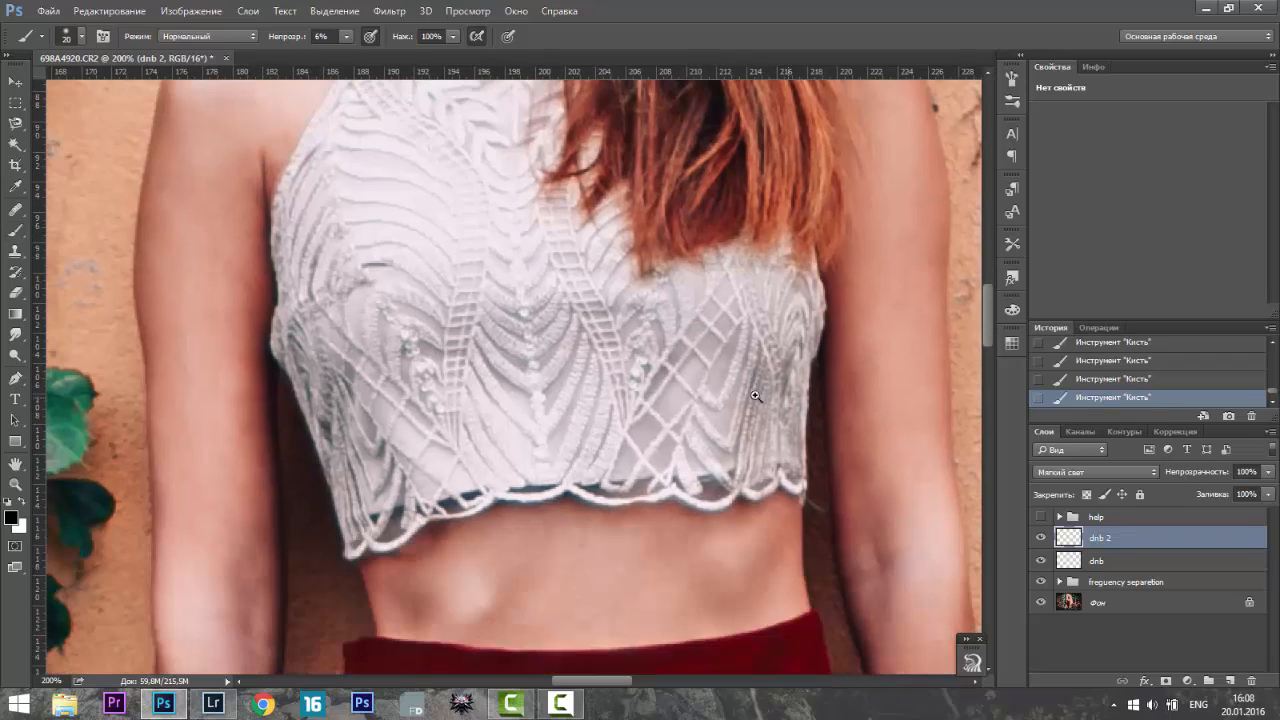
pyautogui.keyDown('alt'); pyautogui.click(650, 484); pyautogui.keyUp('alt')
pyautogui.keyDown('alt'); pyautogui.click(650, 484); pyautogui.keyUp('alt')
pyautogui.keyDown('alt'); pyautogui.click(650, 484); pyautogui.keyUp('alt')
pyautogui.scroll(-2, 993, 486)
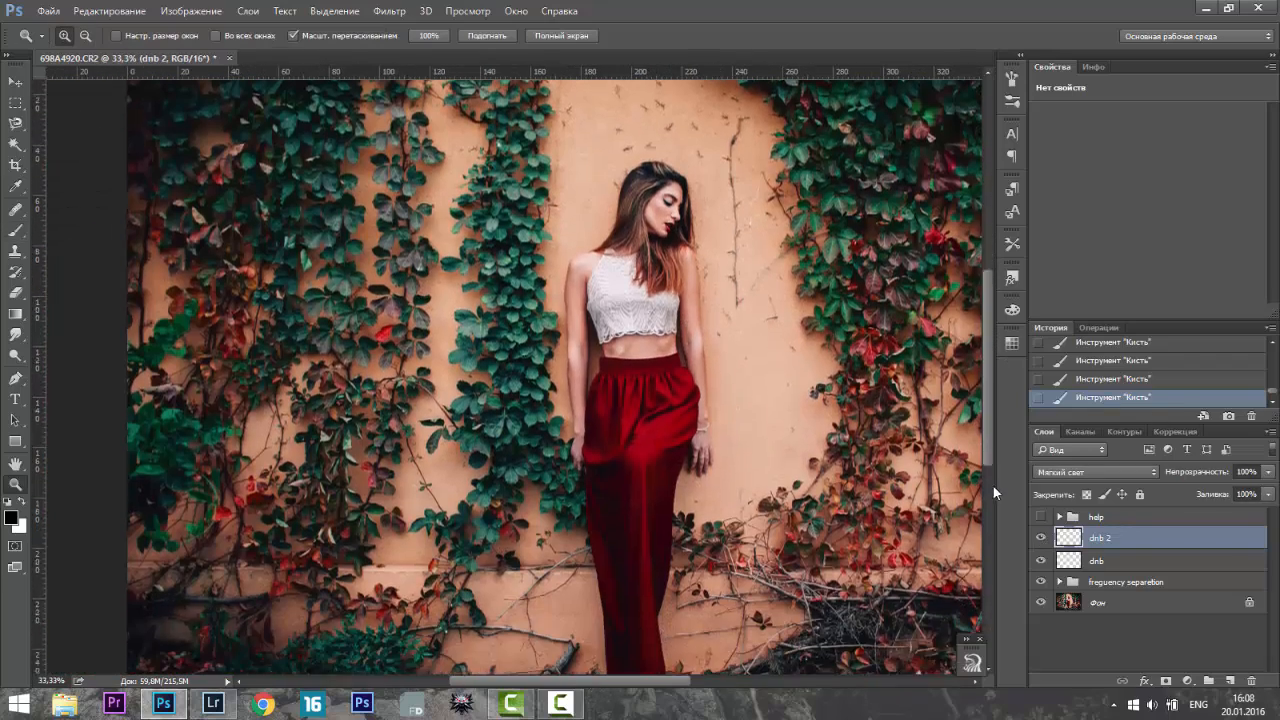
pyautogui.click(1229, 680)
pyautogui.doubleClick(1098, 539)
pyautogui.click(1098, 650)
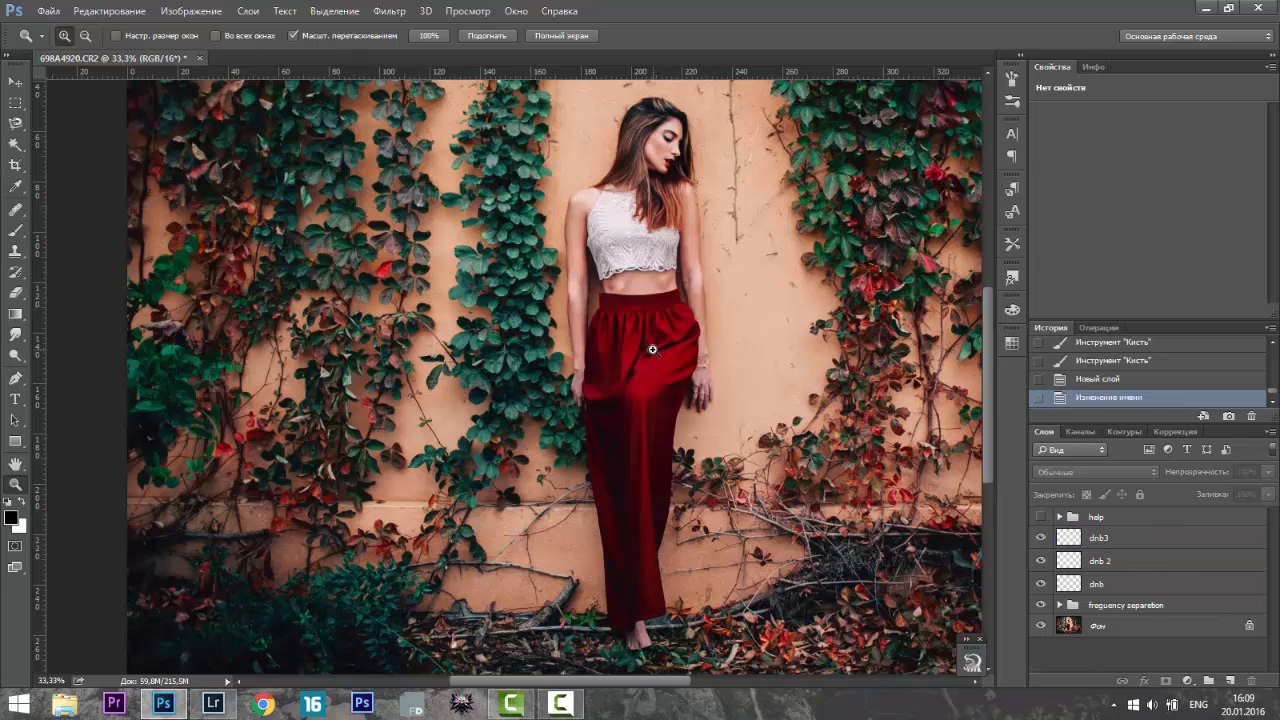
# - Set the brush size to 20 px and paint initial shading on the skirt's upper folds on the dnb3 layer
pyautogui.click(651, 348)
pyautogui.click(651, 348)
pyautogui.click(651, 348)
pyautogui.press('b')
pyautogui.click(1108, 538)
pyautogui.rightClick(556, 312)
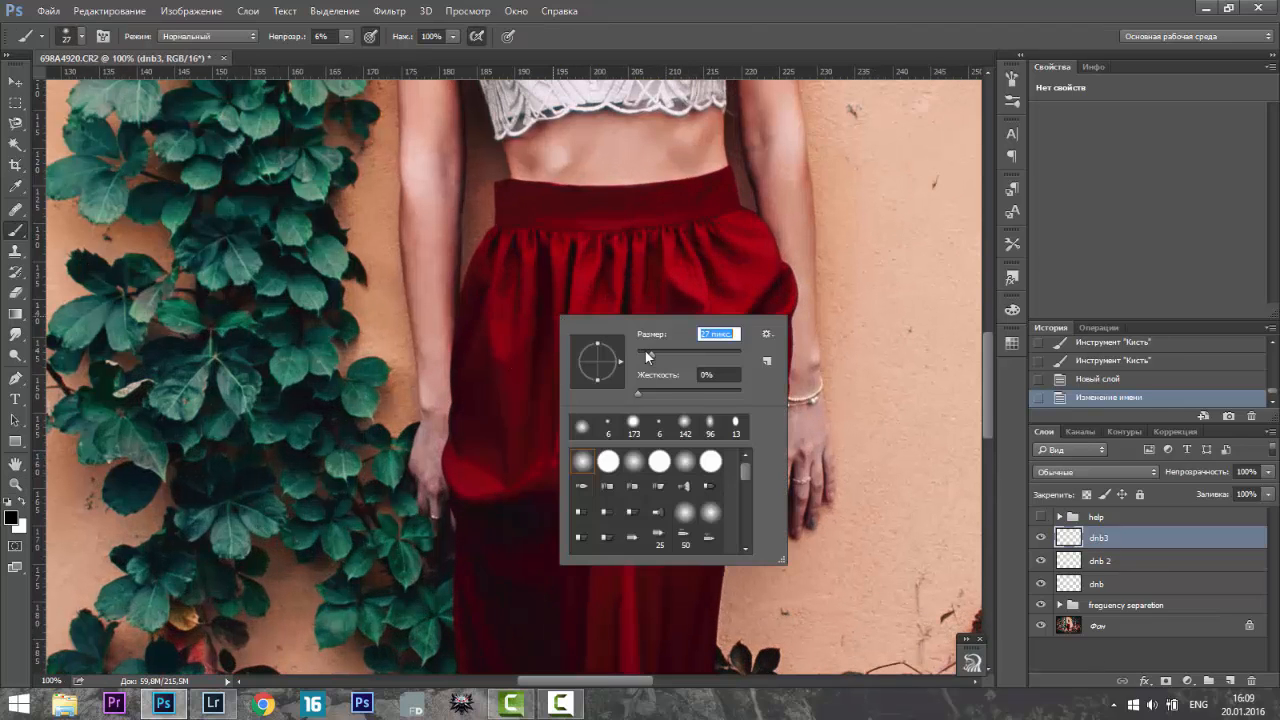
pyautogui.click(537, 265)
pyautogui.moveTo(562, 275); pyautogui.dragTo(552, 310)
pyautogui.moveTo(540, 262); pyautogui.dragTo(531, 347)
# - Set the dnb3 layer's blend mode to Soft Light (Мягкий свет) and dodge and burn the skirt's upper folds
pyautogui.press('x')
pyautogui.click(1095, 472)
pyautogui.click(1085, 314)
pyautogui.moveTo(527, 262)
pyautogui.mouseDown()
pyautogui.moveTo(527, 343)
pyautogui.moveTo(503, 394)
pyautogui.mouseUp()
pyautogui.press('x')
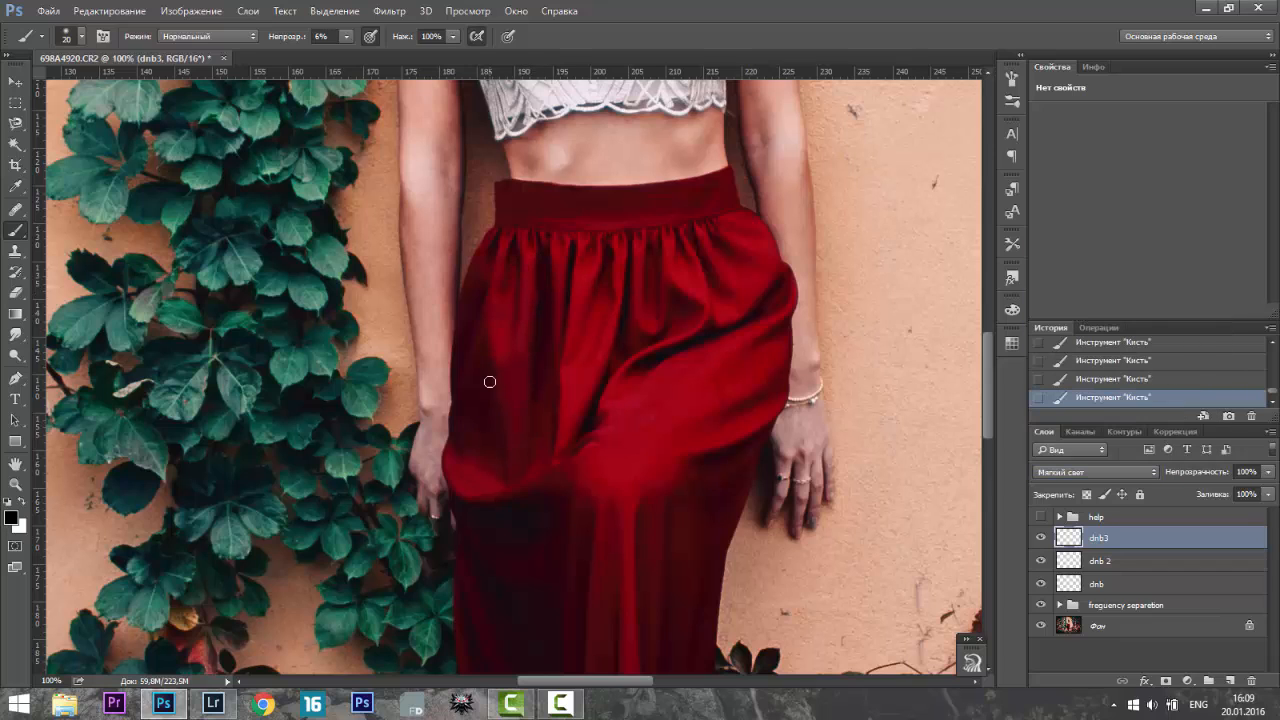
pyautogui.press('x')
pyautogui.press('x')
pyautogui.press('x')
pyautogui.press('x')
pyautogui.press('x')
# - Set the brush size to 26 px and dodge and burn the long folds down the skirt's lower part
pyautogui.rightClick(631, 461)
pyautogui.click(725, 477)
pyautogui.click(757, 361)
pyautogui.press('x')
pyautogui.scroll(-3, 702, 399)
pyautogui.press('x')
pyautogui.scroll(-5, 678, 451)
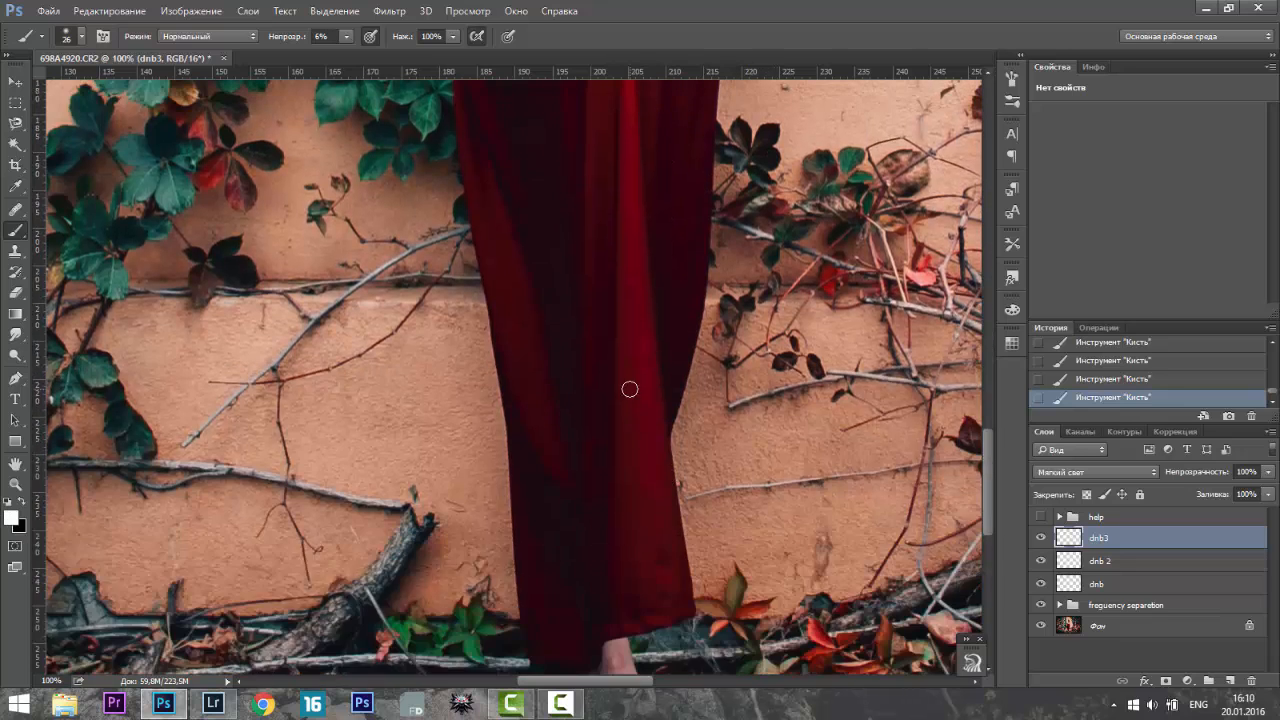
pyautogui.scroll(3, 629, 386)
pyautogui.press('x')
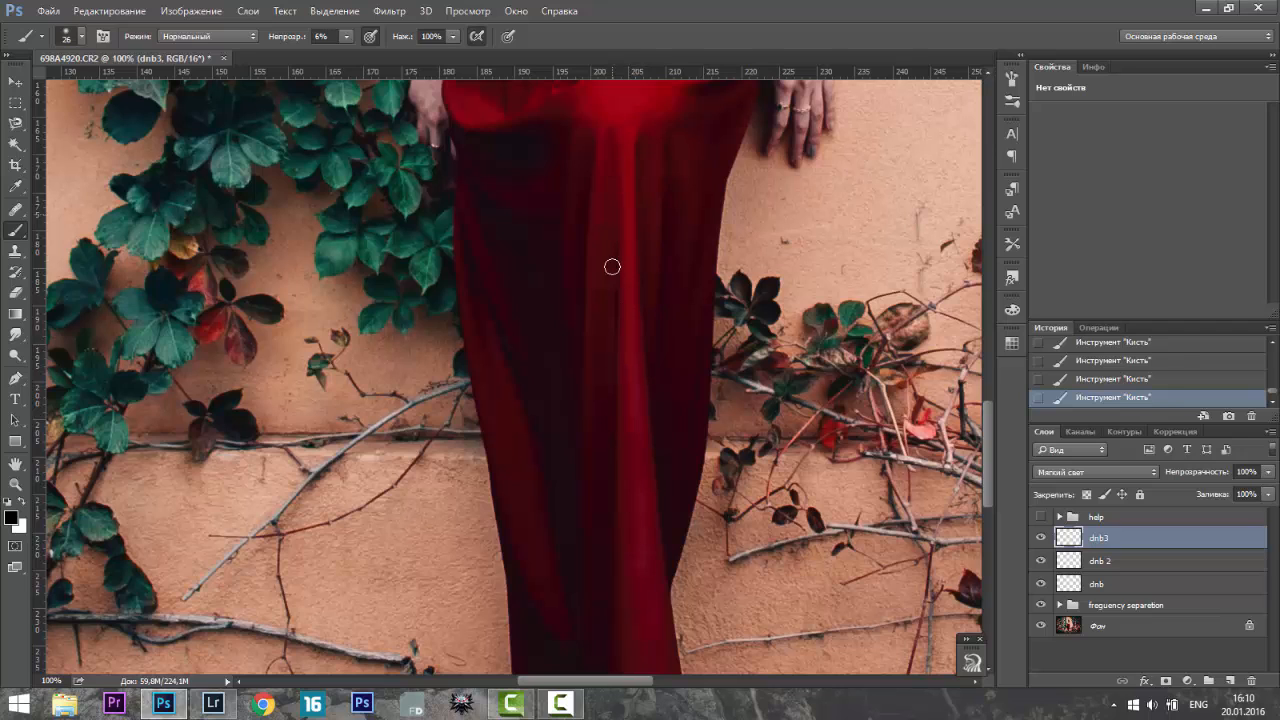
pyautogui.scroll(1, 666, 230)
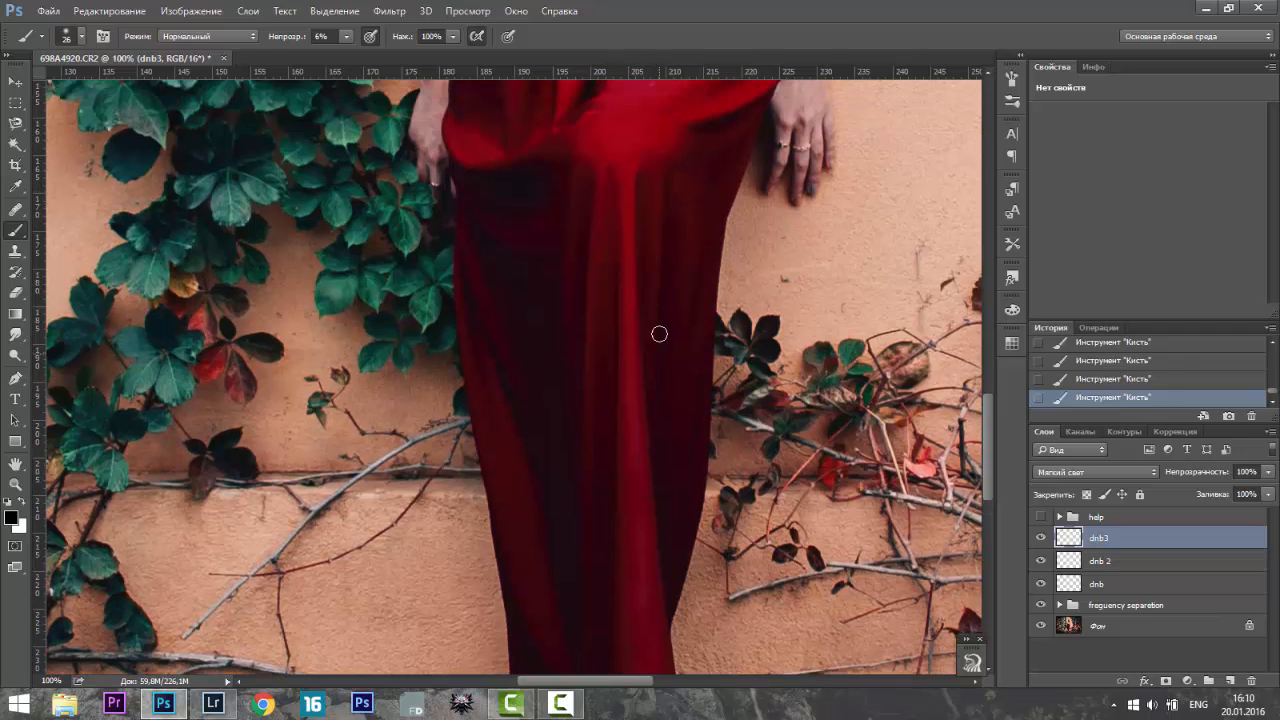
# - Reduce the brush size to 13 px and refine the narrow highlights and shadows of the lower skirt folds
pyautogui.press('x')
pyautogui.rightClick(697, 265)
pyautogui.click(652, 253)
pyautogui.scroll(-3, 479, 414)
pyautogui.press('x')
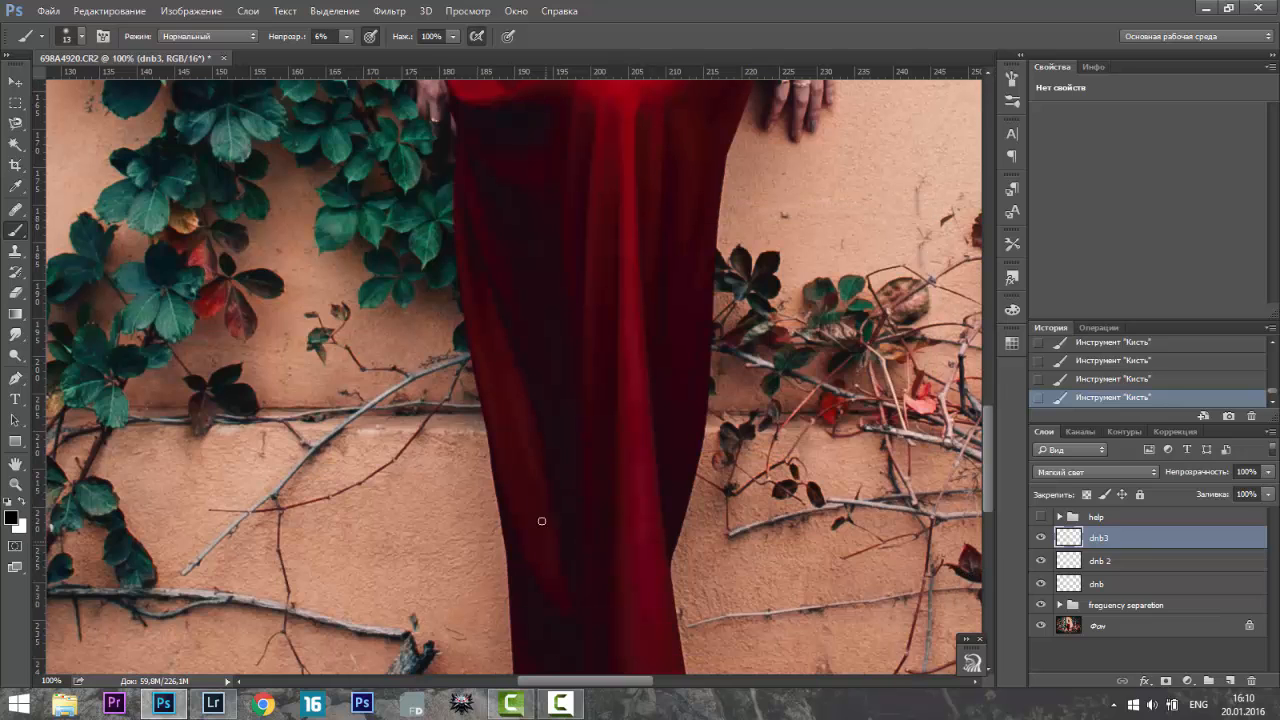
pyautogui.press('x')
pyautogui.press('x')
# - Dodge and burn the hair strands beside the face with the 13 px brush
pyautogui.moveTo(988, 443); pyautogui.dragTo(952, 302)
pyautogui.hotkey('ctrl', 'space')
pyautogui.click(635, 292)
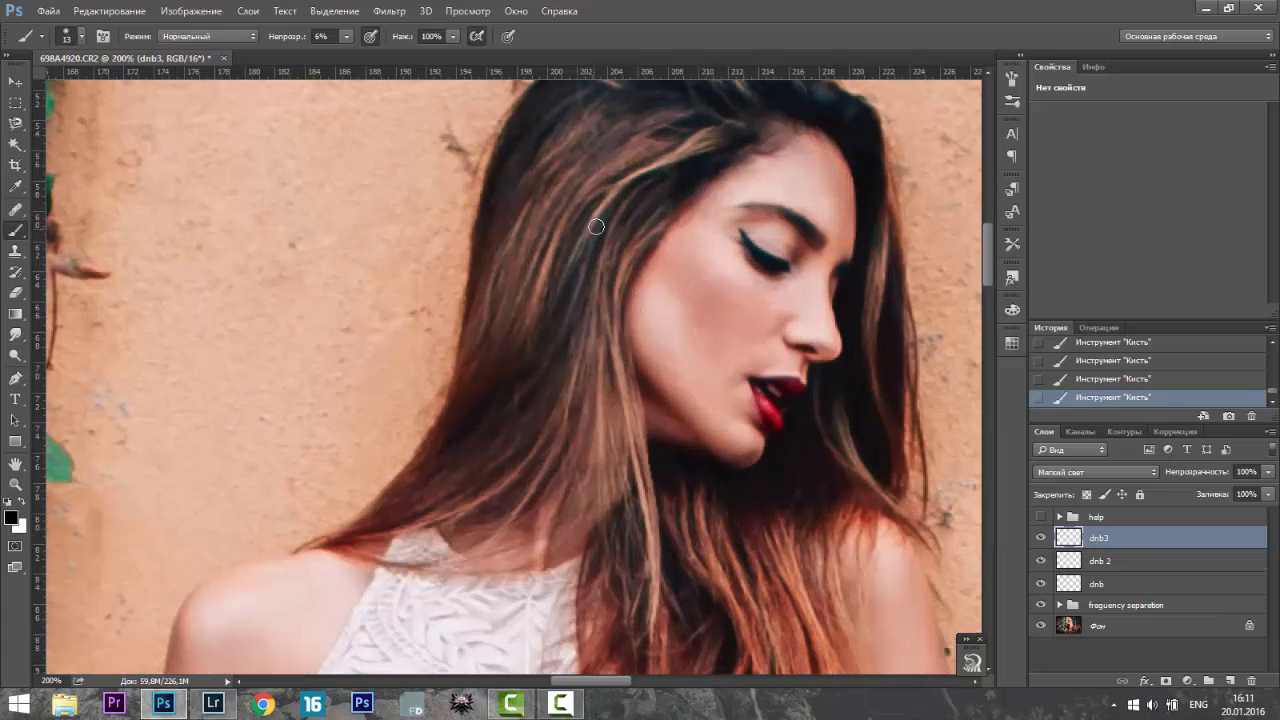
pyautogui.press('x')
pyautogui.press('x')
pyautogui.scroll(1, 622, 529)
# - Set the brush opacity to 7% and strengthen the light and dark strands from the side hair to the crown
pyautogui.click(346, 36)
pyautogui.click(346, 56)
pyautogui.click(523, 403)
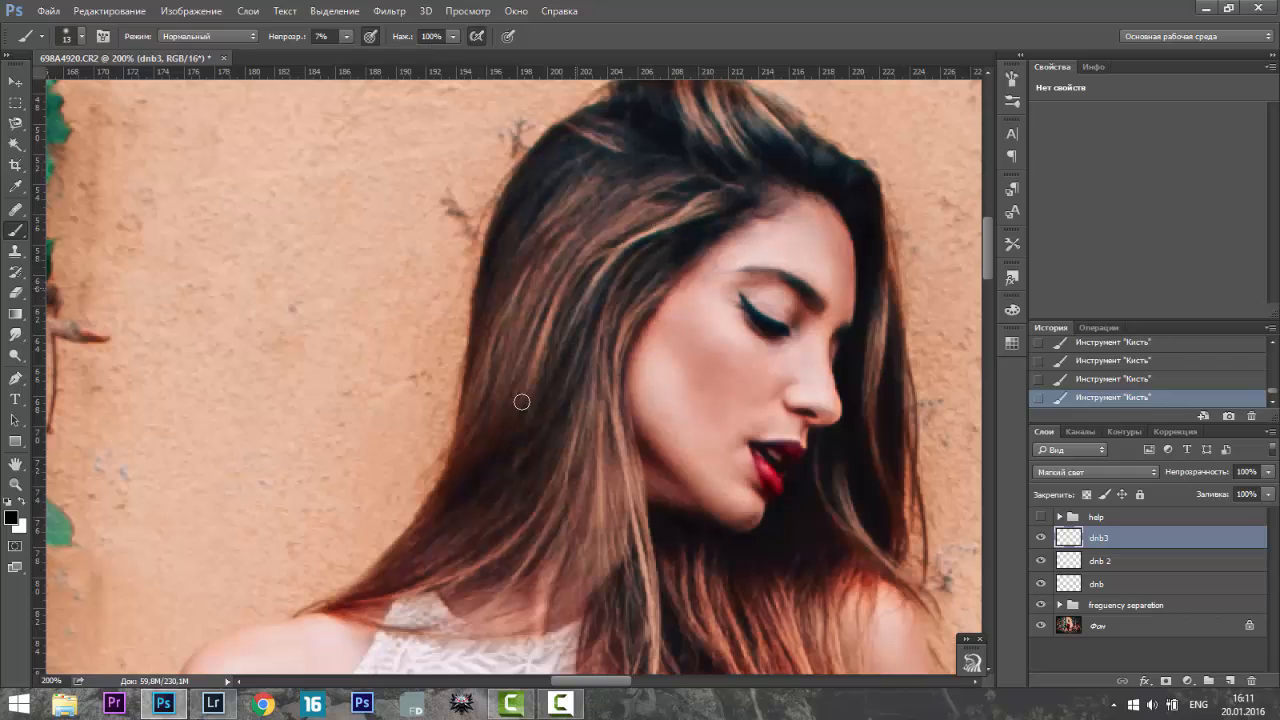
pyautogui.press('x')
pyautogui.press('x')
pyautogui.scroll(1, 626, 174)
pyautogui.press('x')
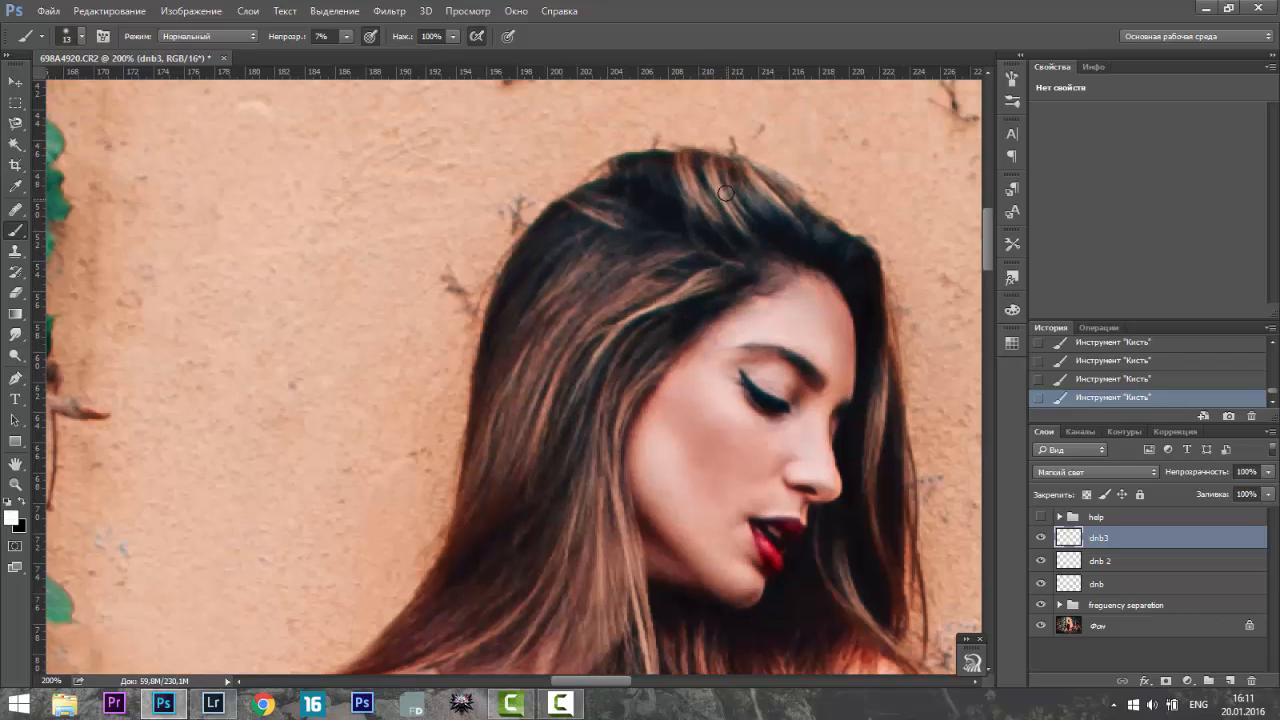
# - Dodge and burn the long hair strands falling over the shoulder and chest, alternating black and white paint
pyautogui.press('x')
pyautogui.scroll(-4, 883, 360)
pyautogui.scroll(-1, 756, 515)
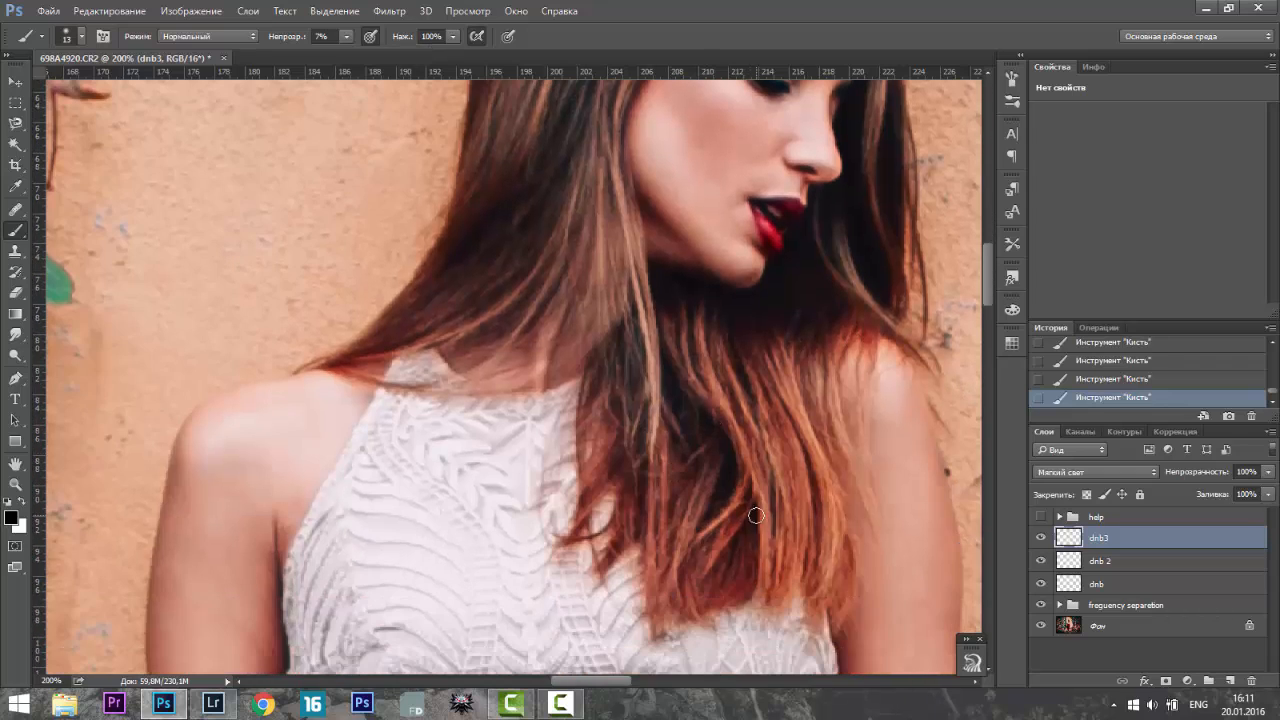
pyautogui.press('x')
pyautogui.press('x')
pyautogui.press('x')
pyautogui.press('x')
# - Group the layers dnb3, dnb 2 and dnb, and name the group dnb
pyautogui.press('z')
pyautogui.hotkey('ctrl', '0')
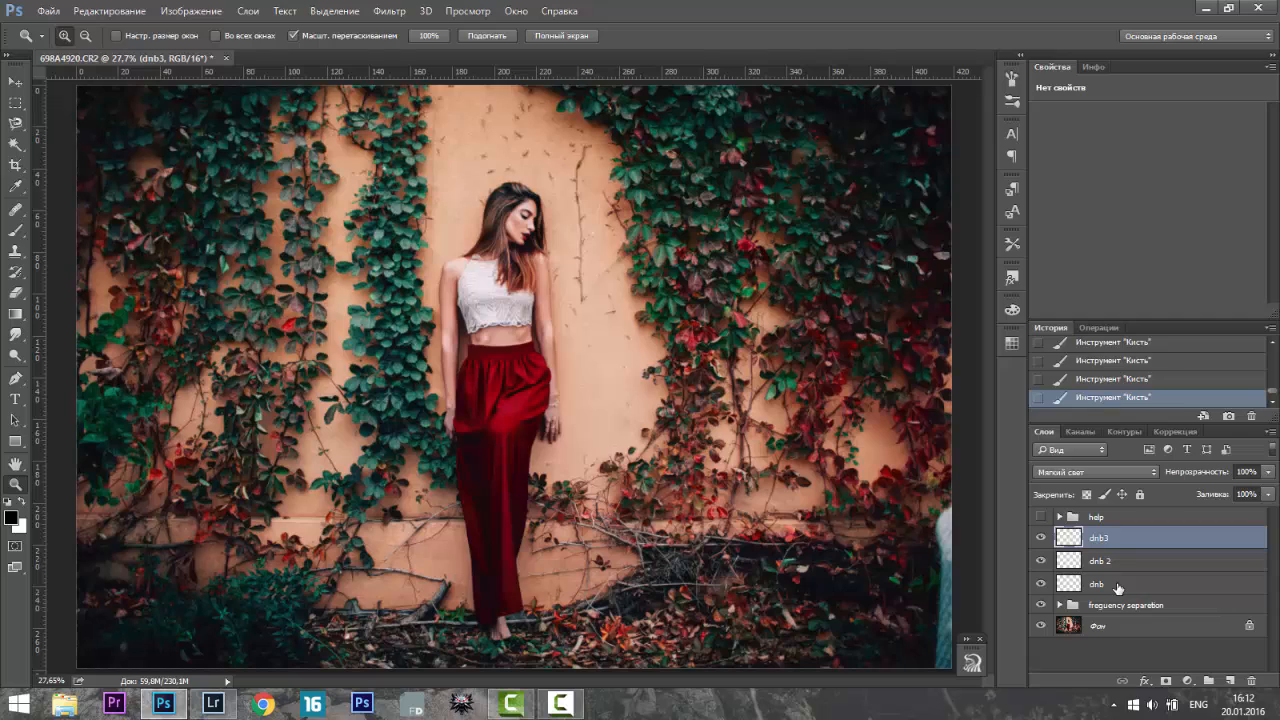
pyautogui.moveTo(448, 268); pyautogui.dragTo(450, 268)
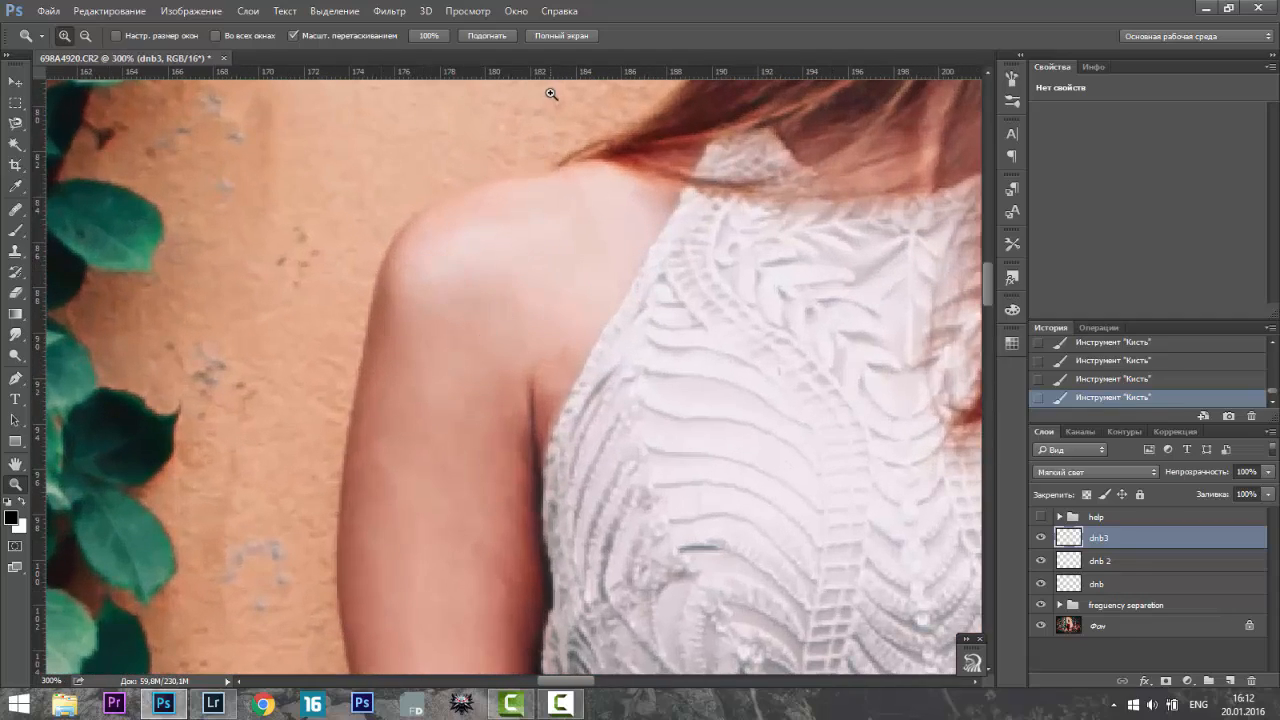
pyautogui.click(502, 38)
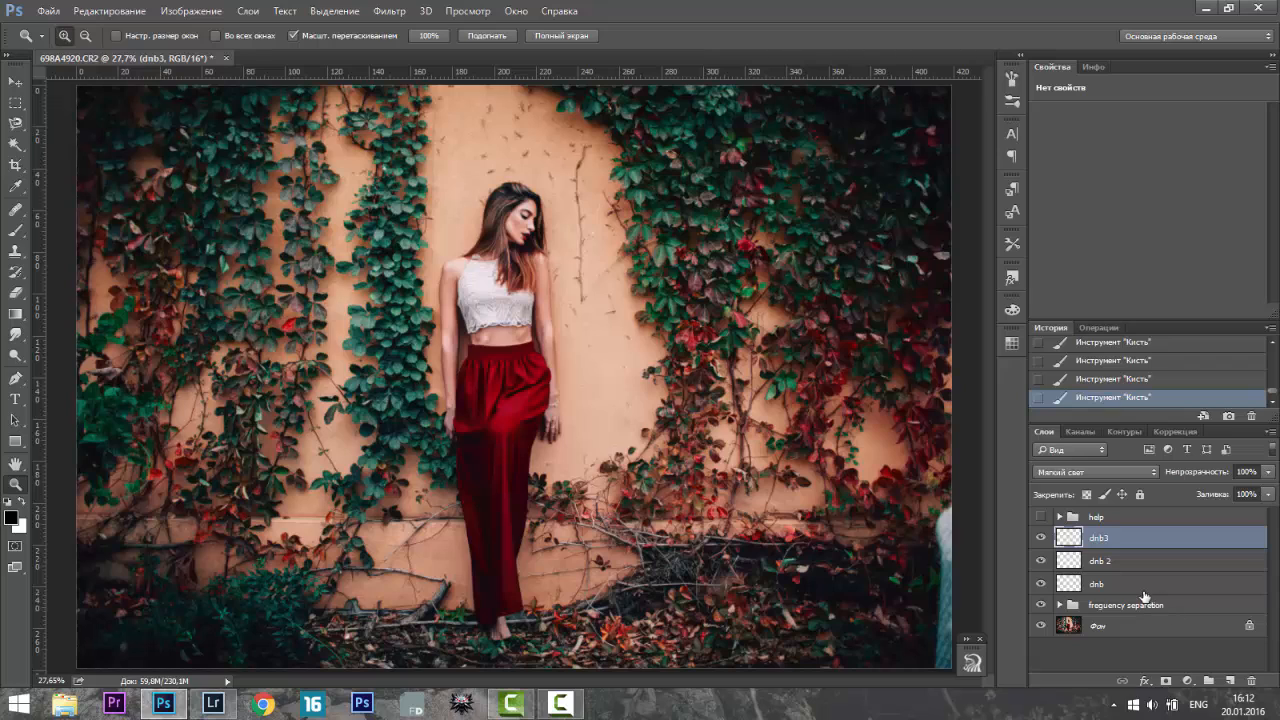
pyautogui.keyDown('shift'); pyautogui.click(1137, 590); pyautogui.keyUp('shift')
pyautogui.hotkey('ctrl', 'g')
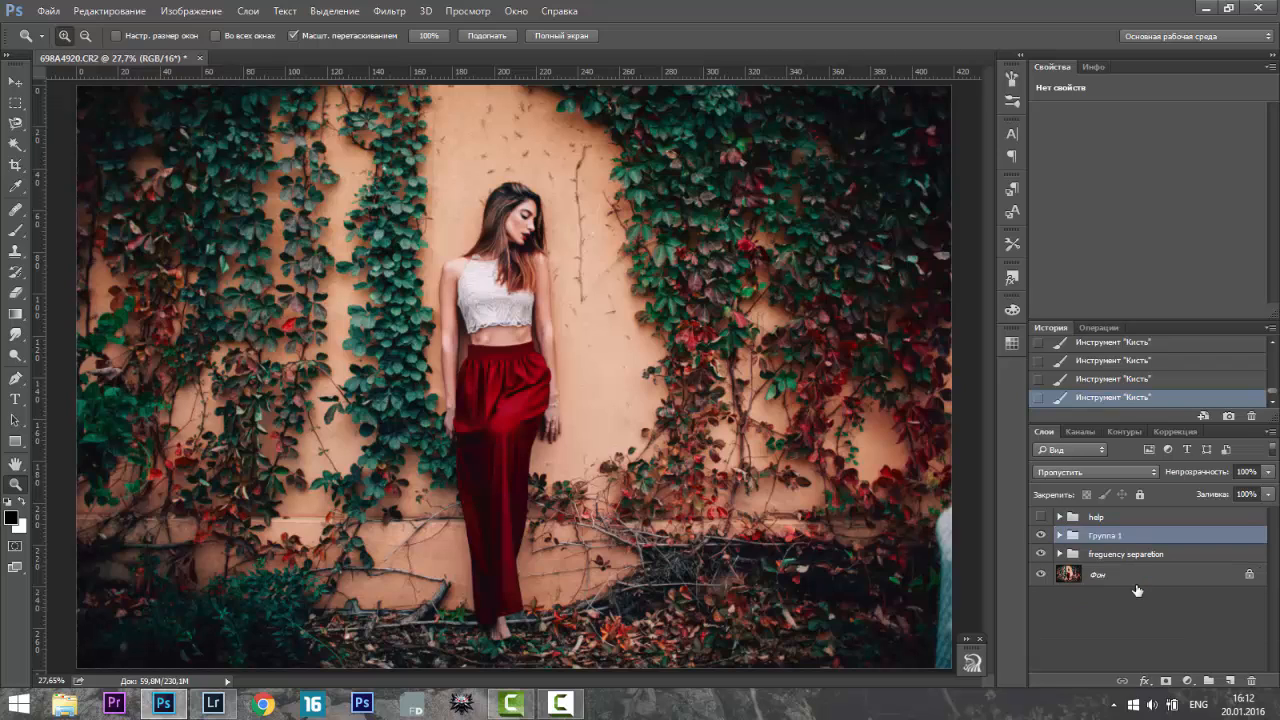
pyautogui.doubleClick(1100, 536)
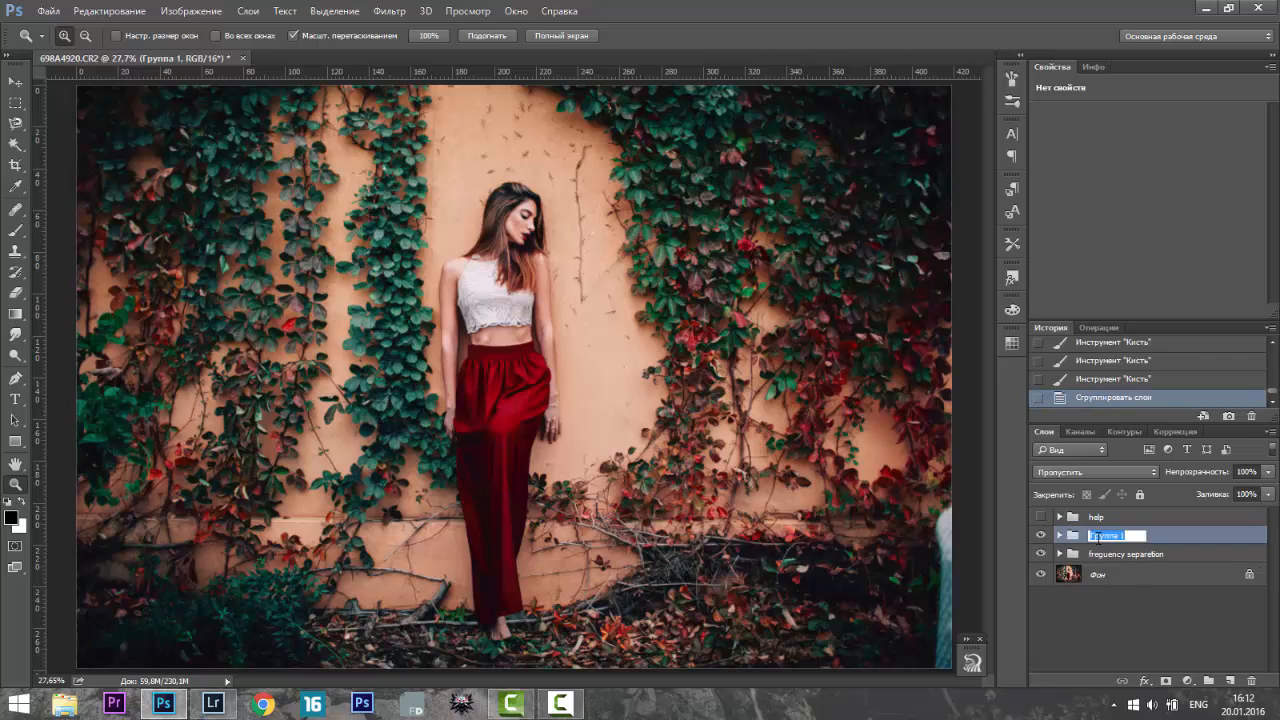
pyautogui.write('dnb')
# - Show the help group to check the retouch in black and white, and hide it again
pyautogui.click(1039, 627)
pyautogui.click(1041, 517)
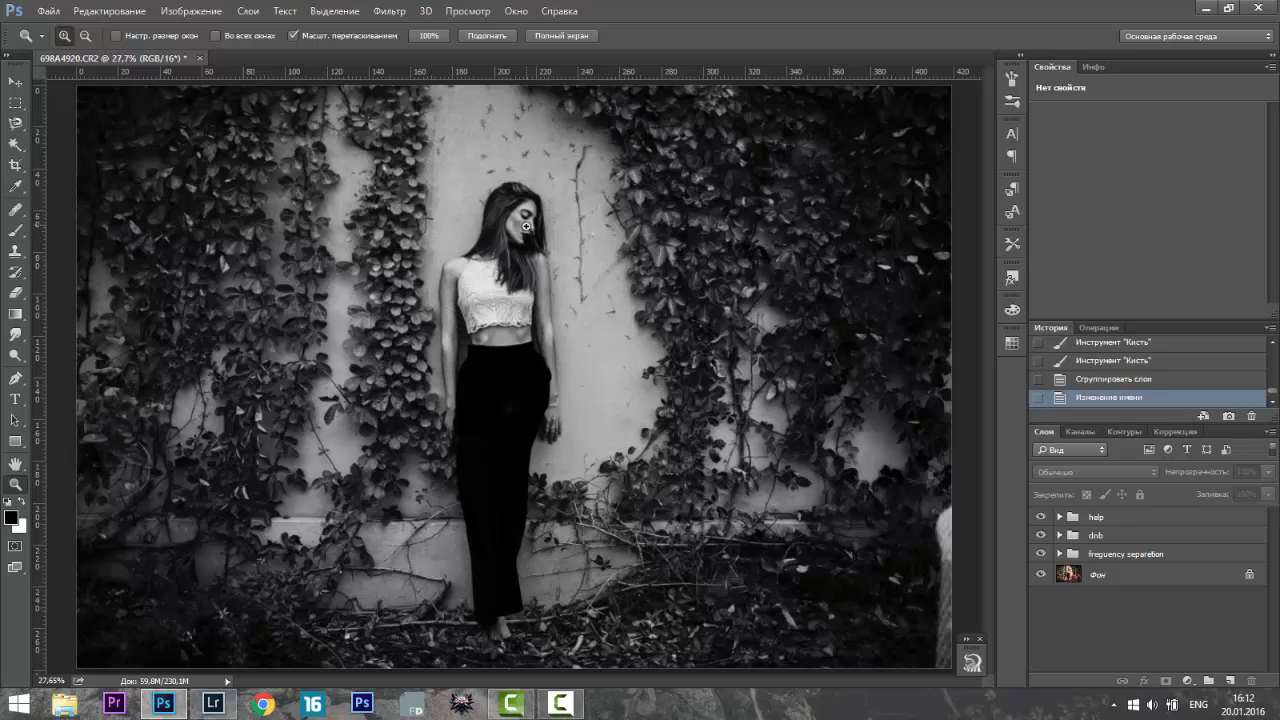
pyautogui.click(1040, 517)
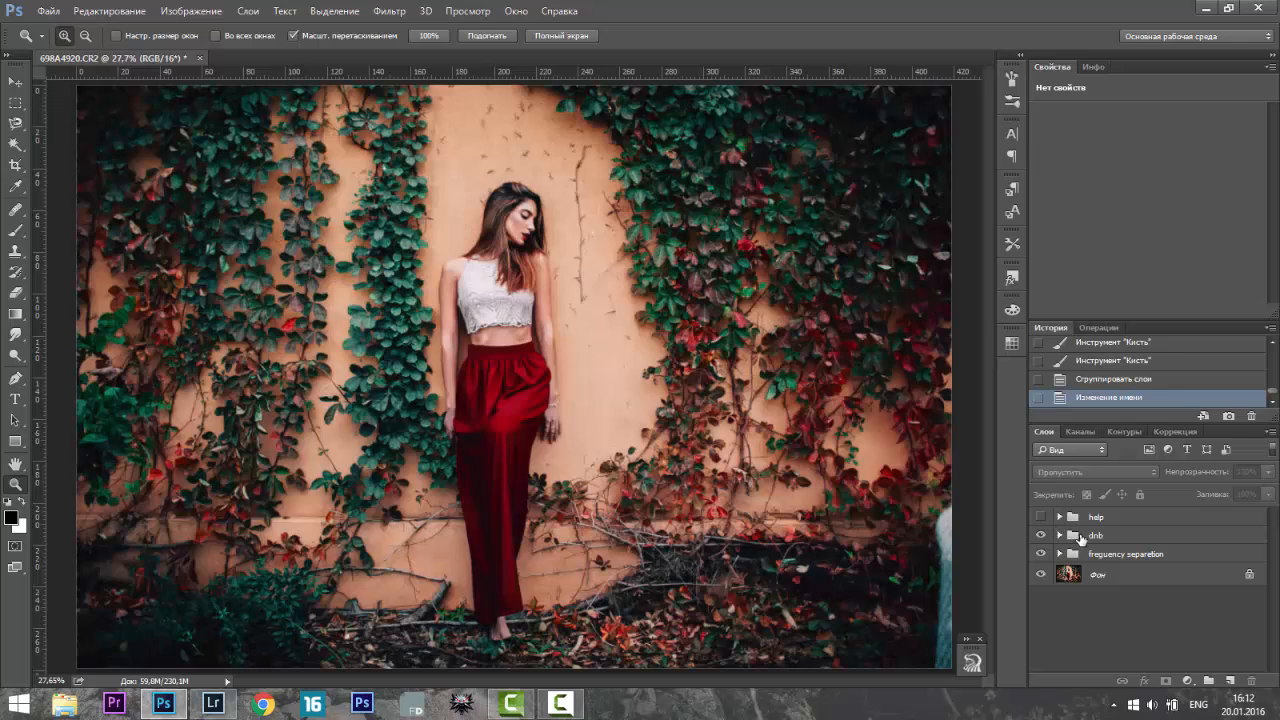
# - Toggle the dnb group's visibility repeatedly to compare the portrait with and without the dodge and burn
pyautogui.click(1080, 536)
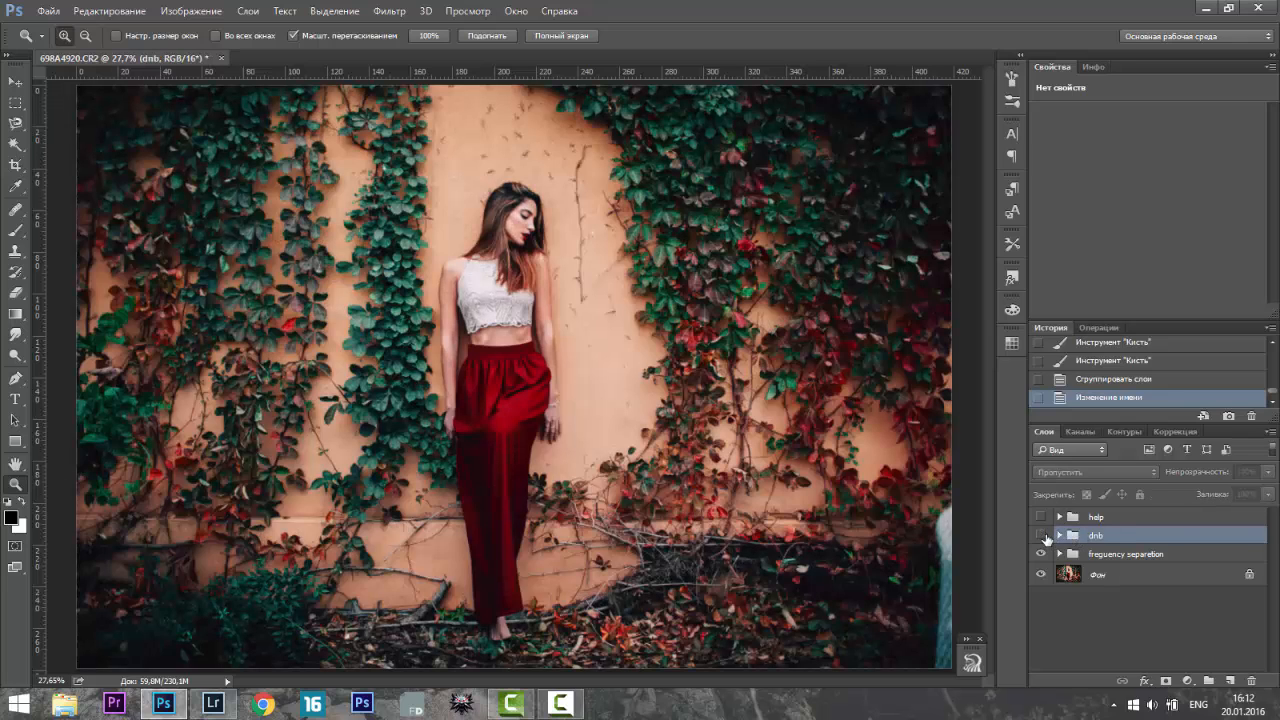
pyautogui.click(1042, 536)
pyautogui.click(1042, 536)
pyautogui.click(1042, 536)
pyautogui.click(1042, 536)
pyautogui.click(1042, 536)
pyautogui.click(1042, 536)
pyautogui.click(1042, 536)
pyautogui.click(1042, 536)
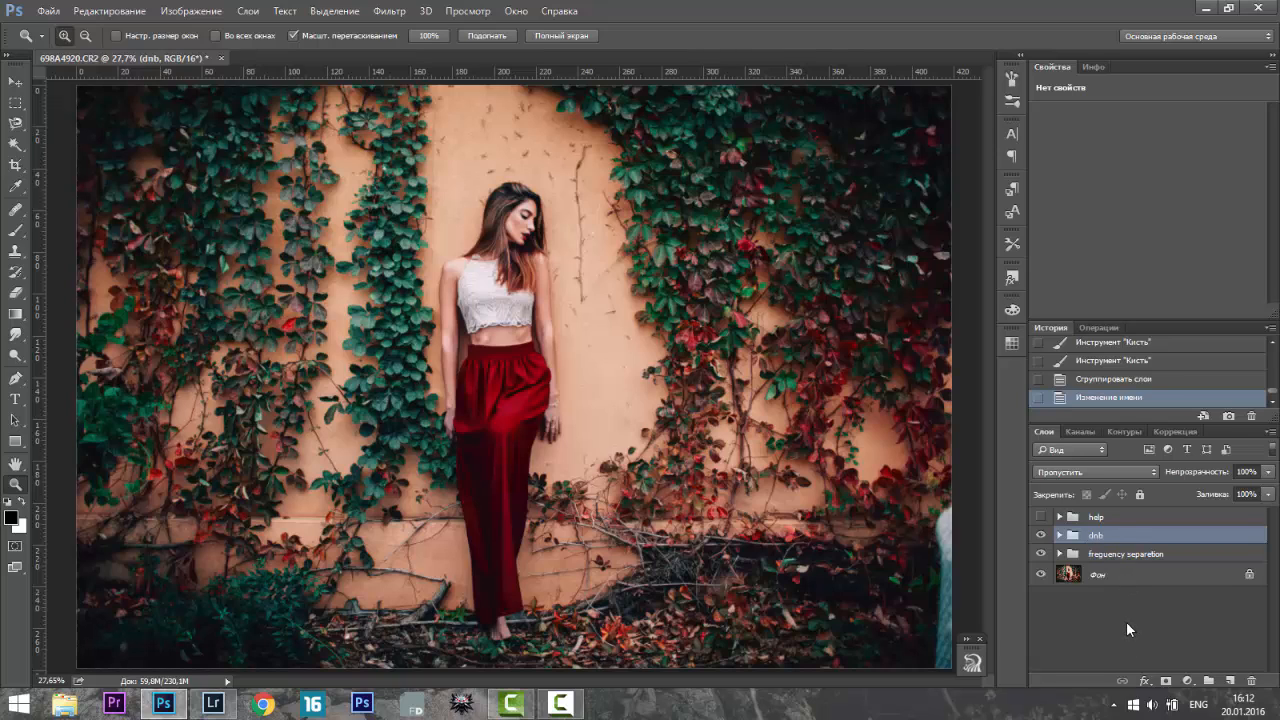
# - Stamp the visible layers onto a new layer above dnb and apply Portraiture to it with the skin tone sampled beside the waist
pyautogui.hotkey('ctrl', 'shift', 'alt', 'e')
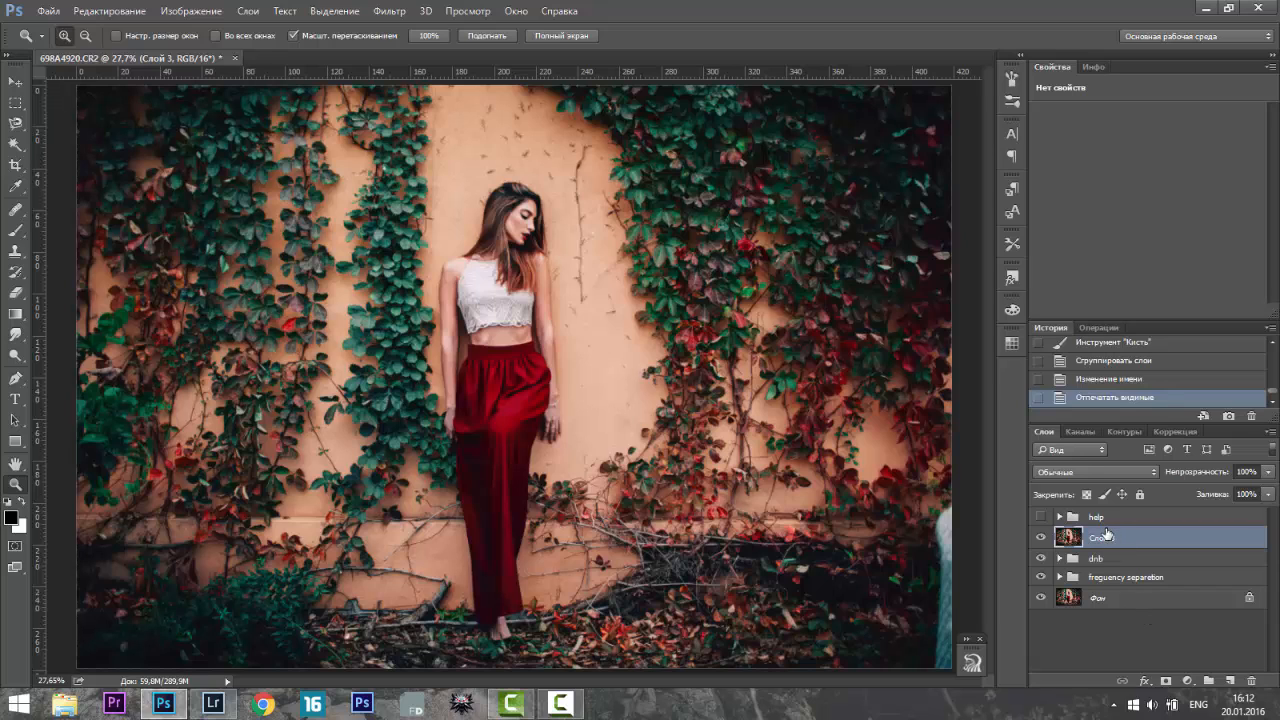
pyautogui.click(398, 12)
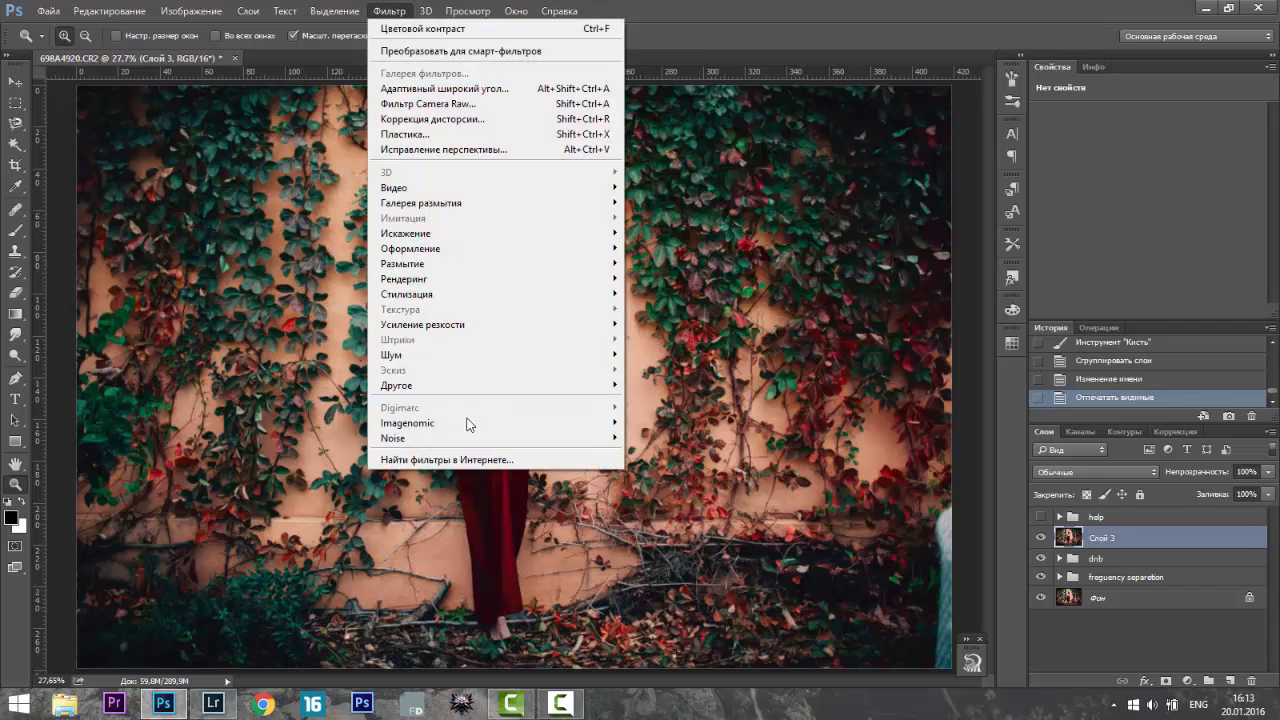
pyautogui.moveTo(472, 428)
pyautogui.click(641, 424)
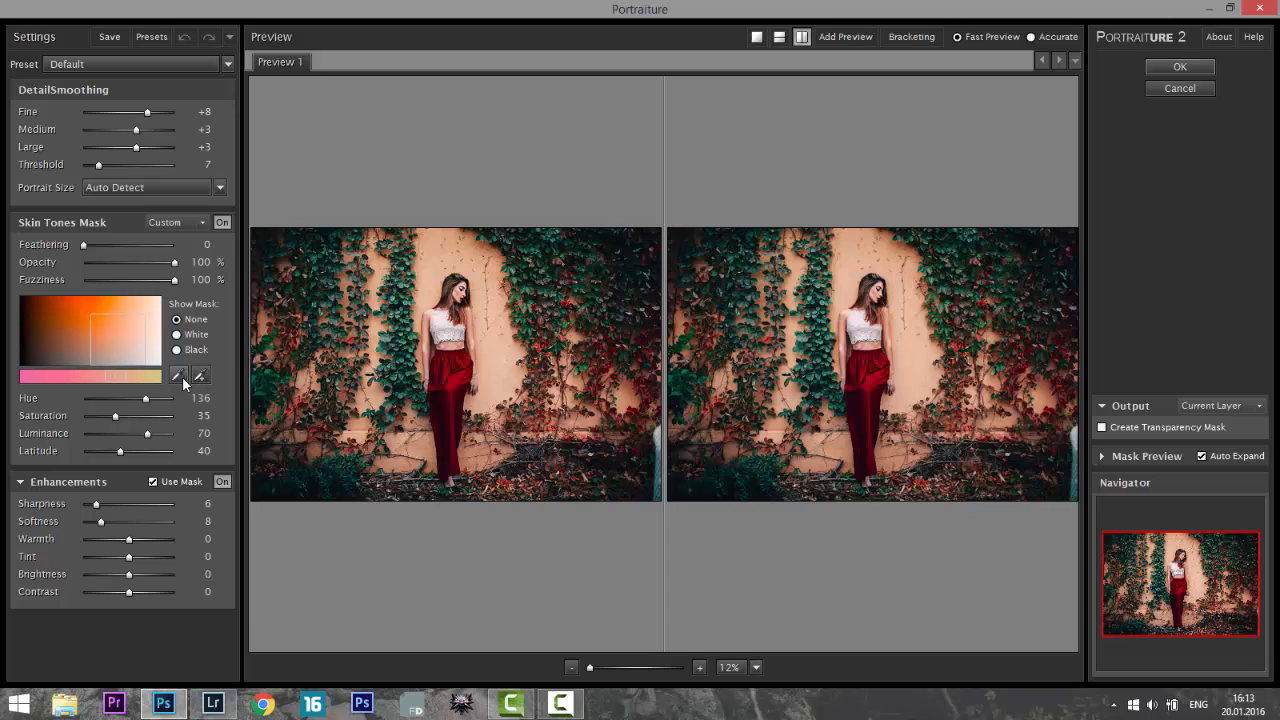
pyautogui.click(182, 376)
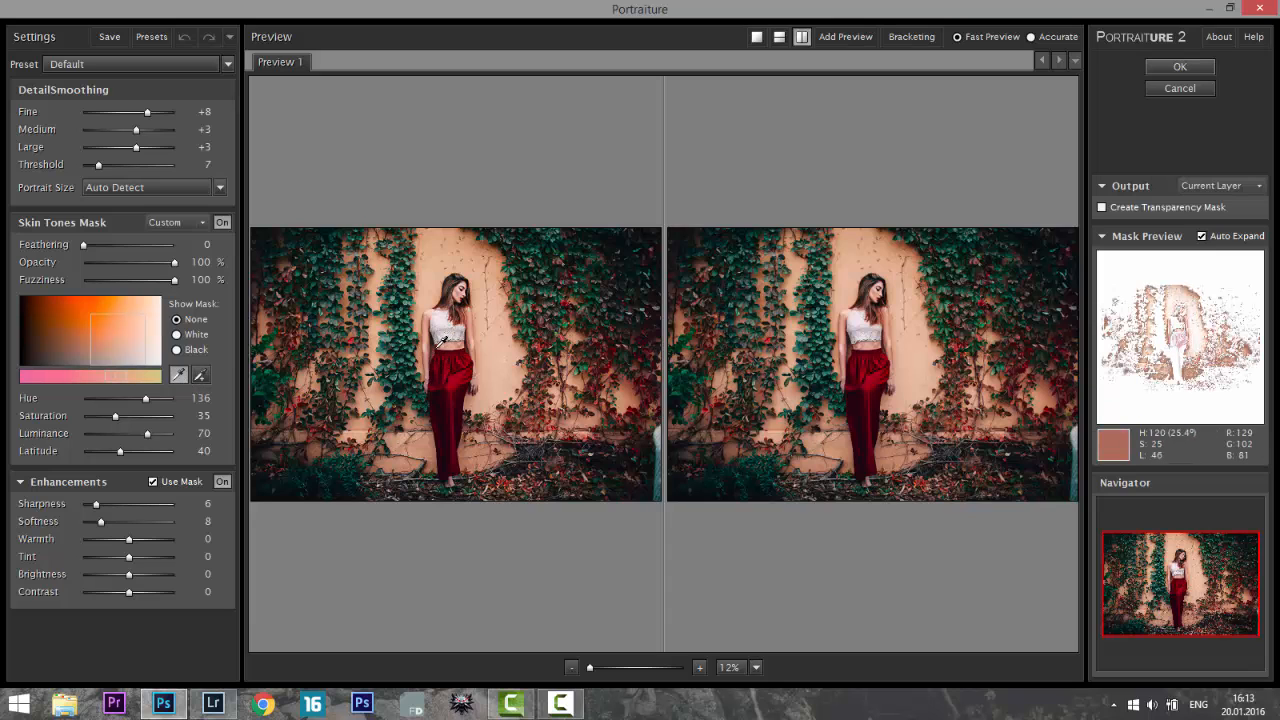
pyautogui.moveTo(591, 667); pyautogui.dragTo(601, 667)
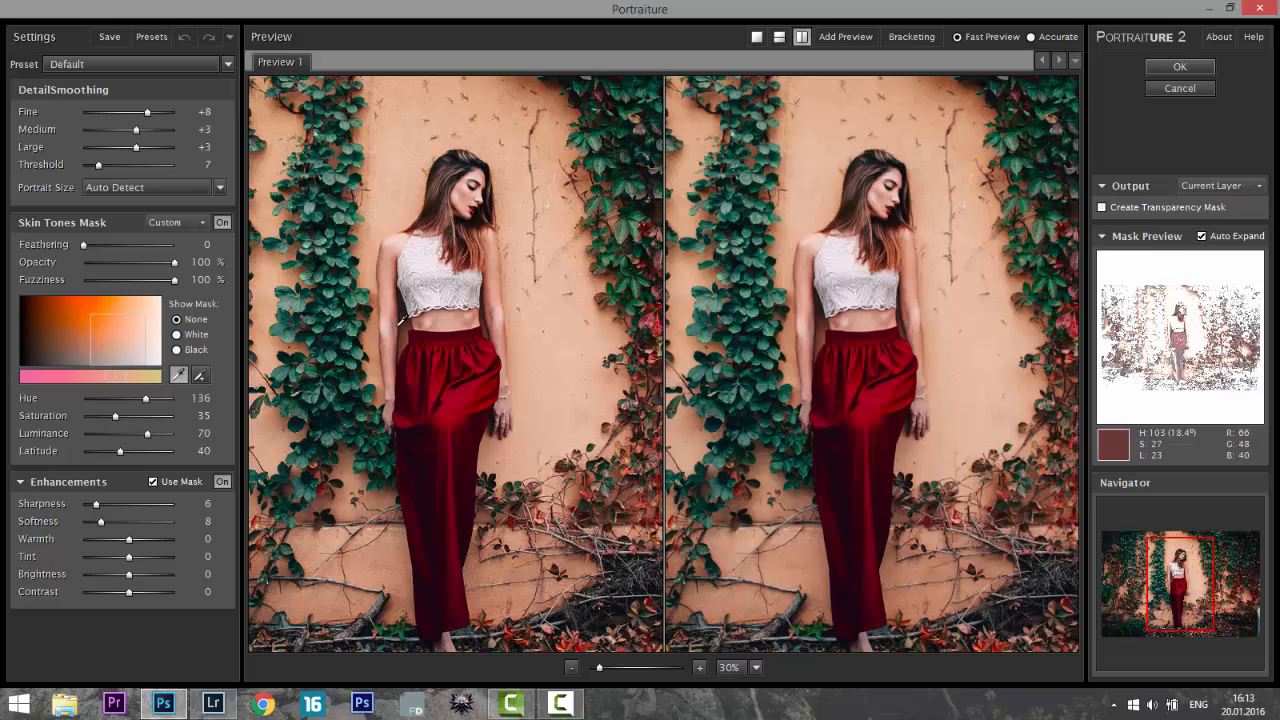
pyautogui.click(400, 344)
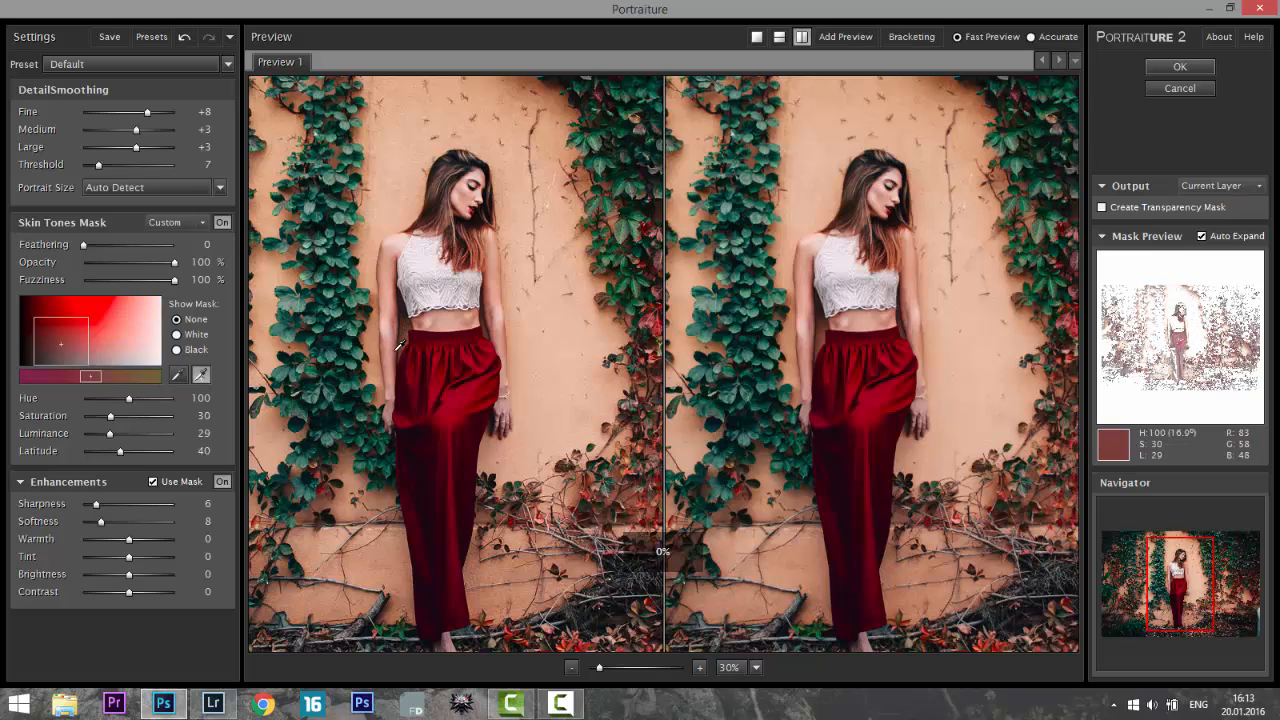
pyautogui.click(1180, 67)
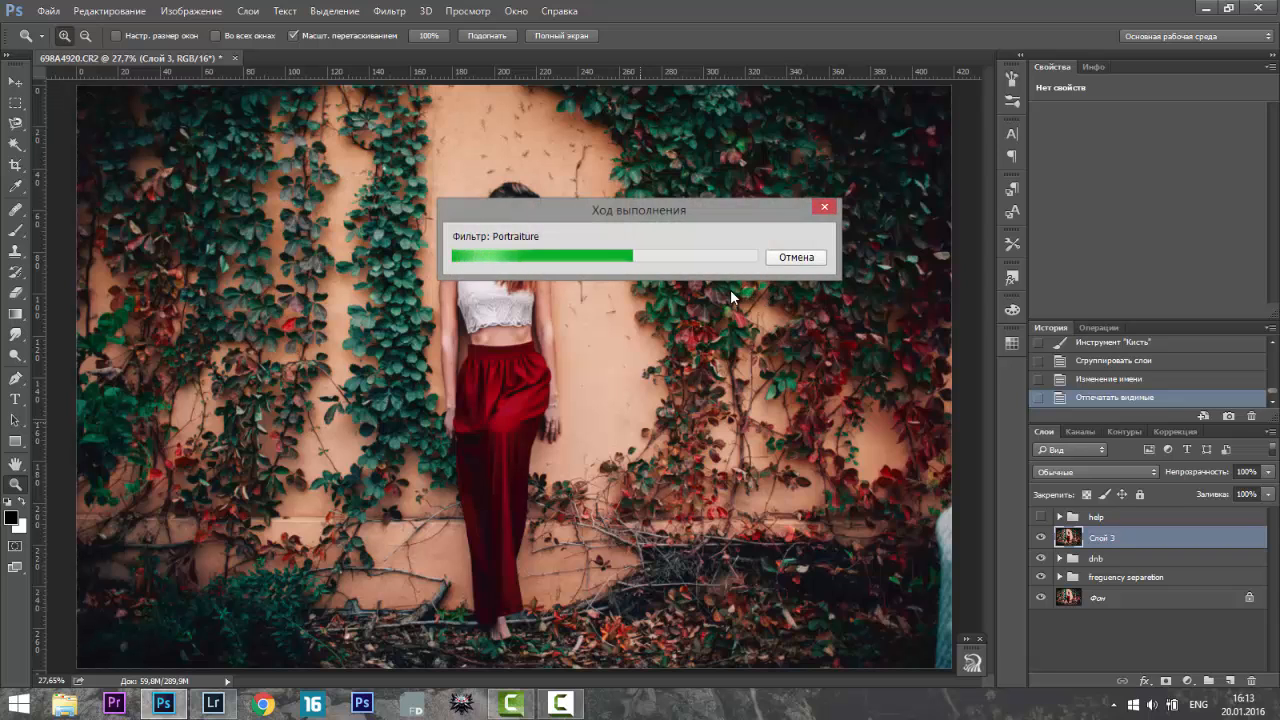
# - Apply the Imagenomic Portraiture filter to the stamped layer a second time with the settings it opens with
pyautogui.click(389, 11)
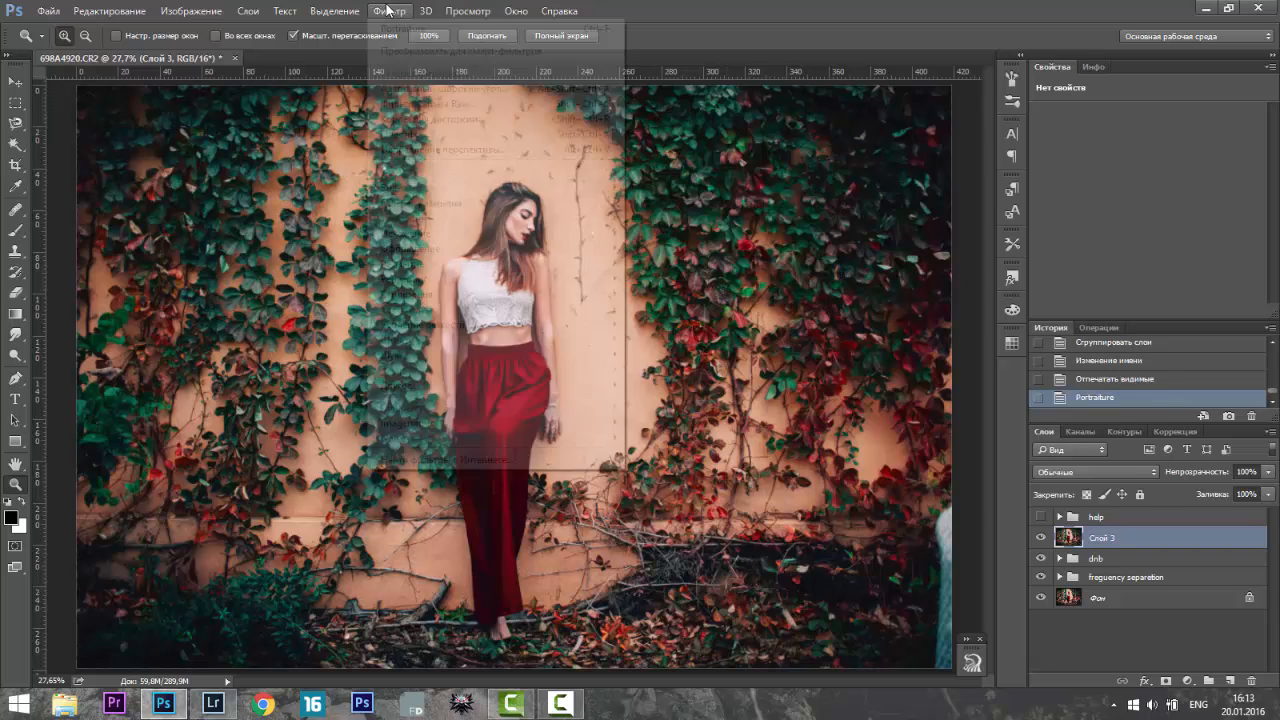
pyautogui.moveTo(531, 425)
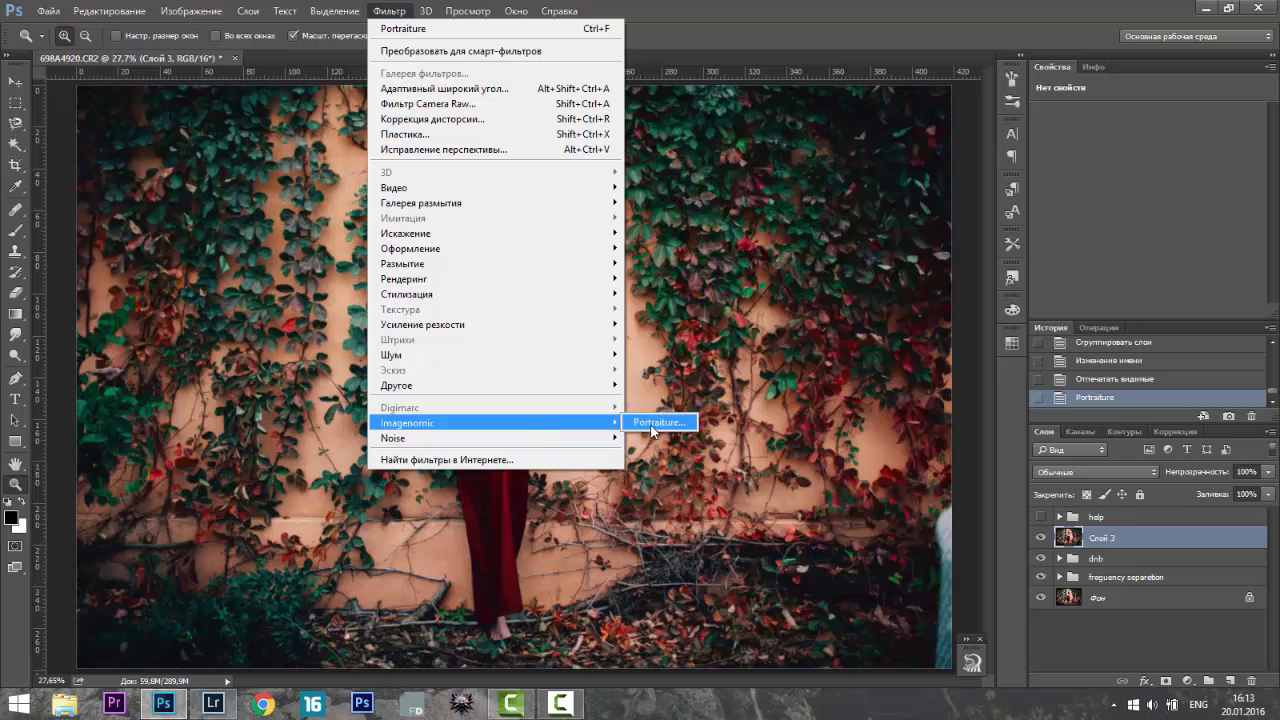
pyautogui.click(645, 428)
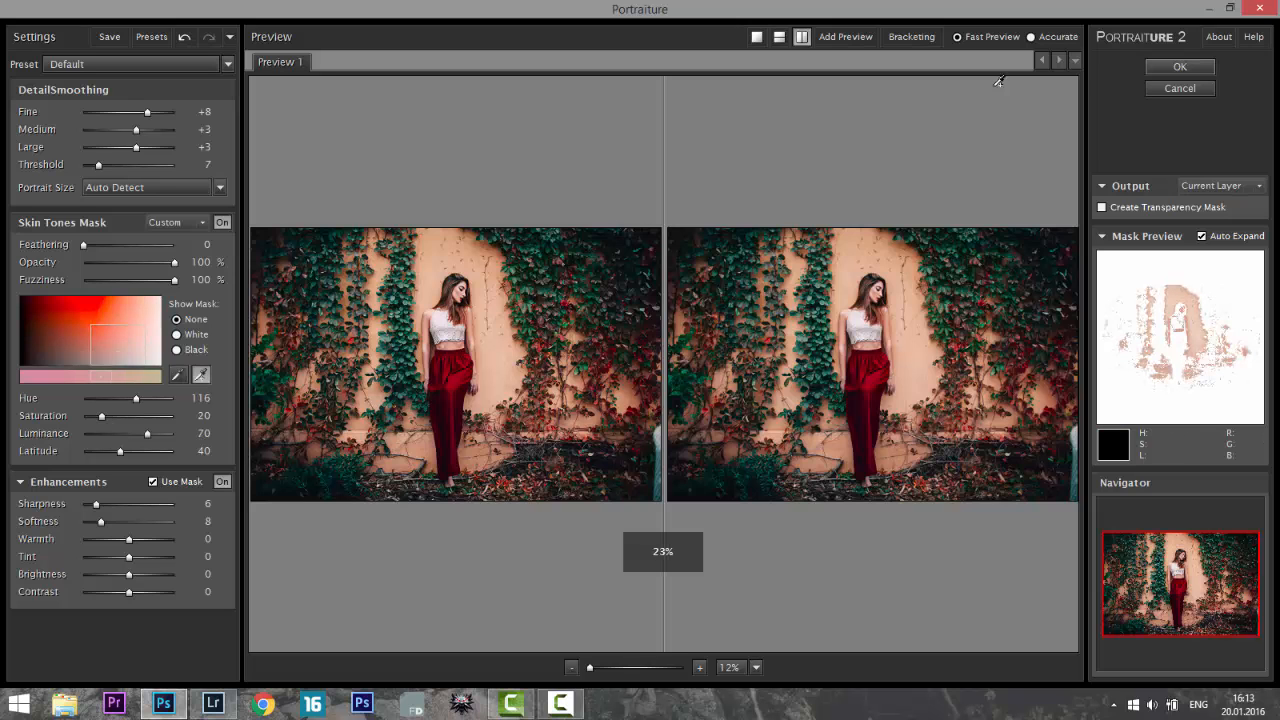
pyautogui.click(1200, 67)
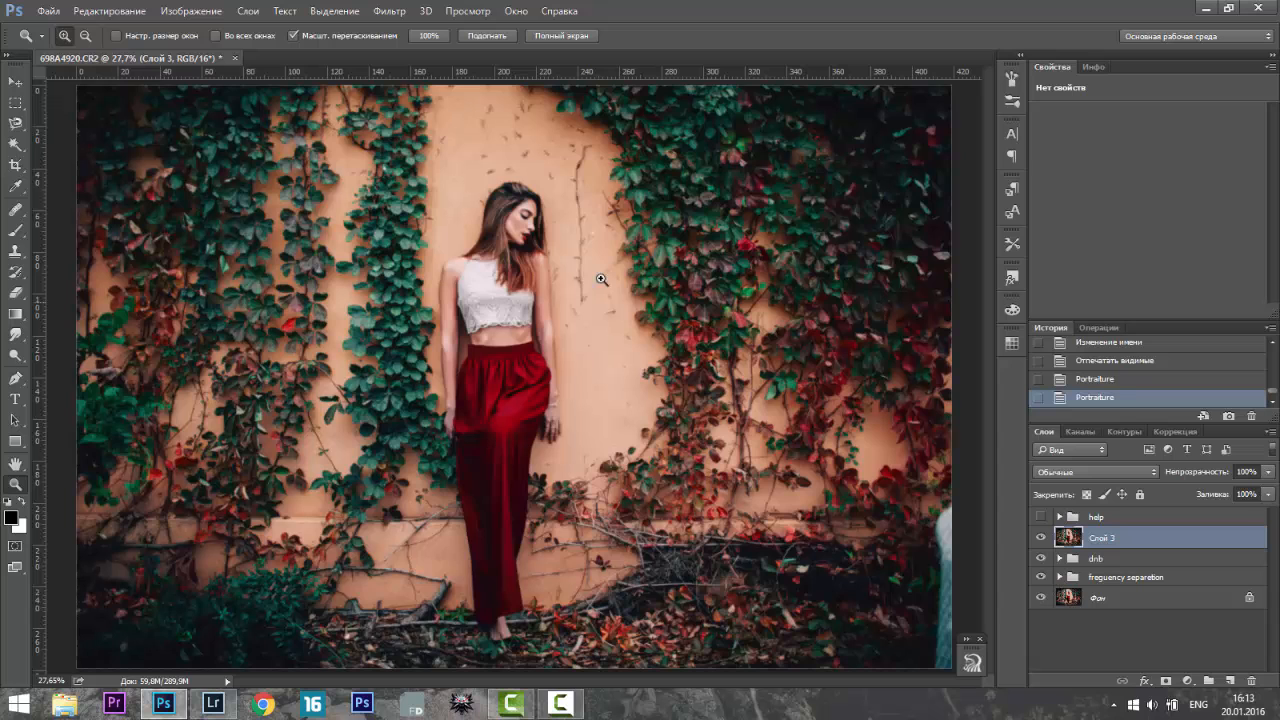
# - Toggle the stamped layer's visibility at 66.7% zoom on the upper body to compare the skin before and after smoothing
pyautogui.click(488, 189)
pyautogui.click(488, 189)
pyautogui.click(488, 189)
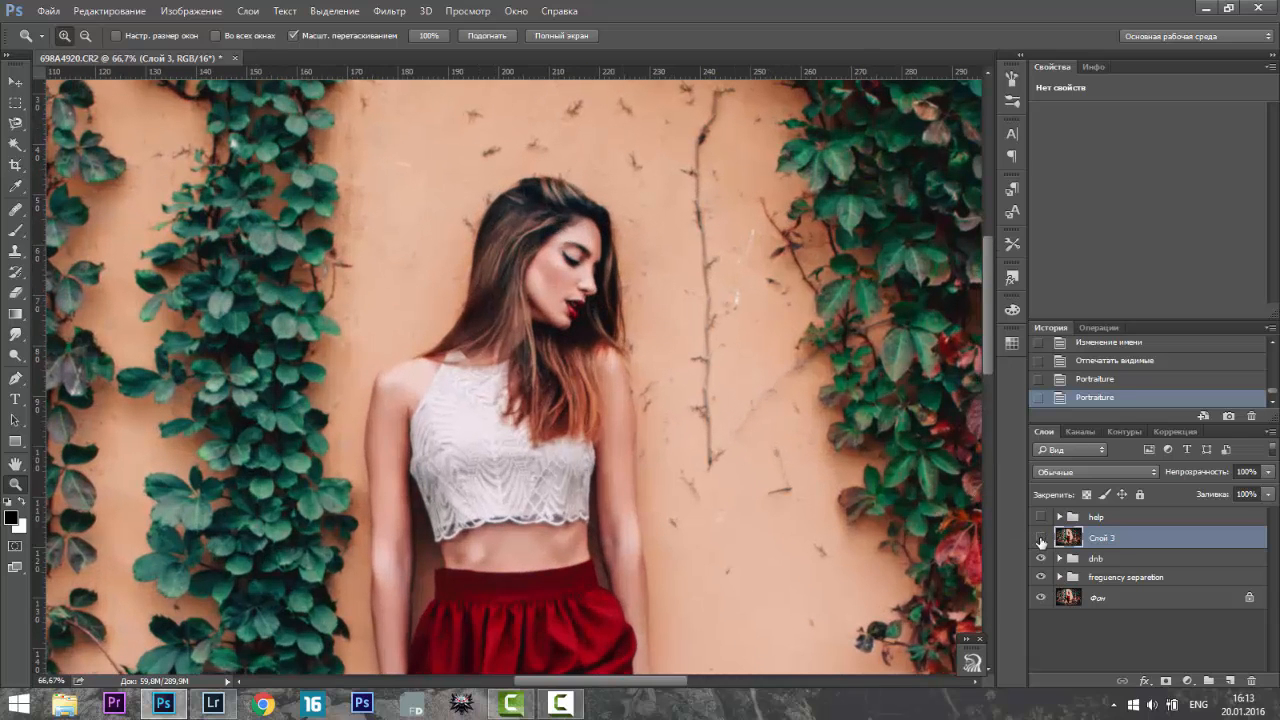
pyautogui.click(1041, 540)
pyautogui.click(1041, 540)
pyautogui.click(1041, 540)
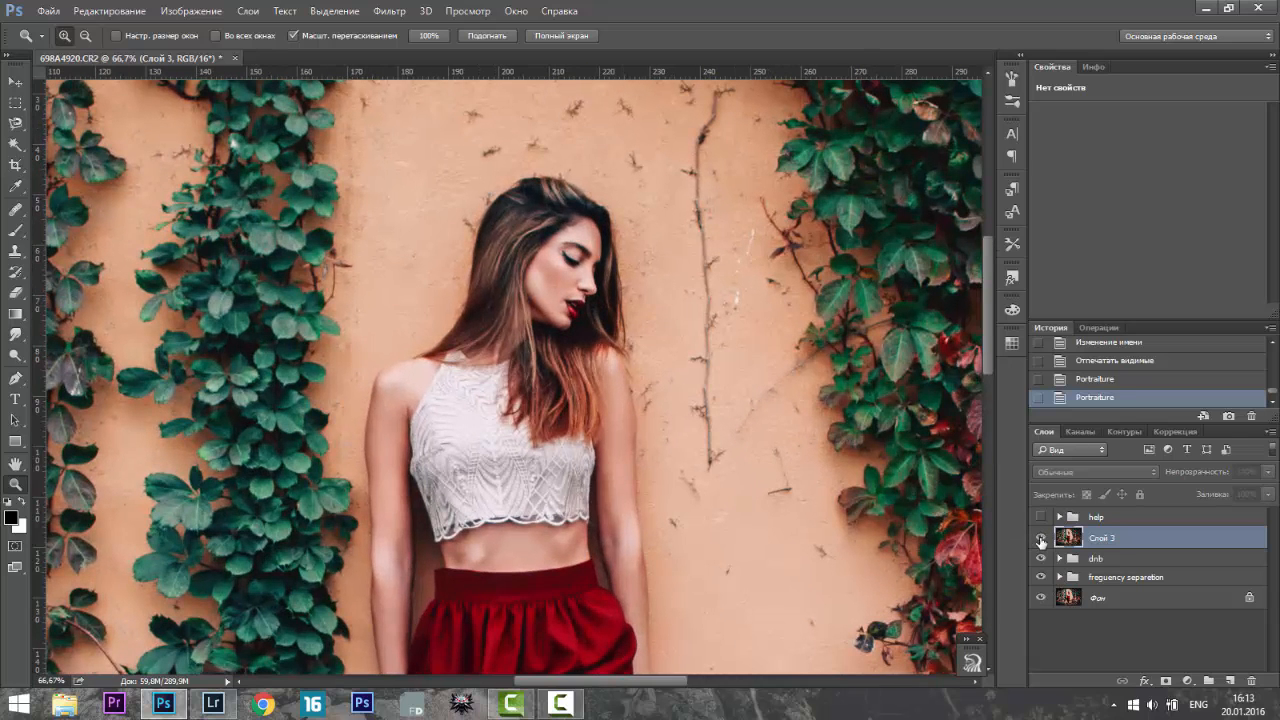
pyautogui.click(1041, 540)
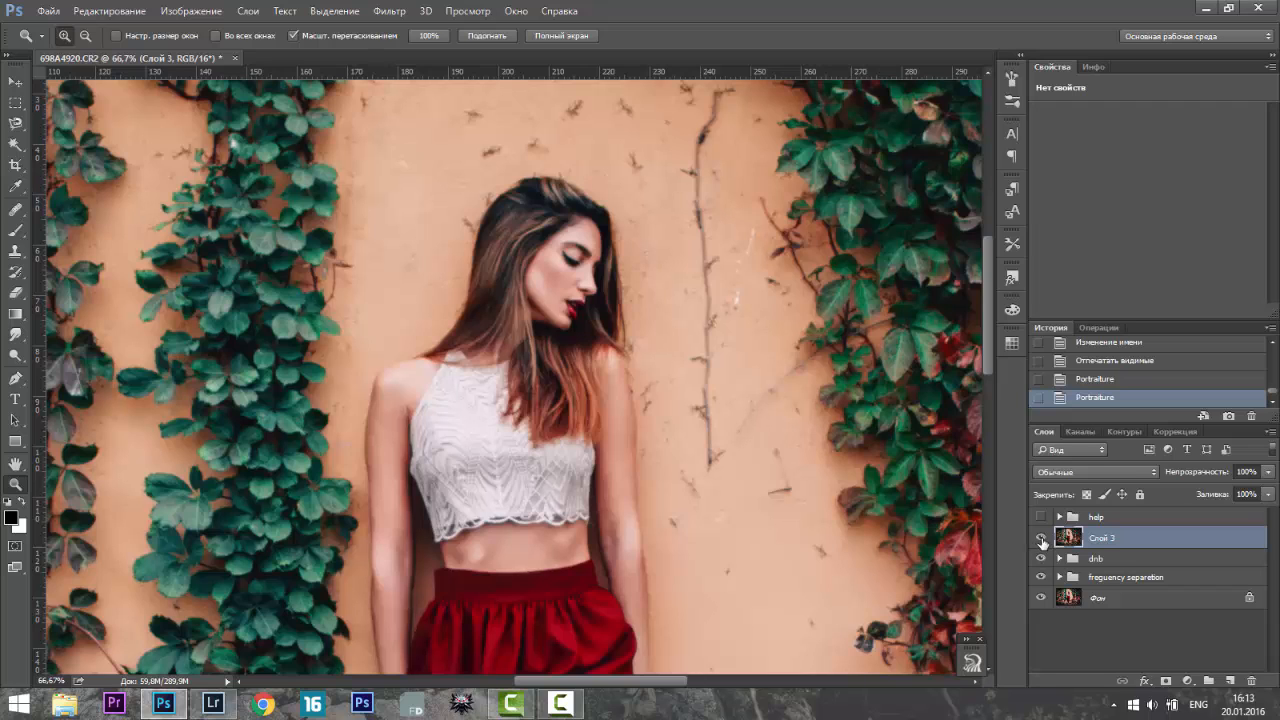
pyautogui.click(1041, 541)
pyautogui.click(1041, 541)
# - Add a black layer mask to the smoothed layer to hide its effect
pyautogui.press('alt')
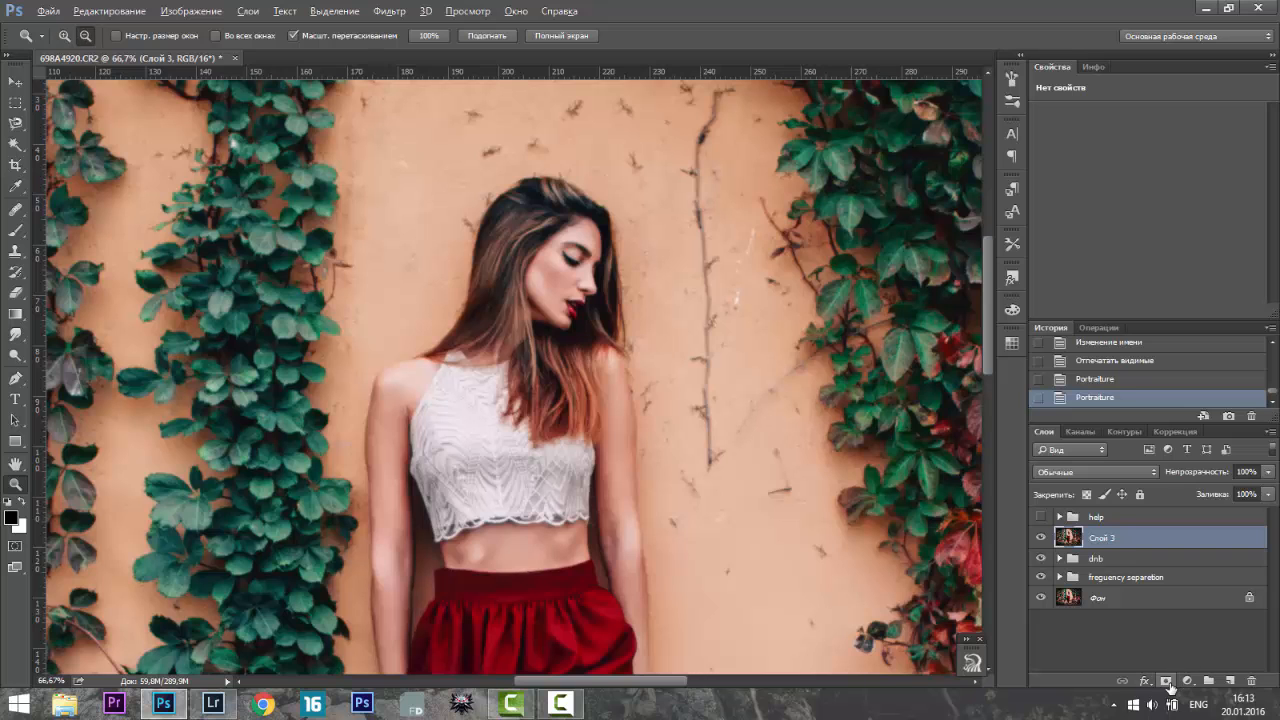
pyautogui.click(580, 233)
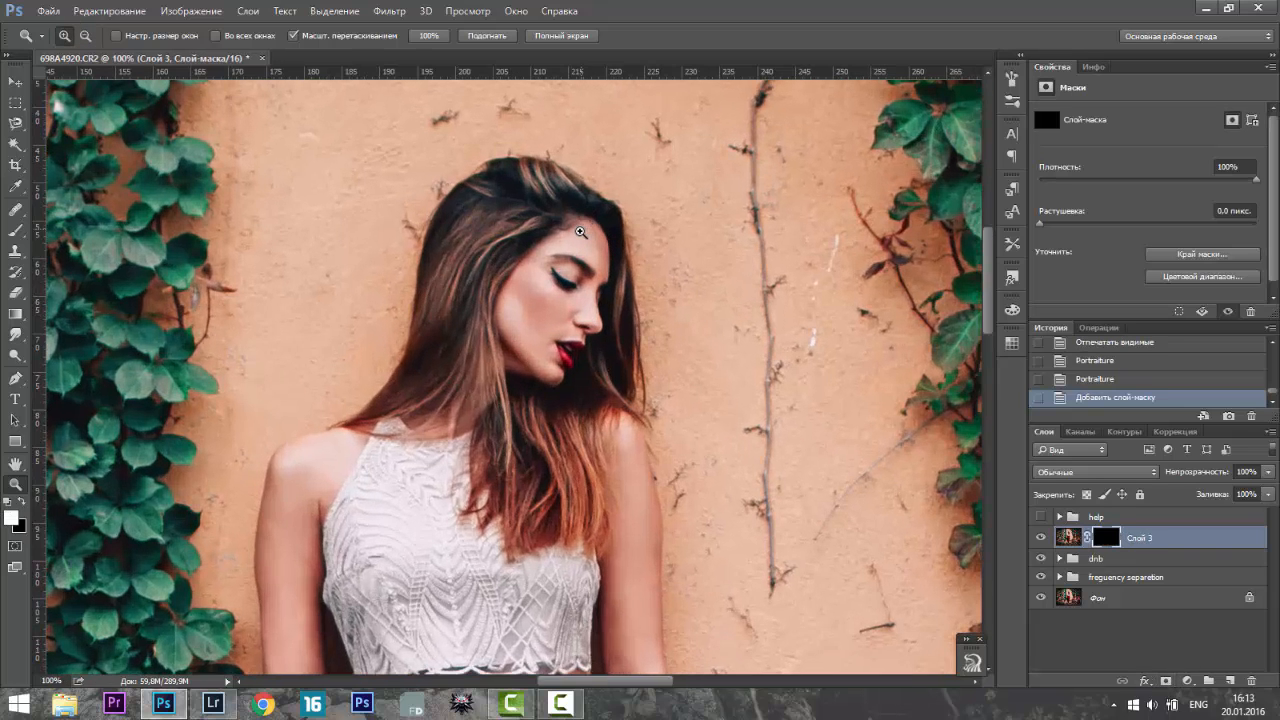
pyautogui.click(580, 233)
# - Set the brush to 100% opacity and 34 px, and paint white on the mask over the forehead
pyautogui.press('b')
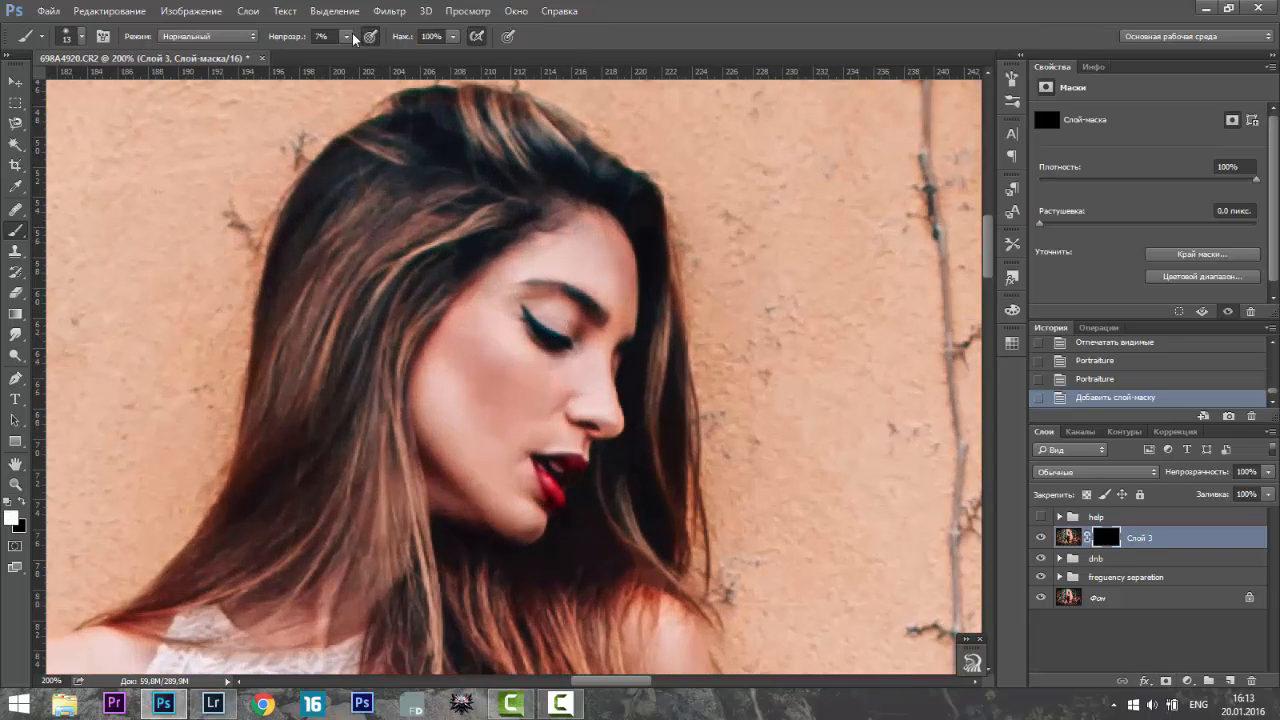
pyautogui.moveTo(341, 38); pyautogui.dragTo(440, 62)
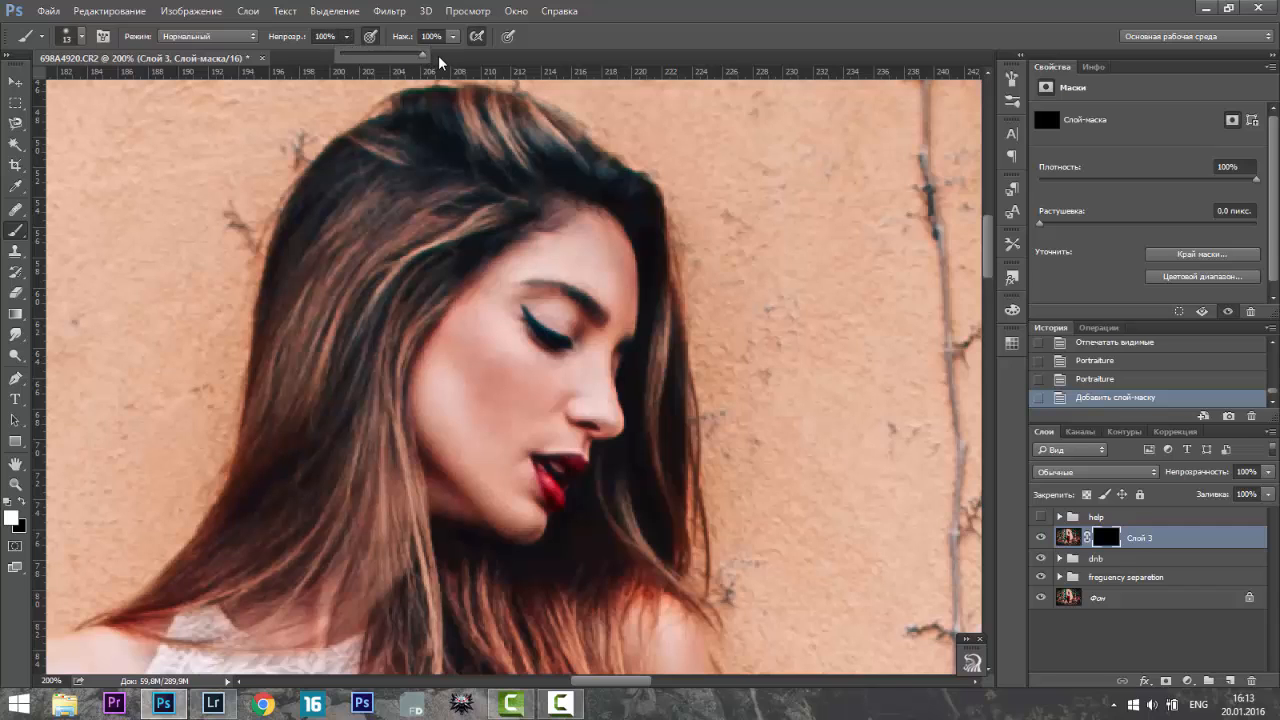
pyautogui.rightClick(600, 254)
pyautogui.moveTo(703, 295); pyautogui.dragTo(709, 295)
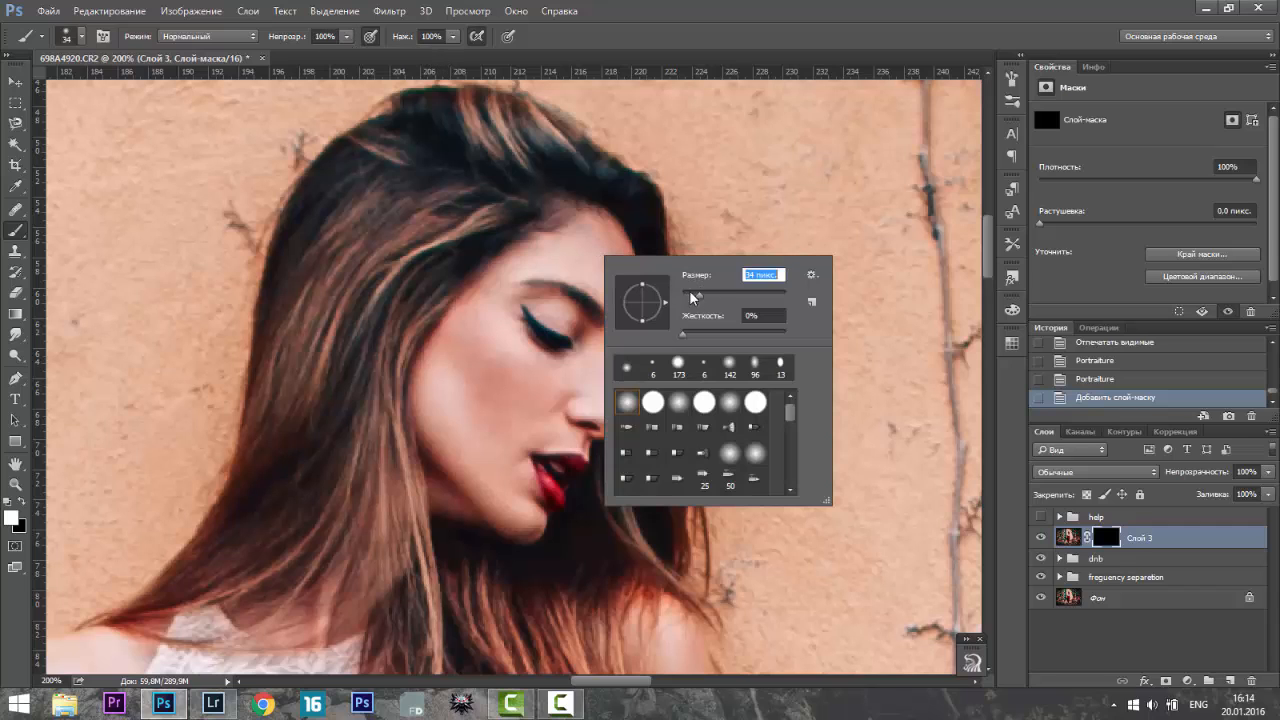
pyautogui.press('Return')
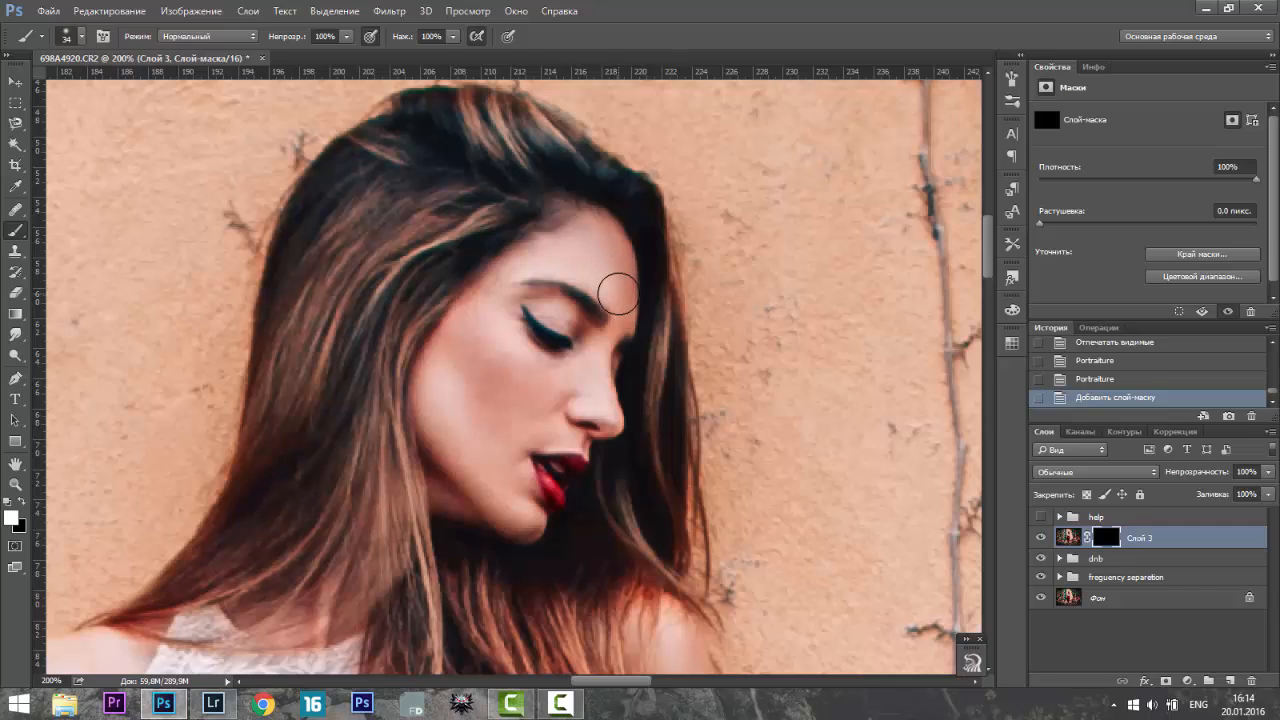
pyautogui.click(625, 296)
# - Reduce the brush to 21 px and reveal the smoothing on the nose, upper eyelid and jaw
pyautogui.rightClick(642, 313)
pyautogui.moveTo(709, 333); pyautogui.dragTo(706, 333)
pyautogui.press('Return')
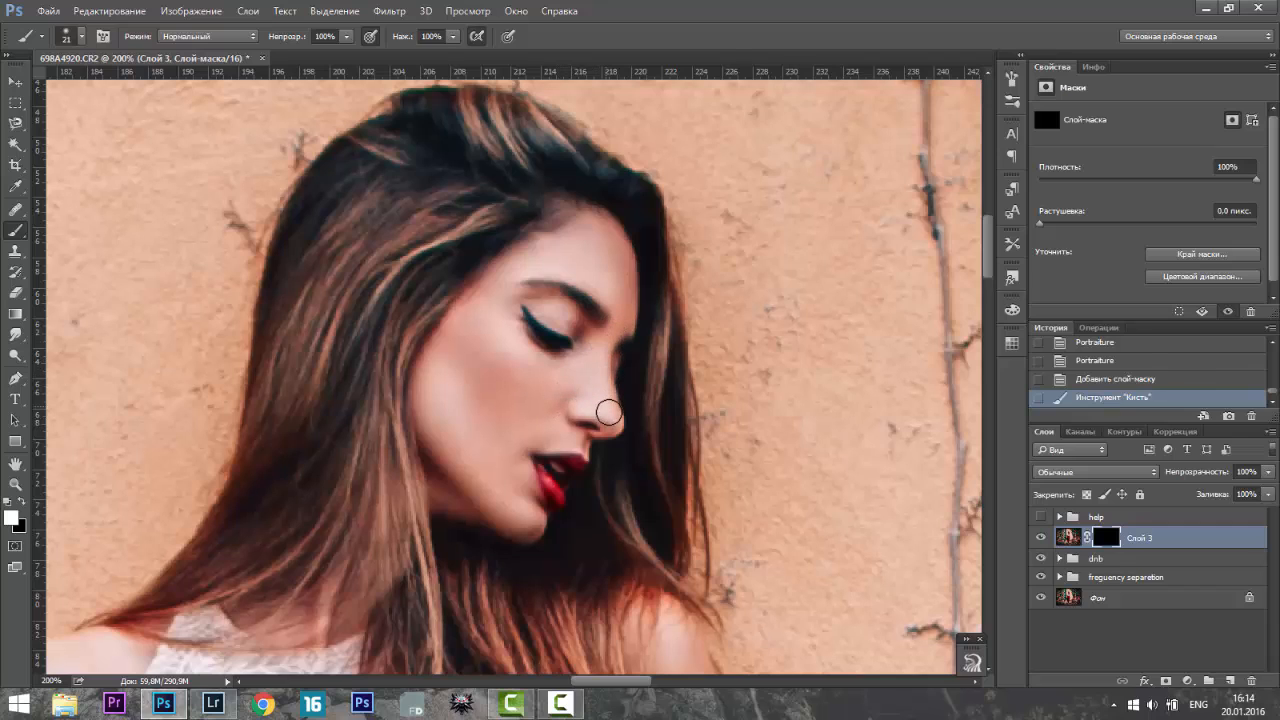
pyautogui.click(608, 412)
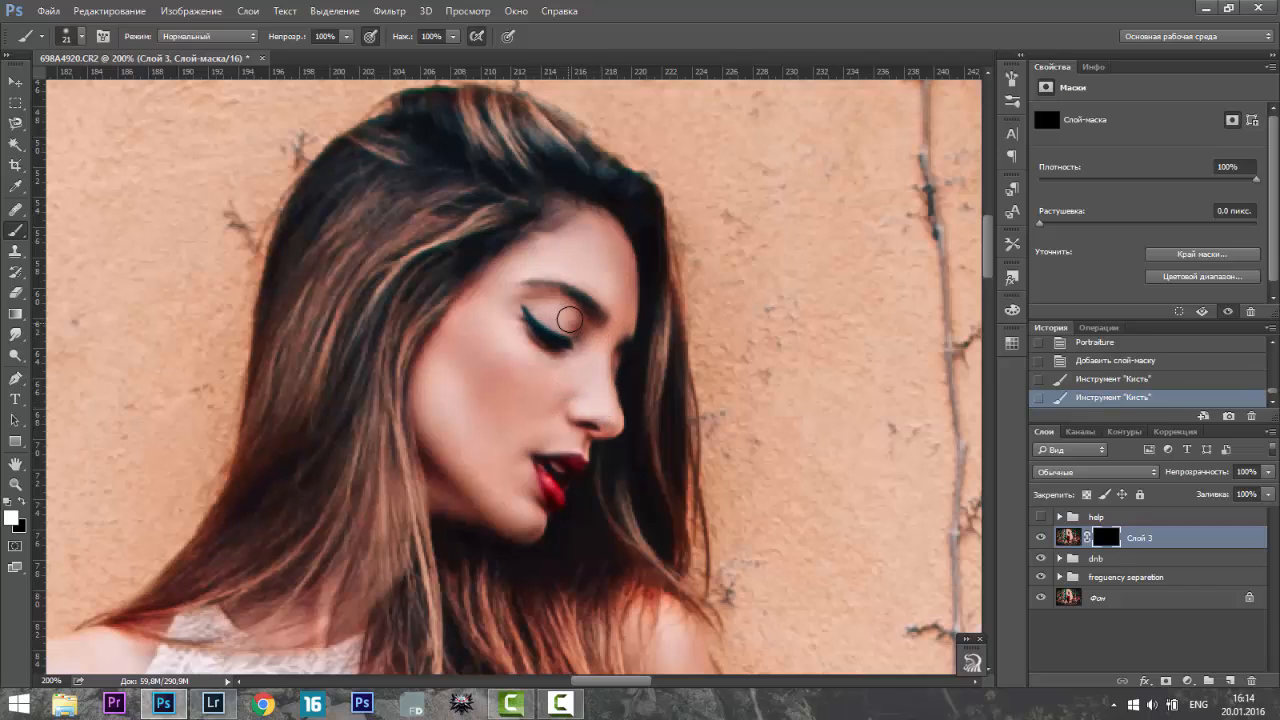
pyautogui.moveTo(568, 318); pyautogui.dragTo(528, 308)
pyautogui.scroll(-5, 472, 277)
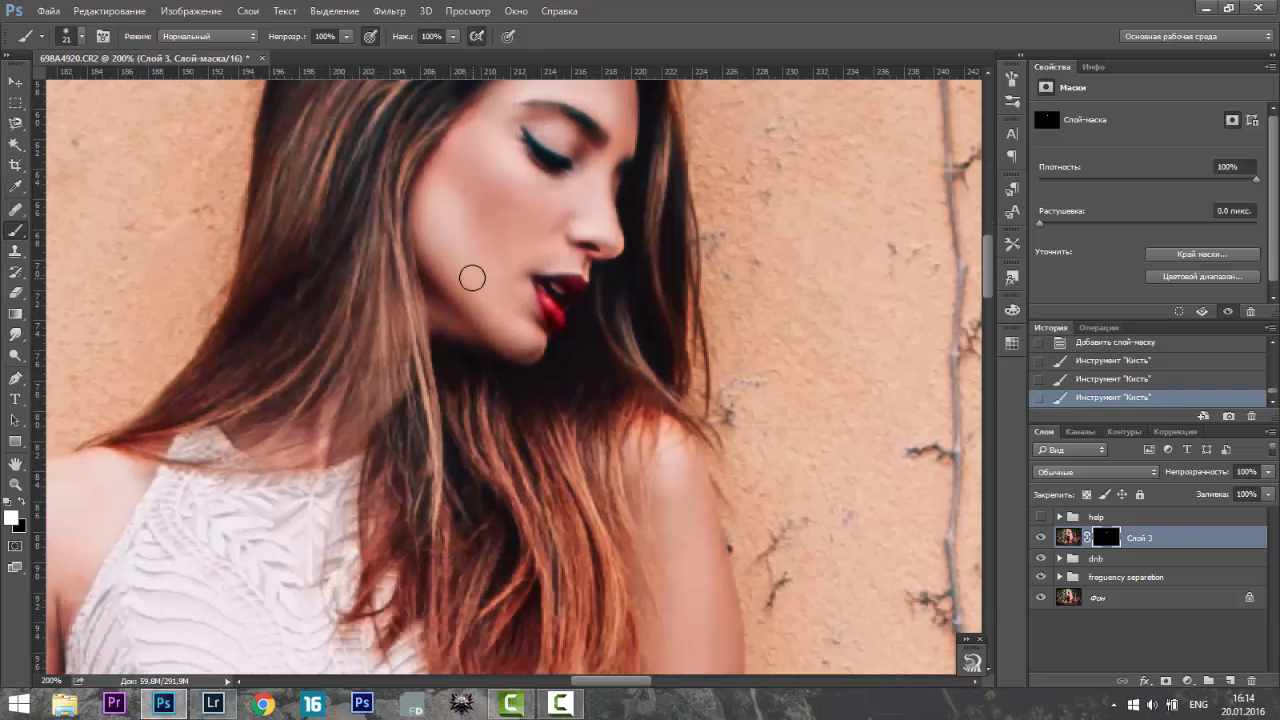
pyautogui.scroll(-2, 472, 277)
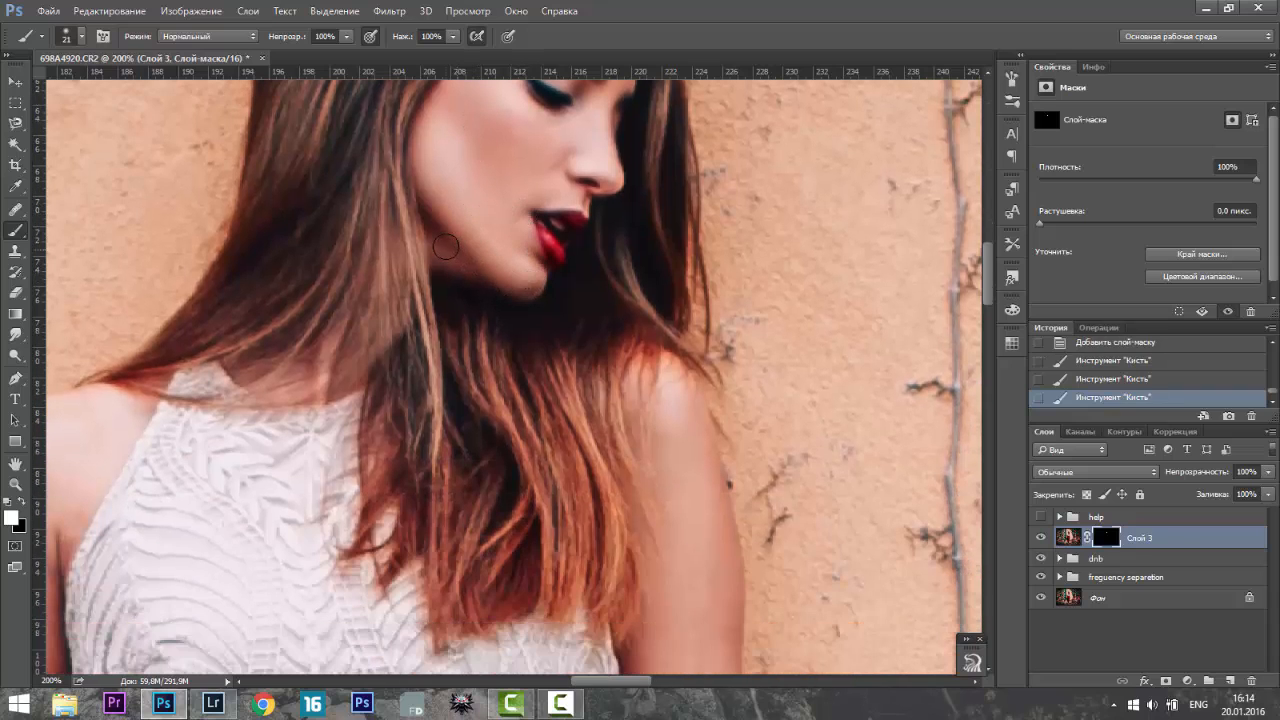
pyautogui.click(492, 269)
# - Paint white on the layer mask to reveal the smoothing down the arm with the bracelet, from shoulder to fingers
pyautogui.scroll(-4, 492, 269)
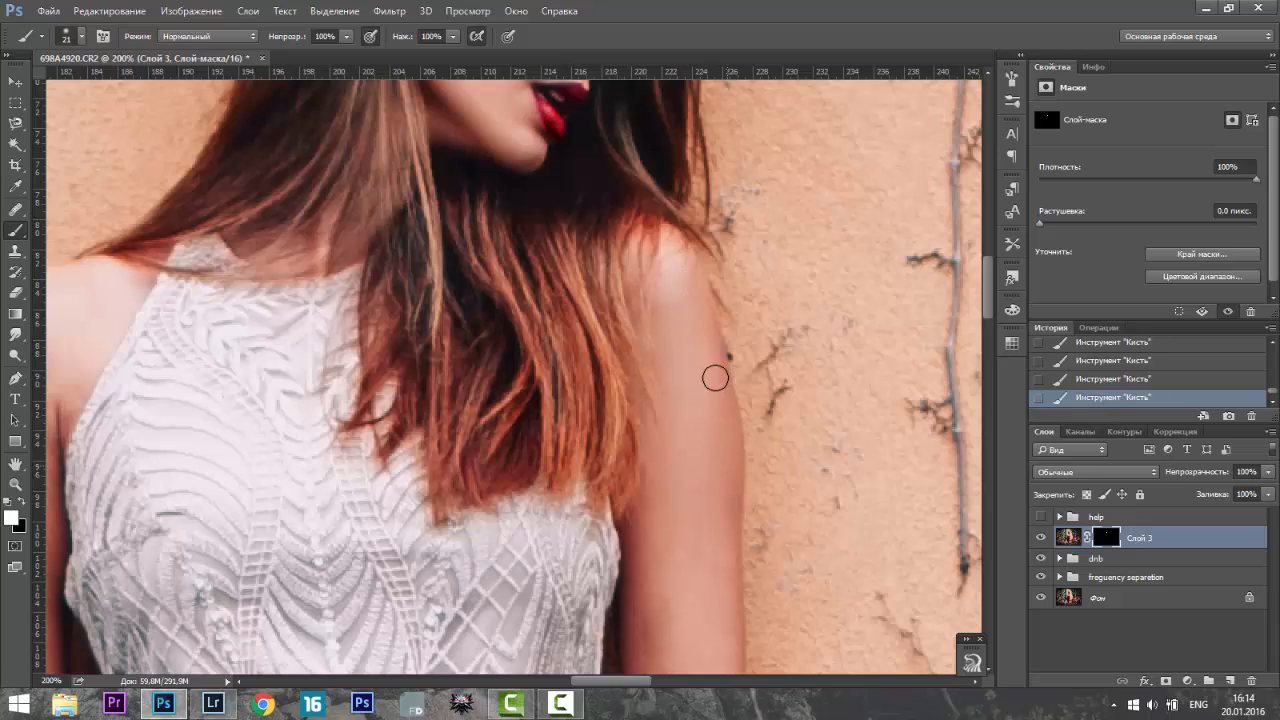
pyautogui.scroll(-5, 680, 574)
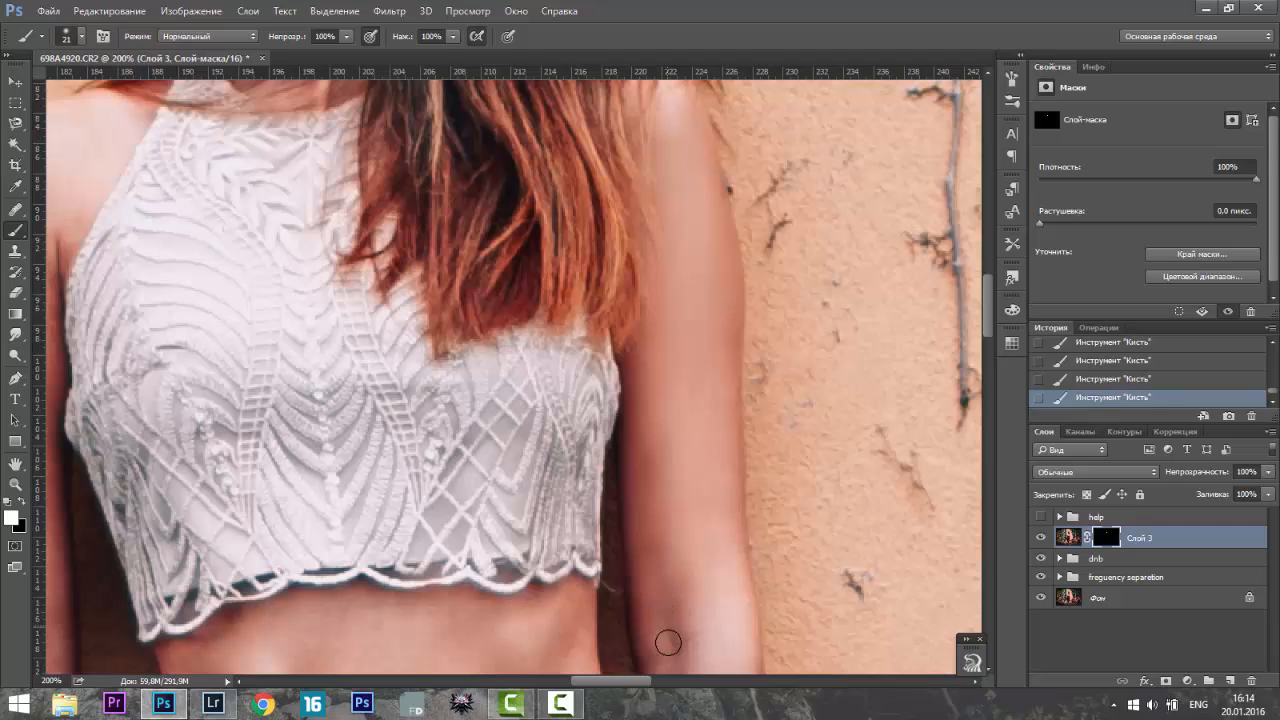
pyautogui.scroll(-4, 720, 611)
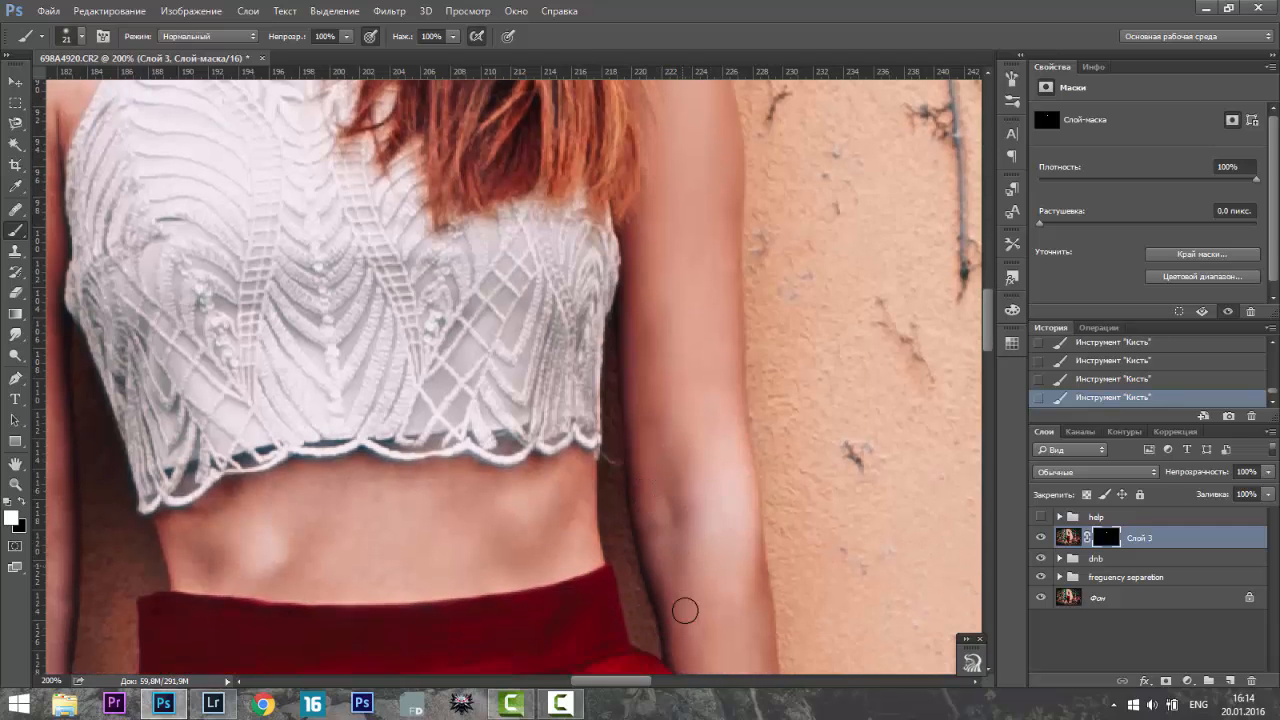
pyautogui.scroll(-5, 677, 517)
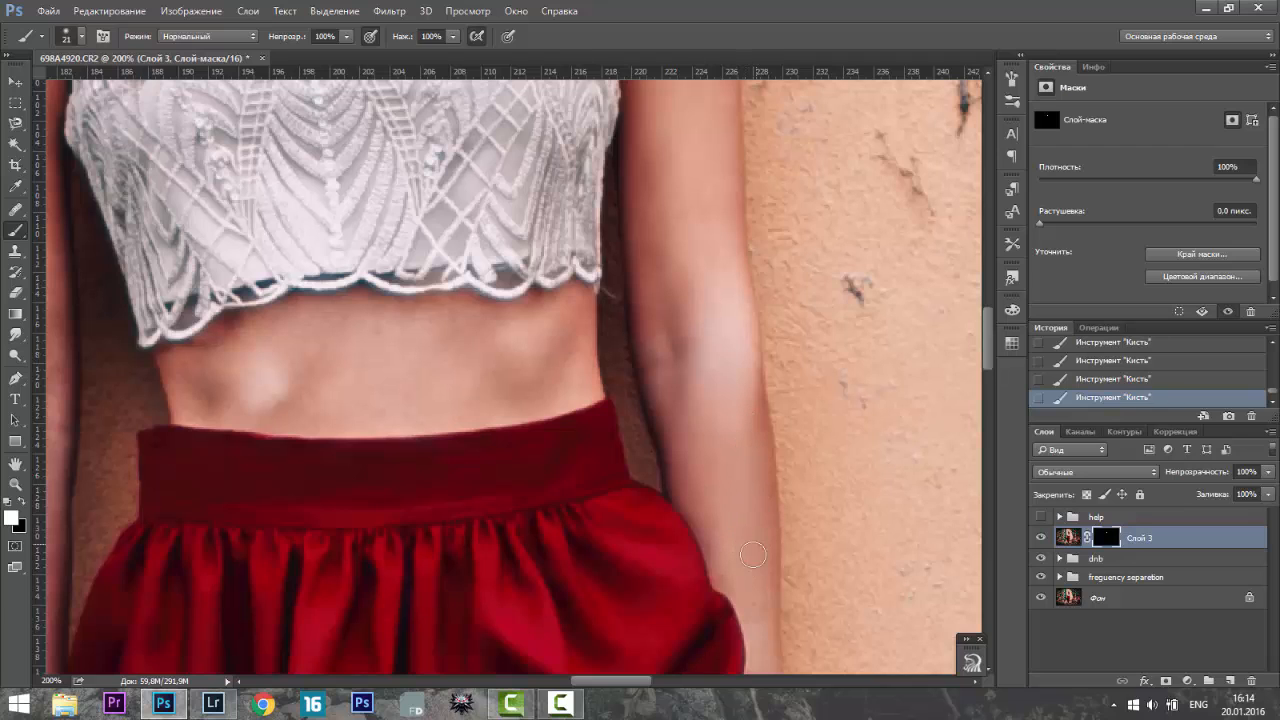
pyautogui.scroll(-5, 734, 523)
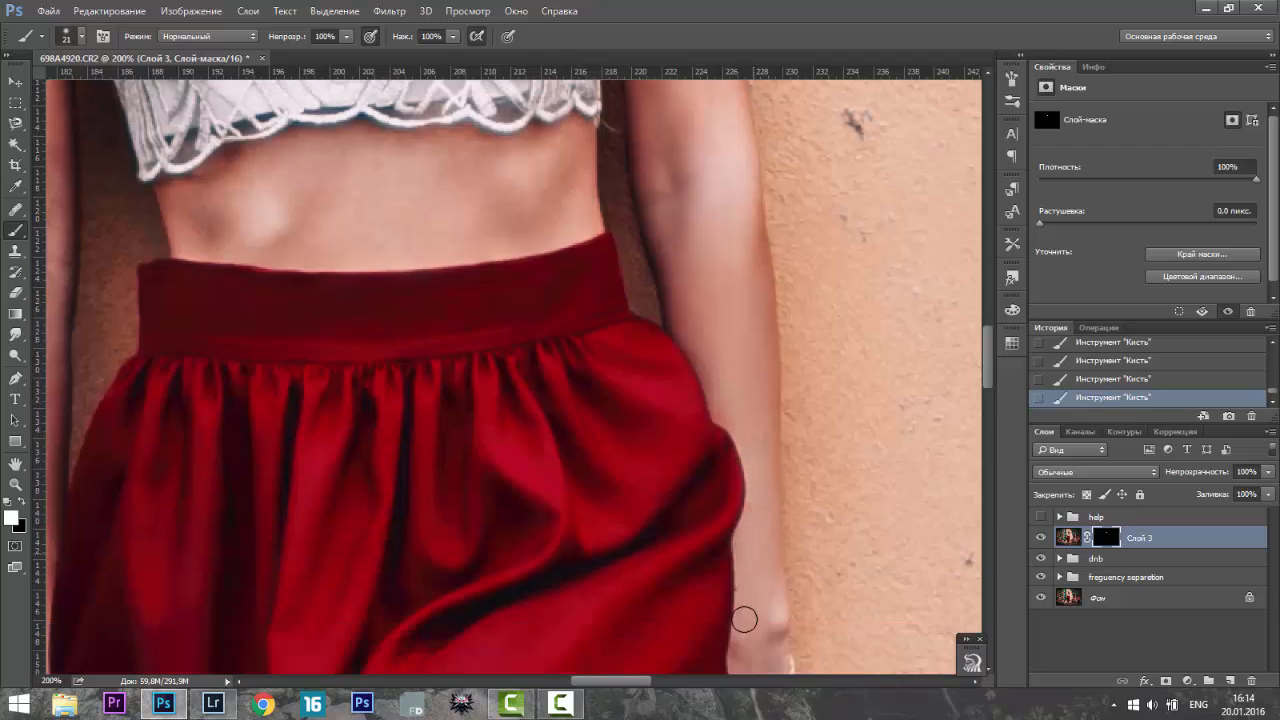
pyautogui.scroll(-2, 755, 595)
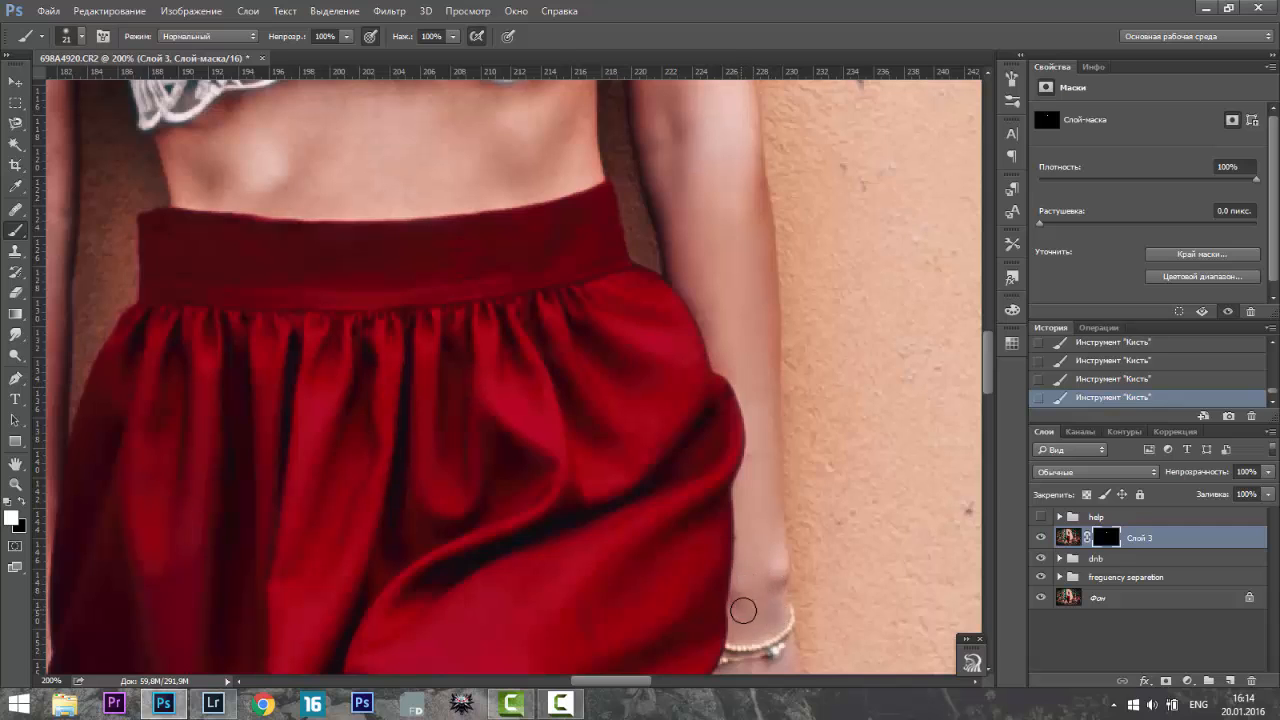
pyautogui.scroll(-3, 746, 600)
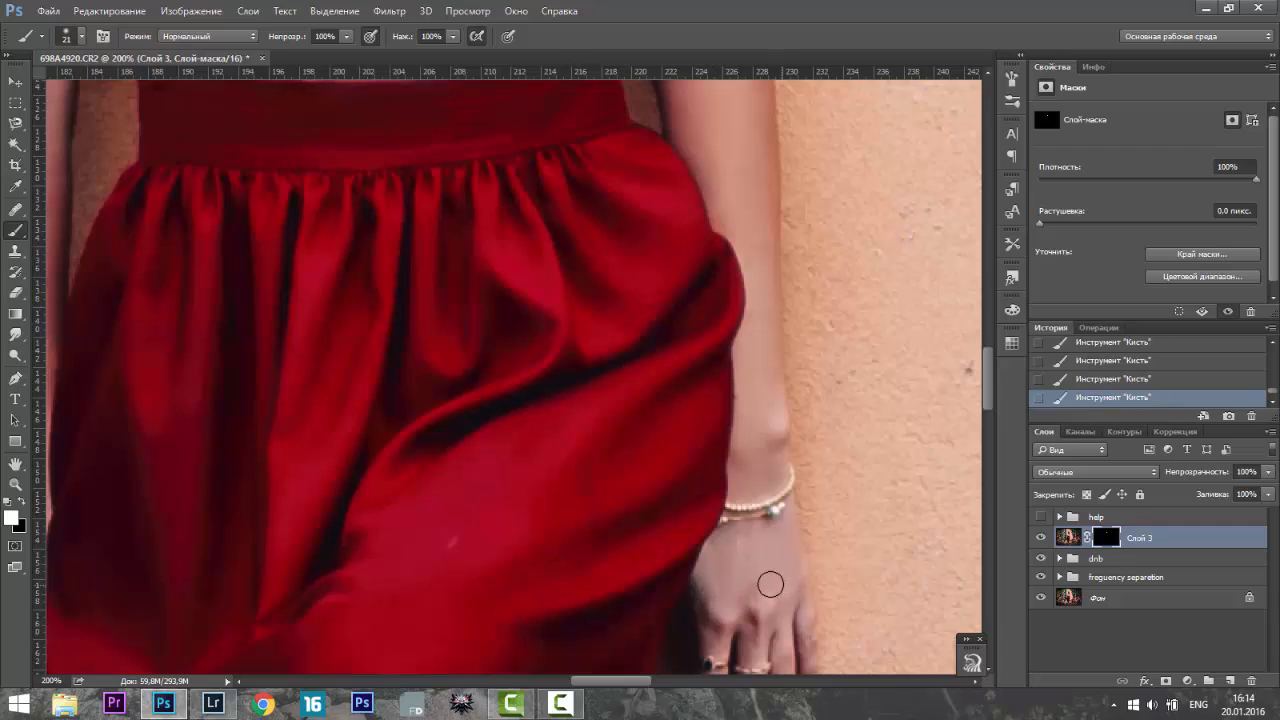
pyautogui.scroll(-2, 760, 510)
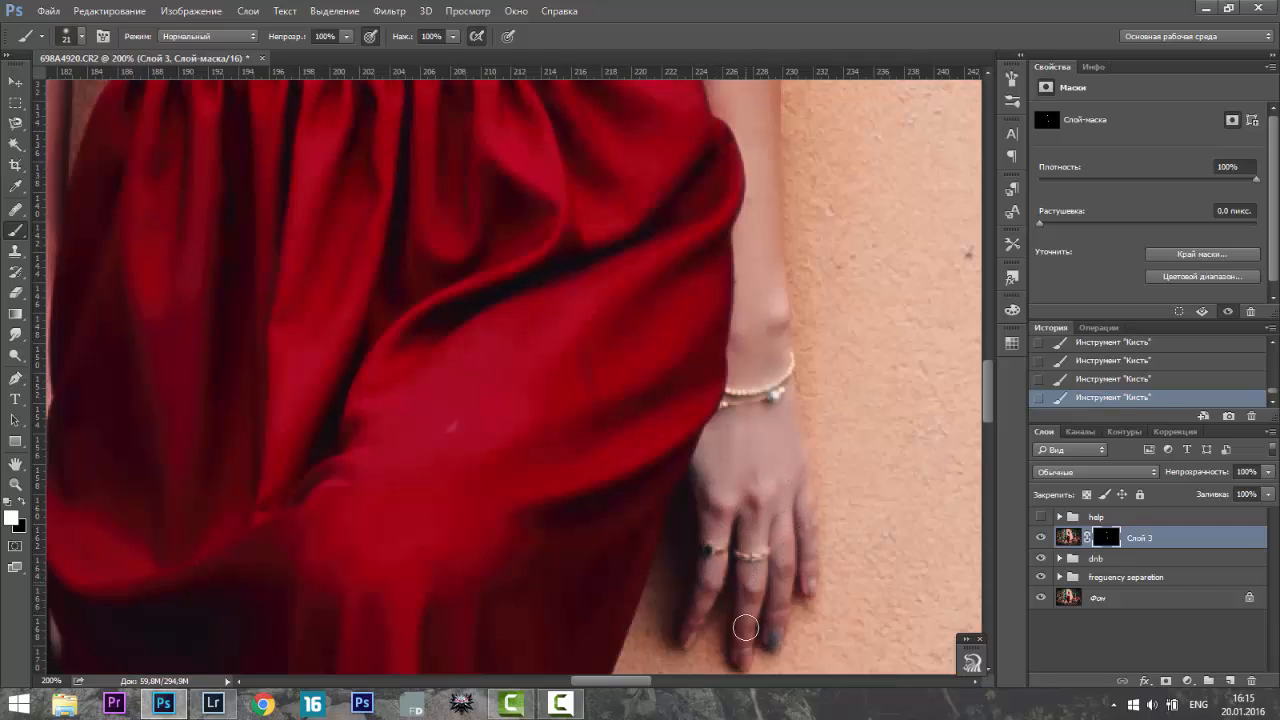
pyautogui.scroll(2, 520, 366)
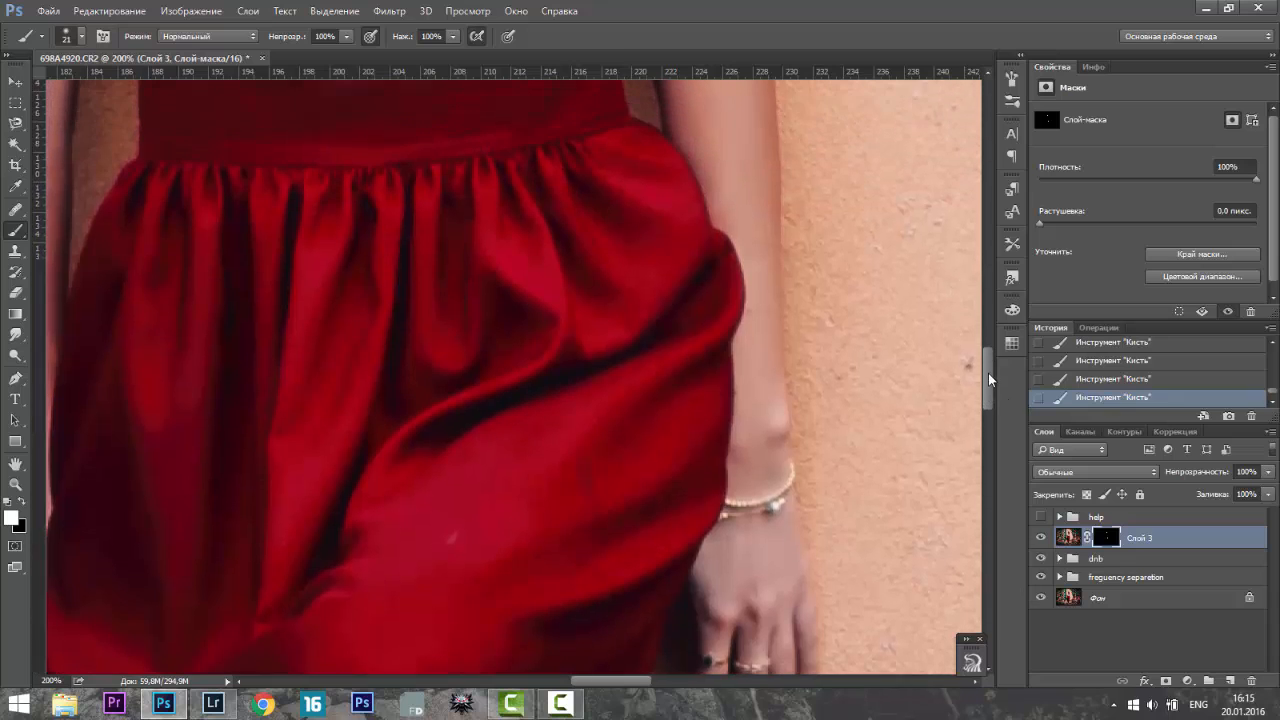
# - Reveal the smoothing on the other shoulder and arm beside the ivy, painting the mask white down to the hand
pyautogui.moveTo(988, 398); pyautogui.dragTo(988, 335)
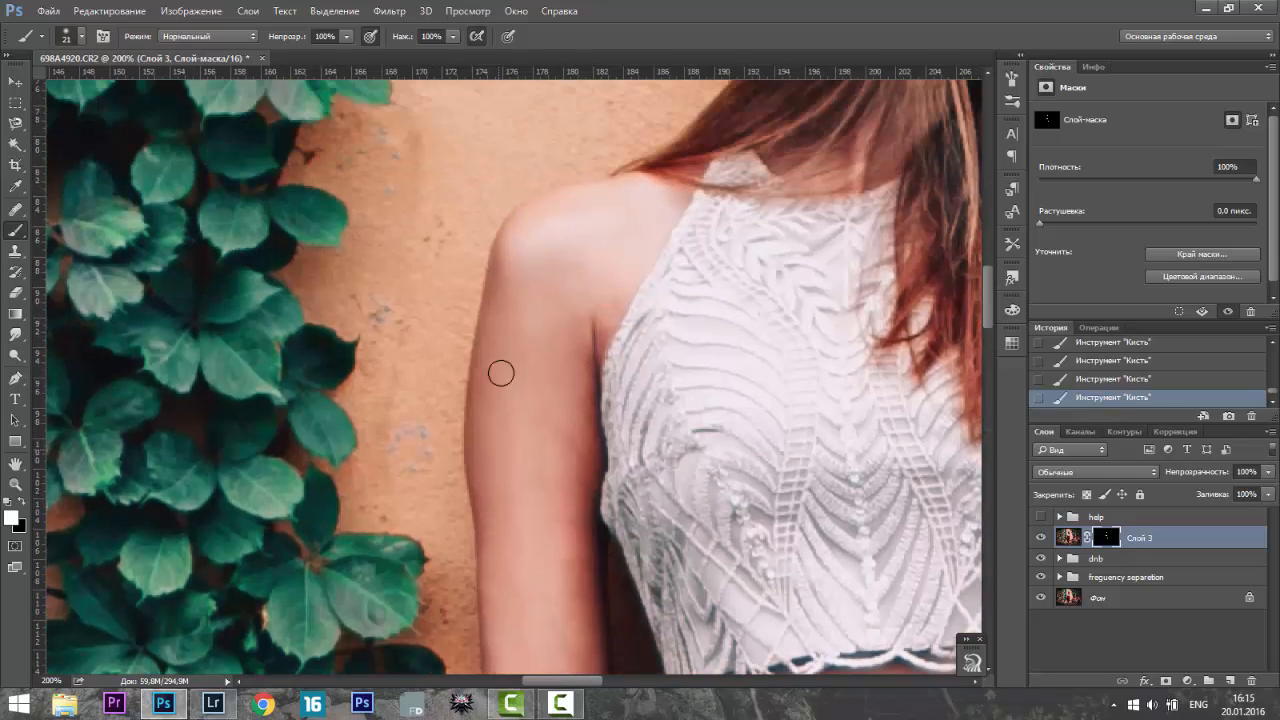
pyautogui.scroll(-3, 585, 411)
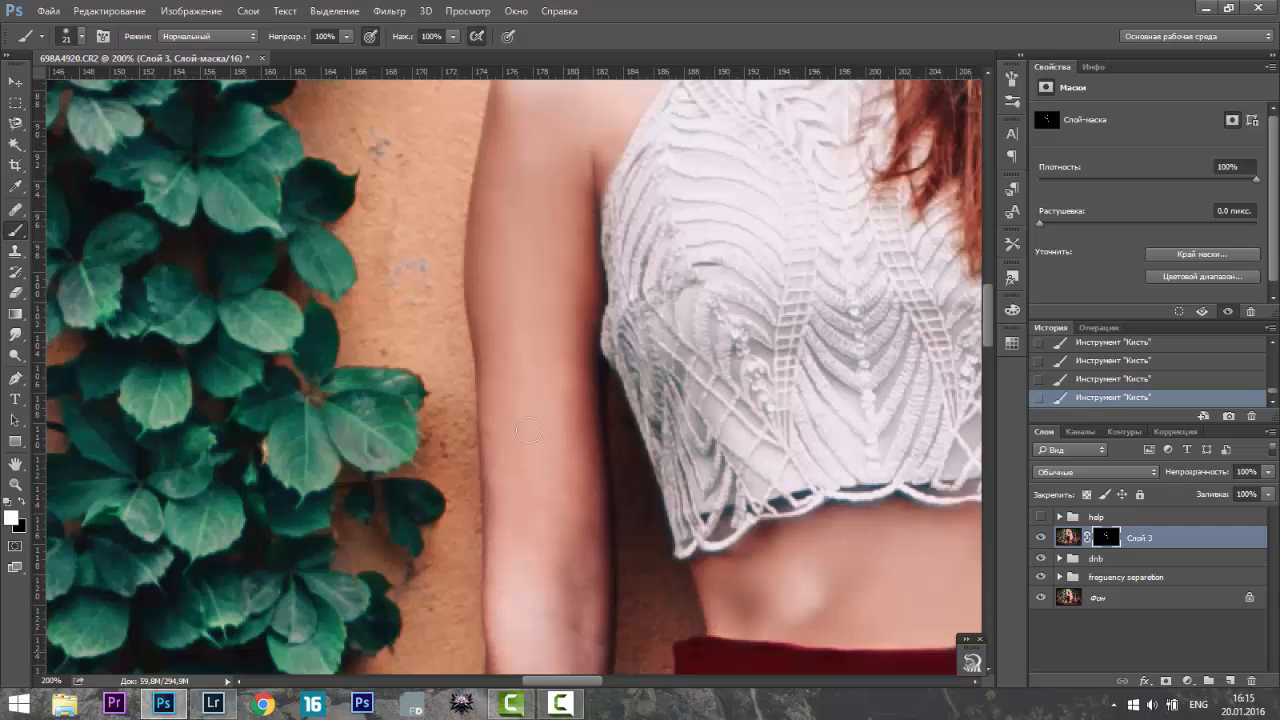
pyautogui.scroll(-3, 530, 595)
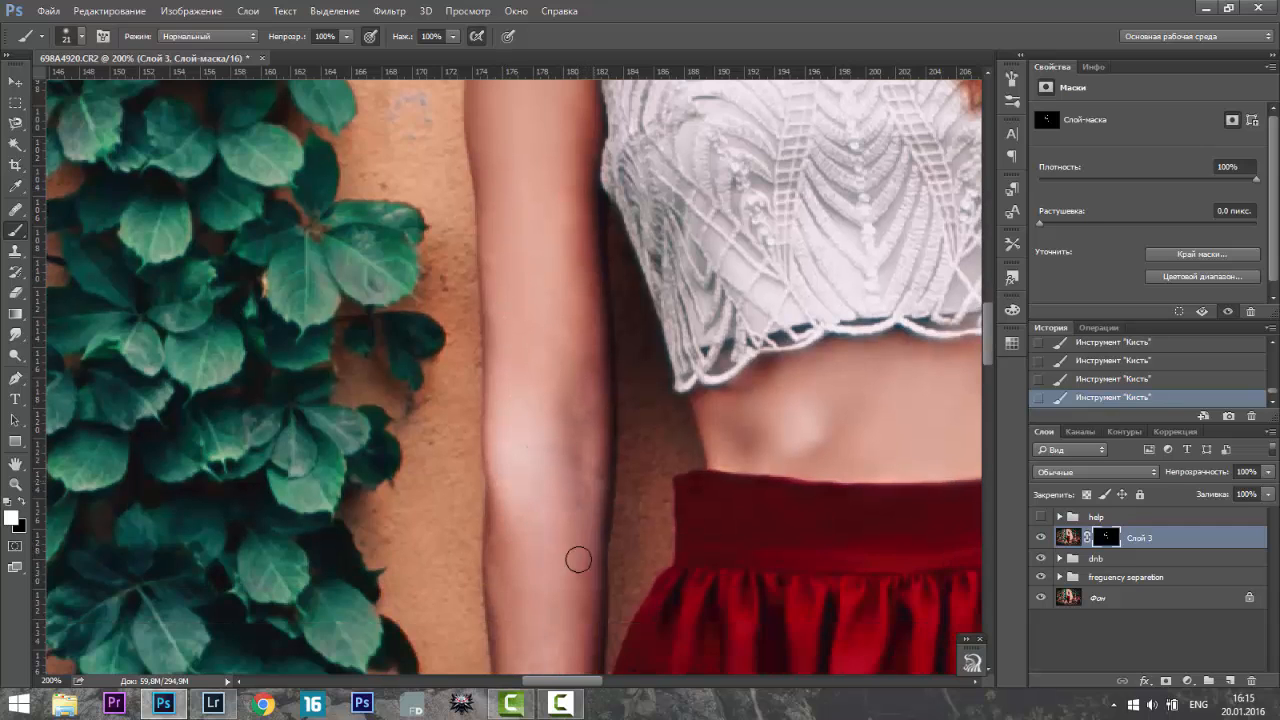
pyautogui.scroll(-3, 572, 600)
pyautogui.scroll(-3, 523, 394)
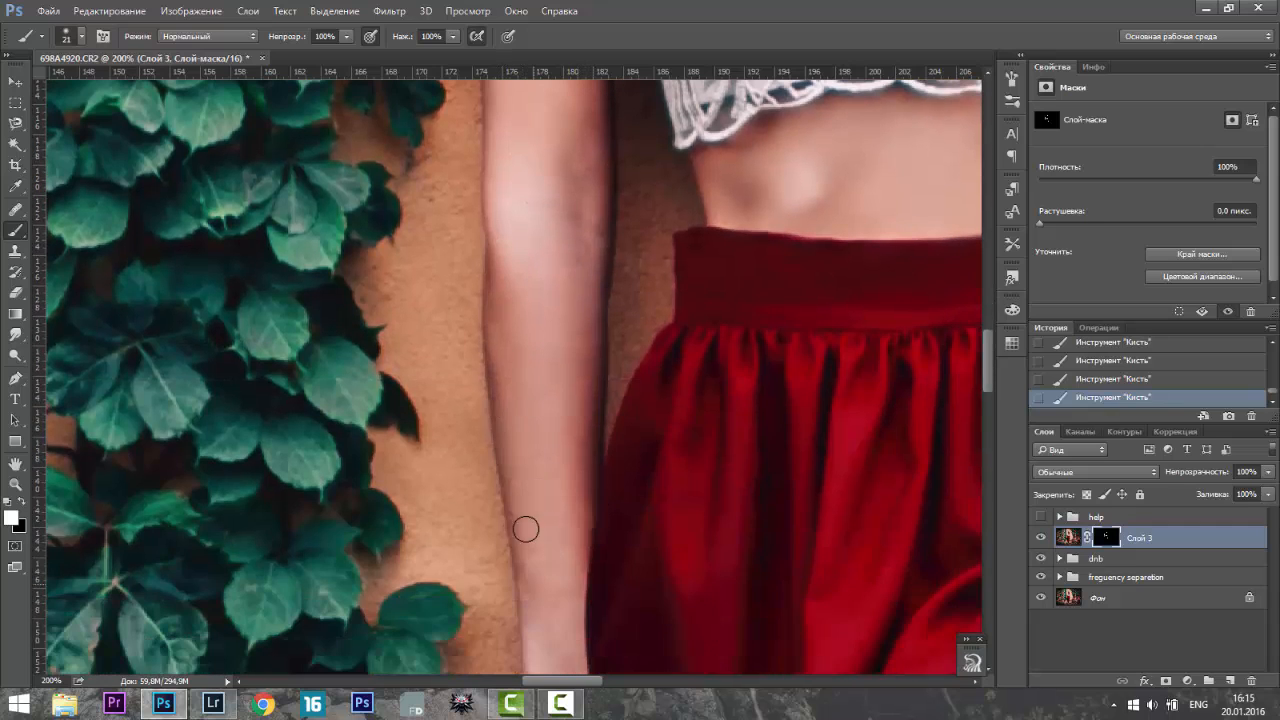
pyautogui.scroll(-1, 523, 528)
pyautogui.scroll(-2, 560, 600)
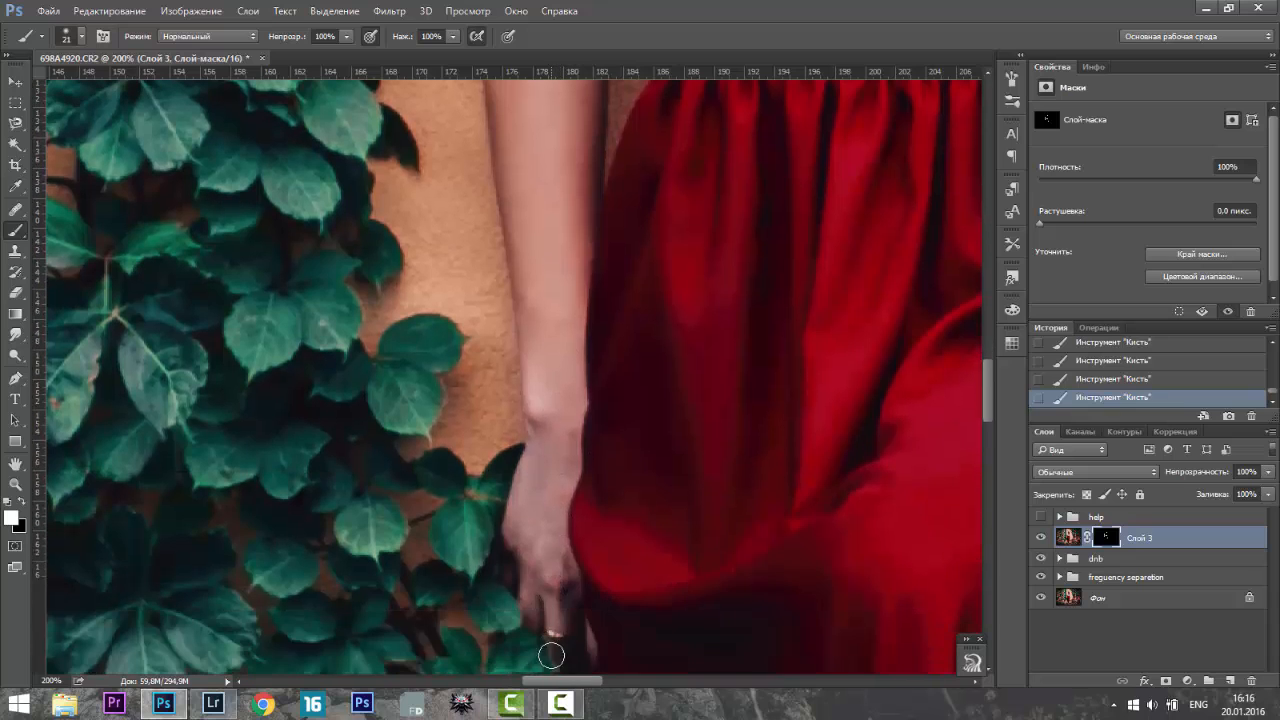
pyautogui.scroll(-1, 551, 640)
pyautogui.scroll(2, 600, 420)
# - Lower the smoothed layer's opacity to 73%
pyautogui.scroll(5, 697, 377)
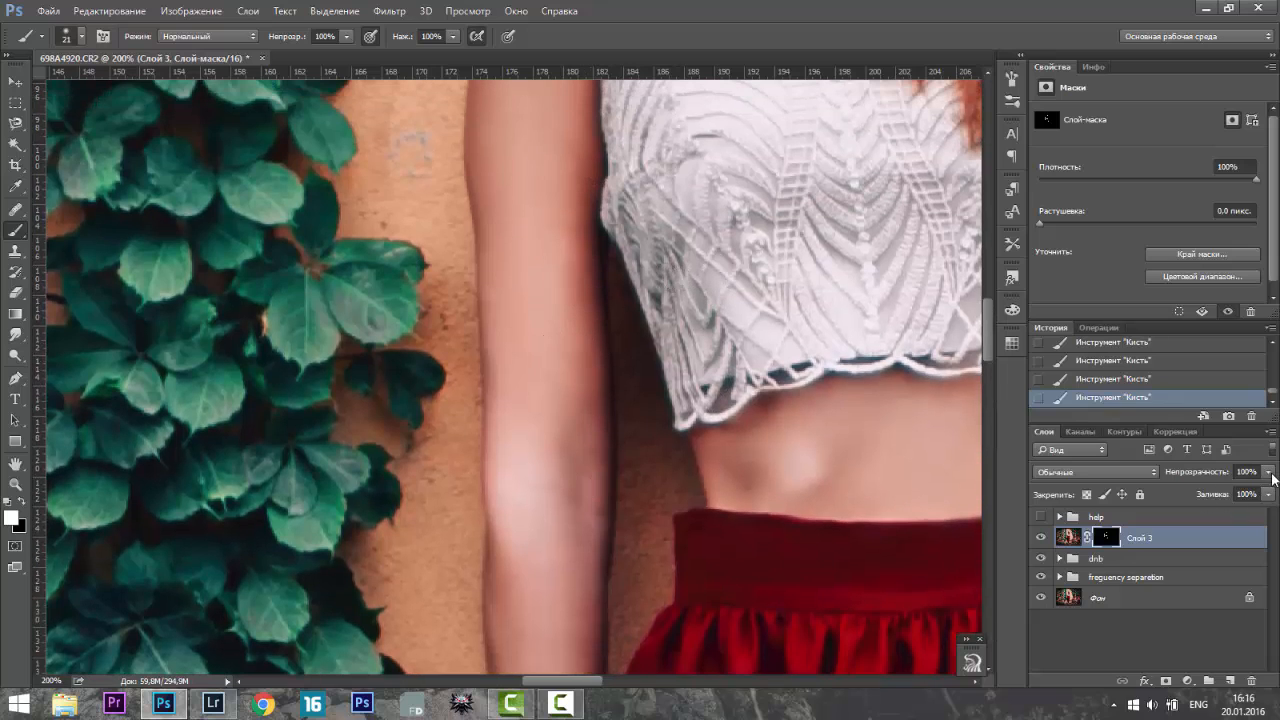
pyautogui.click(1268, 471)
pyautogui.moveTo(1257, 495); pyautogui.dragTo(1247, 496)
# - Toggle the smoothed layer's visibility on the face and shoulders to compare the skin with and without the effect
pyautogui.moveTo(590, 686); pyautogui.dragTo(625, 686)
pyautogui.scroll(3, 717, 328)
pyautogui.scroll(6, 717, 328)
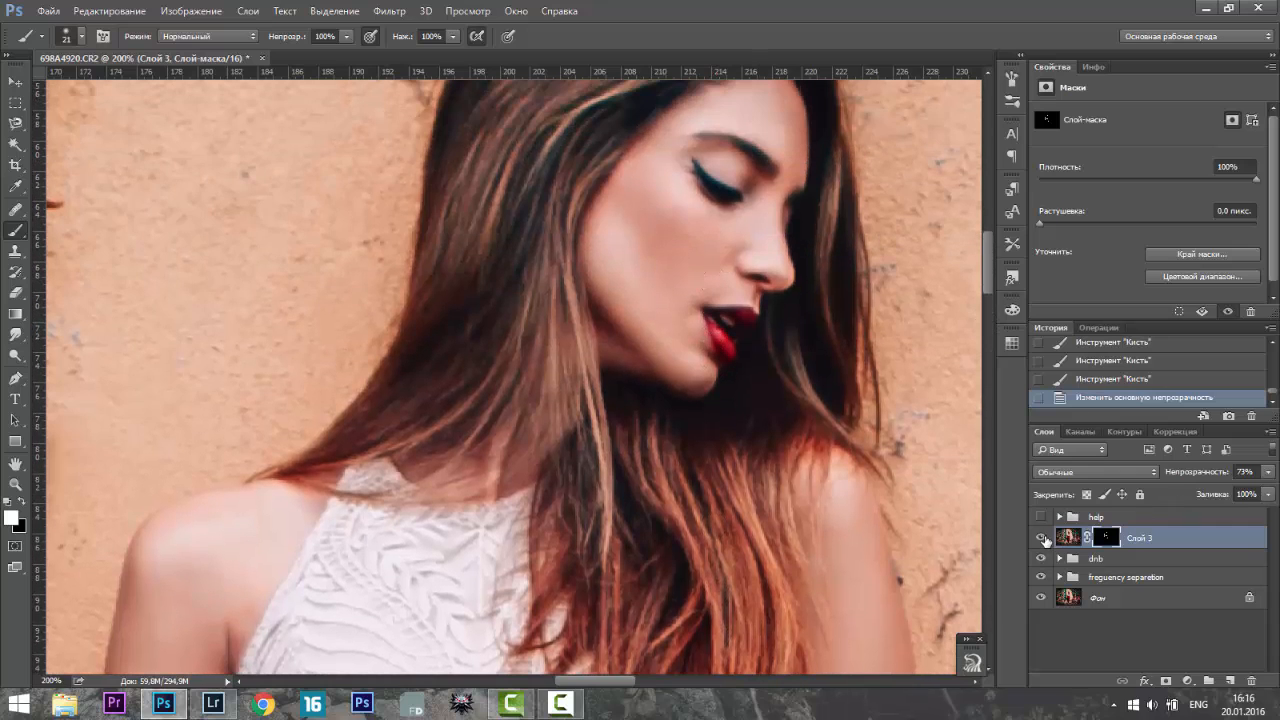
pyautogui.click(1042, 538)
pyautogui.click(1042, 538)
pyautogui.click(1042, 538)
pyautogui.click(1042, 538)
# - Create a new layer clipped to the smoothed layer, in Soft Light mode and filled with 50% gray
pyautogui.keyDown('alt'); pyautogui.click(1229, 681); pyautogui.keyUp('alt')
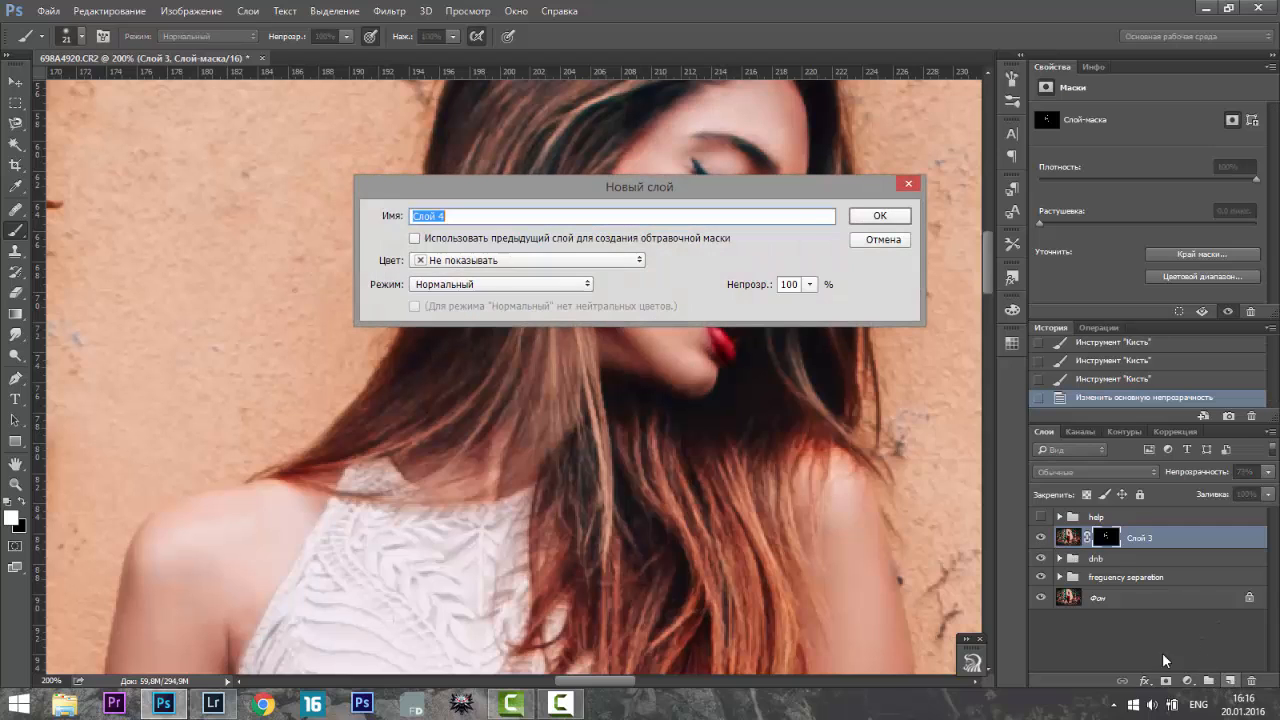
pyautogui.click(426, 244)
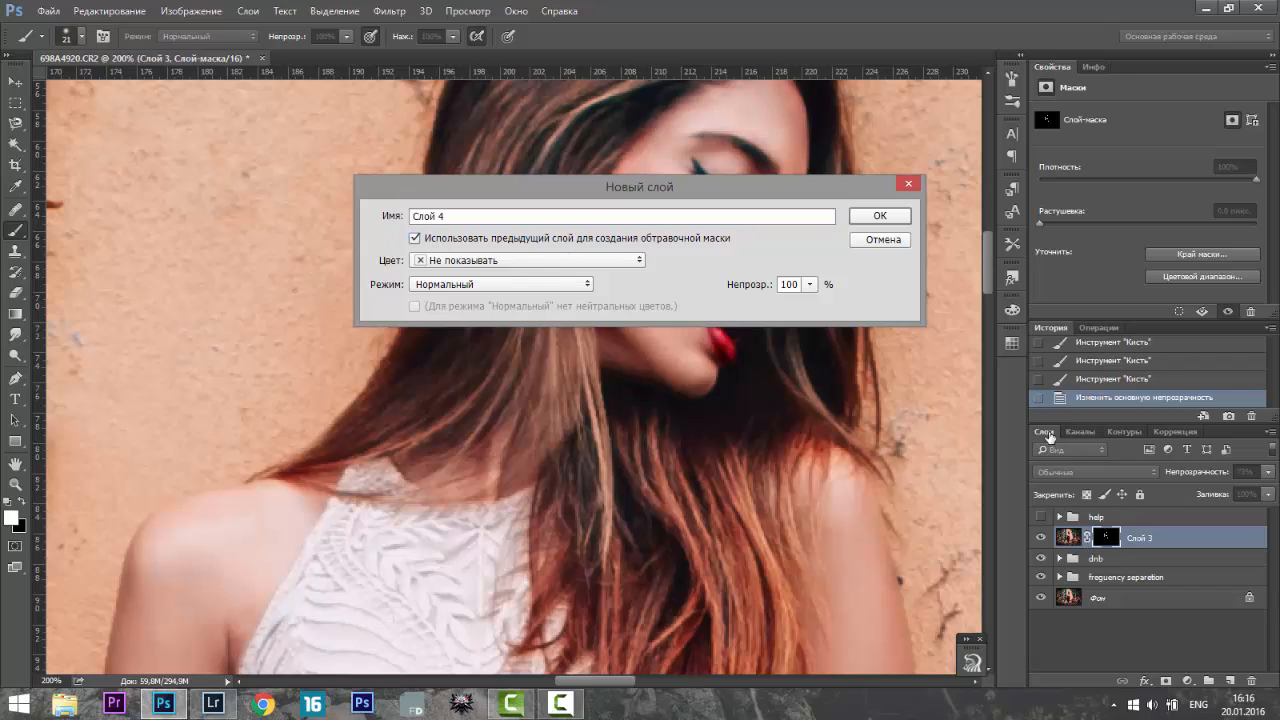
pyautogui.click(569, 285)
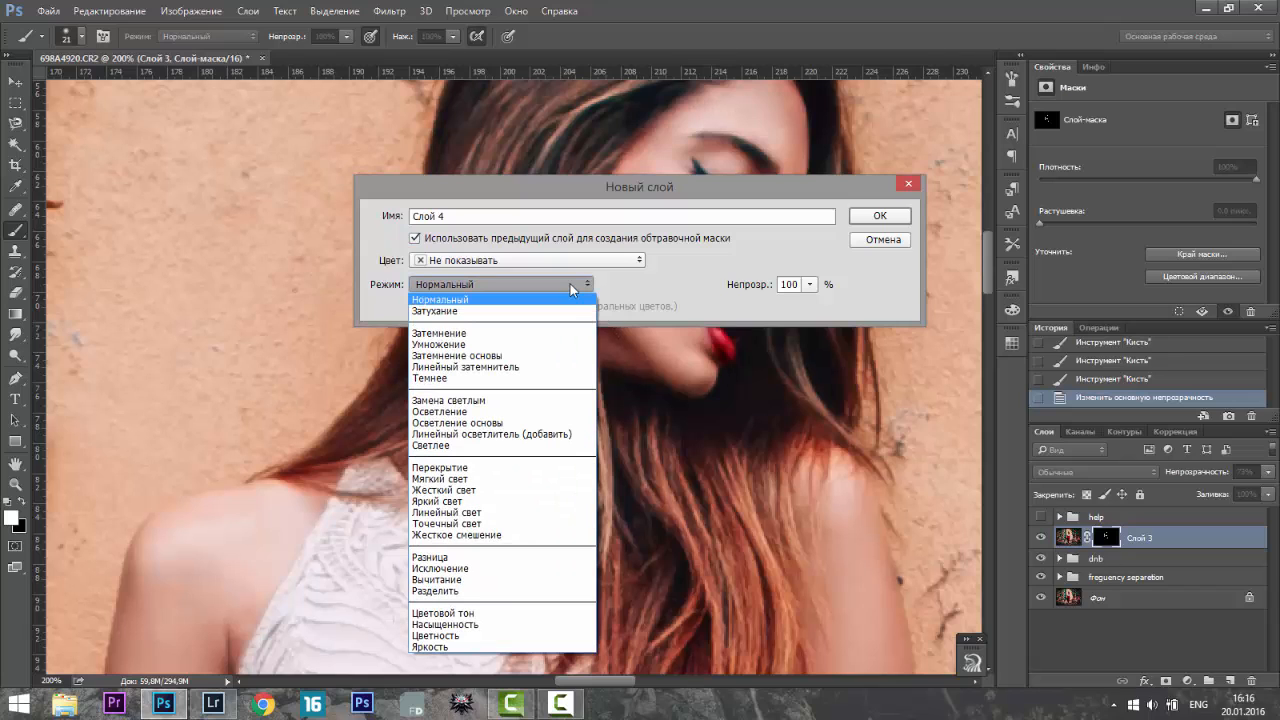
pyautogui.click(524, 479)
pyautogui.click(477, 308)
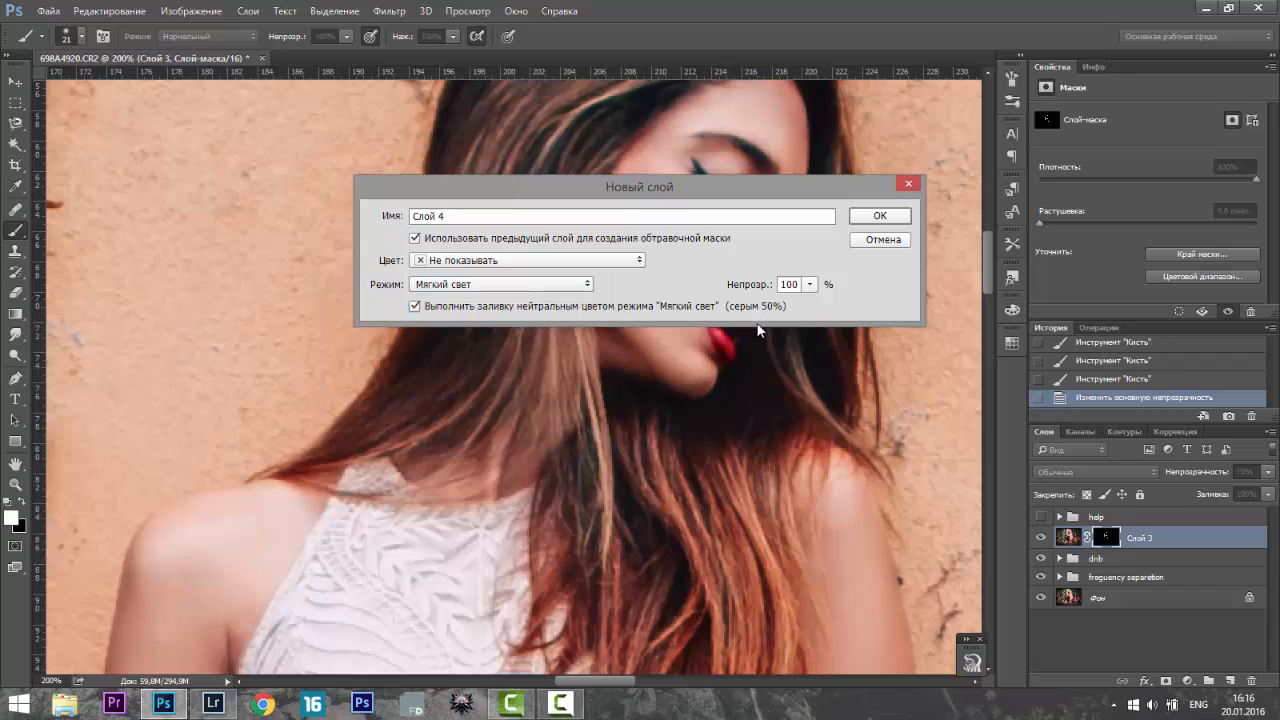
pyautogui.click(885, 214)
# - Add 3% Gaussian monochromatic noise to the gray Soft Light layer, then return to the Brush tool
pyautogui.click(392, 10)
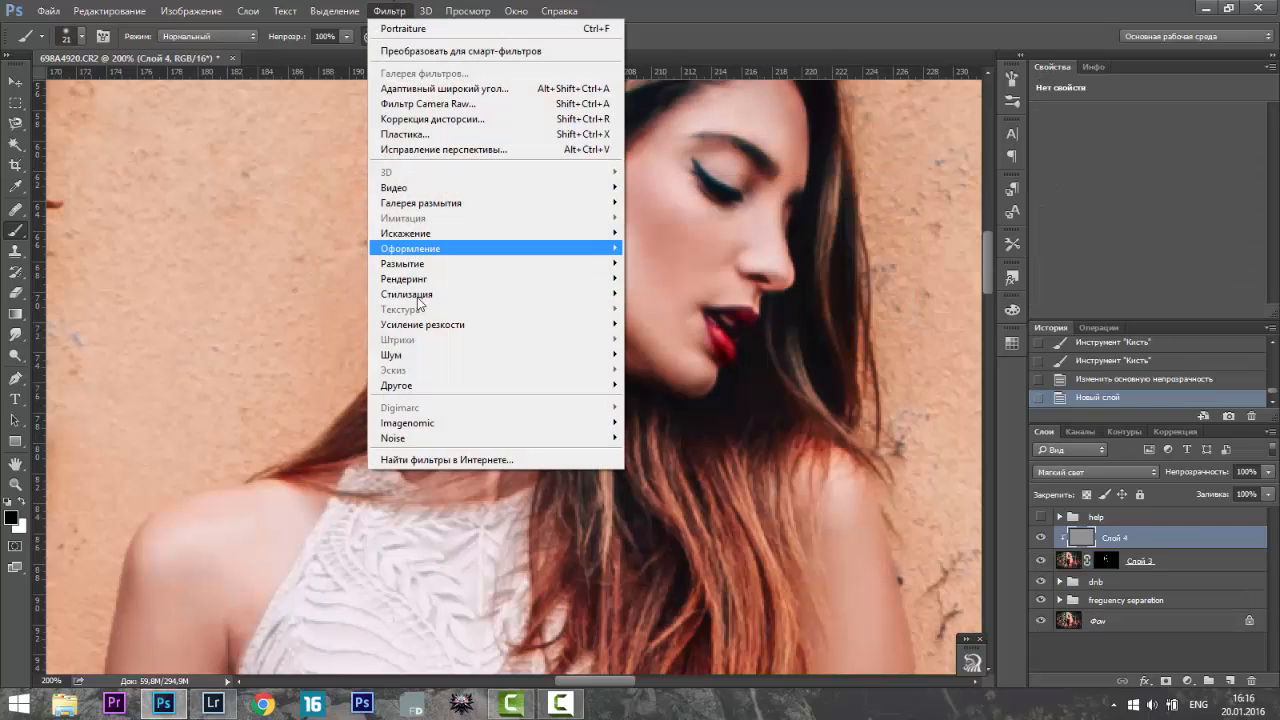
pyautogui.moveTo(466, 356)
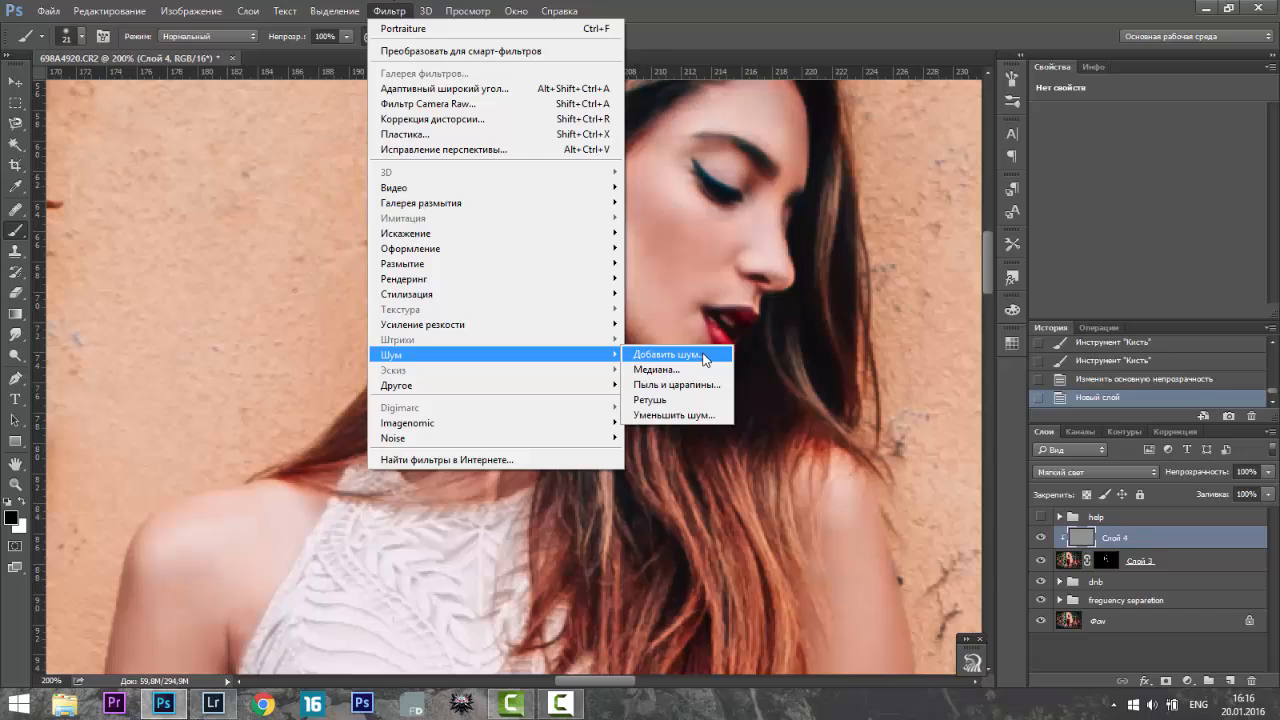
pyautogui.click(668, 354)
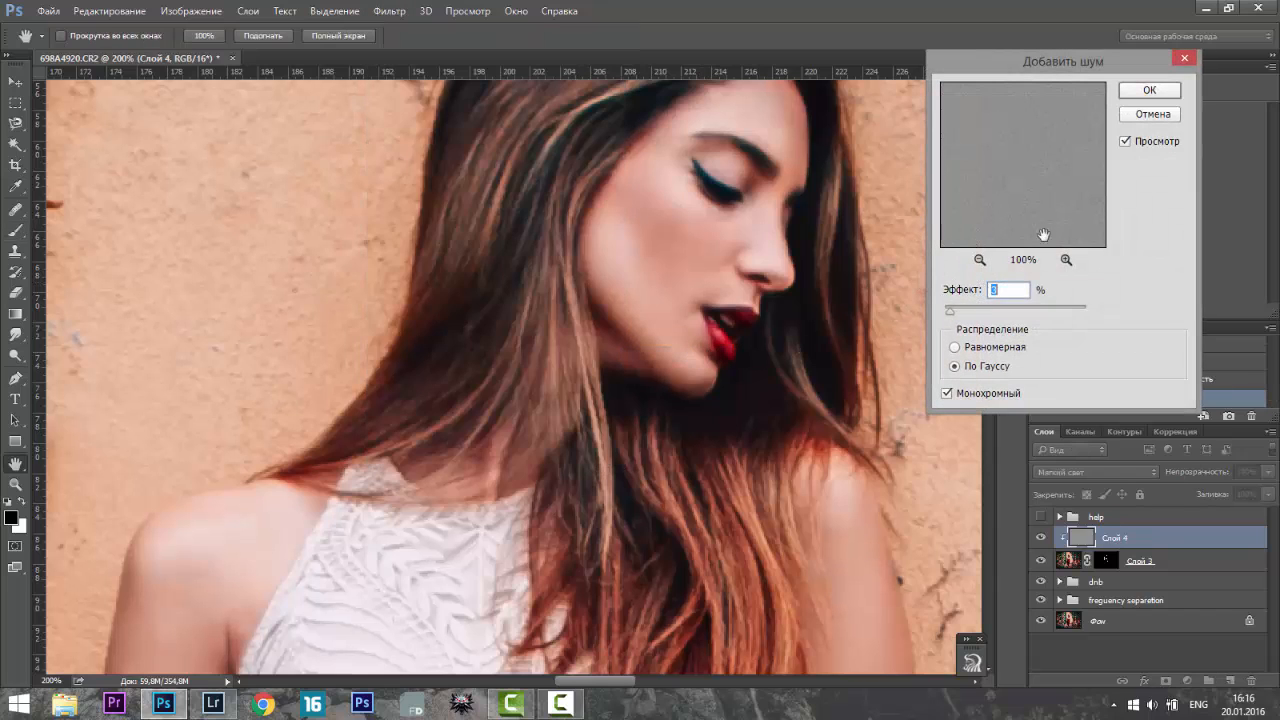
pyautogui.click(1149, 91)
pyautogui.press('b')
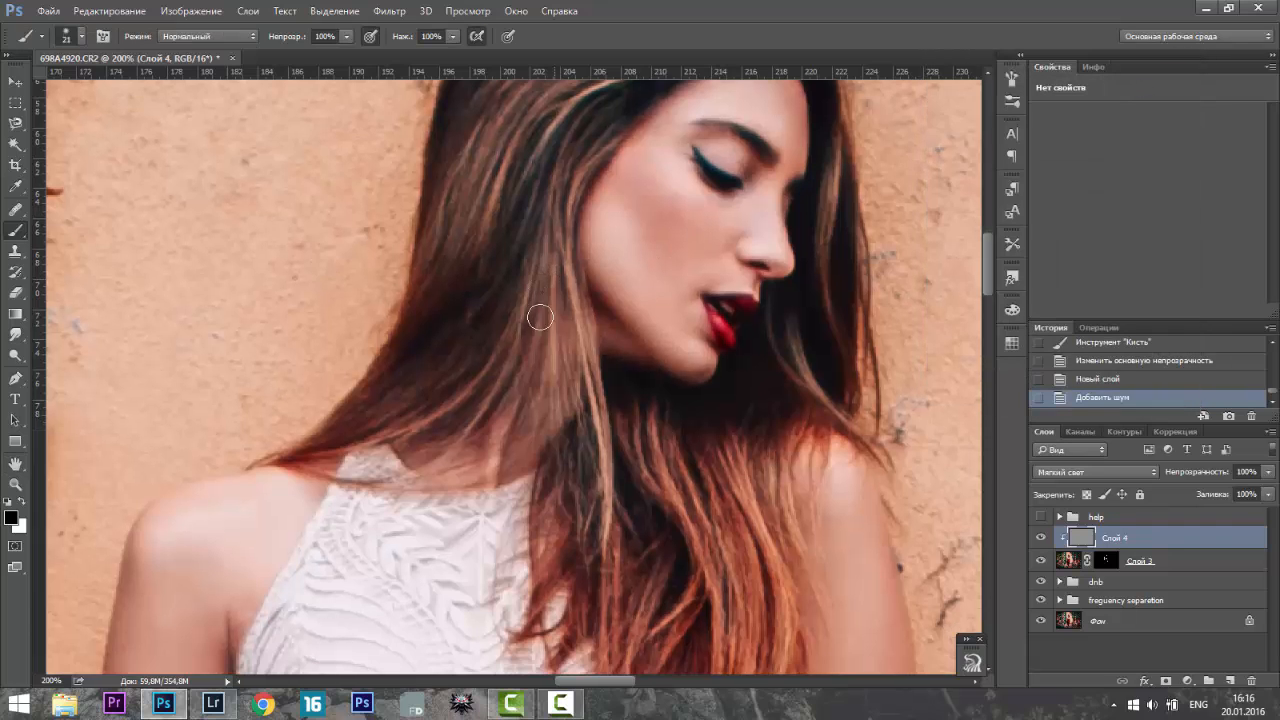
# - Group the gray noise layer with the smoothed layer and name the group PORTRATURE
pyautogui.scroll(-3, 304, 443)
pyautogui.scroll(-10, 304, 443)
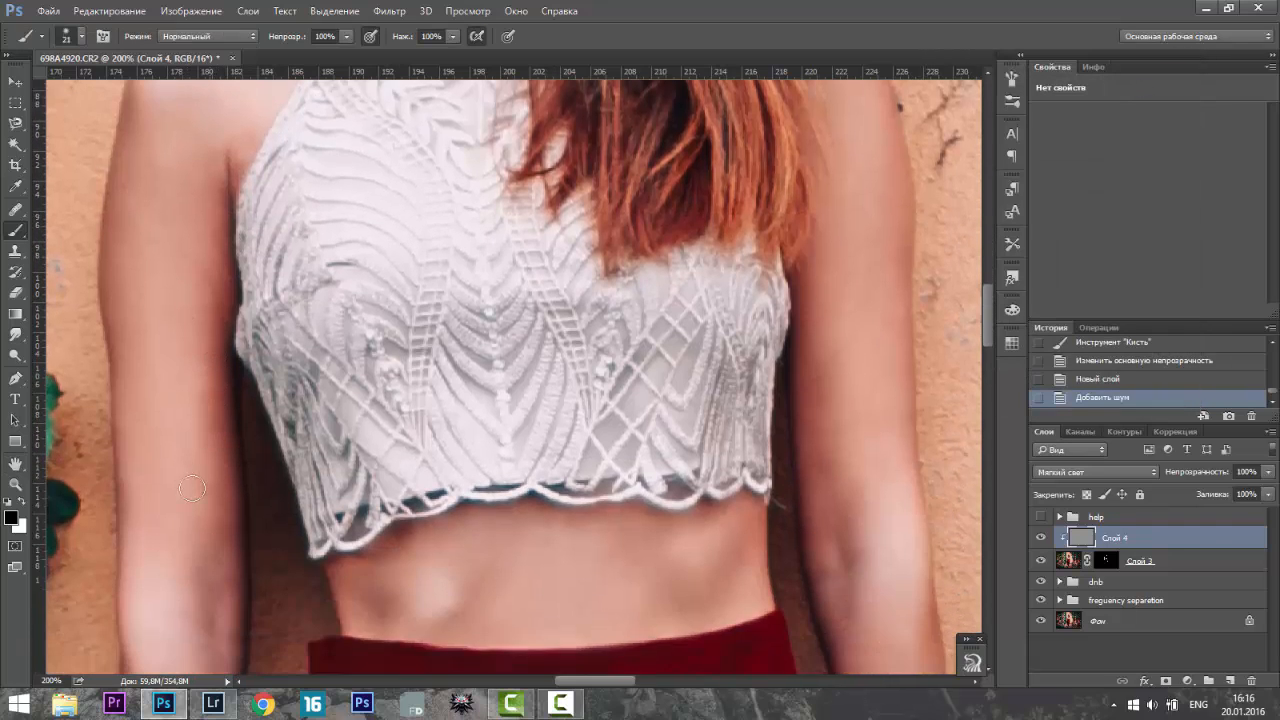
pyautogui.scroll(-3, 189, 481)
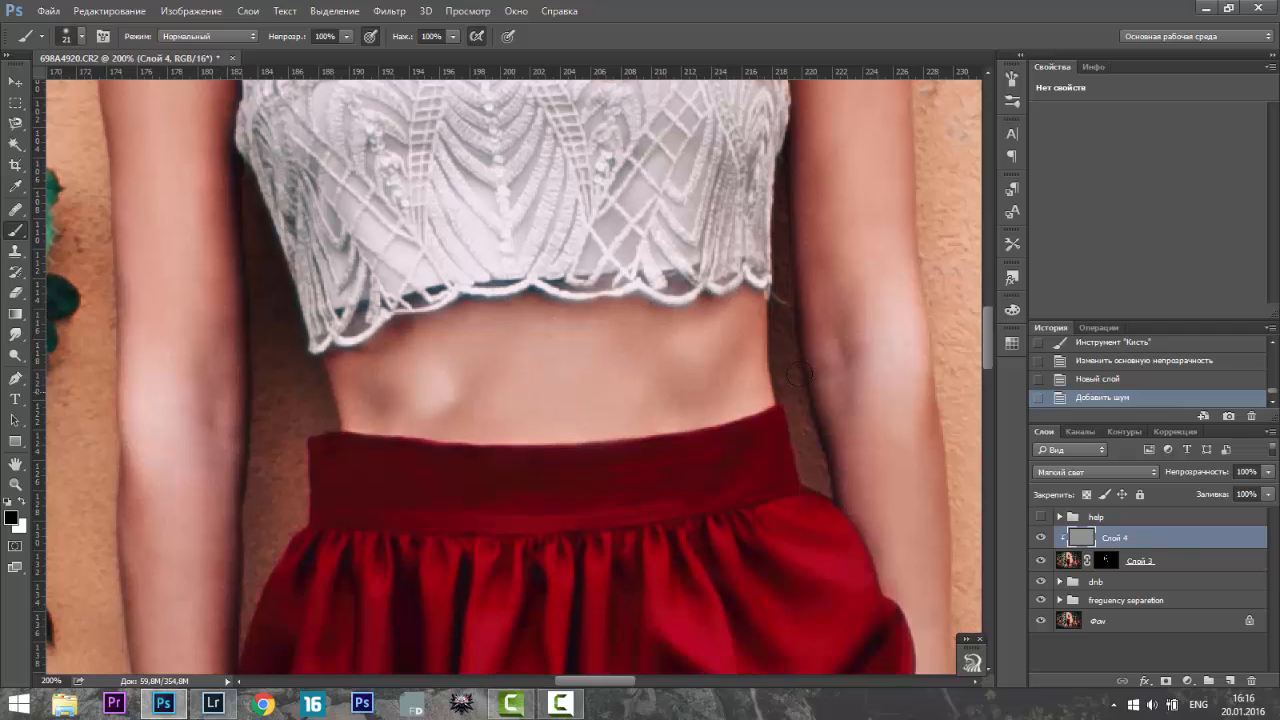
pyautogui.keyDown('shift'); pyautogui.click(1172, 568); pyautogui.keyUp('shift')
pyautogui.hotkey('ctrl', 'g')
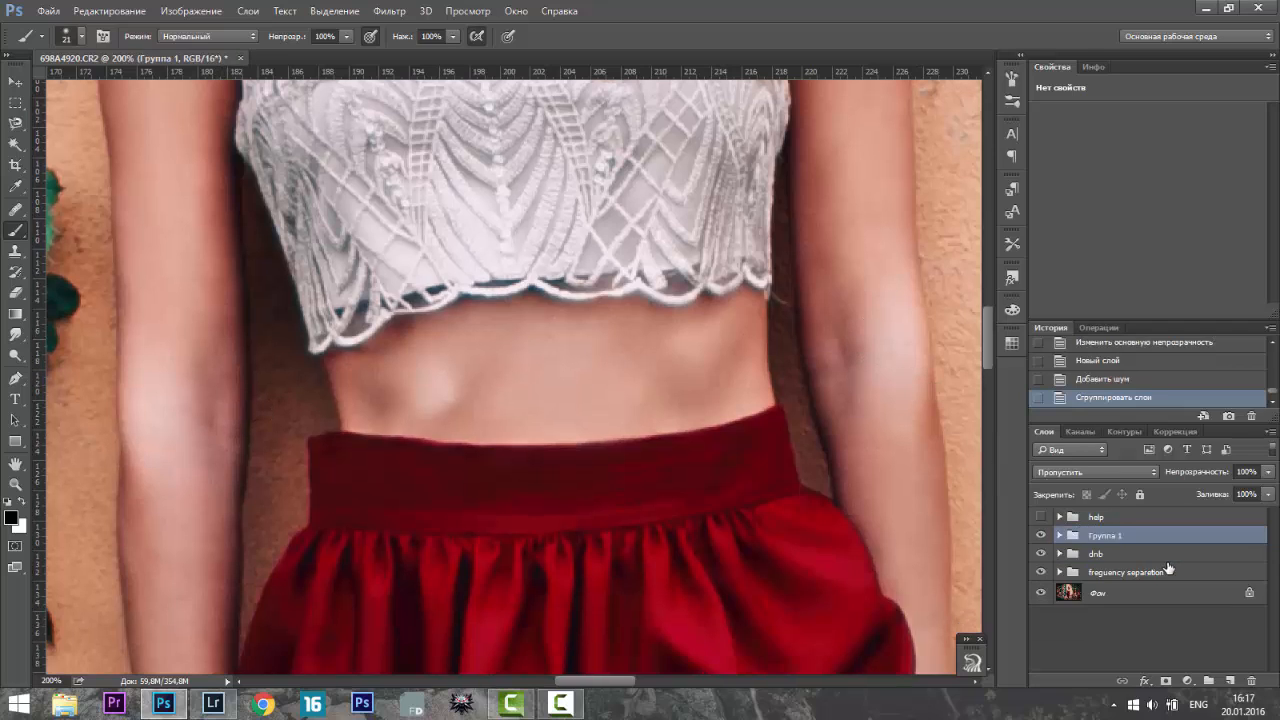
pyautogui.doubleClick(1108, 536)
pyautogui.write('P')
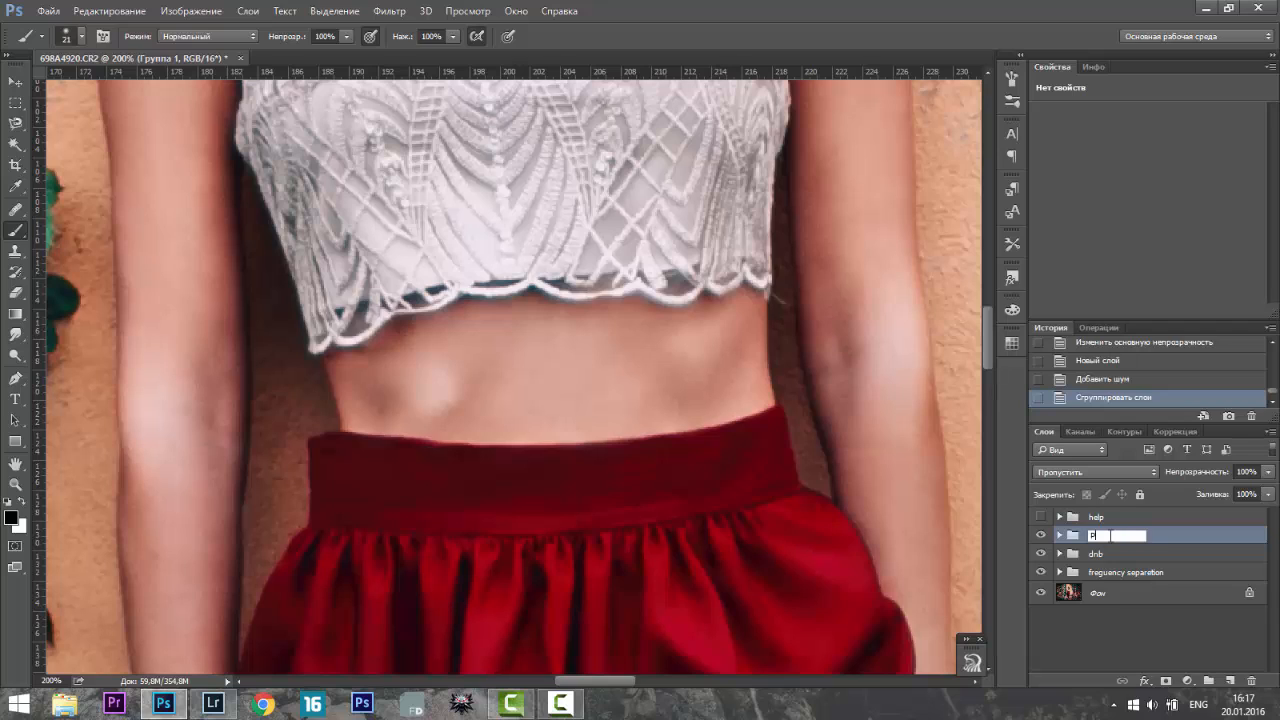
pyautogui.write('ORTRATURE')
pyautogui.press('Return')
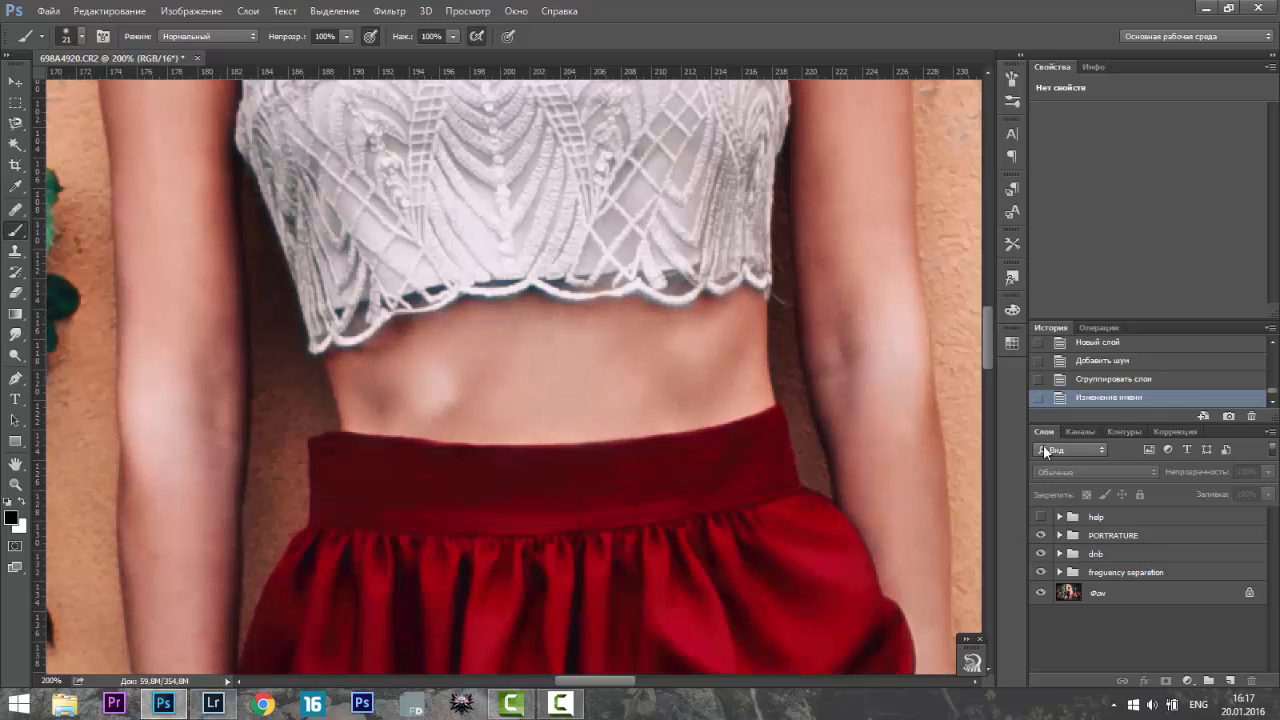
# - Fit the whole photo in view and compare the original background layer with the full retouch
pyautogui.moveTo(988, 318); pyautogui.dragTo(988, 245)
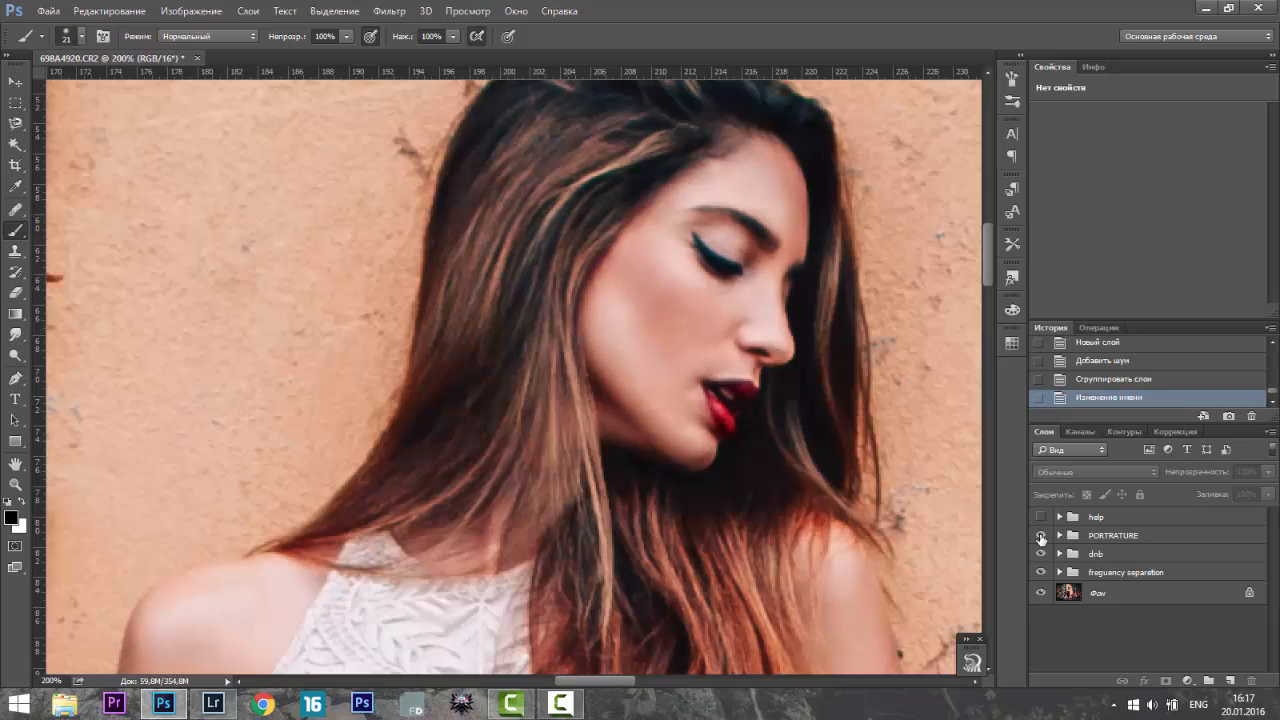
pyautogui.press('z')
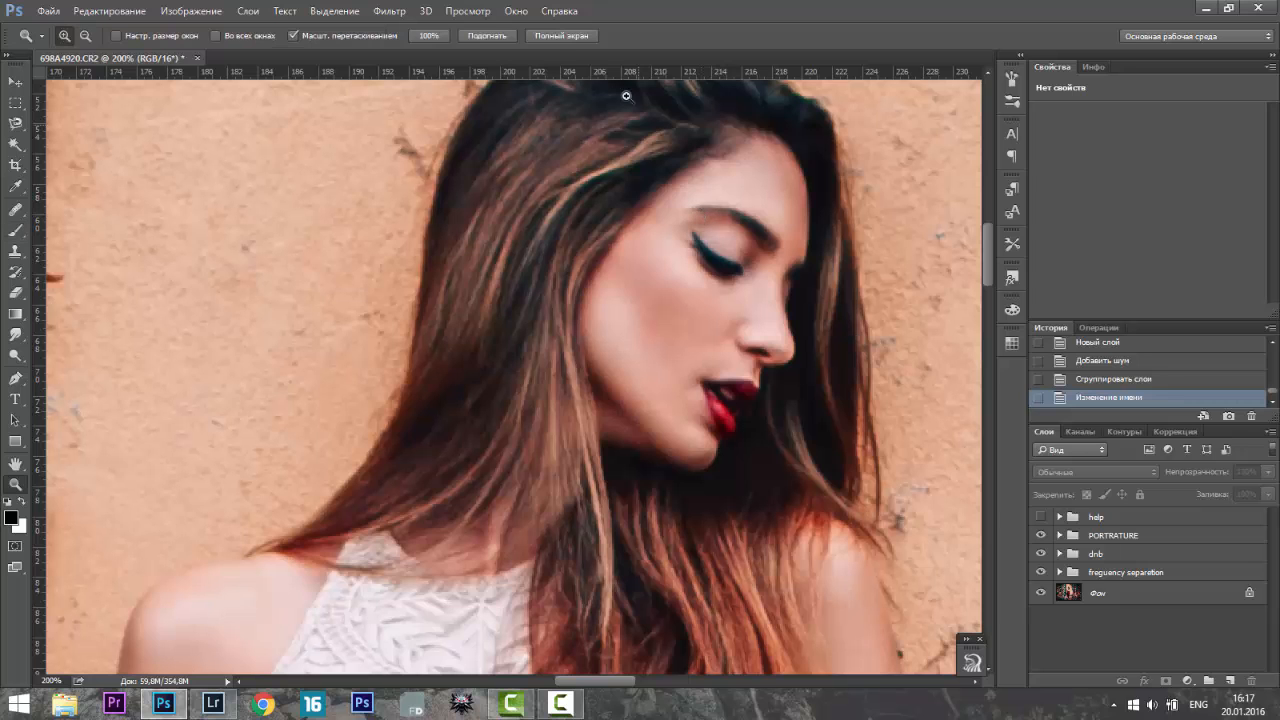
pyautogui.click(488, 36)
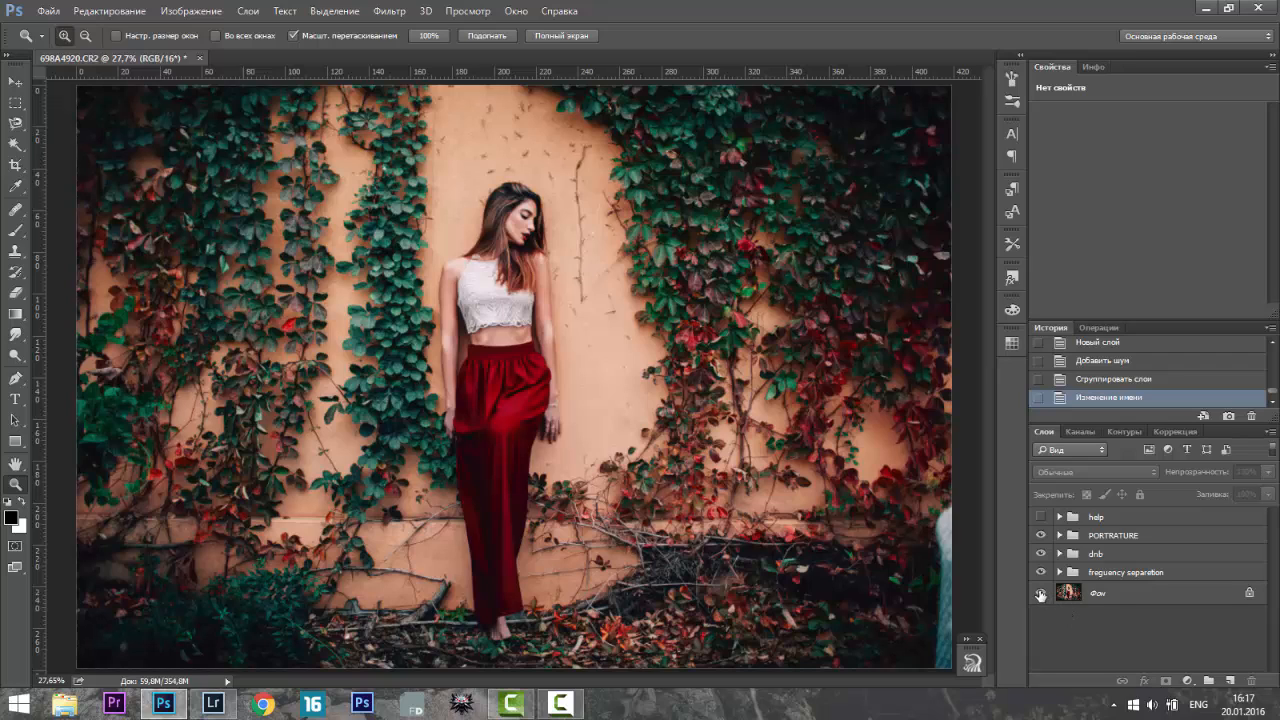
pyautogui.keyDown('alt'); pyautogui.click(1041, 594); pyautogui.keyUp('alt')
pyautogui.keyDown('alt'); pyautogui.click(1041, 594); pyautogui.keyUp('alt')
pyautogui.keyDown('alt'); pyautogui.click(1041, 594); pyautogui.keyUp('alt')
pyautogui.keyDown('alt'); pyautogui.click(1041, 594); pyautogui.keyUp('alt')
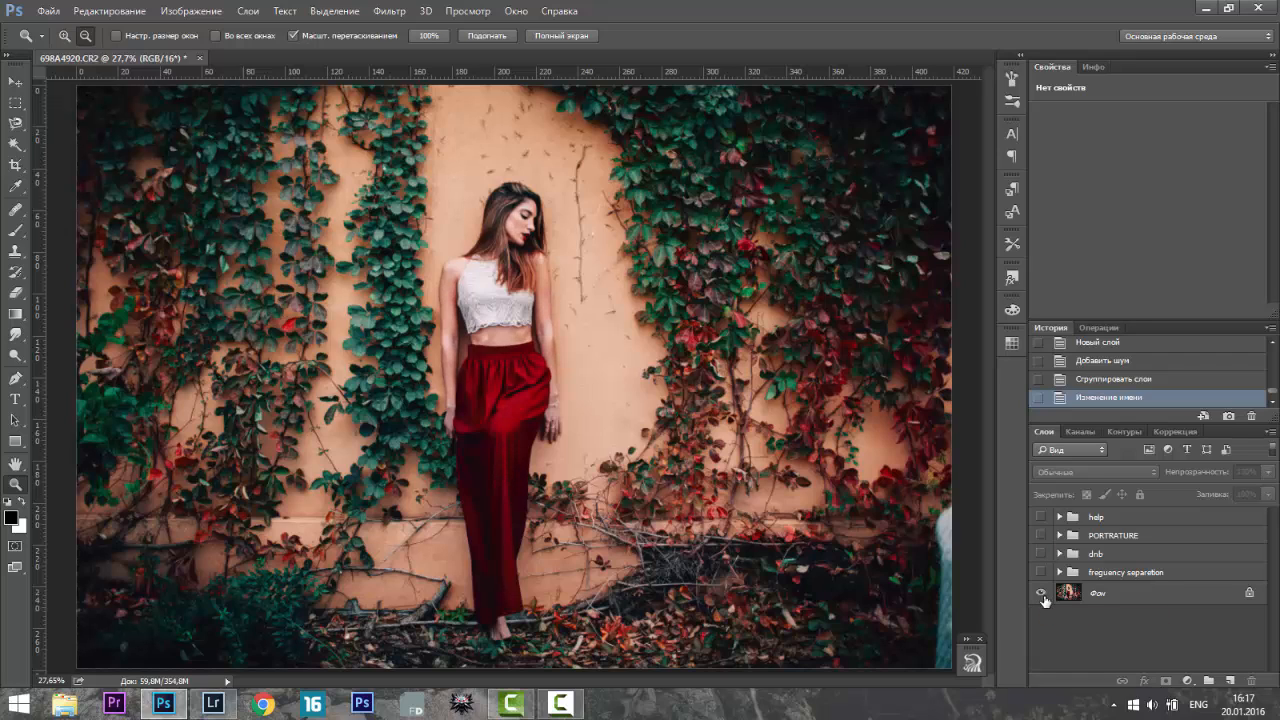
pyautogui.keyDown('alt'); pyautogui.click(1041, 594); pyautogui.keyUp('alt')
# - Compare the original background layer with the full retouch close up on the woman's face and upper body
pyautogui.hotkey('ctrl', '+')
pyautogui.hotkey('ctrl', '+')
pyautogui.hotkey('ctrl', '+')
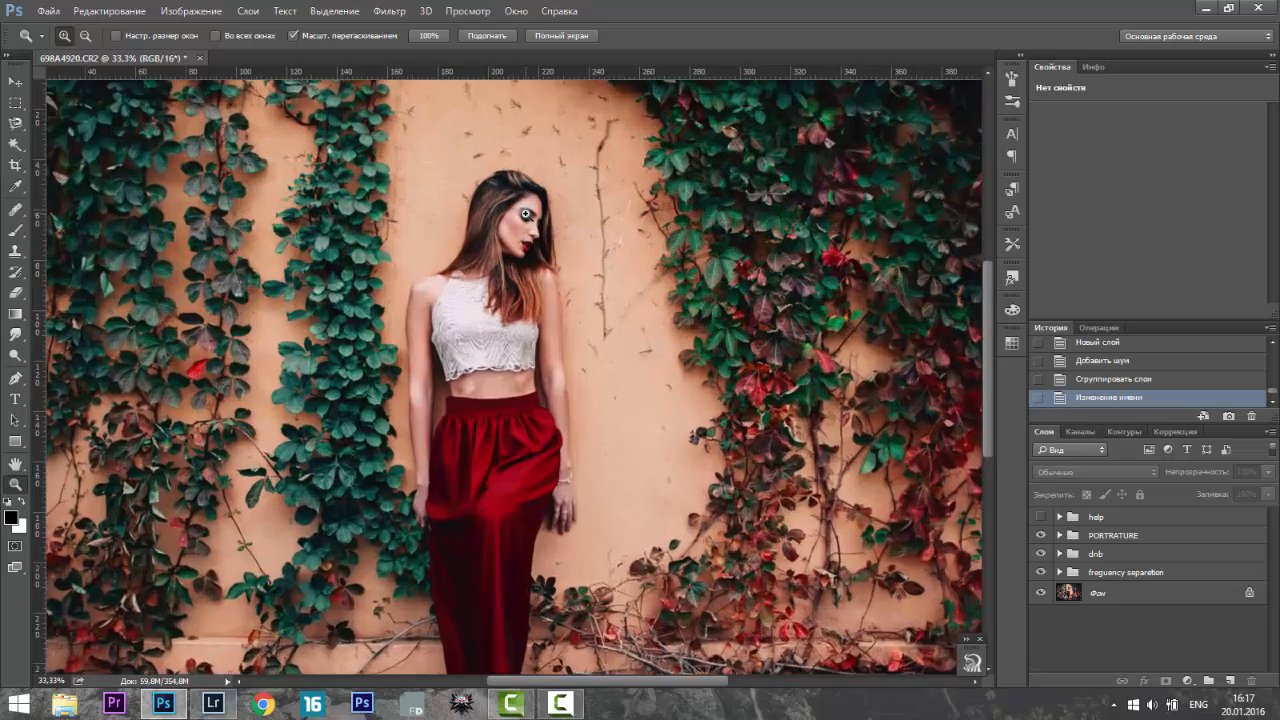
pyautogui.keyDown('alt'); pyautogui.click(1040, 594); pyautogui.keyUp('alt')
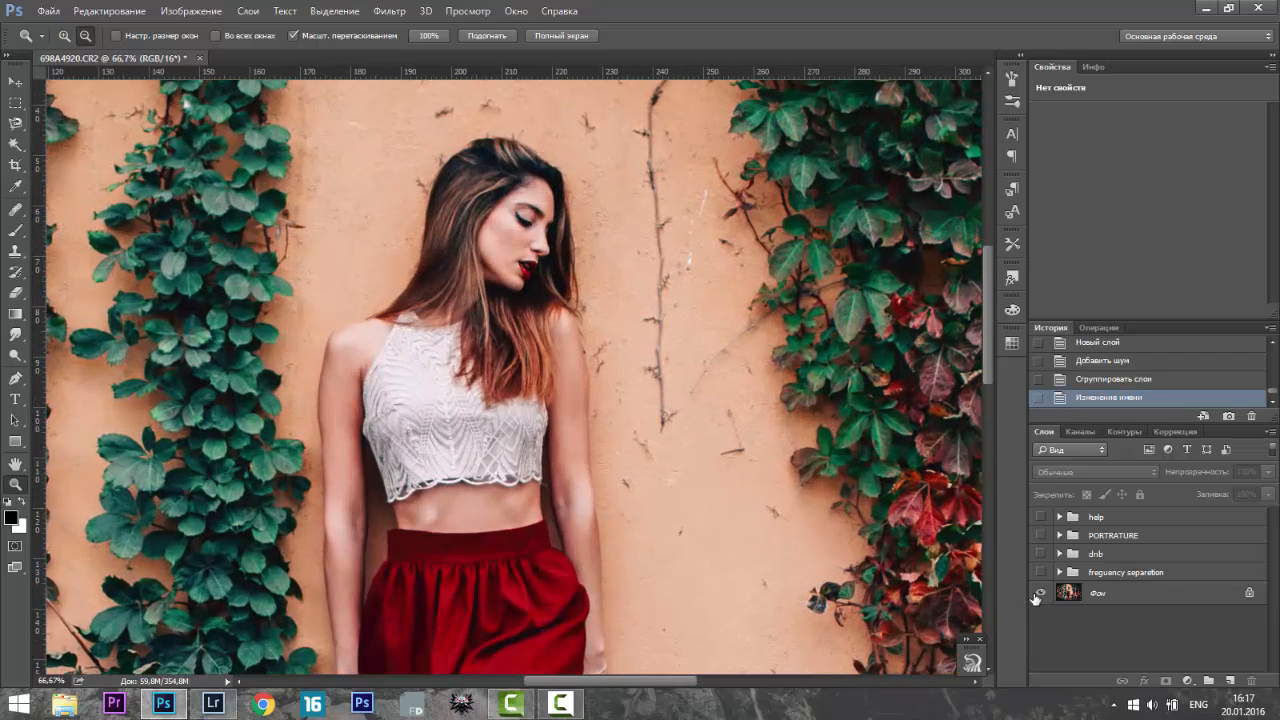
pyautogui.keyDown('alt'); pyautogui.click(1041, 595); pyautogui.keyUp('alt')
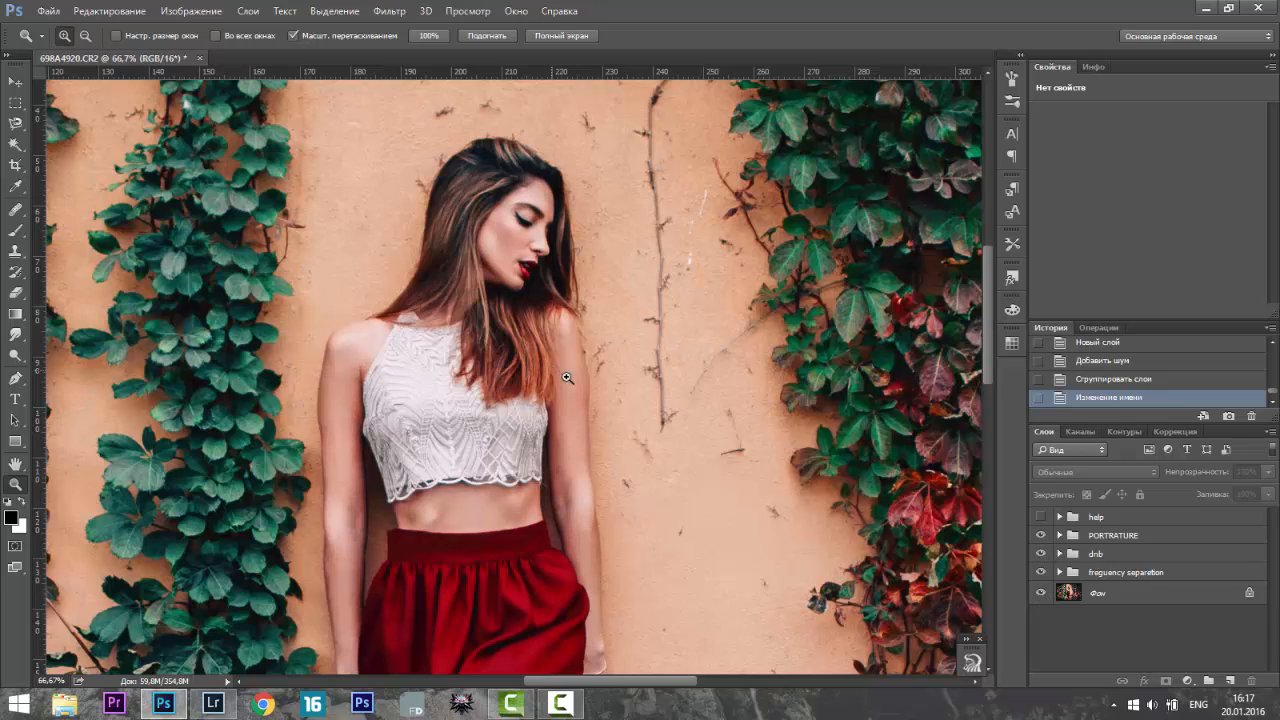
# - Group the PORTRATURE, dnb and frequency separation groups together and name the new group retouch
pyautogui.click(1120, 537)
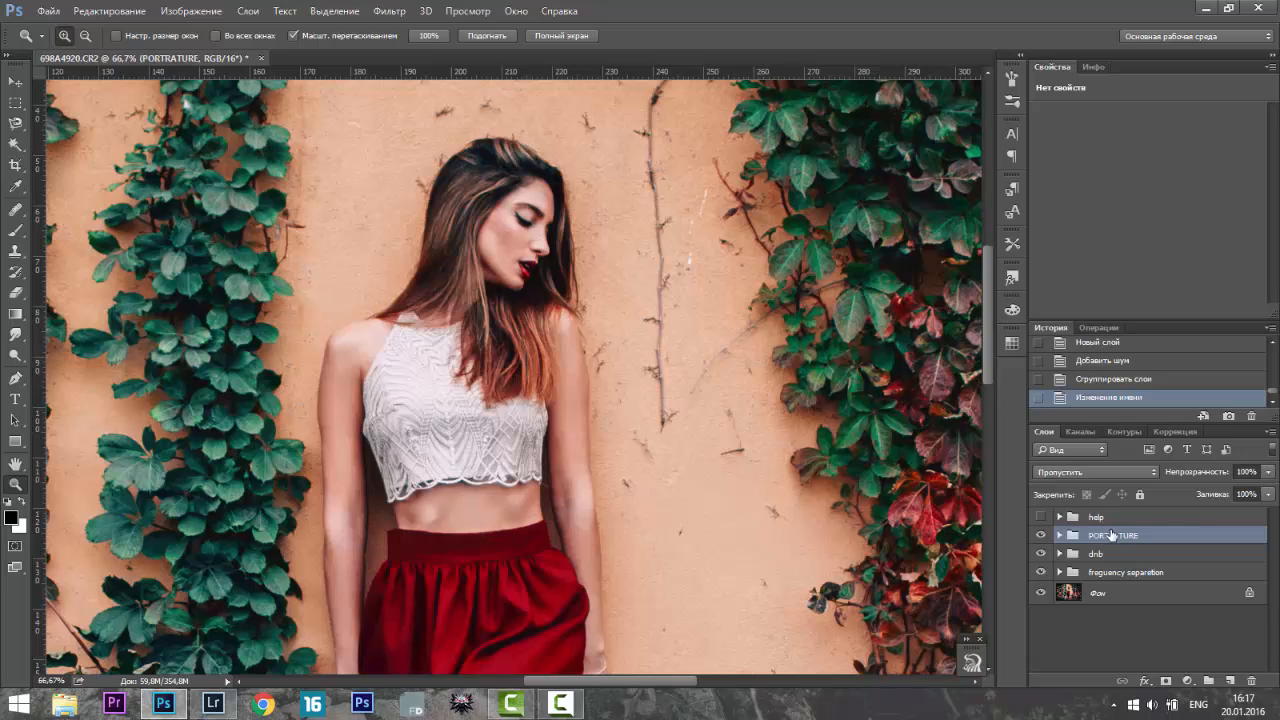
pyautogui.keyDown('shift'); pyautogui.click(1147, 572); pyautogui.keyUp('shift')
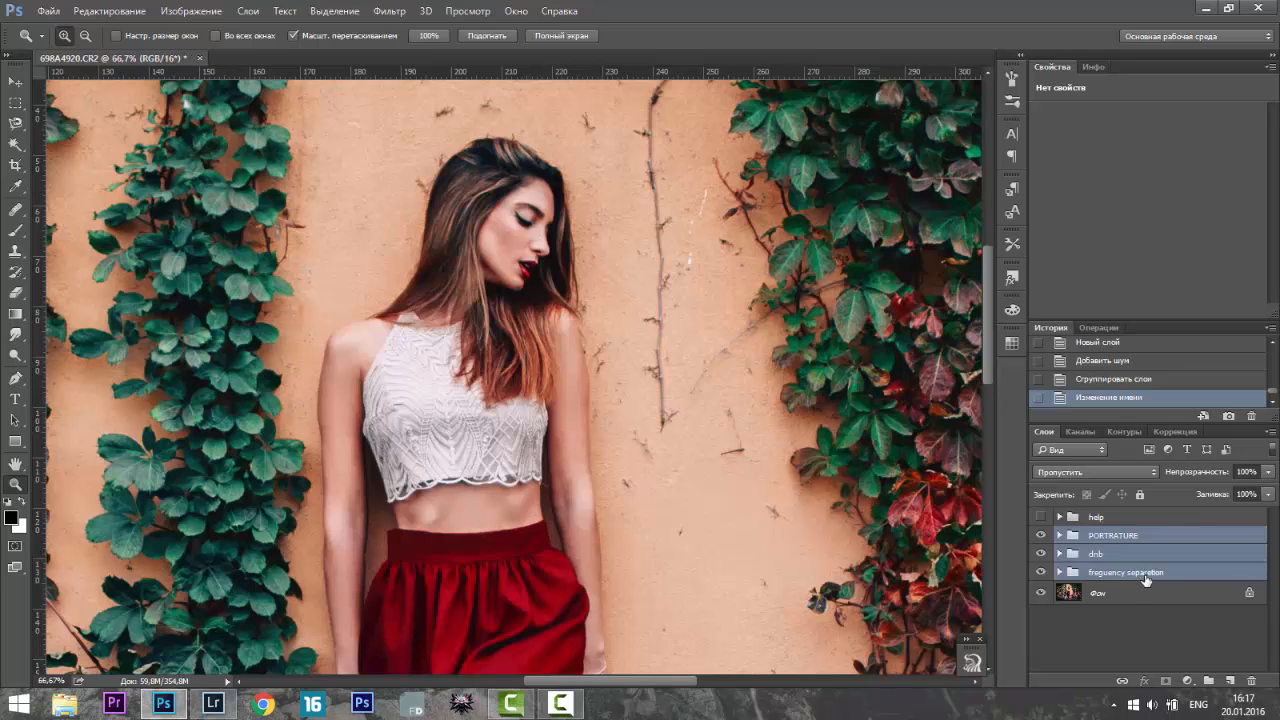
pyautogui.hotkey('ctrl', 'g')
pyautogui.doubleClick(1108, 536)
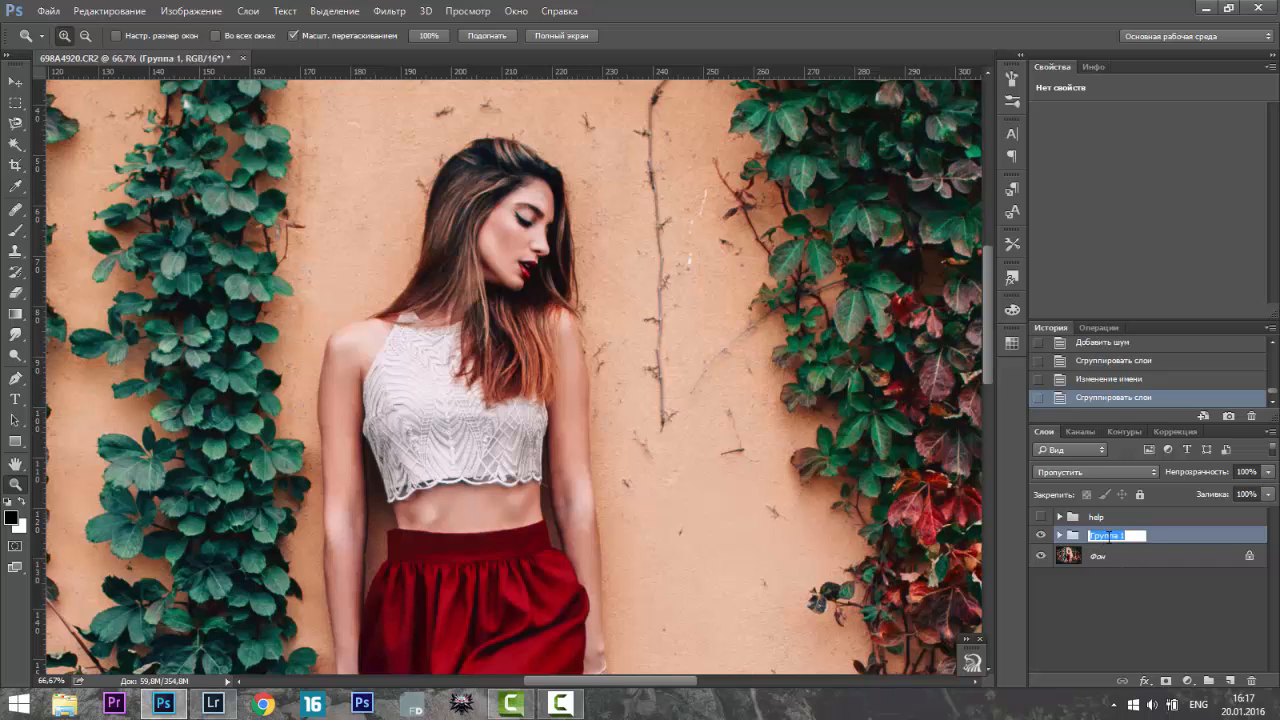
pyautogui.write('retouch')
pyautogui.press('Return')
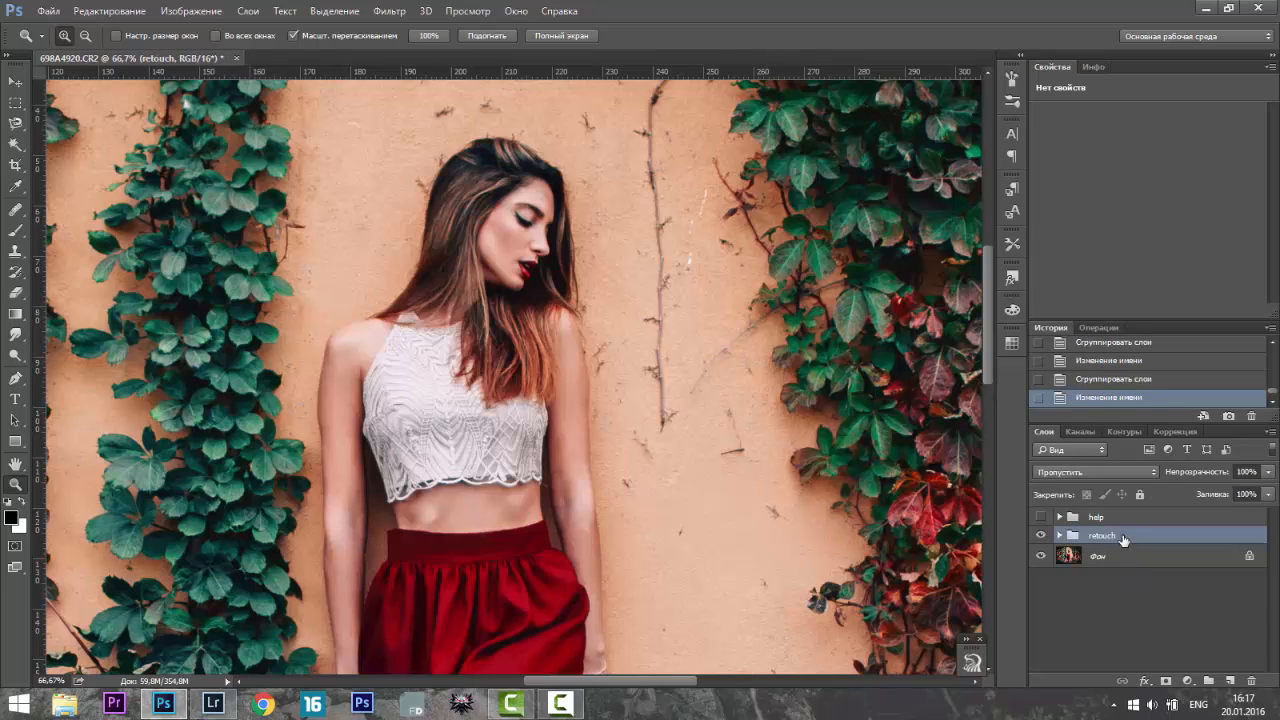
# - Stamp all visible layers into a new layer above the retouch group and look over the figure down to the feet
pyautogui.hotkey('ctrl', 'shift', 'alt', 'e')
pyautogui.scroll(-5, 634, 255)
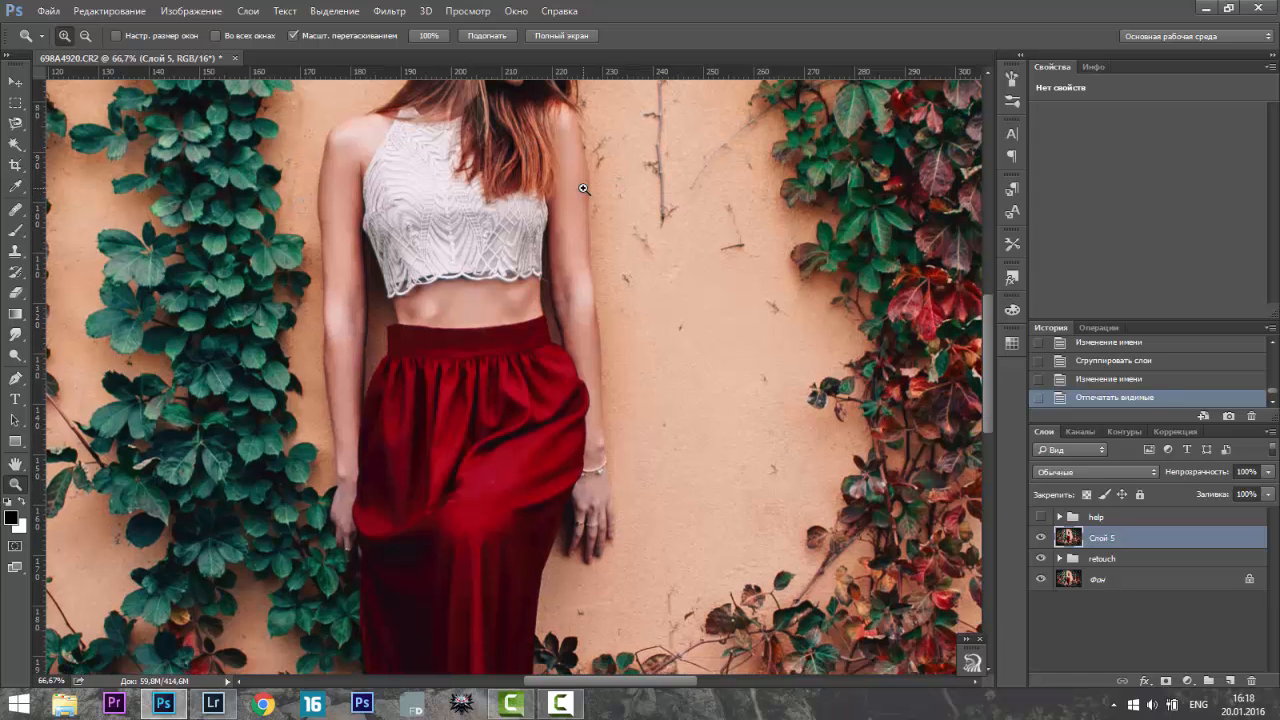
pyautogui.scroll(-6, 583, 188)
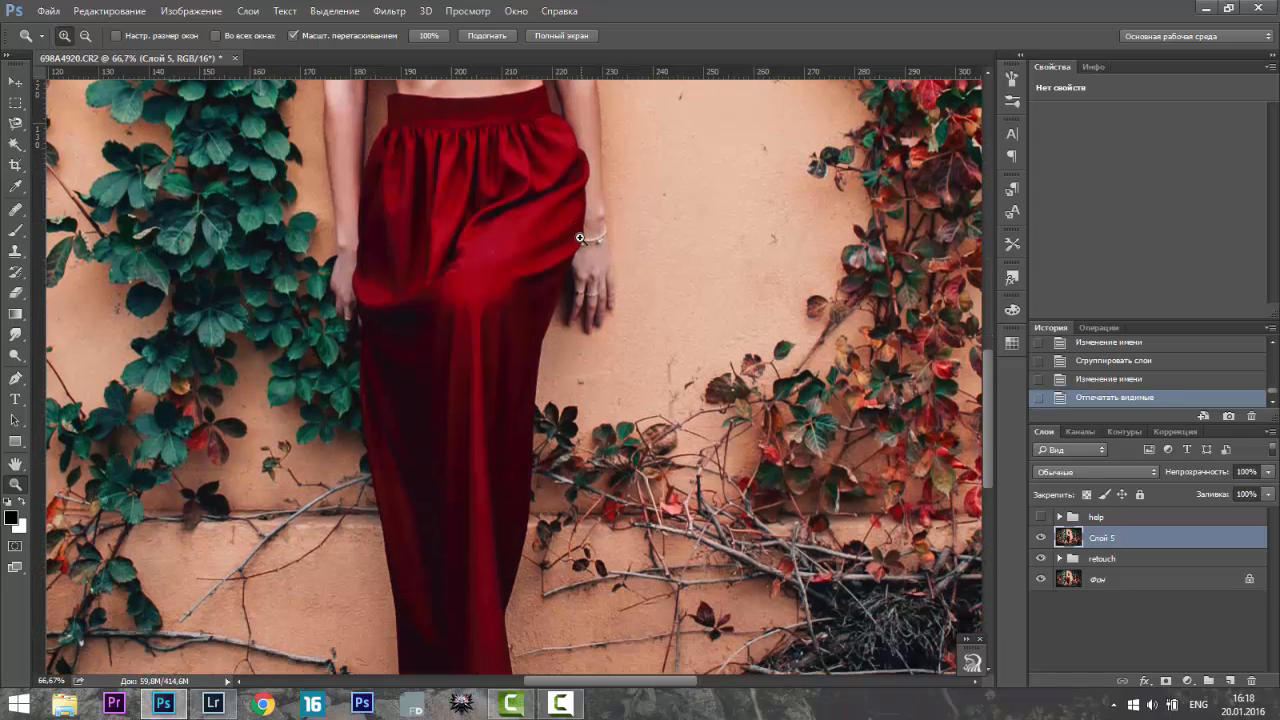
pyautogui.scroll(-6, 580, 238)
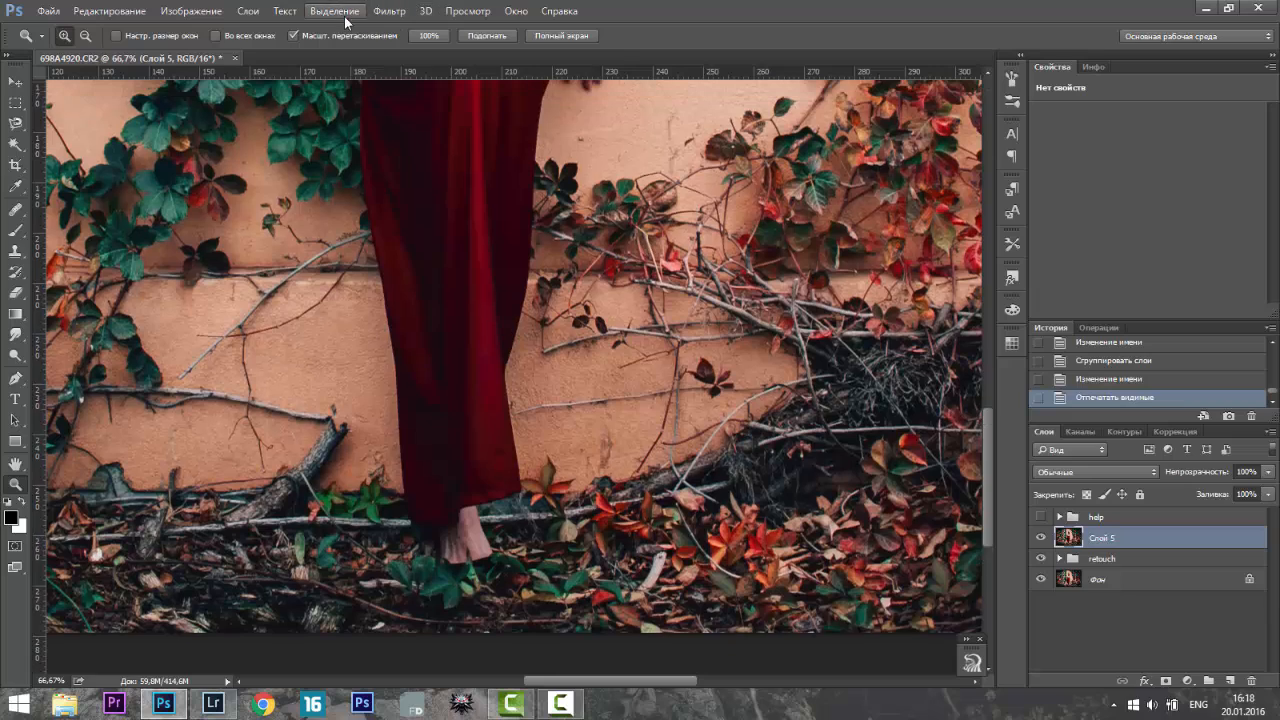
# - Open the stamped layer in Liquify and reshape the outline of the hair with the Forward Warp tool at brush size 107
pyautogui.click(389, 11)
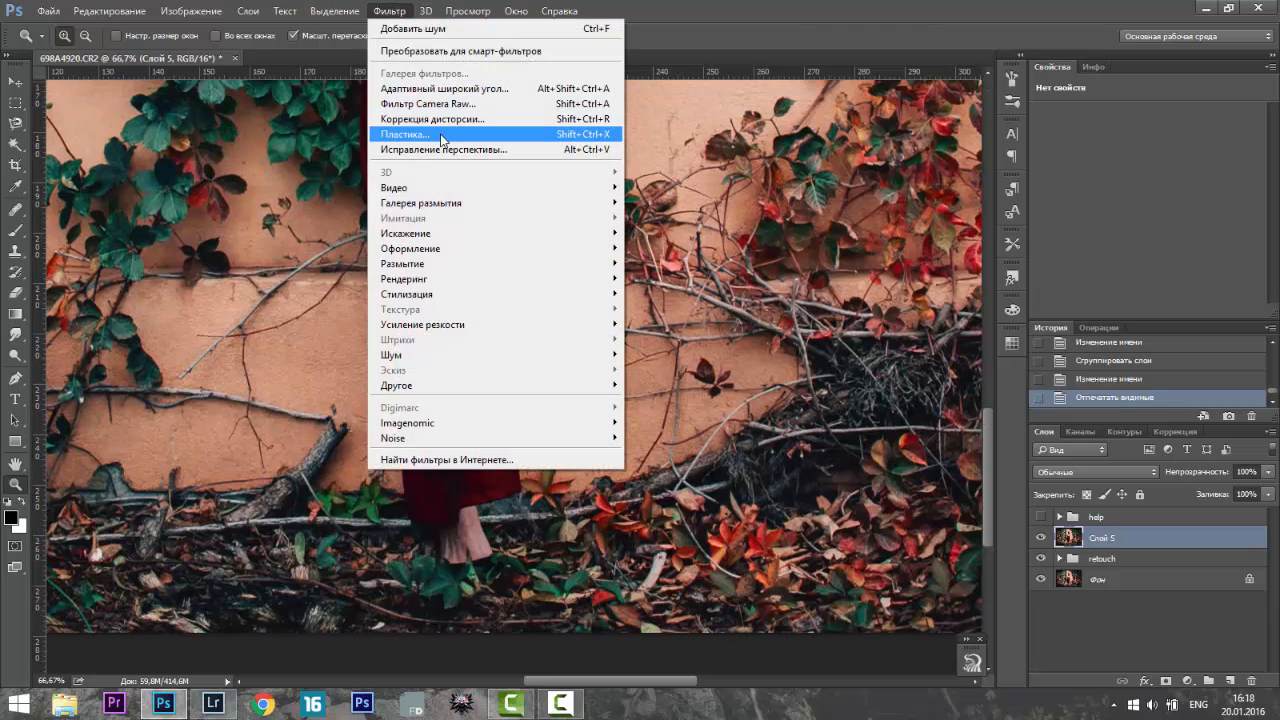
pyautogui.click(441, 139)
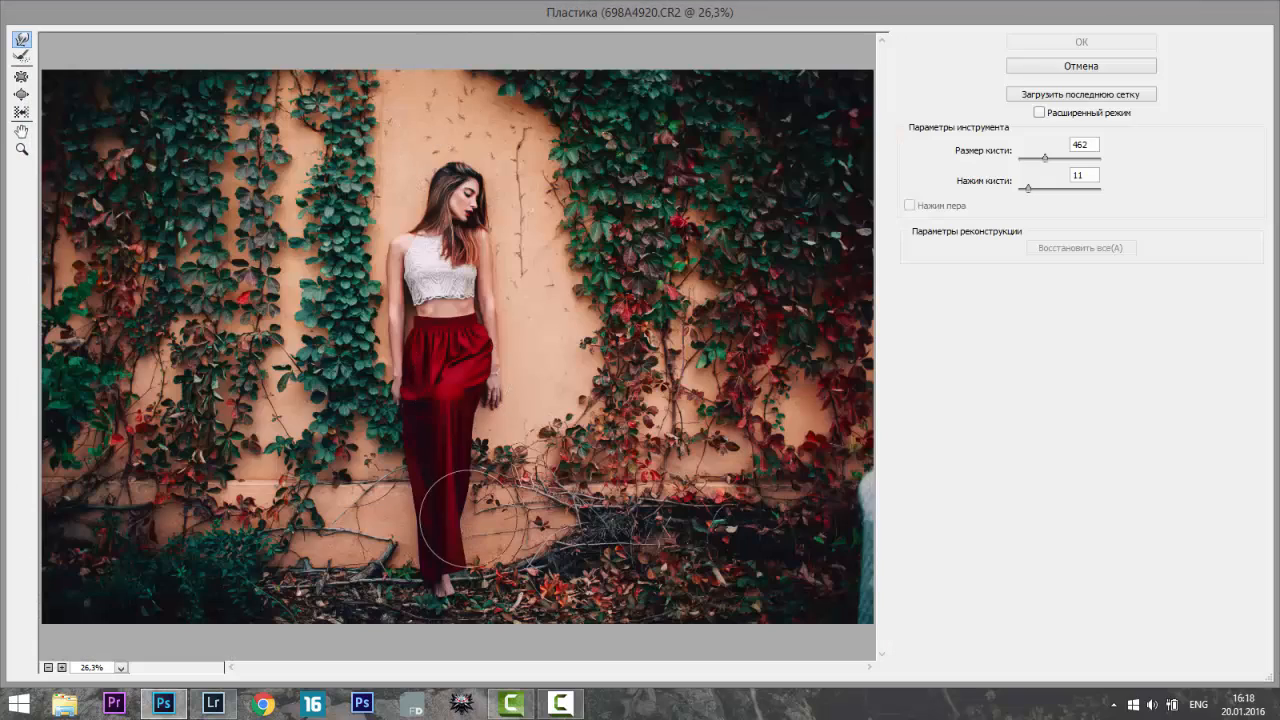
pyautogui.press('z')
pyautogui.click(438, 263)
pyautogui.click(438, 263)
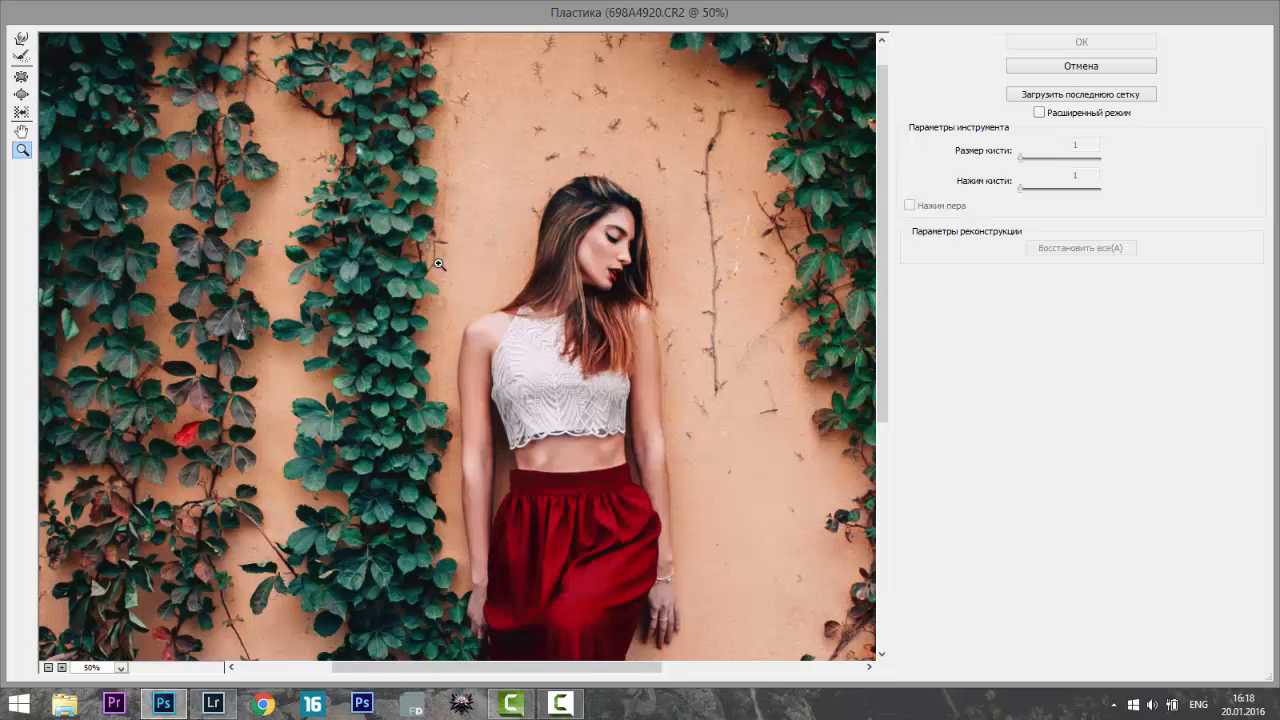
pyautogui.click(629, 332)
pyautogui.click(372, 160)
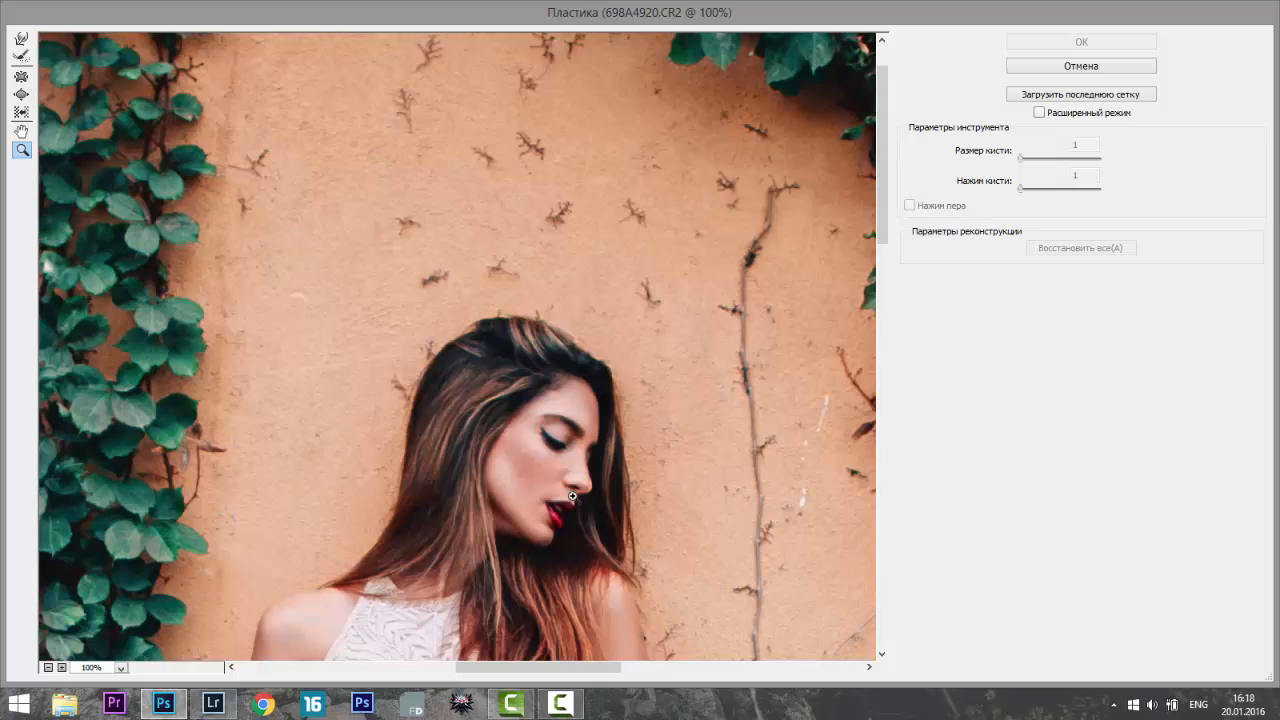
pyautogui.scroll(-3, 566, 477)
pyautogui.click(24, 38)
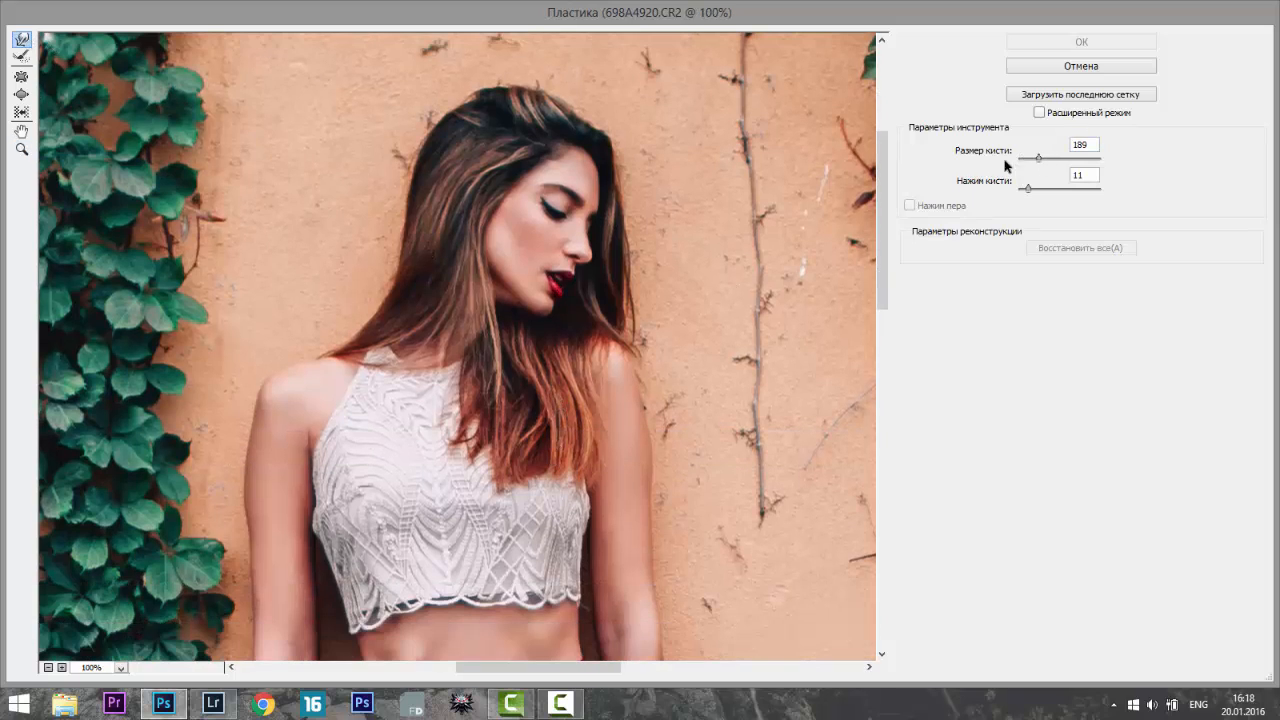
pyautogui.moveTo(497, 92)
pyautogui.mouseDown()
pyautogui.moveTo(505, 78)
pyautogui.moveTo(546, 99)
pyautogui.mouseUp()
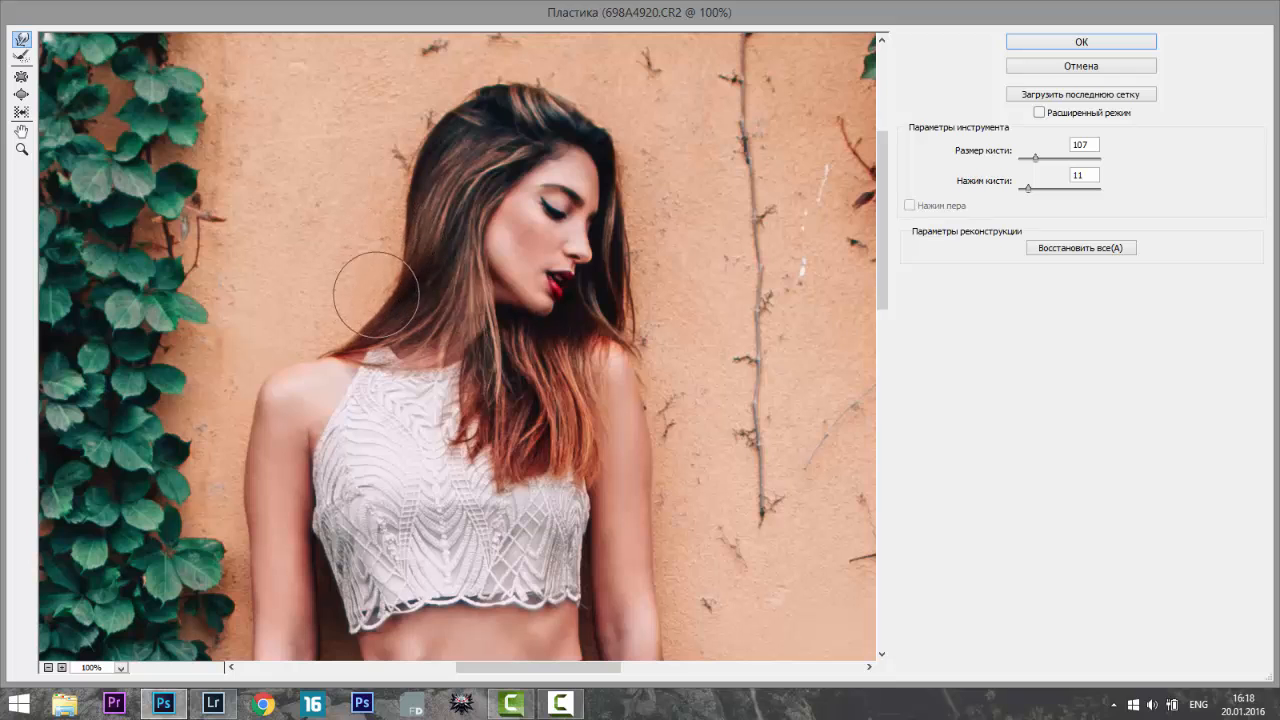
# - Nudge the waist edge at the skirt's waistband inward with a size 273 warp brush and check the skirt down to the hem
pyautogui.scroll(-3, 425, 365)
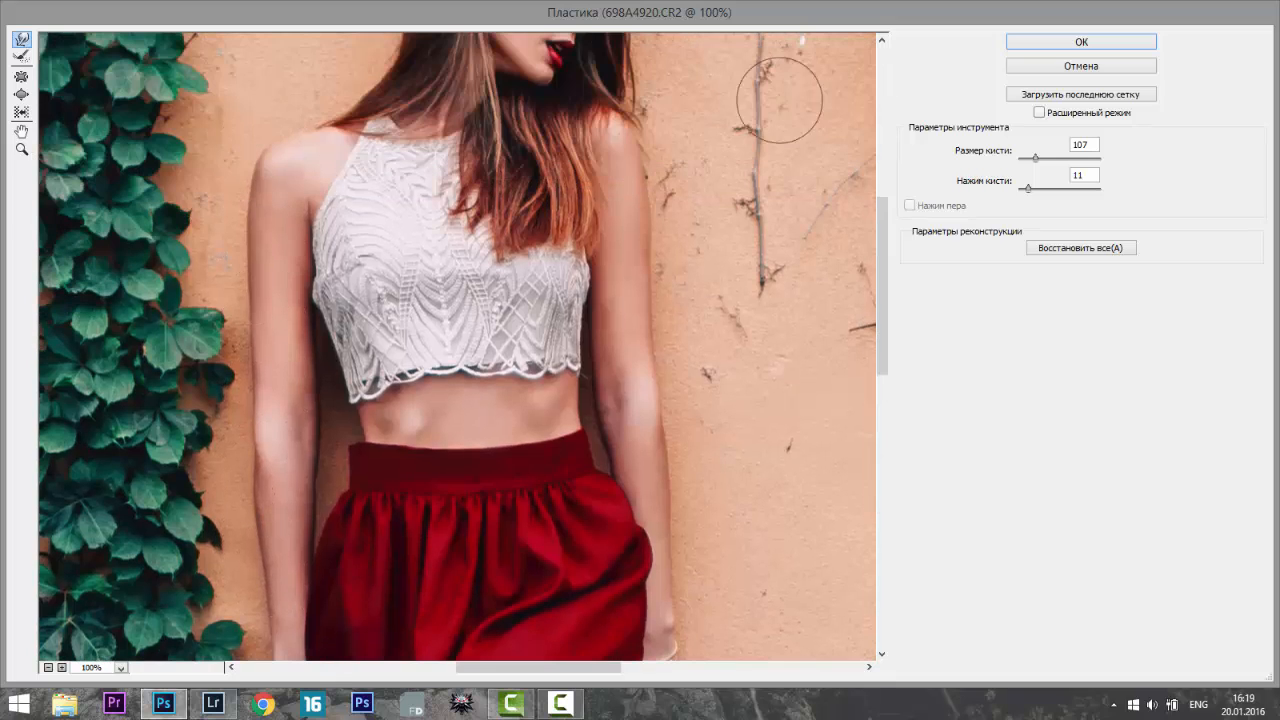
pyautogui.moveTo(1035, 158); pyautogui.dragTo(1041, 160)
pyautogui.moveTo(338, 432); pyautogui.dragTo(349, 455)
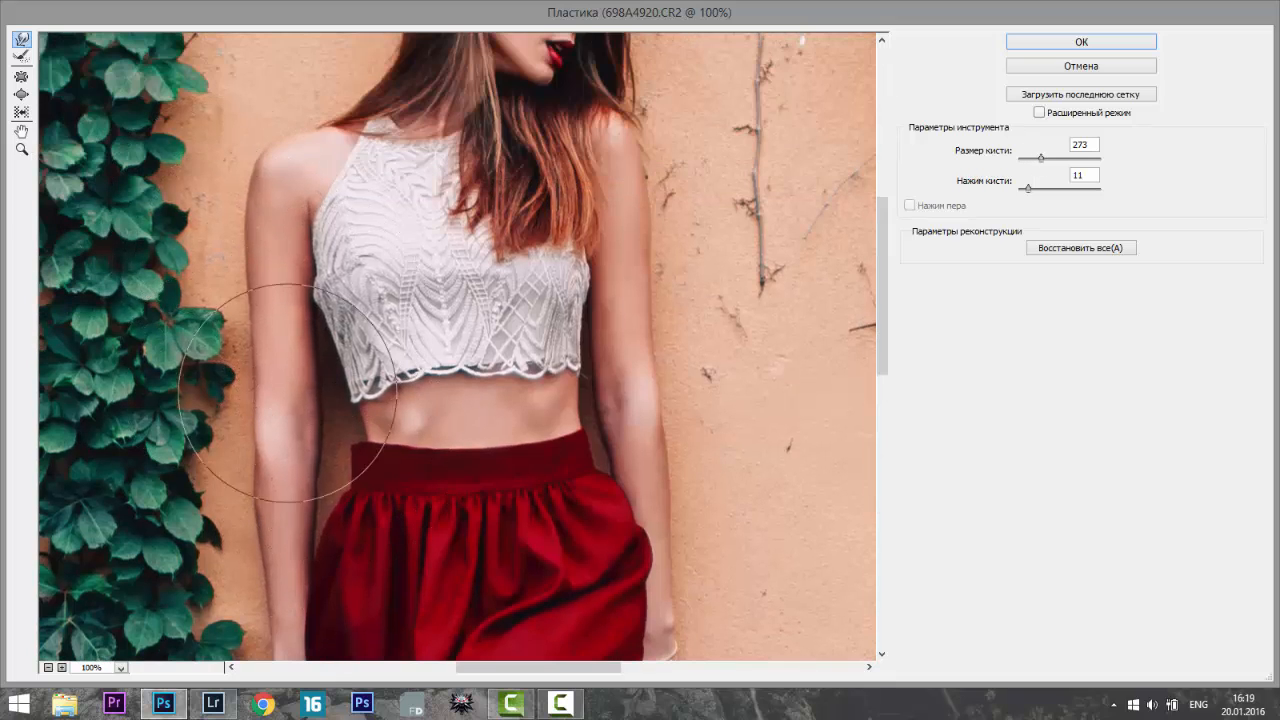
pyautogui.scroll(-2, 290, 380)
pyautogui.scroll(-3, 587, 250)
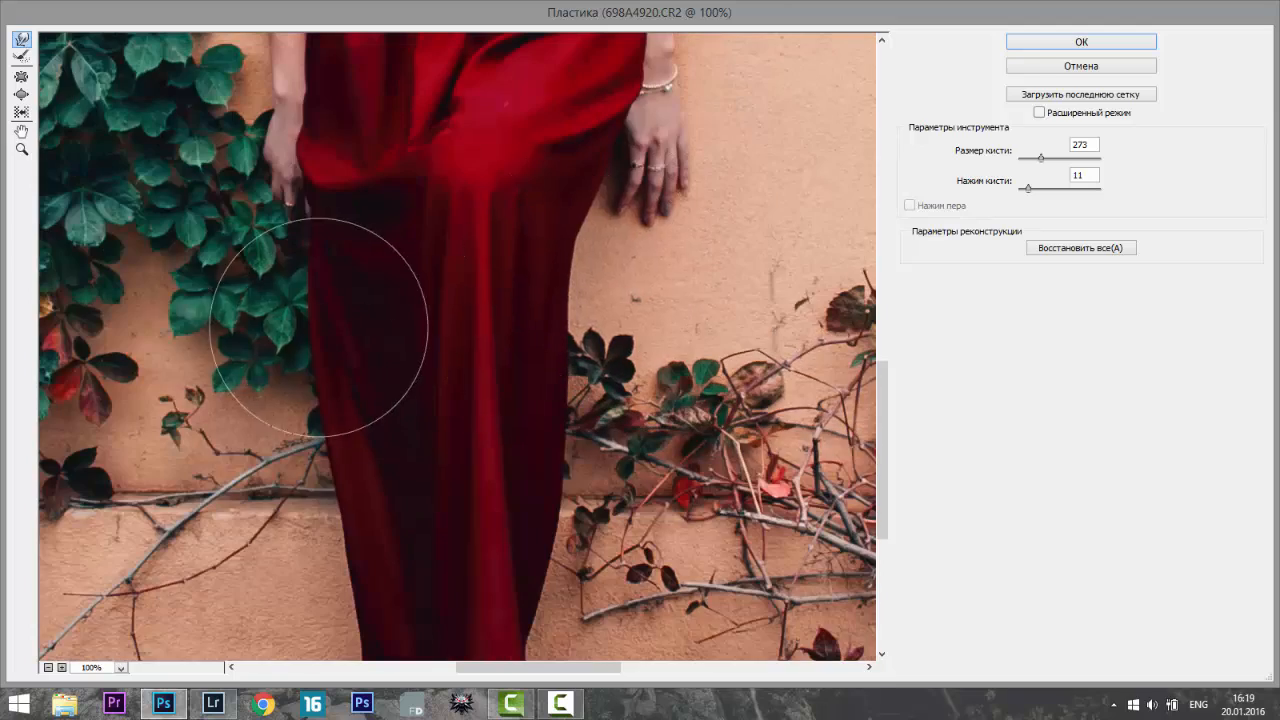
pyautogui.scroll(-3, 400, 440)
pyautogui.scroll(9, 514, 443)
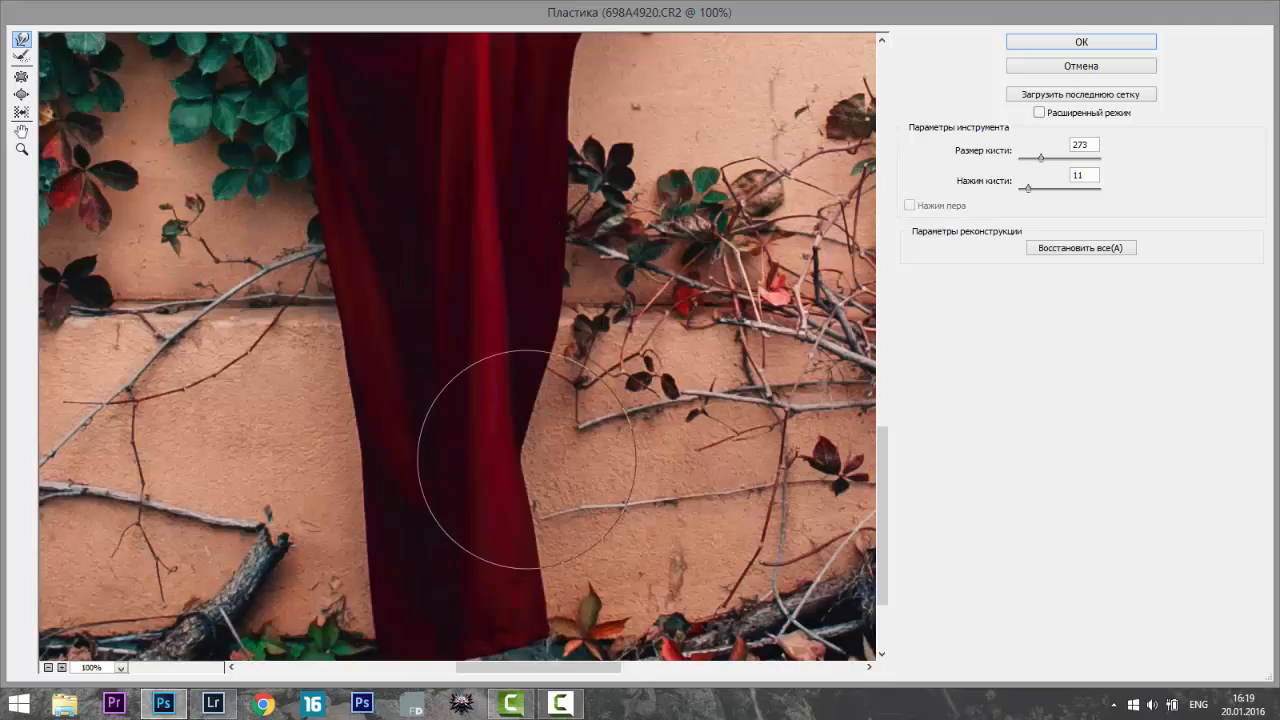
pyautogui.scroll(-1, 690, 520)
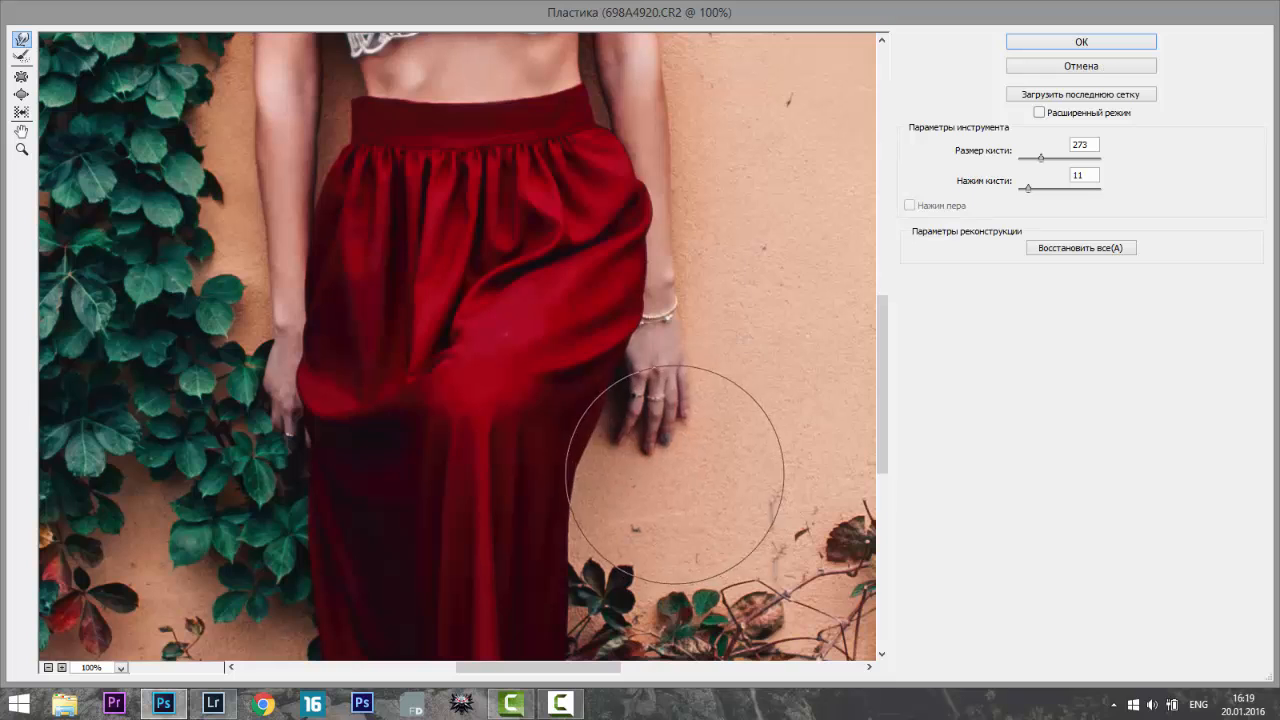
pyautogui.scroll(3, 680, 390)
# - Refine the side corner of the skirt's waistband with warp brushes of size 64 and 28, and apply the Liquify changes
pyautogui.moveTo(1040, 158); pyautogui.dragTo(1037, 158)
pyautogui.press('z')
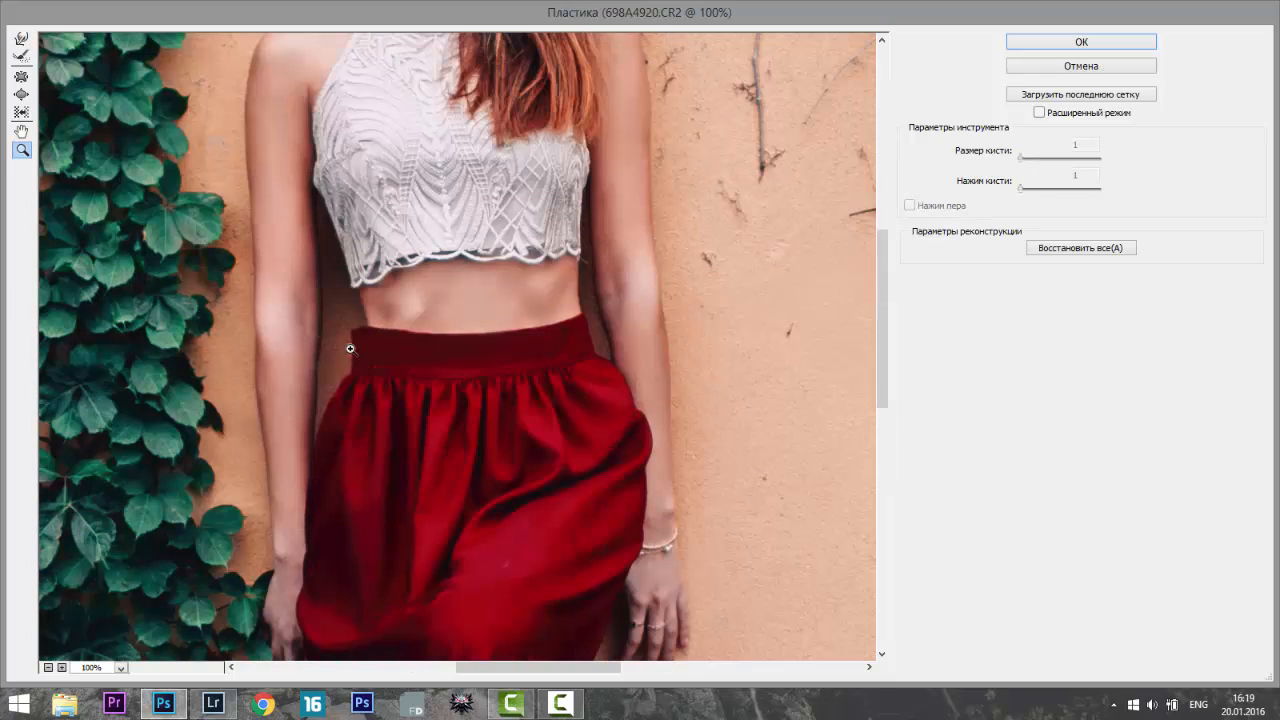
pyautogui.click(355, 345)
pyautogui.click(423, 334)
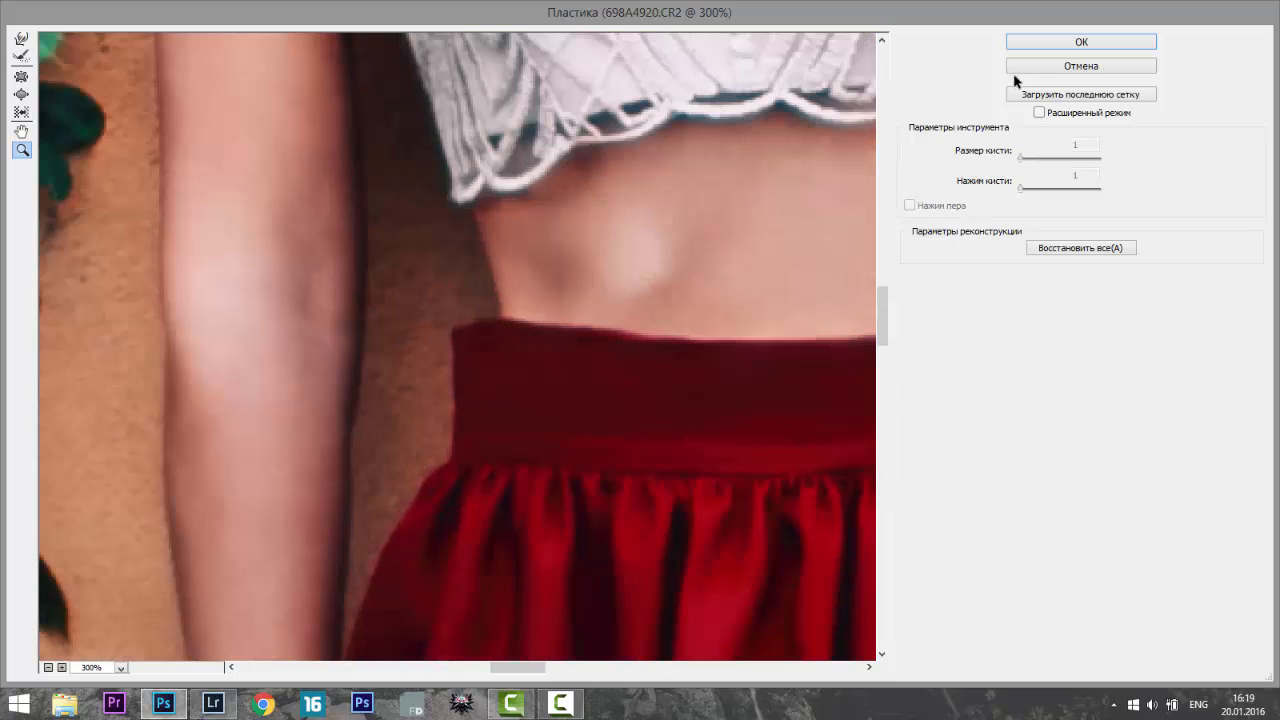
pyautogui.click(21, 39)
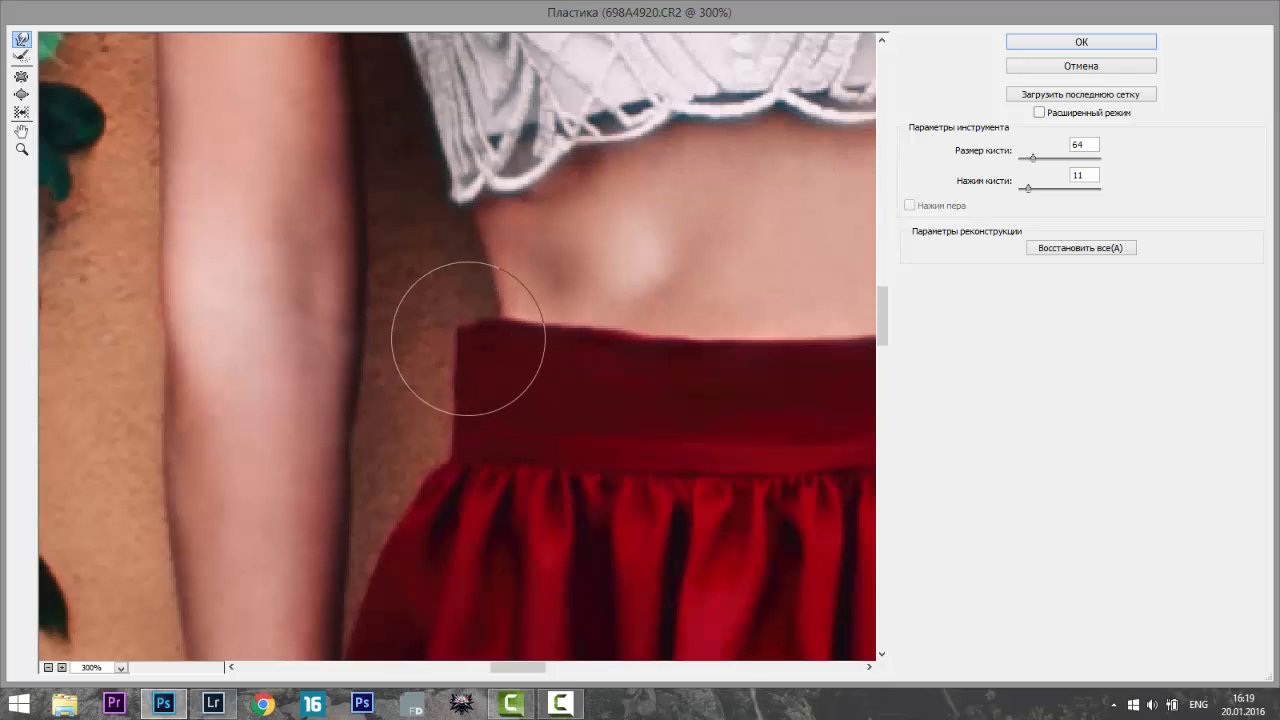
pyautogui.moveTo(444, 338); pyautogui.dragTo(469, 344)
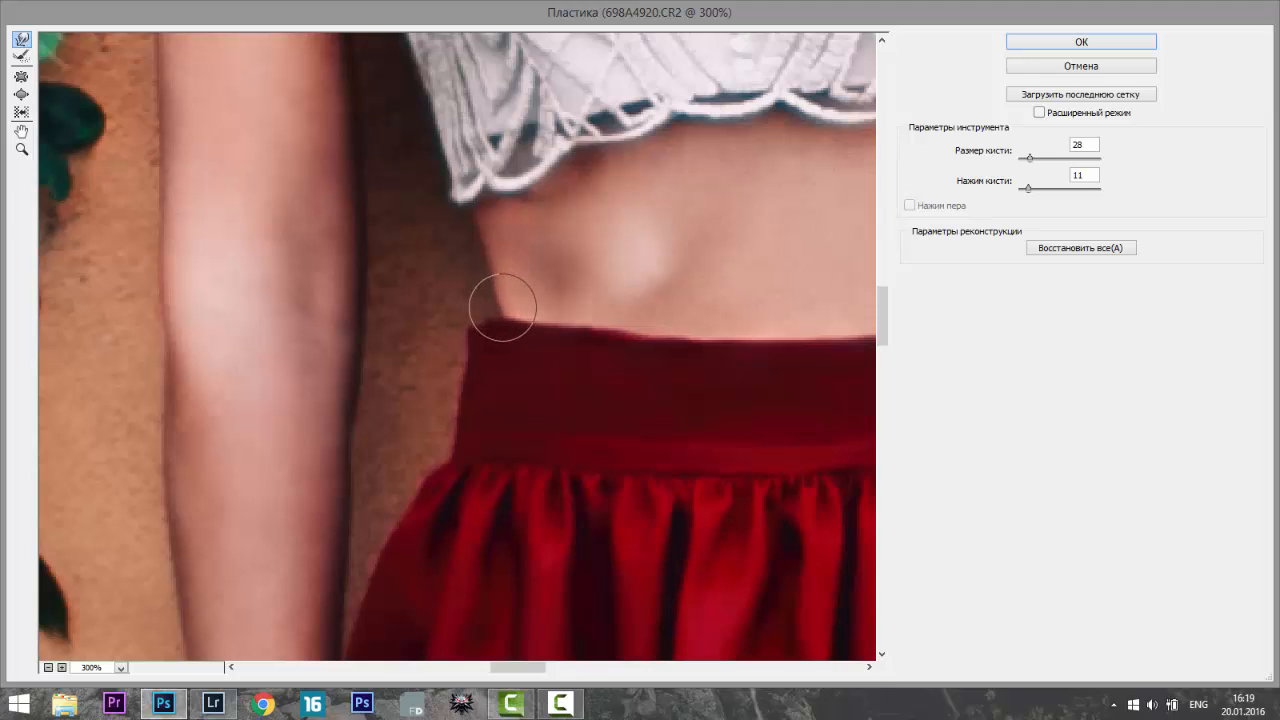
pyautogui.moveTo(502, 307)
pyautogui.mouseDown()
pyautogui.moveTo(472, 322)
pyautogui.moveTo(526, 306)
pyautogui.moveTo(515, 266)
pyautogui.moveTo(499, 269)
pyautogui.moveTo(486, 325)
pyautogui.moveTo(461, 323)
pyautogui.moveTo(478, 348)
pyautogui.moveTo(443, 390)
pyautogui.moveTo(465, 380)
pyautogui.moveTo(416, 404)
pyautogui.moveTo(439, 408)
pyautogui.moveTo(437, 433)
pyautogui.moveTo(450, 435)
pyautogui.moveTo(455, 402)
pyautogui.mouseUp()
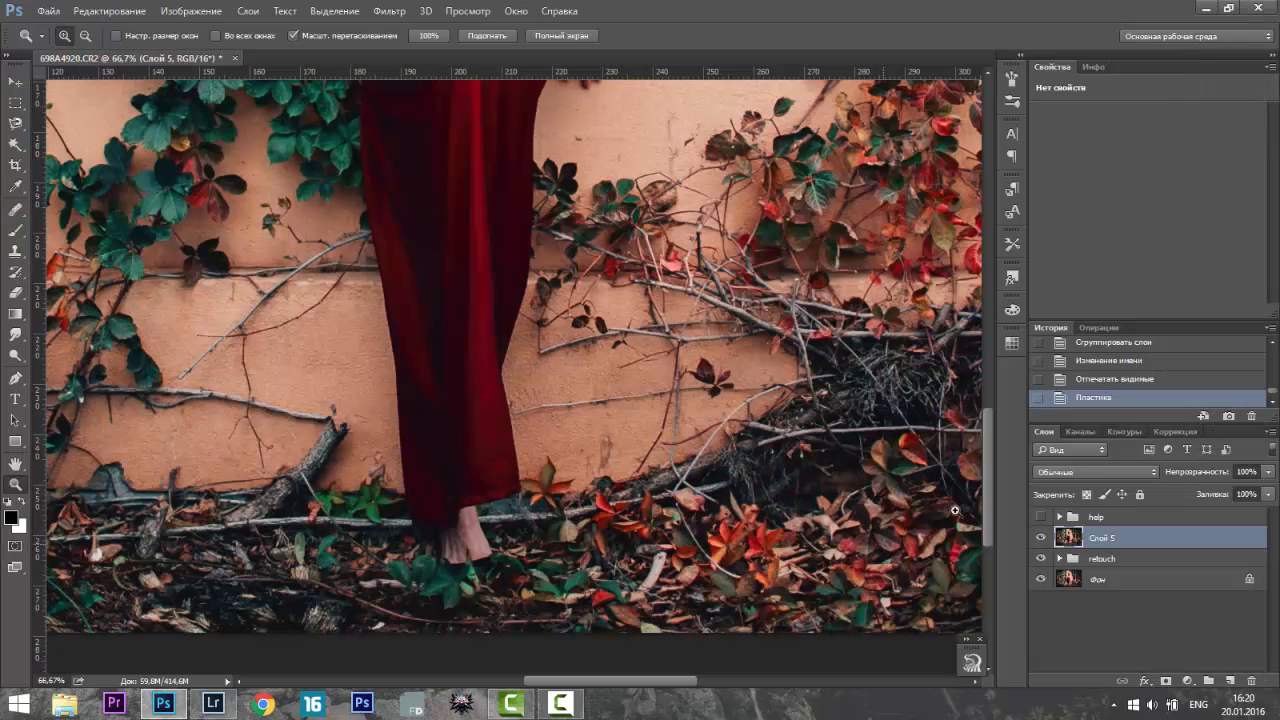
# - Fit the whole photo in view and compare the figure with and without the liquified layer, leaving that layer visible
pyautogui.click(486, 38)
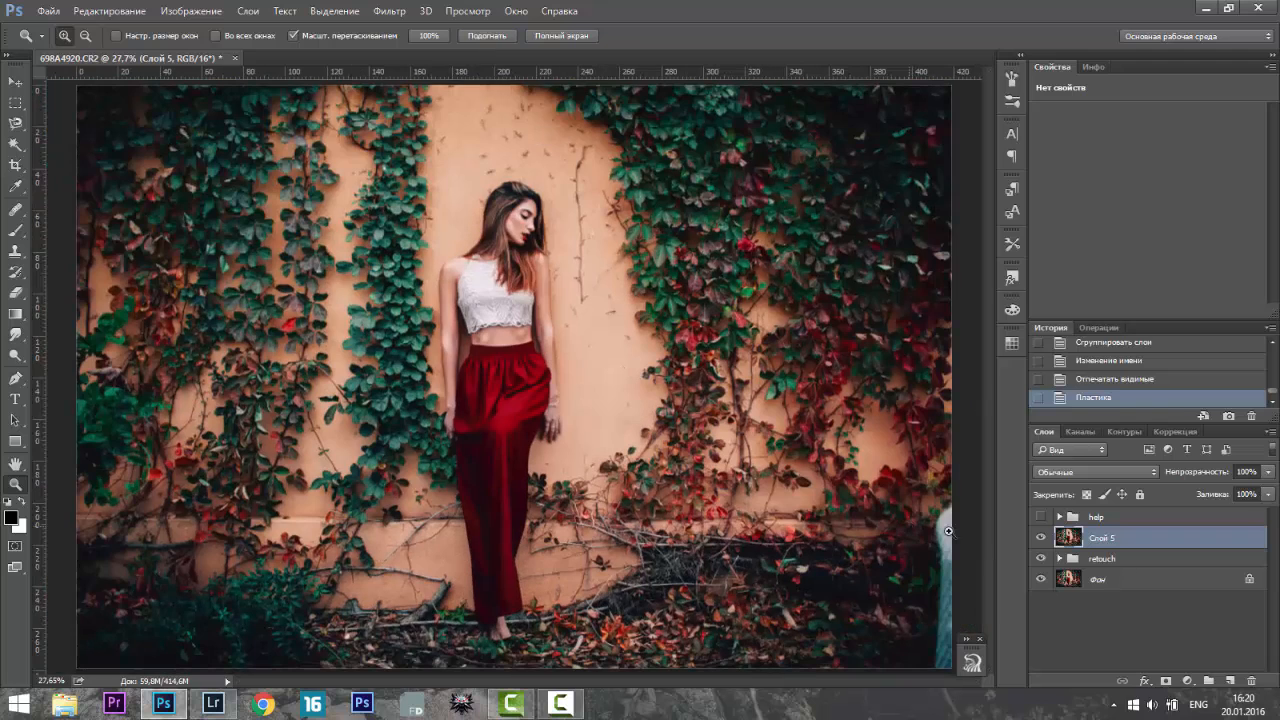
pyautogui.click(1041, 538)
pyautogui.click(1041, 538)
pyautogui.click(1041, 538)
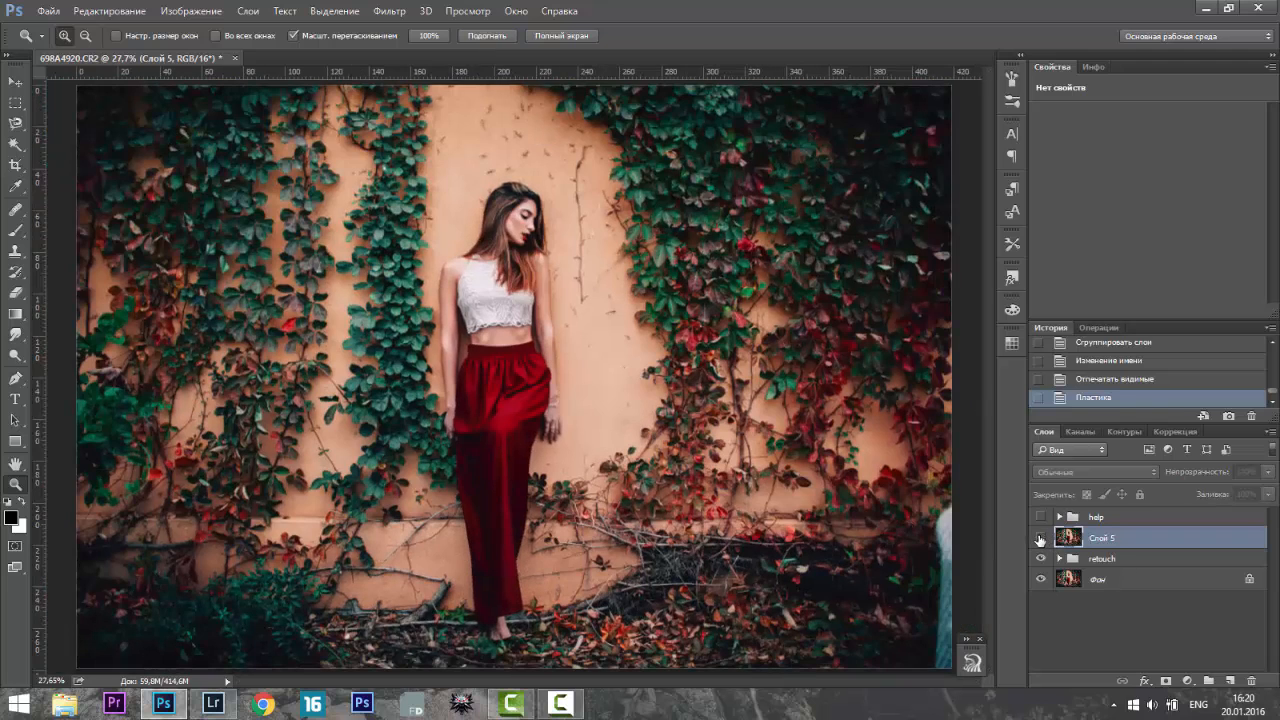
pyautogui.click(1041, 538)
pyautogui.click(1041, 538)
pyautogui.click(1041, 538)
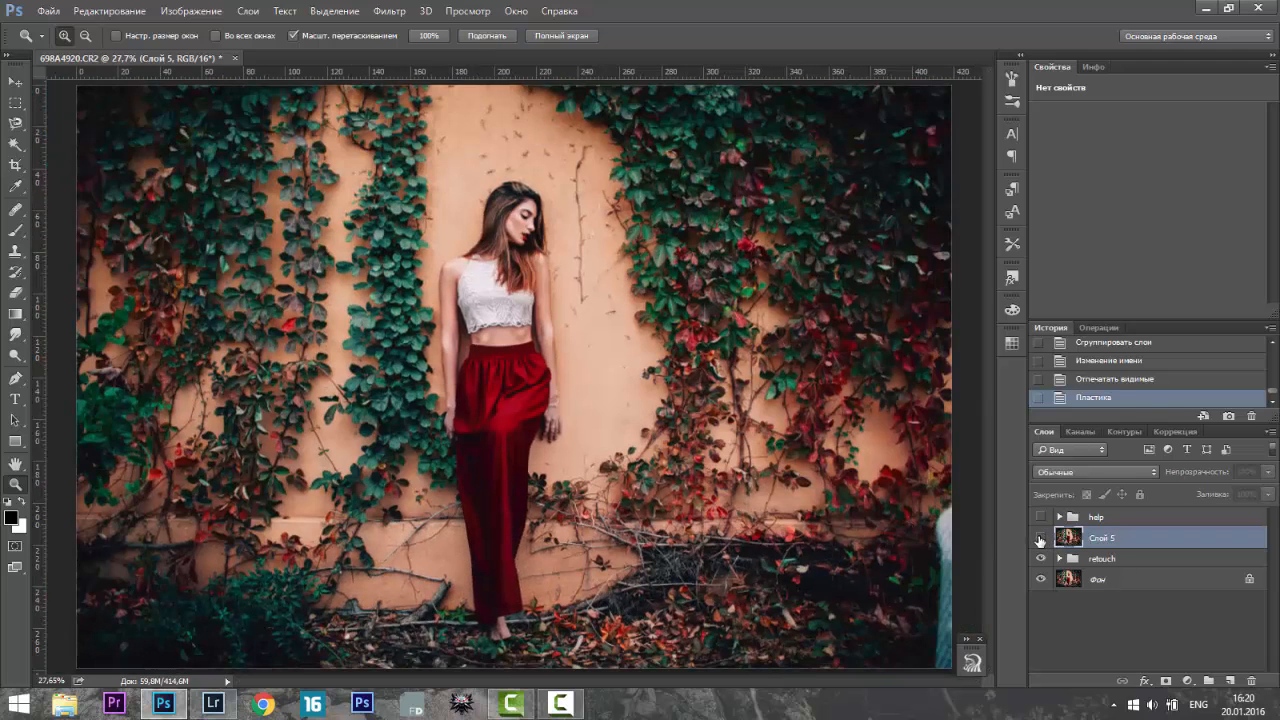
pyautogui.click(1041, 538)
pyautogui.click(1041, 538)
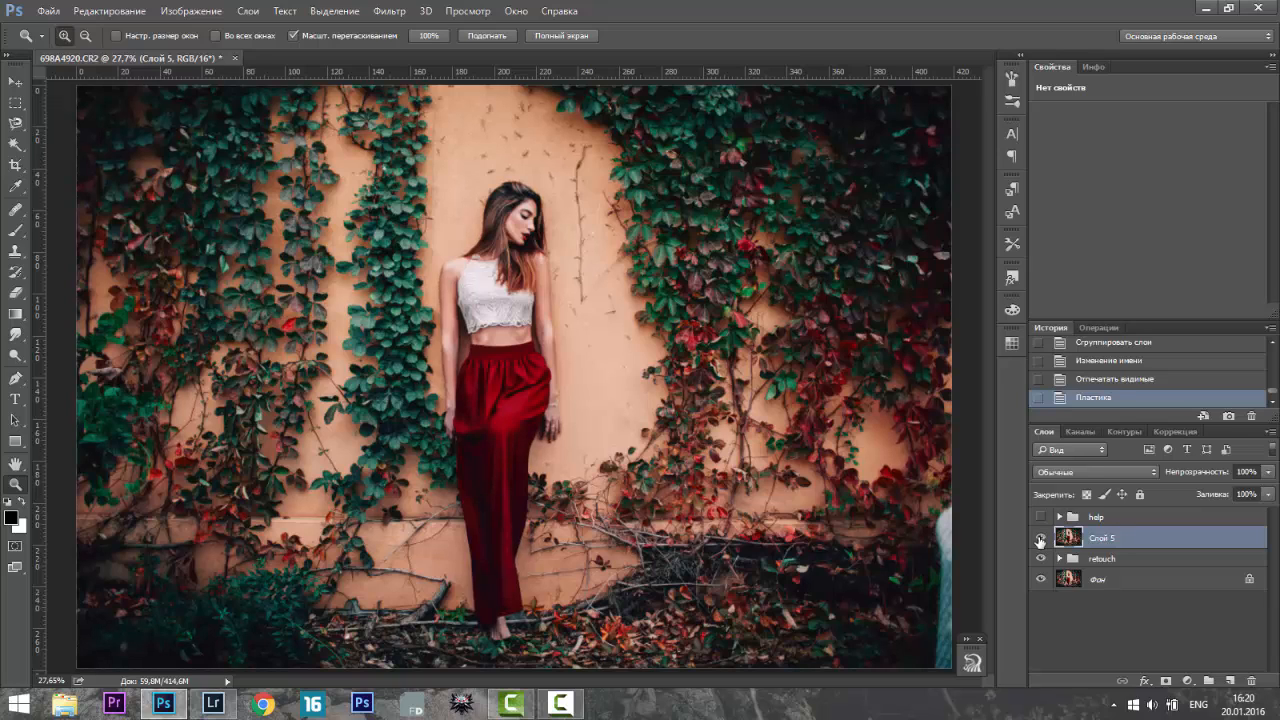
pyautogui.click(1041, 538)
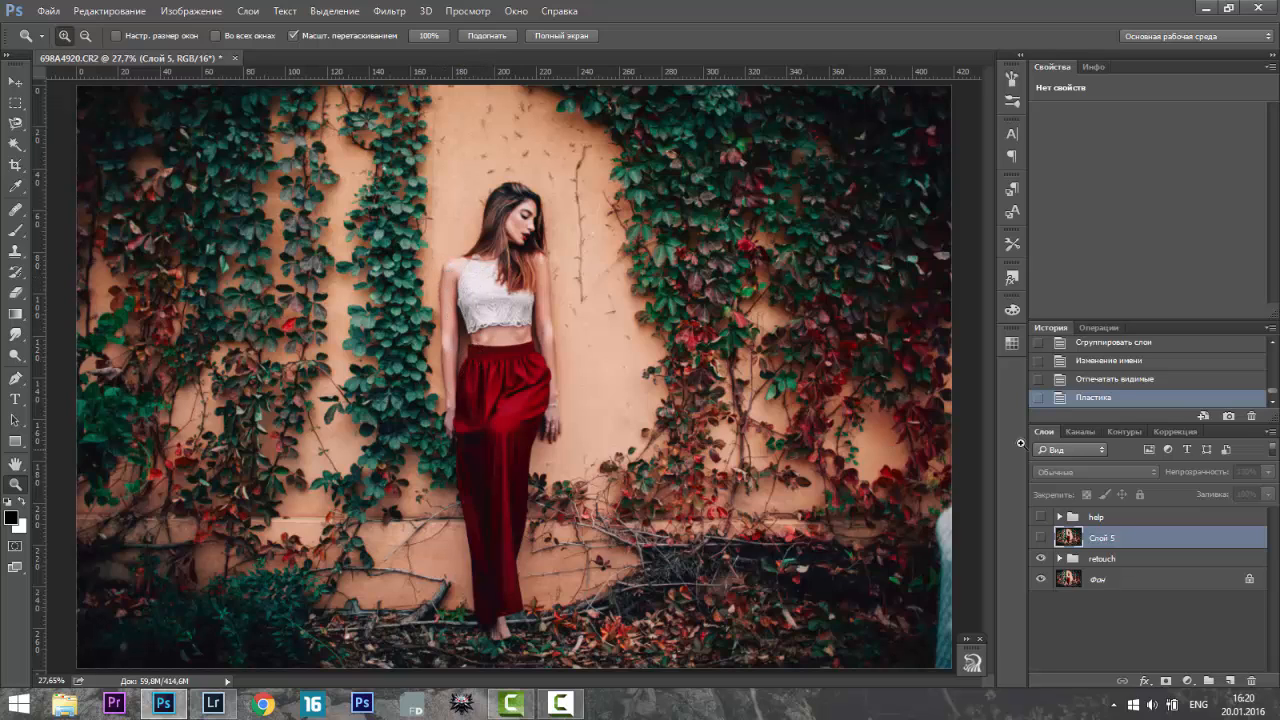
pyautogui.click(1040, 538)
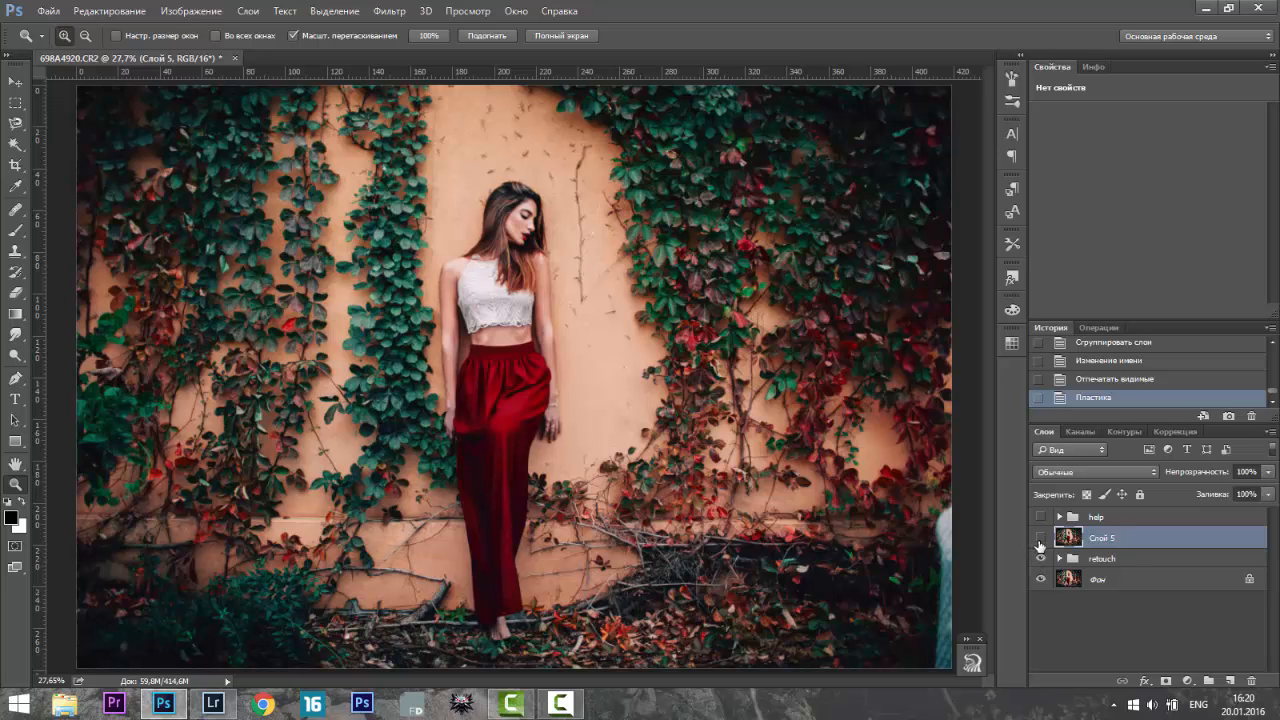
pyautogui.click(1040, 538)
pyautogui.click(1040, 538)
pyautogui.click(1040, 538)
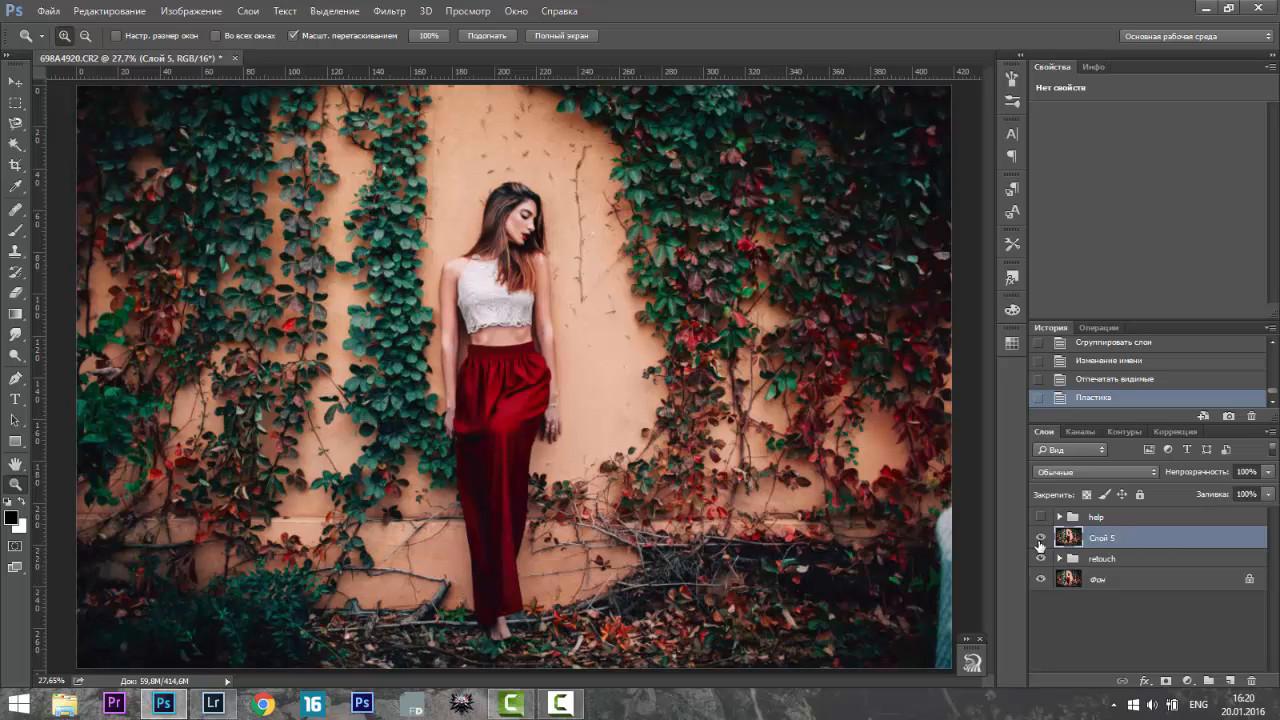
pyautogui.click(1040, 540)
pyautogui.click(1040, 540)
pyautogui.click(1040, 540)
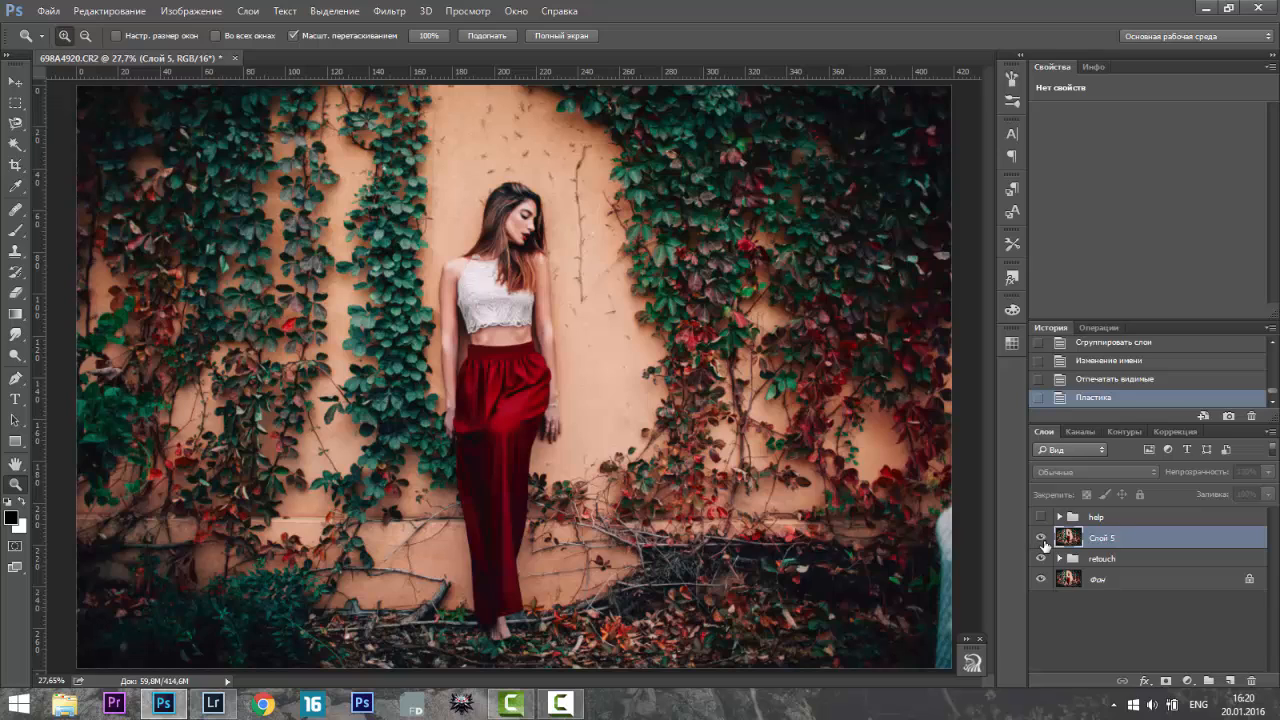
pyautogui.click(1042, 540)
pyautogui.click(1042, 540)
pyautogui.click(1042, 540)
pyautogui.click(1042, 540)
pyautogui.click(1042, 540)
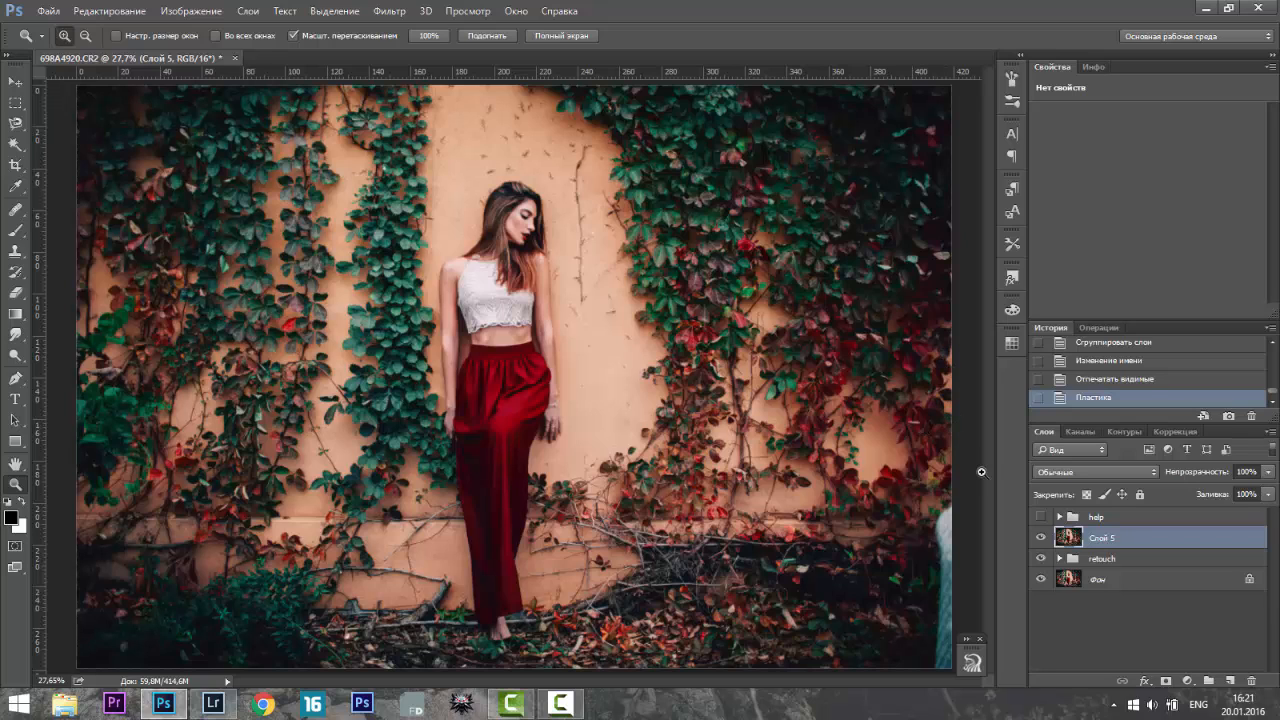
# - Stamp all visible layers into a new layer and set the Clone Stamp brush size to 24 px
pyautogui.hotkey('ctrl', 'shift', 'alt', 'e')
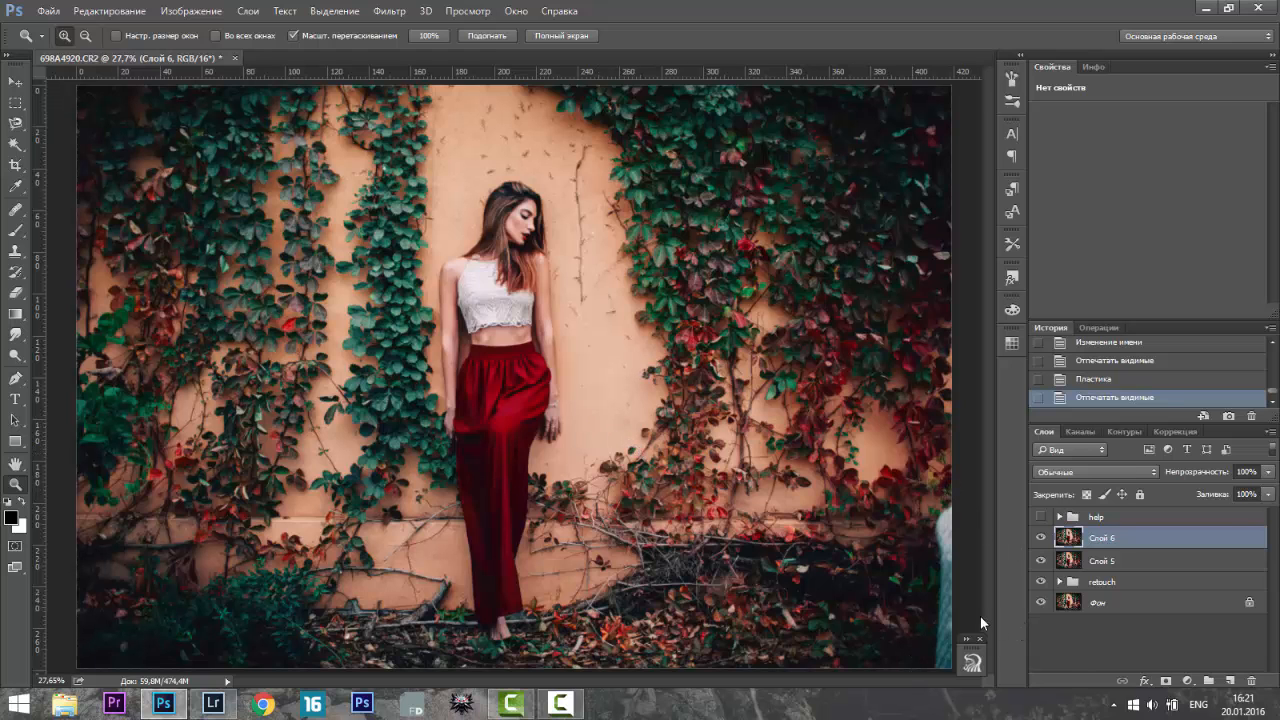
pyautogui.click(952, 603)
pyautogui.click(952, 603)
pyautogui.scroll(-2, 923, 520)
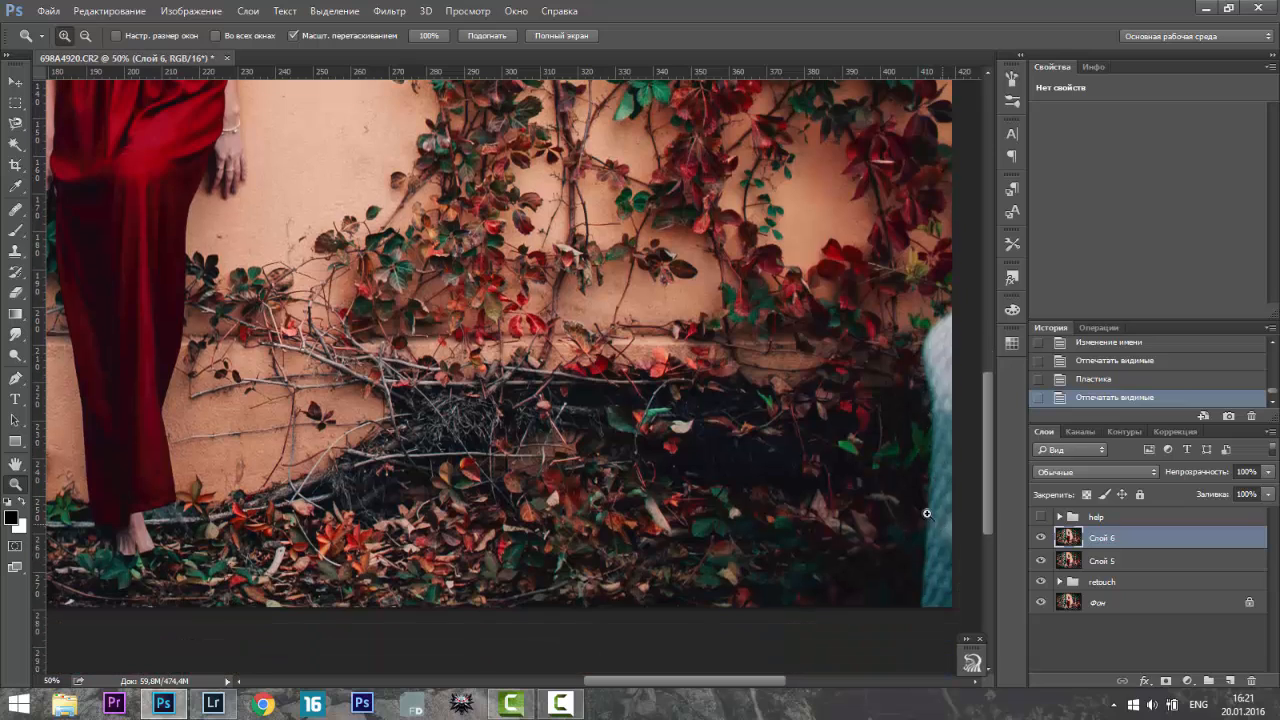
pyautogui.press('s')
pyautogui.rightClick(895, 470)
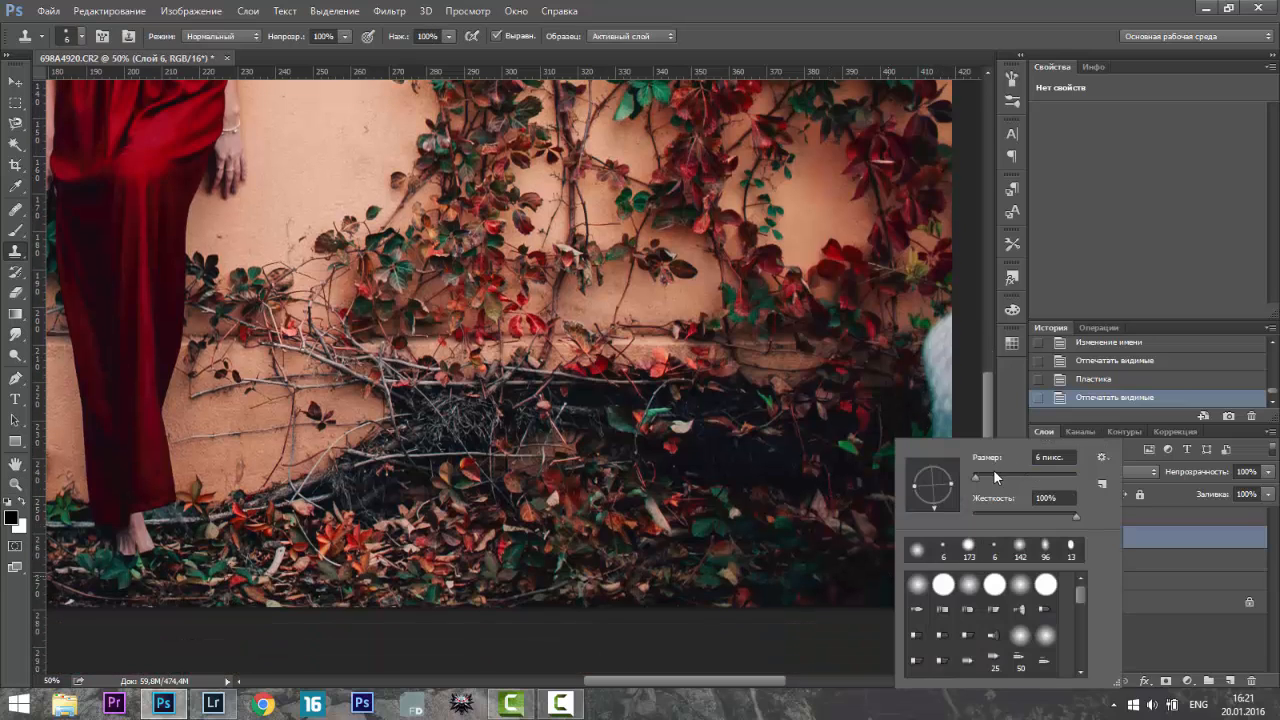
pyautogui.click(1086, 251)
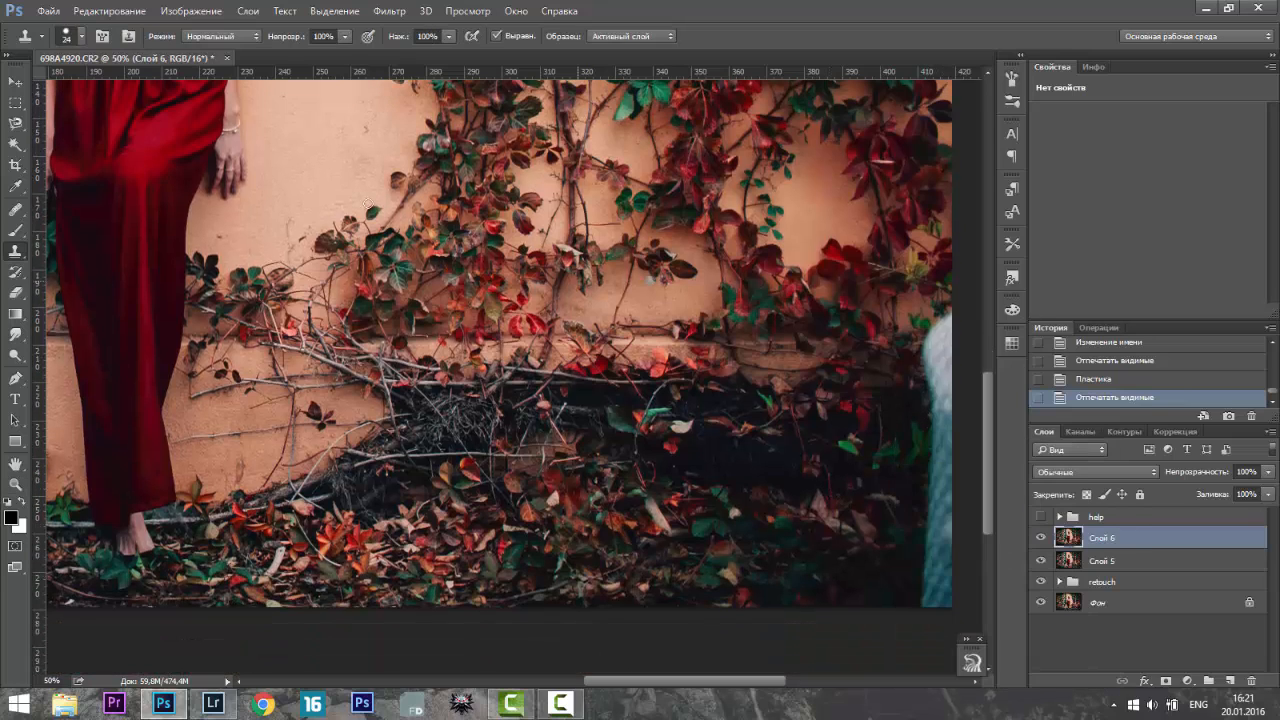
# - Crop the photo to cut off the pale blurred object at its right edge and trim a narrow strip from the top
pyautogui.press('z')
pyautogui.click(480, 36)
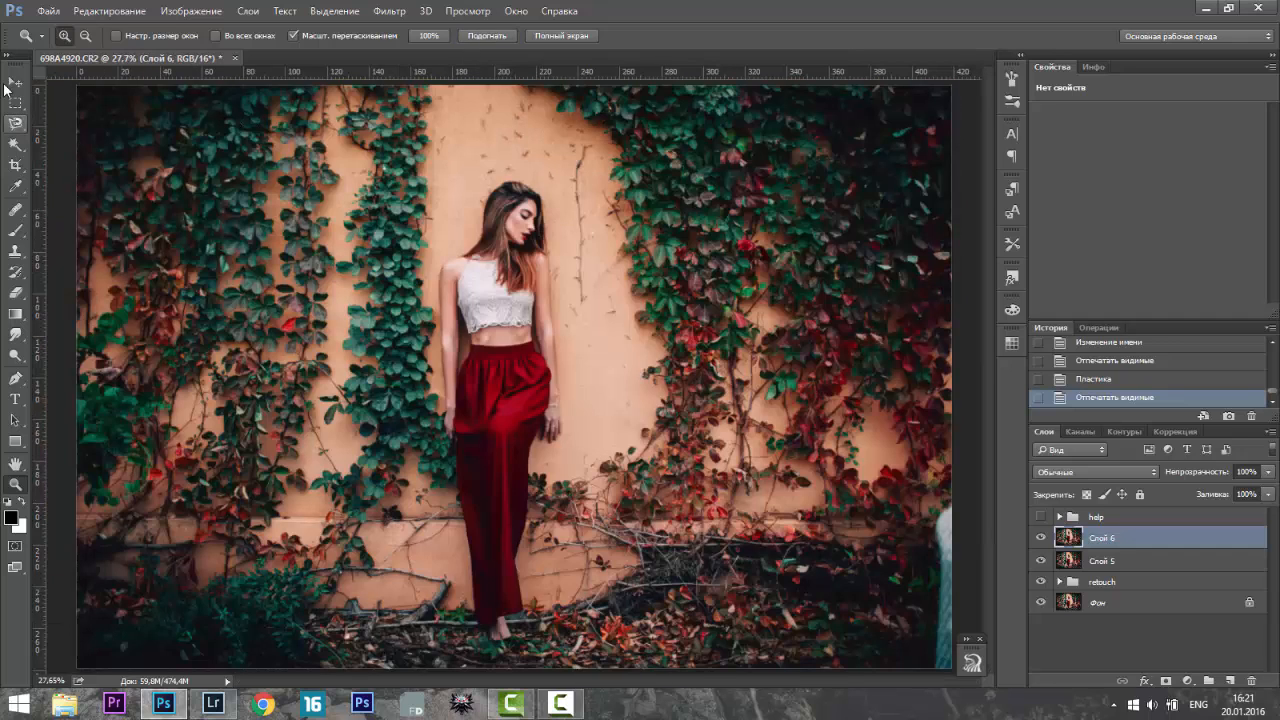
pyautogui.click(15, 165)
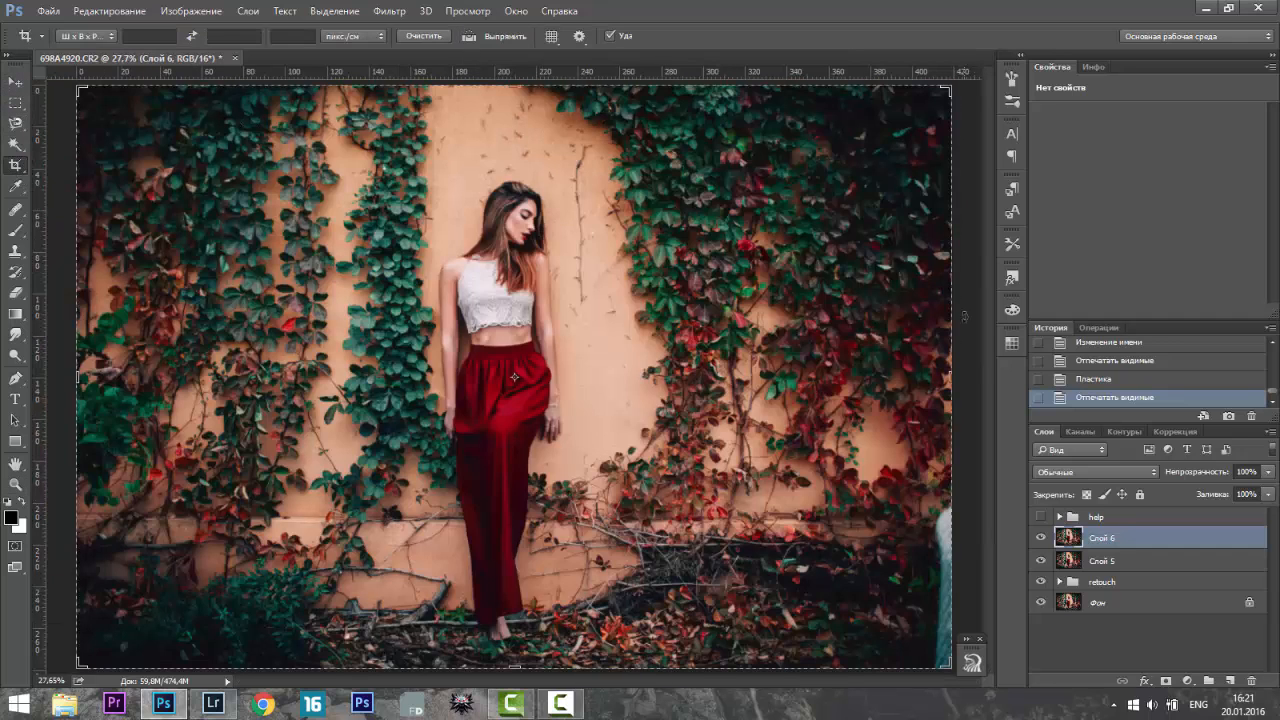
pyautogui.moveTo(952, 371); pyautogui.dragTo(940, 376)
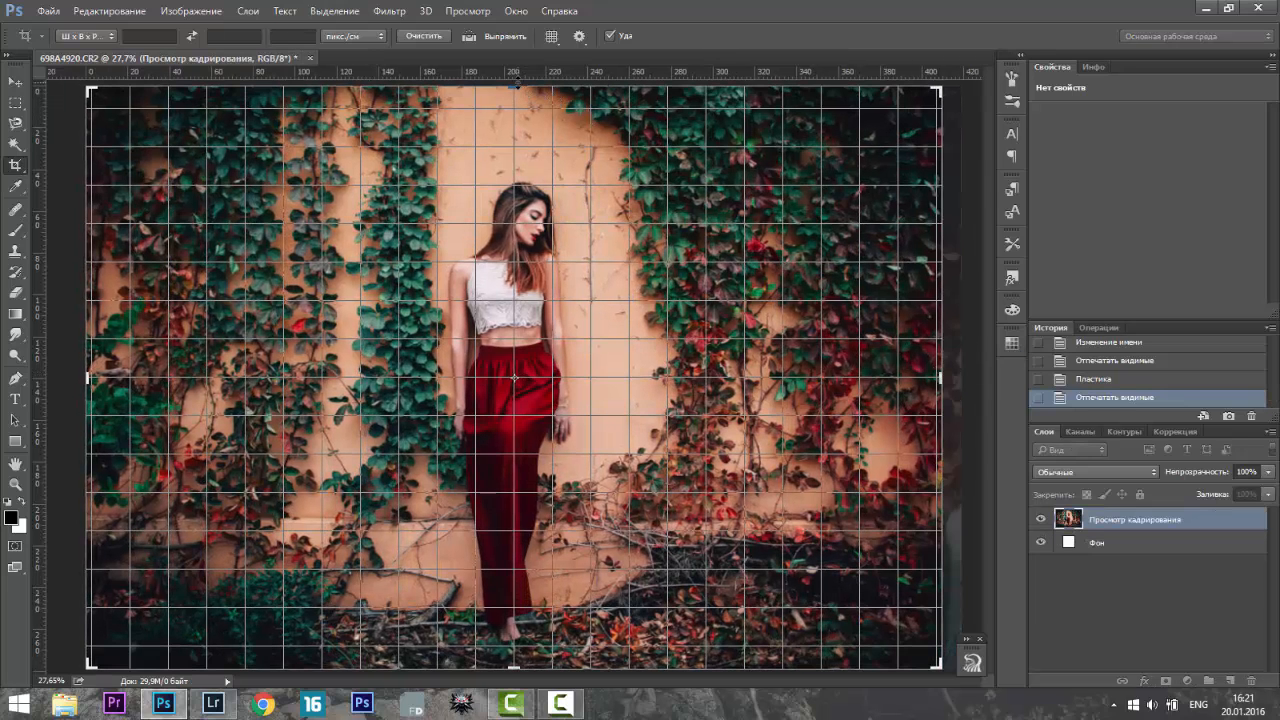
pyautogui.moveTo(514, 86); pyautogui.dragTo(516, 93)
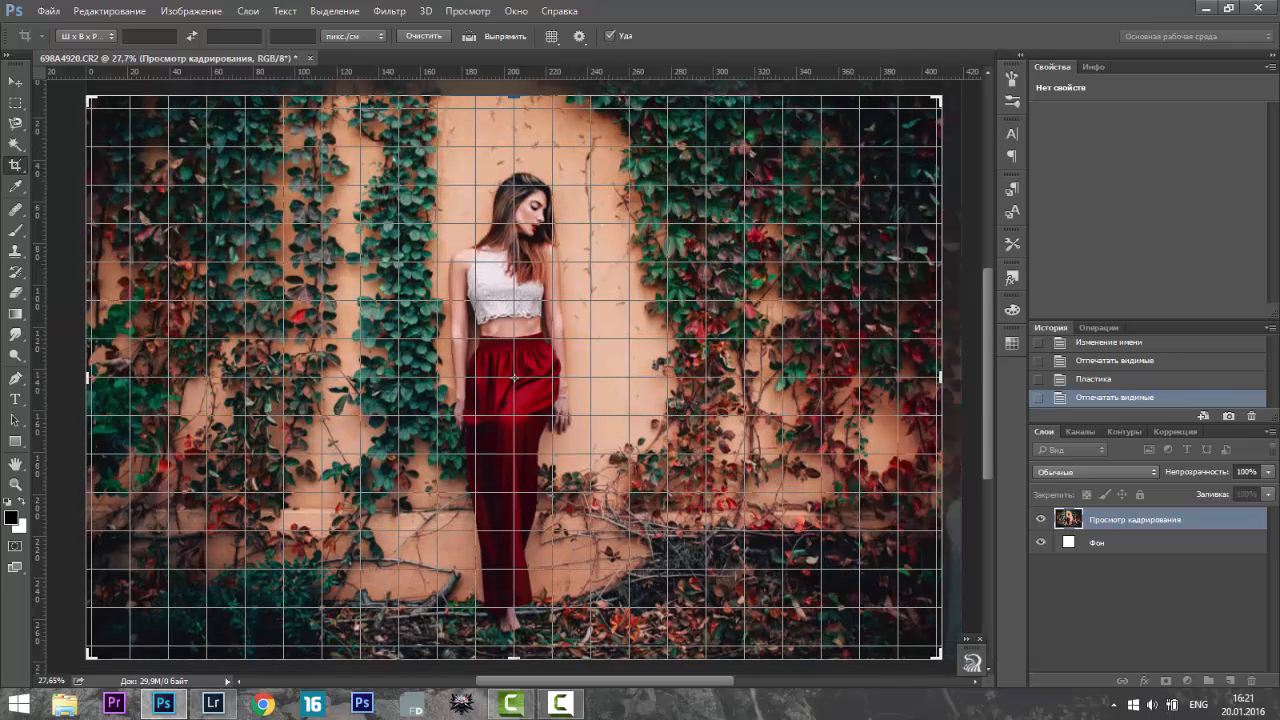
pyautogui.press('Return')
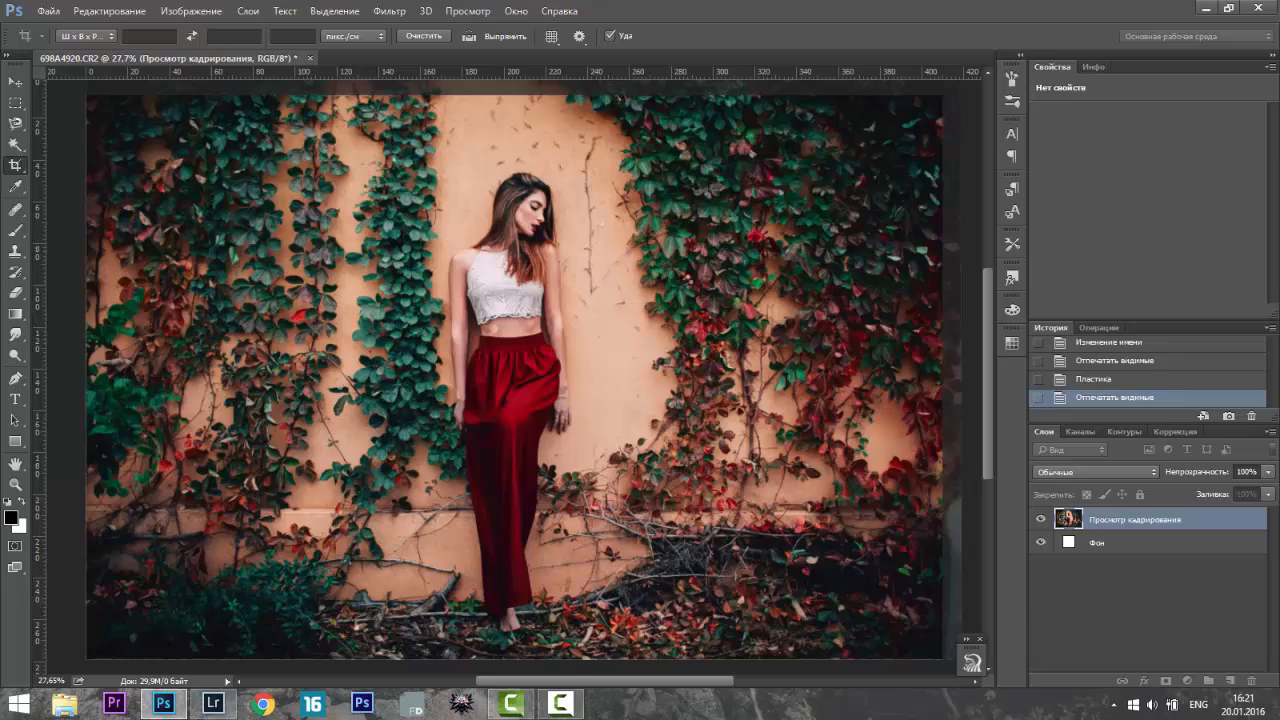
# - Clone out the short twig and the small dark marks on the wall between the forearm and the ivy
pyautogui.press('z')
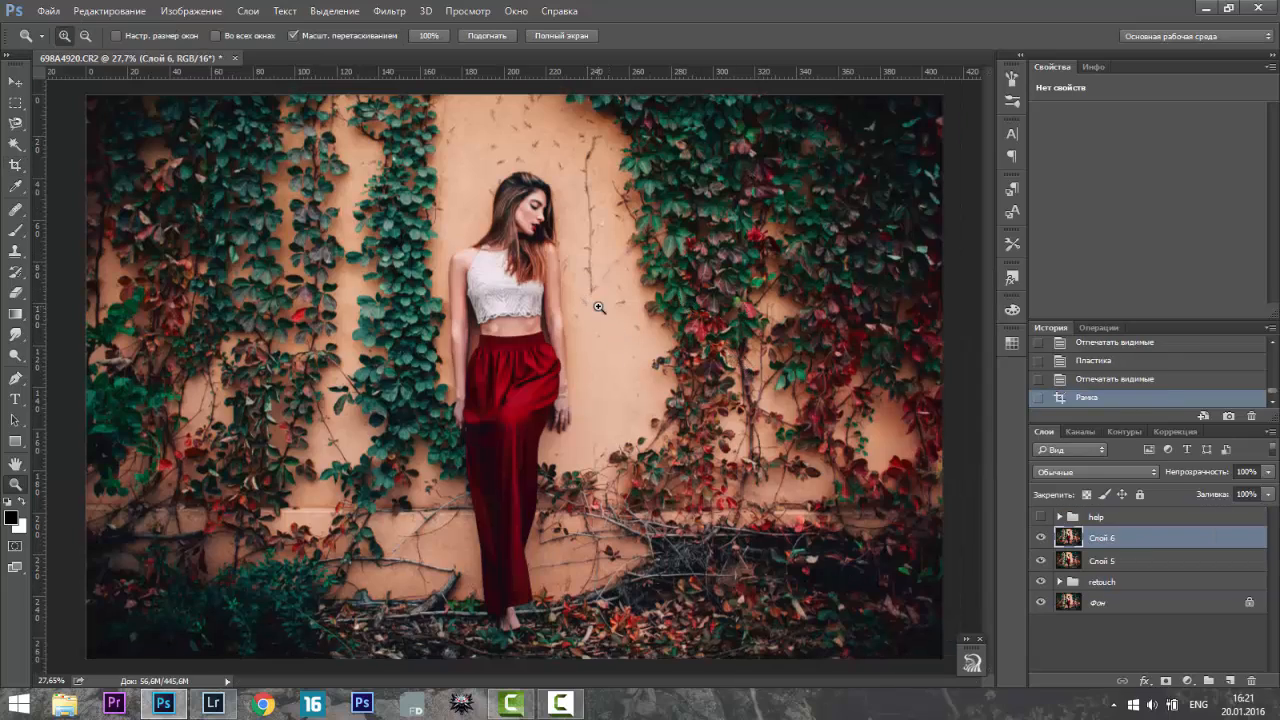
pyautogui.moveTo(598, 307); pyautogui.dragTo(635, 338)
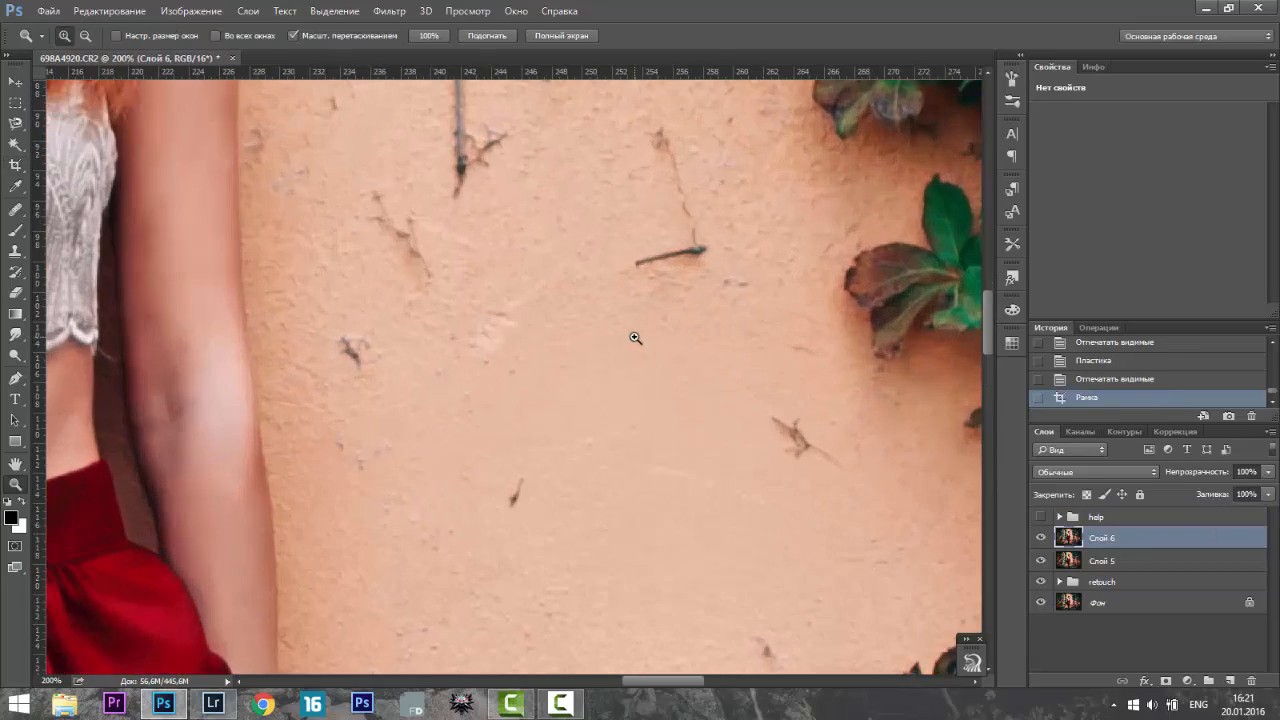
pyautogui.press('s')
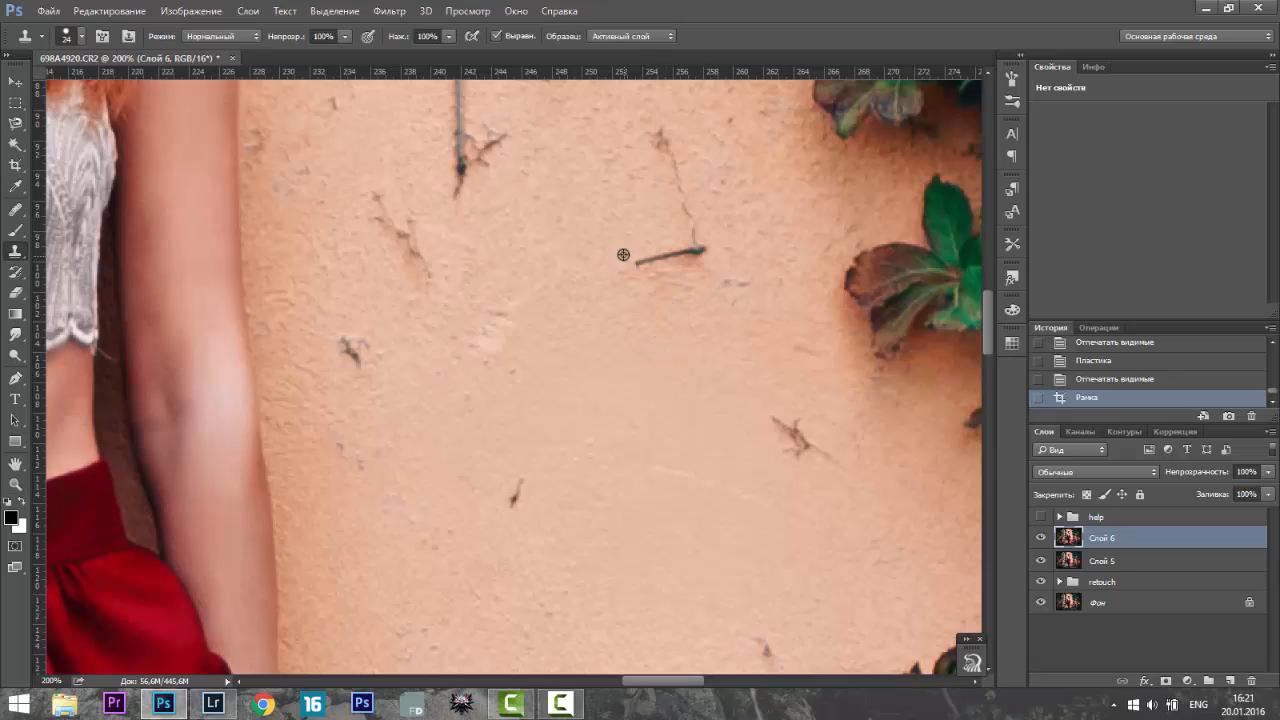
pyautogui.moveTo(674, 257); pyautogui.dragTo(642, 262)
pyautogui.click(700, 258)
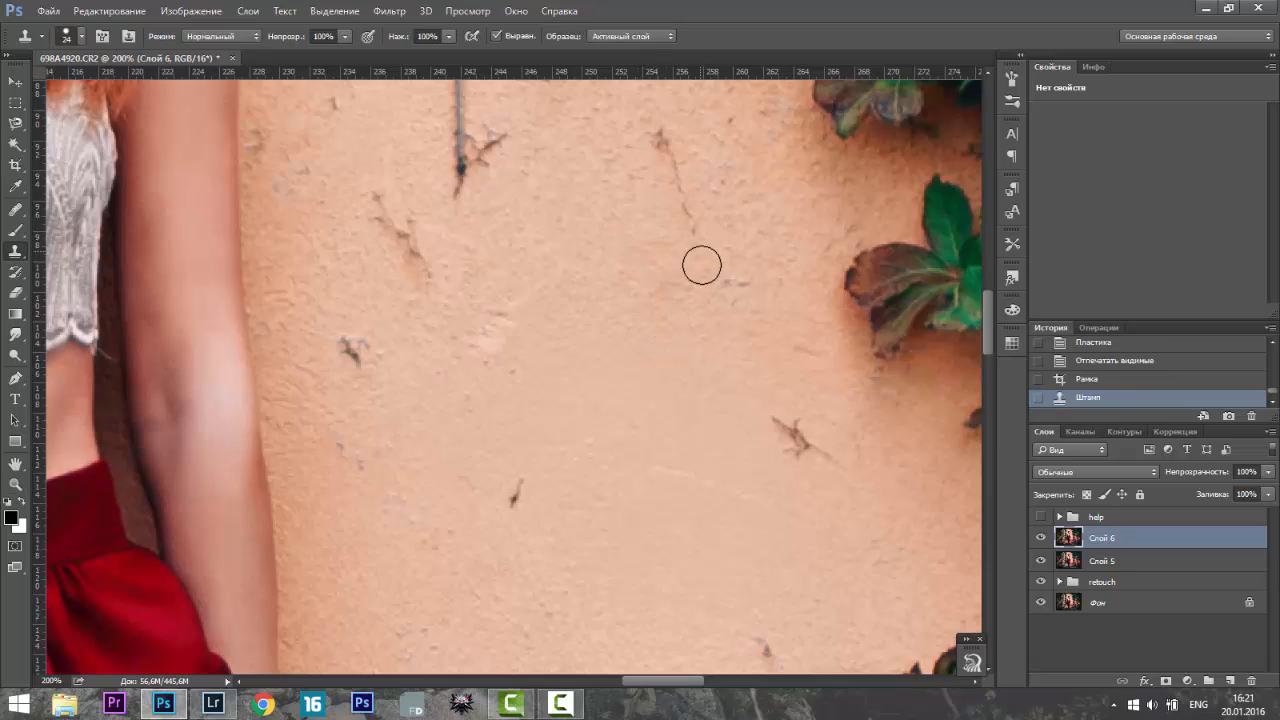
pyautogui.keyDown('alt'); pyautogui.click(735, 471); pyautogui.keyUp('alt')
pyautogui.moveTo(782, 426); pyautogui.dragTo(800, 449)
pyautogui.click(819, 463)
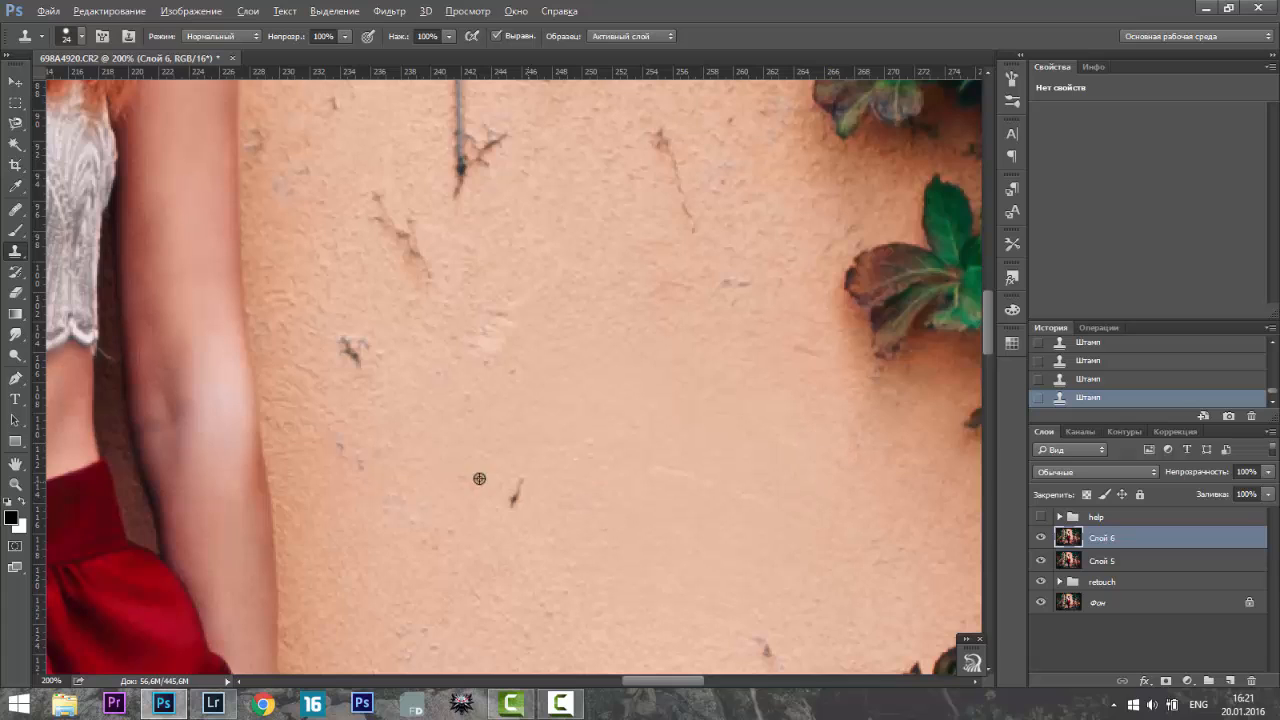
pyautogui.click(513, 497)
# - Clone out the two thin root marks on the wall, one beside the arm and one nearer the ivy
pyautogui.scroll(2, 380, 295)
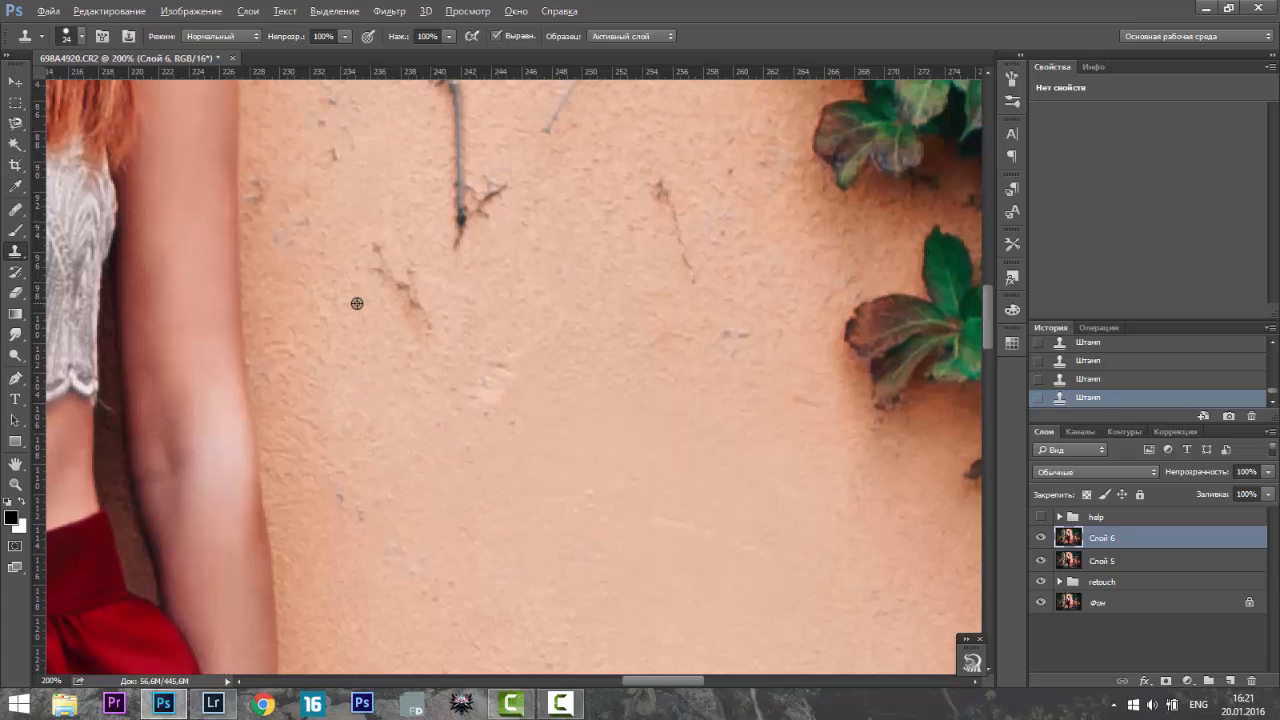
pyautogui.keyDown('alt'); pyautogui.click(357, 303); pyautogui.keyUp('alt')
pyautogui.moveTo(372, 250)
pyautogui.mouseDown()
pyautogui.moveTo(415, 296)
pyautogui.moveTo(421, 336)
pyautogui.moveTo(425, 300)
pyautogui.mouseUp()
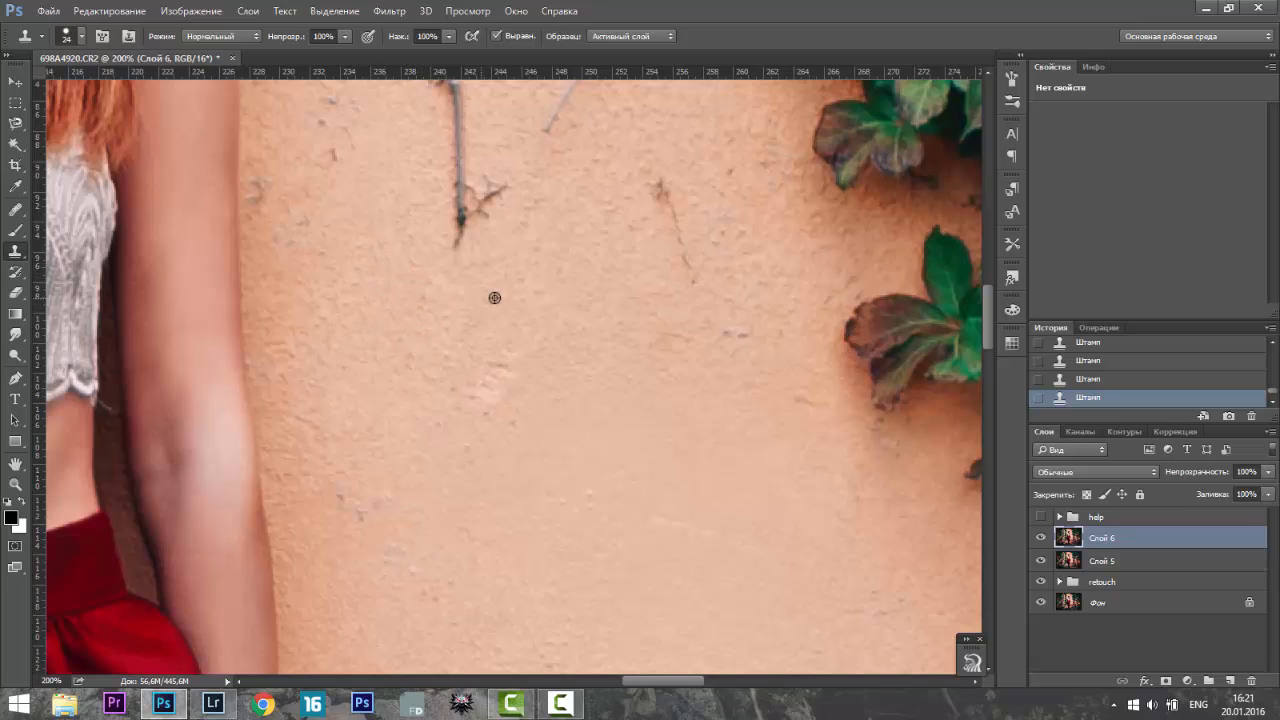
pyautogui.keyDown('alt'); pyautogui.click(634, 214); pyautogui.keyUp('alt')
pyautogui.moveTo(655, 182)
pyautogui.mouseDown()
pyautogui.moveTo(689, 274)
pyautogui.moveTo(680, 302)
pyautogui.mouseUp()
# - Clone out the thin diagonal twig up to the ivy leaves and the small mark beneath it
pyautogui.scroll(2, 683, 216)
pyautogui.scroll(4, 683, 210)
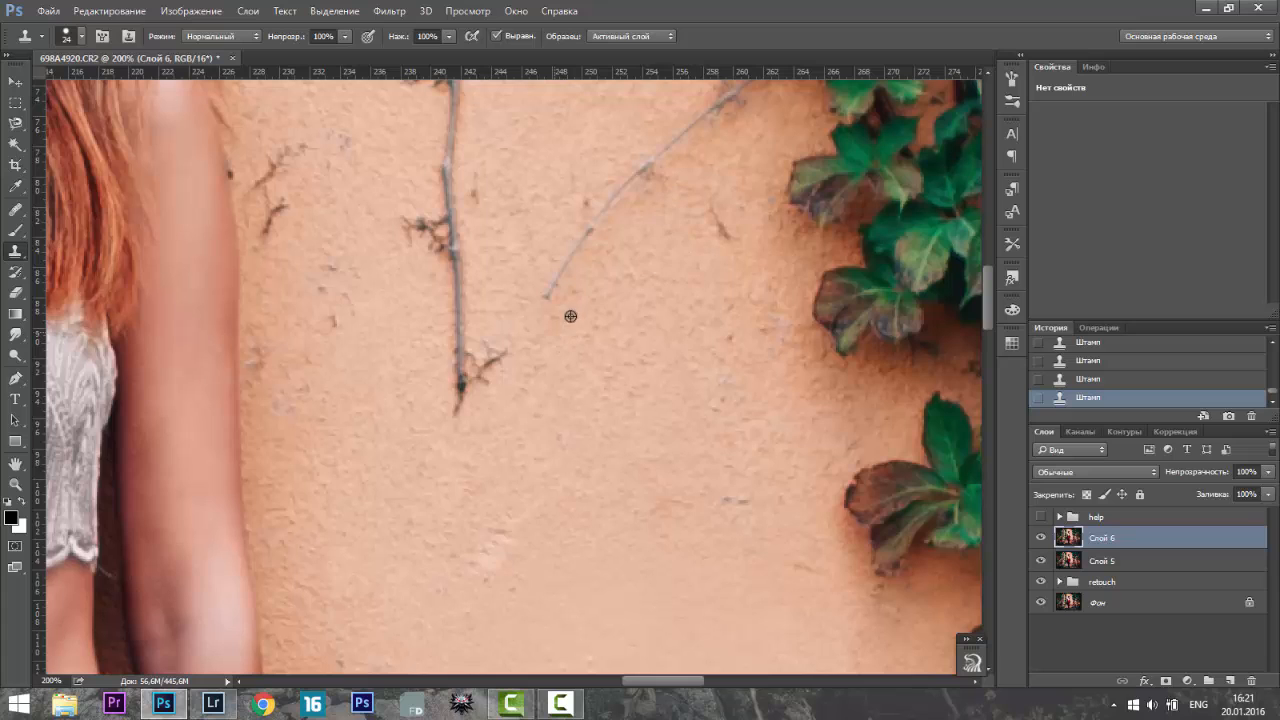
pyautogui.moveTo(566, 294)
pyautogui.mouseDown()
pyautogui.moveTo(554, 277)
pyautogui.moveTo(646, 166)
pyautogui.mouseUp()
pyautogui.scroll(3, 668, 215)
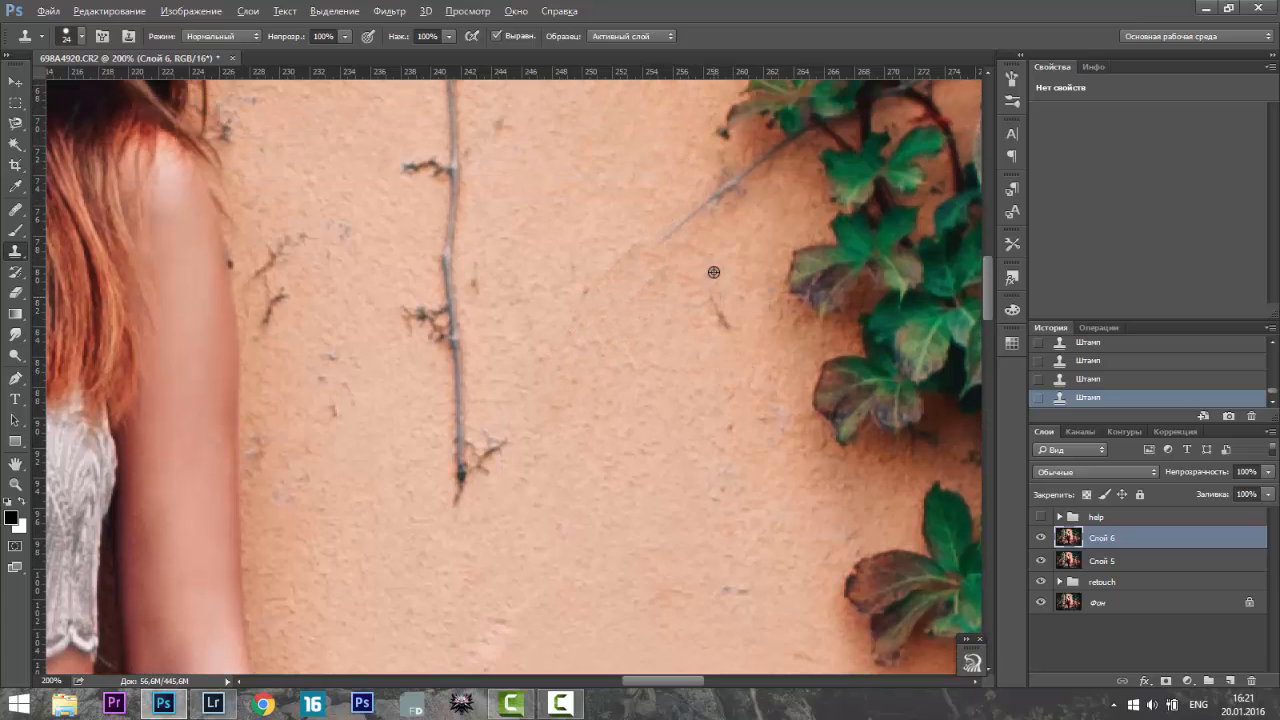
pyautogui.keyDown('alt'); pyautogui.click(712, 262); pyautogui.keyUp('alt')
pyautogui.moveTo(705, 205); pyautogui.dragTo(668, 235)
pyautogui.keyDown('alt'); pyautogui.click(584, 152); pyautogui.keyUp('alt')
pyautogui.click(640, 243)
pyautogui.click(723, 316)
# - Clone away the lower stretch of the vertical stem on the wall, starting with the side shoots at its tip
pyautogui.click(494, 451)
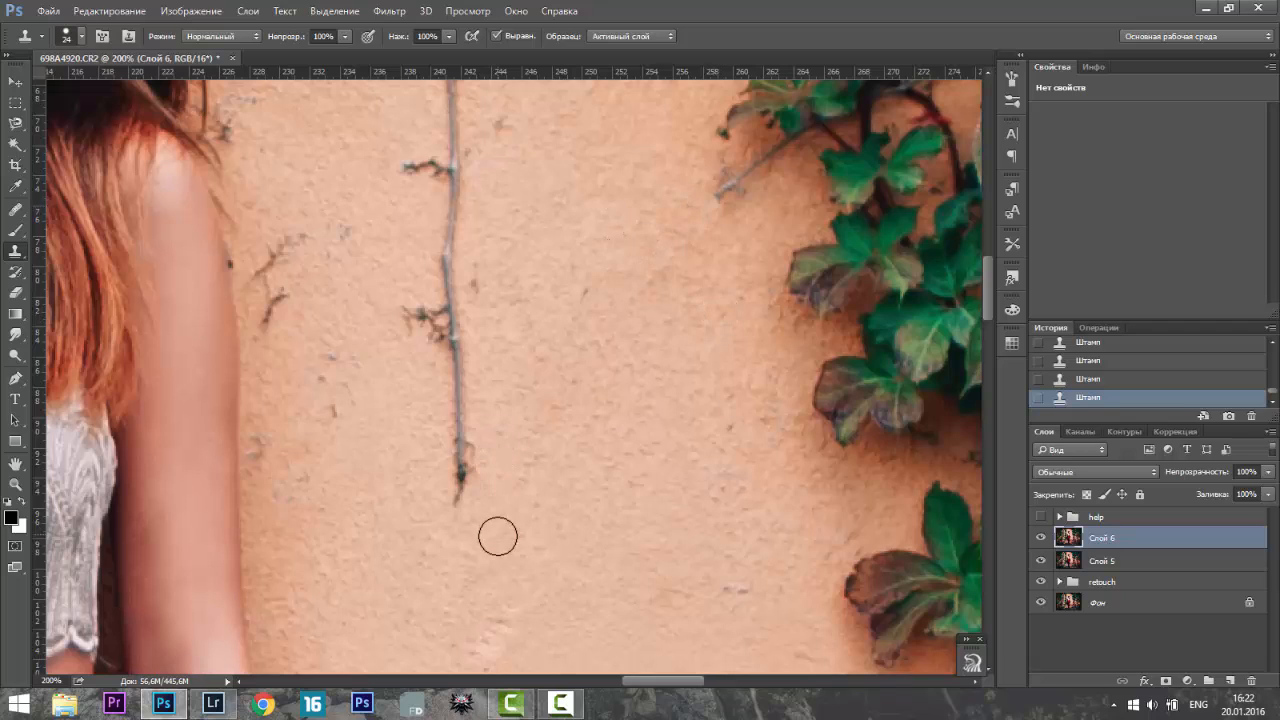
pyautogui.keyDown('alt'); pyautogui.click(479, 557); pyautogui.keyUp('alt')
pyautogui.moveTo(462, 492); pyautogui.dragTo(460, 453)
pyautogui.click(460, 453)
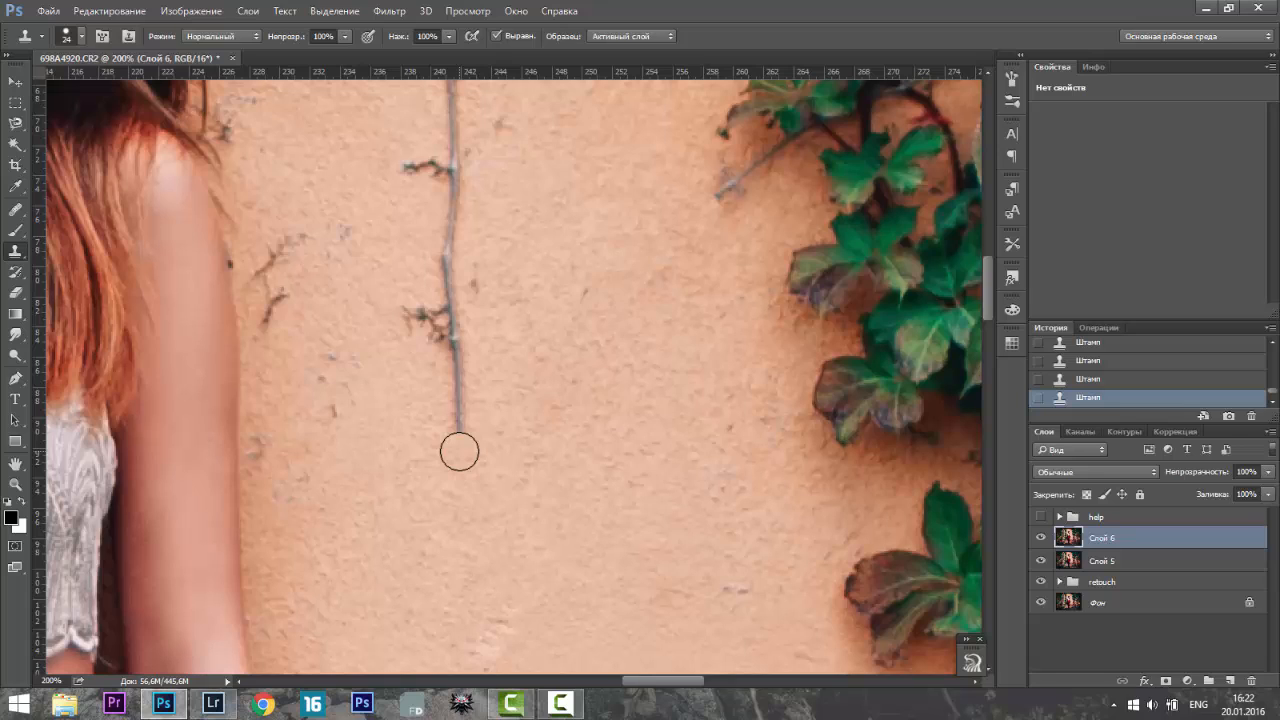
pyautogui.moveTo(468, 452)
pyautogui.mouseDown()
pyautogui.moveTo(439, 320)
pyautogui.moveTo(414, 340)
pyautogui.moveTo(452, 240)
pyautogui.mouseUp()
pyautogui.scroll(2, 537, 216)
pyautogui.moveTo(454, 294); pyautogui.dragTo(452, 374)
# - Clone away the vertical stem's middle stretch and its side shoots beside the shoulder and hair
pyautogui.keyDown('alt'); pyautogui.click(540, 308); pyautogui.keyUp('alt')
pyautogui.moveTo(403, 275)
pyautogui.mouseDown()
pyautogui.moveTo(420, 276)
pyautogui.moveTo(452, 237)
pyautogui.mouseUp()
pyautogui.keyDown('alt'); pyautogui.click(542, 201); pyautogui.keyUp('alt')
pyautogui.moveTo(466, 156)
pyautogui.mouseDown()
pyautogui.moveTo(488, 217)
pyautogui.moveTo(408, 247)
pyautogui.moveTo(457, 284)
pyautogui.moveTo(453, 192)
pyautogui.mouseUp()
pyautogui.scroll(3, 409, 246)
pyautogui.click(457, 283)
pyautogui.keyDown('alt'); pyautogui.click(405, 340); pyautogui.keyUp('alt')
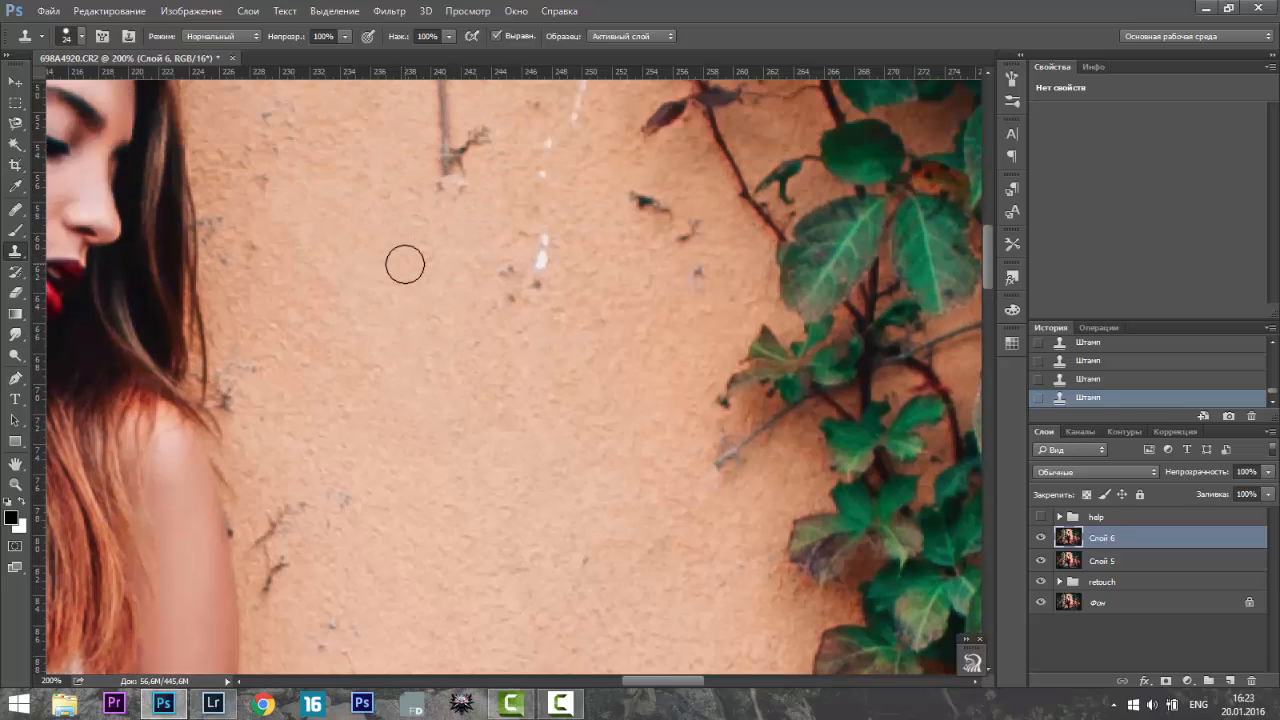
# - Clone out the white paint drips and nearby specks on the wall, plus the side shoot at the stem's lower end
pyautogui.keyDown('alt'); pyautogui.click(497, 241); pyautogui.keyUp('alt')
pyautogui.moveTo(504, 268)
pyautogui.mouseDown()
pyautogui.moveTo(530, 286)
pyautogui.moveTo(521, 368)
pyautogui.moveTo(542, 286)
pyautogui.mouseUp()
pyautogui.scroll(3, 521, 369)
pyautogui.moveTo(586, 169); pyautogui.dragTo(577, 227)
pyautogui.keyDown('alt'); pyautogui.click(562, 242); pyautogui.keyUp('alt')
pyautogui.click(502, 239)
pyautogui.moveTo(481, 250); pyautogui.dragTo(463, 302)
# - Clone away the stretch of the vertical stem beside the face with its dark knots
pyautogui.keyDown('alt'); pyautogui.click(404, 334); pyautogui.keyUp('alt')
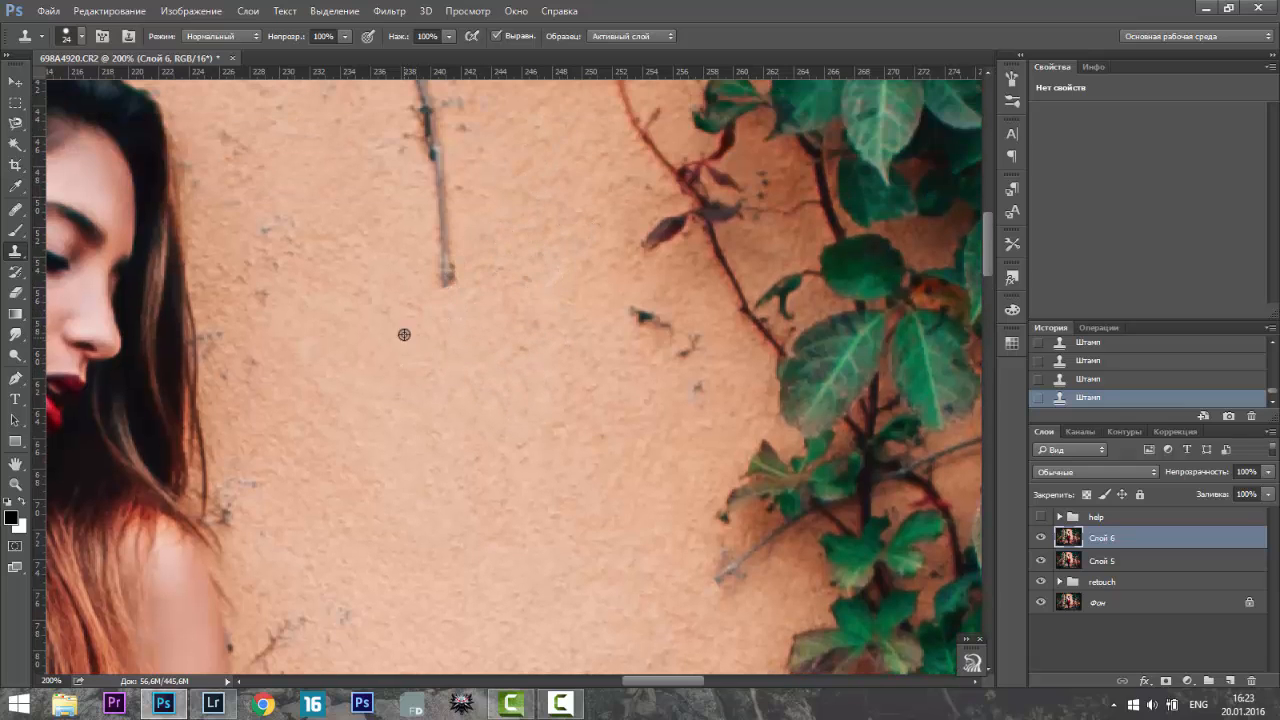
pyautogui.moveTo(446, 234); pyautogui.dragTo(449, 270)
pyautogui.keyDown('alt'); pyautogui.click(509, 209); pyautogui.keyUp('alt')
pyautogui.scroll(3, 473, 219)
pyautogui.moveTo(444, 171)
pyautogui.mouseDown()
pyautogui.moveTo(446, 203)
pyautogui.moveTo(463, 177)
pyautogui.mouseUp()
pyautogui.keyDown('alt'); pyautogui.click(537, 138); pyautogui.keyUp('alt')
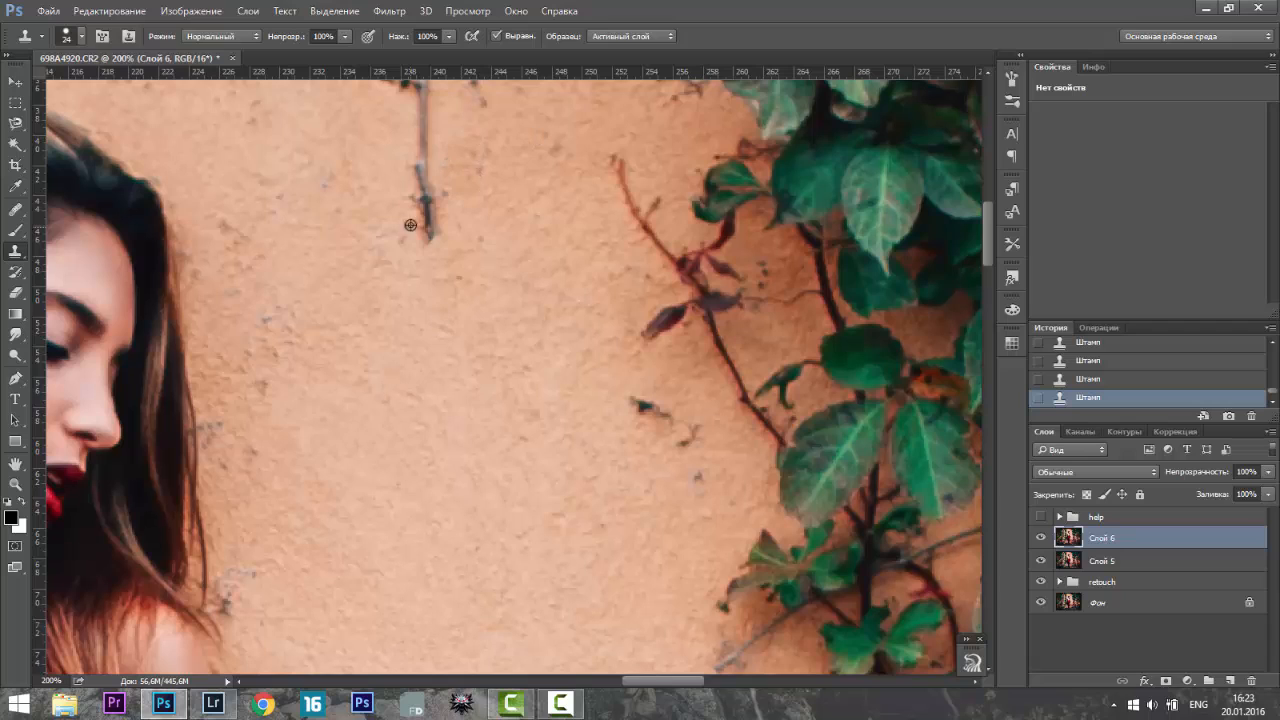
pyautogui.keyDown('alt'); pyautogui.click(360, 212); pyautogui.keyUp('alt')
pyautogui.moveTo(427, 218); pyautogui.dragTo(427, 234)
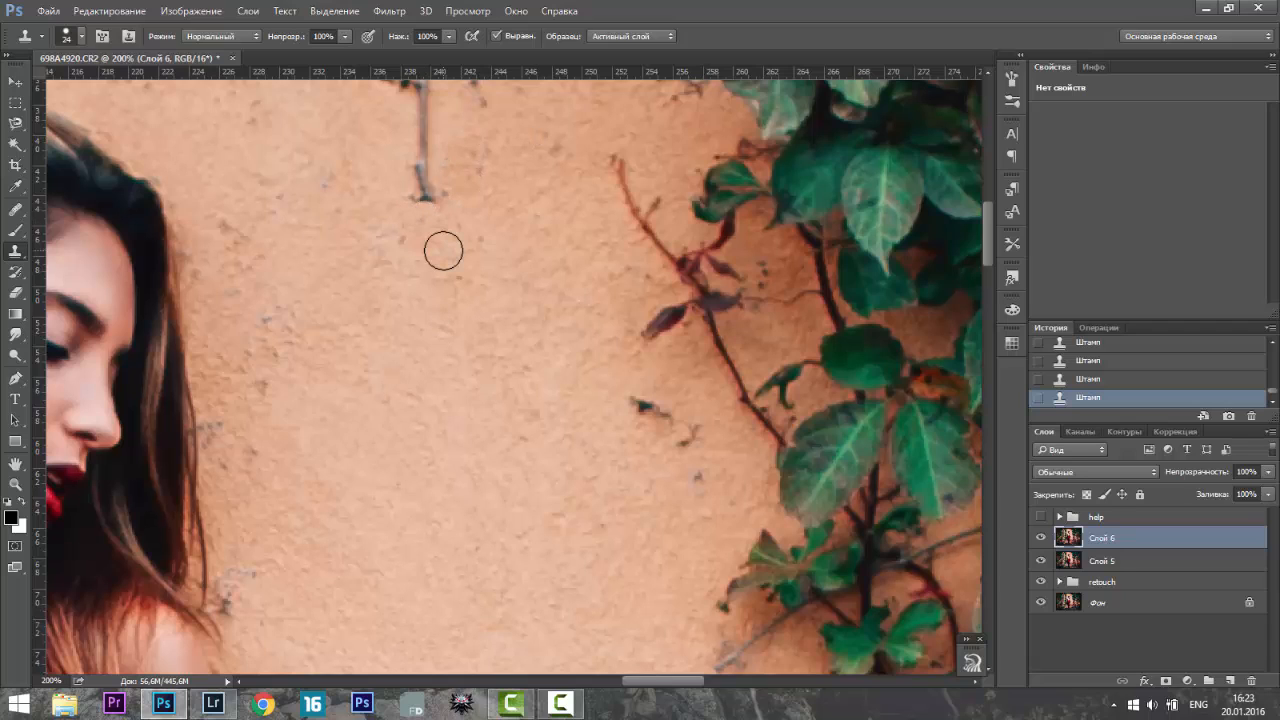
# - Clone away the vertical stem's upper stretch from forehead level to the wall above the head
pyautogui.keyDown('alt'); pyautogui.click(397, 187); pyautogui.keyUp('alt')
pyautogui.moveTo(424, 161); pyautogui.dragTo(436, 200)
pyautogui.scroll(1, 510, 198)
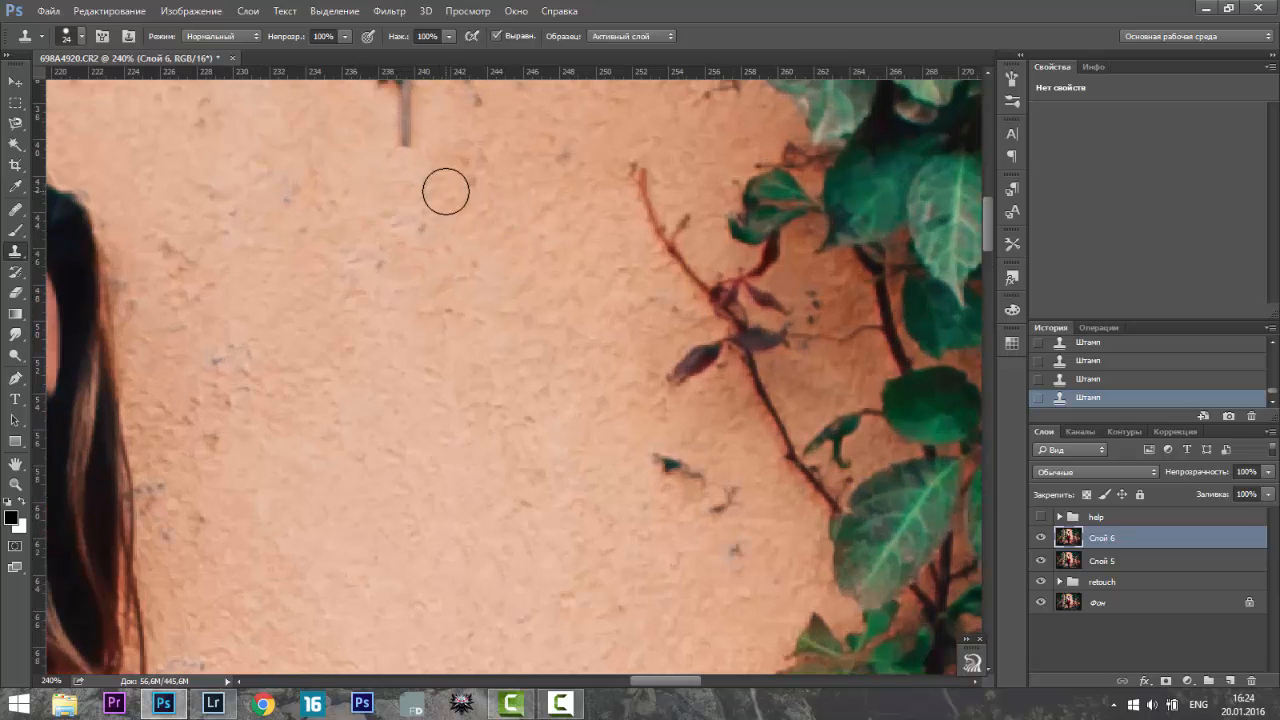
pyautogui.scroll(-2, 463, 225)
pyautogui.scroll(3, 473, 214)
pyautogui.keyDown('alt'); pyautogui.click(467, 354); pyautogui.keyUp('alt')
pyautogui.moveTo(430, 335)
pyautogui.mouseDown()
pyautogui.moveTo(395, 294)
pyautogui.moveTo(427, 265)
pyautogui.moveTo(444, 190)
pyautogui.mouseUp()
pyautogui.keyDown('alt'); pyautogui.click(401, 259); pyautogui.keyUp('alt')
pyautogui.keyDown('alt'); pyautogui.click(491, 243); pyautogui.keyUp('alt')
pyautogui.scroll(-1, 513, 192)
pyautogui.scroll(2, 470, 304)
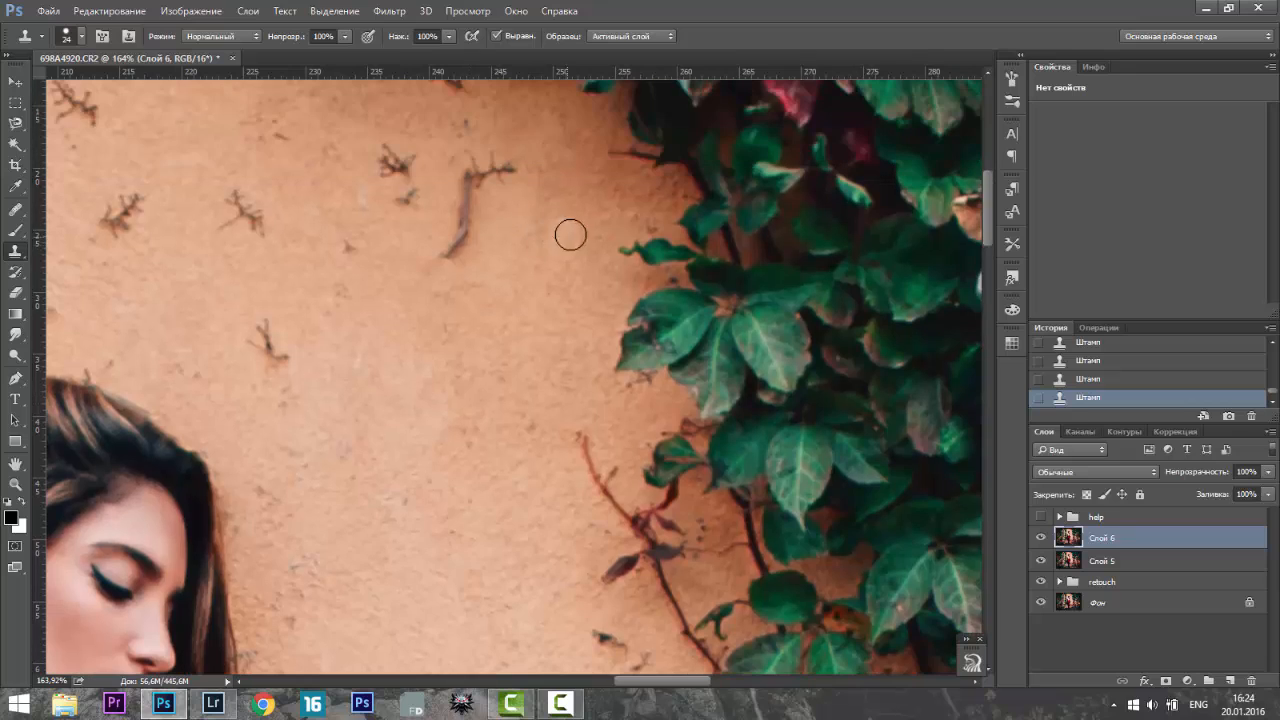
# - Undo the last two clone strokes and remove the small dark wall mark near the ivy with a 22 px Healing Brush
pyautogui.hotkey('ctrl', 'alt', 'z')
pyautogui.hotkey('ctrl', 'alt', 'z')
pyautogui.press('j')
pyautogui.rightClick(589, 231)
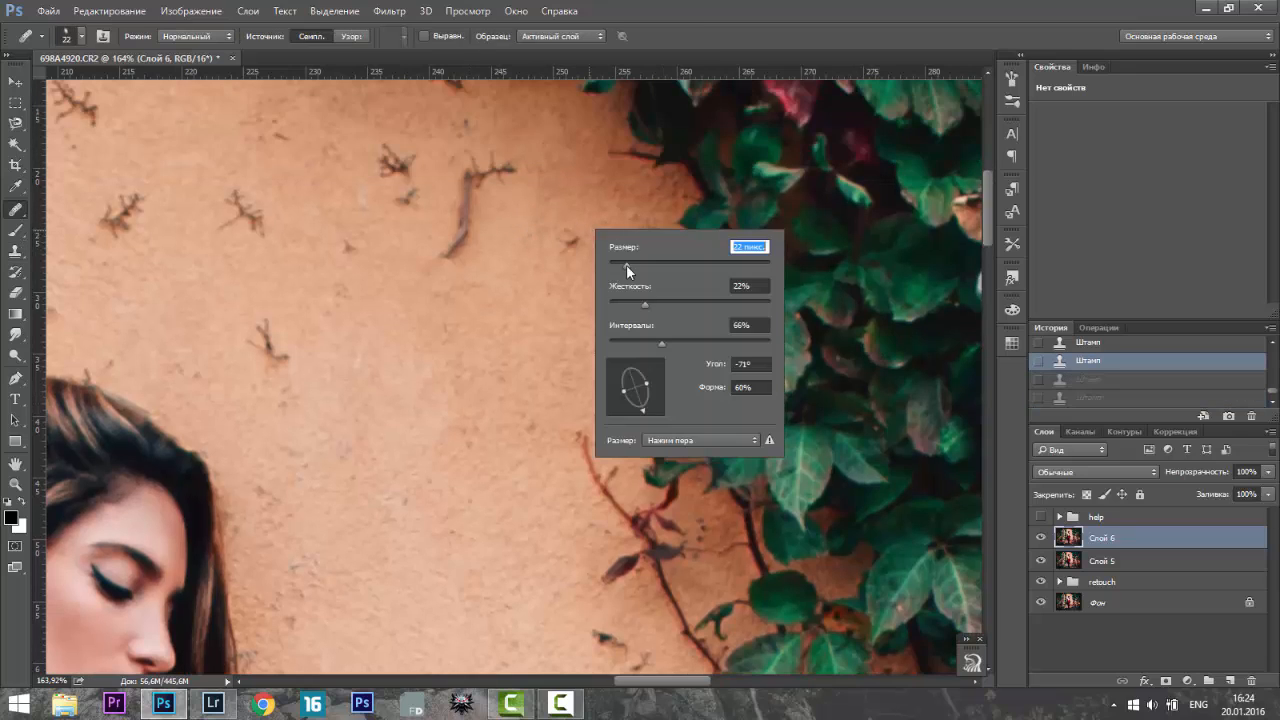
pyautogui.press('Return')
pyautogui.click(572, 242)
pyautogui.click(570, 241)
pyautogui.click(568, 240)
pyautogui.click(563, 237)
# - Heal the remaining curved piece of stem above the head and clone over its leftover smudge, undoing the last stroke
pyautogui.keyDown('alt'); pyautogui.click(559, 430); pyautogui.keyUp('alt')
pyautogui.moveTo(467, 200); pyautogui.dragTo(448, 258)
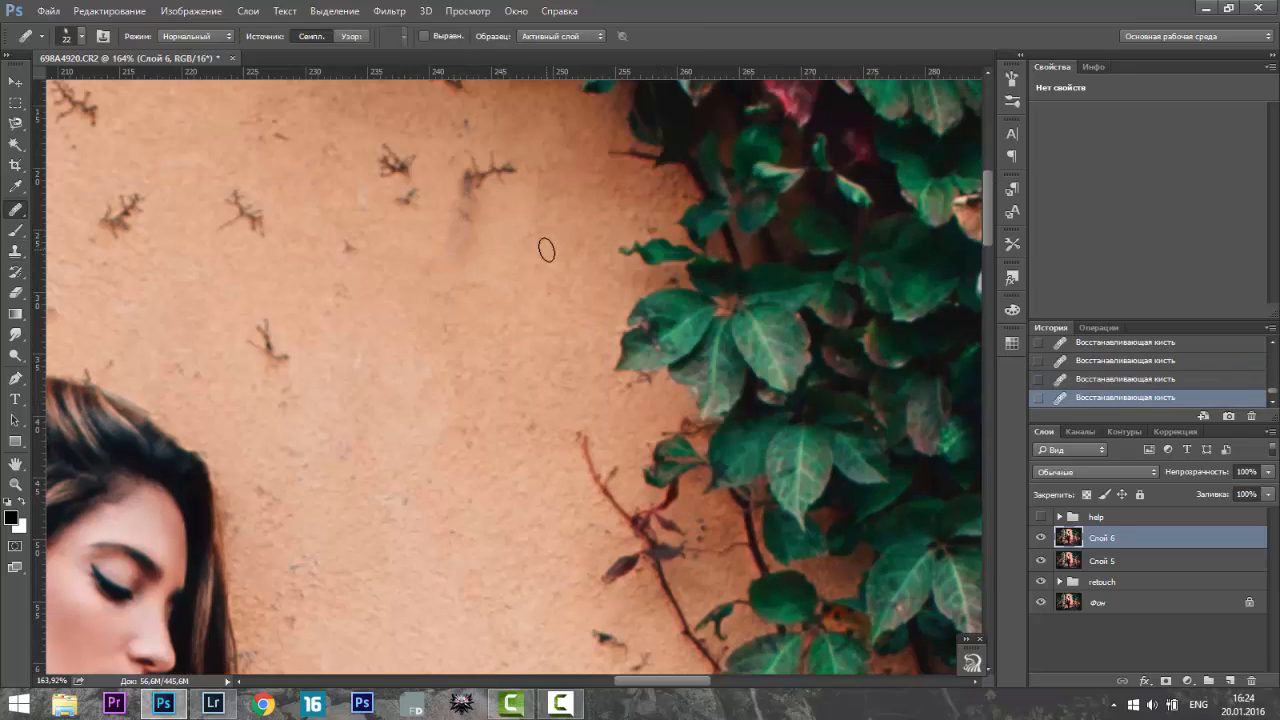
pyautogui.press('s')
pyautogui.click(472, 244)
pyautogui.click(468, 254)
pyautogui.click(471, 220)
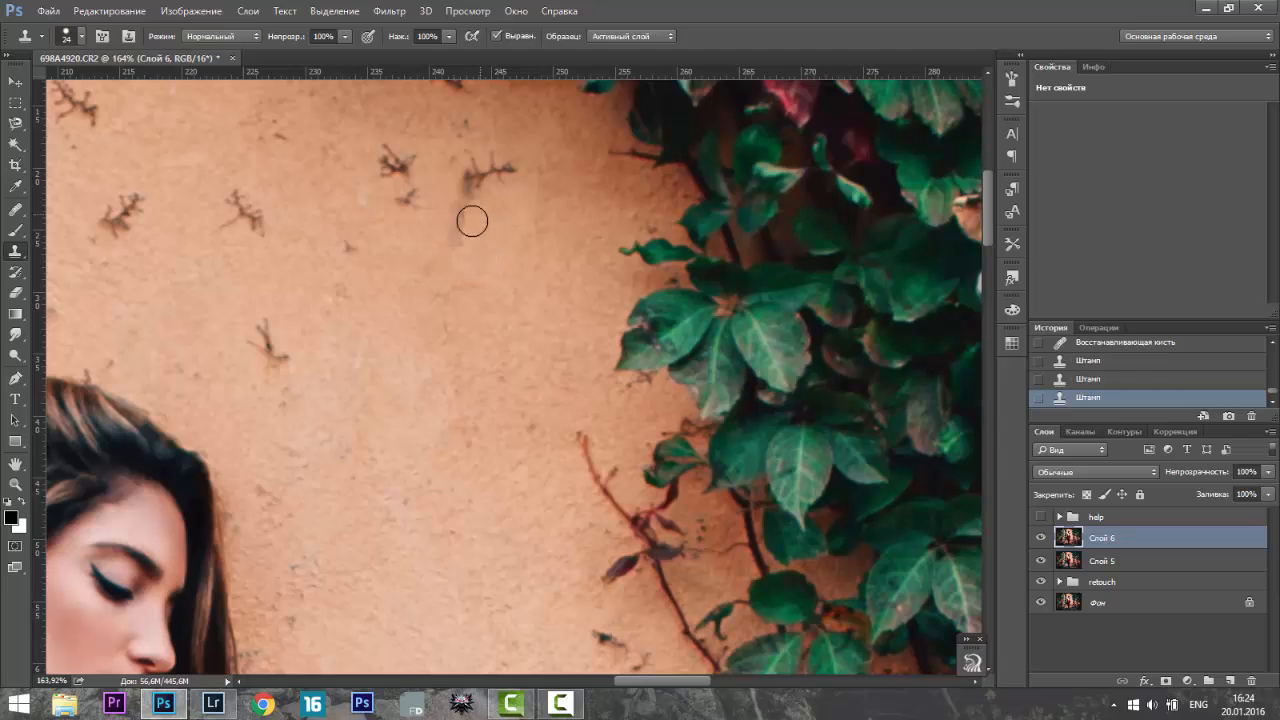
pyautogui.click(458, 235)
pyautogui.click(508, 159)
pyautogui.hotkey('ctrl', 'alt', 'z')
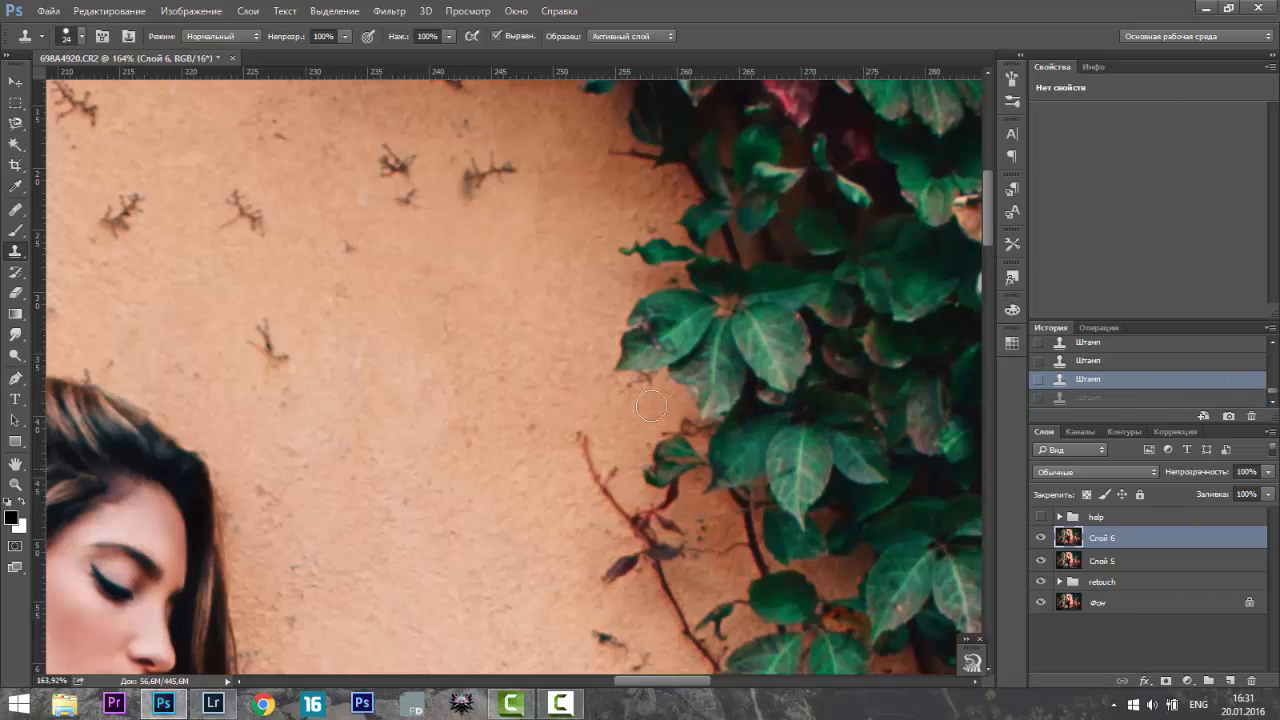
# - Clone out the forked twig above the hair, then the small specks nearby with a 15 px brush, and undo the last stroke
pyautogui.moveTo(262, 322); pyautogui.dragTo(276, 360)
pyautogui.rightClick(316, 296)
pyautogui.write('15 пикс.')
pyautogui.click(343, 244)
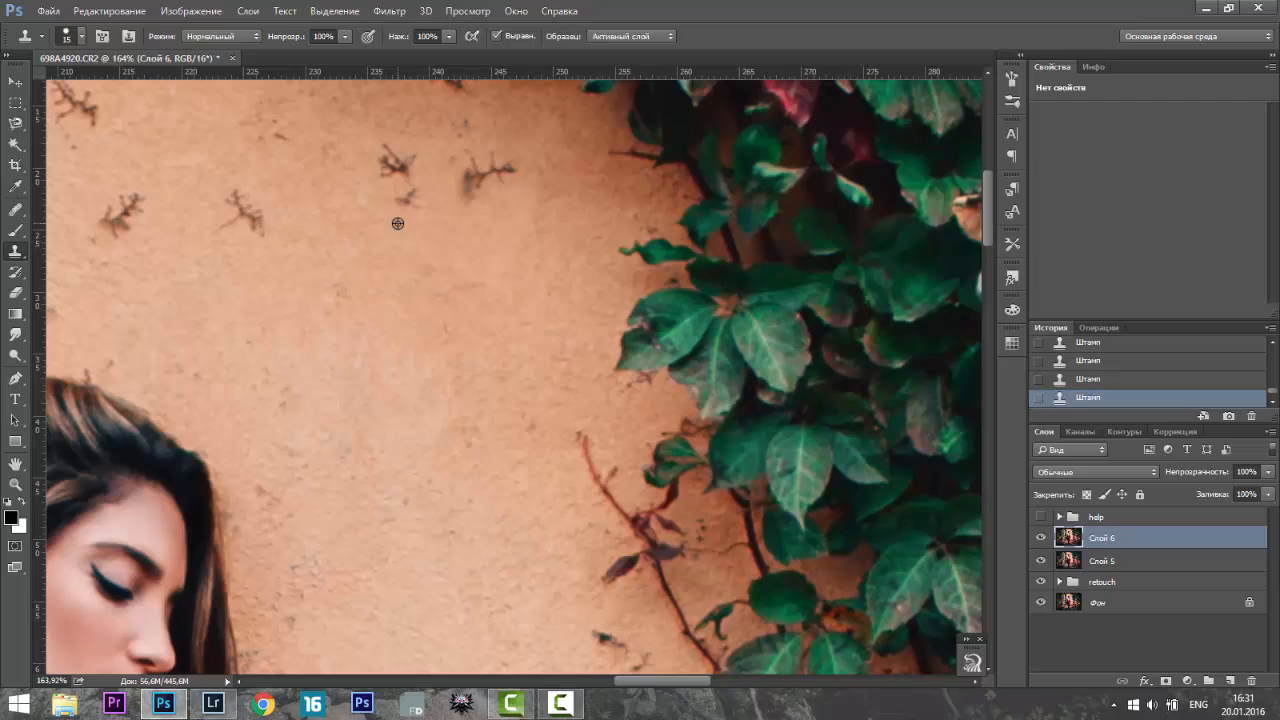
pyautogui.click(1174, 379)
# - Remove the dark smudge at the base of the branching twig on the upper wall with the Healing Brush
pyautogui.press('j')
pyautogui.keyDown('alt'); pyautogui.click(491, 223); pyautogui.keyUp('alt')
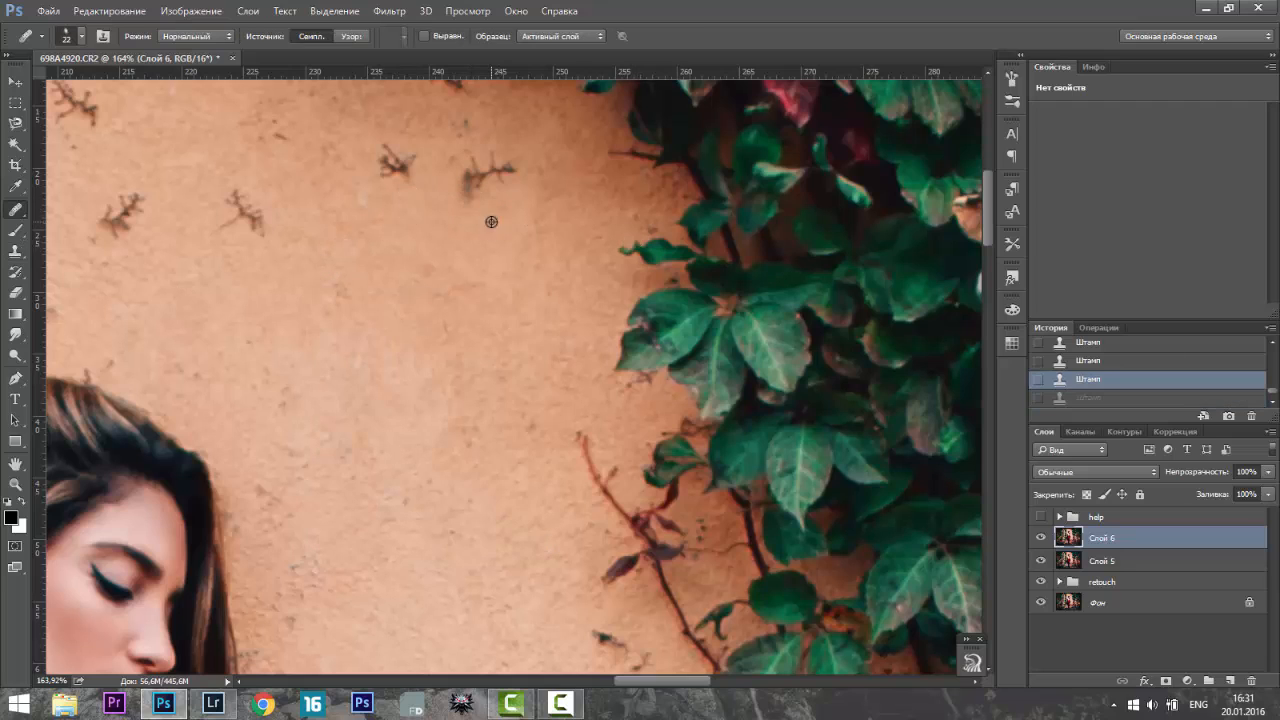
pyautogui.click(469, 192)
pyautogui.click(466, 190)
pyautogui.click(462, 192)
pyautogui.click(458, 192)
# - Clone out the remaining tips of the branching twig on the upper wall with the 15 px stamp
pyautogui.press('s')
pyautogui.keyDown('alt'); pyautogui.click(510, 187); pyautogui.keyUp('alt')
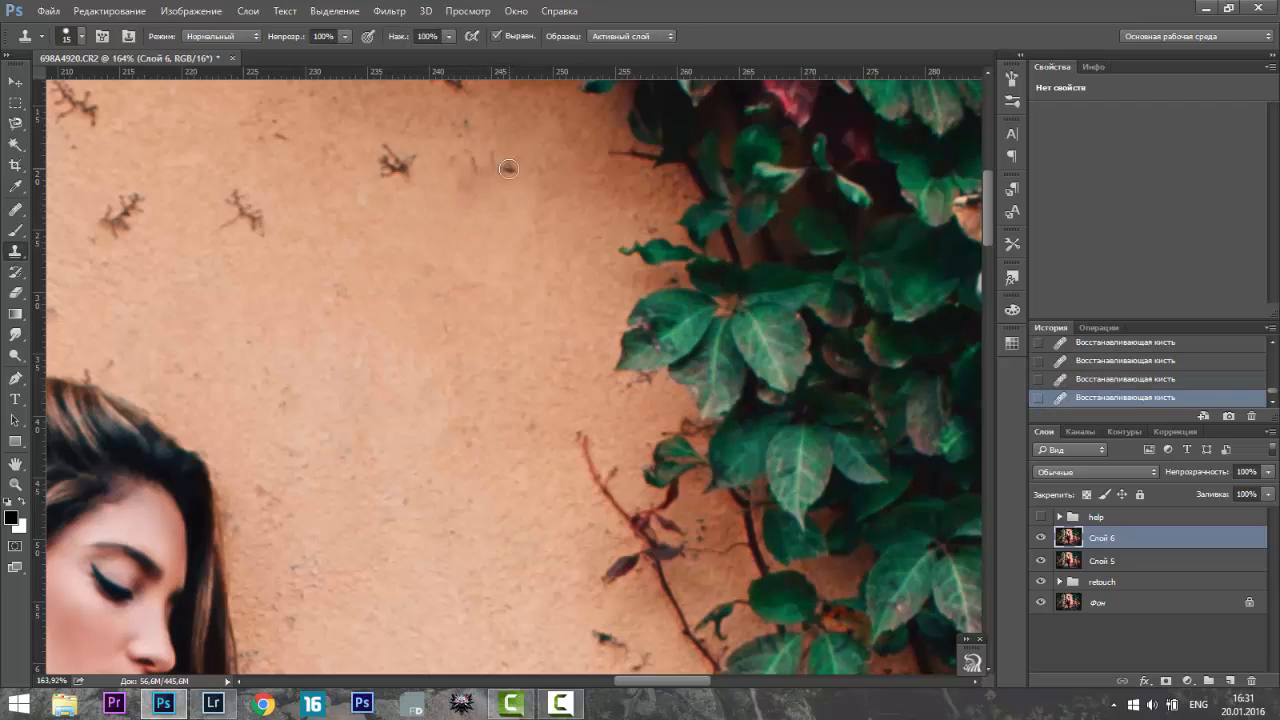
pyautogui.click(506, 171)
pyautogui.click(501, 175)
pyautogui.click(496, 176)
pyautogui.click(494, 158)
# - Undo the last two clone strokes, then heal the short dark twig near the upper ivy and the branching mark below it
pyautogui.scroll(2, 498, 175)
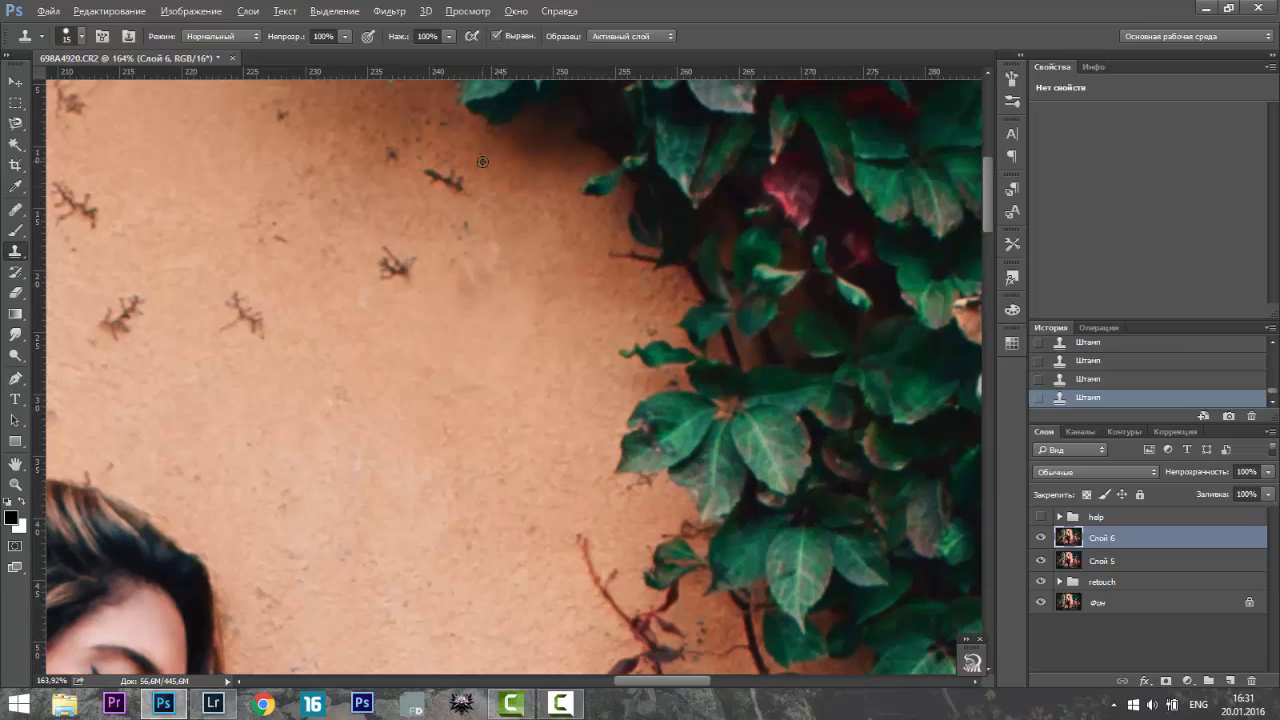
pyautogui.hotkey('ctrl', 'alt', 'z')
pyautogui.hotkey('ctrl', 'alt', 'z')
pyautogui.press('j')
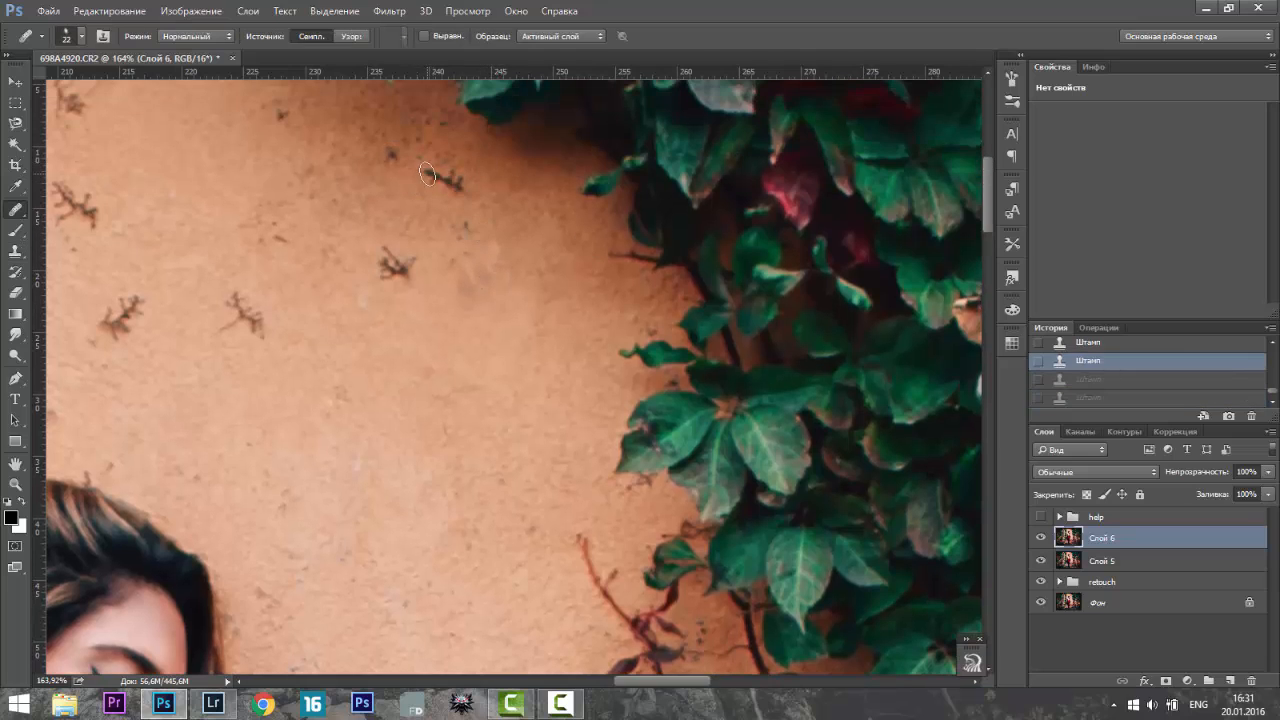
pyautogui.click(427, 174)
pyautogui.click(433, 175)
pyautogui.click(440, 176)
pyautogui.click(446, 177)
pyautogui.moveTo(376, 249); pyautogui.dragTo(404, 270)
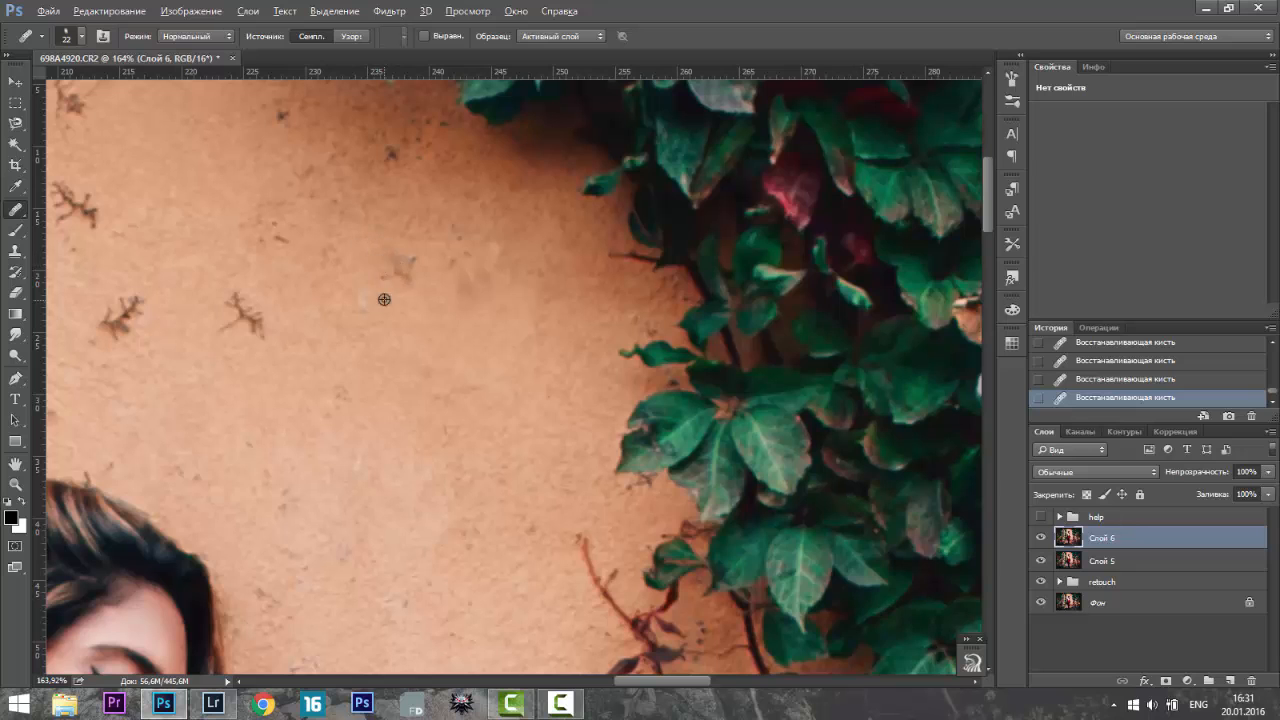
# - Clone out the thin branching twig on the wall just above and beside the hair with the 15 px stamp
pyautogui.scroll(-1, 230, 303)
pyautogui.press('s')
pyautogui.keyDown('alt'); pyautogui.click(222, 310); pyautogui.keyUp('alt')
pyautogui.click(224, 288)
pyautogui.click(232, 284)
pyautogui.click(240, 280)
pyautogui.click(250, 285)
pyautogui.click(257, 274)
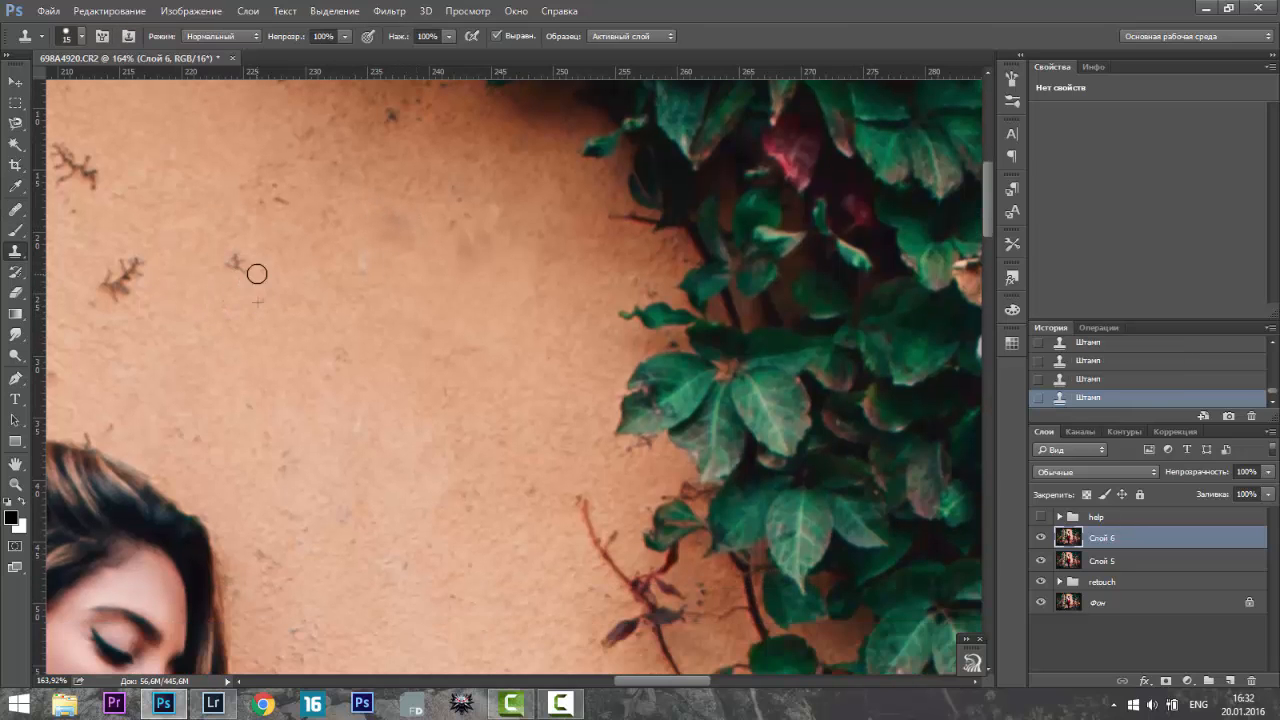
# - Clone clean wall texture over the group of small twigs directly above the head
pyautogui.moveTo(660, 680); pyautogui.dragTo(608, 680)
pyautogui.keyDown('alt'); pyautogui.click(648, 240); pyautogui.keyUp('alt')
pyautogui.moveTo(616, 264); pyautogui.dragTo(614, 288)
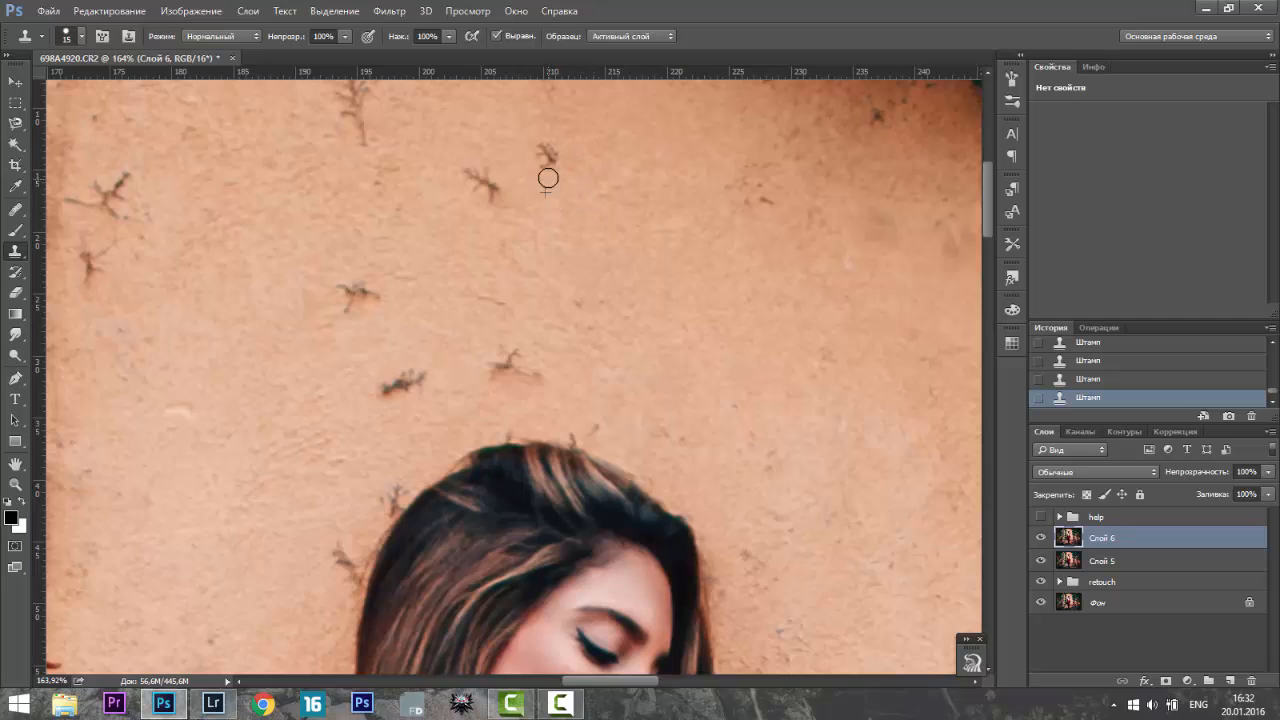
pyautogui.scroll(3, 534, 149)
pyautogui.scroll(-2, 470, 330)
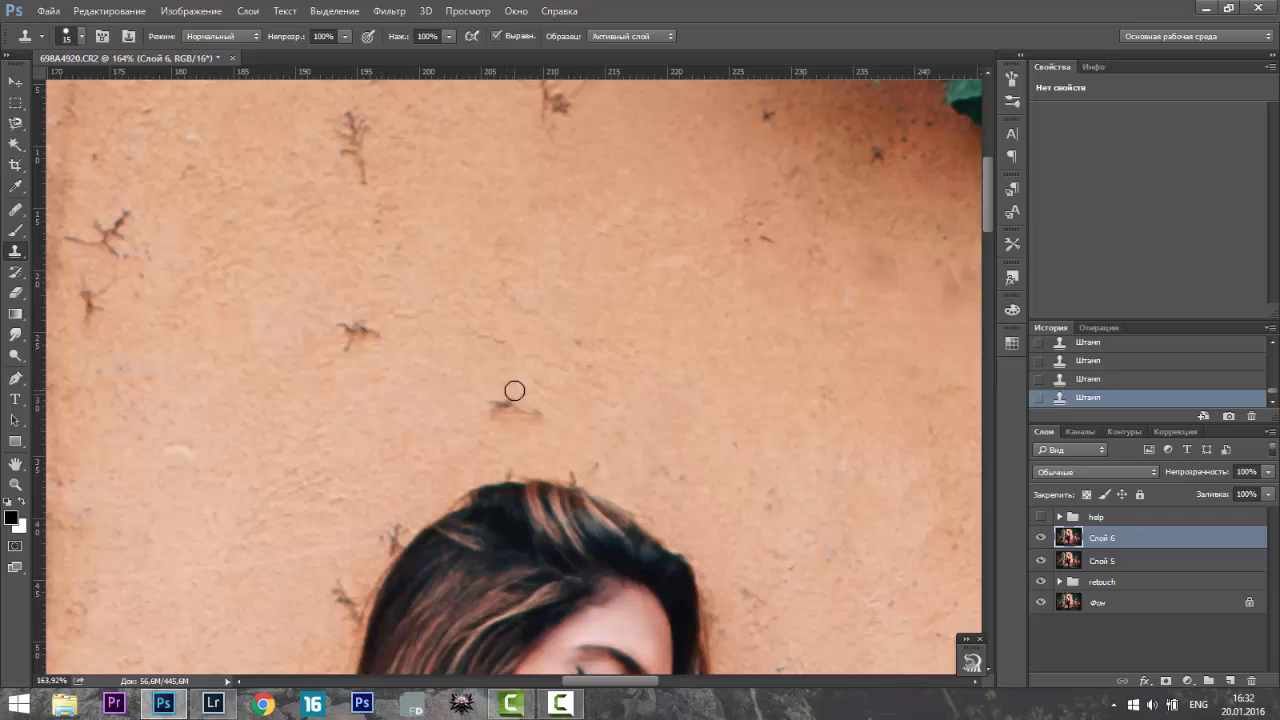
pyautogui.moveTo(514, 390); pyautogui.dragTo(515, 404)
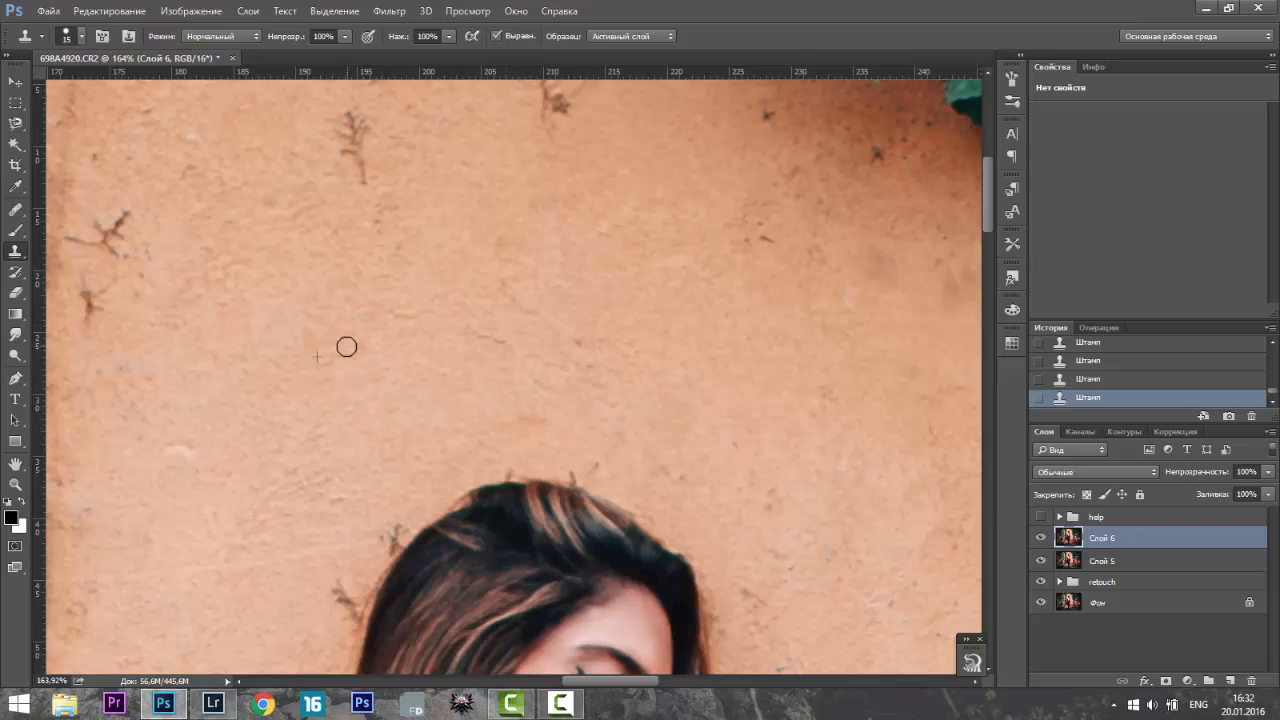
# - Clone out the branching twigs along the wall's upper edge and the dark specks beside the ivy shadow
pyautogui.scroll(2, 346, 347)
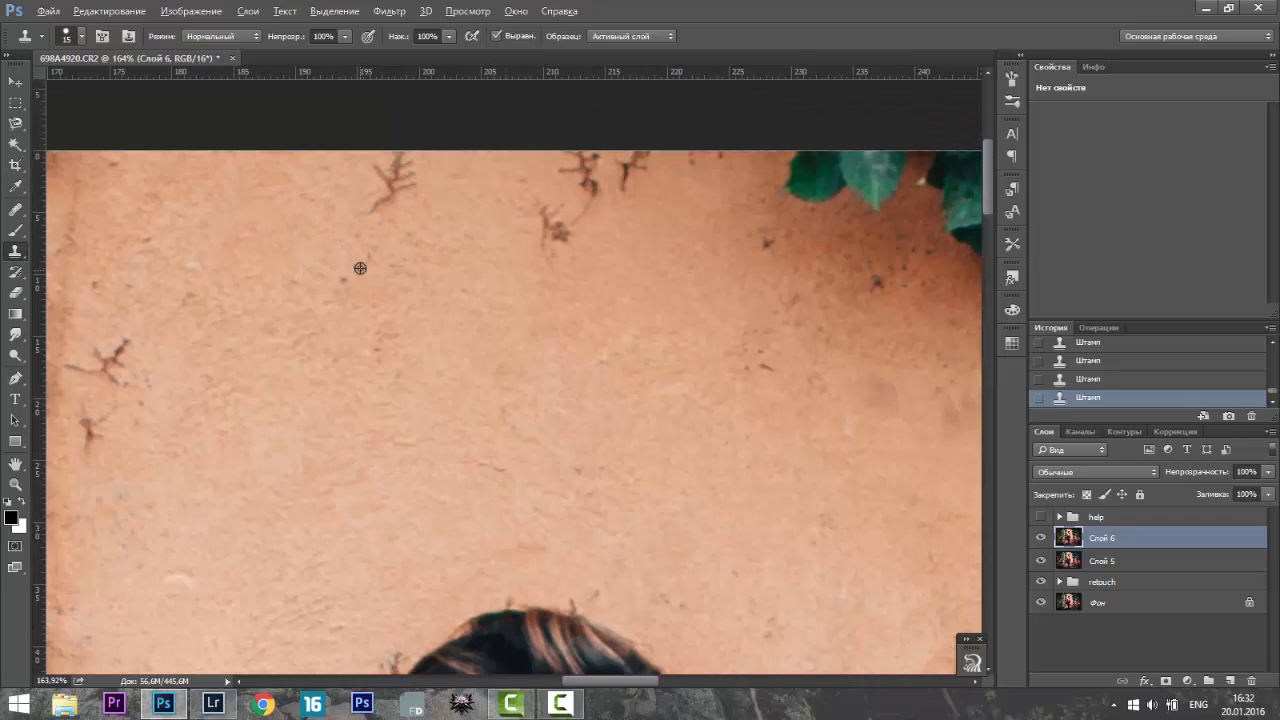
pyautogui.moveTo(378, 208); pyautogui.dragTo(402, 184)
pyautogui.moveTo(542, 207); pyautogui.dragTo(550, 238)
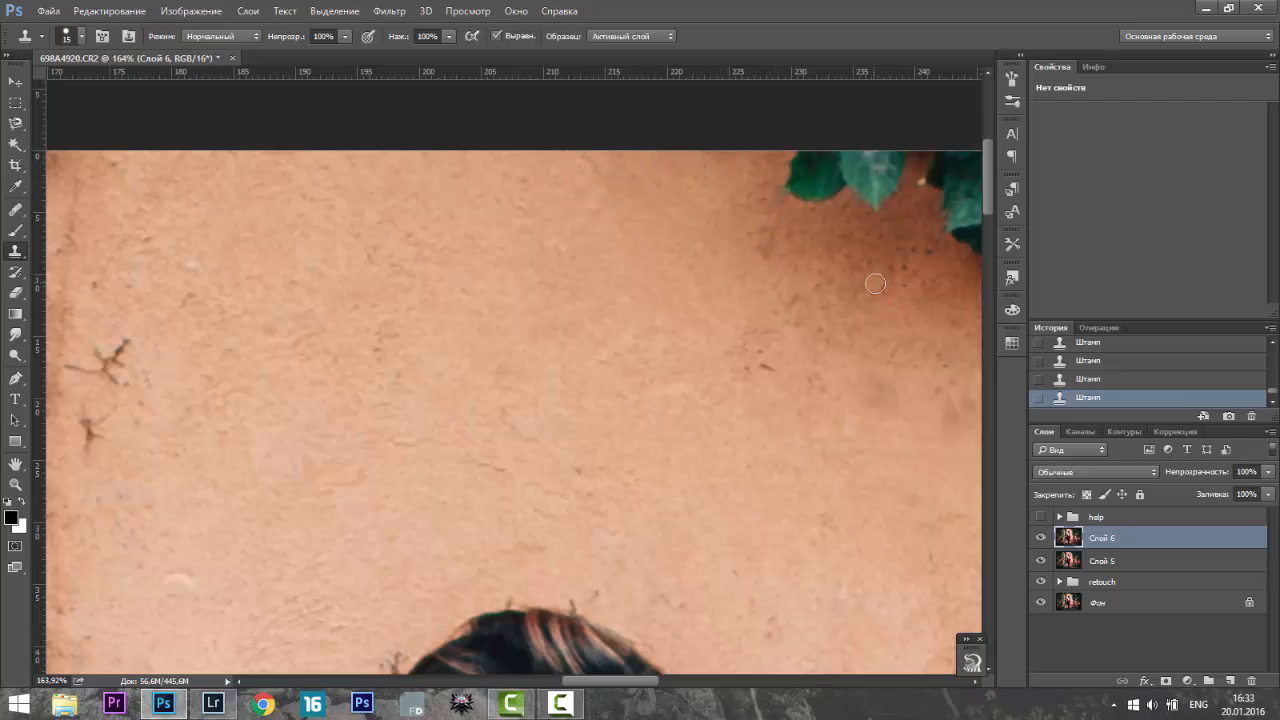
# - Clone out the two twigs next to the left-hand ivy and the marks along the left outline of the hair
pyautogui.hscroll(-5, 766, 367)
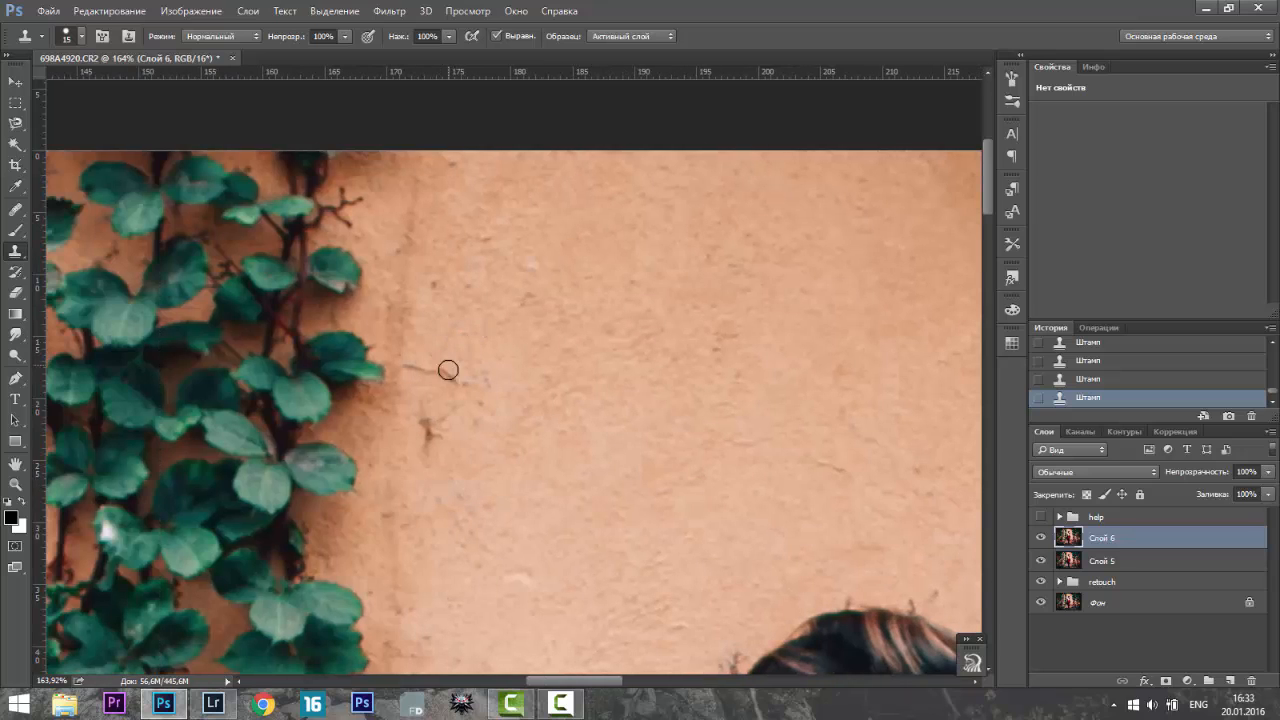
pyautogui.scroll(-6, 526, 257)
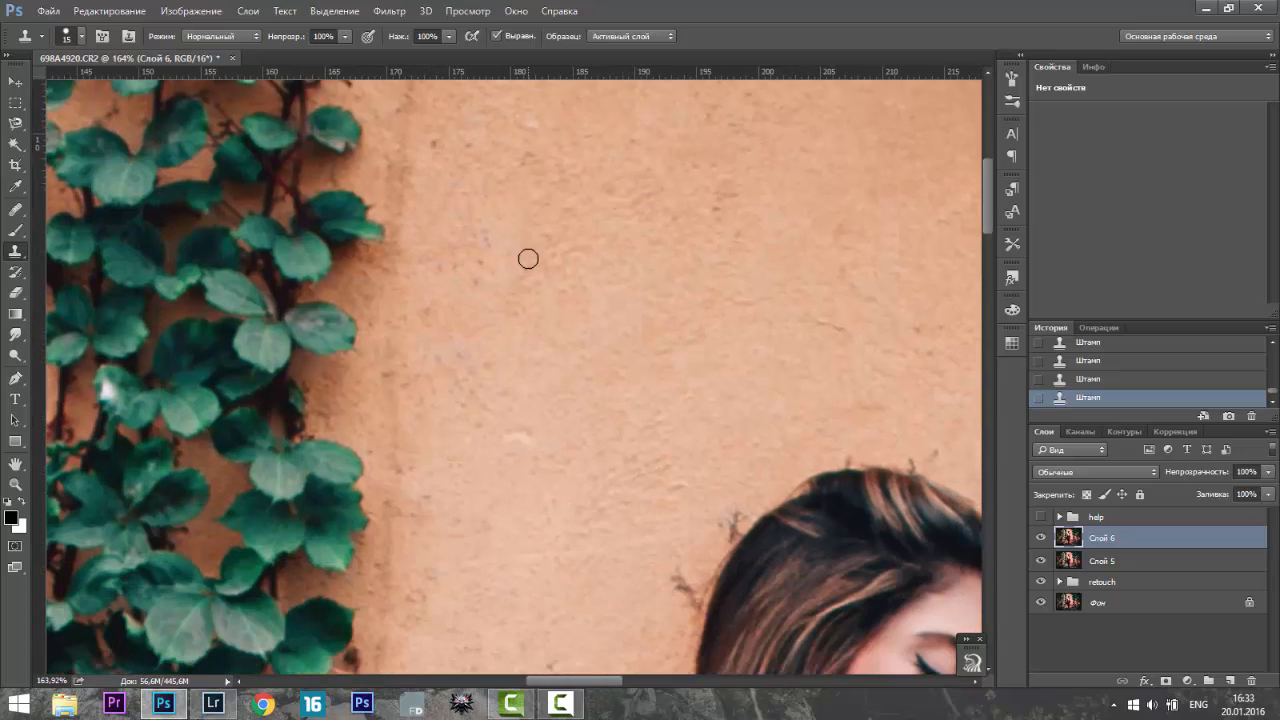
pyautogui.moveTo(698, 285); pyautogui.dragTo(684, 347)
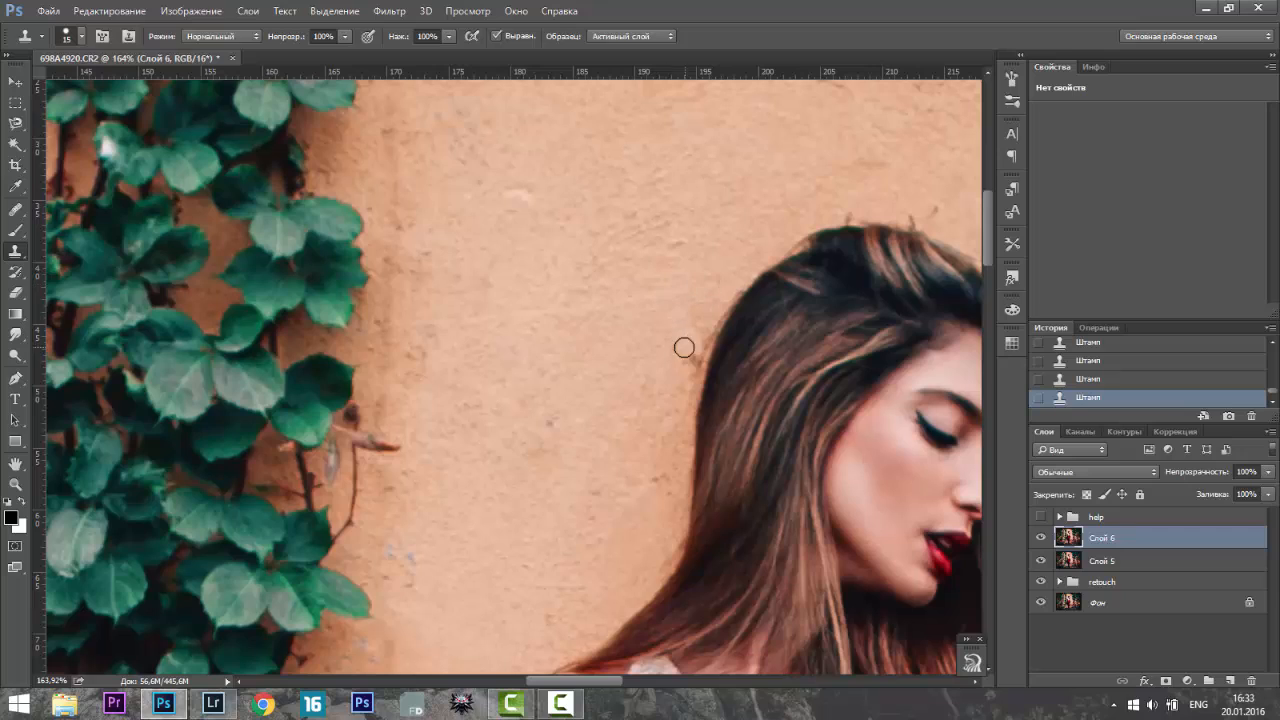
# - Clone away the small dark specks on the wall between the figure's arm and the right-hand ivy
pyautogui.scroll(-2, 693, 370)
pyautogui.press('z')
pyautogui.click(489, 36)
pyautogui.moveTo(650, 208); pyautogui.dragTo(790, 208)
pyautogui.press('s')
pyautogui.scroll(-2, 234, 516)
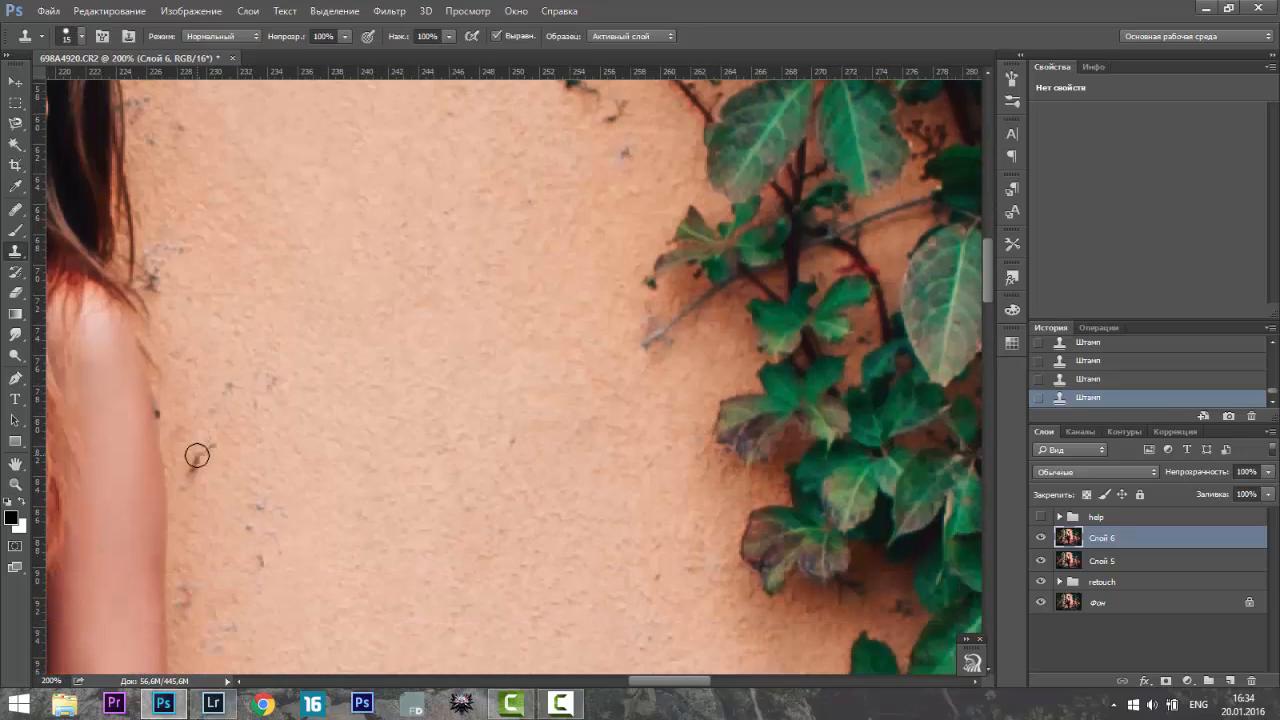
pyautogui.scroll(3, 529, 197)
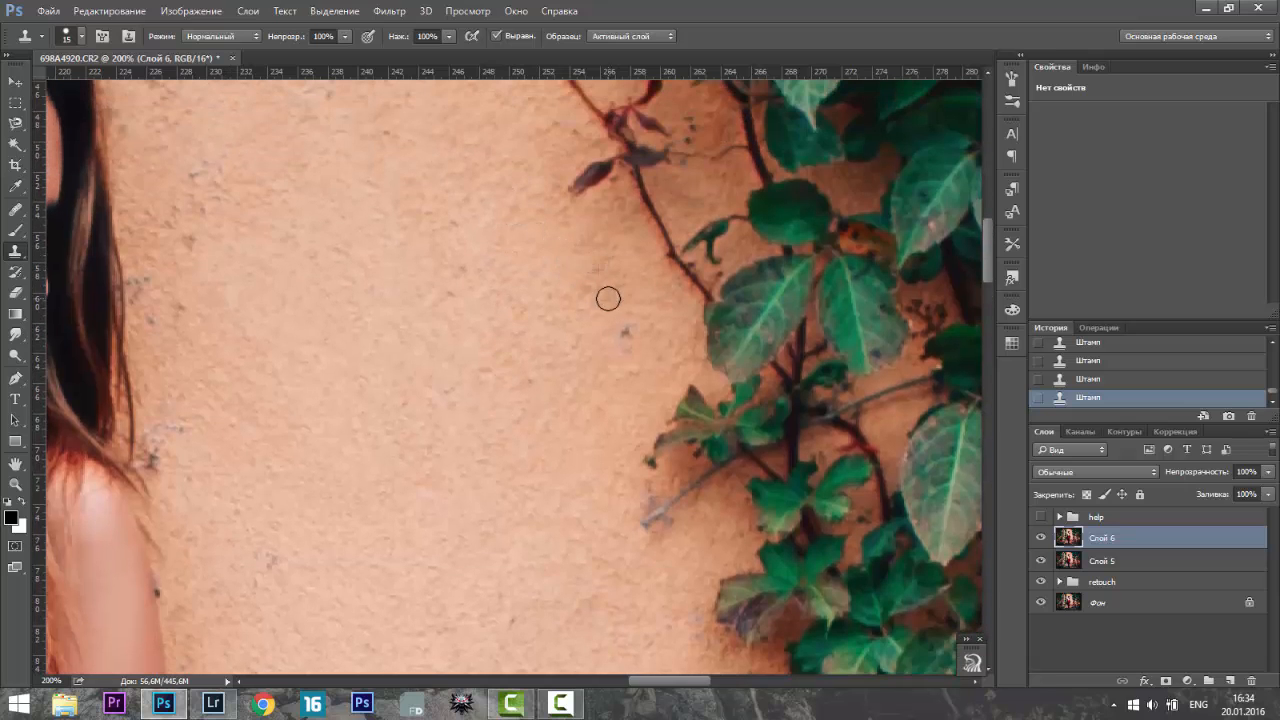
pyautogui.press('z')
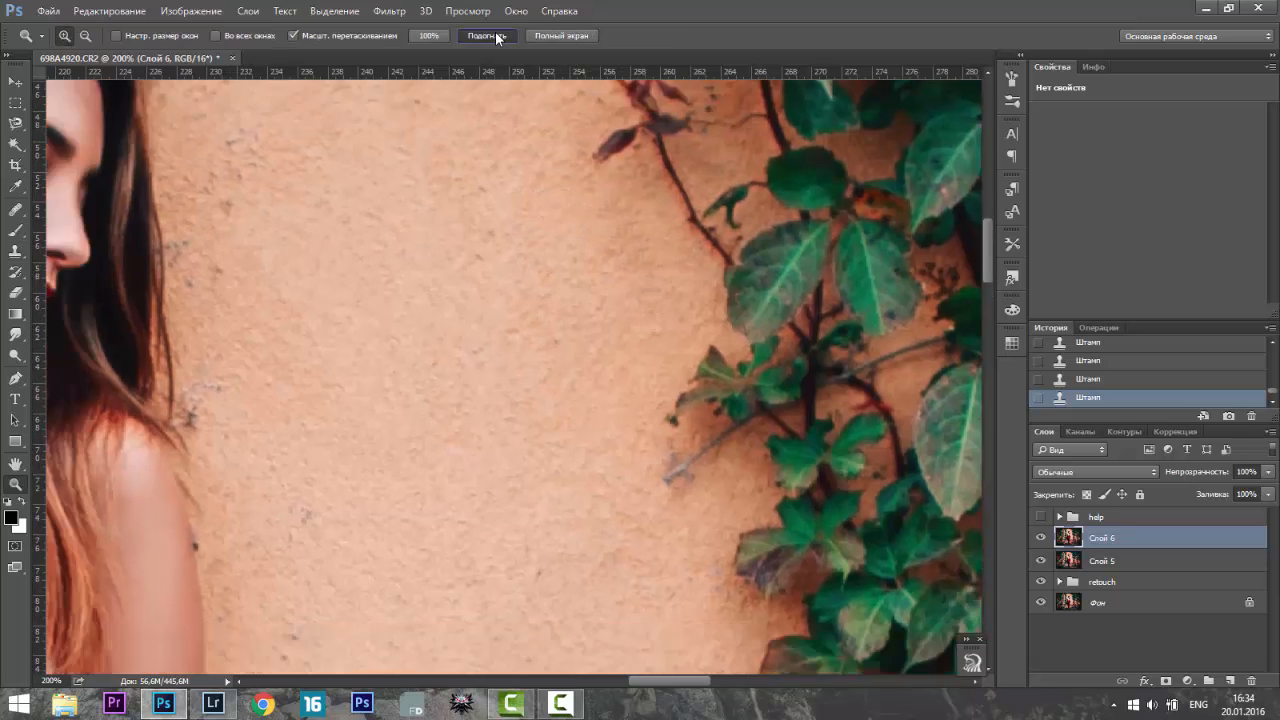
pyautogui.click(489, 36)
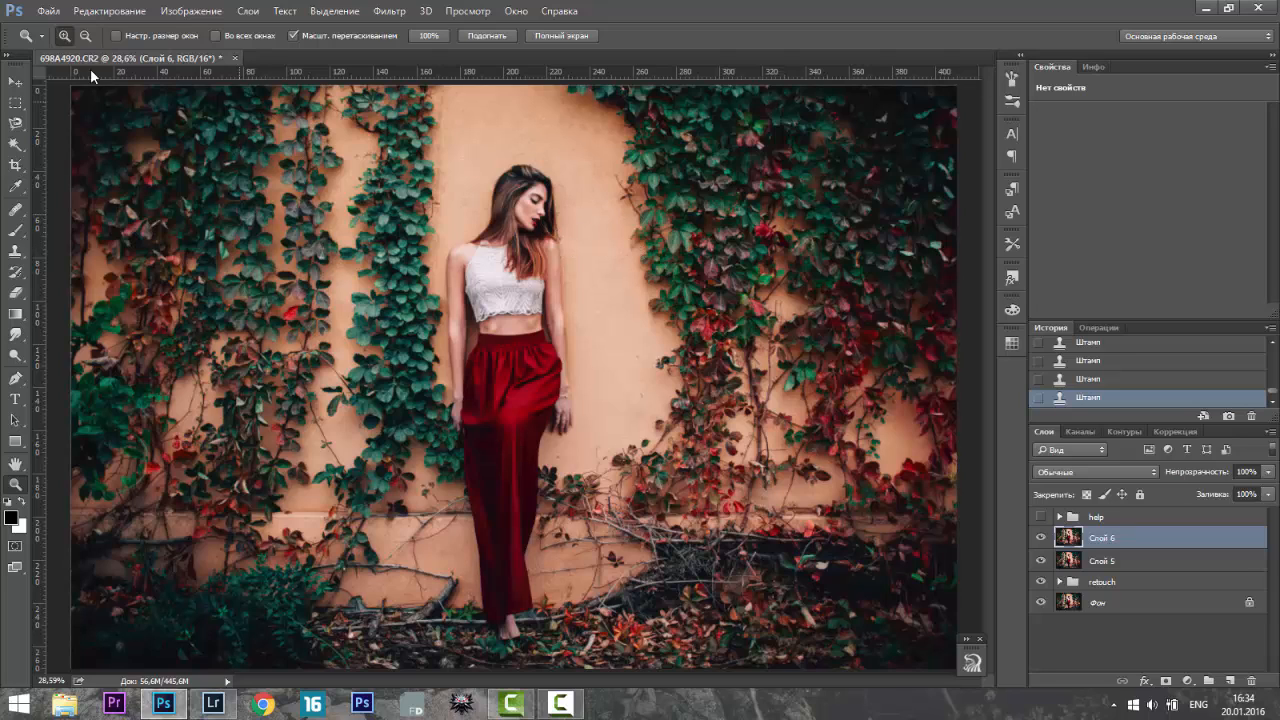
pyautogui.click(15, 104)
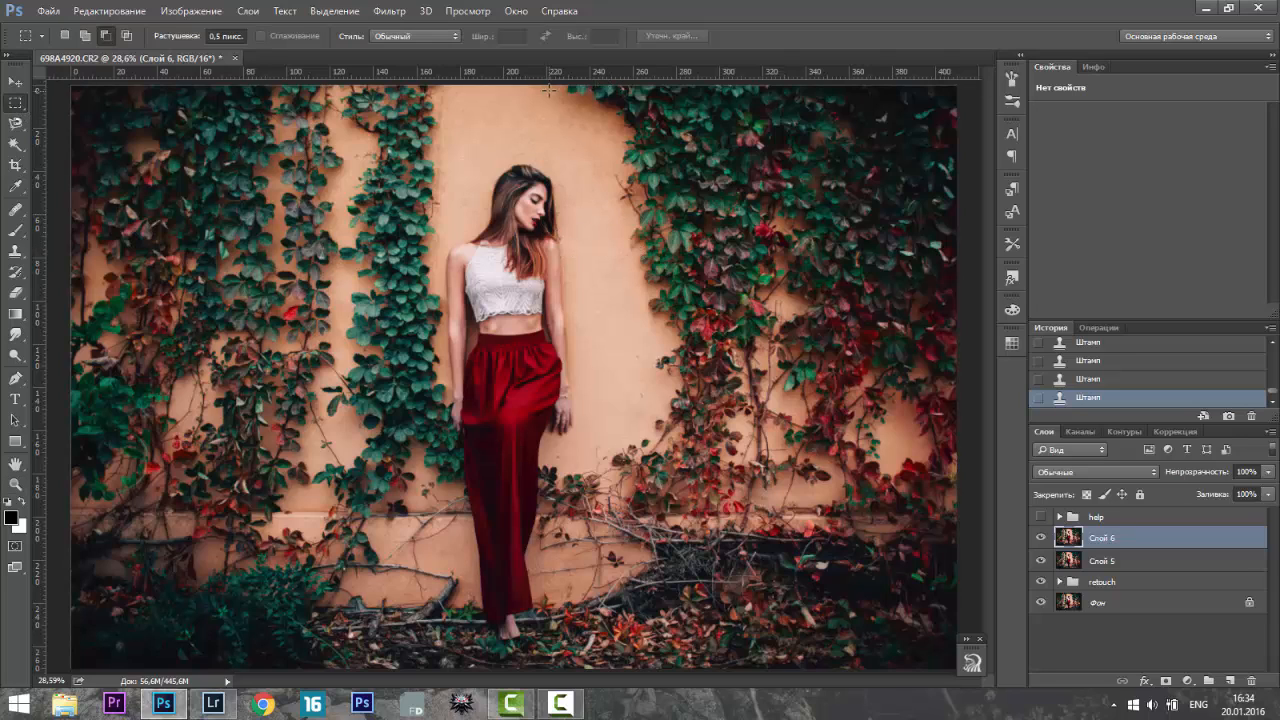
pyautogui.moveTo(560, 84); pyautogui.dragTo(690, 373)
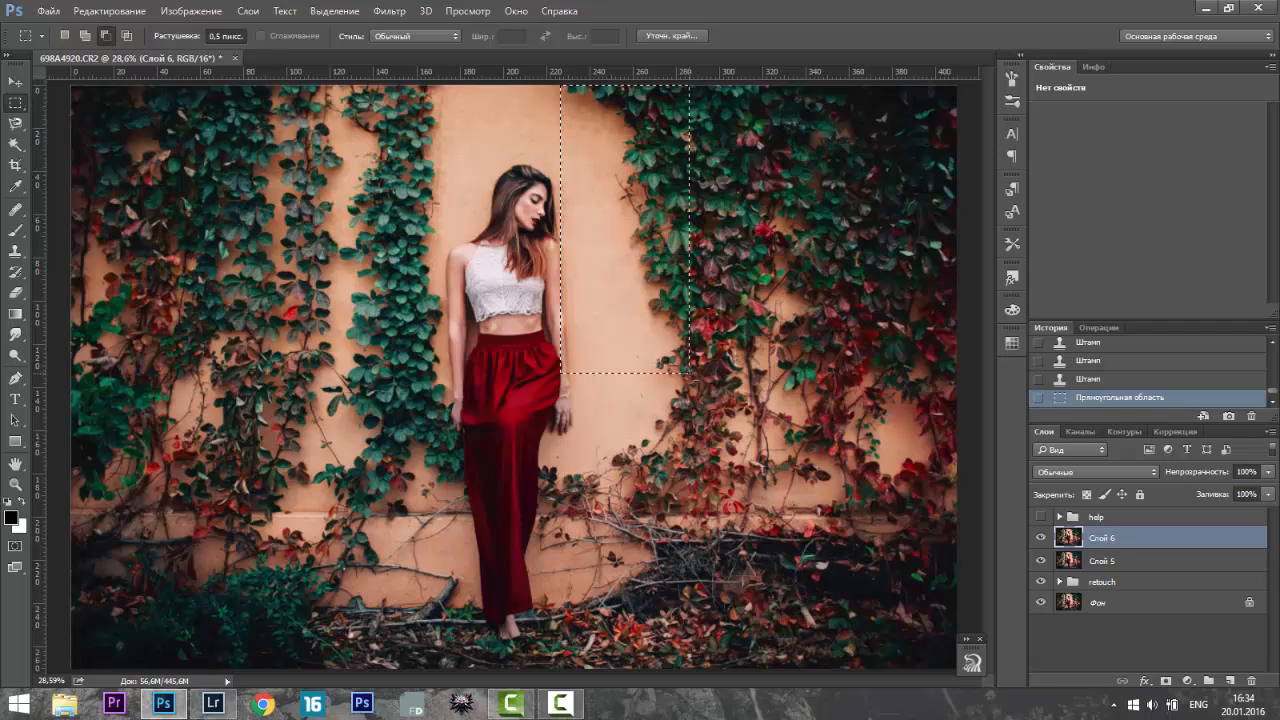
pyautogui.hotkey('ctrl', 'd')
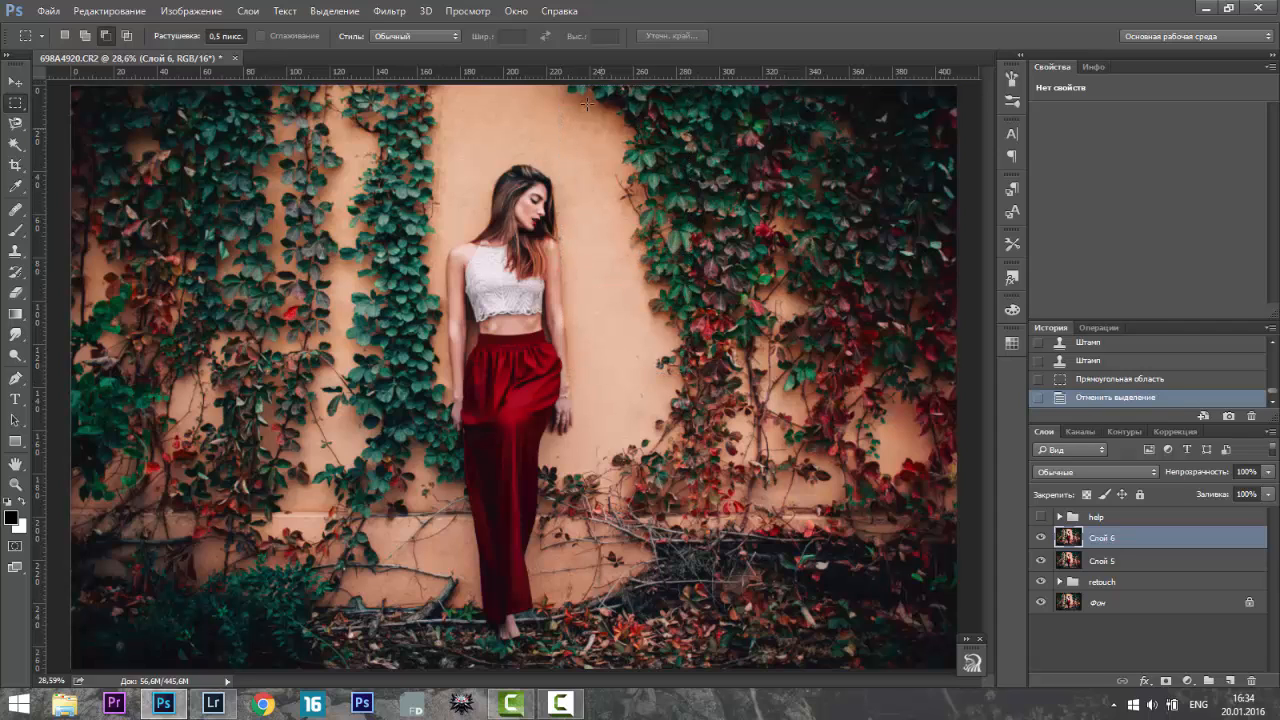
# - Copy the upper ivy wall area right of the figure to a new layer and stretch it toward her to about 110% width
pyautogui.moveTo(593, 85); pyautogui.dragTo(982, 660)
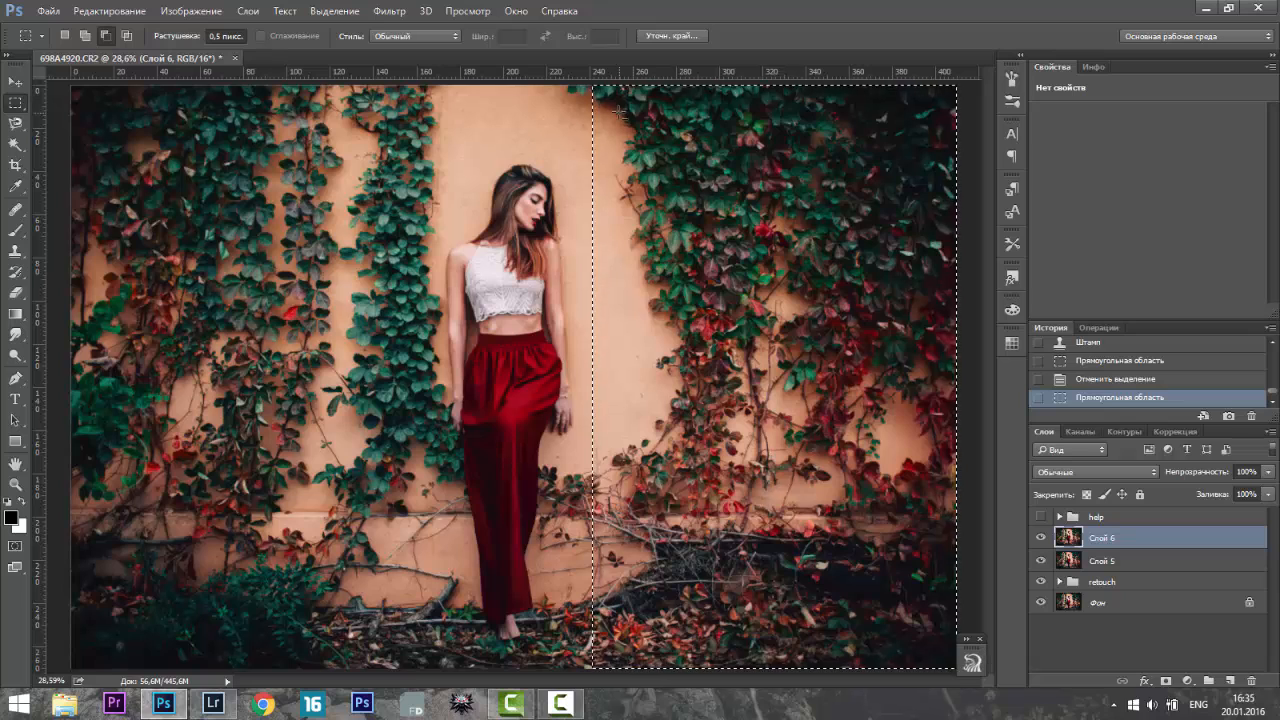
pyautogui.hotkey('ctrl', 'j')
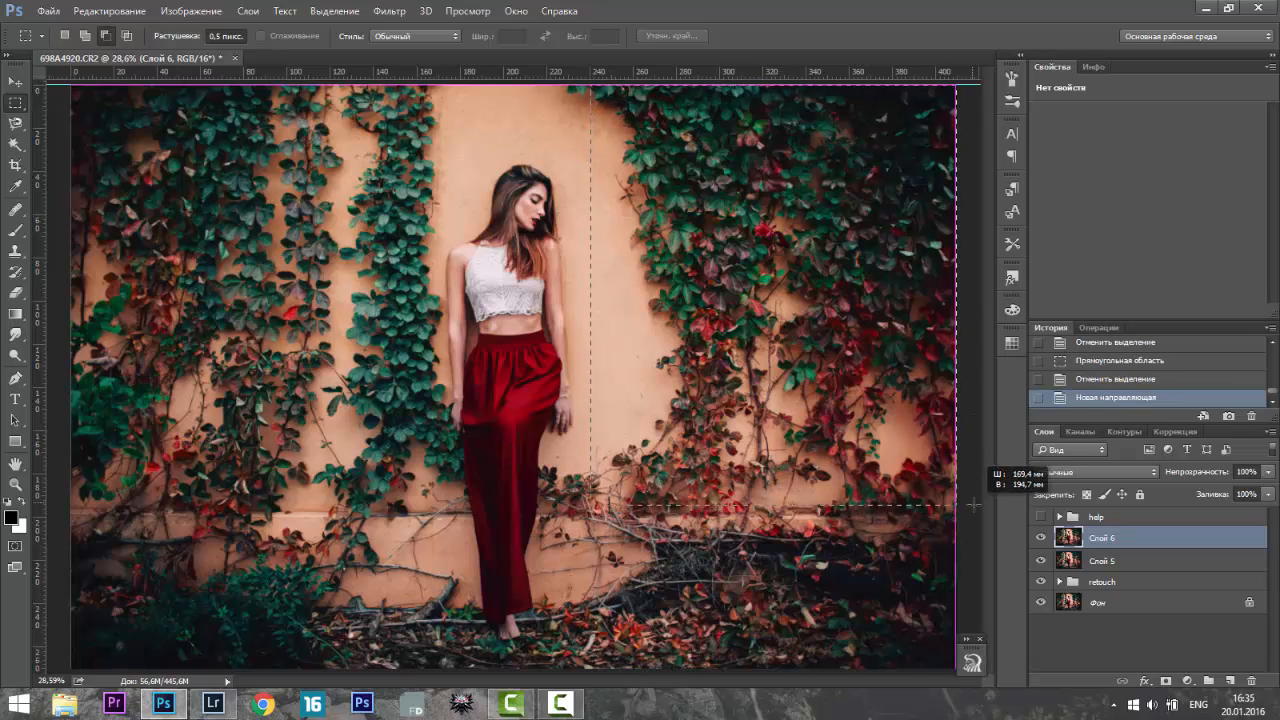
pyautogui.hotkey('ctrl', 't')
pyautogui.moveTo(597, 290); pyautogui.dragTo(558, 283)
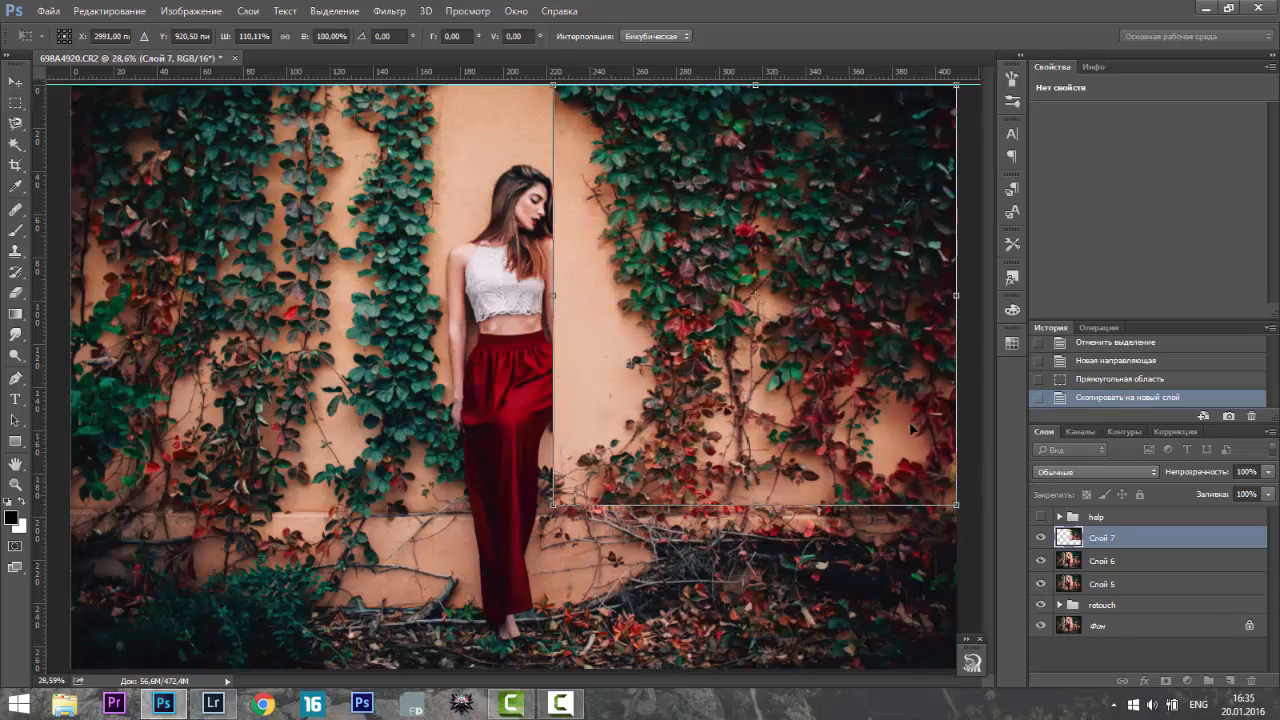
pyautogui.press('Return')
# - Erase the stretched layer's inner edge over the figure's face and arm with a 105 px Eraser
pyautogui.press('e')
pyautogui.rightClick(518, 128)
pyautogui.moveTo(548, 130); pyautogui.dragTo(560, 487)
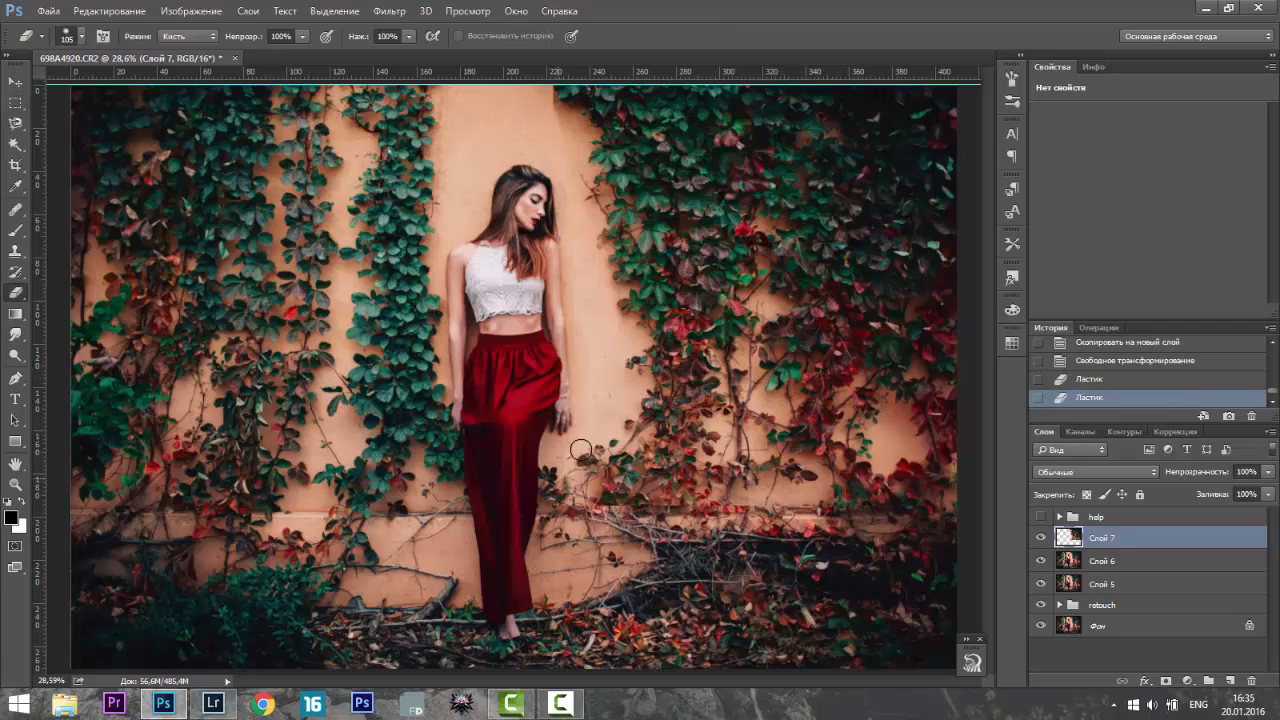
# - Compare the stretched layer on and off, undo a stray eraser stroke, and erase the layer's lower edge to blend it into the branches
pyautogui.click(1038, 540)
pyautogui.click(1038, 540)
pyautogui.click(1038, 540)
pyautogui.click(1038, 540)
pyautogui.click(1038, 540)
pyautogui.moveTo(570, 127)
pyautogui.mouseDown()
pyautogui.moveTo(536, 90)
pyautogui.moveTo(569, 137)
pyautogui.mouseUp()
pyautogui.hotkey('ctrl', 'z')
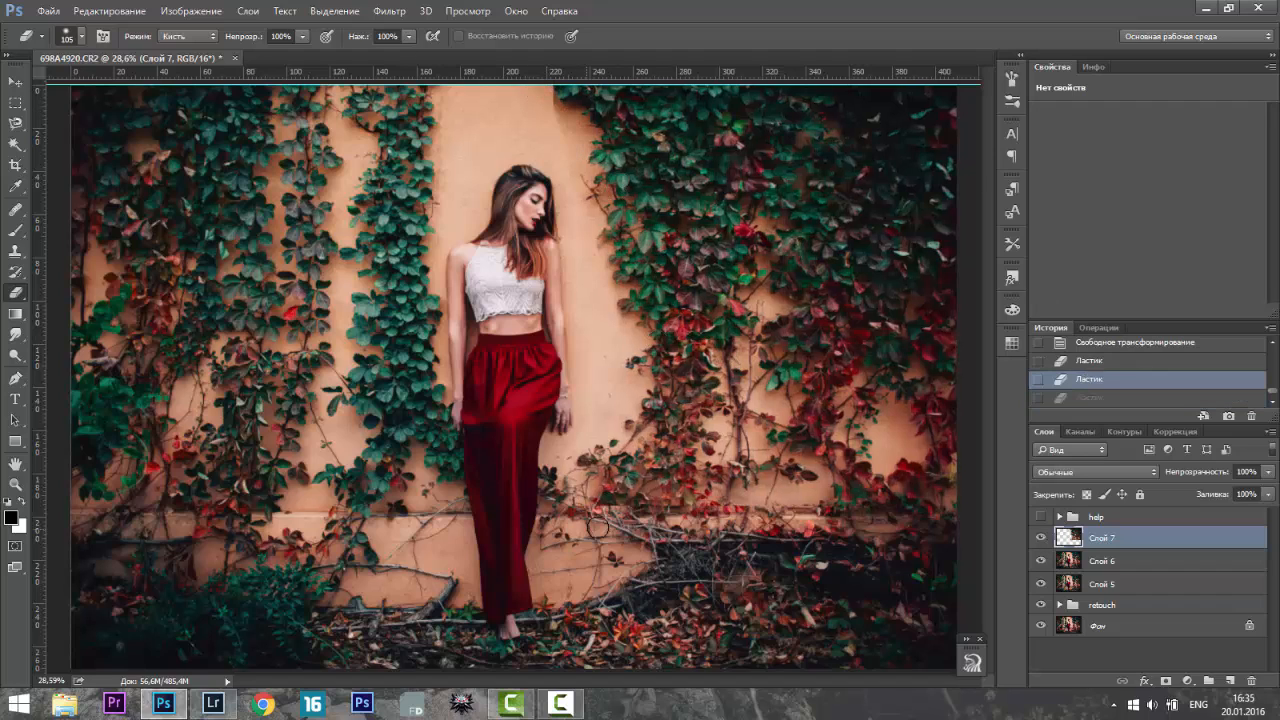
pyautogui.moveTo(599, 501); pyautogui.dragTo(818, 508)
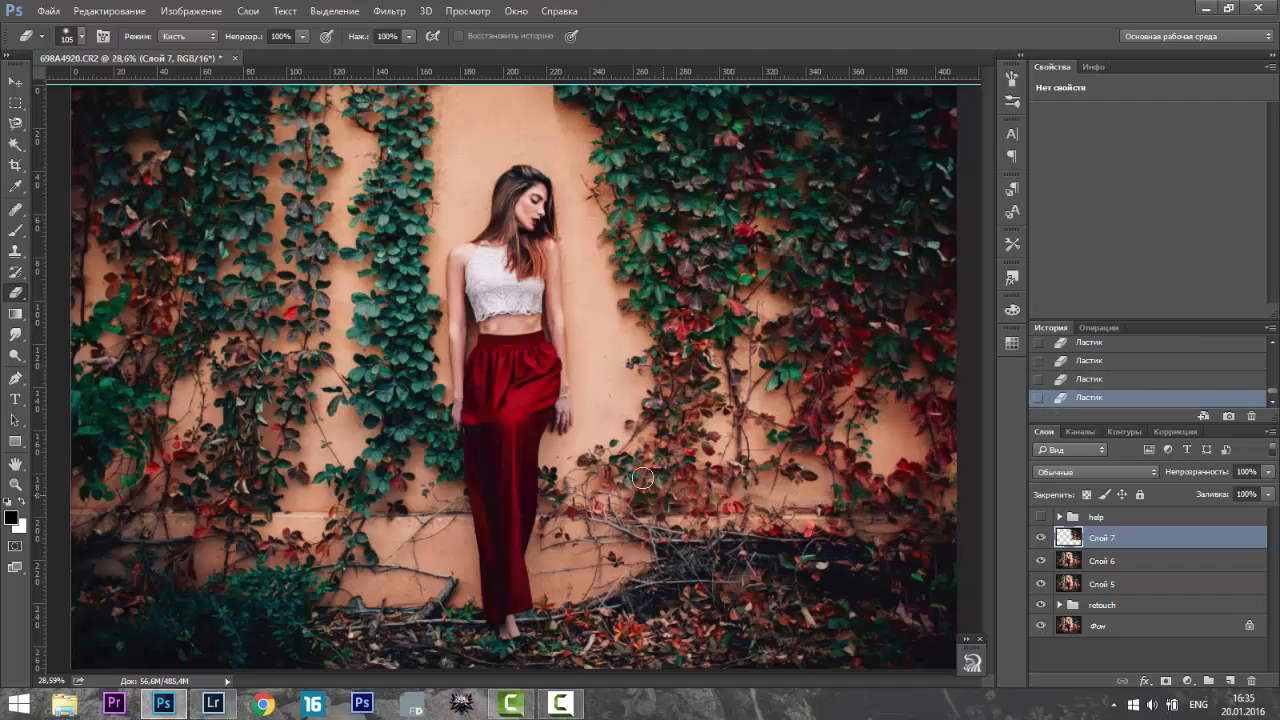
# - Sample the wall colour, then erase the stretched layer's vertical seam beside the upper ivy with a 75 px Eraser
pyautogui.scroll(5, 537, 104)
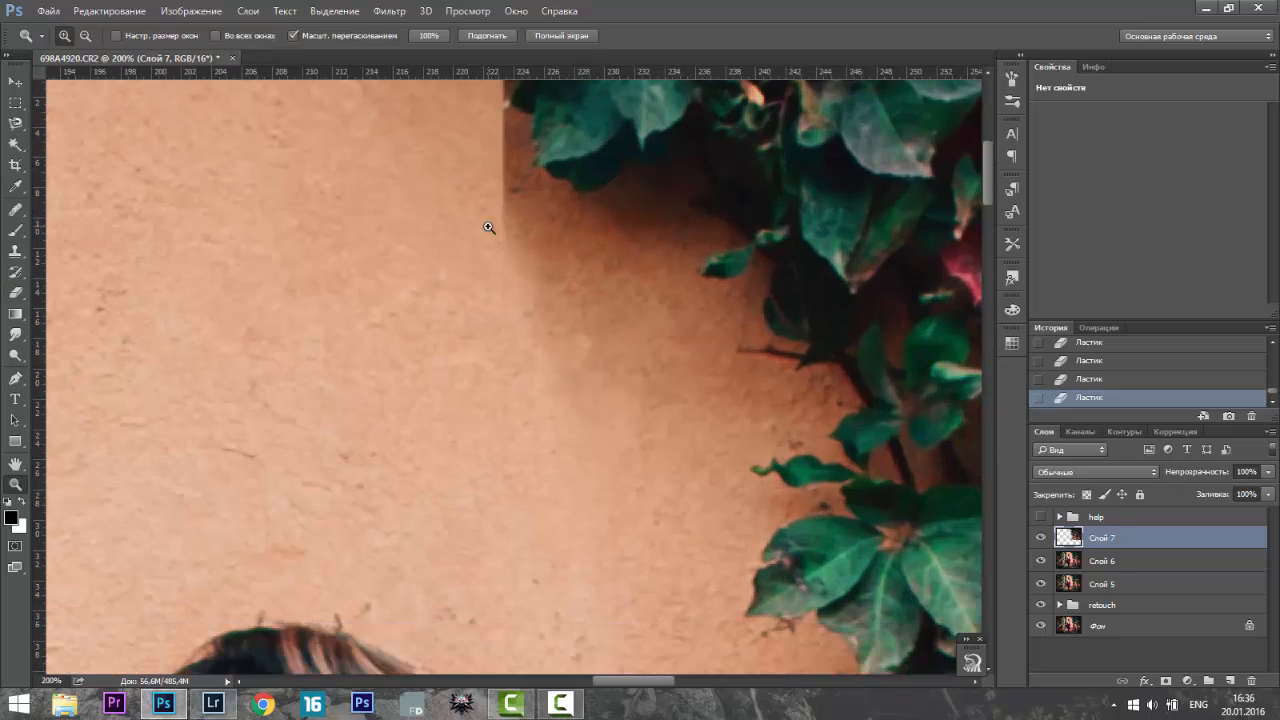
pyautogui.press('b')
pyautogui.rightClick(471, 273)
pyautogui.keyDown('alt'); pyautogui.click(432, 217); pyautogui.keyUp('alt')
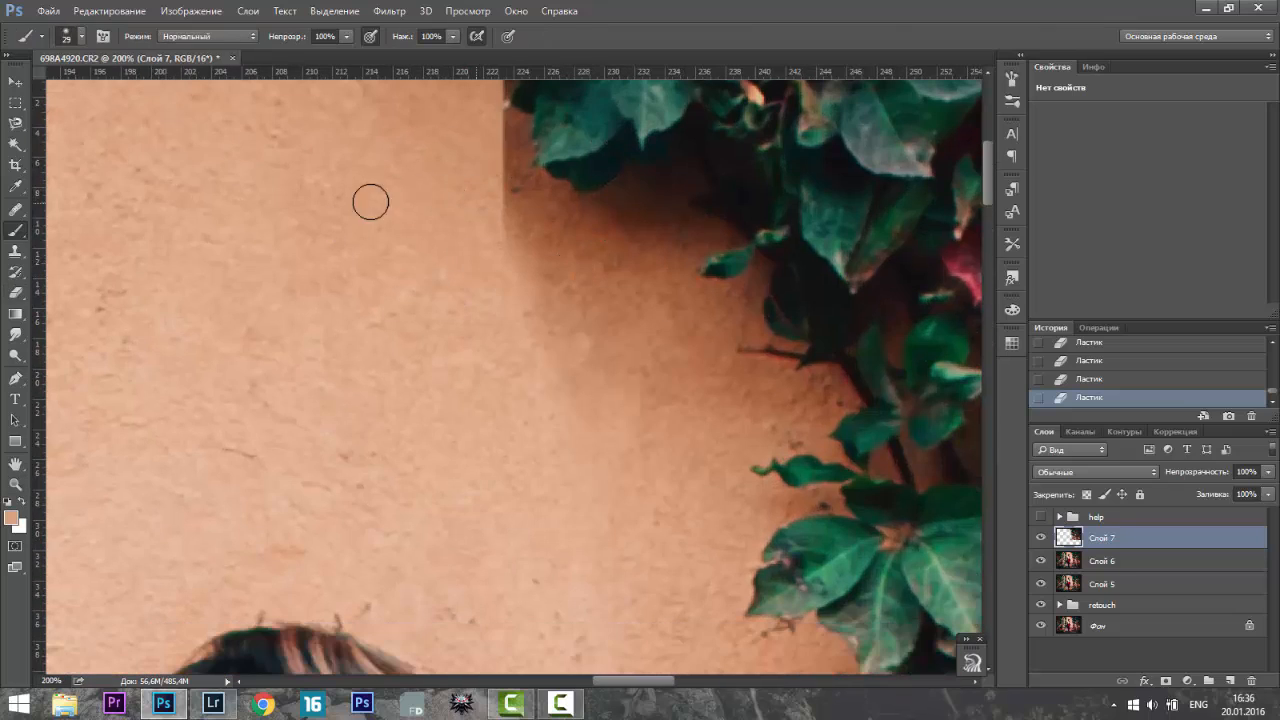
pyautogui.press('e')
pyautogui.rightClick(460, 273)
pyautogui.click(583, 309)
pyautogui.moveTo(462, 205); pyautogui.dragTo(620, 431)
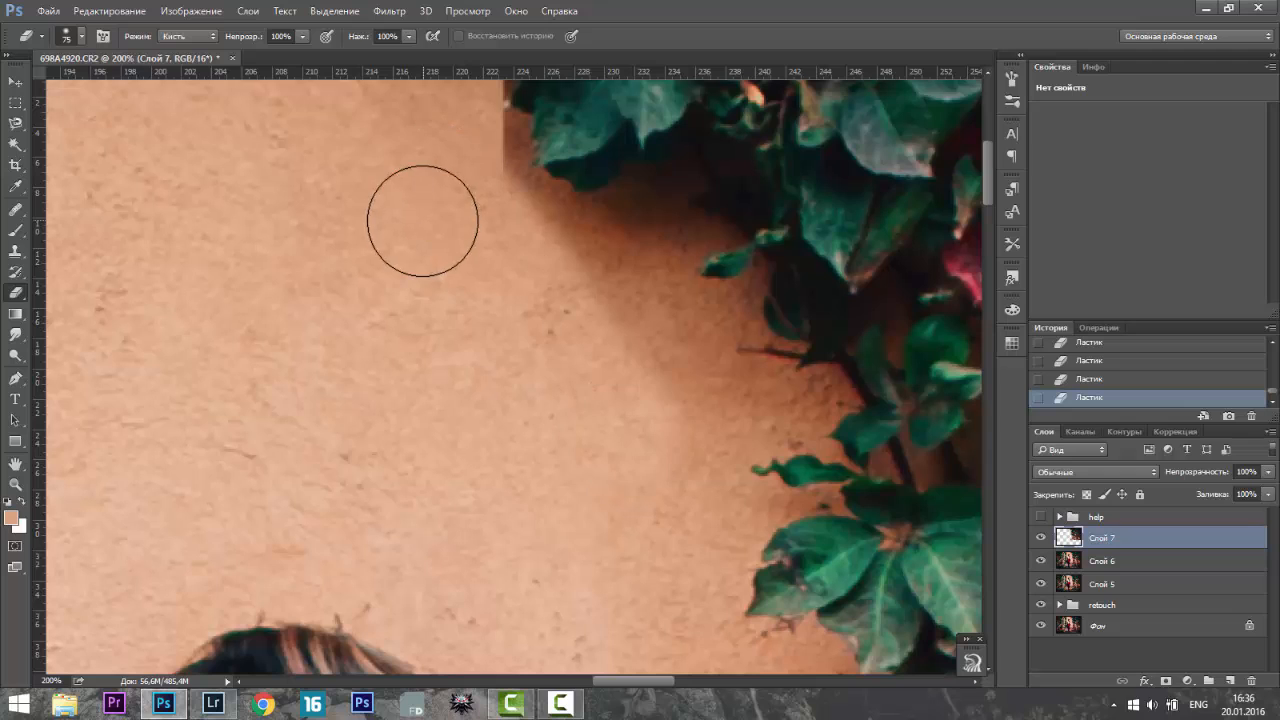
# - Try cloning over the remaining seam with a 26 px stamp that samples the current layer and below, and undo the stroke
pyautogui.press('s')
pyautogui.rightClick(444, 196)
pyautogui.click(554, 233)
pyautogui.click(650, 35)
pyautogui.rightClick(442, 237)
pyautogui.click(533, 273)
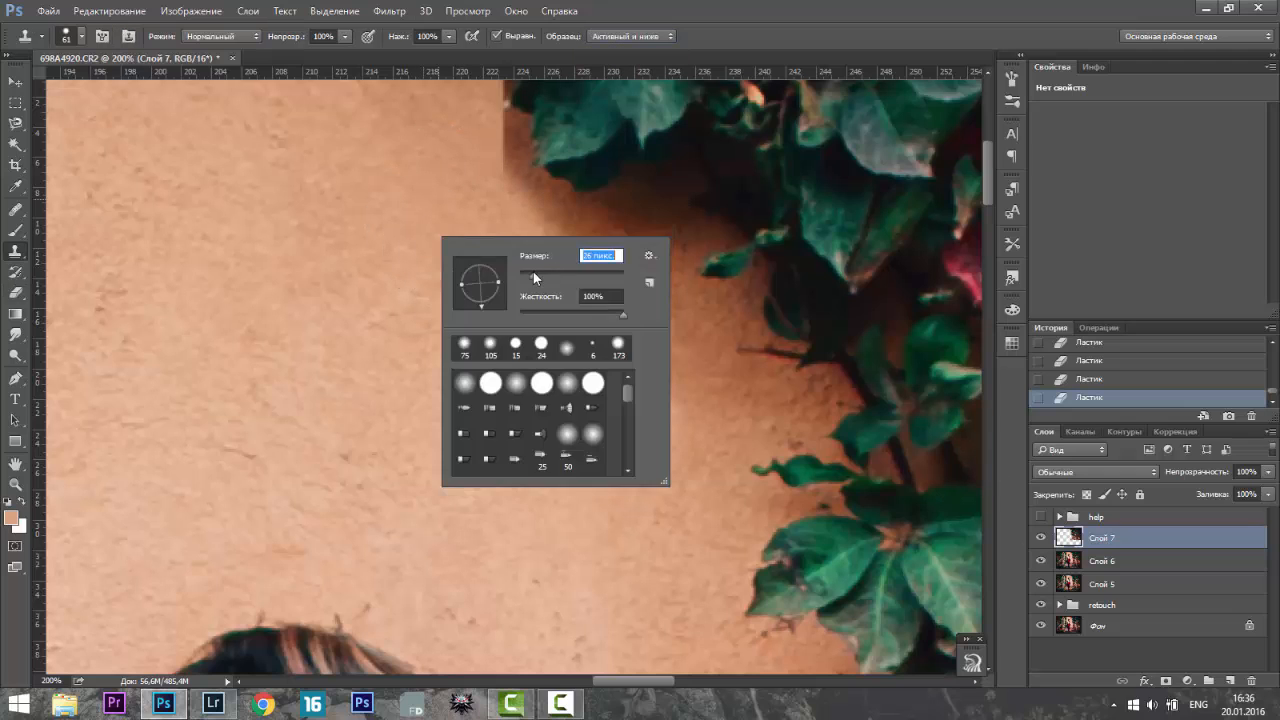
pyautogui.moveTo(482, 146); pyautogui.dragTo(505, 160)
pyautogui.hotkey('ctrl', 'z')
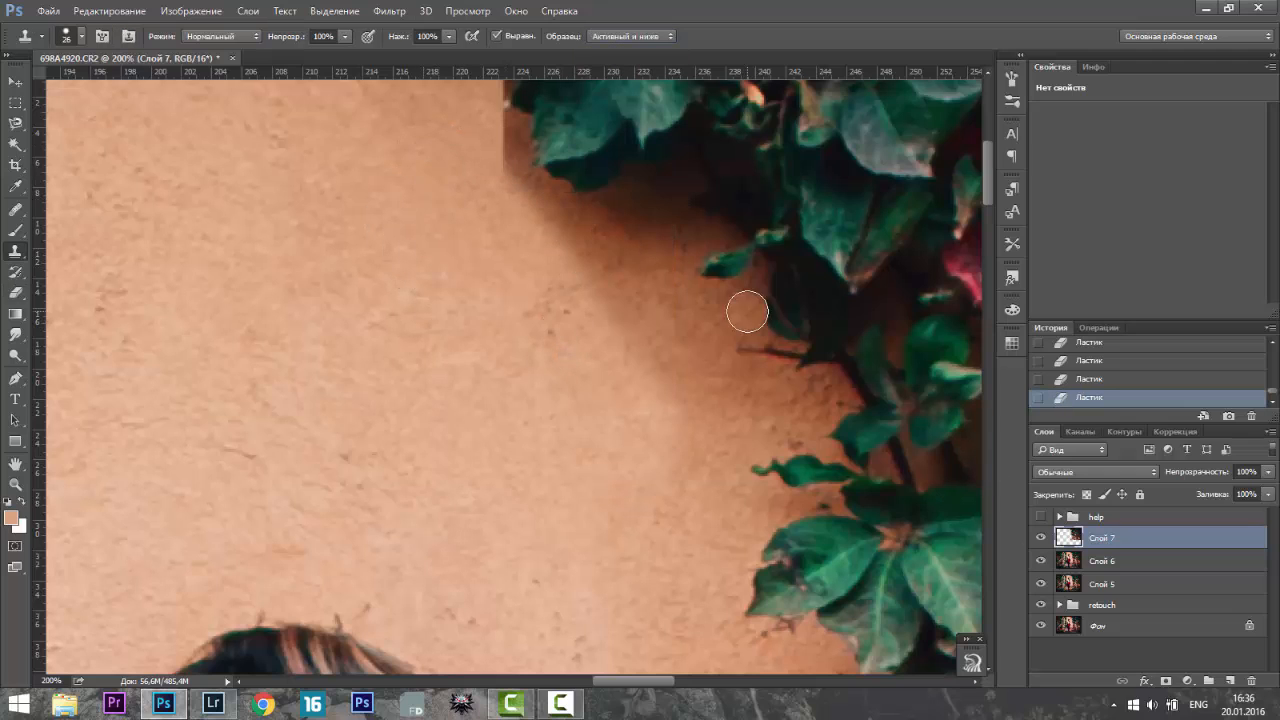
# - Add a new layer, paint the sampled wall colour over the seam, and set the layer to Soft Light at 9% opacity
pyautogui.click(1230, 681)
pyautogui.press('b')
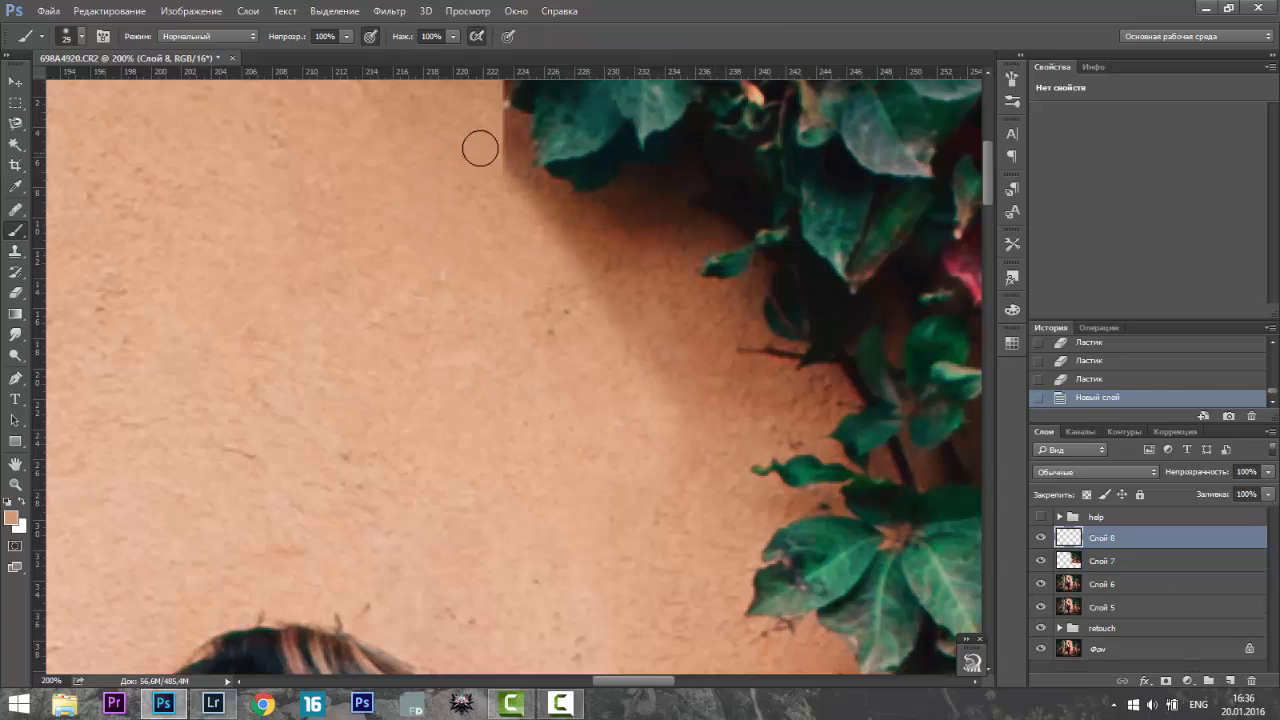
pyautogui.moveTo(510, 135); pyautogui.dragTo(519, 175)
pyautogui.click(501, 143)
pyautogui.click(1066, 474)
pyautogui.click(1075, 314)
pyautogui.click(1267, 472)
pyautogui.moveTo(1267, 490); pyautogui.dragTo(1196, 497)
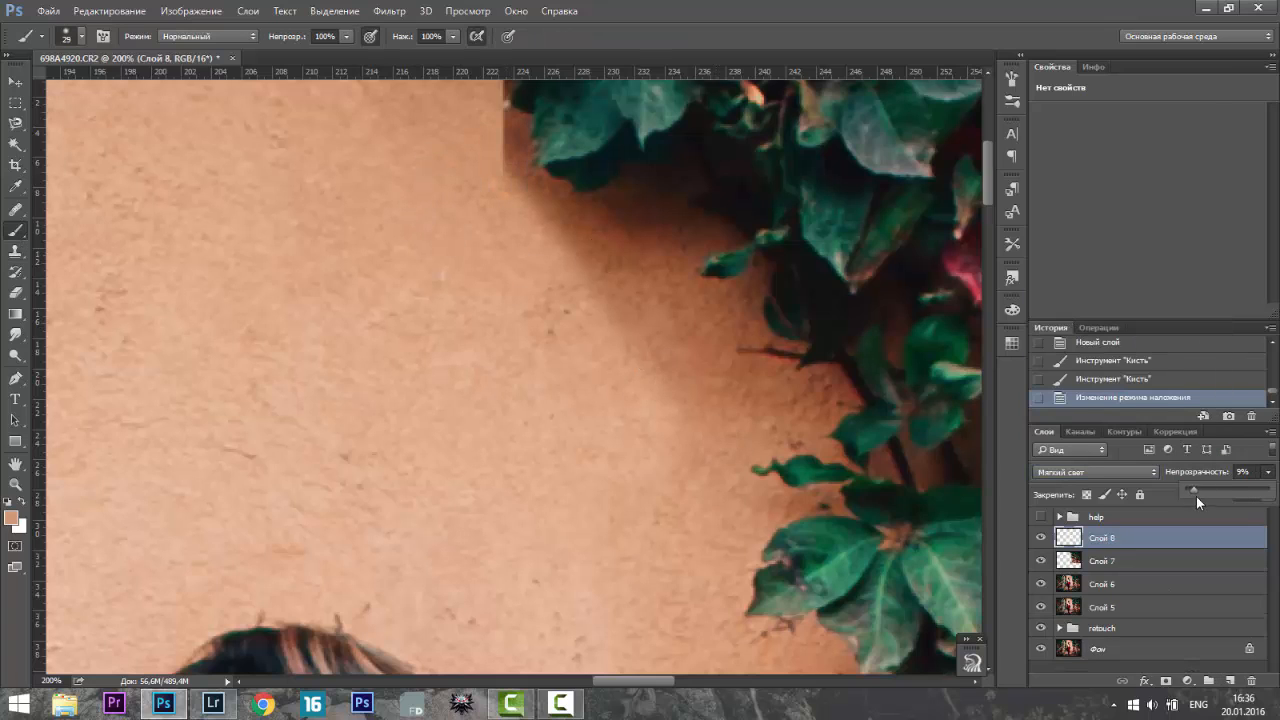
# - Step back in the history to the empty new layer and set its blending mode to Soft Light
pyautogui.click(1134, 383)
pyautogui.click(1150, 365)
pyautogui.click(1140, 346)
pyautogui.click(1131, 473)
pyautogui.click(1075, 314)
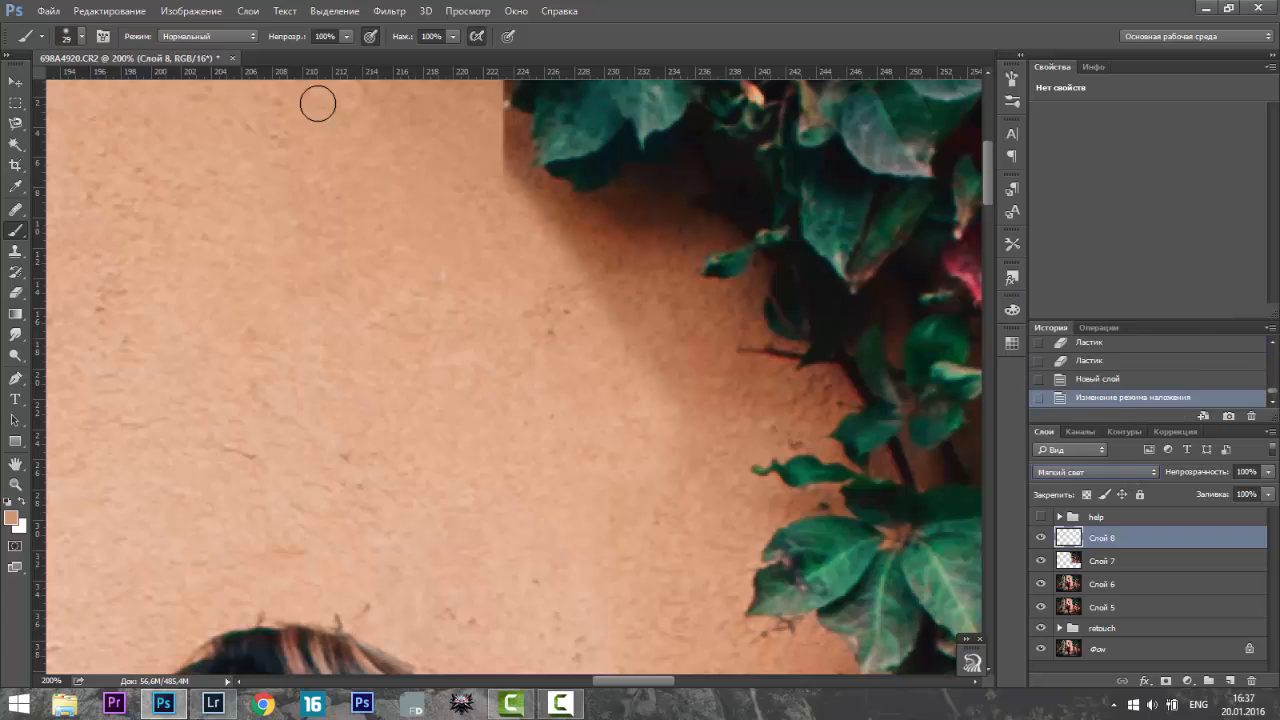
# - Paint white at reduced brush opacity on the Soft Light layer along the dark seam and shadow beside the upper ivy
pyautogui.click(14, 498)
pyautogui.click(22, 501)
pyautogui.moveTo(506, 125); pyautogui.dragTo(525, 180)
pyautogui.click(1075, 376)
pyautogui.click(344, 36)
pyautogui.moveTo(346, 54); pyautogui.dragTo(269, 55)
pyautogui.moveTo(506, 125)
pyautogui.mouseDown()
pyautogui.moveTo(511, 183)
pyautogui.moveTo(512, 131)
pyautogui.mouseUp()
pyautogui.moveTo(512, 131); pyautogui.dragTo(525, 180)
pyautogui.moveTo(530, 190); pyautogui.dragTo(550, 216)
pyautogui.rightClick(607, 311)
pyautogui.moveTo(714, 350); pyautogui.dragTo(734, 352)
pyautogui.moveTo(628, 264); pyautogui.dragTo(705, 381)
# - Erase the hard vertical edge of Слой 7 where the upper ivy corner meets the wall
pyautogui.press('z')
pyautogui.hotkey('ctrl', '0')
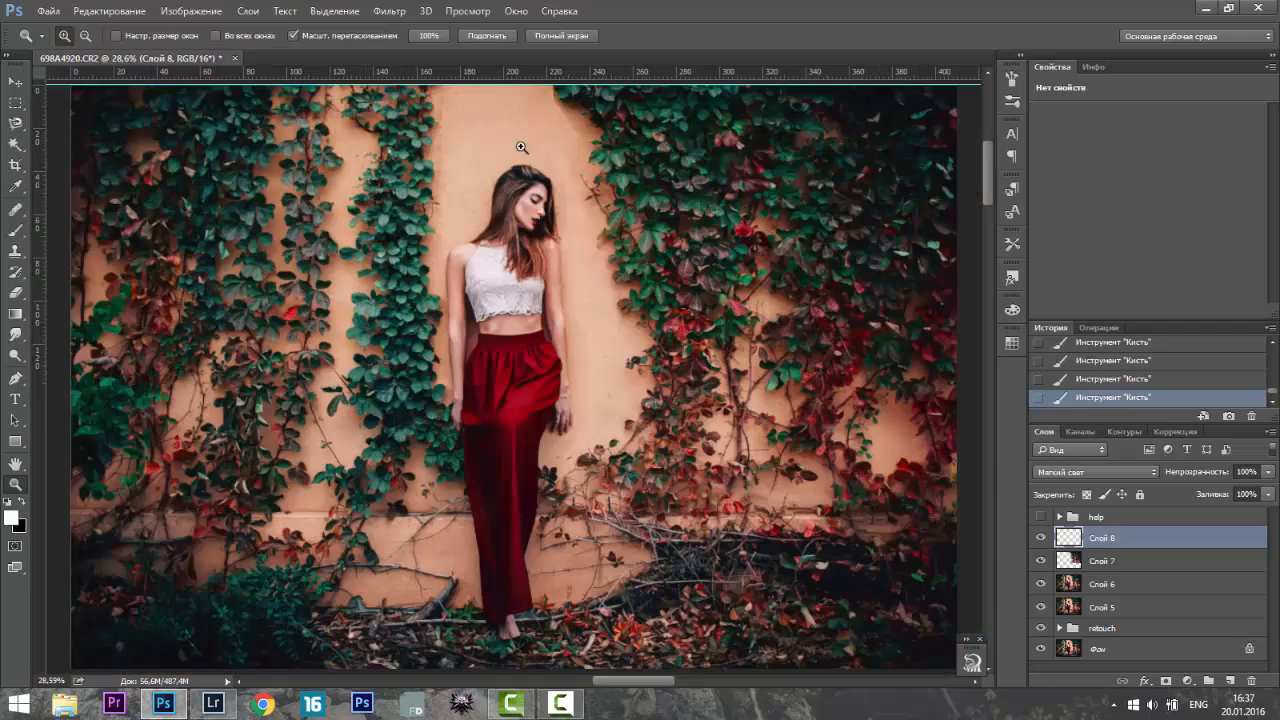
pyautogui.moveTo(520, 149)
pyautogui.mouseDown()
pyautogui.moveTo(571, 82)
pyautogui.moveTo(640, 180)
pyautogui.mouseUp()
pyautogui.click(1062, 561)
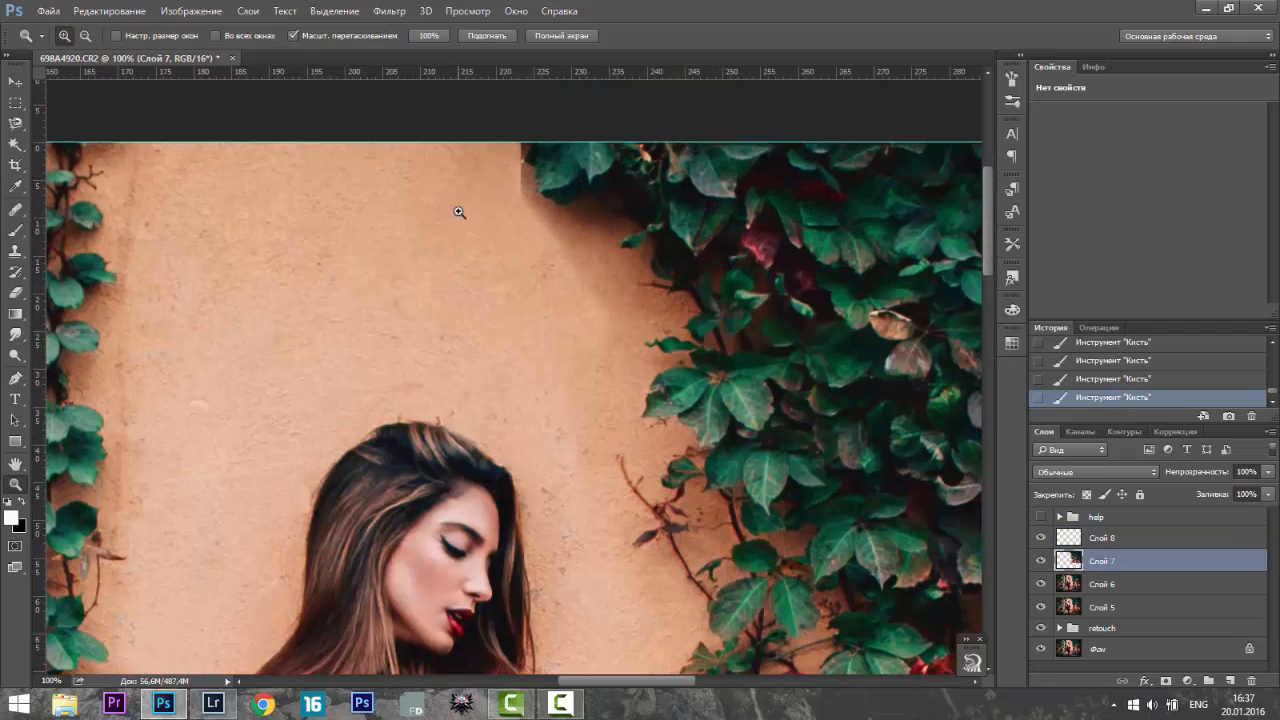
pyautogui.press('s')
pyautogui.press('e')
pyautogui.moveTo(509, 129)
pyautogui.mouseDown()
pyautogui.moveTo(625, 395)
pyautogui.moveTo(606, 450)
pyautogui.mouseUp()
pyautogui.scroll(-3, 563, 177)
# - Compare the whole picture with Слой 7 hidden and shown
pyautogui.press('z')
pyautogui.click(509, 37)
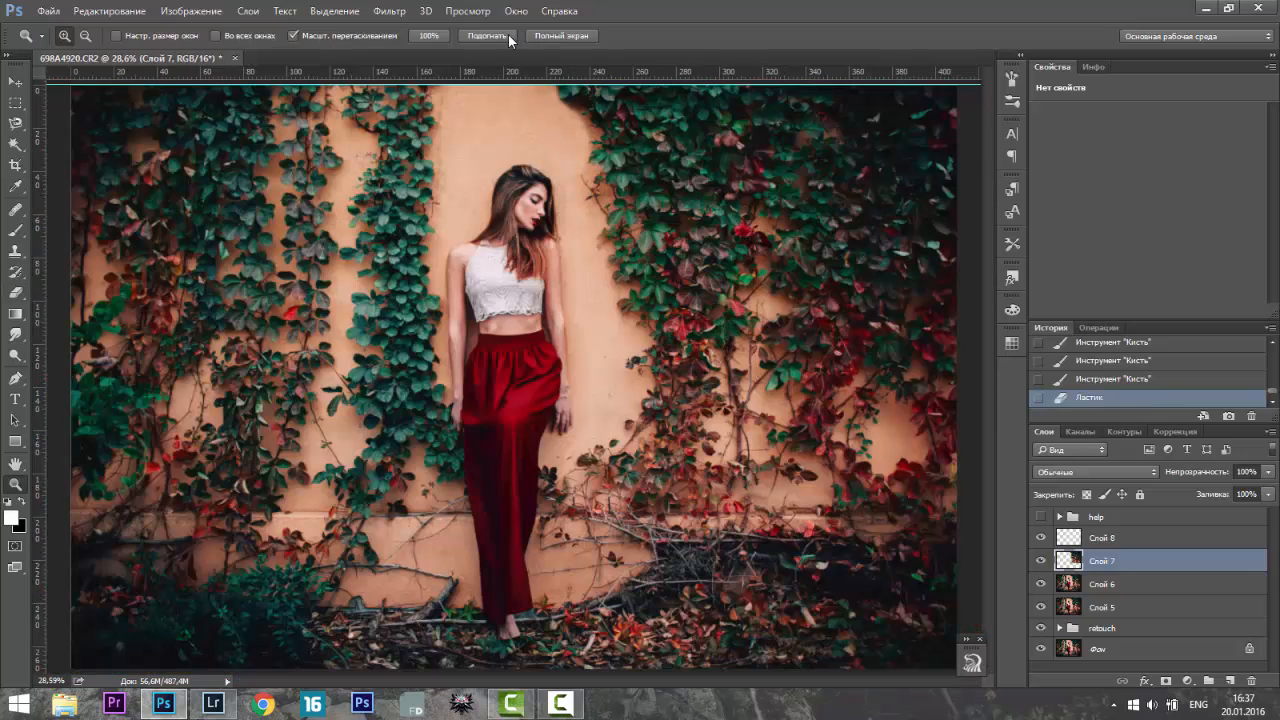
pyautogui.click(1040, 562)
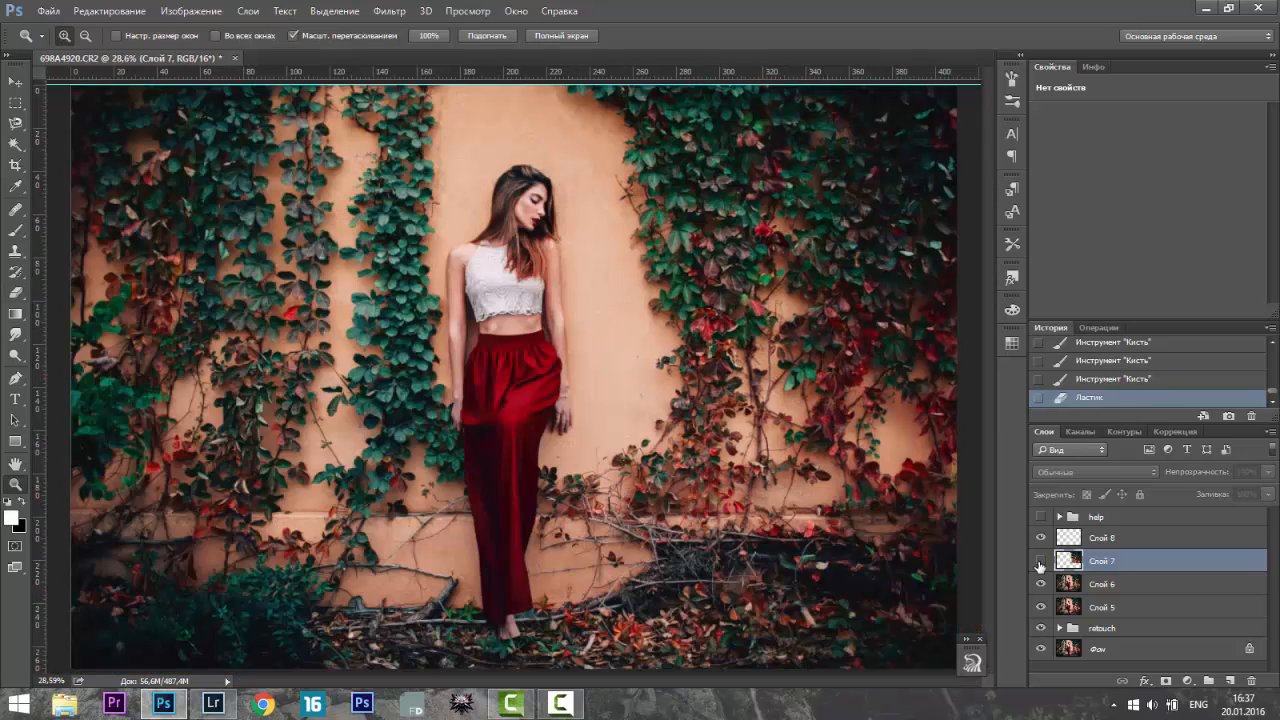
pyautogui.click(1040, 562)
pyautogui.click(1040, 562)
pyautogui.click(1040, 562)
# - Hide Слой 7, copy a rectangle of the upper right ivy edge from Слой 6 to a new layer, and transform it into place
pyautogui.hotkey('alt', '[')
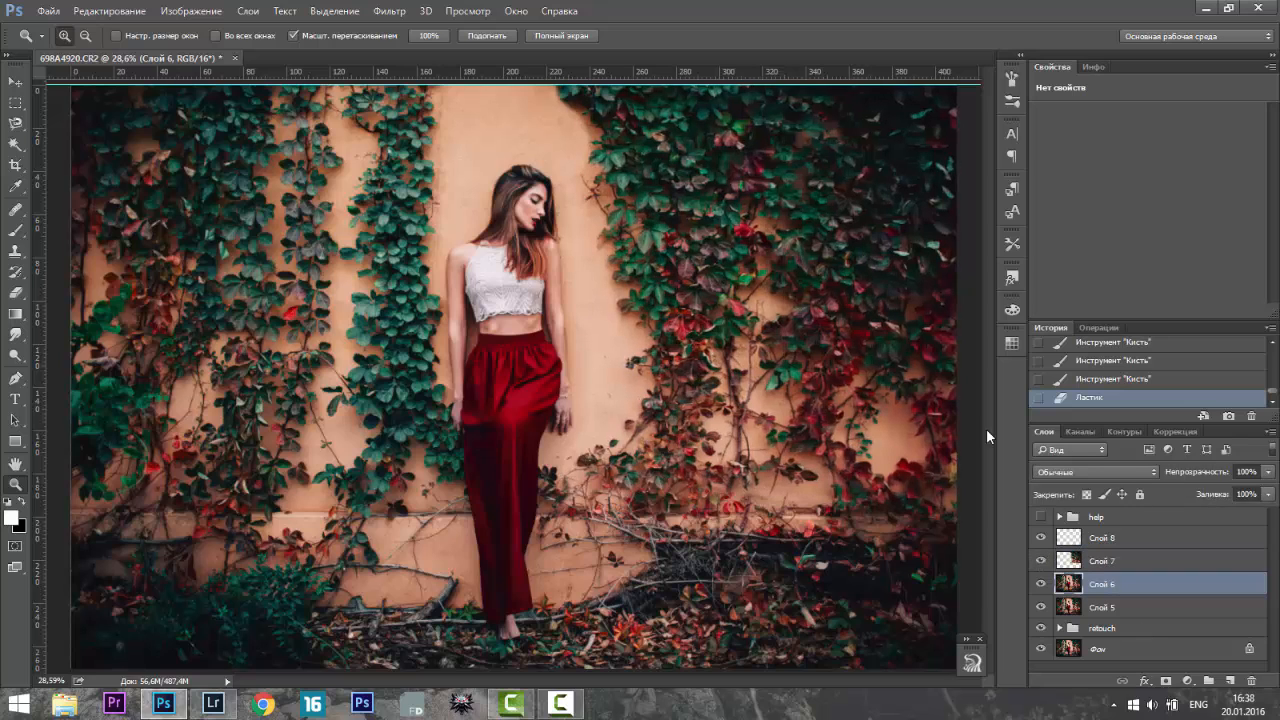
pyautogui.click(1040, 562)
pyautogui.press('m')
pyautogui.moveTo(547, 85)
pyautogui.mouseDown()
pyautogui.moveTo(750, 140)
pyautogui.moveTo(777, 165)
pyautogui.mouseUp()
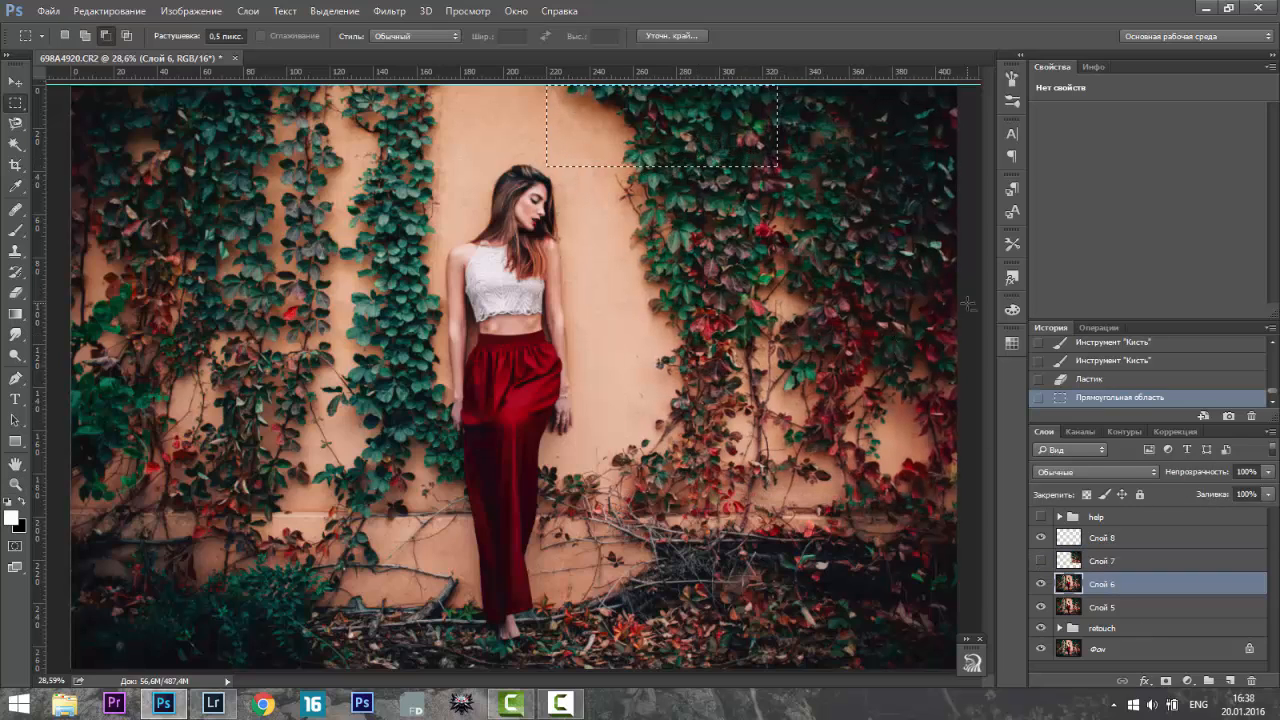
pyautogui.hotkey('ctrl', 'j')
pyautogui.hotkey('ctrl', 't')
pyautogui.moveTo(547, 125)
pyautogui.mouseDown()
pyautogui.moveTo(489, 119)
pyautogui.moveTo(617, 234)
pyautogui.mouseUp()
pyautogui.press('Return')
# - Erase the hard edges of the copied ivy patch so it blends into the wall above the head
pyautogui.press('z')
pyautogui.press('e')
pyautogui.moveTo(546, 213)
pyautogui.mouseDown()
pyautogui.moveTo(668, 219)
pyautogui.moveTo(542, 180)
pyautogui.moveTo(531, 220)
pyautogui.mouseUp()
pyautogui.scroll(2, 526, 148)
# - On the Soft Light layer Слой 8, erase the excess brightening on the wall beside the upper ivy corner
pyautogui.hotkey('alt', ']')
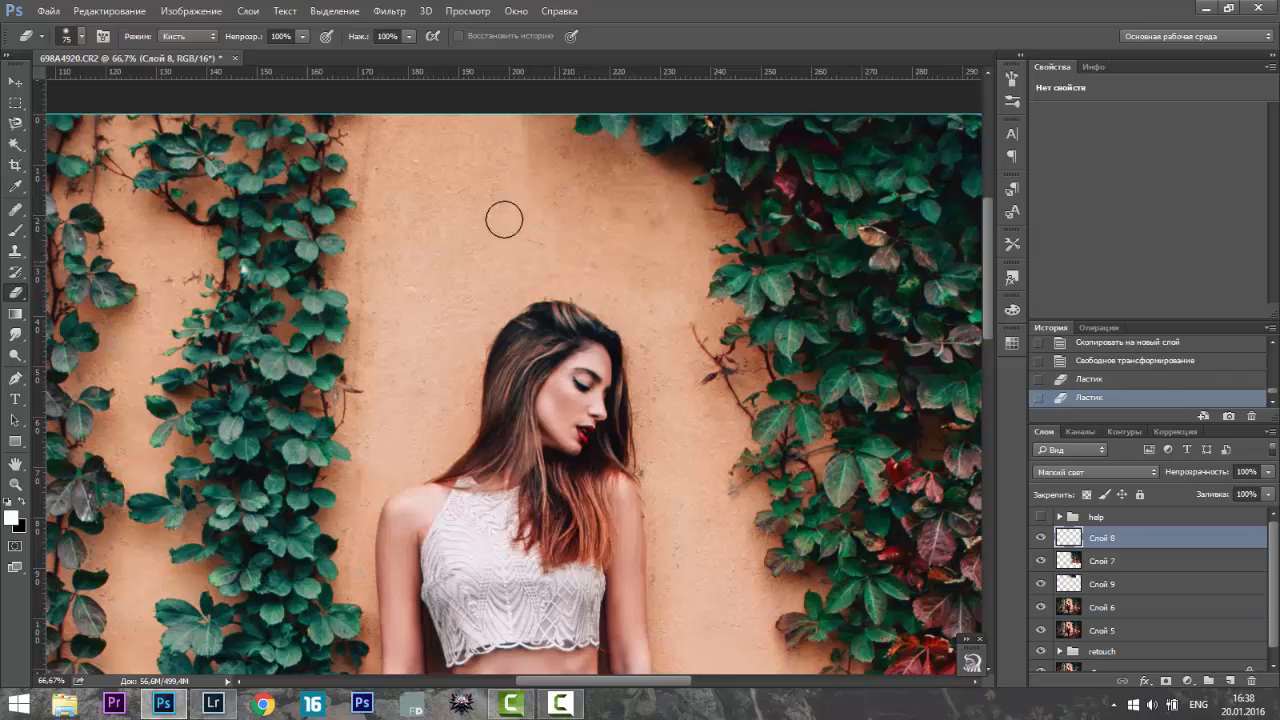
pyautogui.press('x')
pyautogui.click(523, 131)
pyautogui.moveTo(520, 131); pyautogui.dragTo(554, 211)
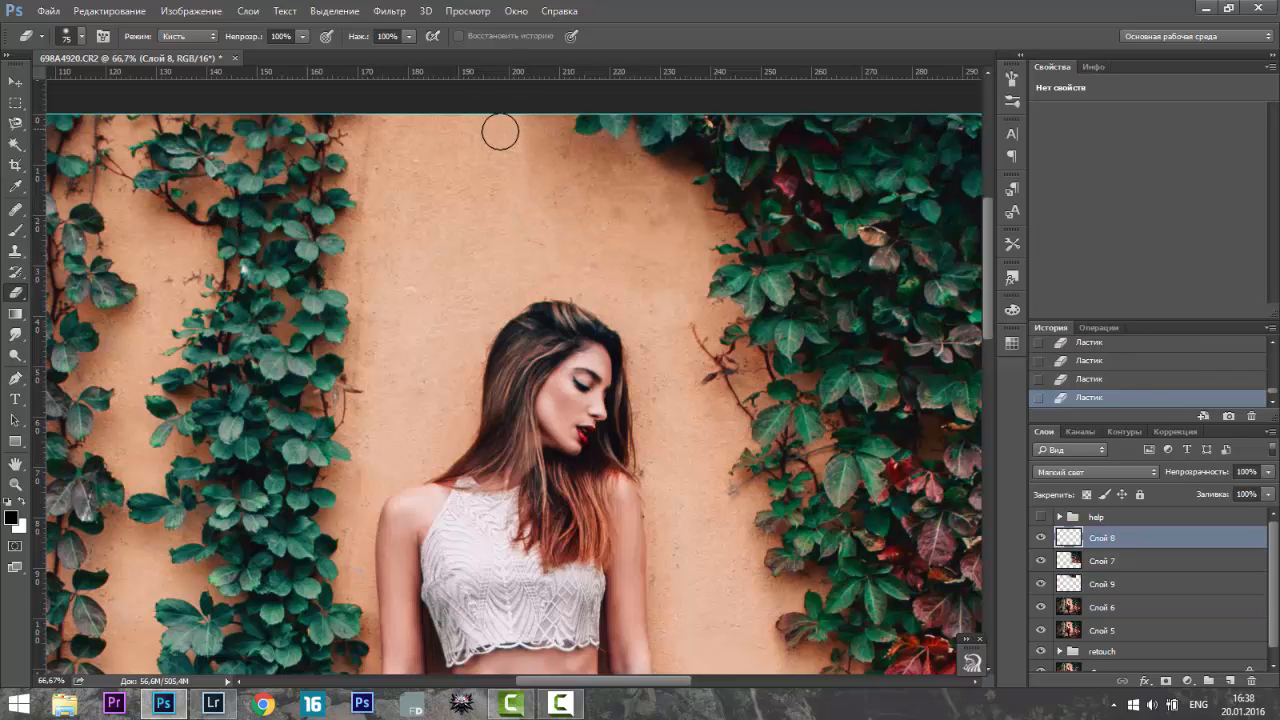
# - Paint black at 8% brush opacity on Слой 8 to even out the wall tone beside the upper ivy corner
pyautogui.press('b')
pyautogui.click(517, 163)
pyautogui.moveTo(516, 136); pyautogui.dragTo(520, 160)
pyautogui.moveTo(530, 150); pyautogui.dragTo(585, 190)
pyautogui.moveTo(600, 200); pyautogui.dragTo(643, 229)
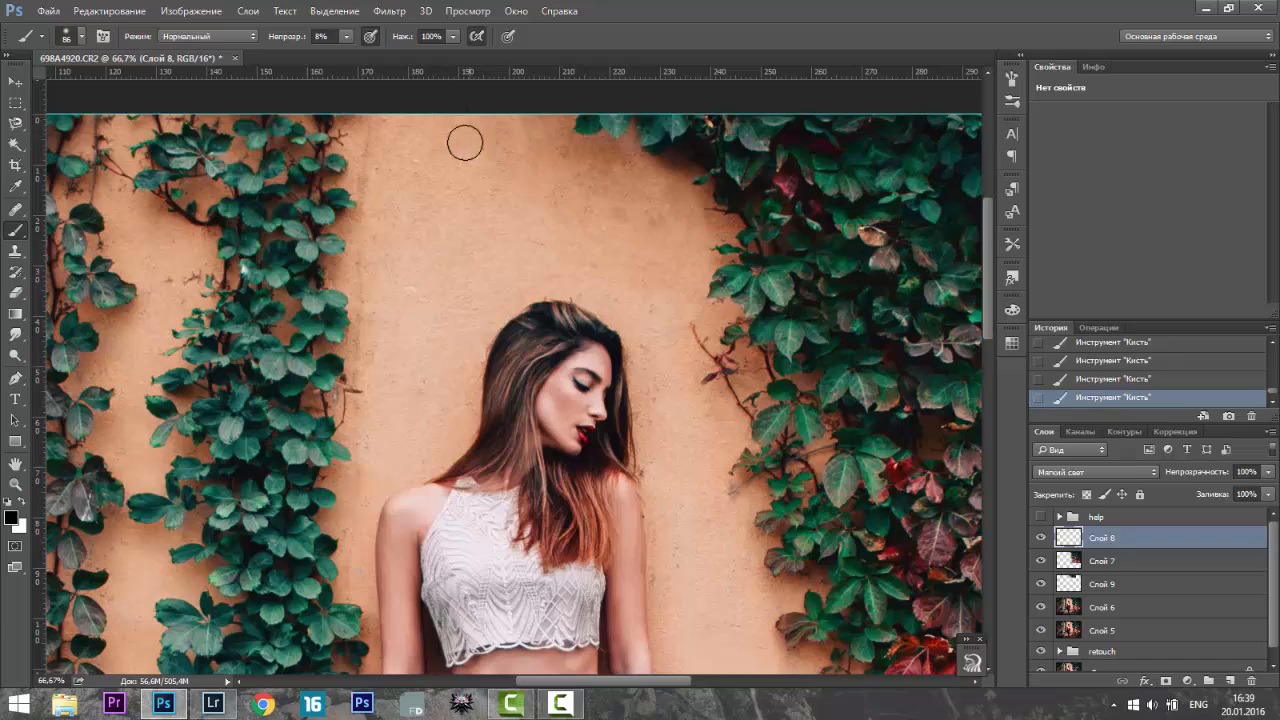
pyautogui.rightClick(497, 171)
pyautogui.press('Escape')
pyautogui.press('z')
pyautogui.click(487, 35)
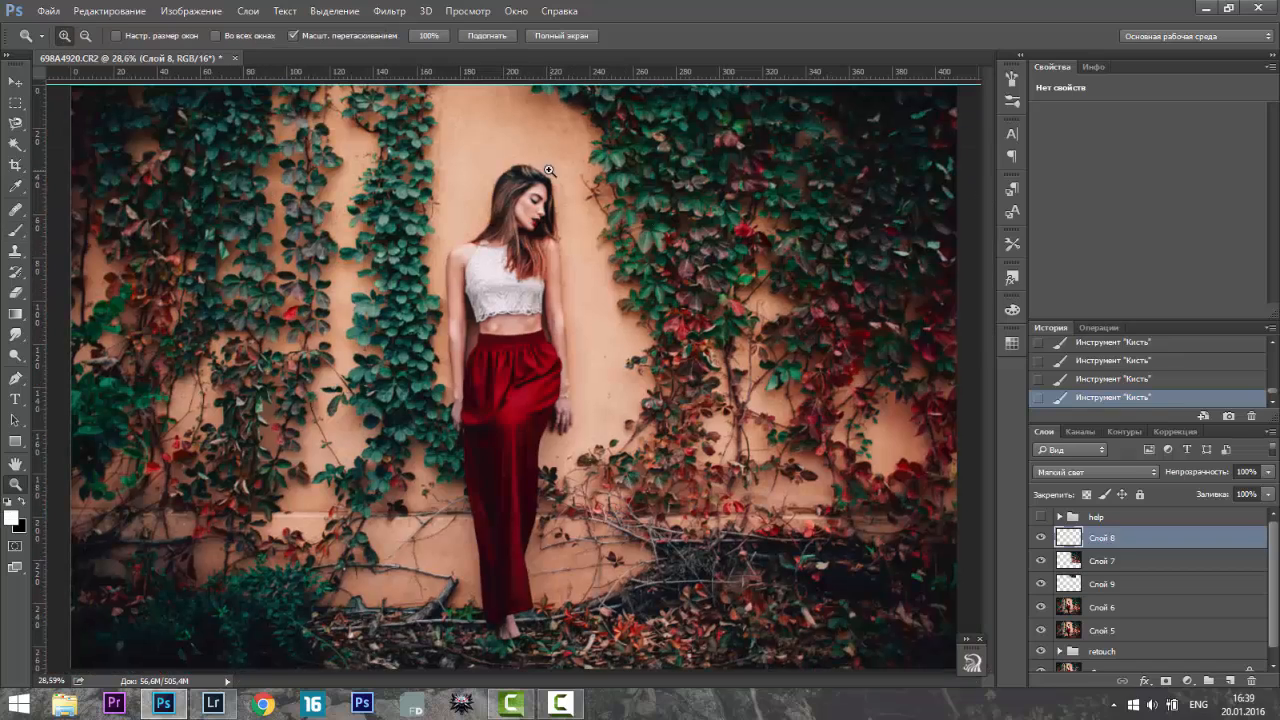
# - On Слой 7, clone clean wall over the cut stem below the hanging withered leaves in the lower right ivy
pyautogui.scroll(-1, 1054, 560)
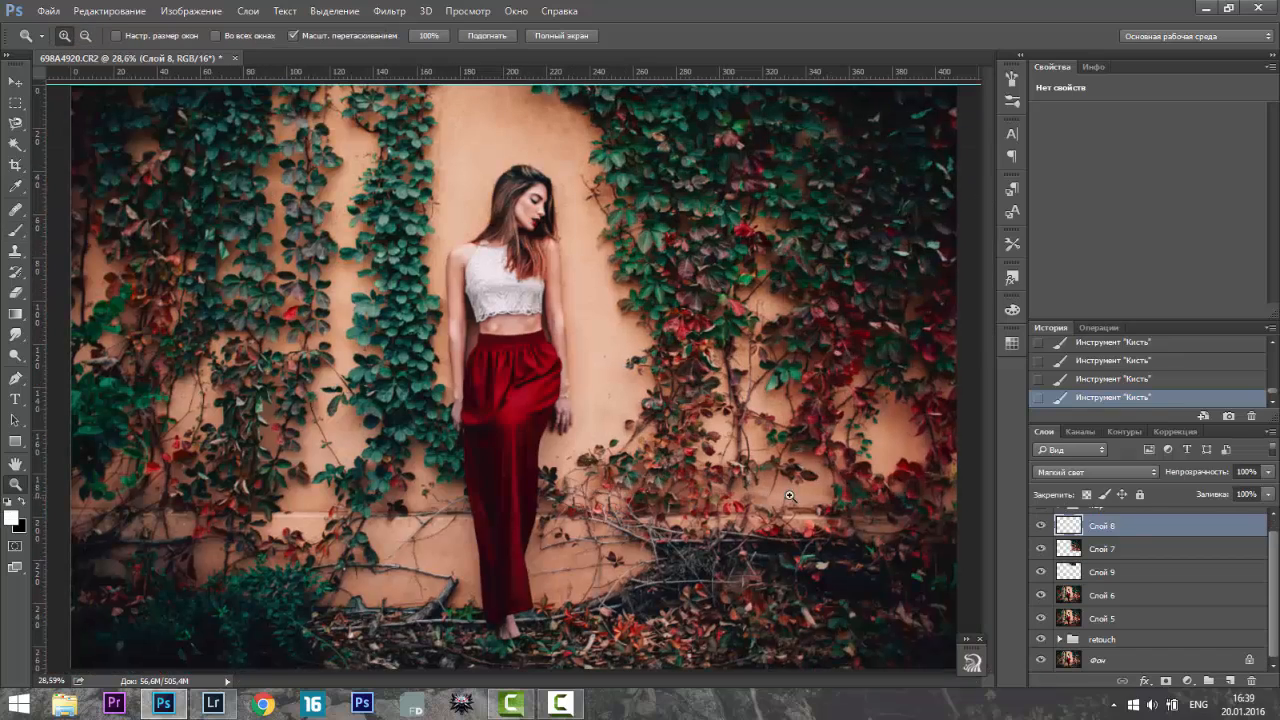
pyautogui.moveTo(789, 496); pyautogui.dragTo(960, 500)
pyautogui.click(1103, 549)
pyautogui.press('s')
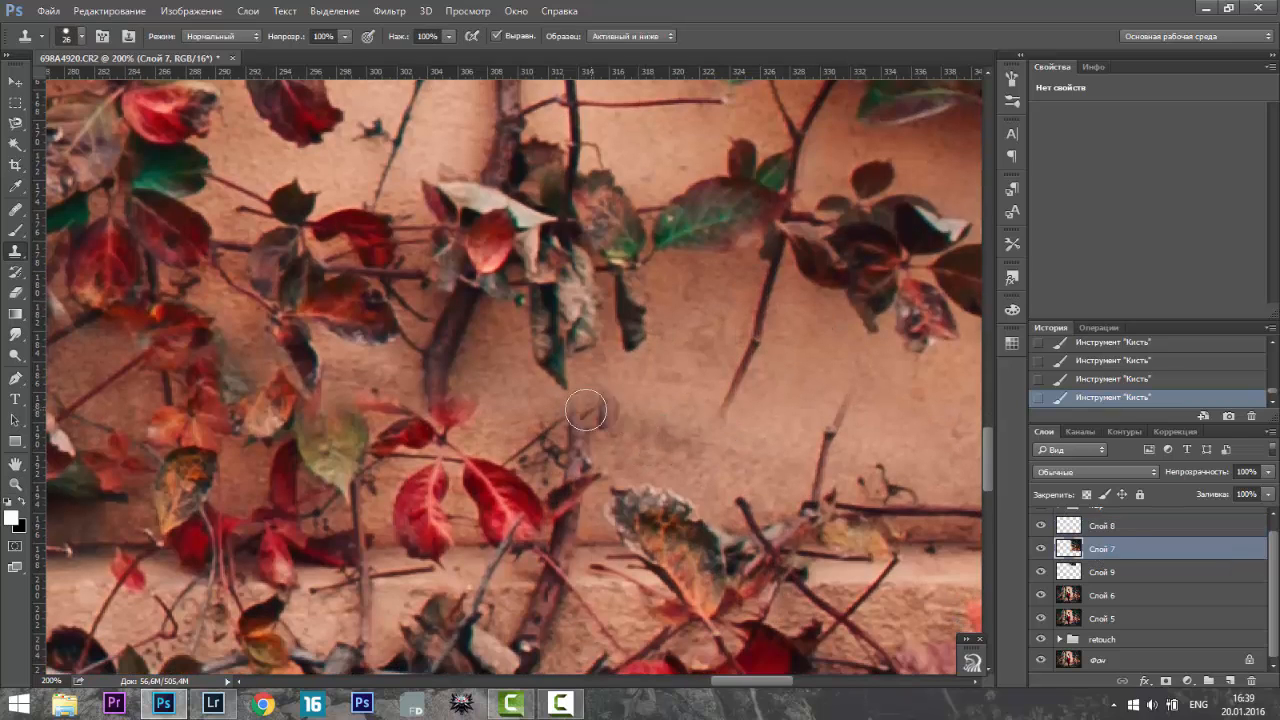
pyautogui.keyDown('alt'); pyautogui.click(637, 397); pyautogui.keyUp('alt')
pyautogui.click(594, 400)
pyautogui.click(581, 414)
pyautogui.click(640, 36)
pyautogui.click(646, 62)
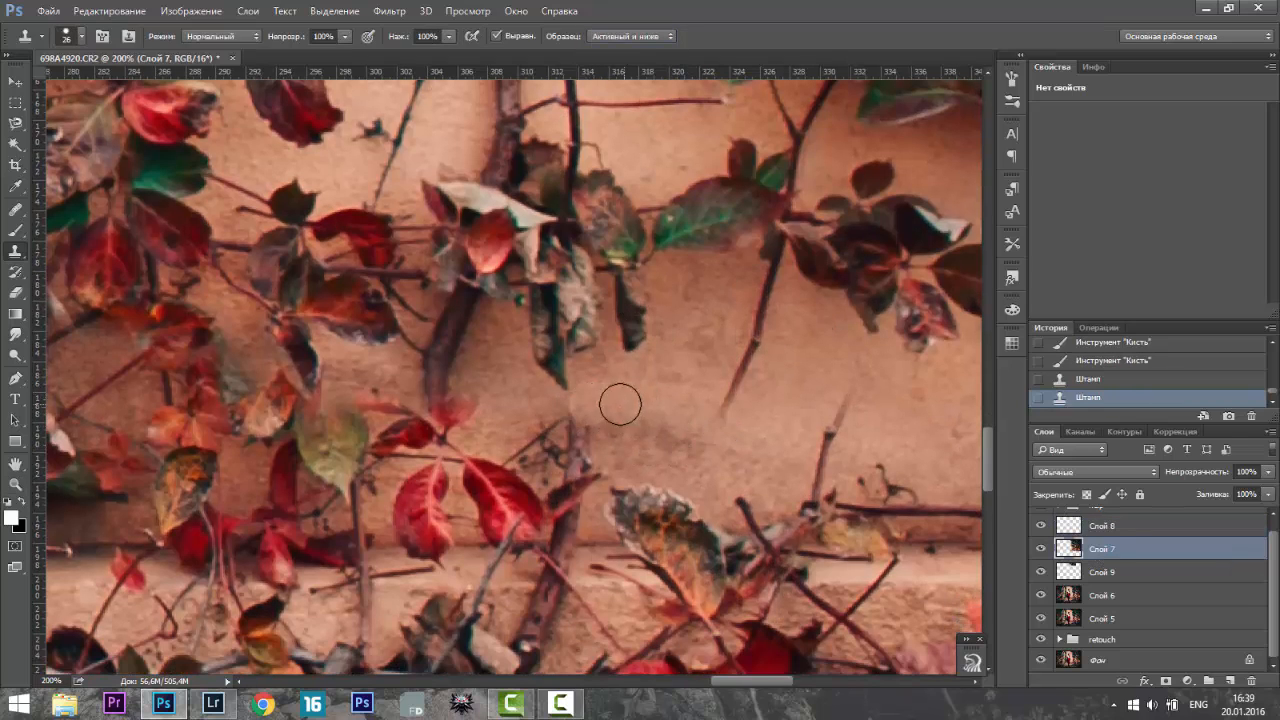
pyautogui.click(586, 423)
pyautogui.click(581, 443)
# - Clone wall with the 26 px stamp over the remaining stem pieces above the large red leaf
pyautogui.rightClick(649, 393)
pyautogui.click(761, 455)
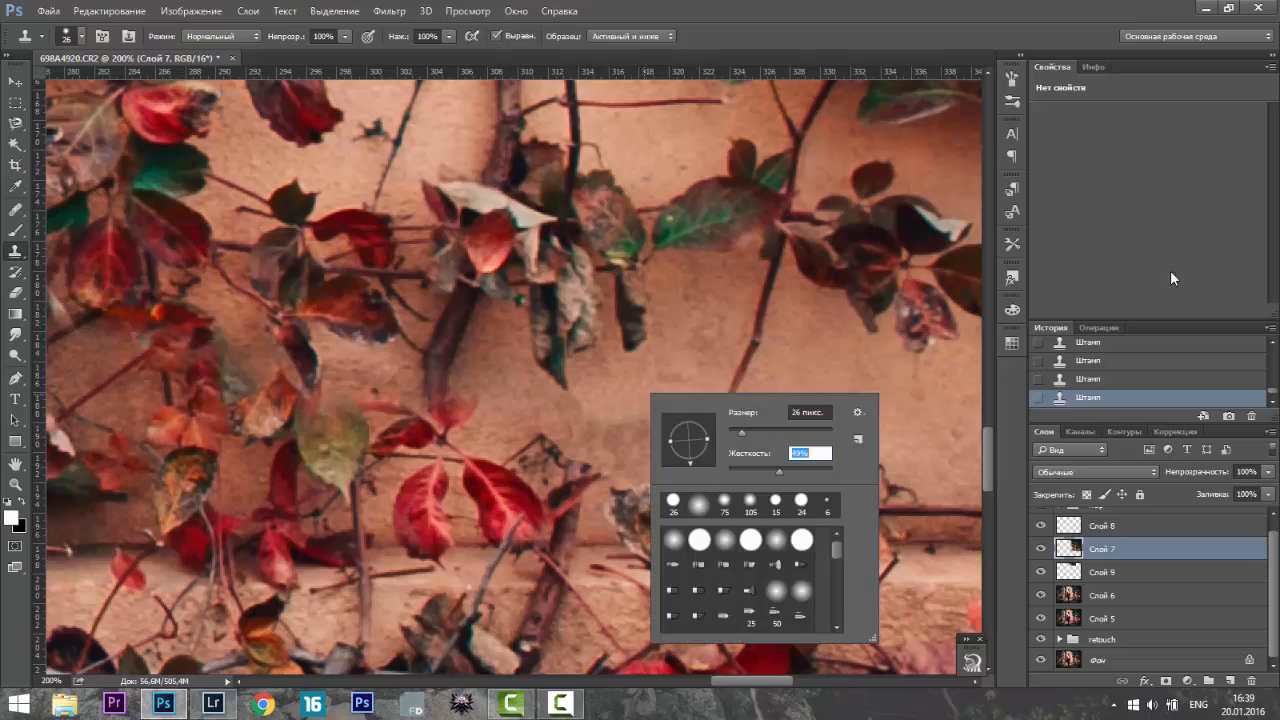
pyautogui.press('Return')
pyautogui.keyDown('alt'); pyautogui.click(607, 407); pyautogui.keyUp('alt')
pyautogui.click(558, 434)
pyautogui.click(540, 453)
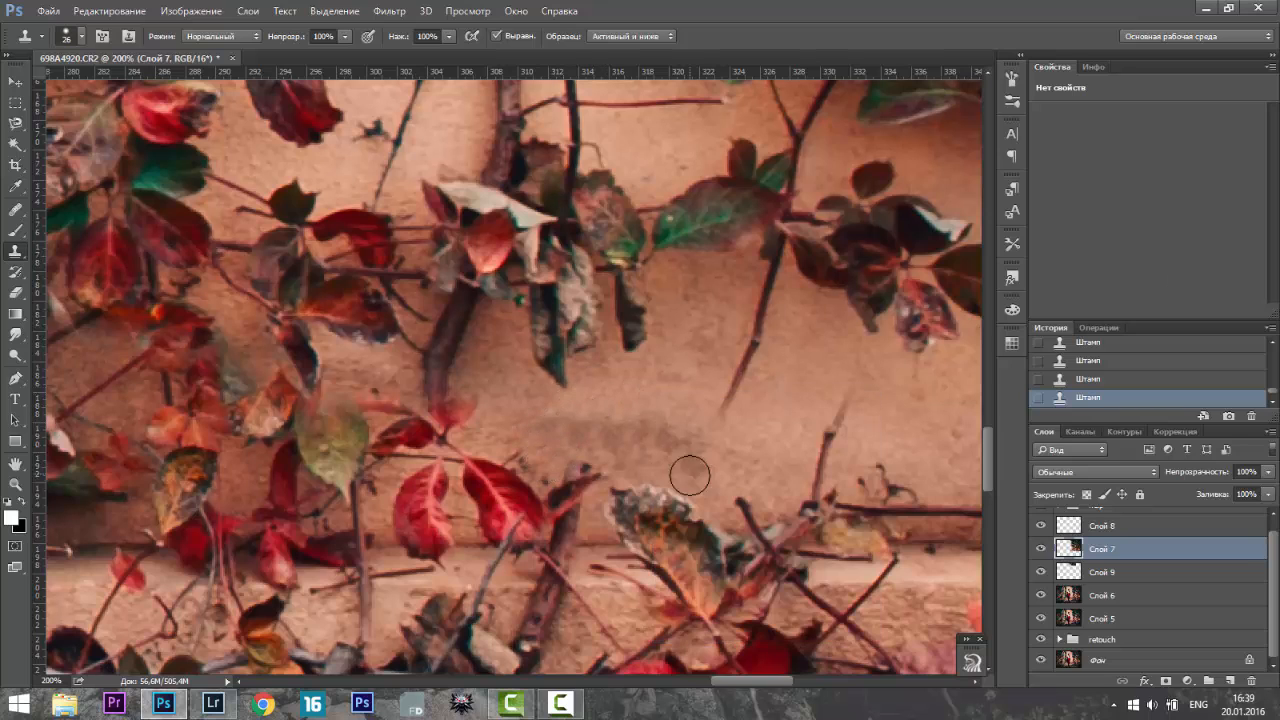
# - Clone wall over the two thin broken twigs below the dark leaf cluster in the lower right ivy
pyautogui.keyDown('alt'); pyautogui.click(642, 424); pyautogui.keyUp('alt')
pyautogui.click(760, 328)
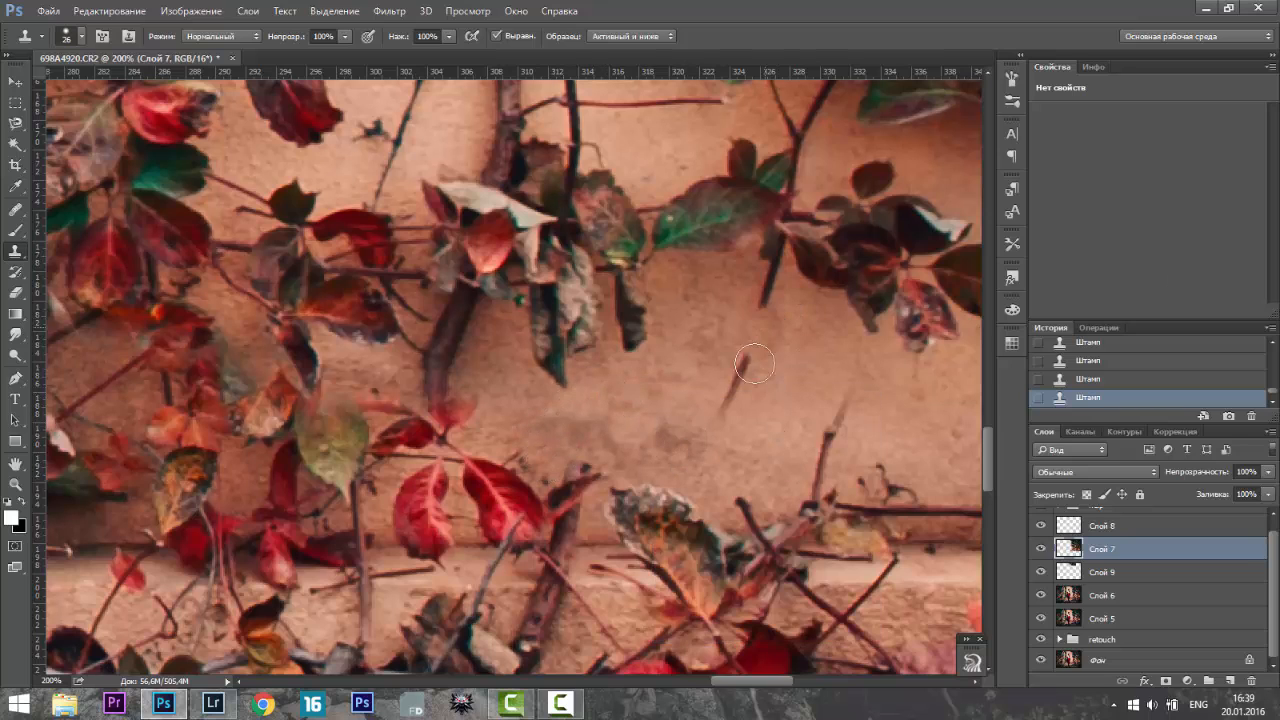
pyautogui.moveTo(753, 360); pyautogui.dragTo(729, 401)
pyautogui.keyDown('alt'); pyautogui.click(726, 290); pyautogui.keyUp('alt')
pyautogui.click(760, 295)
pyautogui.keyDown('alt'); pyautogui.click(892, 407); pyautogui.keyUp('alt')
pyautogui.moveTo(834, 411); pyautogui.dragTo(831, 455)
pyautogui.keyDown('alt'); pyautogui.click(793, 420); pyautogui.keyUp('alt')
# - Clone leaves and wall over the horizontal seam and stray stem near the photo's lower right edge
pyautogui.scroll(-3, 542, 310)
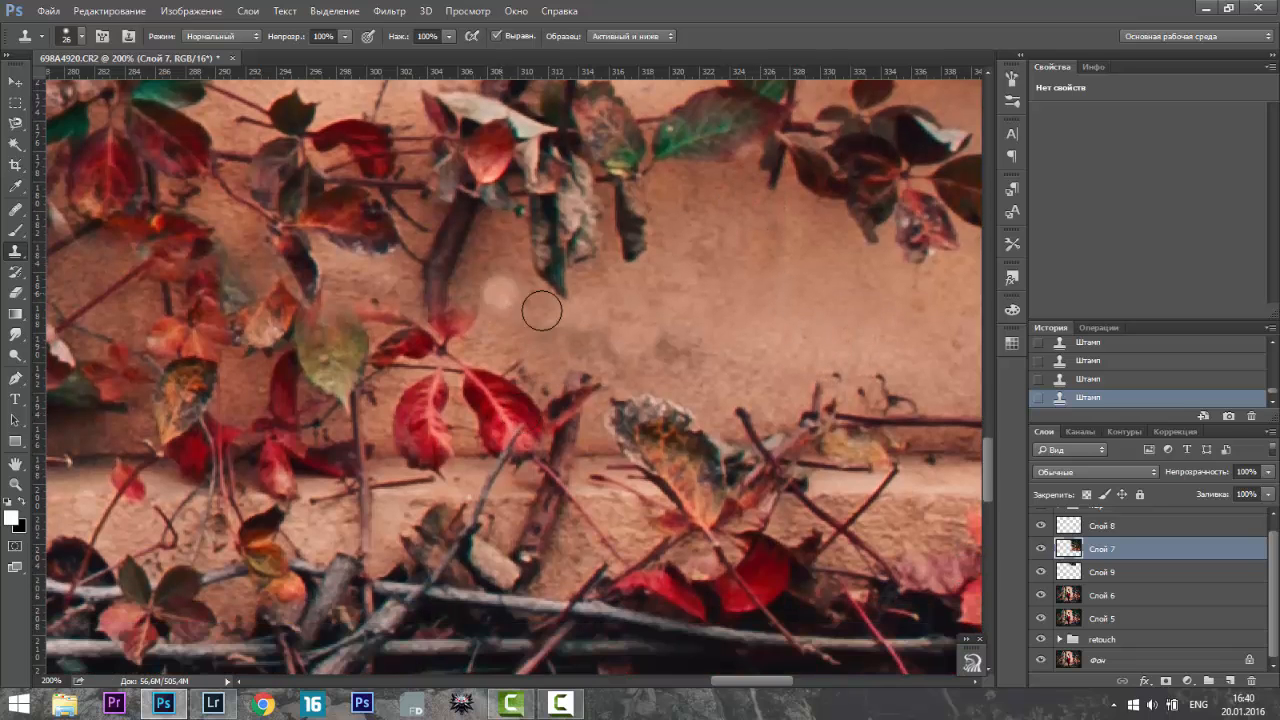
pyautogui.scroll(-2, 541, 311)
pyautogui.hscroll(5, 308, 378)
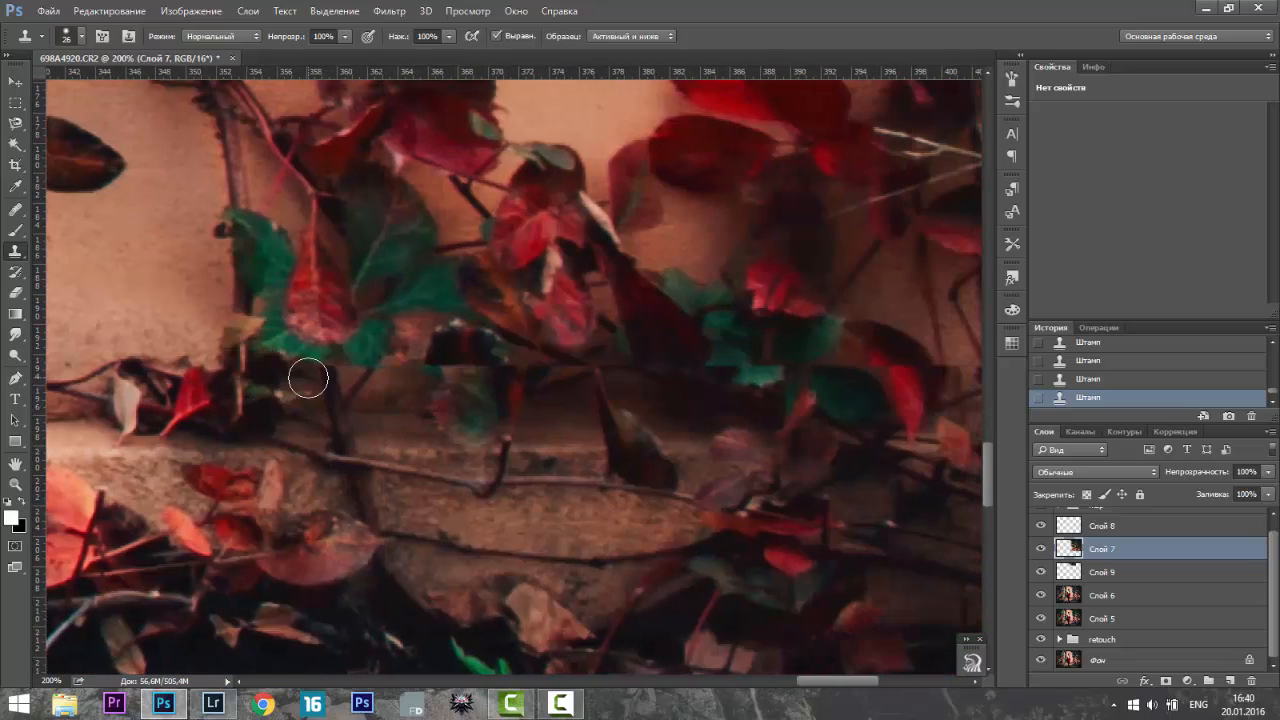
pyautogui.hscroll(4, 706, 381)
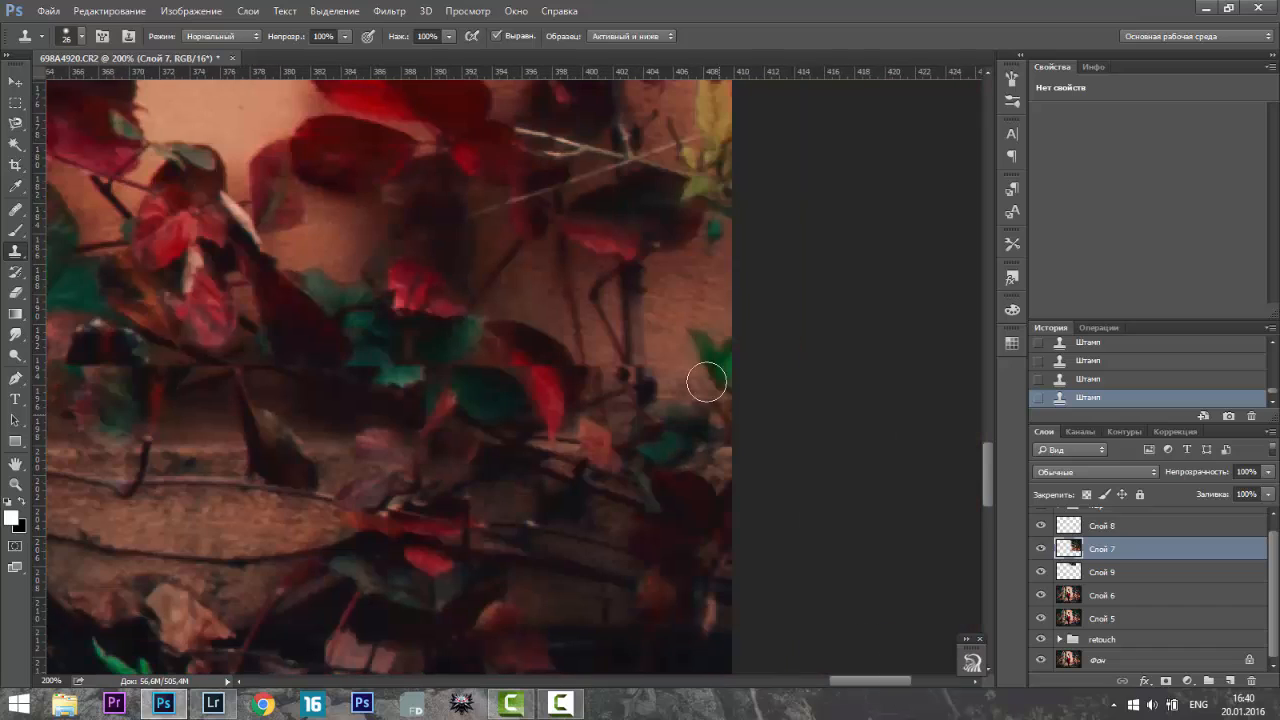
pyautogui.keyDown('alt'); pyautogui.click(658, 350); pyautogui.keyUp('alt')
pyautogui.moveTo(627, 331); pyautogui.dragTo(614, 369)
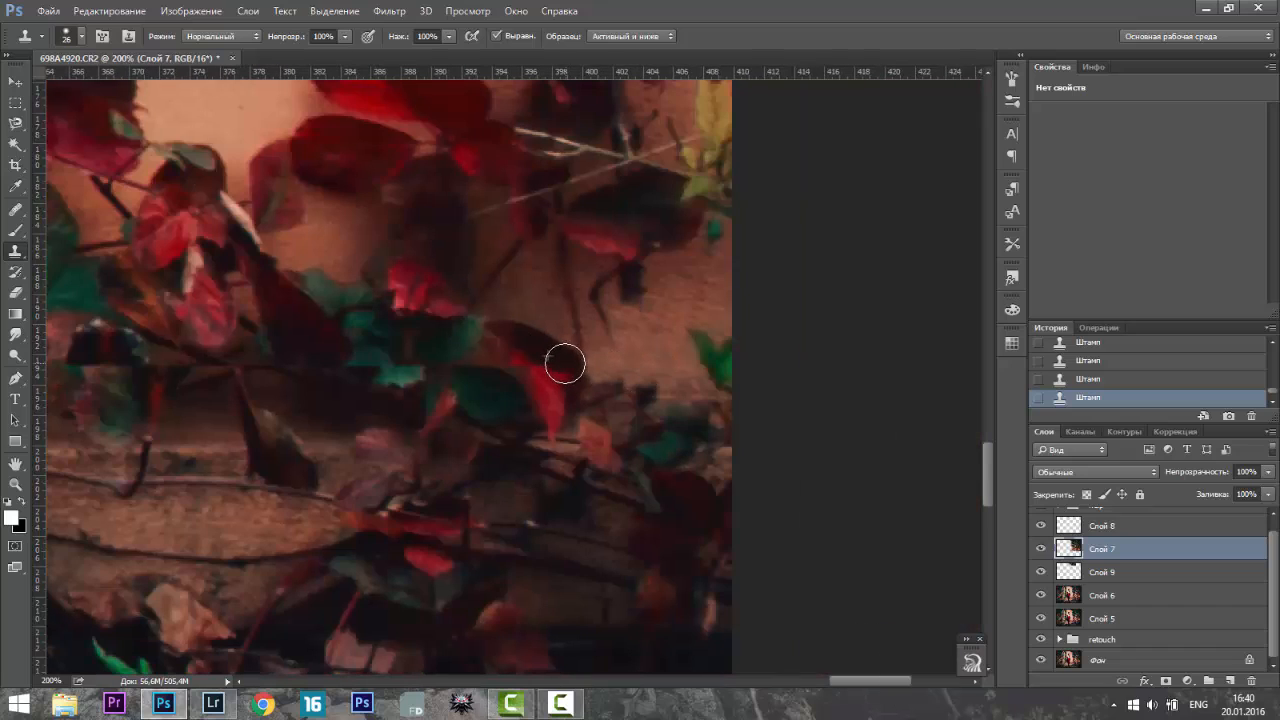
pyautogui.moveTo(557, 407); pyautogui.dragTo(524, 379)
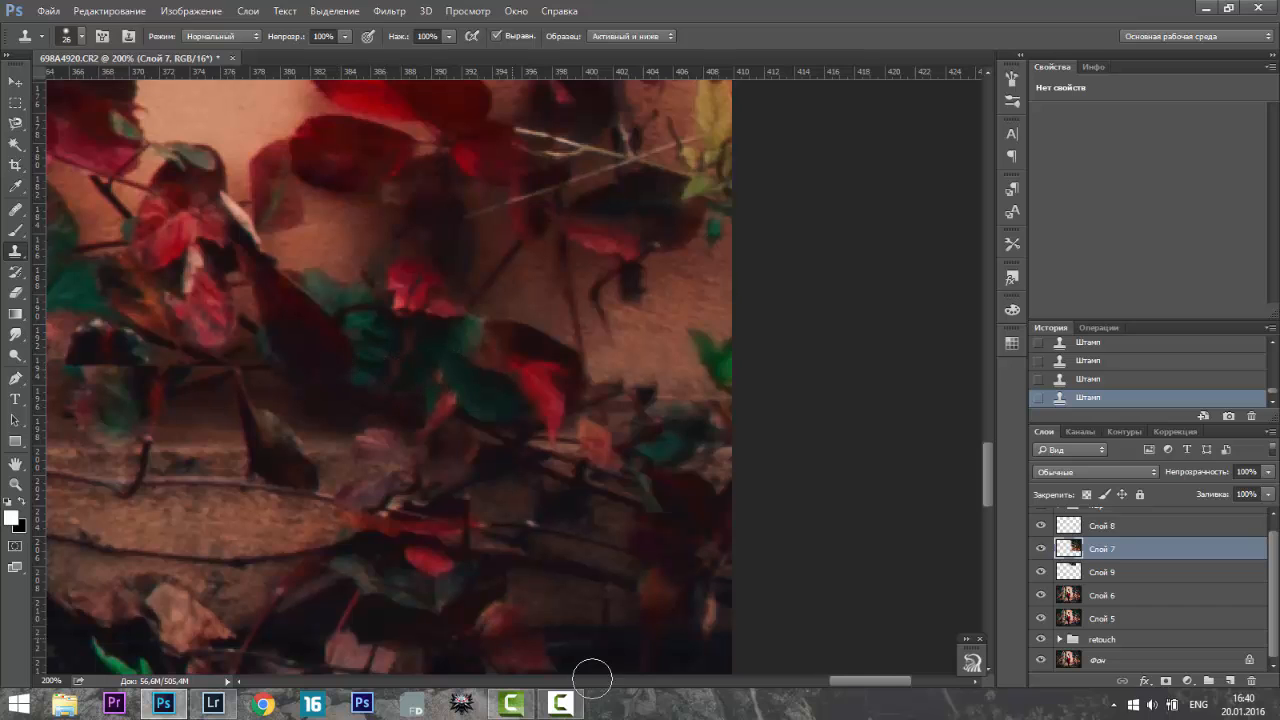
pyautogui.hscroll(-4, 617, 387)
pyautogui.moveTo(569, 377)
pyautogui.mouseDown()
pyautogui.moveTo(462, 344)
pyautogui.moveTo(490, 382)
pyautogui.moveTo(436, 344)
pyautogui.moveTo(439, 368)
pyautogui.moveTo(402, 372)
pyautogui.moveTo(381, 350)
pyautogui.moveTo(343, 358)
pyautogui.moveTo(346, 374)
pyautogui.moveTo(391, 397)
pyautogui.moveTo(345, 363)
pyautogui.moveTo(294, 366)
pyautogui.mouseUp()
# - Compare the whole retouched picture with the original background layer
pyautogui.press('z')
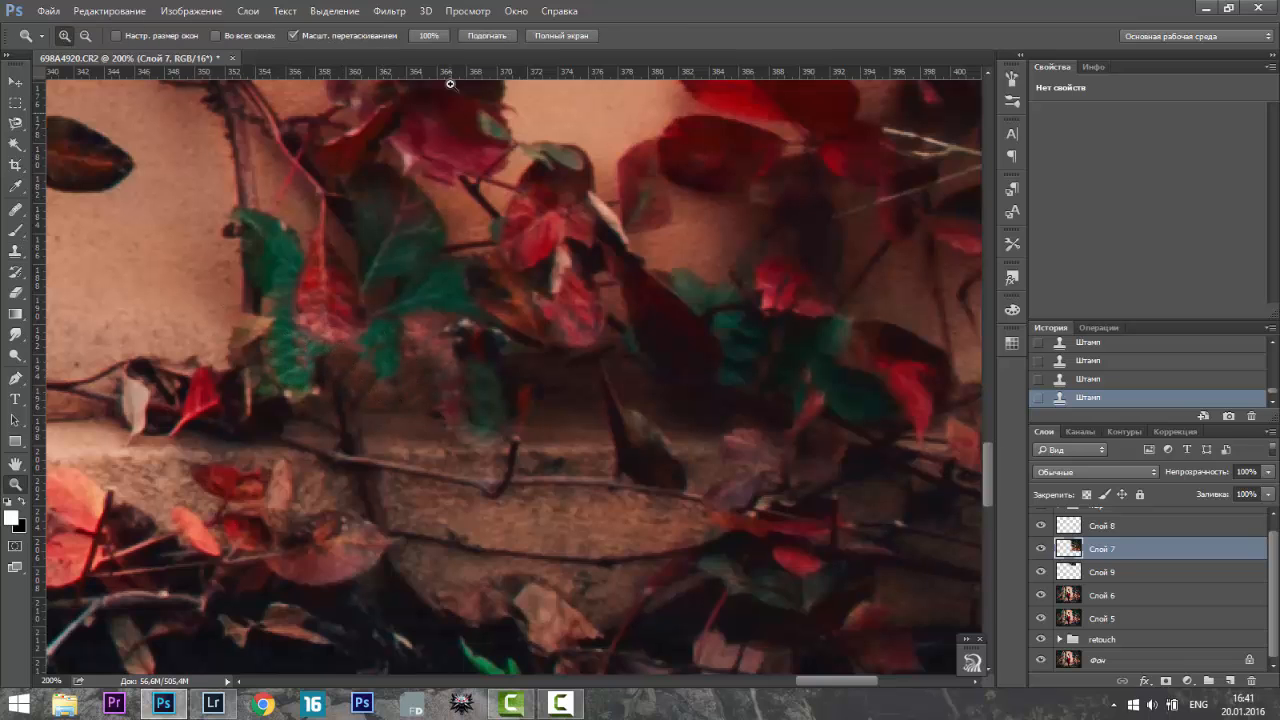
pyautogui.hotkey('ctrl', '0')
pyautogui.keyDown('alt'); pyautogui.click(1041, 661); pyautogui.keyUp('alt')
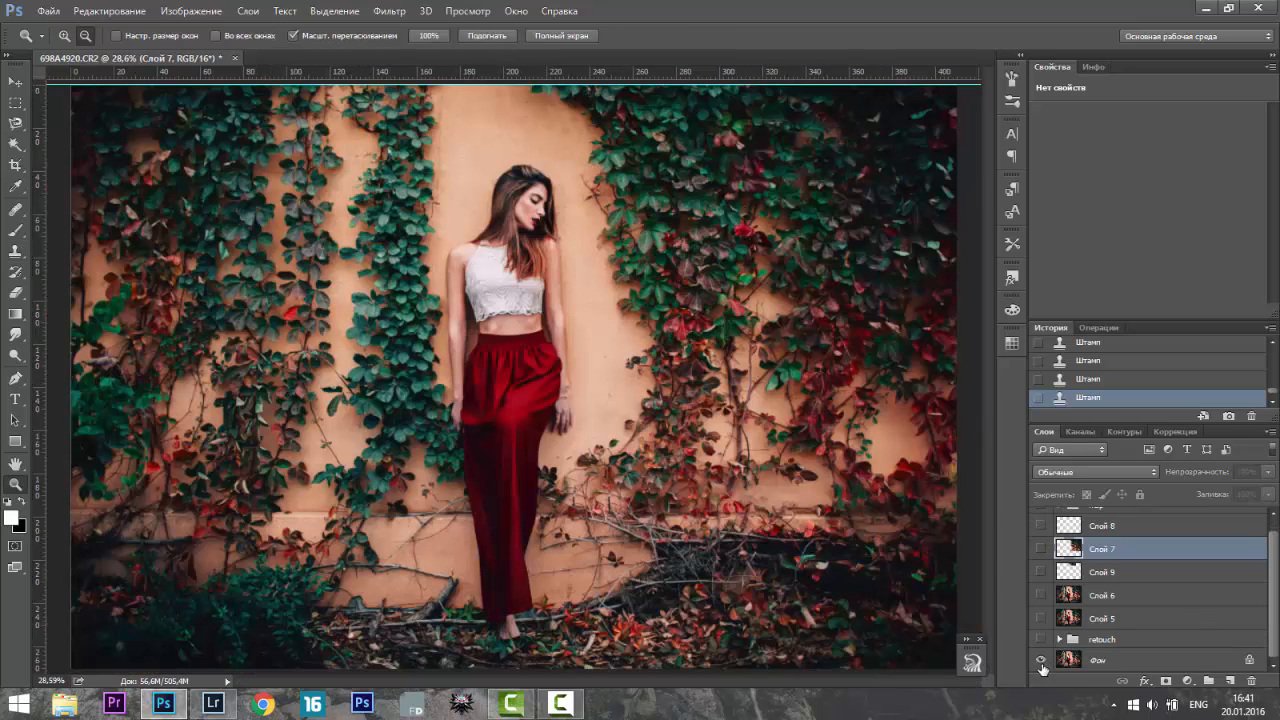
pyautogui.keyDown('alt'); pyautogui.click(1041, 661); pyautogui.keyUp('alt')
pyautogui.keyDown('alt'); pyautogui.click(1041, 661); pyautogui.keyUp('alt')
pyautogui.keyDown('alt'); pyautogui.click(1041, 661); pyautogui.keyUp('alt')
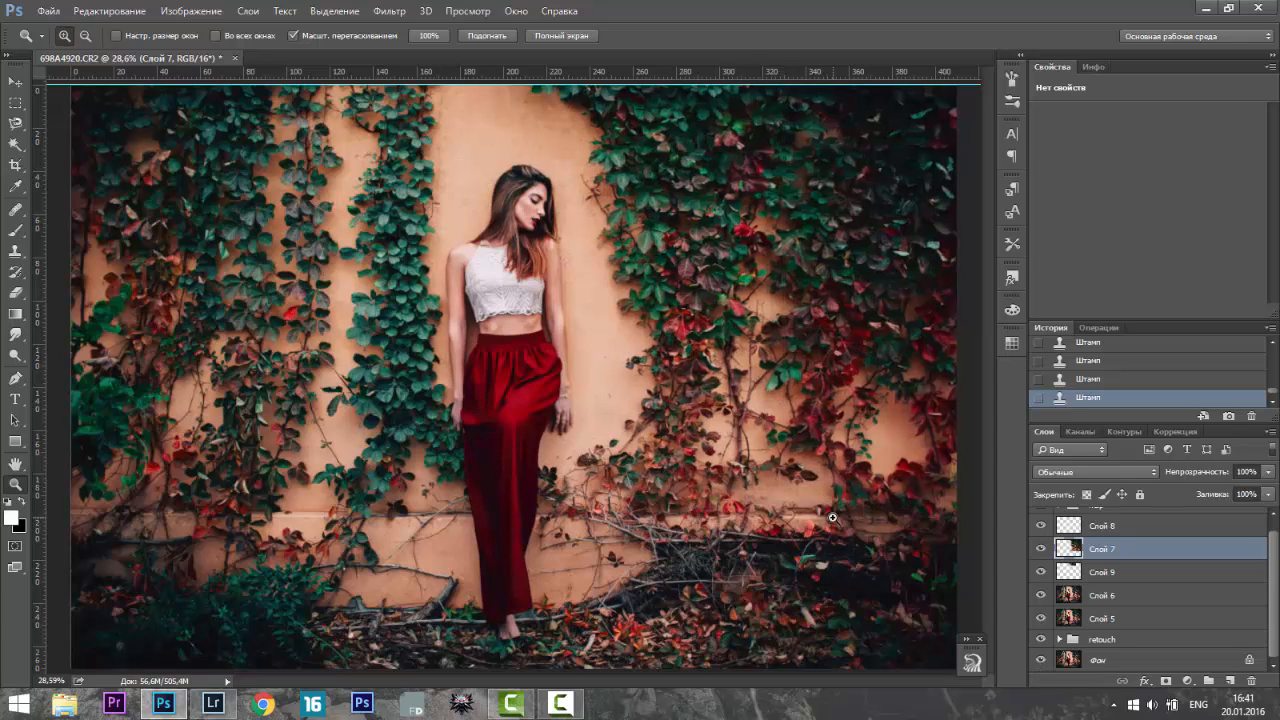
pyautogui.keyDown('alt'); pyautogui.click(1041, 660); pyautogui.keyUp('alt')
pyautogui.keyDown('alt'); pyautogui.click(1041, 660); pyautogui.keyUp('alt')
# - Set the clone stamp to 54 px for the smudged wall patch above the withered leaf in the lower right ivy
pyautogui.scroll(6, 785, 500)
pyautogui.scroll(-1, 785, 500)
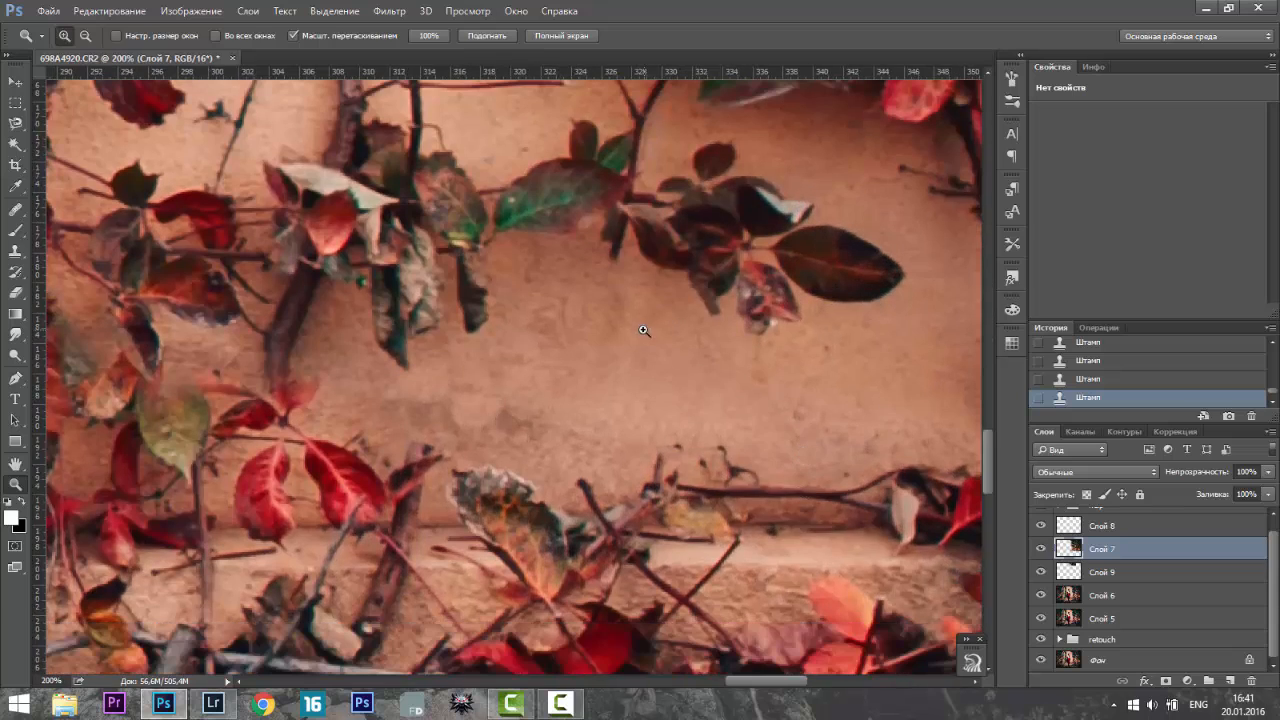
pyautogui.press('s')
pyautogui.rightClick(672, 386)
pyautogui.click(749, 429)
pyautogui.press('Return')
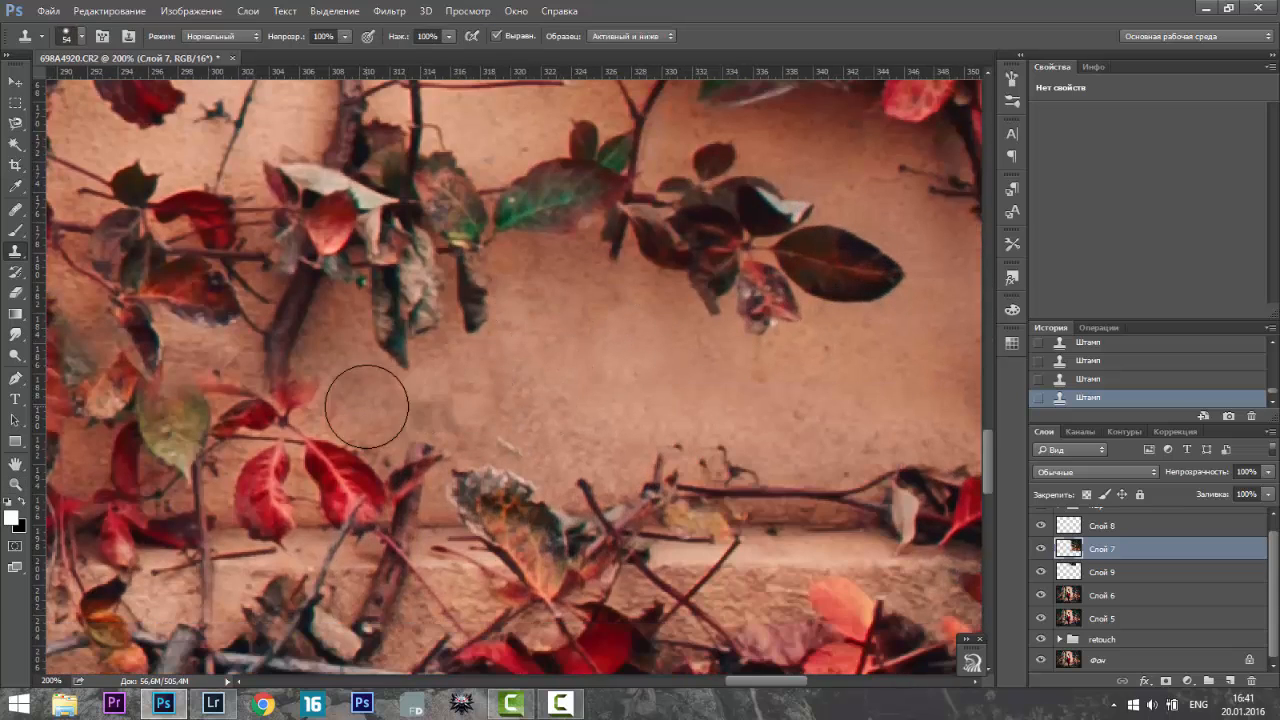
# - Clone clean wall over the smudged patch above the withered leaf with a 34 px stamp
pyautogui.rightClick(661, 403)
pyautogui.click(725, 429)
pyautogui.press('Return')
pyautogui.moveTo(500, 383)
pyautogui.mouseDown()
pyautogui.moveTo(437, 410)
pyautogui.moveTo(414, 399)
pyautogui.moveTo(451, 388)
pyautogui.moveTo(520, 442)
pyautogui.mouseUp()
pyautogui.click(482, 436)
pyautogui.keyDown('alt'); pyautogui.click(515, 386); pyautogui.keyUp('alt')
pyautogui.click(475, 414)
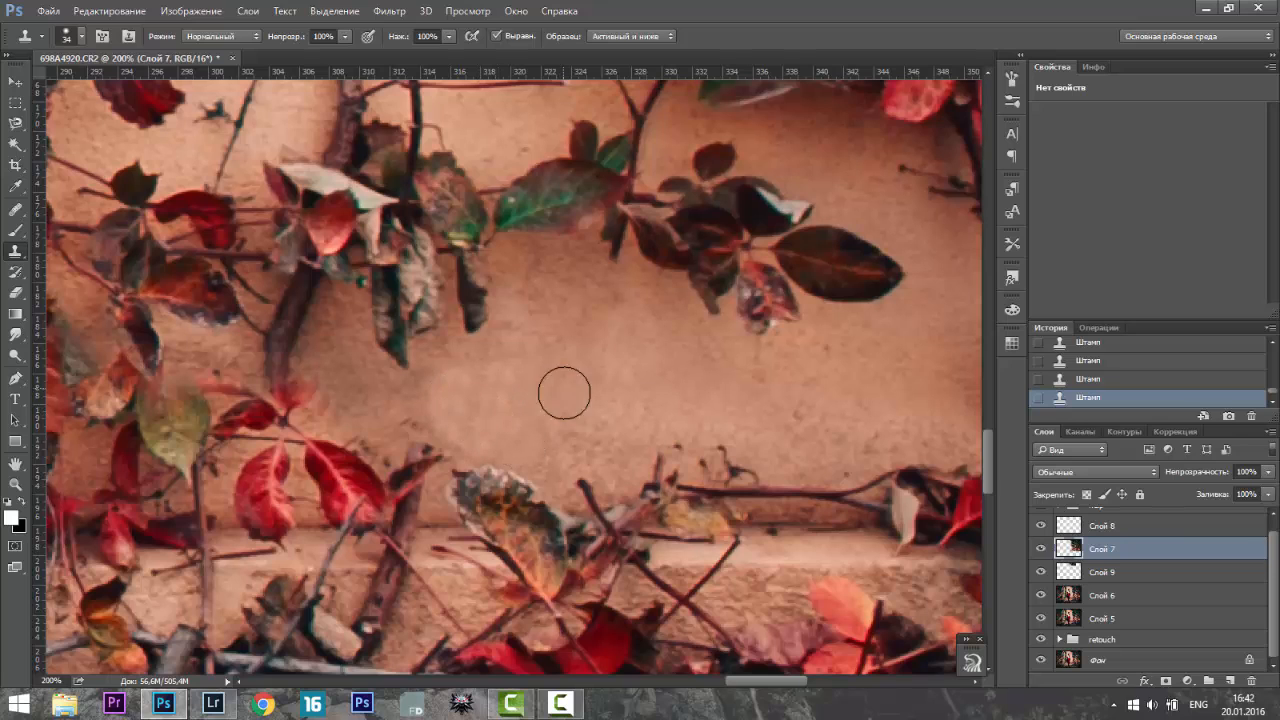
pyautogui.keyDown('alt'); pyautogui.click(609, 378); pyautogui.keyUp('alt')
pyautogui.click(520, 390)
# - On Слой 8, darken the light cloned wall patch with black at 8% opacity, reducing the brush to 61 px
pyautogui.click(1160, 525)
pyautogui.press('b')
pyautogui.press('x')
pyautogui.click(568, 398)
pyautogui.rightClick(617, 380)
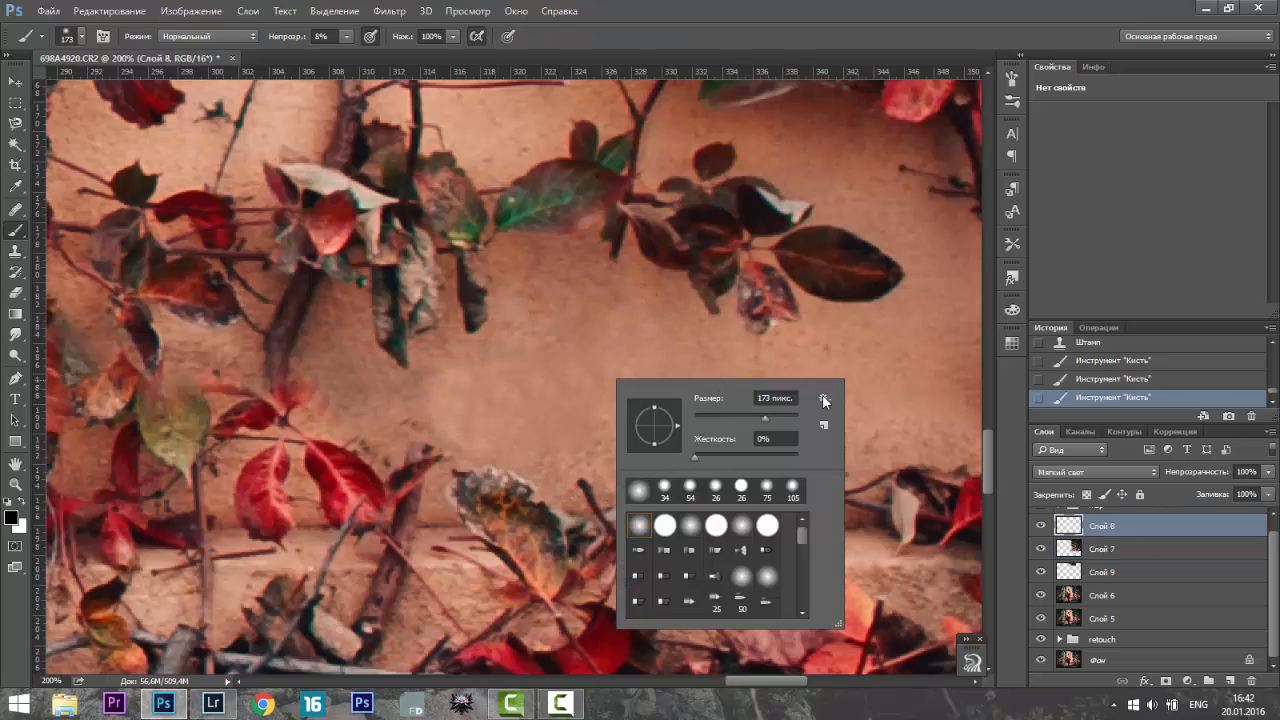
pyautogui.click(752, 419)
pyautogui.click(501, 399)
pyautogui.rightClick(738, 320)
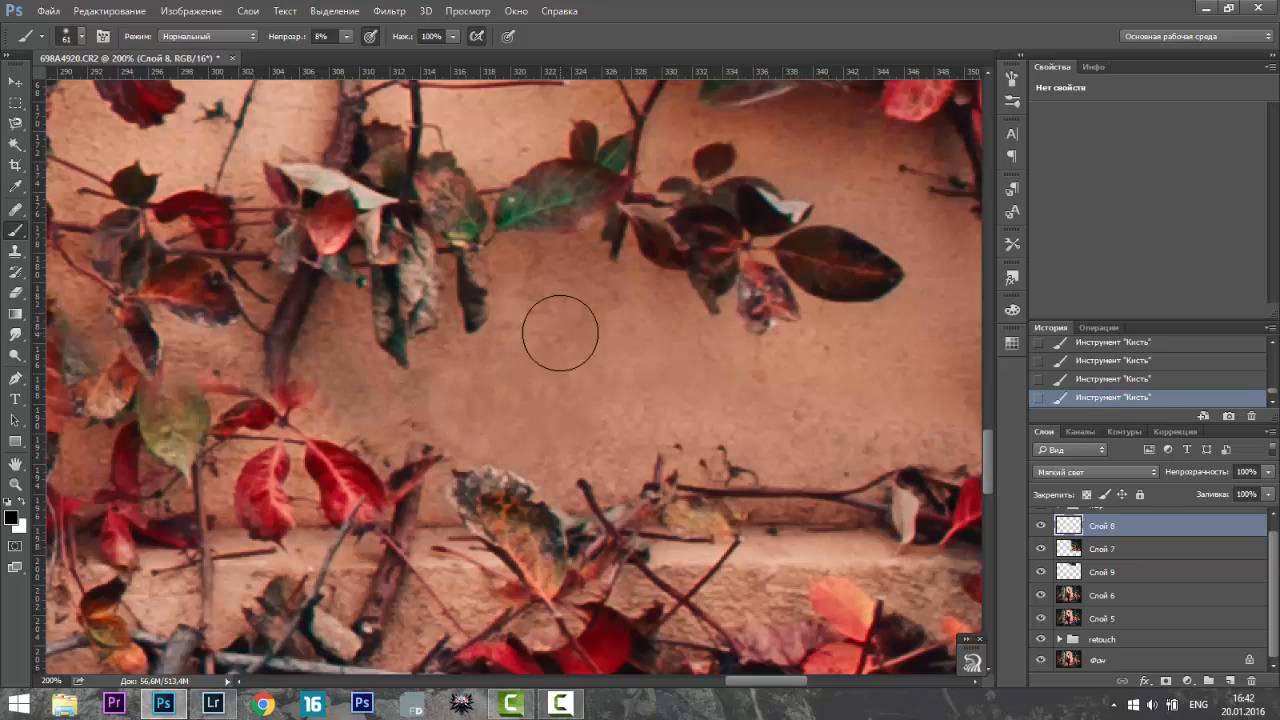
# - Stamp all visible layers into a new layer above Слой 8
pyautogui.press('z')
pyautogui.click(489, 37)
pyautogui.click(489, 37)
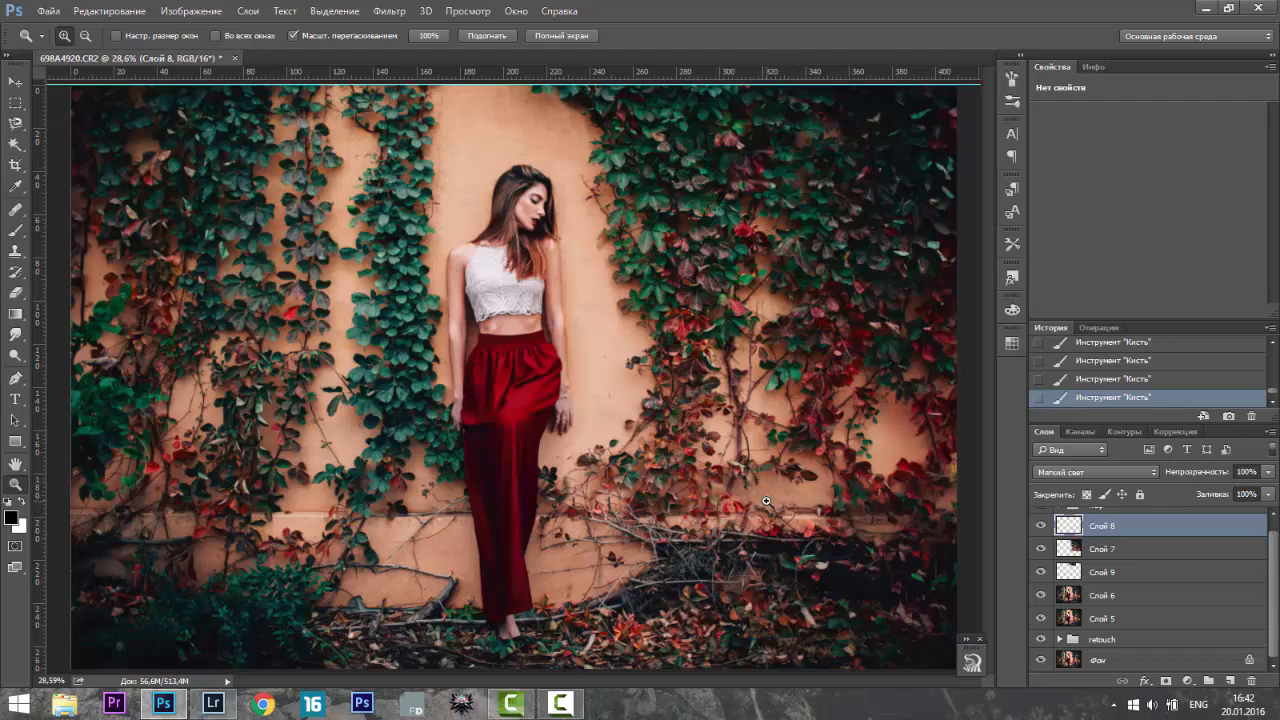
pyautogui.scroll(1, 1112, 513)
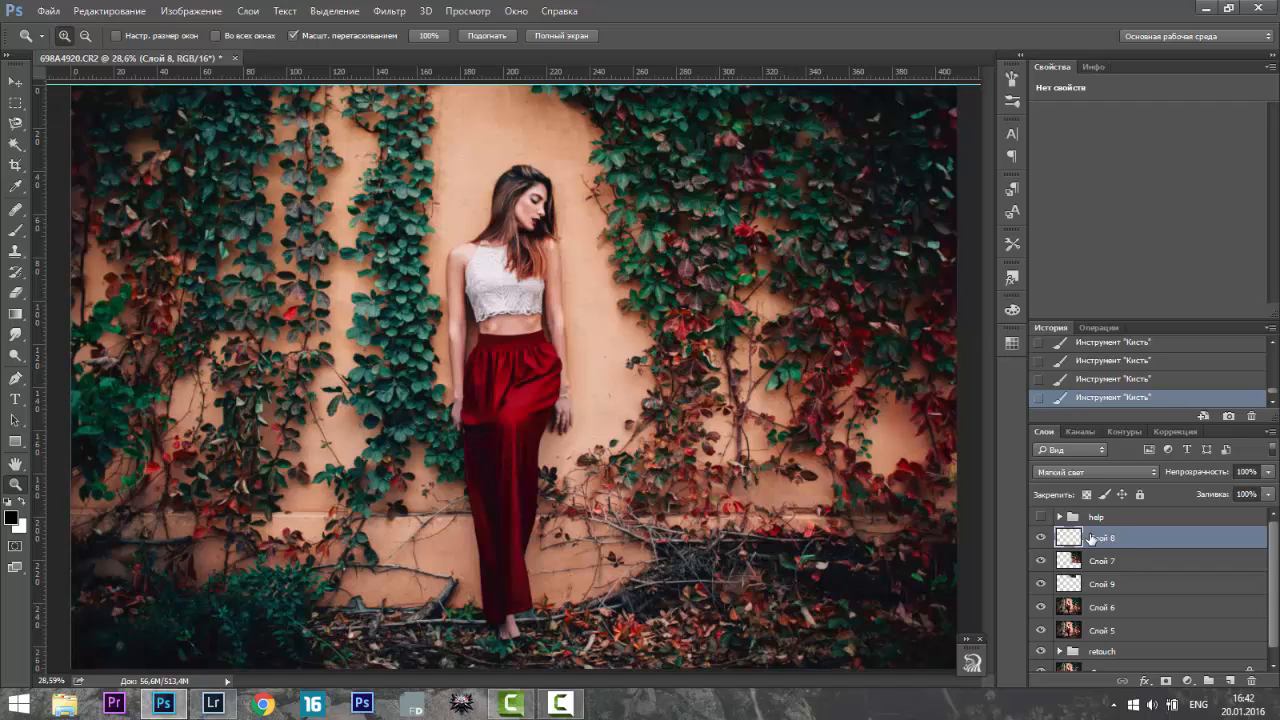
pyautogui.hotkey('ctrl', 'shift', 'alt', 'e')
# - Compare the finished retouch with the original photo by isolating the background layer on and off
pyautogui.scroll(-1, 1095, 560)
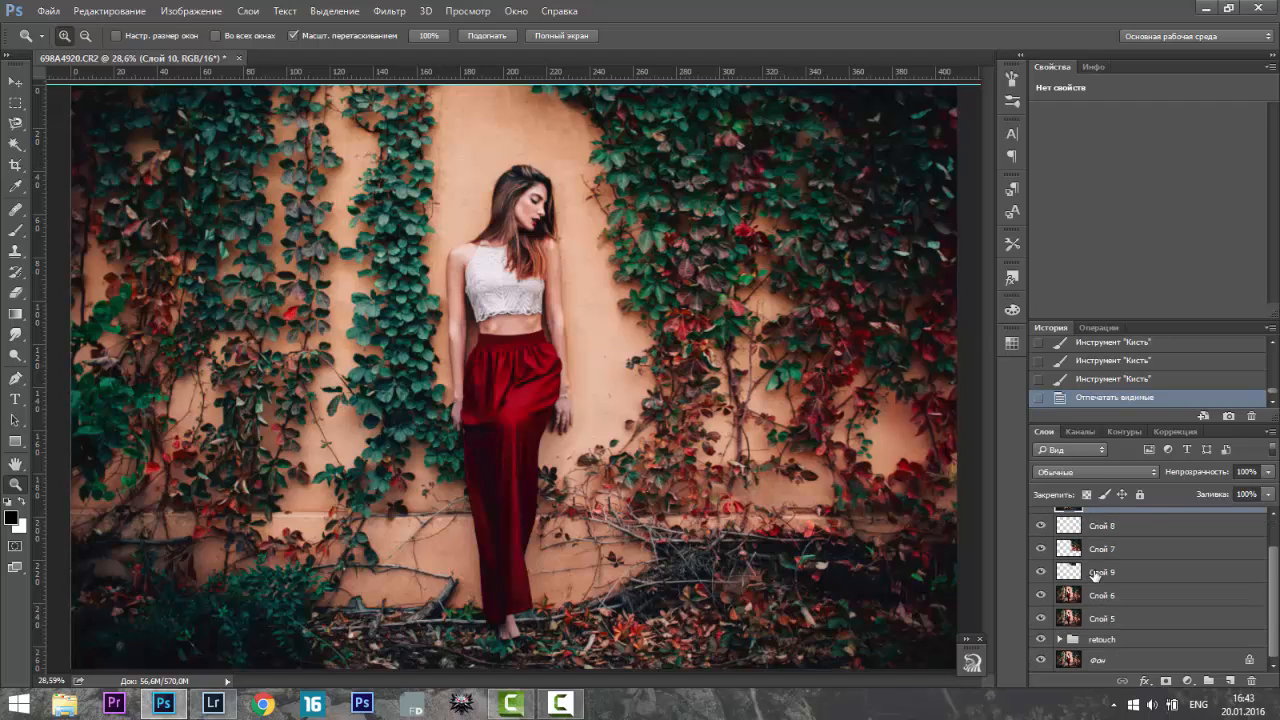
pyautogui.keyDown('alt'); pyautogui.click(1040, 661); pyautogui.keyUp('alt')
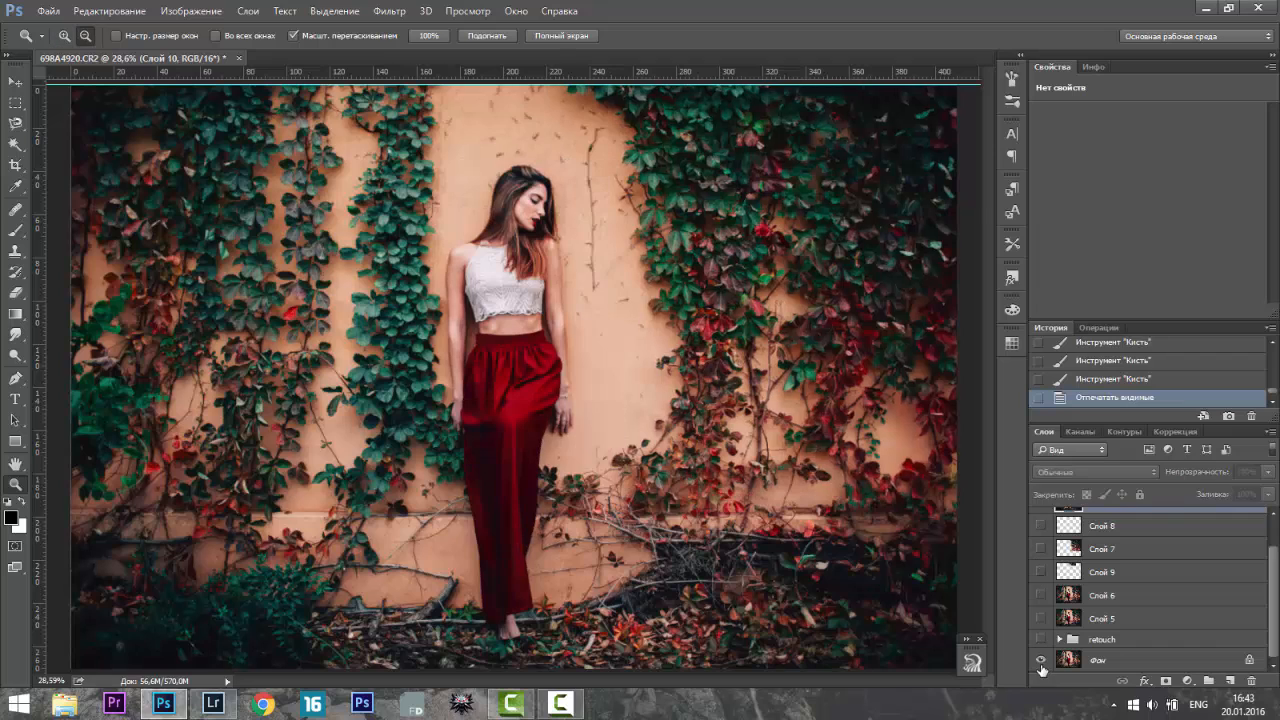
pyautogui.keyDown('alt'); pyautogui.click(1040, 661); pyautogui.keyUp('alt')
pyautogui.keyDown('alt'); pyautogui.click(1040, 661); pyautogui.keyUp('alt')
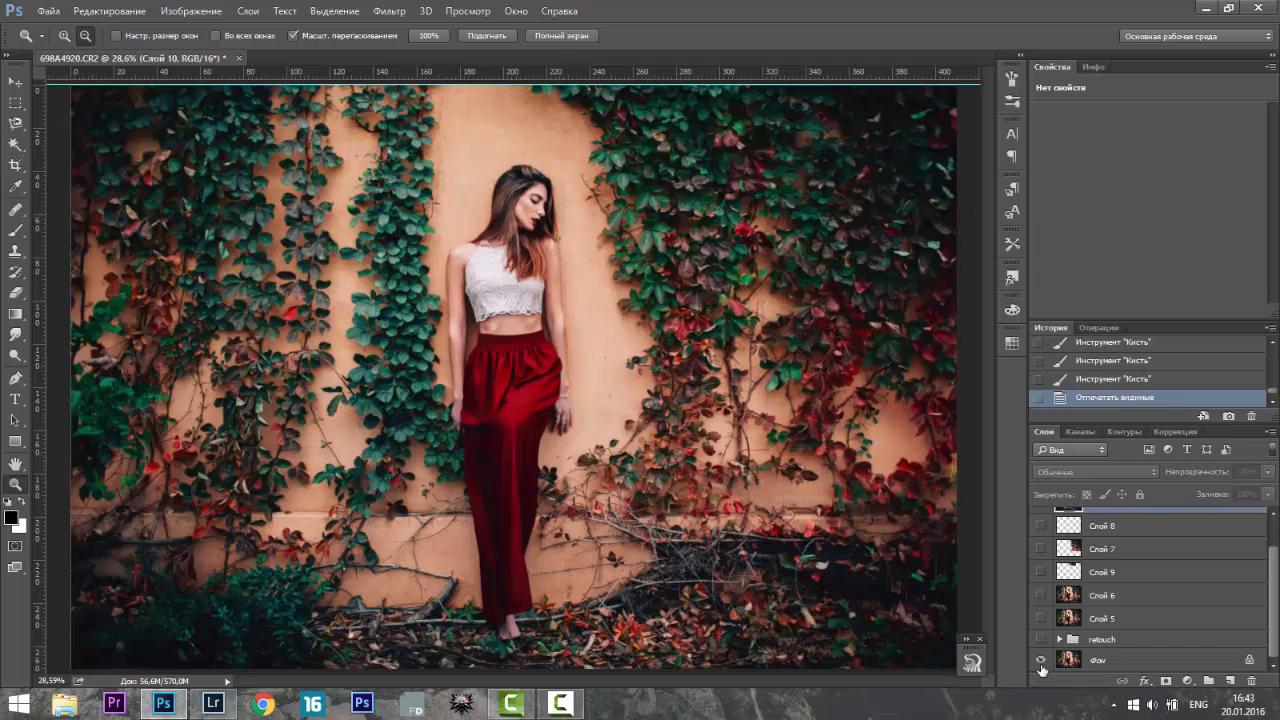
pyautogui.keyDown('alt'); pyautogui.click(1040, 661); pyautogui.keyUp('alt')
pyautogui.keyDown('alt'); pyautogui.click(1040, 662); pyautogui.keyUp('alt')
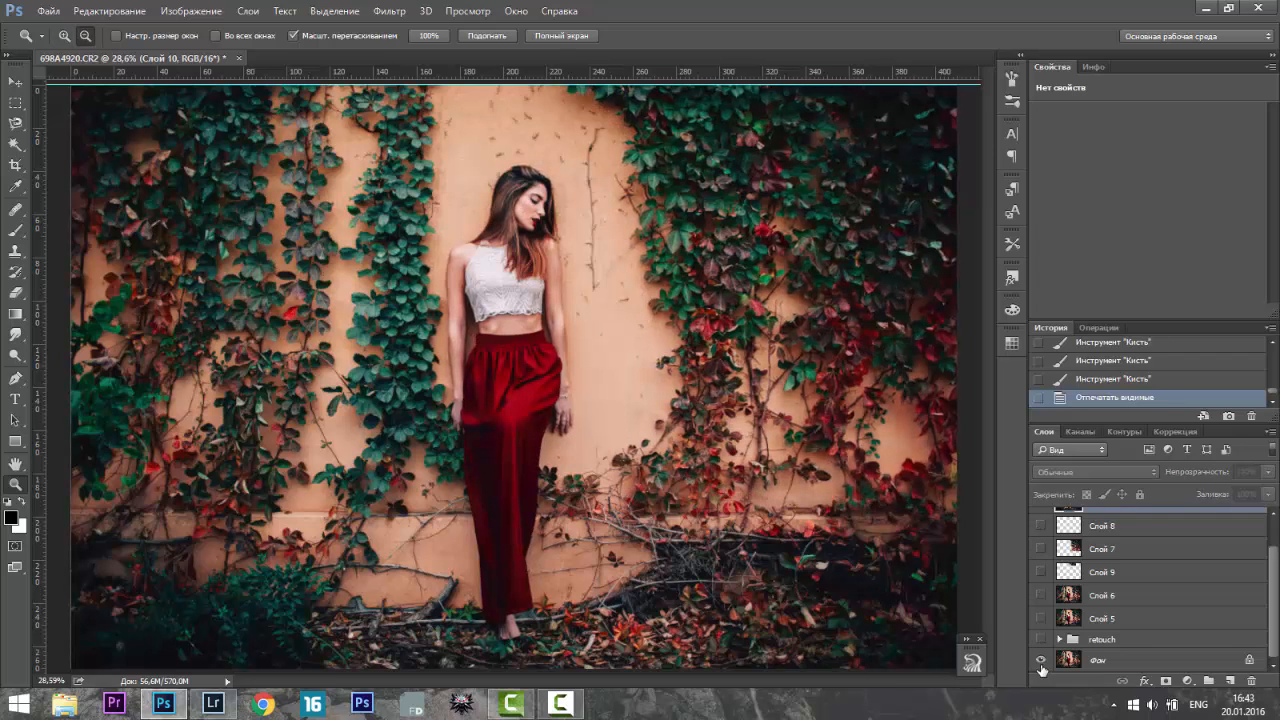
# - Check the retouch against the original photo by repeatedly hiding and restoring all layers above the background
pyautogui.keyDown('alt'); pyautogui.click(1040, 661); pyautogui.keyUp('alt')
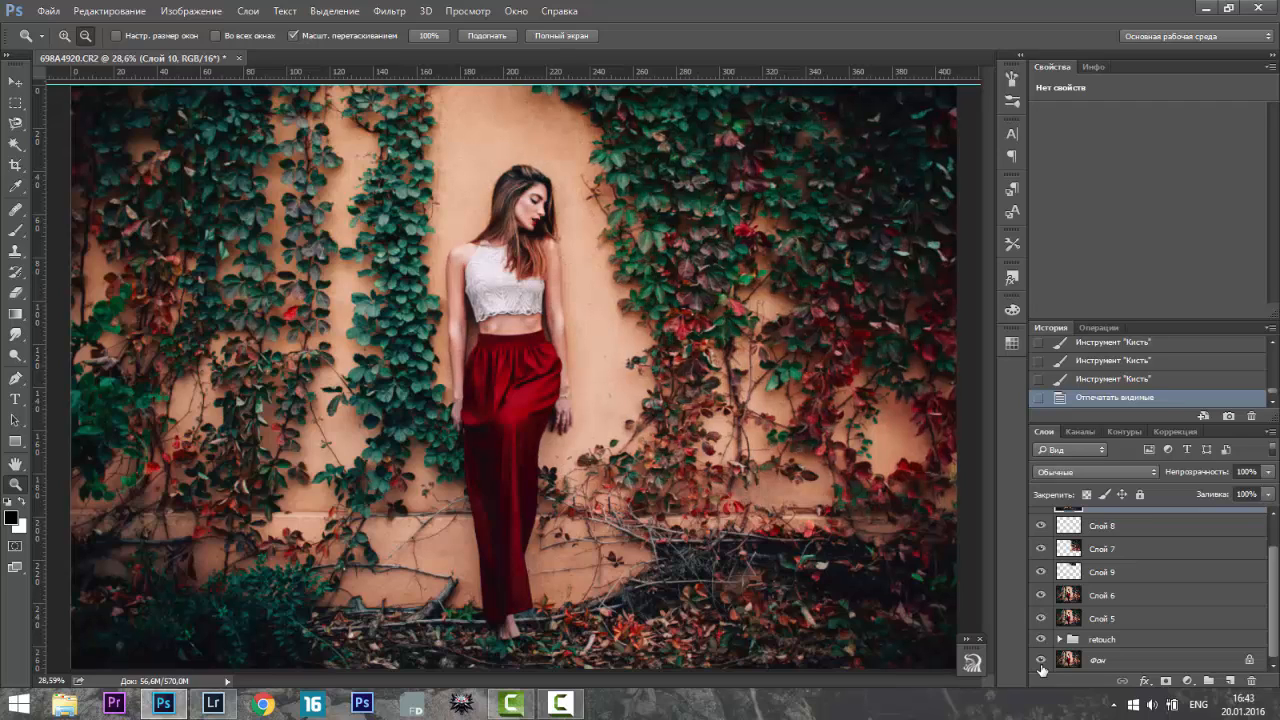
pyautogui.keyDown('alt'); pyautogui.click(1040, 662); pyautogui.keyUp('alt')
pyautogui.keyDown('alt'); pyautogui.click(1040, 662); pyautogui.keyUp('alt')
pyautogui.keyDown('alt'); pyautogui.click(1040, 662); pyautogui.keyUp('alt')
pyautogui.keyDown('alt'); pyautogui.click(1040, 662); pyautogui.keyUp('alt')
# - Merge all the retouching layers into the background, delete the leftover hidden help group and save the file
pyautogui.keyDown('shift'); pyautogui.click(1130, 660); pyautogui.keyUp('shift')
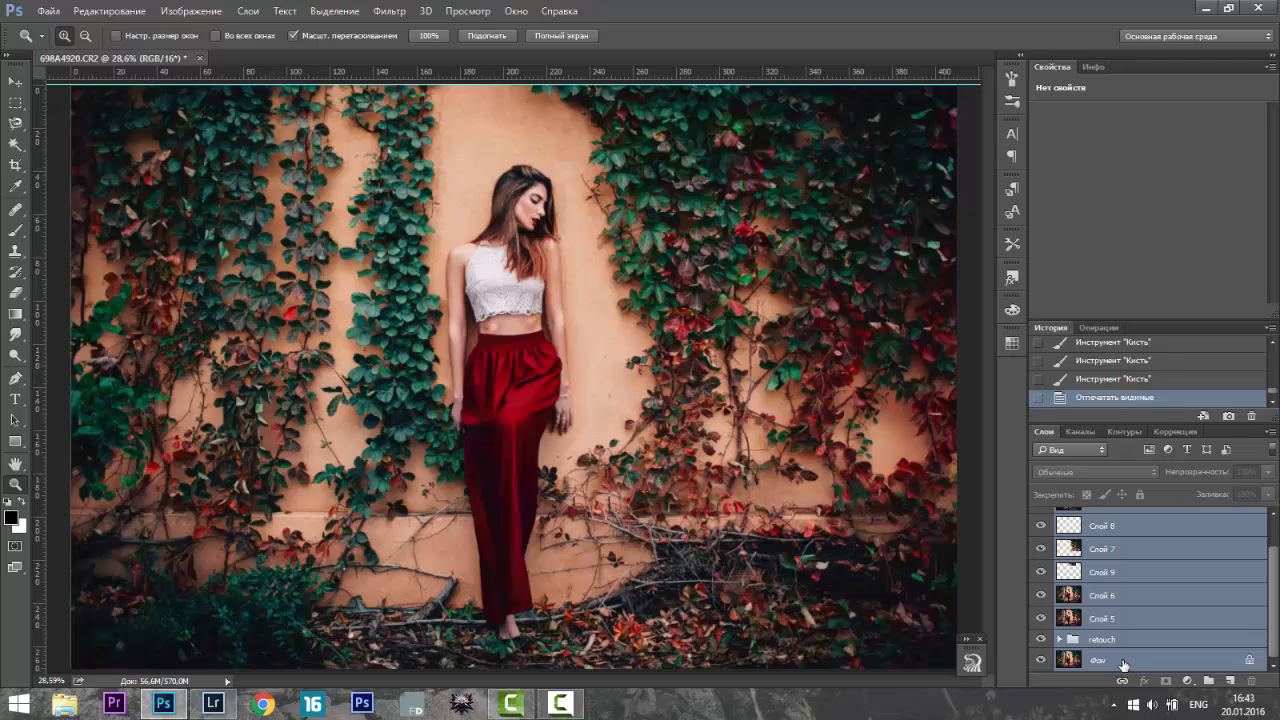
pyautogui.hotkey('ctrl', 'g')
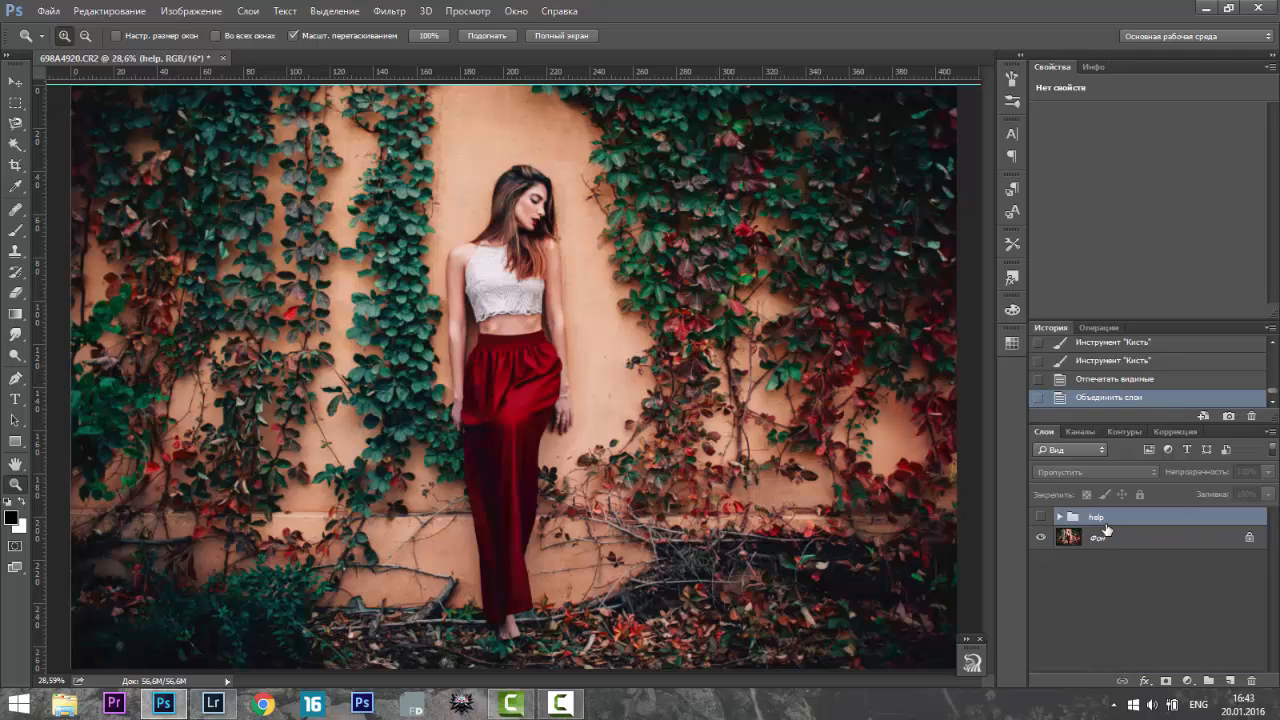
pyautogui.press('Delete')
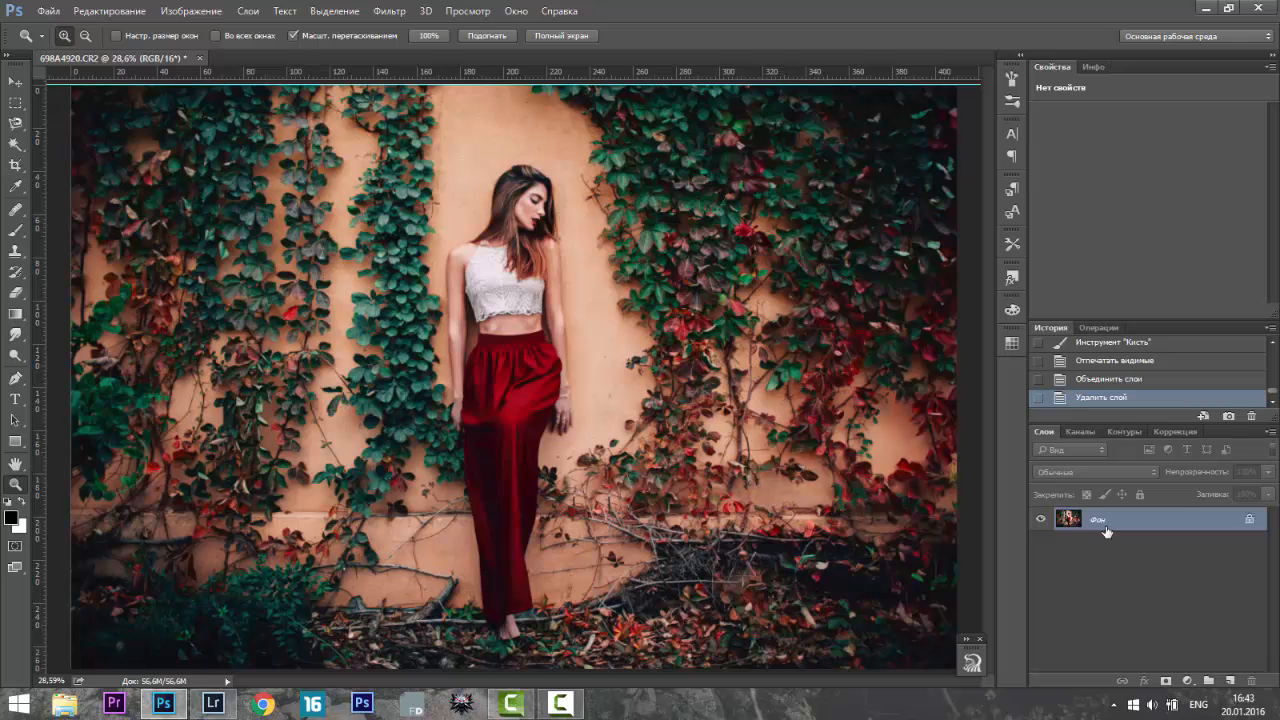
pyautogui.hotkey('ctrl', 's')
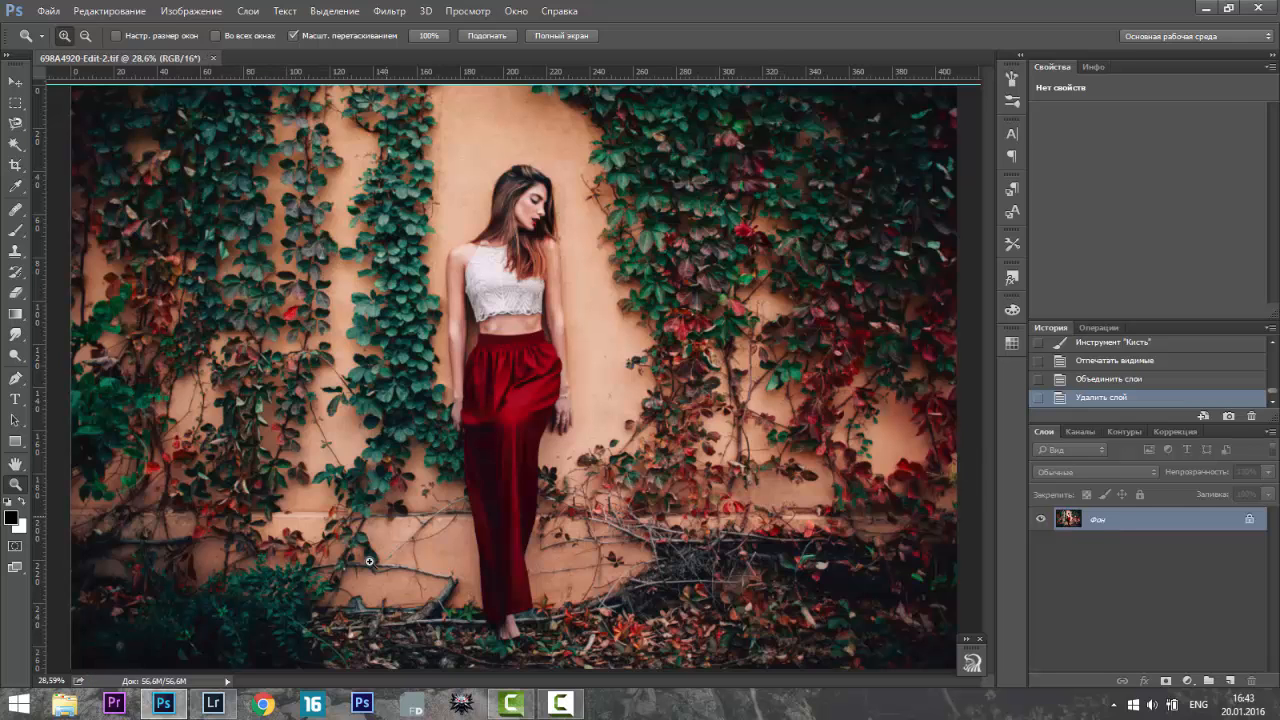
# - Switch to Lightroom in full-screen mode and add grain to 698A4920-Edit-2.tif with amount 26 and size 31
pyautogui.hotkey('alt', 'Tab')
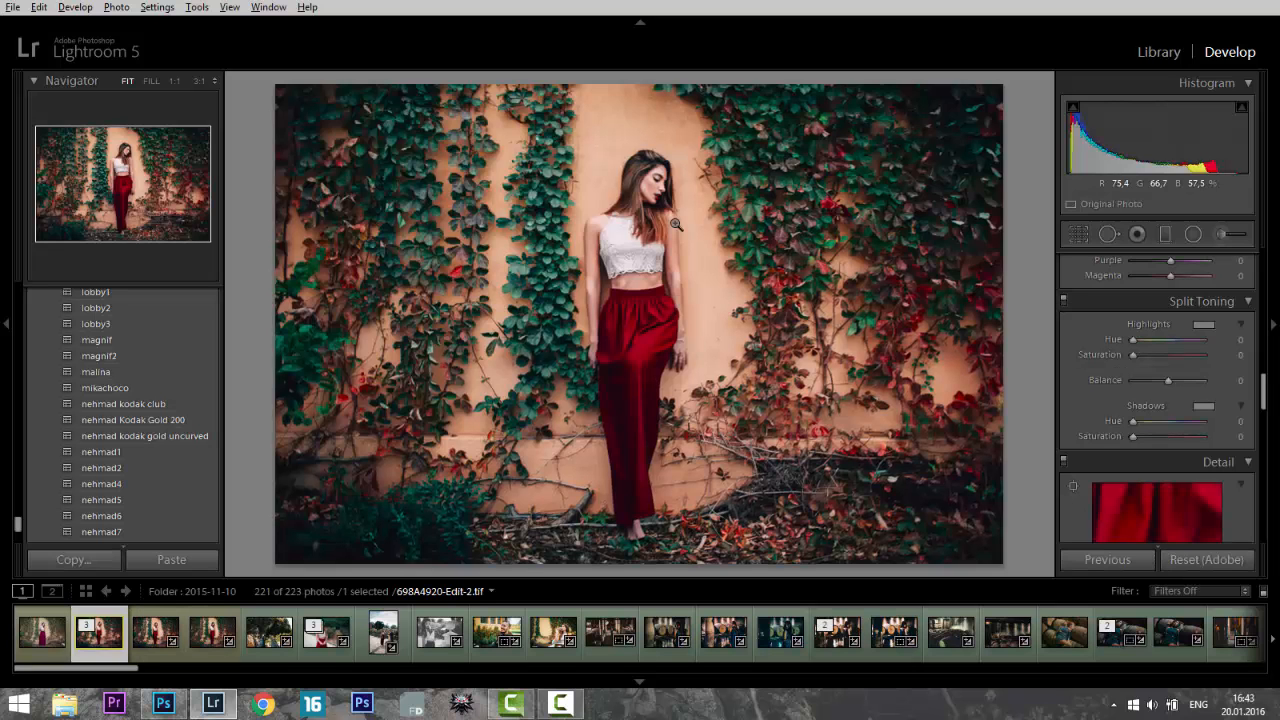
pyautogui.hotkey('shift', 'f')
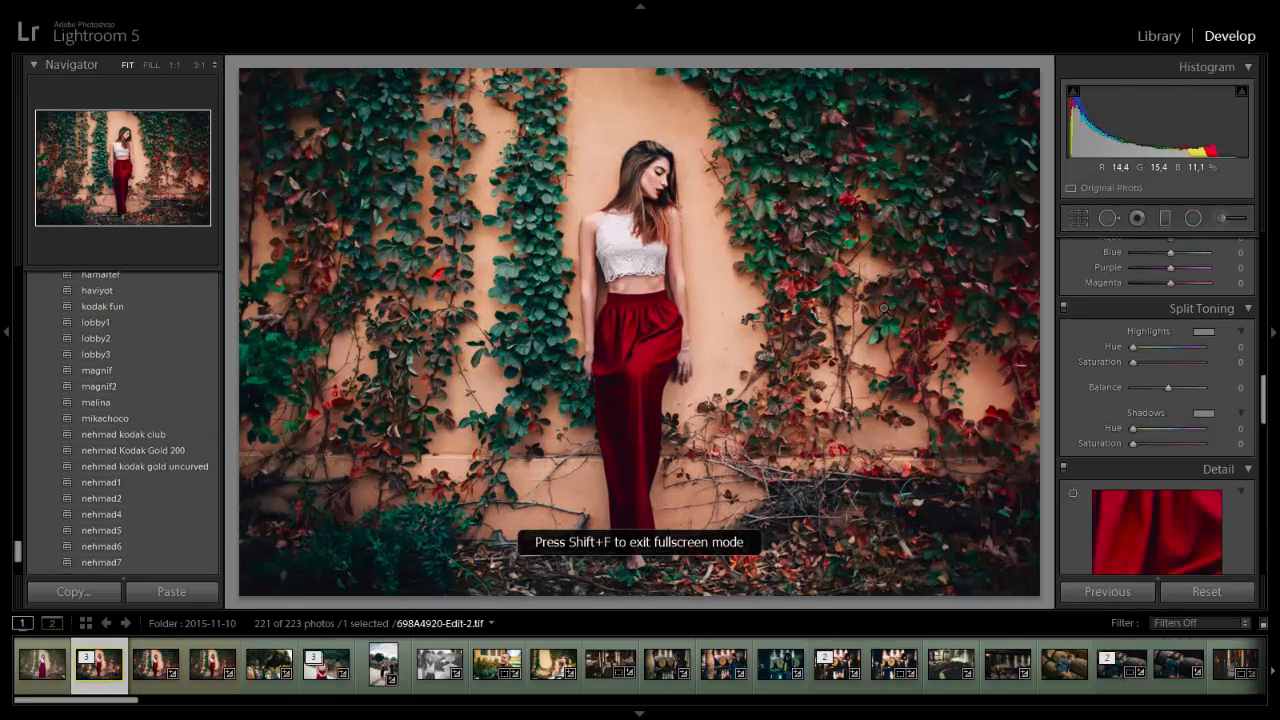
pyautogui.scroll(-5, 1229, 353)
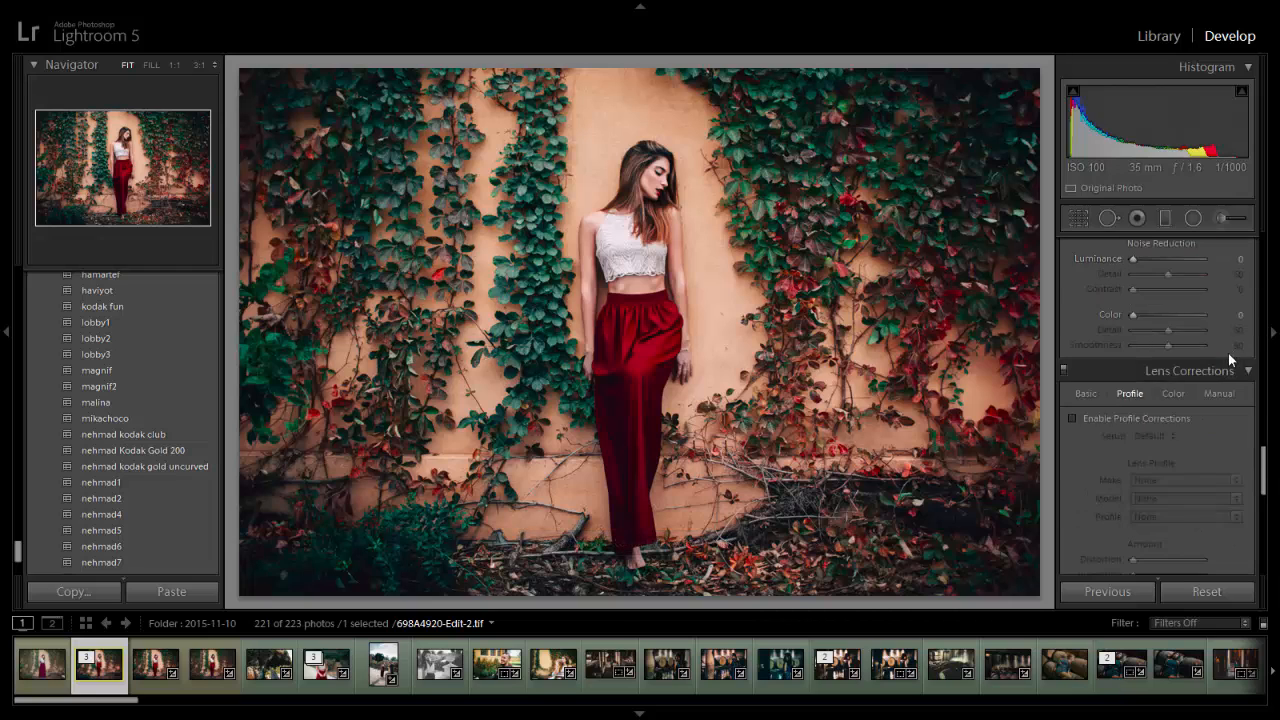
pyautogui.scroll(-6, 1211, 353)
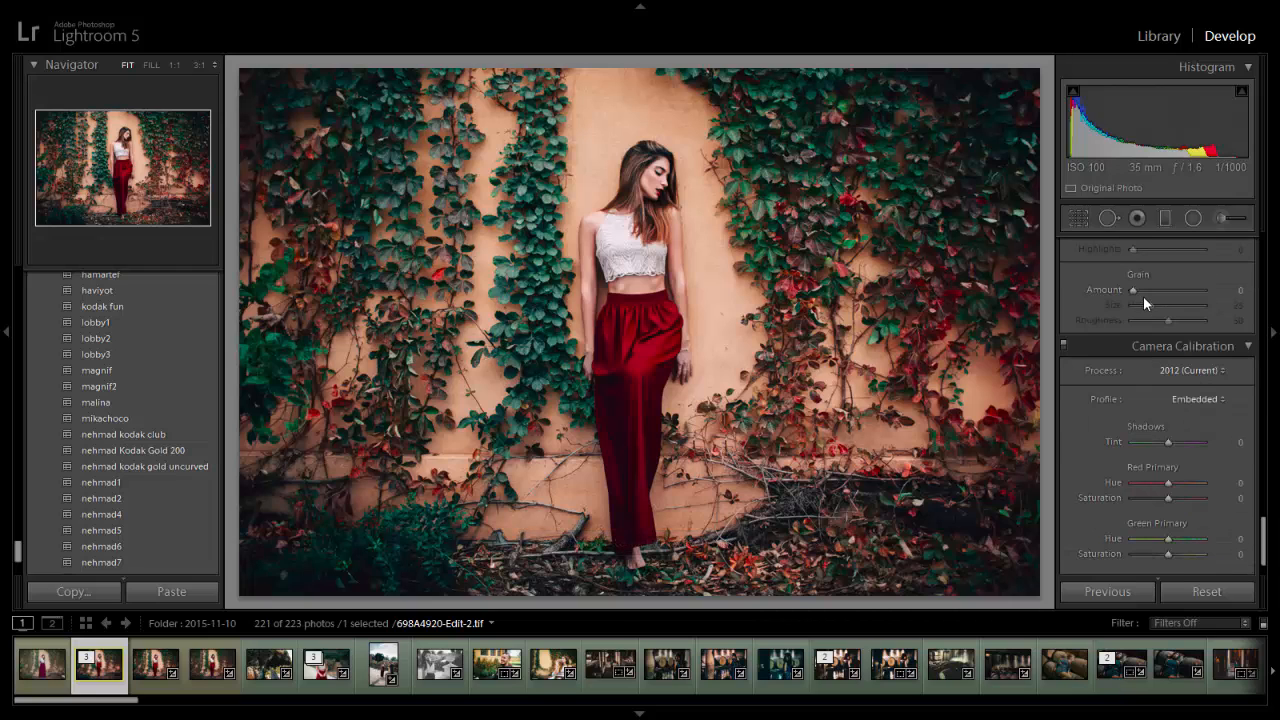
pyautogui.moveTo(1143, 290)
pyautogui.mouseDown()
pyautogui.moveTo(1155, 305)
pyautogui.moveTo(1149, 290)
pyautogui.mouseUp()
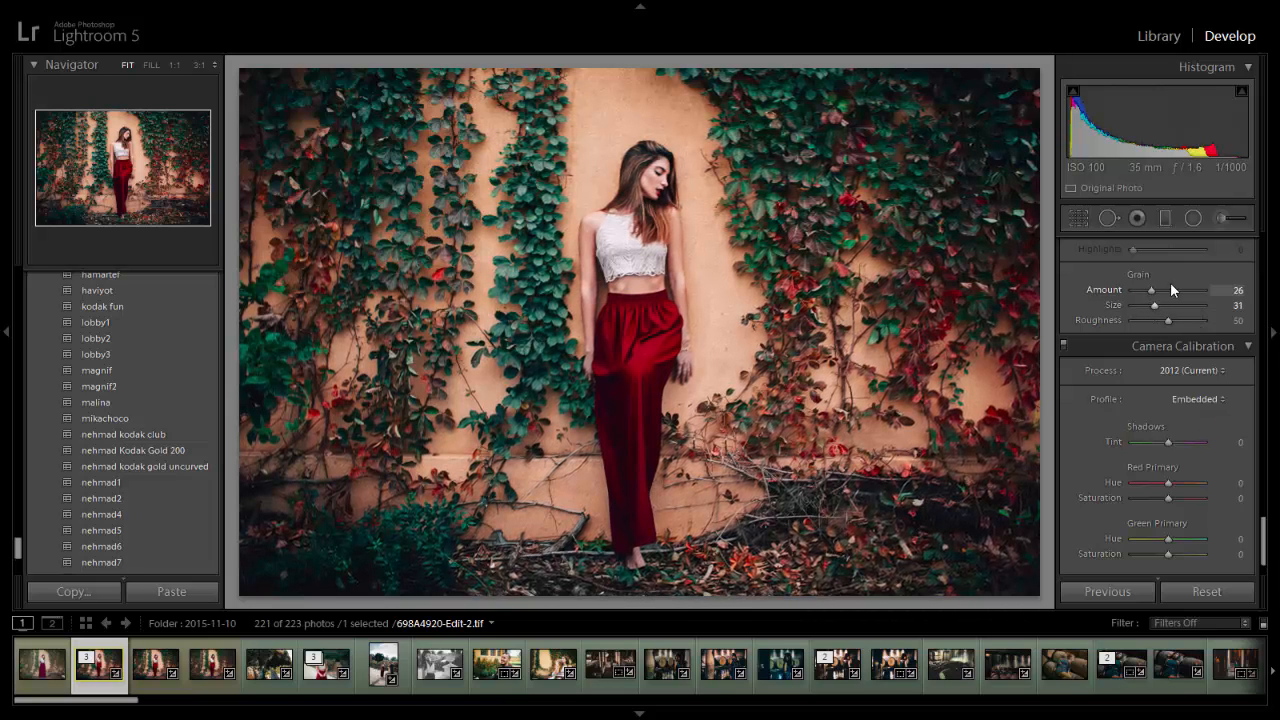
# - In the camera calibration, set the green primary hue to +14 and slightly lower the blue primary saturation
pyautogui.scroll(-2, 1176, 370)
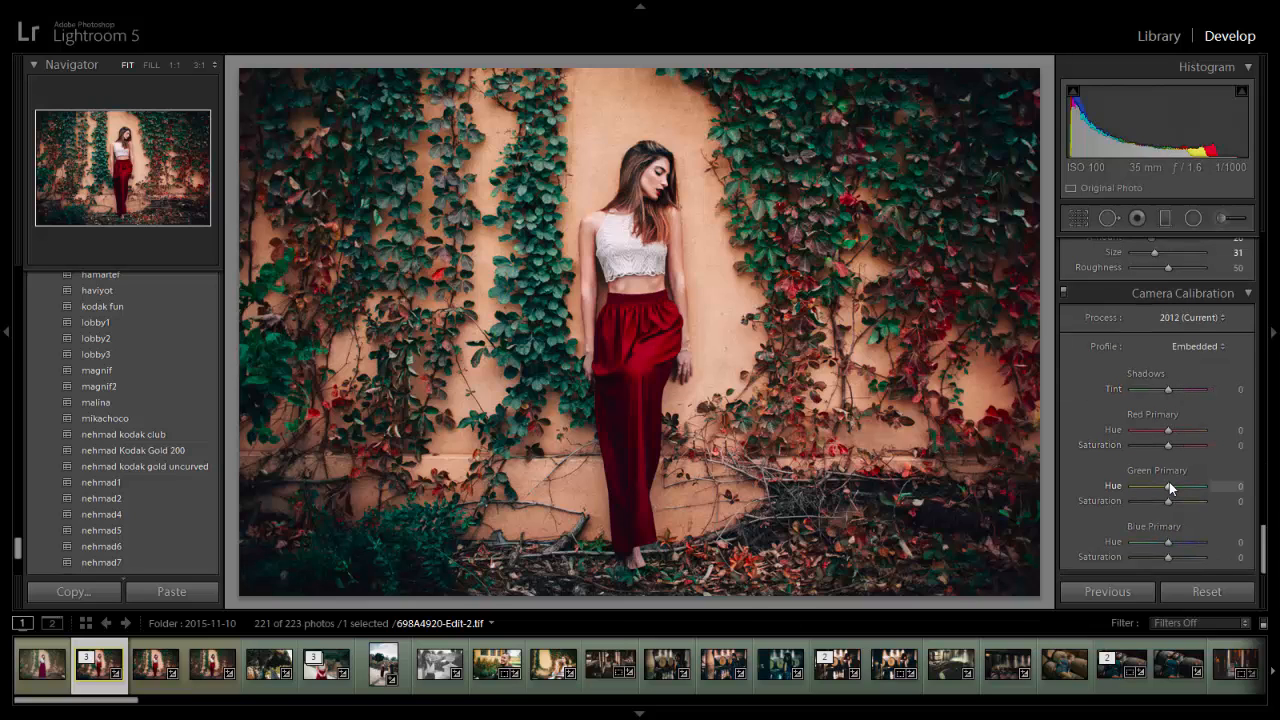
pyautogui.moveTo(1169, 483); pyautogui.dragTo(1173, 486)
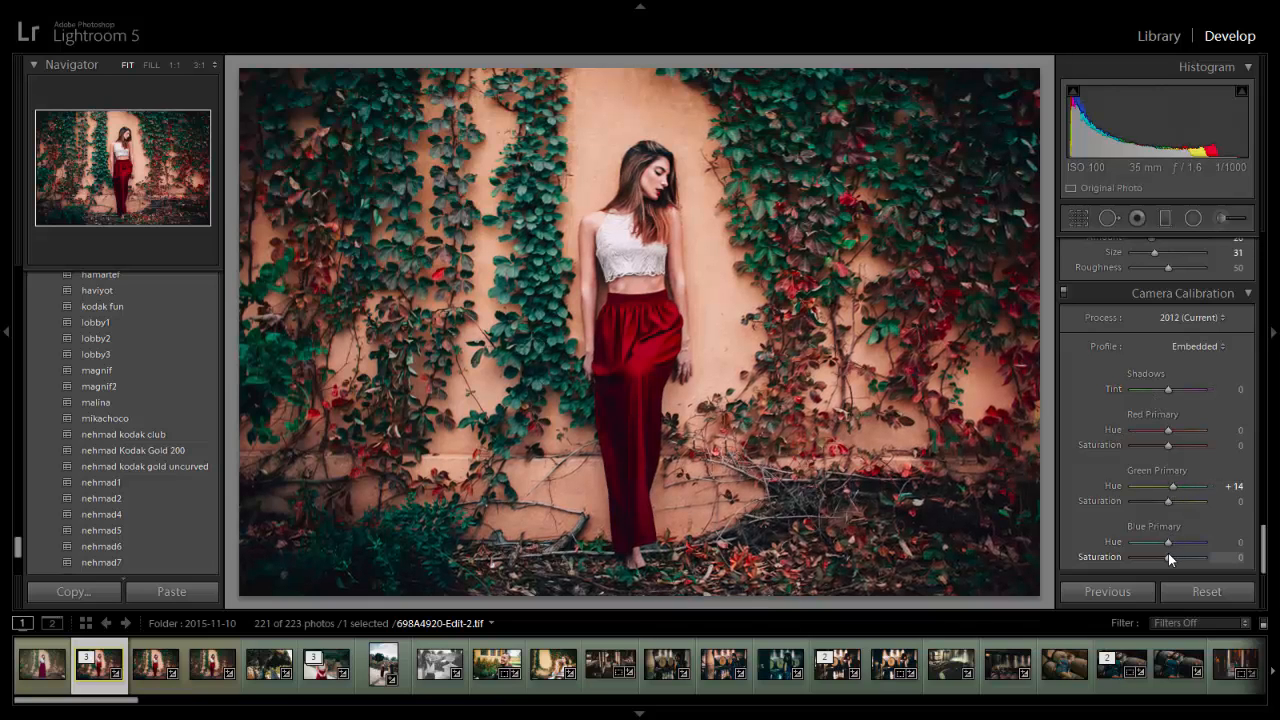
pyautogui.moveTo(1168, 556); pyautogui.dragTo(1163, 557)
# - Try a cooler white balance temperature of -5, compare it with the before view and reset it to 0
pyautogui.scroll(10, 1189, 334)
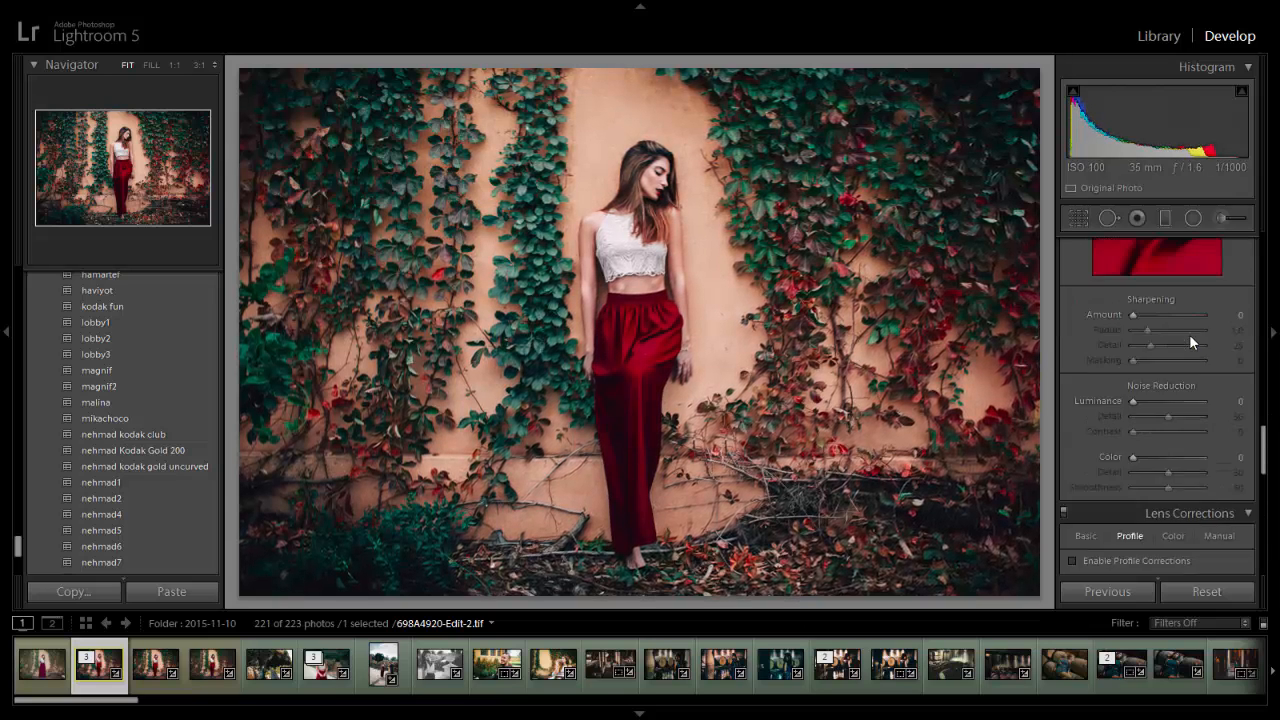
pyautogui.scroll(5, 1188, 331)
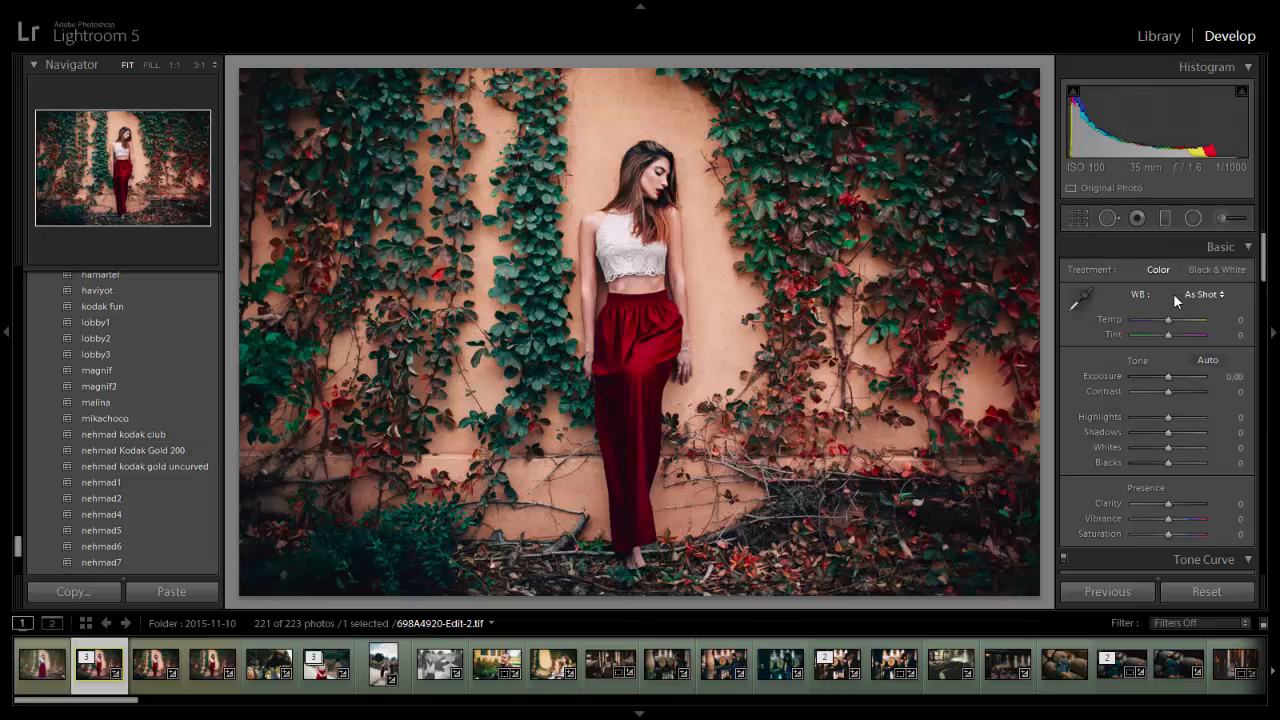
pyautogui.moveTo(1171, 322); pyautogui.dragTo(1164, 320)
pyautogui.press('\\')
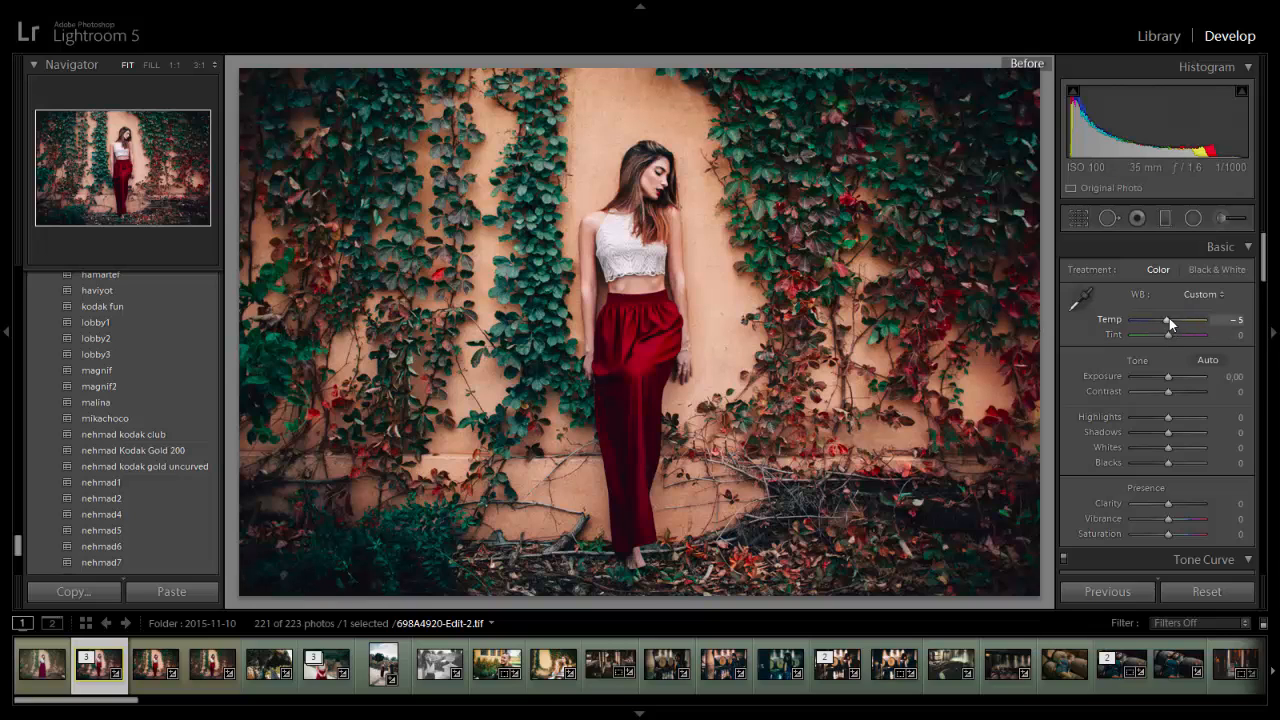
pyautogui.doubleClick(1210, 321)
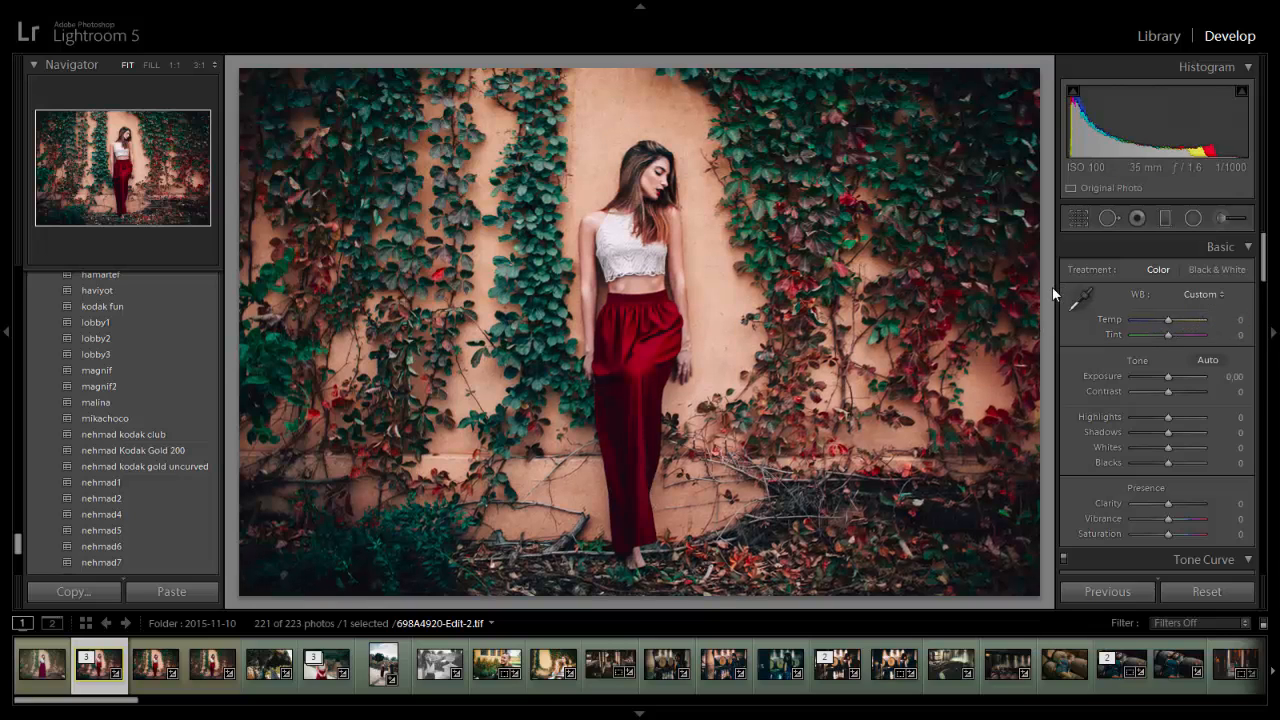
# - Compare the before and after views of the color-adjusted photo several times
pyautogui.press('\\')
pyautogui.press('\\')
pyautogui.press('\\')
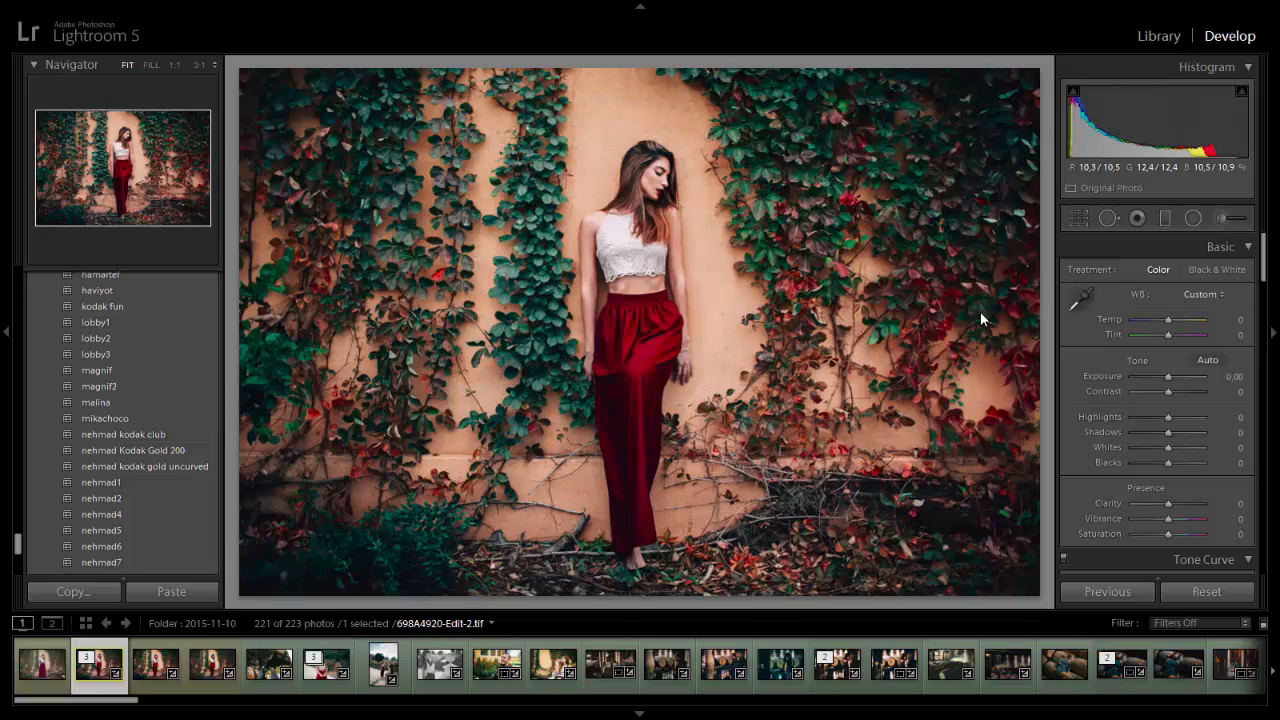
pyautogui.press('\\')
pyautogui.press('\\')
pyautogui.press('\\')
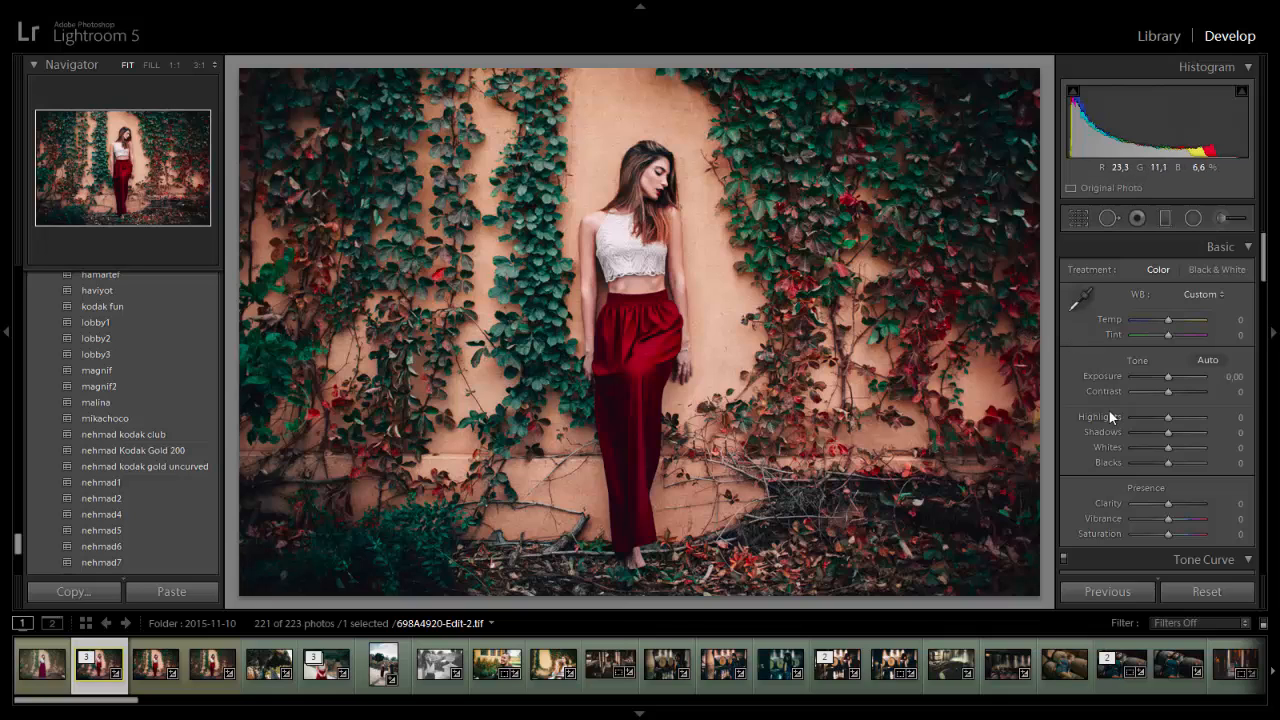
# - Lift the black point of the RGB tone curve slightly to fade the darkest shadows
pyautogui.scroll(-2, 1187, 404)
pyautogui.scroll(-4, 1185, 409)
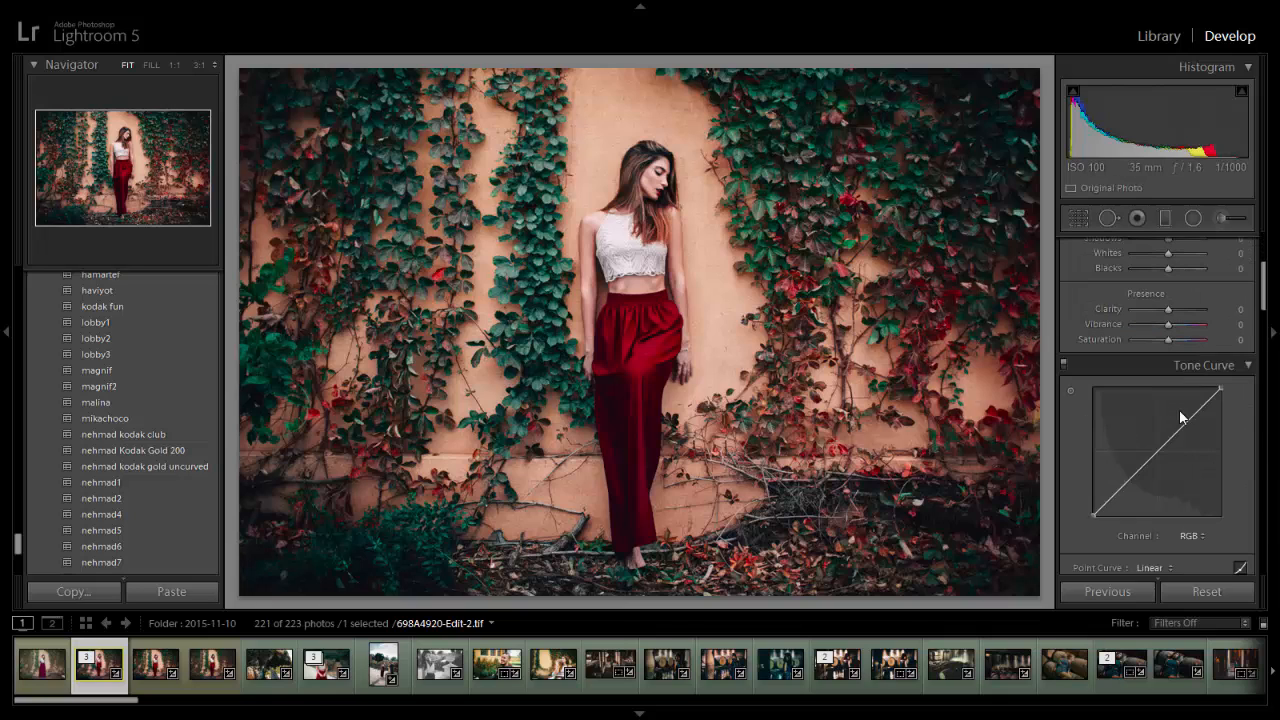
pyautogui.scroll(-2, 1180, 411)
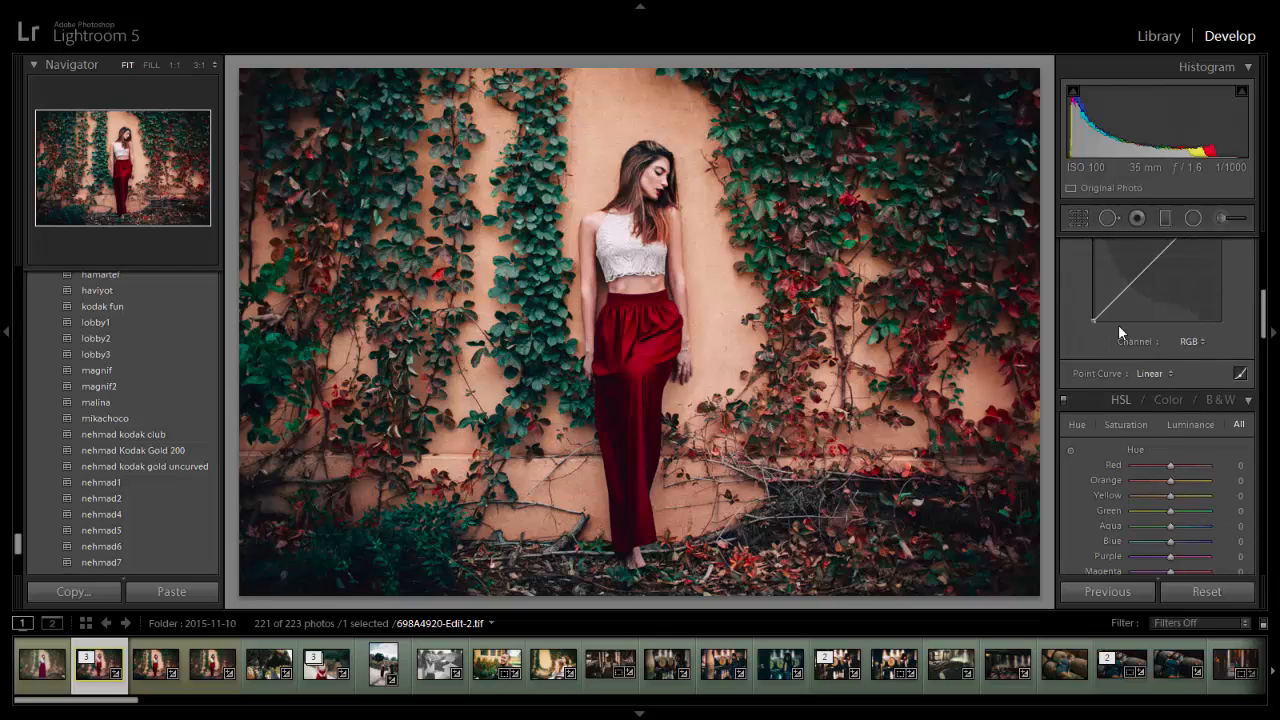
pyautogui.moveTo(1092, 319)
pyautogui.mouseDown()
pyautogui.moveTo(1093, 300)
pyautogui.moveTo(1095, 322)
pyautogui.mouseUp()
pyautogui.moveTo(1095, 319); pyautogui.dragTo(1098, 317)
# - Reduce the grain amount to 22
pyautogui.scroll(-3, 1176, 330)
pyautogui.scroll(-10, 1176, 421)
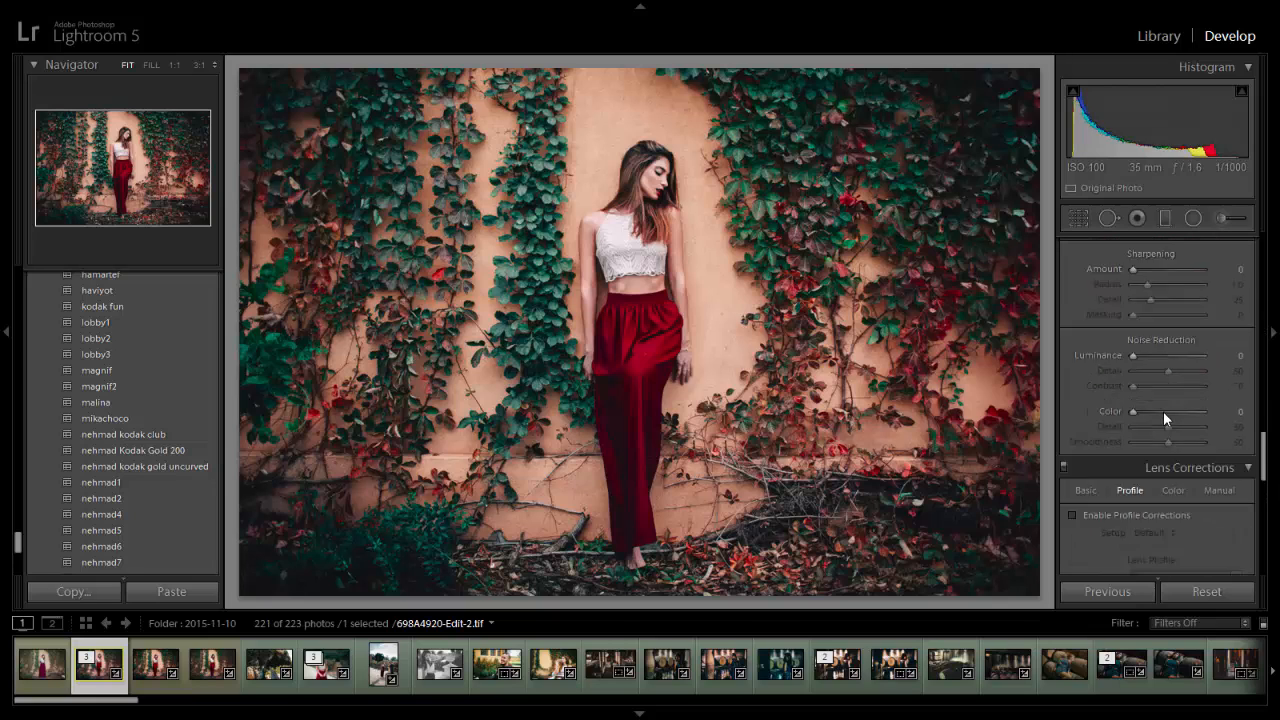
pyautogui.scroll(-4, 1170, 400)
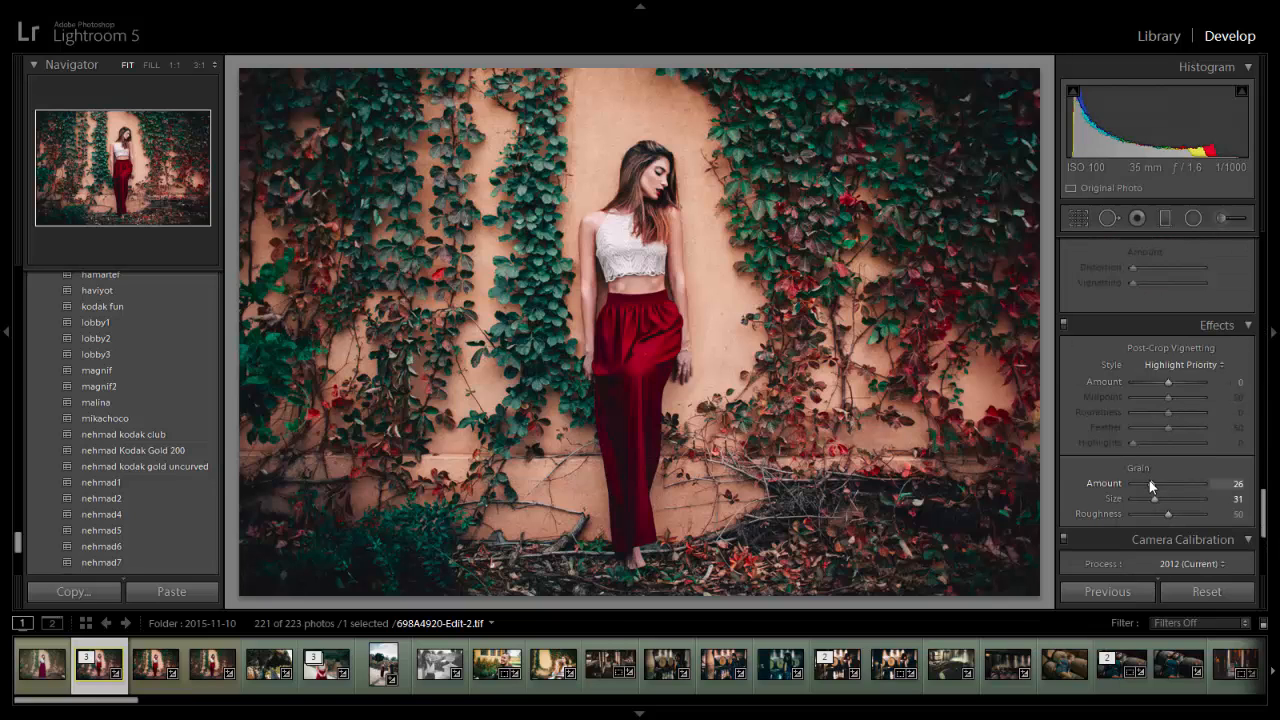
pyautogui.moveTo(1146, 481); pyautogui.dragTo(1143, 483)
# - Compare the finished 698A4920-Edit-2.tif with the raw 698A4920.CR2 and the earlier version 698A4920-Edit.tif
pyautogui.press('Right')
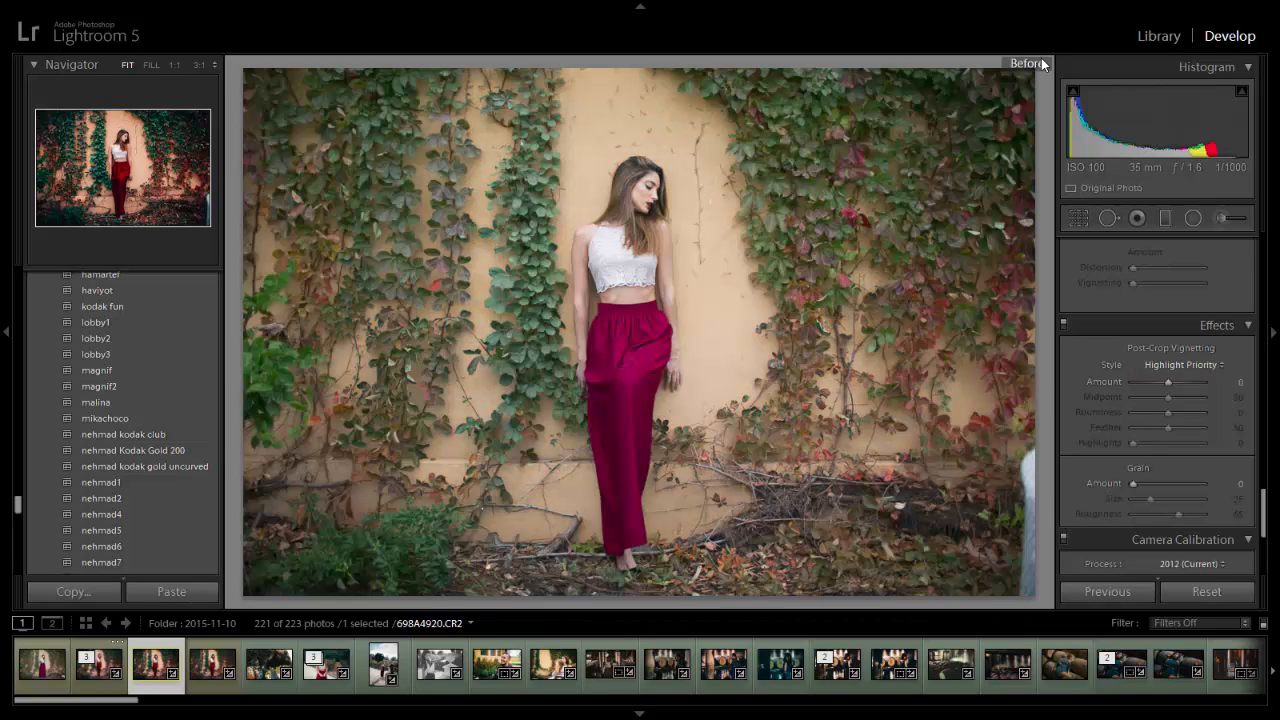
pyautogui.press('Left')
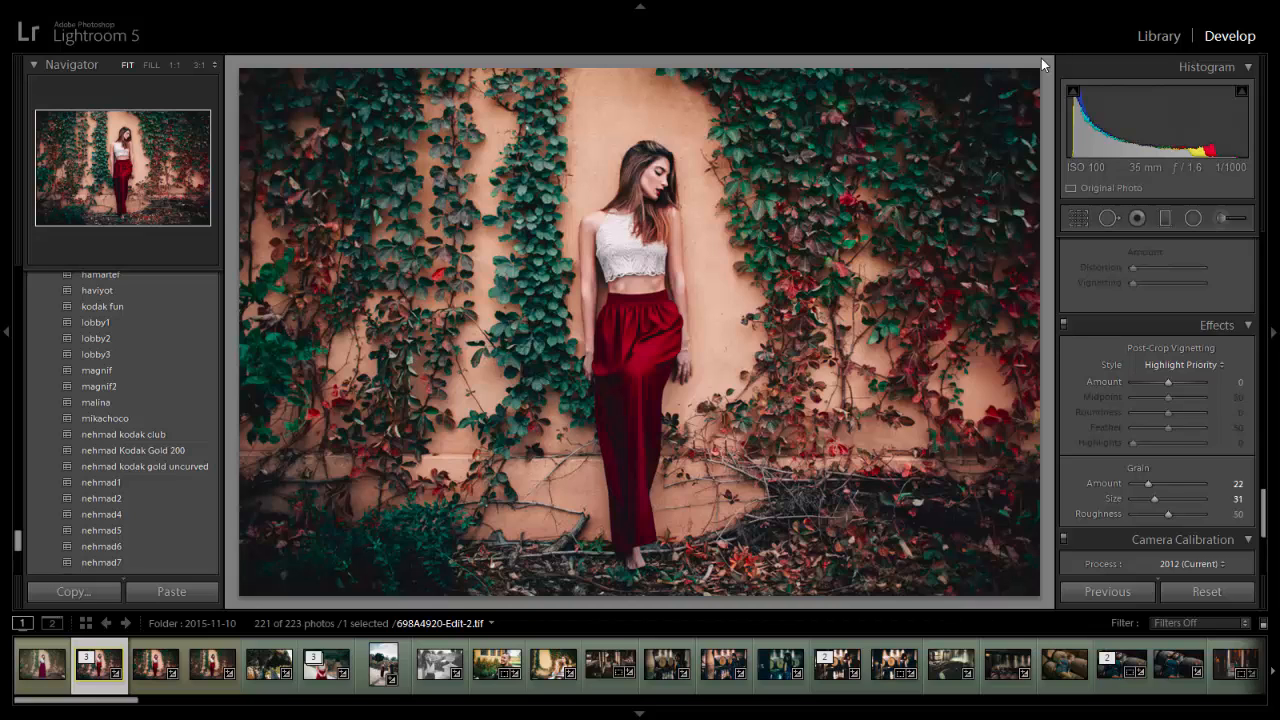
pyautogui.press('Right')
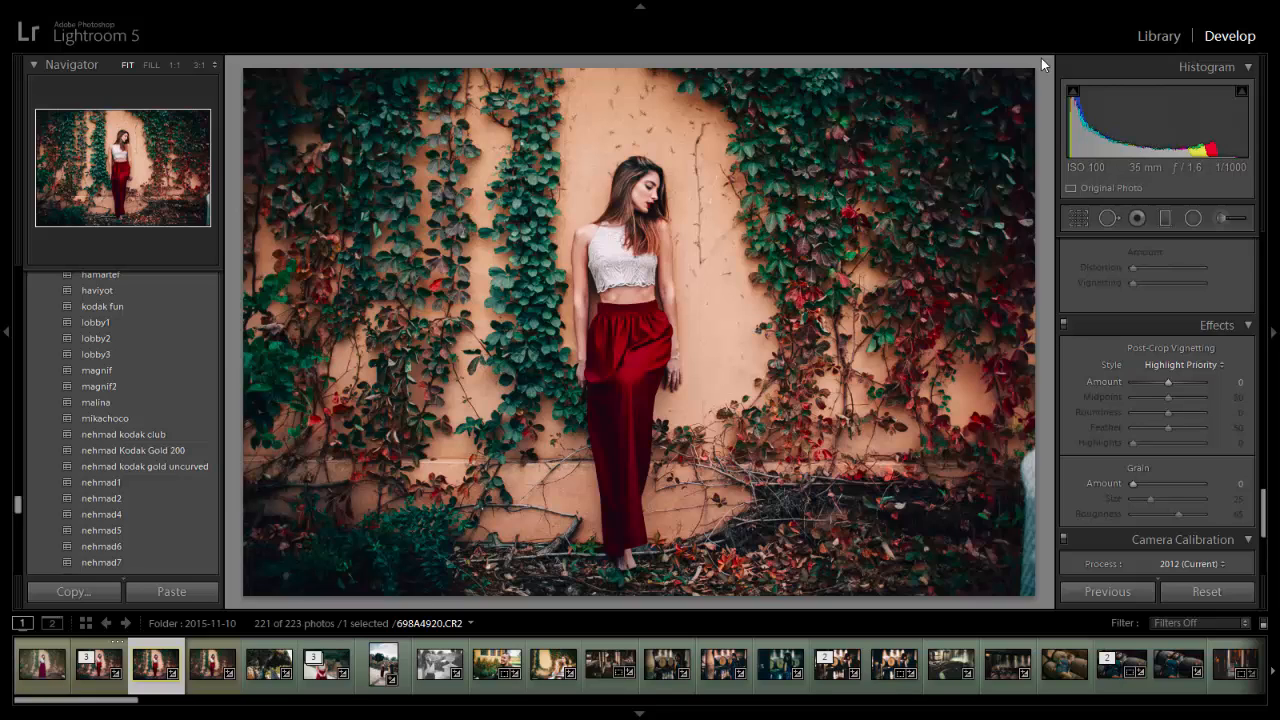
pyautogui.press('Right')
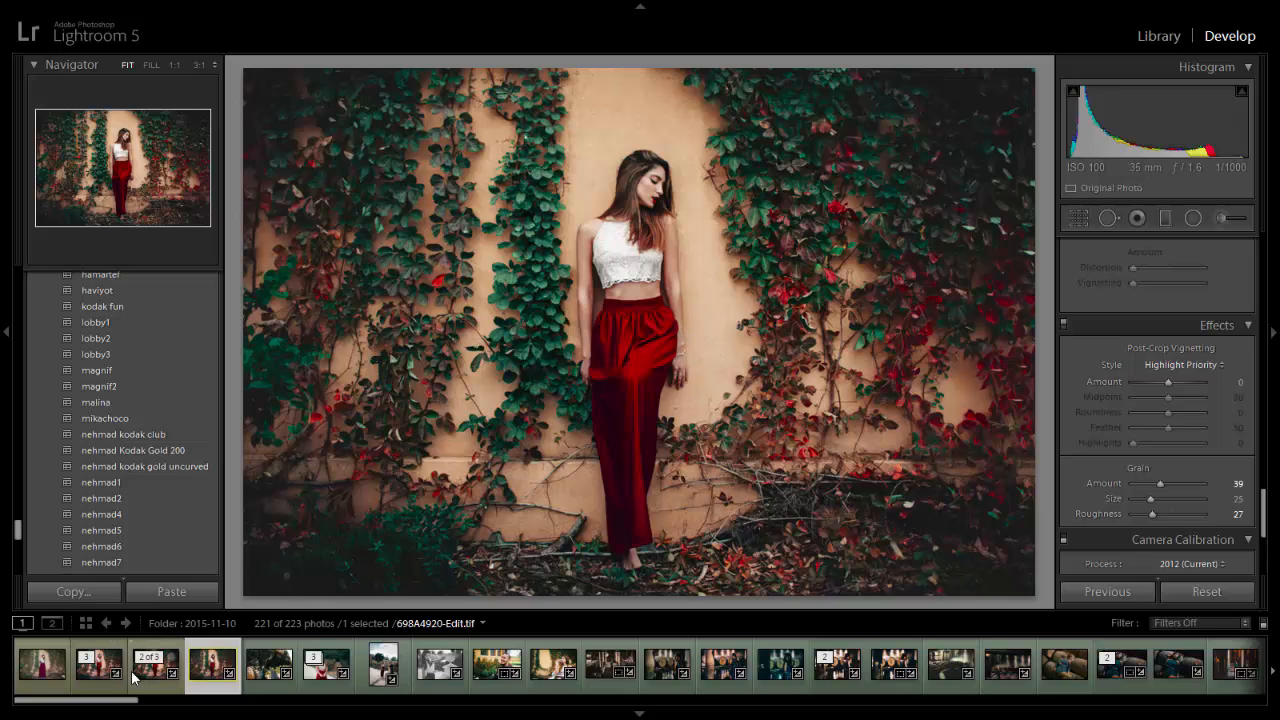
pyautogui.click(97, 679)
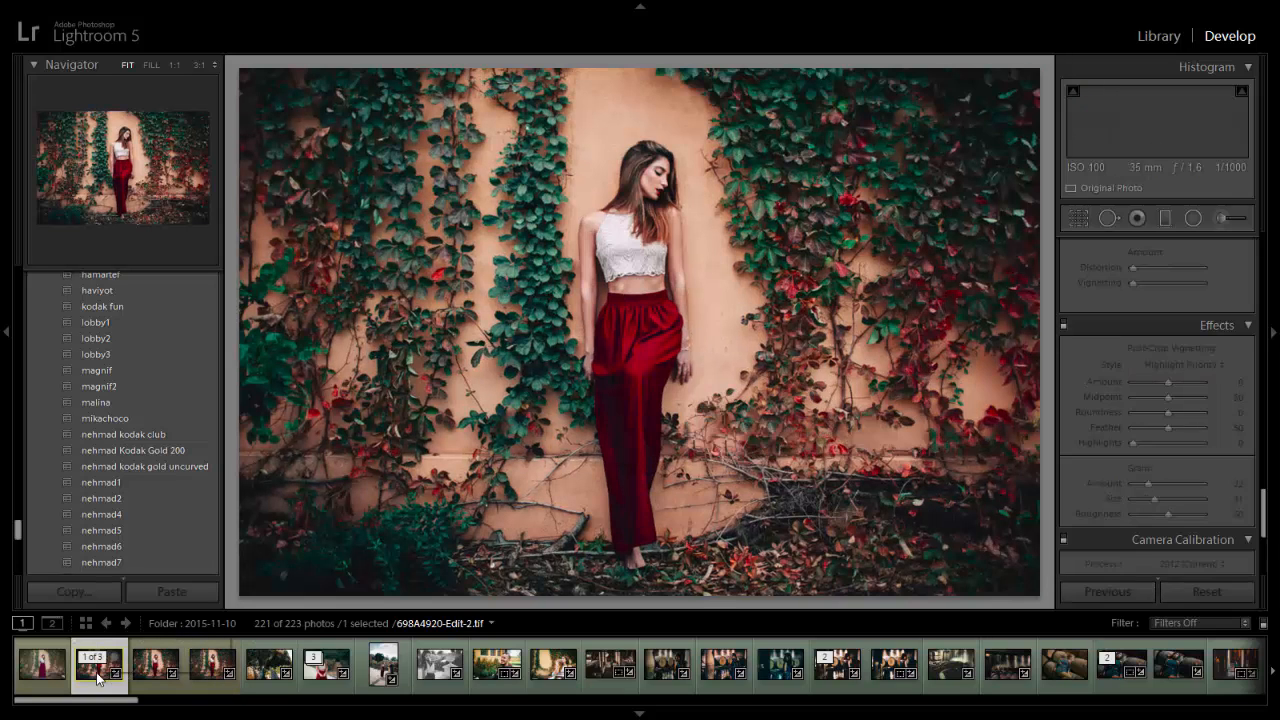
pyautogui.click(205, 668)
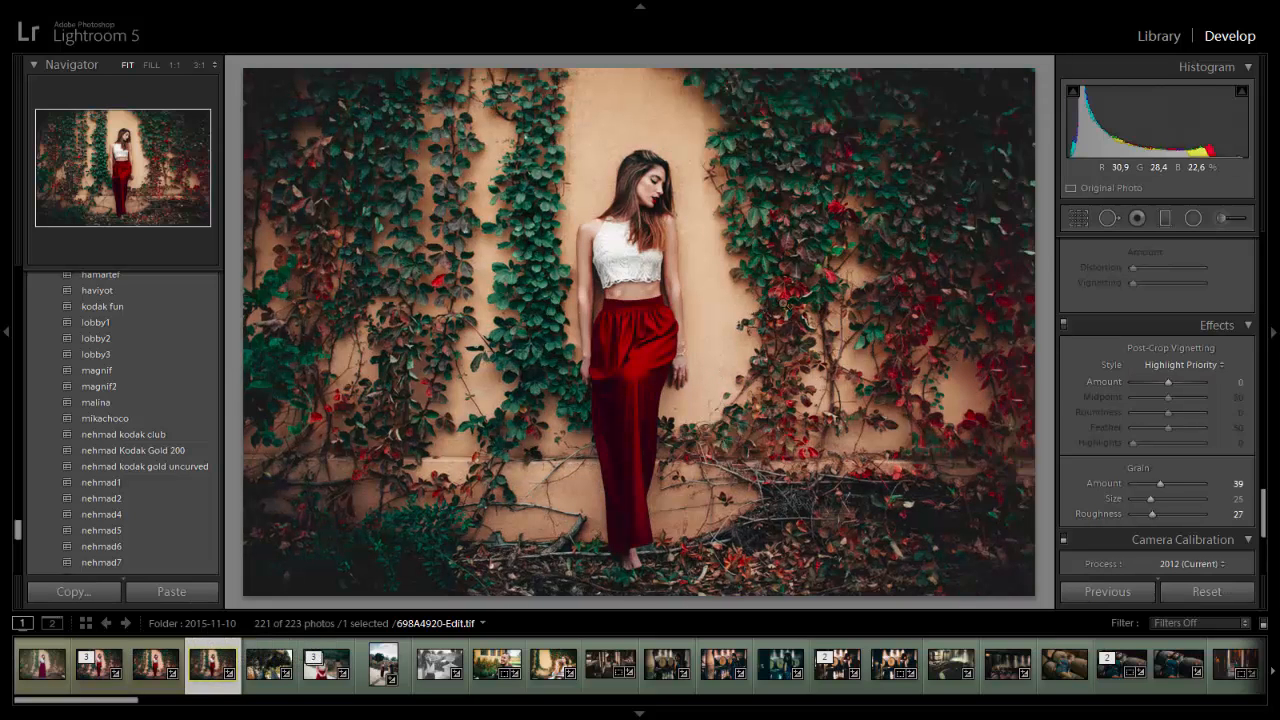